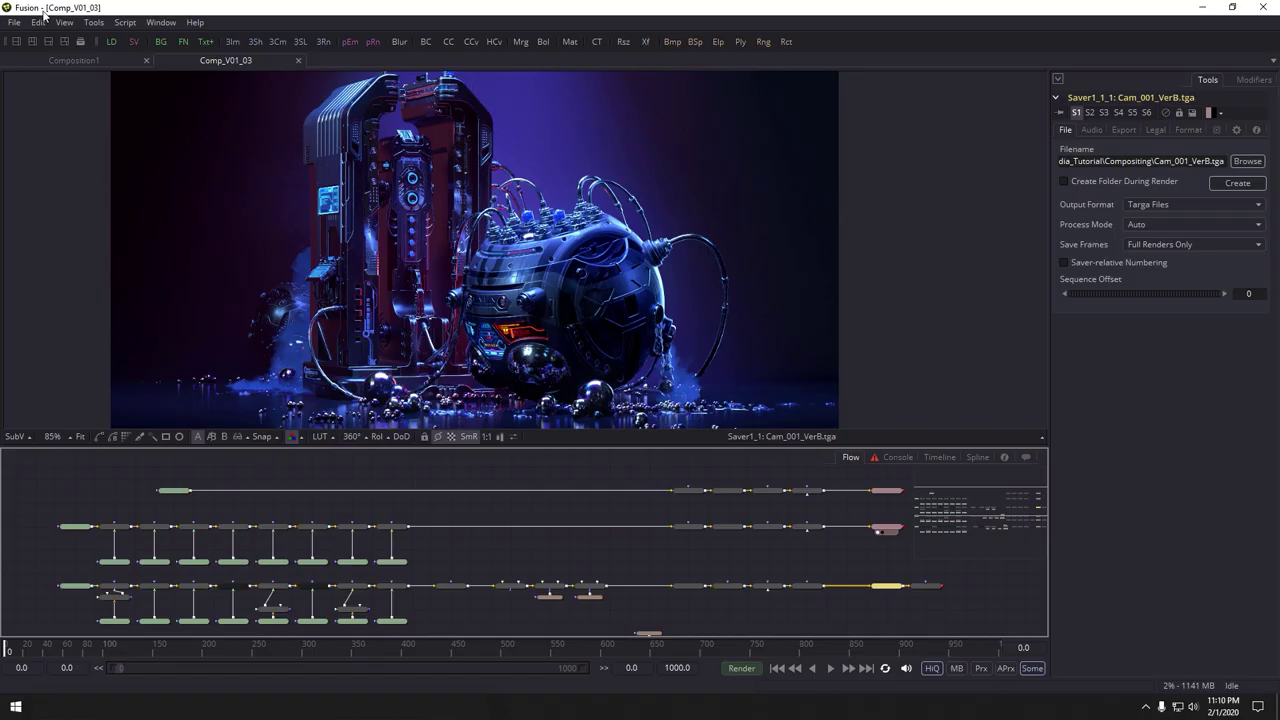
pyautogui.click(641, 521)
pyautogui.moveTo(643, 512); pyautogui.dragTo(656, 527)
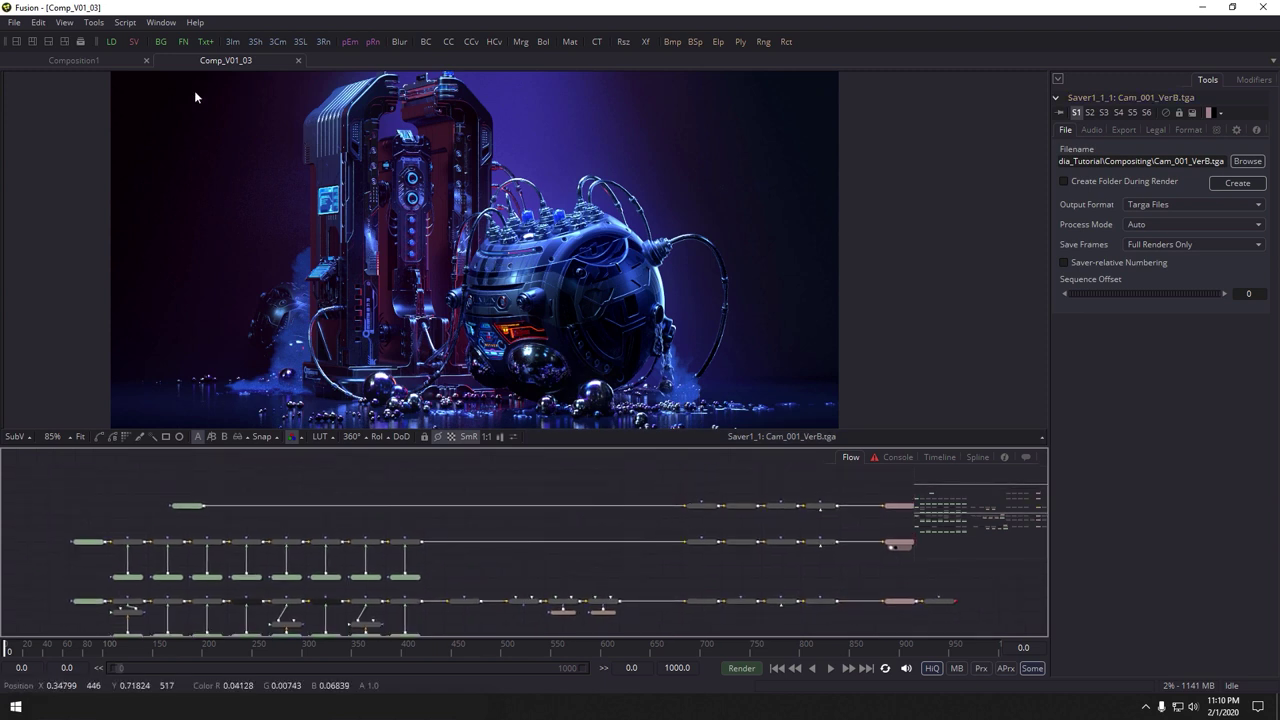
pyautogui.moveTo(649, 496); pyautogui.dragTo(647, 512)
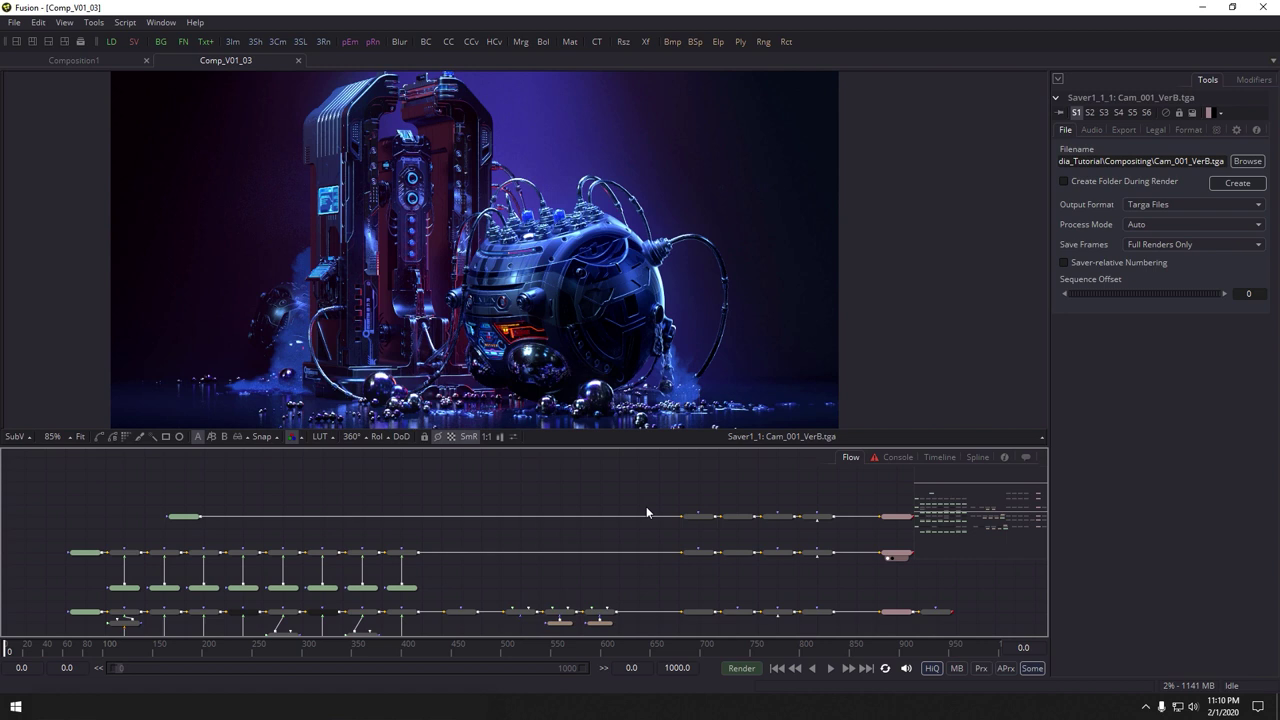
pyautogui.moveTo(668, 494); pyautogui.dragTo(743, 468)
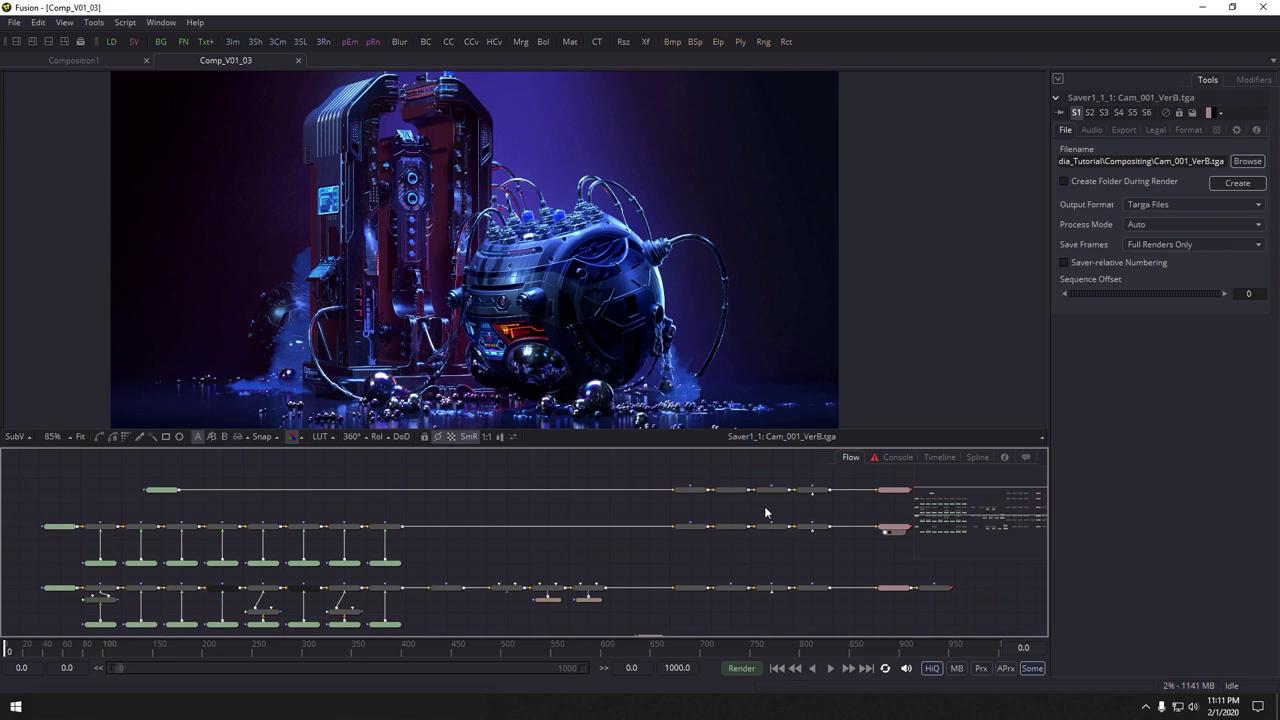
pyautogui.moveTo(790, 505); pyautogui.dragTo(794, 520)
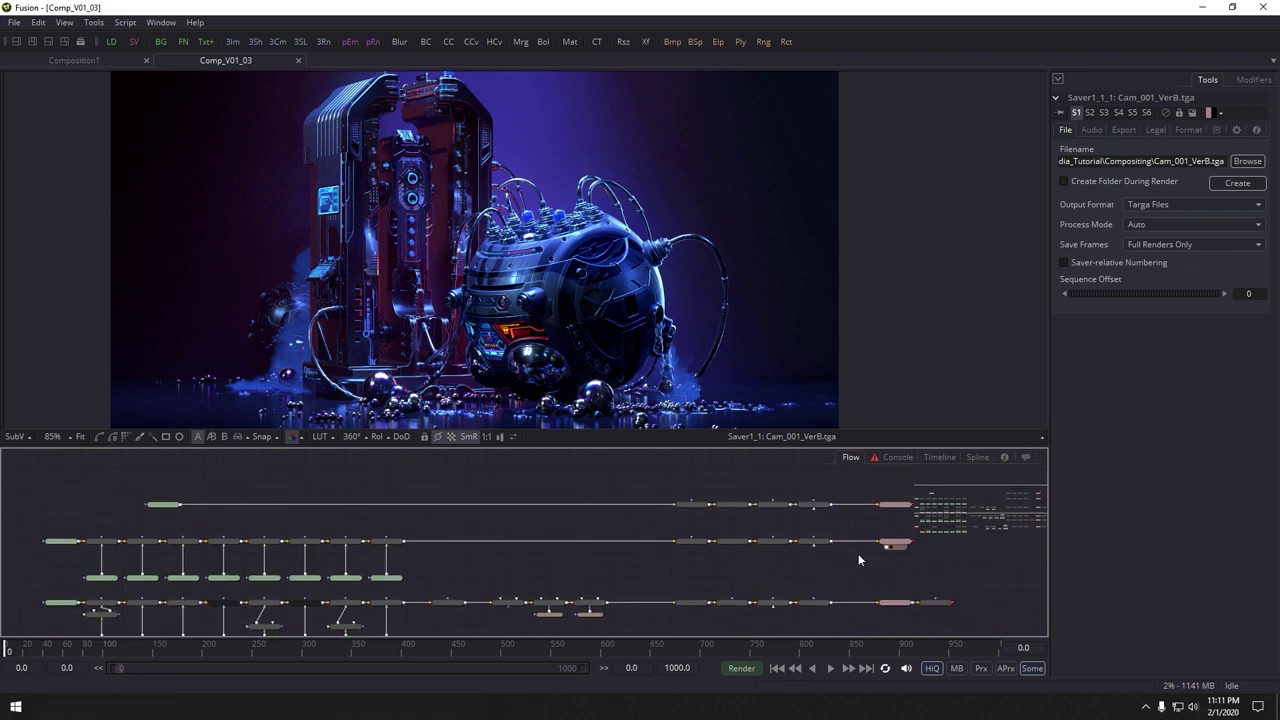
pyautogui.moveTo(833, 562); pyautogui.dragTo(855, 564)
# Display the existing Mother_Cam001 loader's raw render in the viewer and enlarge the viewer area
pyautogui.moveTo(643, 542); pyautogui.dragTo(663, 546)
pyautogui.scroll(1, 663, 546)
pyautogui.moveTo(588, 532); pyautogui.dragTo(696, 551)
pyautogui.scroll(1, 712, 546)
pyautogui.moveTo(455, 528); pyautogui.dragTo(474, 531)
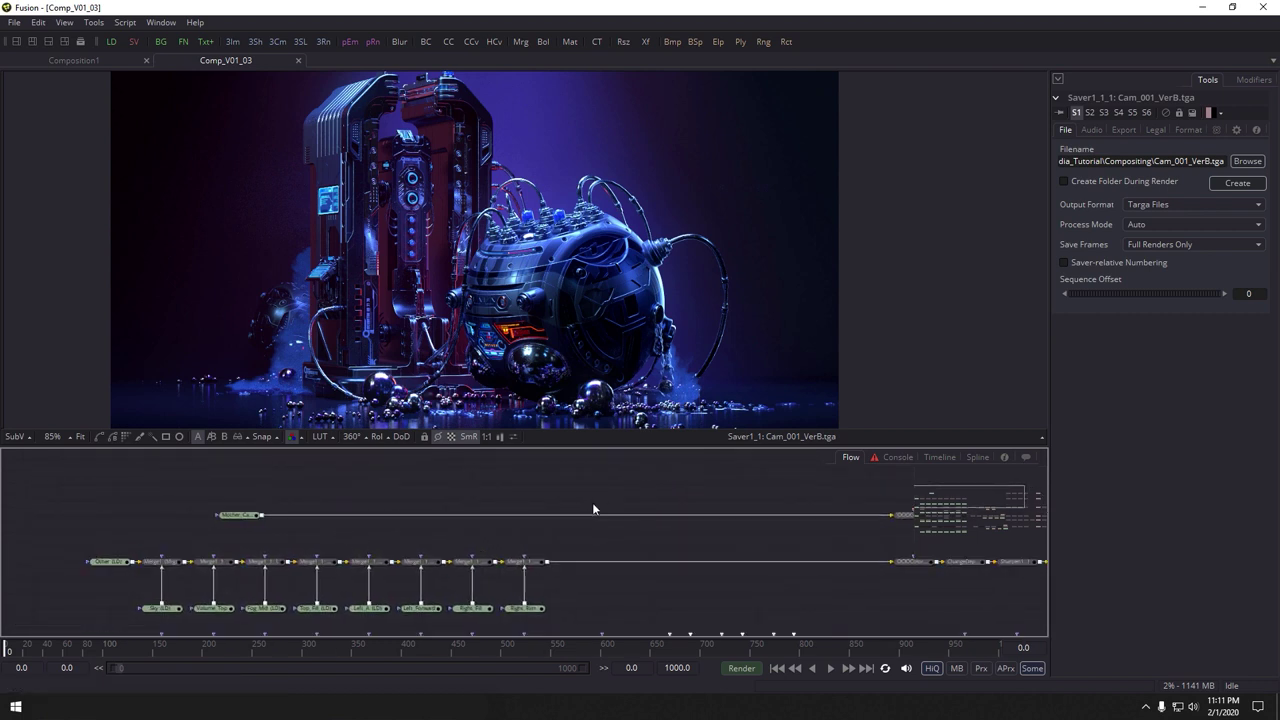
pyautogui.moveTo(420, 519); pyautogui.dragTo(610, 525)
pyautogui.scroll(3, 611, 525)
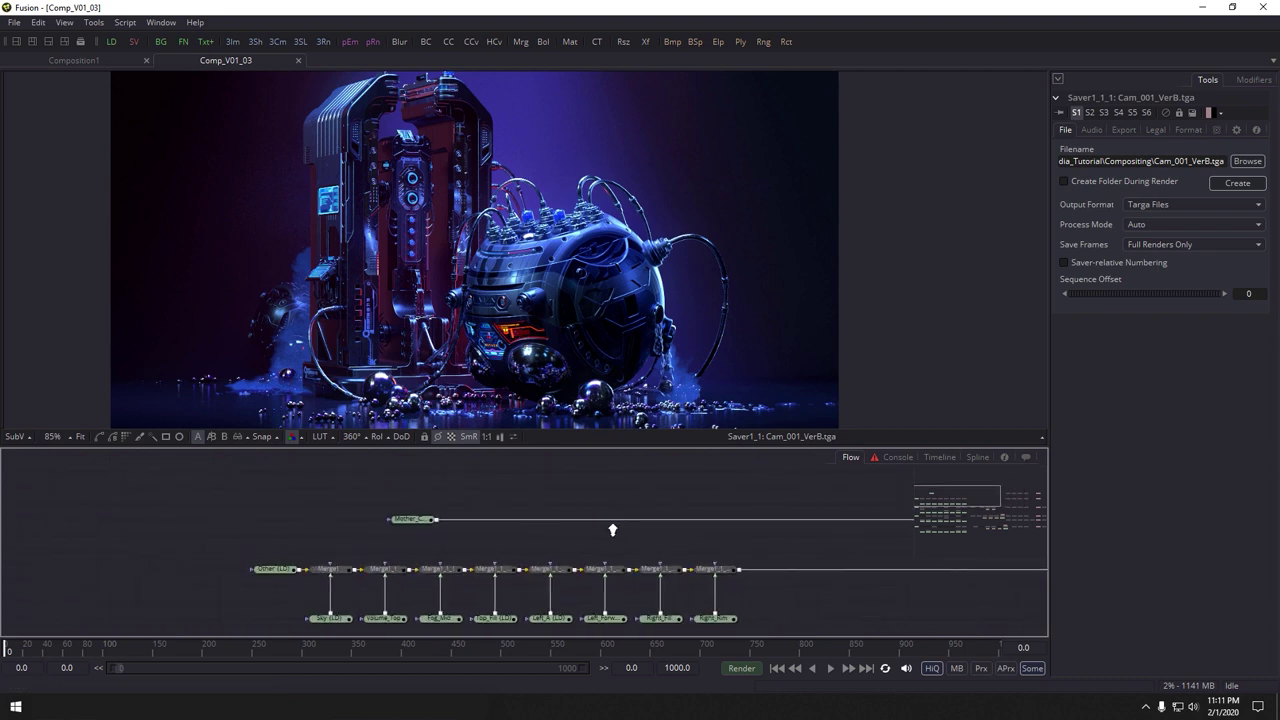
pyautogui.press('1')
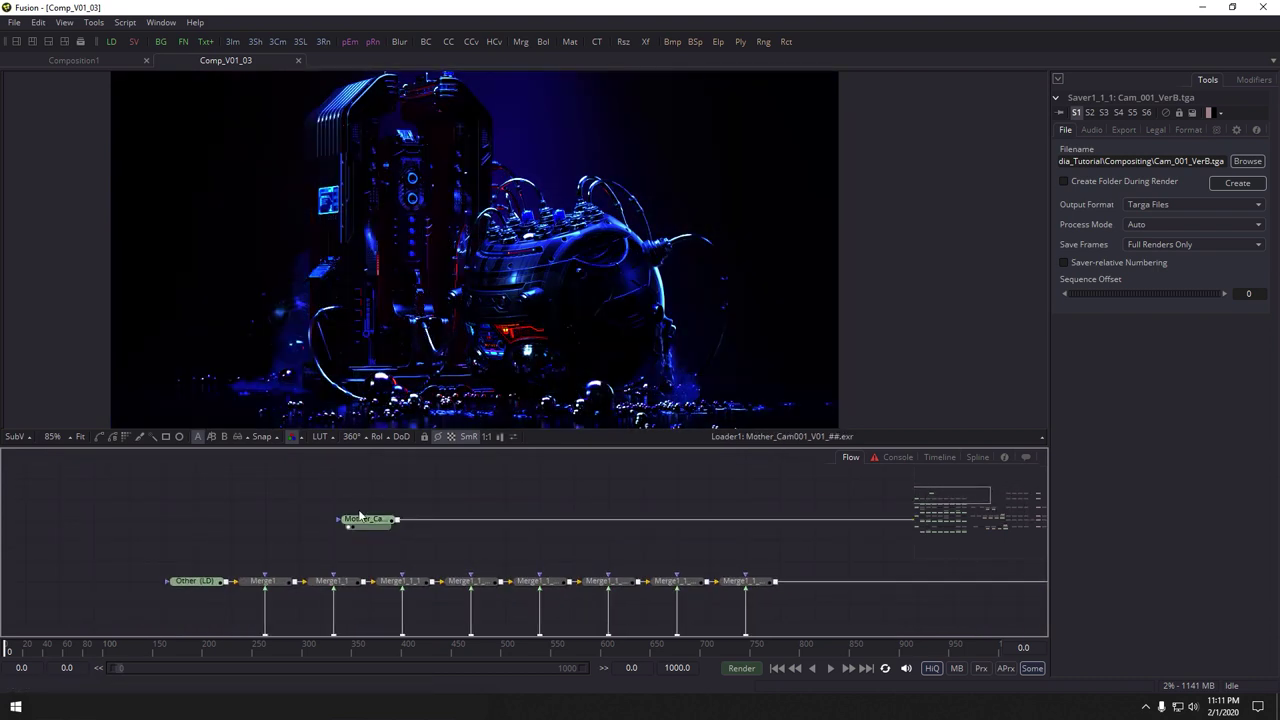
pyautogui.scroll(2, 406, 514)
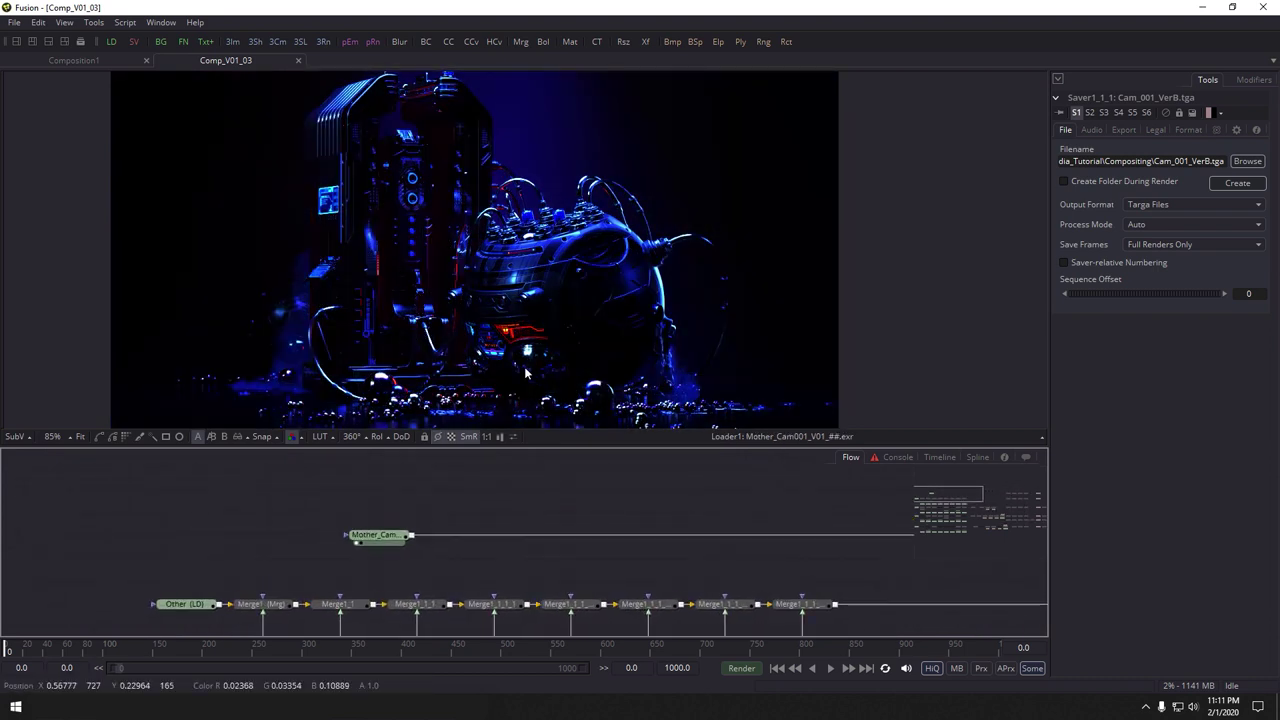
pyautogui.moveTo(638, 448); pyautogui.dragTo(638, 474)
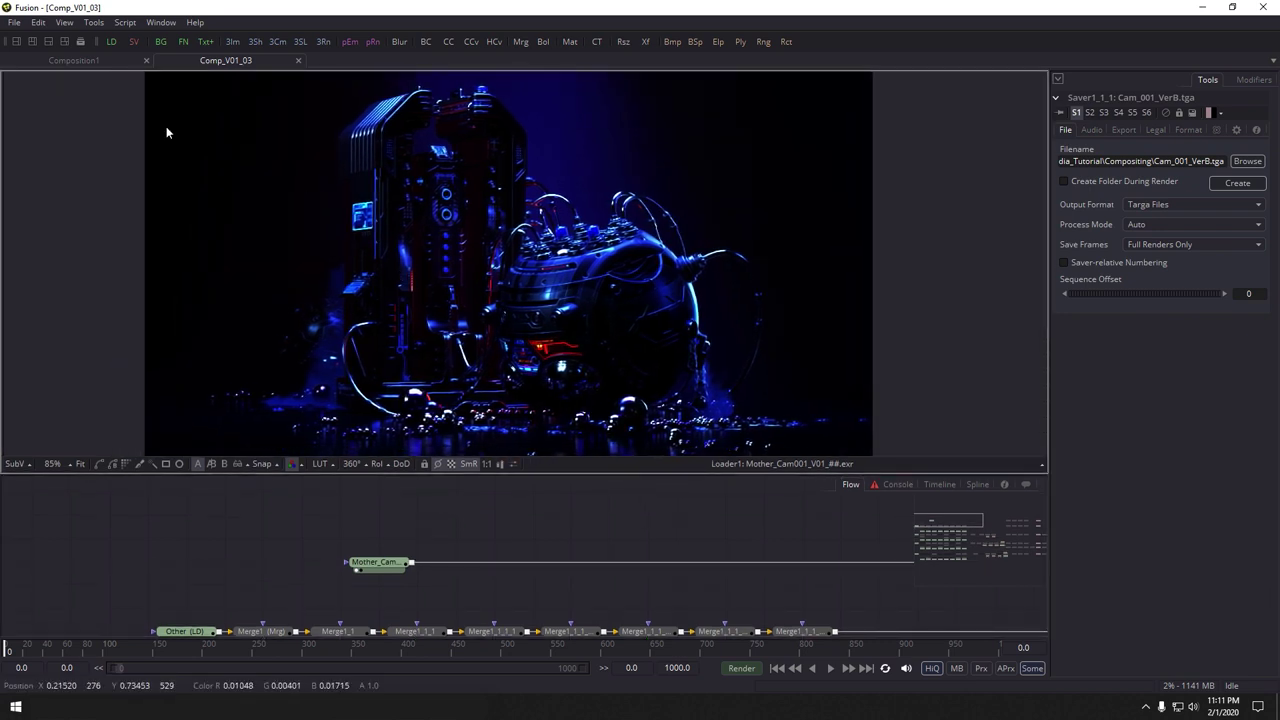
pyautogui.moveTo(110, 47); pyautogui.dragTo(323, 488)
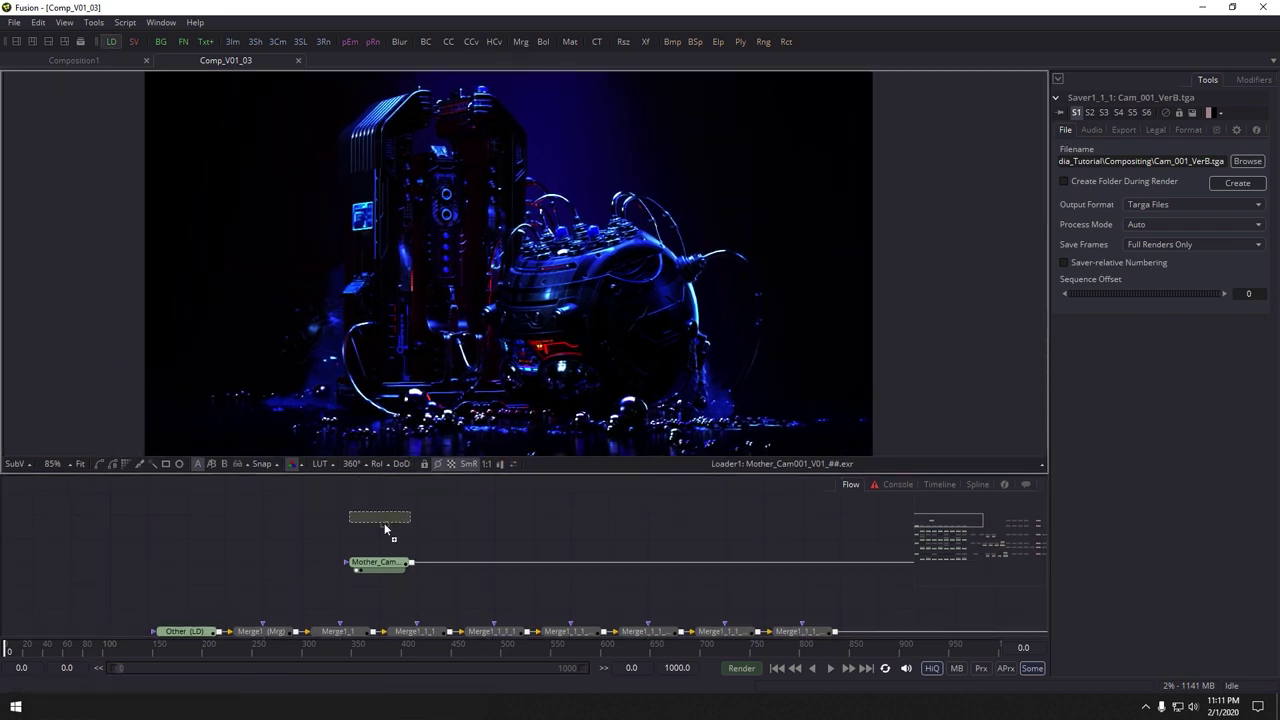
pyautogui.moveTo(385, 530); pyautogui.dragTo(385, 530)
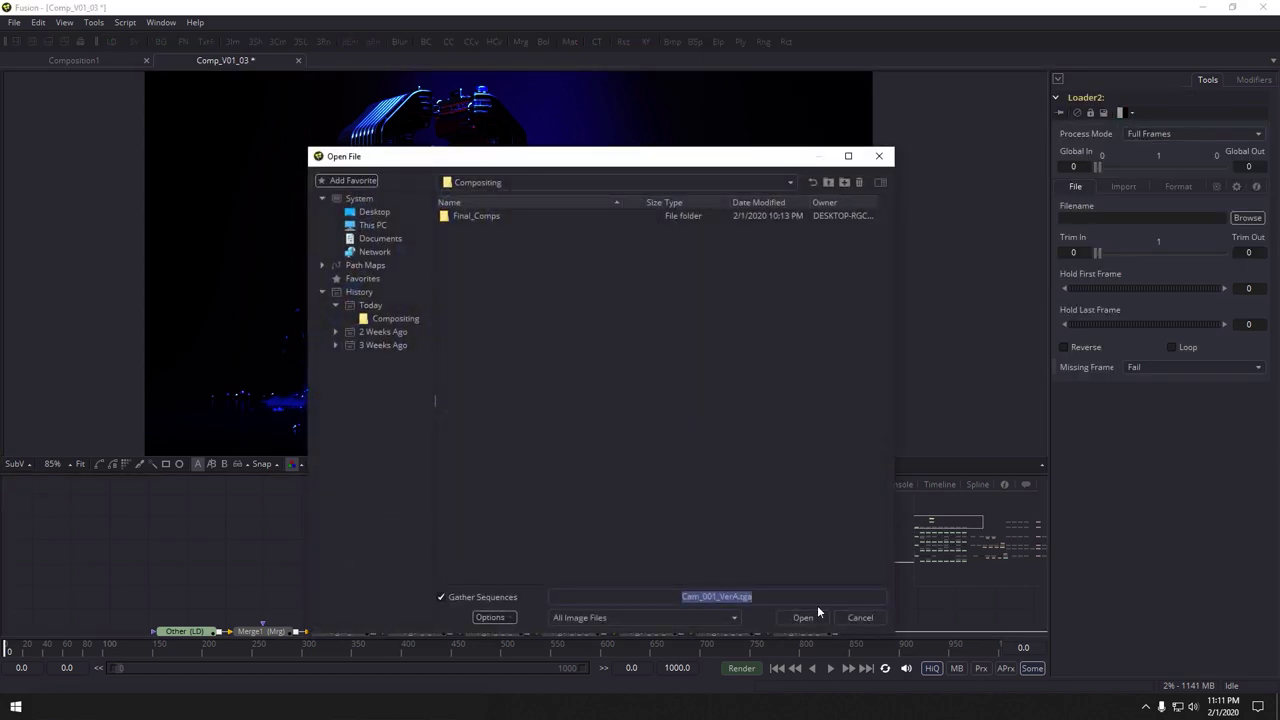
pyautogui.click(838, 617)
pyautogui.press('Delete')
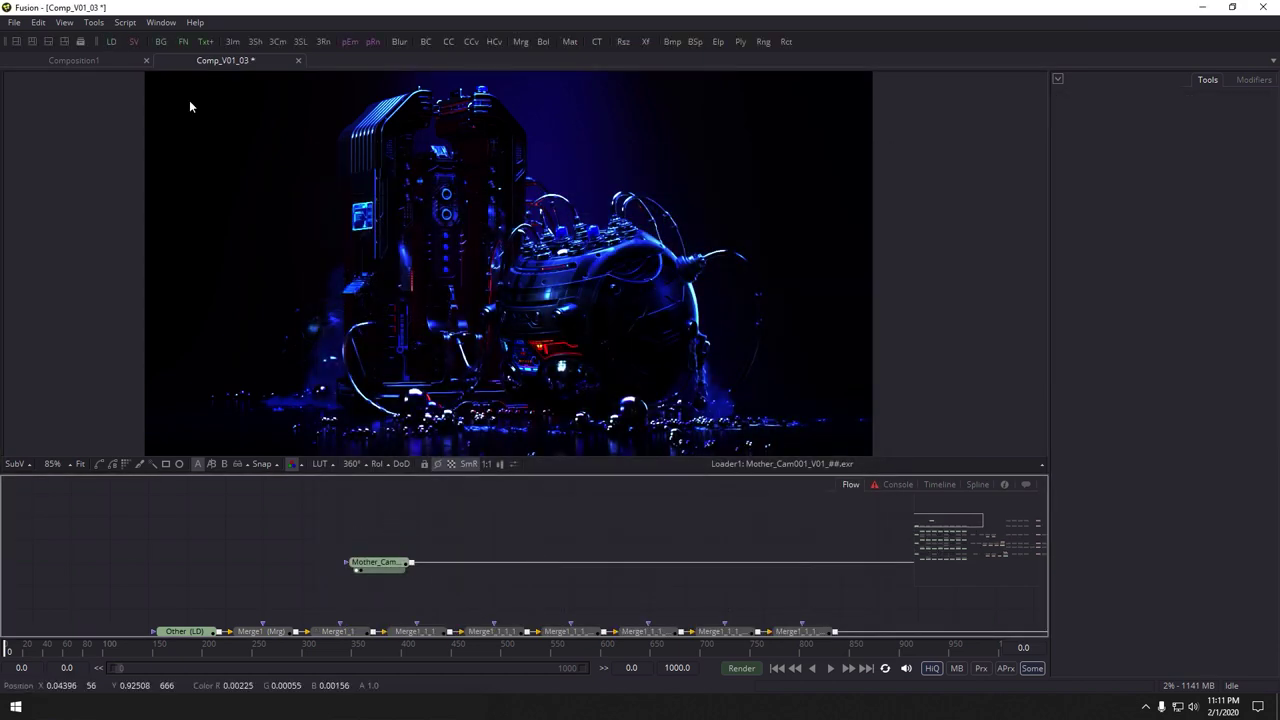
# Add a Loader above the existing one, load Mother_Cam001_V01_01.exr from the Renders folder, and show it in the viewer
pyautogui.moveTo(110, 50); pyautogui.dragTo(377, 522)
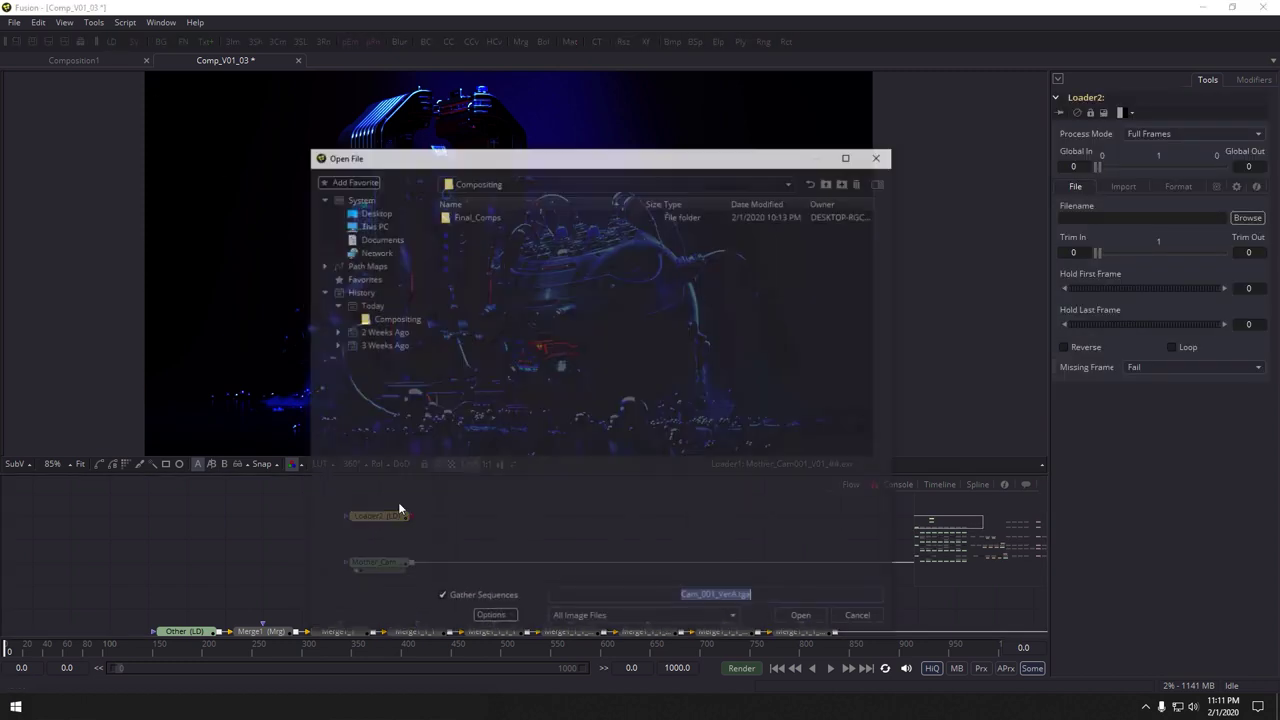
pyautogui.click(574, 281)
pyautogui.press('BackSpace')
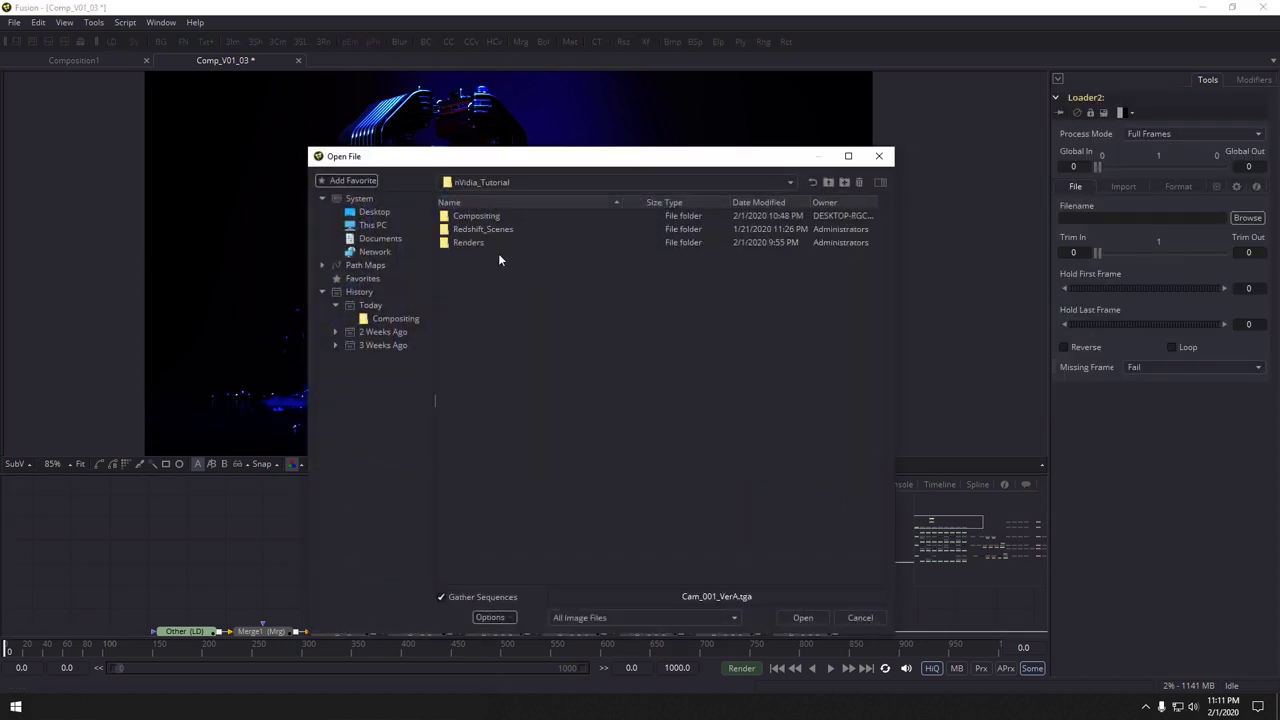
pyautogui.doubleClick(472, 242)
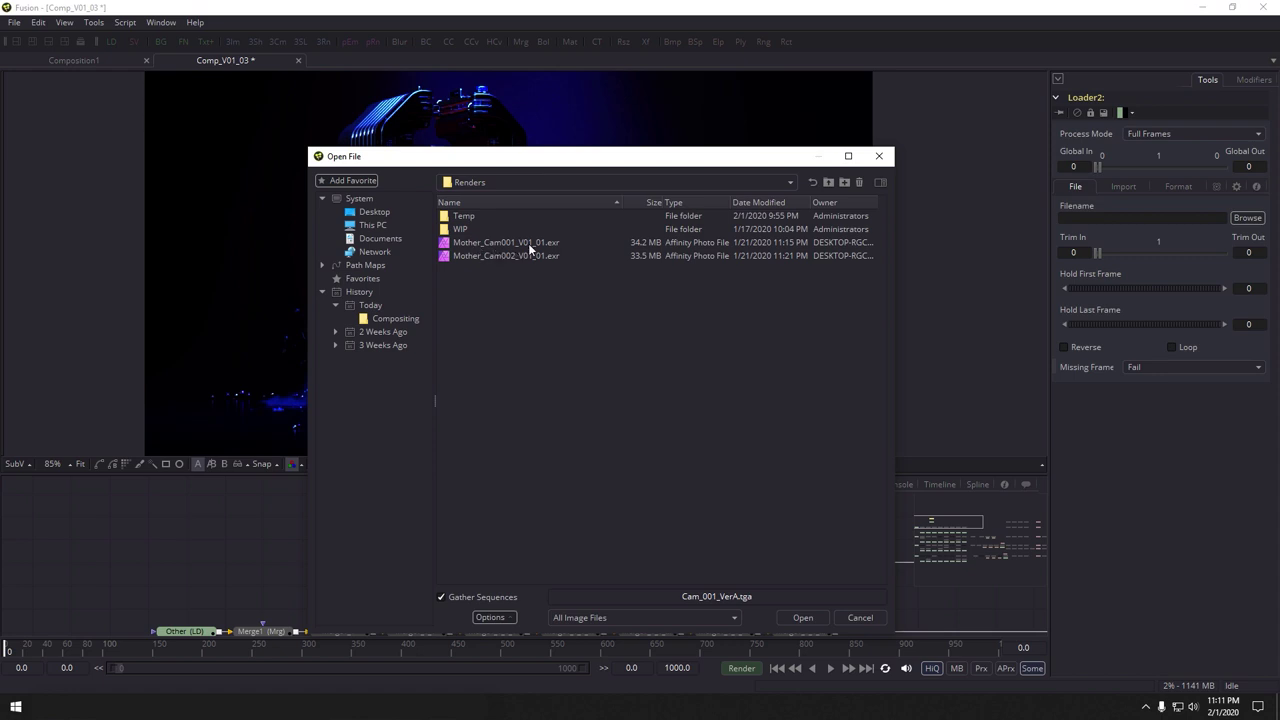
pyautogui.click(502, 245)
pyautogui.doubleClick(518, 250)
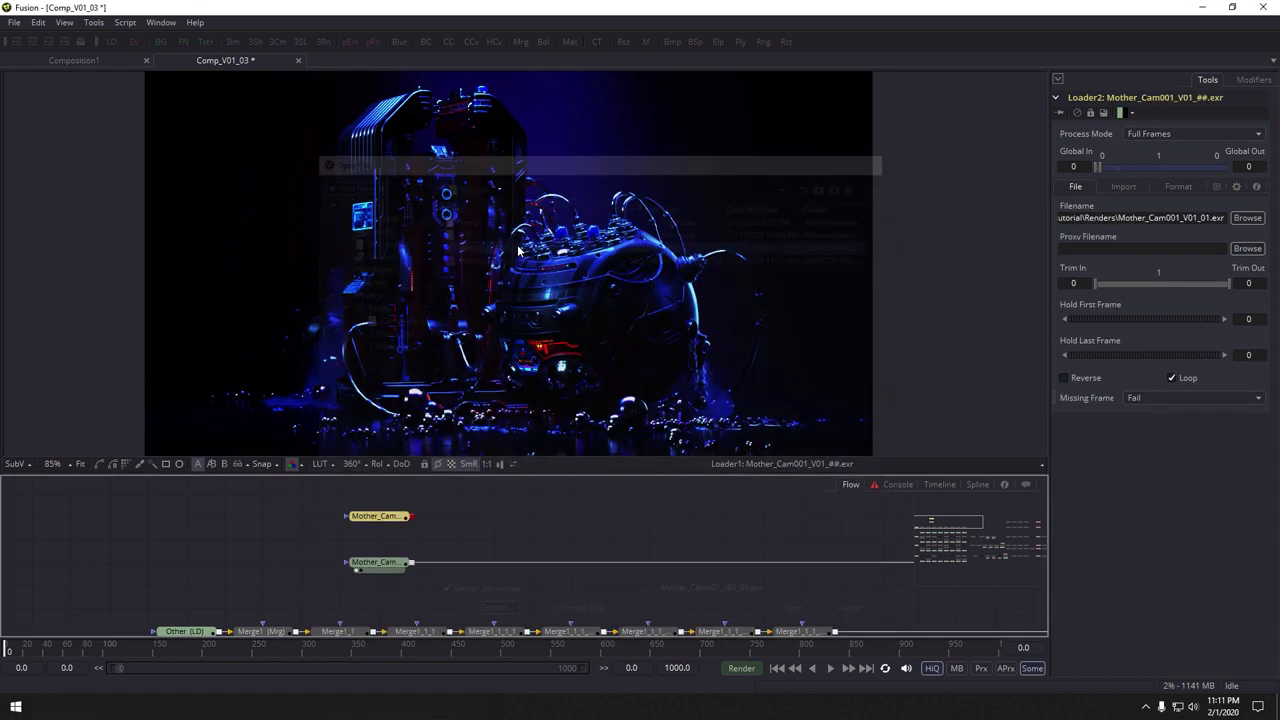
pyautogui.moveTo(414, 288); pyautogui.dragTo(416, 291)
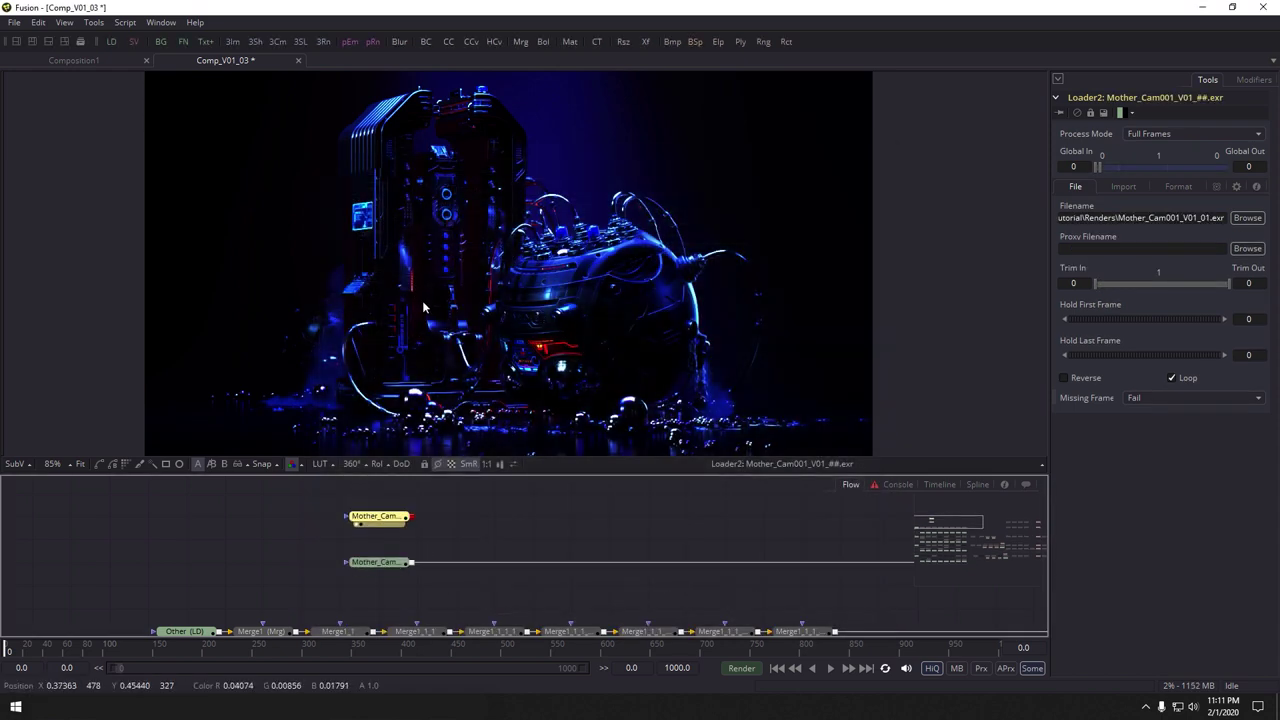
# Compare the Cam_001_VerB saver's final image with the newly loaded raw render in the viewer
pyautogui.scroll(-2, 572, 506)
pyautogui.moveTo(690, 521); pyautogui.dragTo(300, 565)
pyautogui.scroll(-2, 400, 545)
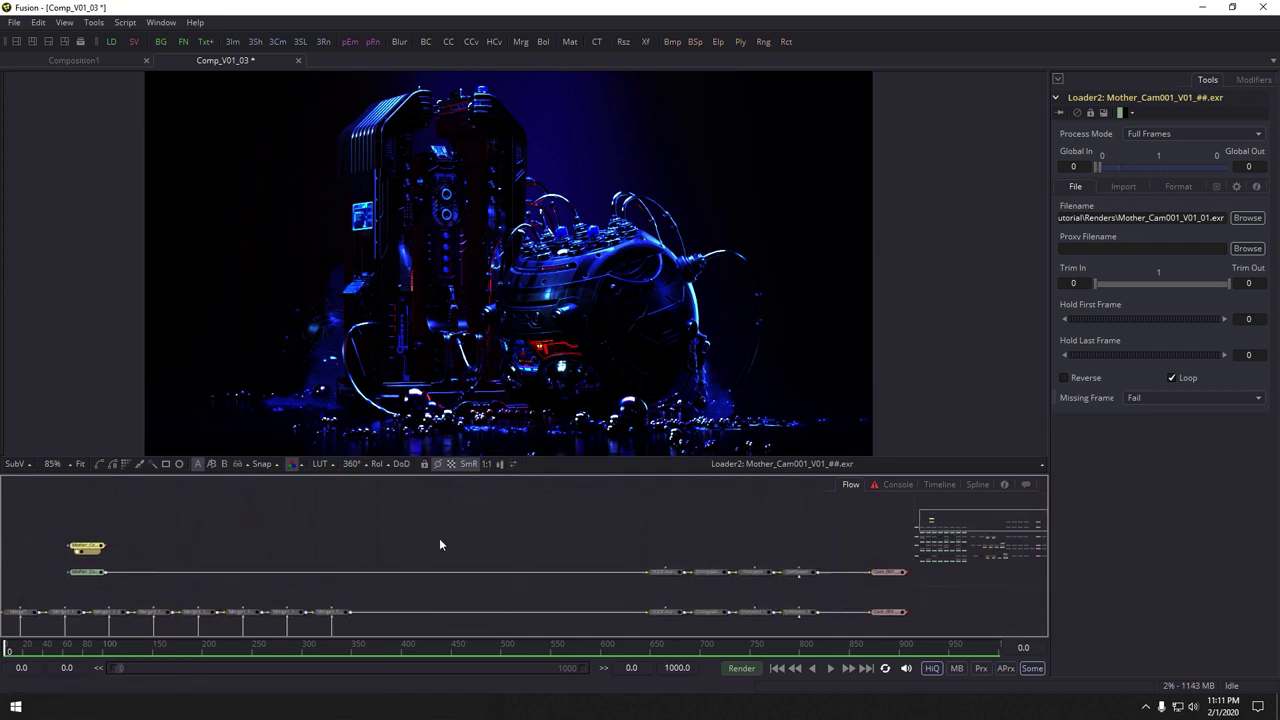
pyautogui.click(882, 618)
pyautogui.moveTo(132, 541); pyautogui.dragTo(437, 537)
pyautogui.scroll(3, 568, 545)
pyautogui.scroll(1, 570, 540)
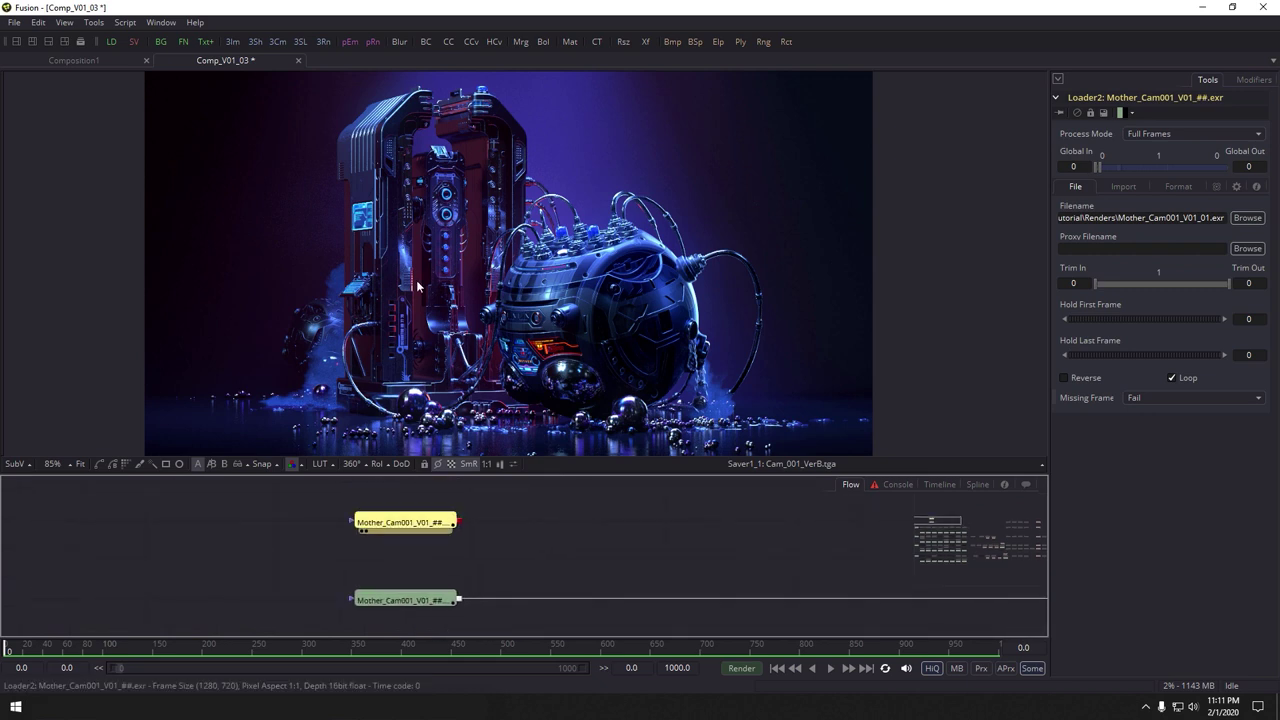
pyautogui.press('1')
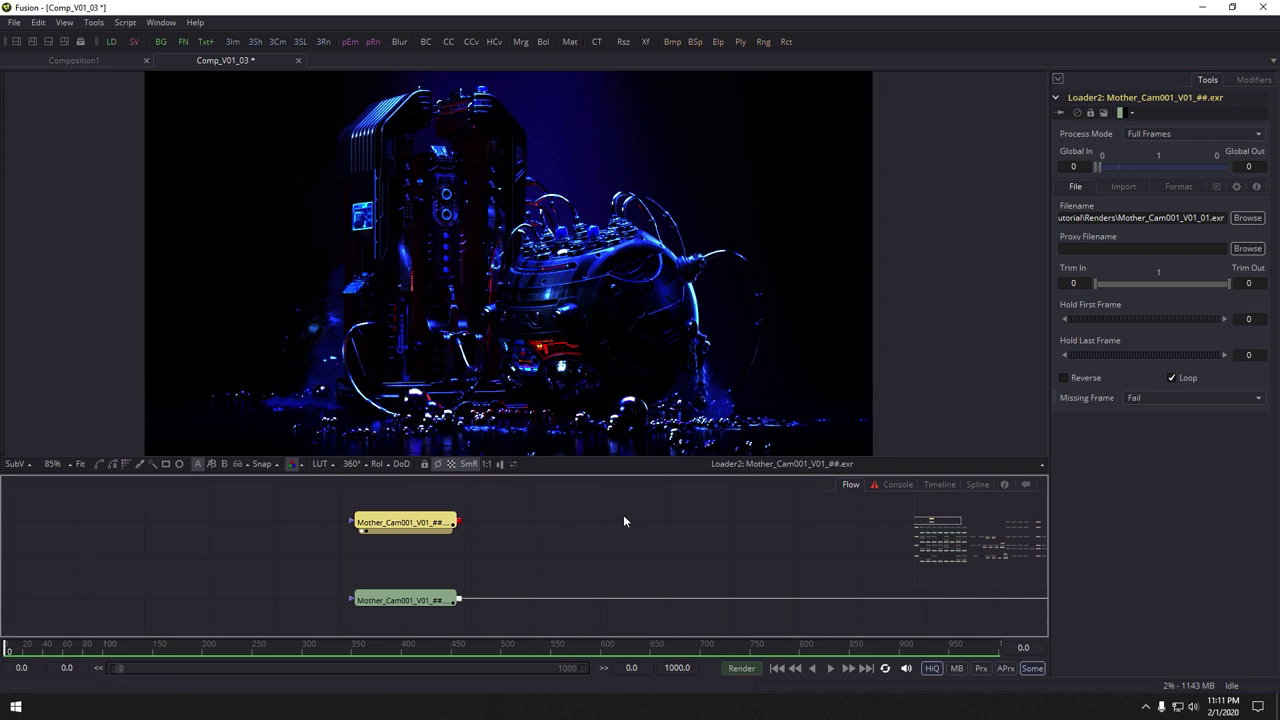
# Add an OCIO Colorspace node after the new Mother_Cam001 loader
pyautogui.scroll(-2, 670, 577)
pyautogui.moveTo(670, 577); pyautogui.dragTo(490, 527)
pyautogui.moveTo(622, 511); pyautogui.dragTo(666, 542)
pyautogui.click(455, 539)
pyautogui.click(380, 535)
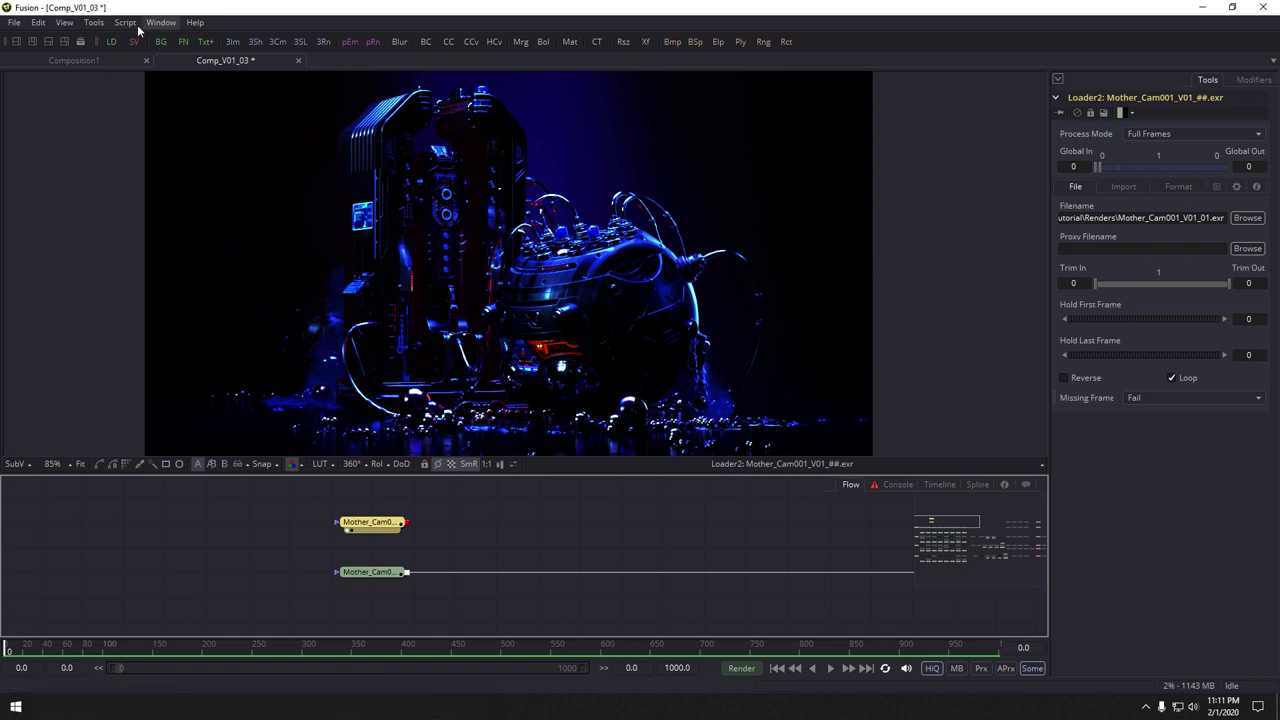
pyautogui.click(93, 22)
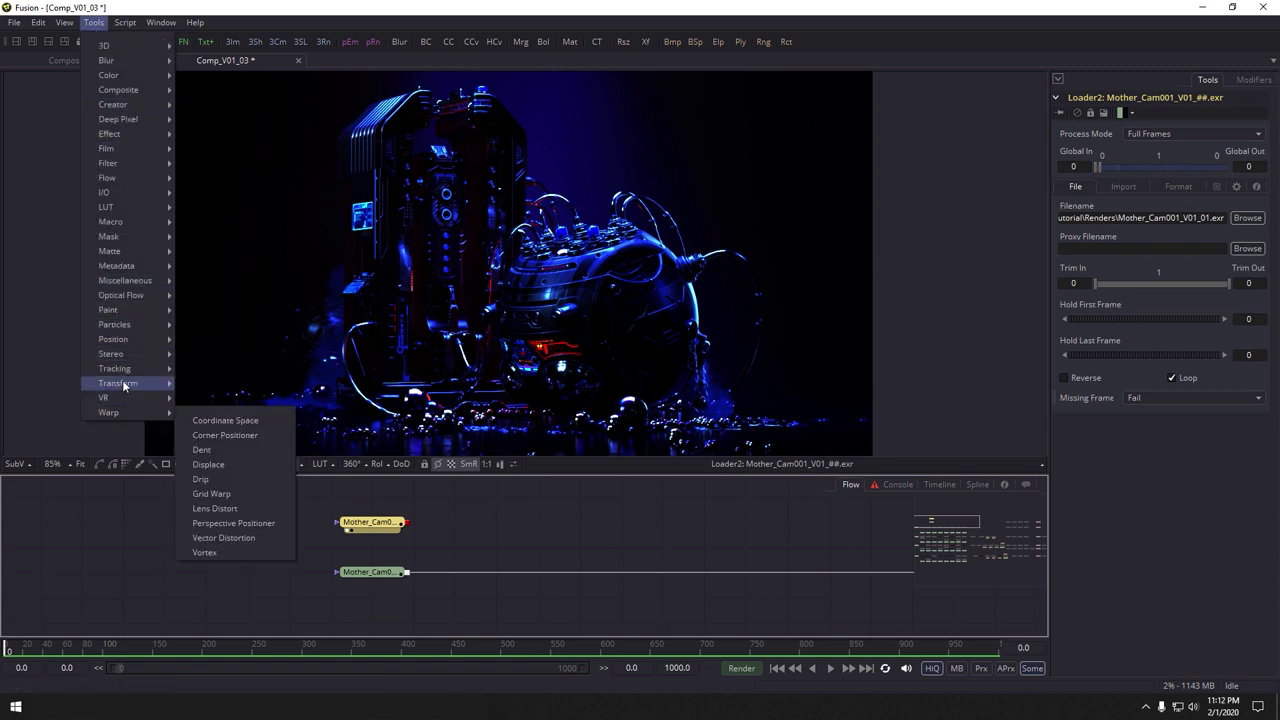
pyautogui.moveTo(124, 387)
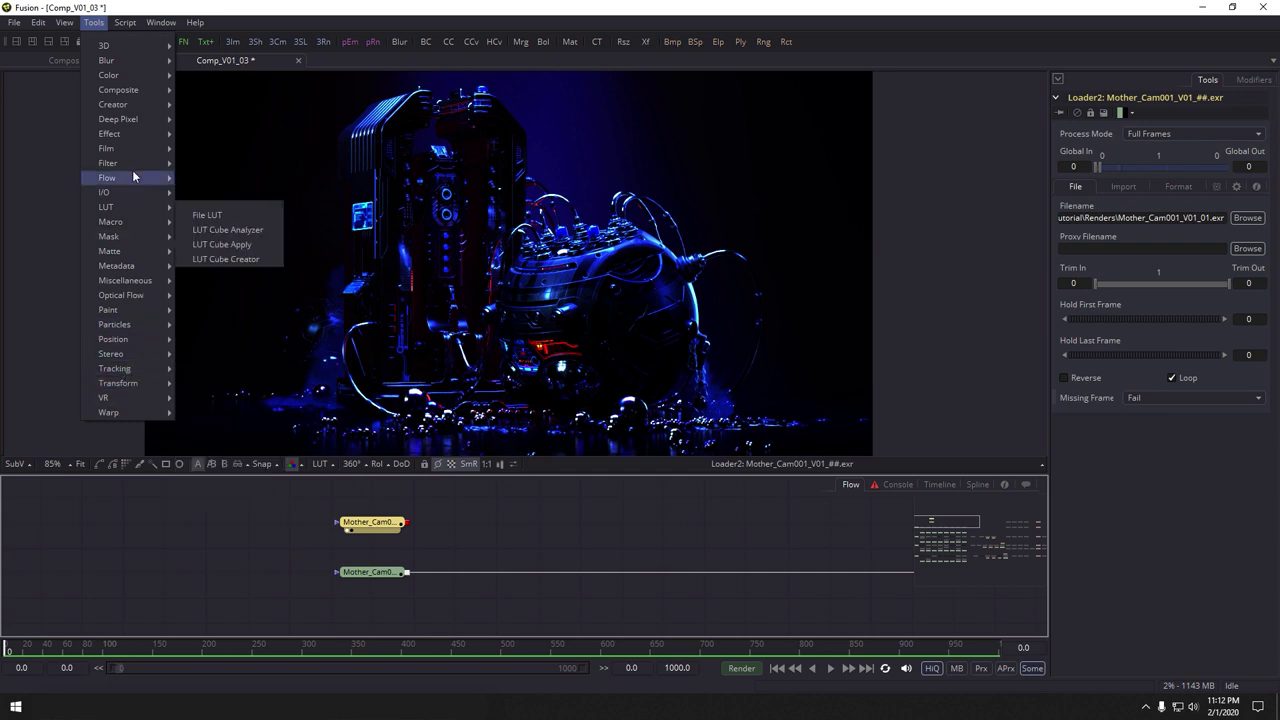
pyautogui.moveTo(136, 105)
pyautogui.moveTo(118, 77)
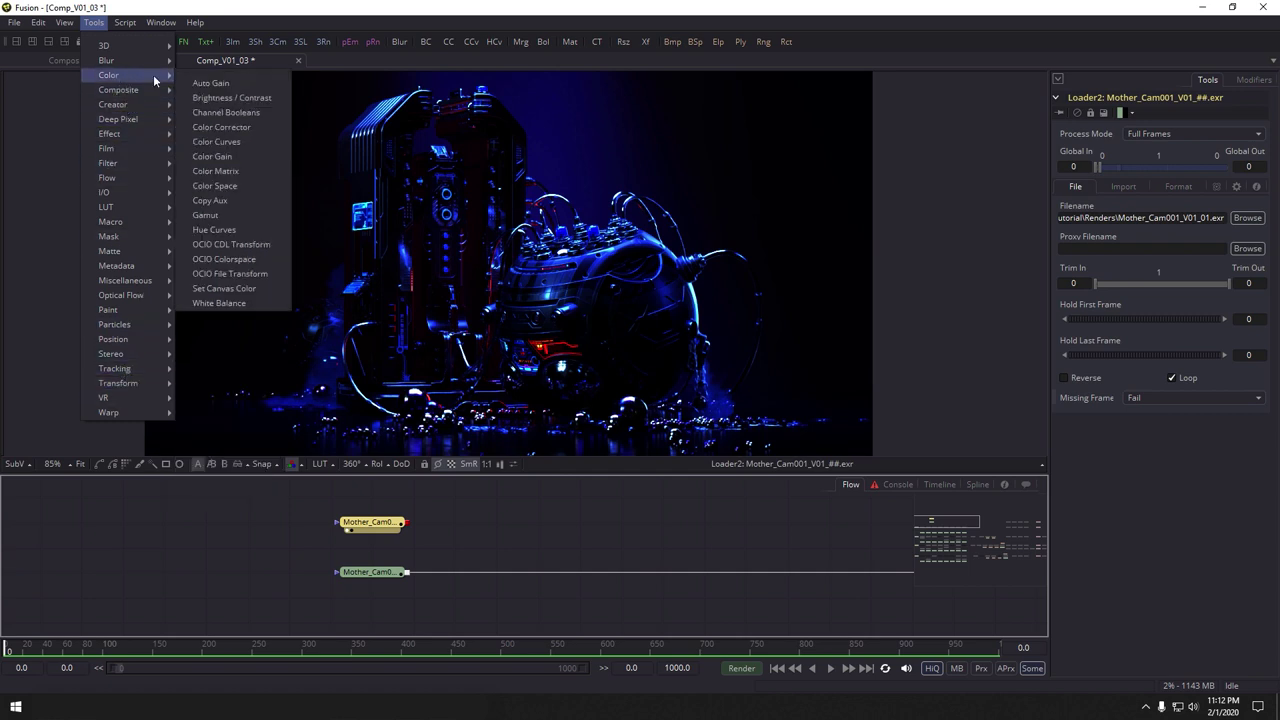
pyautogui.click(250, 260)
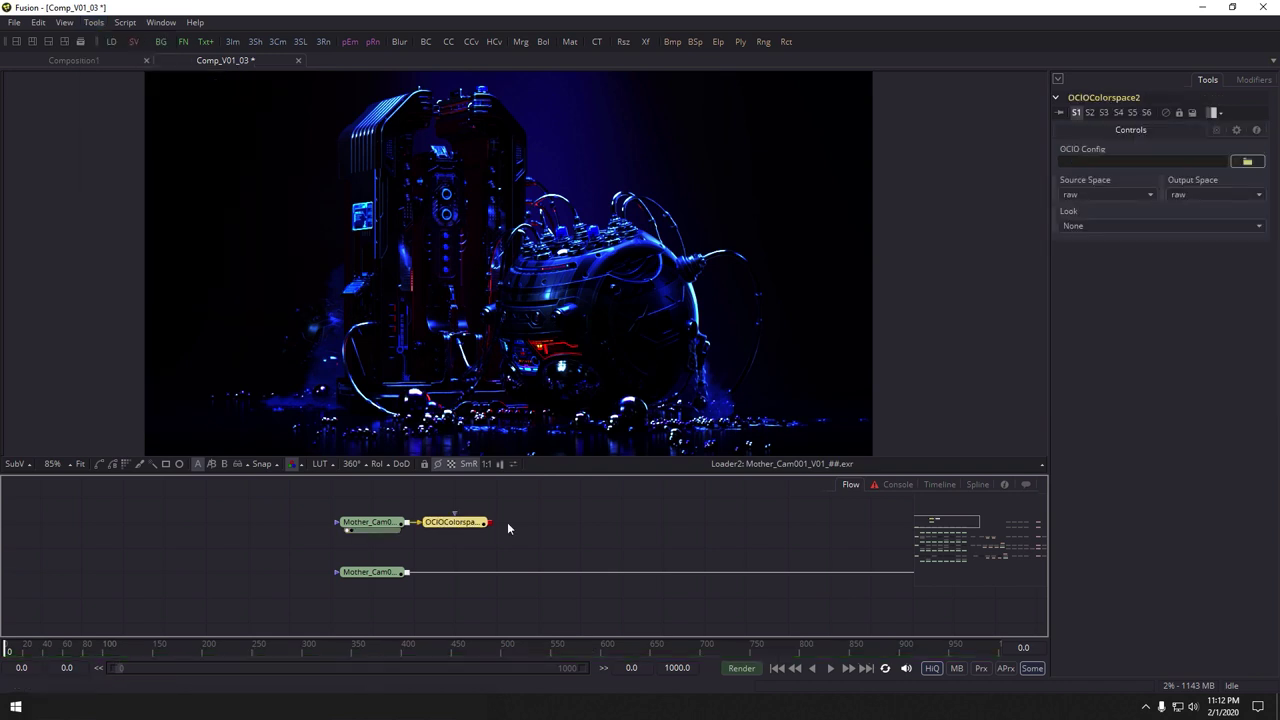
# Set the new OCIO Colorspace node's source space to linear and output space to sRGB, and show its result in the viewer
pyautogui.click(1087, 198)
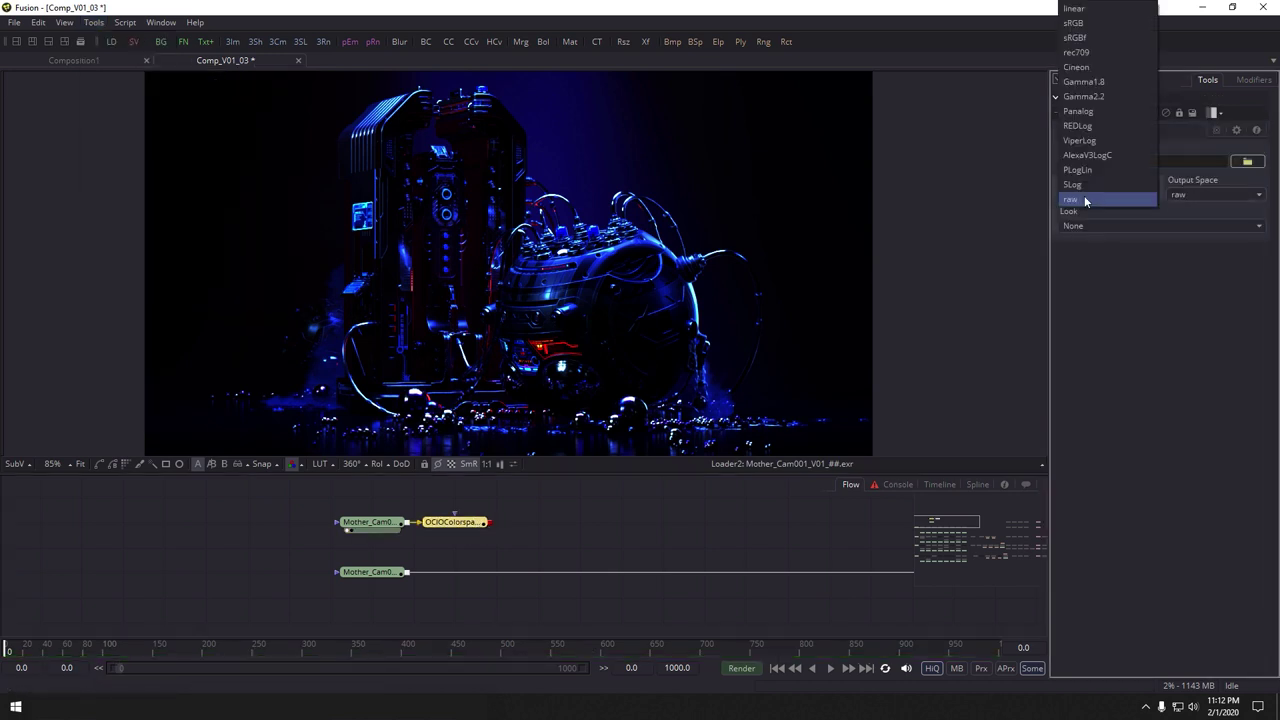
pyautogui.click(1082, 14)
pyautogui.click(1195, 197)
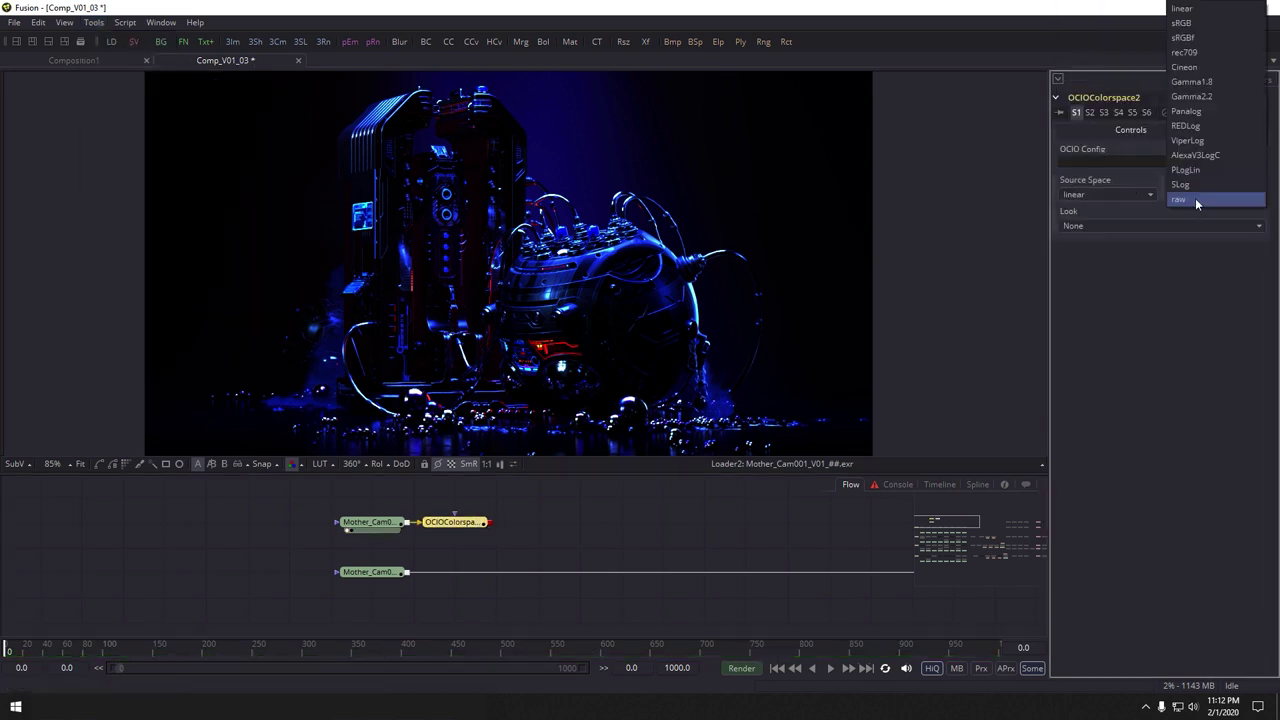
pyautogui.click(1188, 25)
pyautogui.moveTo(472, 524); pyautogui.dragTo(470, 267)
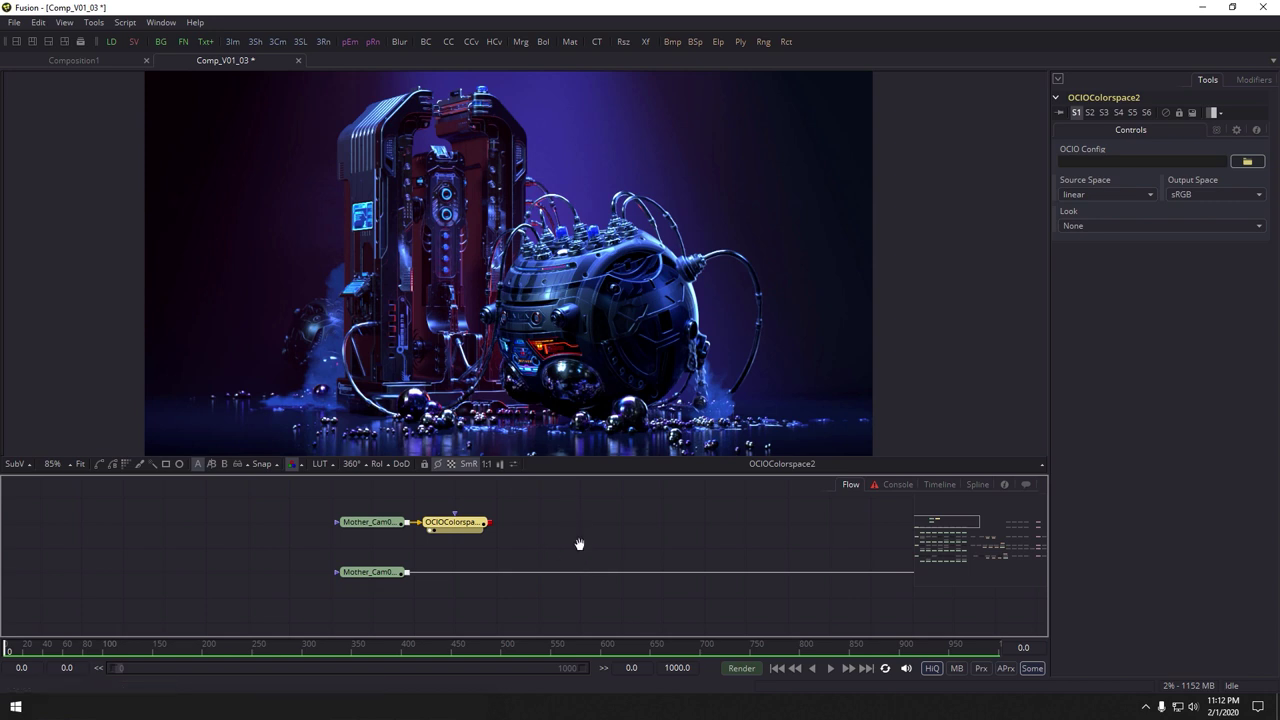
# Delete the newly added Mother_Cam001 loader together with its OCIO Colorspace node
pyautogui.moveTo(579, 544); pyautogui.dragTo(513, 535)
pyautogui.scroll(-1, 513, 535)
pyautogui.moveTo(266, 506); pyautogui.dragTo(458, 538)
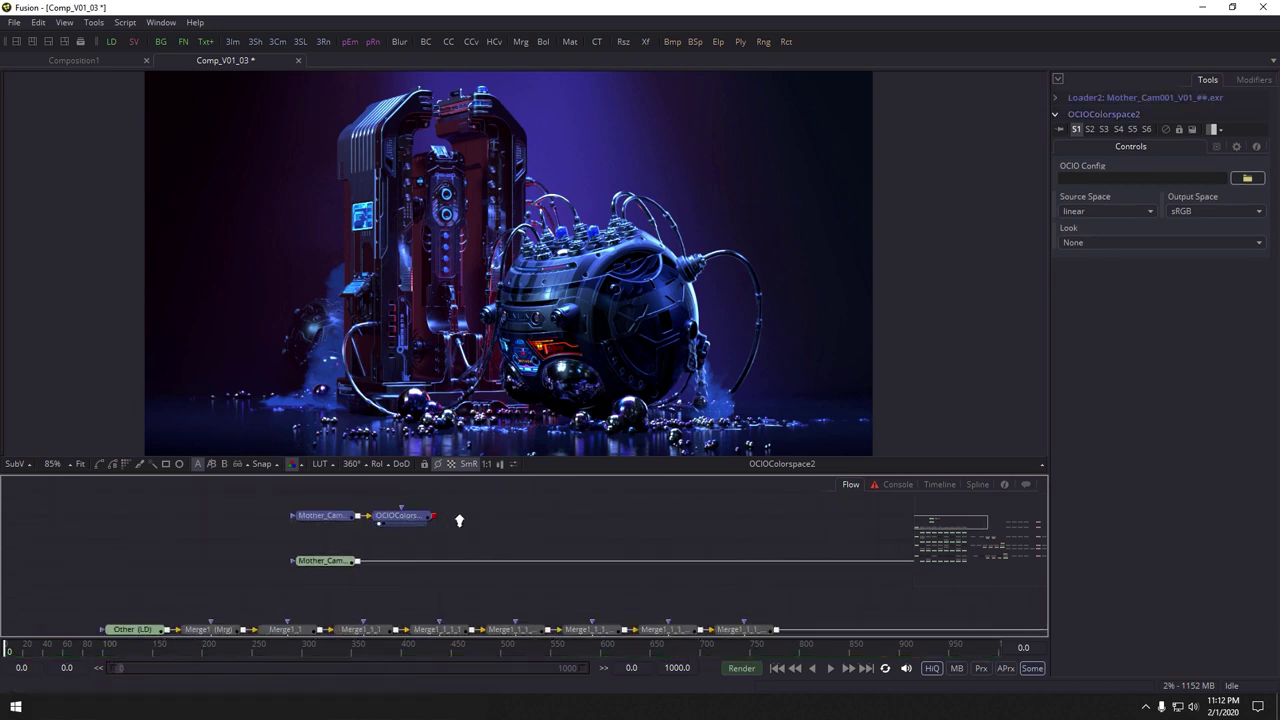
pyautogui.scroll(-2, 459, 520)
pyautogui.press('Delete')
# Show the original Mother_Cam001 loader's raw image in the viewer
pyautogui.moveTo(713, 508); pyautogui.dragTo(372, 522)
pyautogui.moveTo(695, 543); pyautogui.dragTo(831, 551)
pyautogui.moveTo(144, 557); pyautogui.dragTo(214, 335)
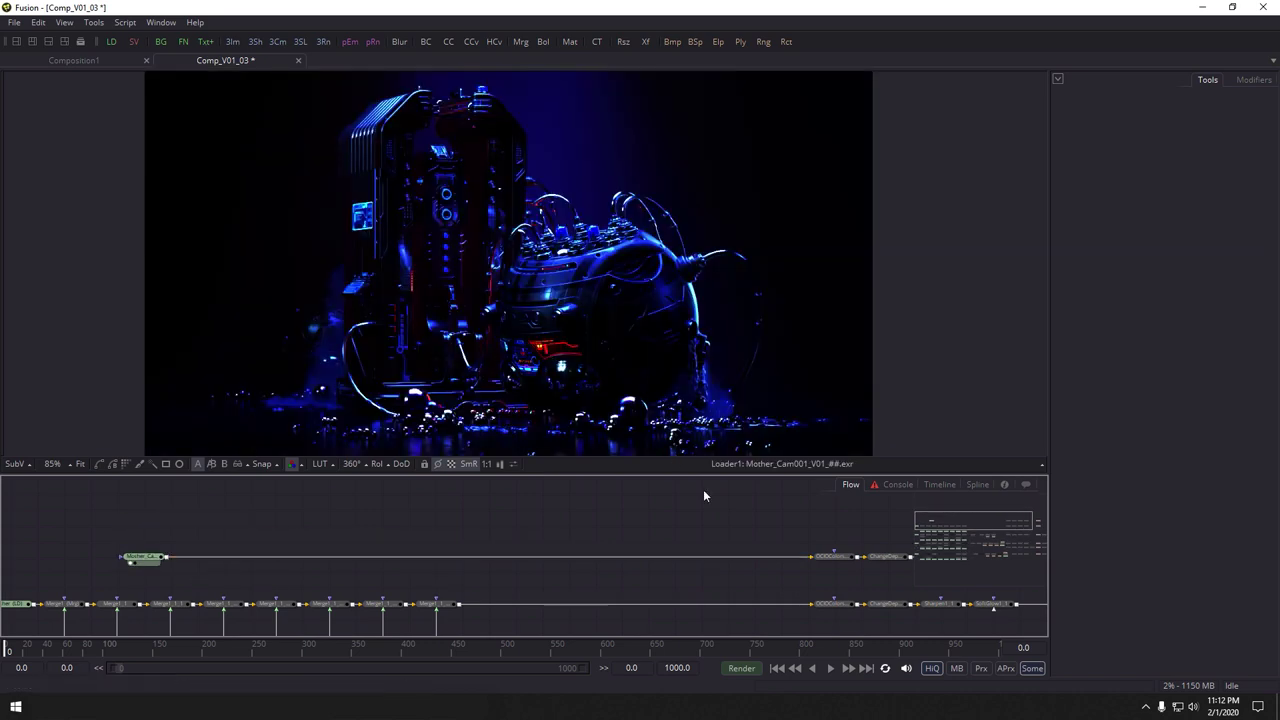
# Show the ChangeDepth1 node's output from the original loader's row in the viewer
pyautogui.moveTo(735, 528); pyautogui.dragTo(707, 541)
pyautogui.scroll(2, 665, 560)
pyautogui.moveTo(587, 269); pyautogui.dragTo(587, 267)
pyautogui.moveTo(674, 539); pyautogui.dragTo(488, 248)
pyautogui.click(403, 540)
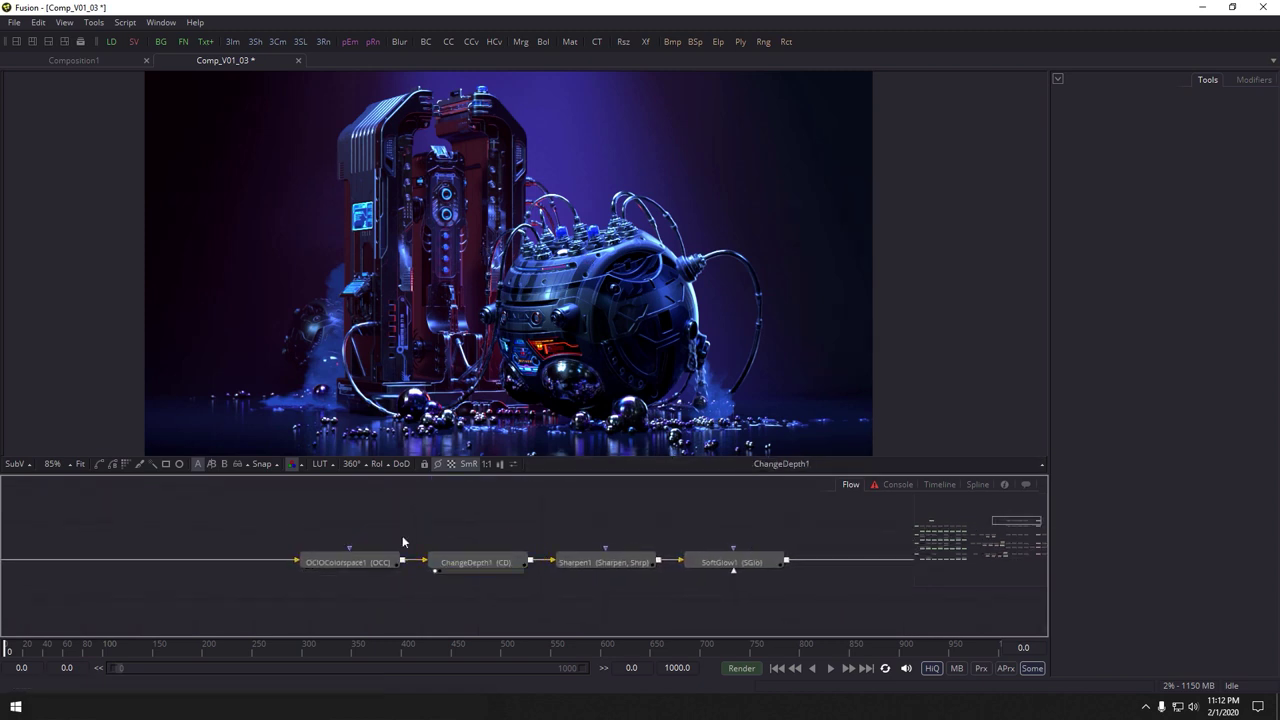
# Show the OCIOColorspace1 node's output in the viewer and examine its source and output space settings
pyautogui.click(380, 565)
pyautogui.moveTo(397, 460); pyautogui.dragTo(400, 415)
pyautogui.click(378, 504)
pyautogui.moveTo(360, 568); pyautogui.dragTo(497, 556)
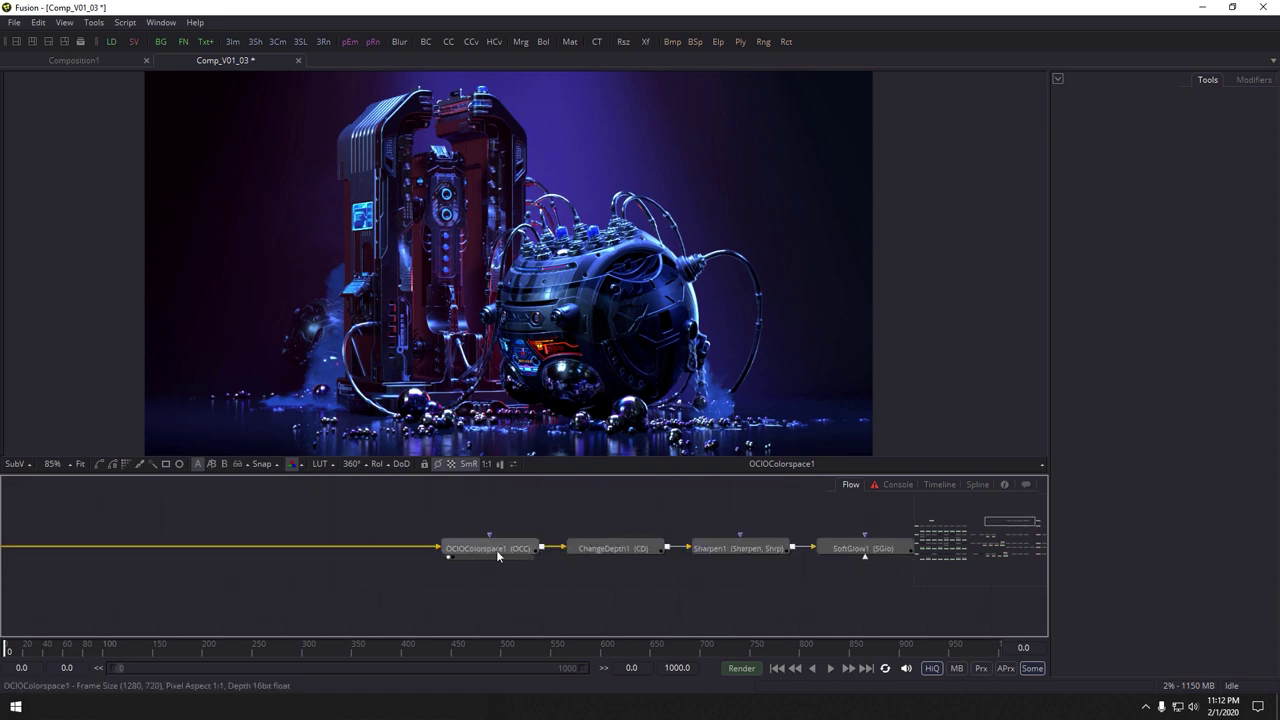
pyautogui.click(490, 552)
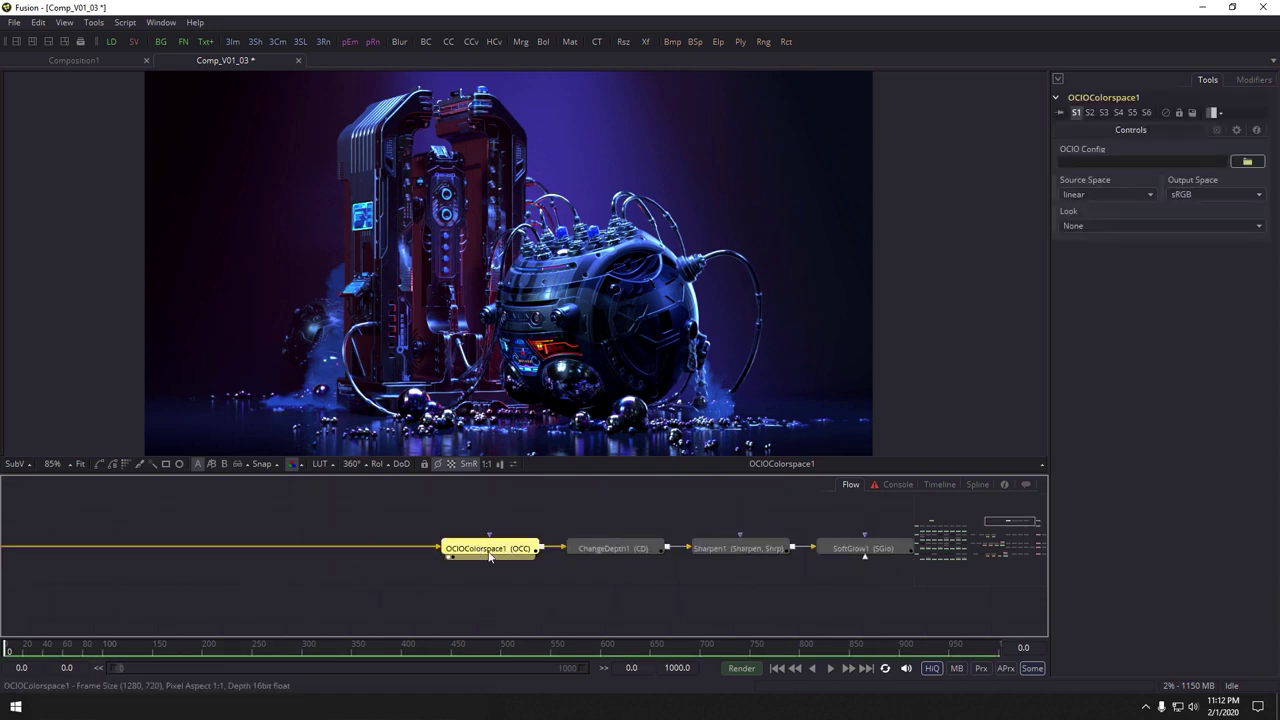
pyautogui.moveTo(483, 559)
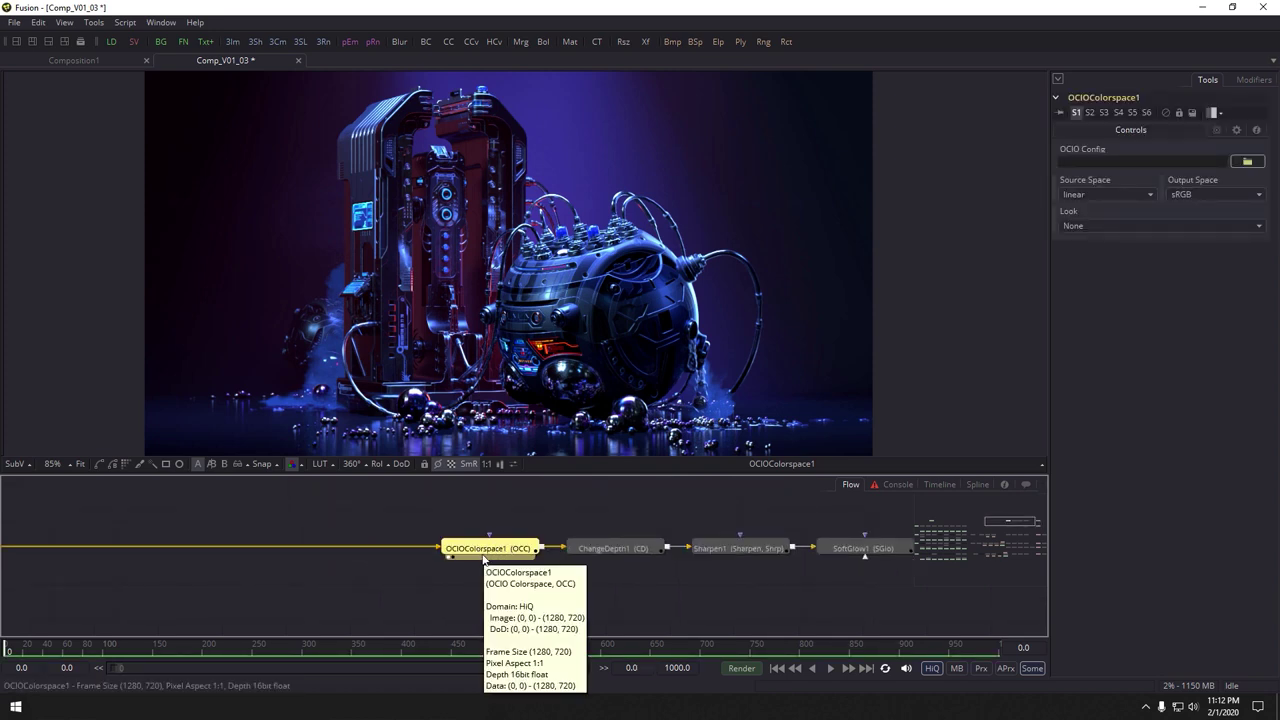
pyautogui.moveTo(511, 514); pyautogui.dragTo(548, 530)
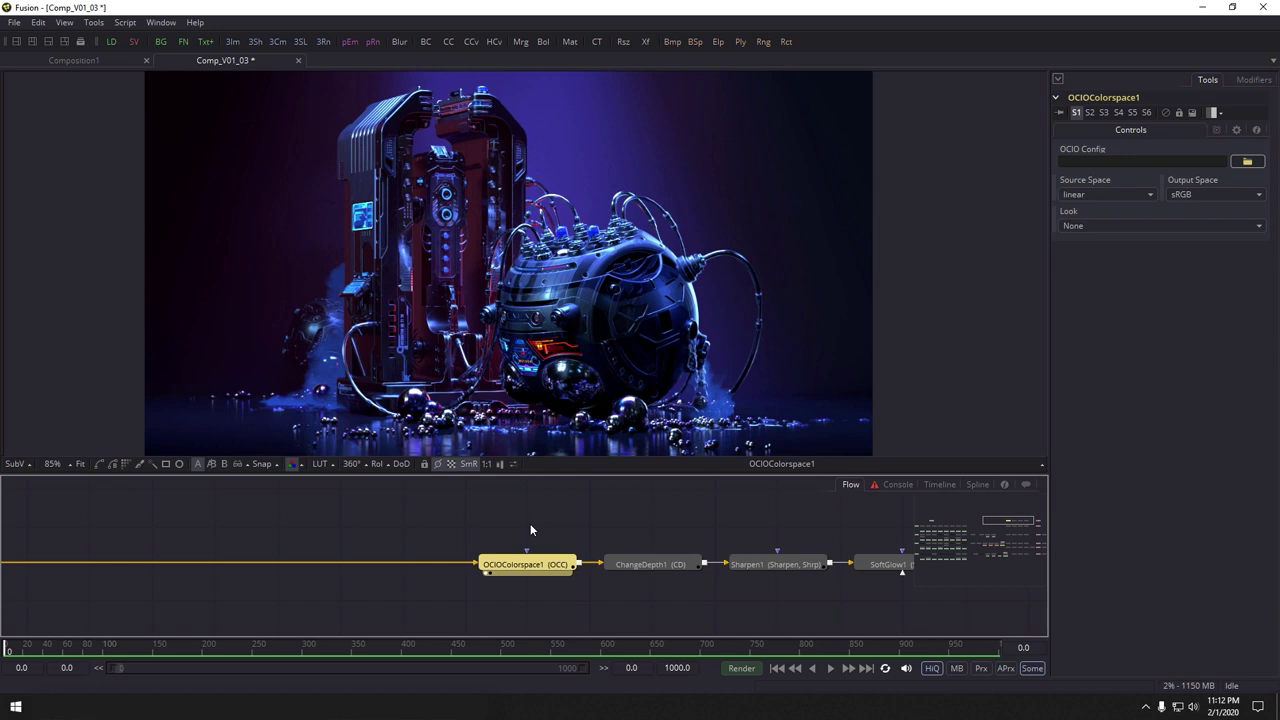
# Examine the color depth options in the global Frame Format preferences, choosing 16 bit float per channel (64 bit) for the full render
pyautogui.click(14, 22)
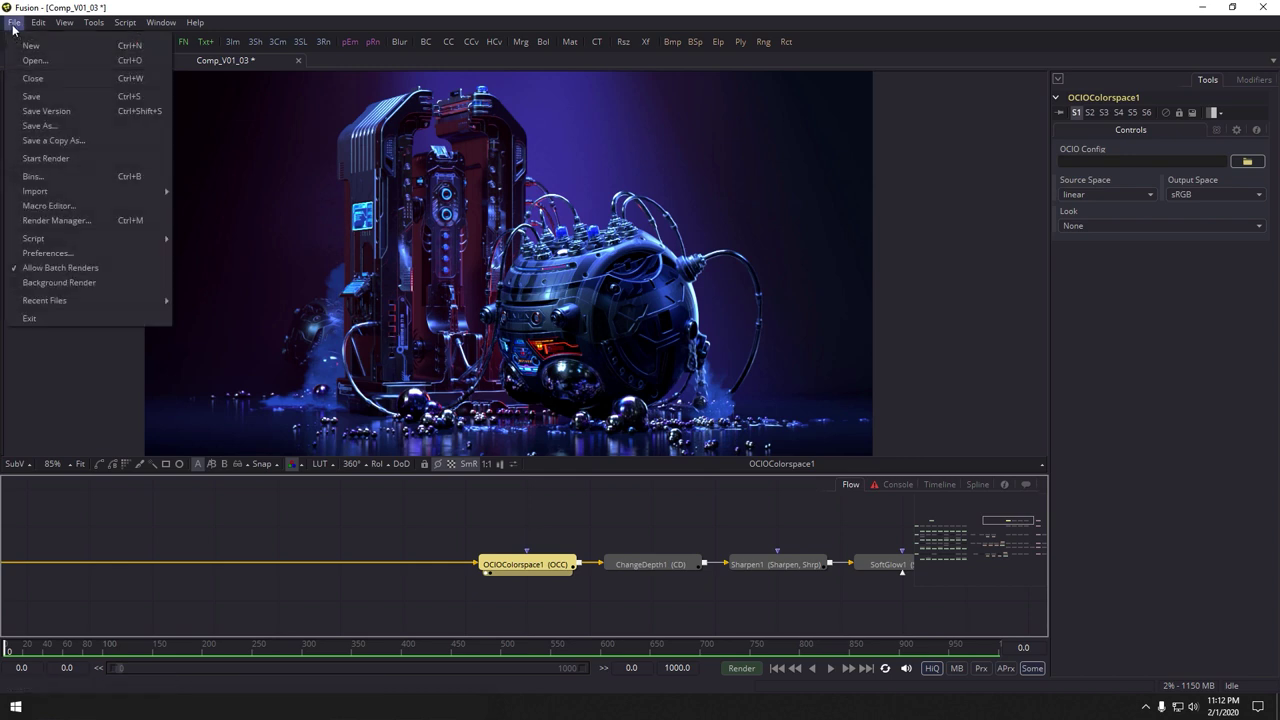
pyautogui.click(48, 256)
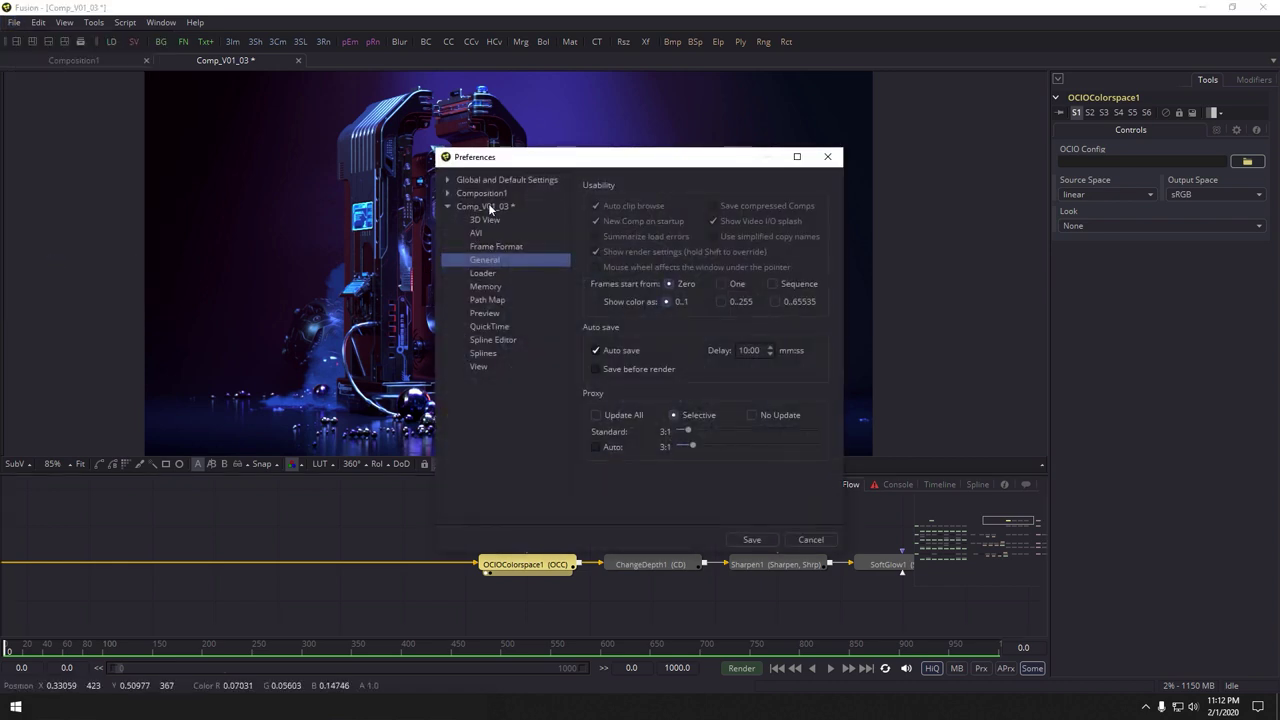
pyautogui.click(448, 181)
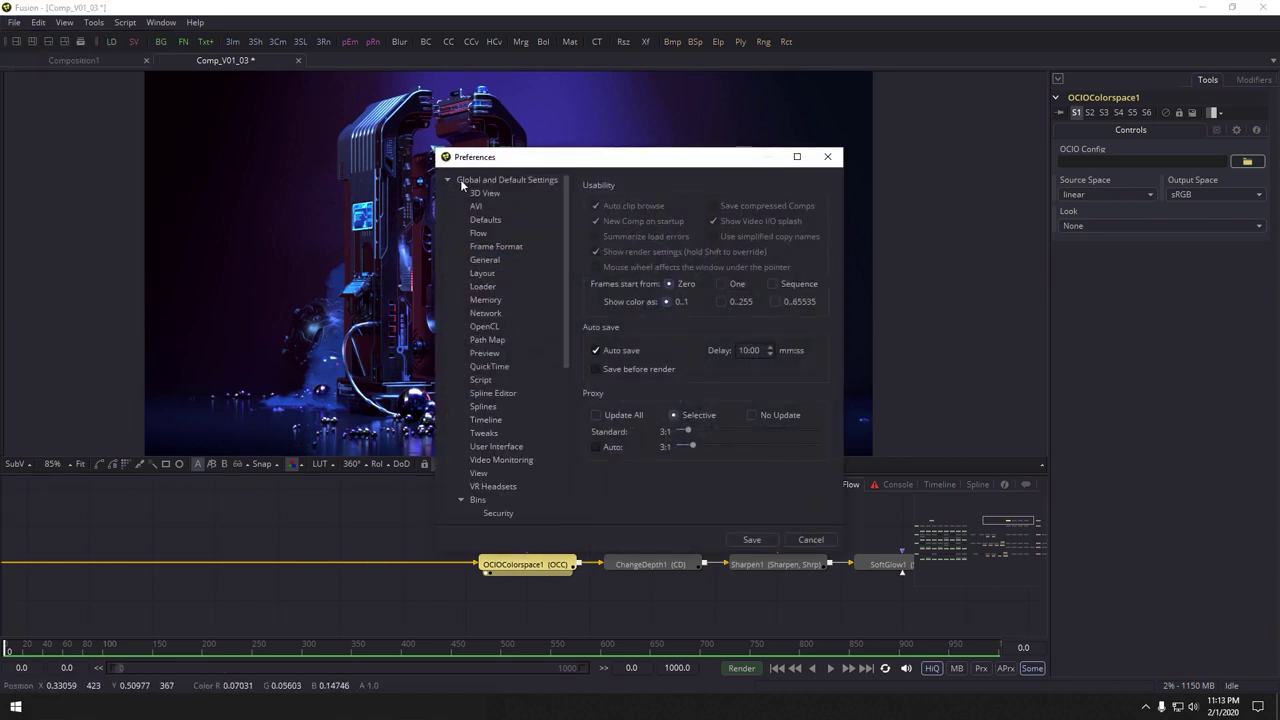
pyautogui.click(502, 248)
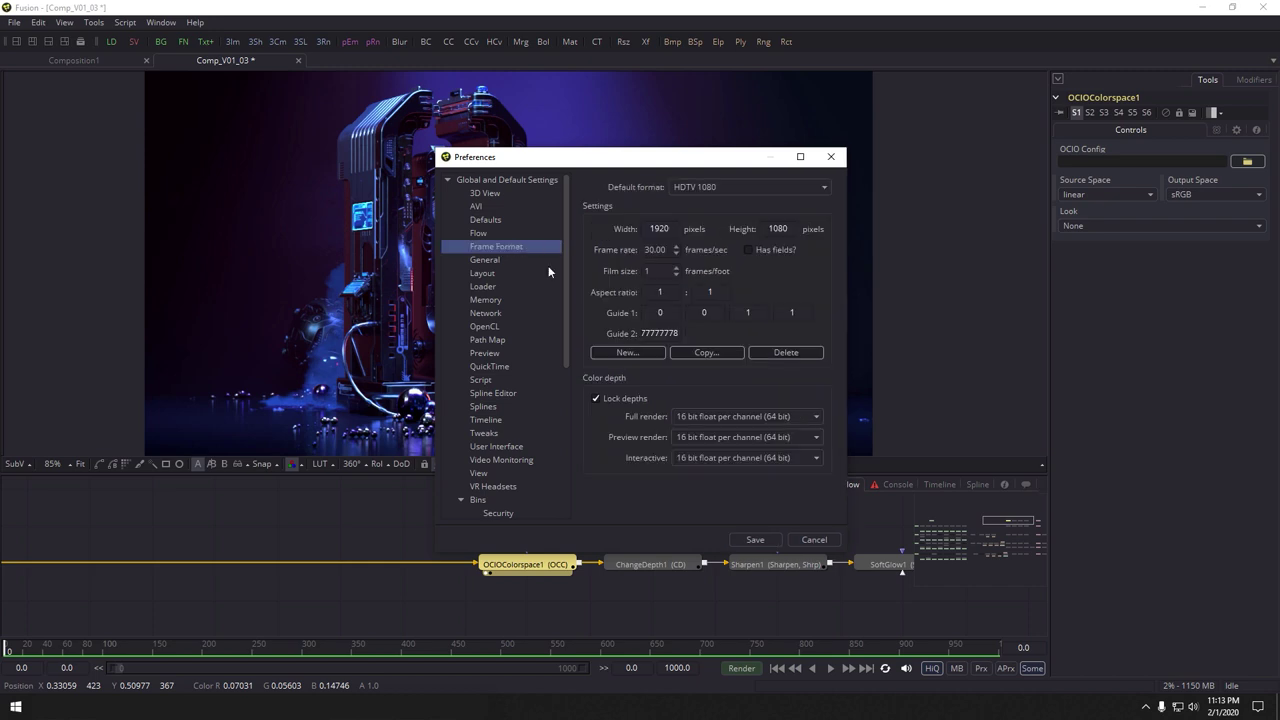
pyautogui.click(718, 416)
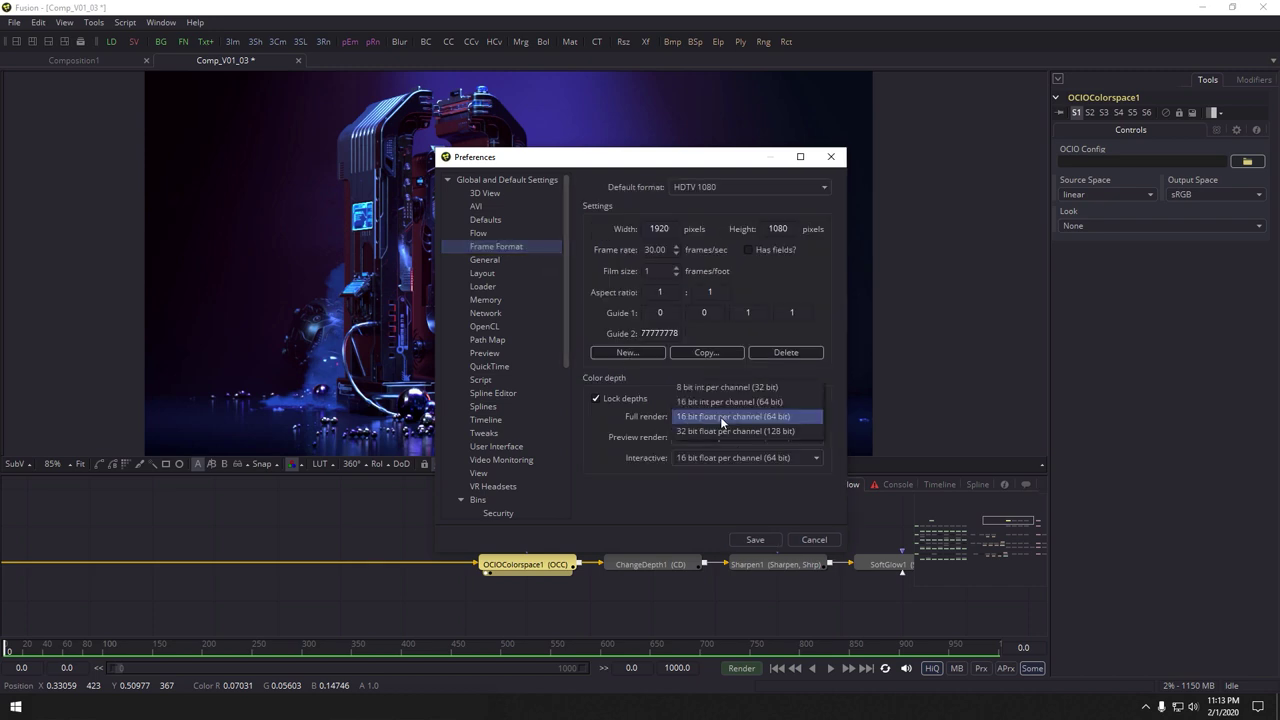
pyautogui.click(674, 520)
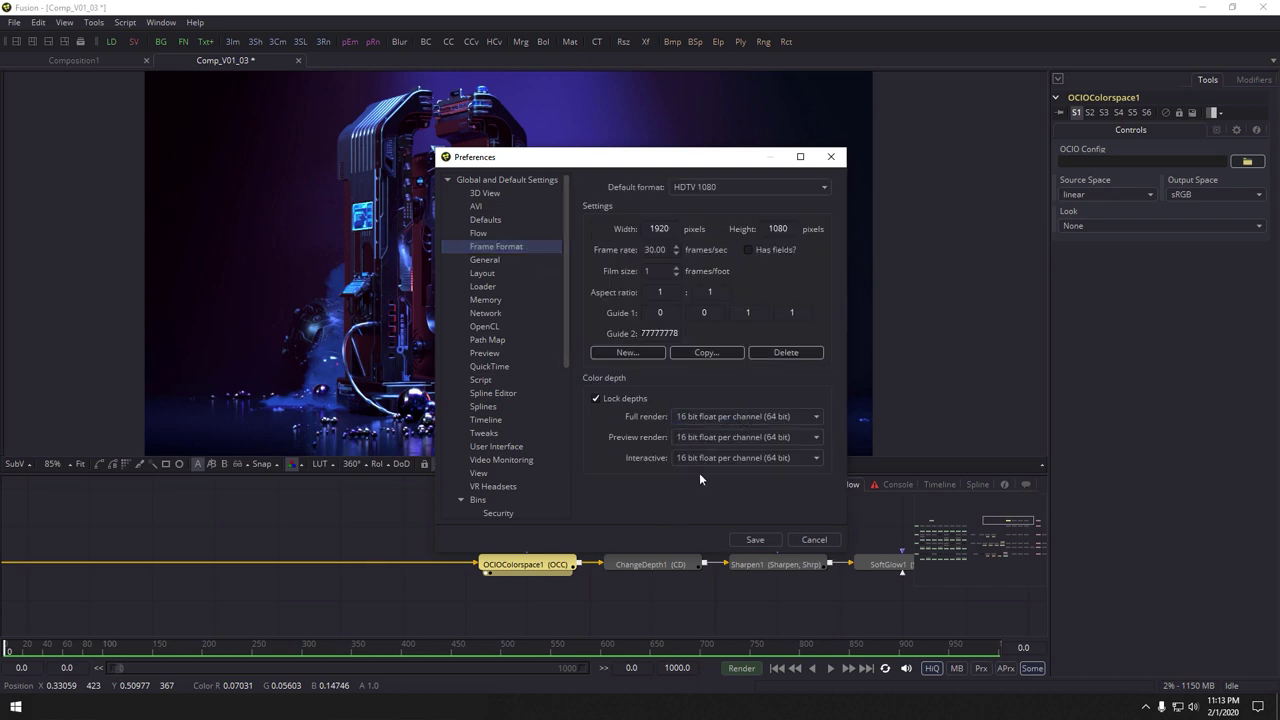
pyautogui.click(703, 420)
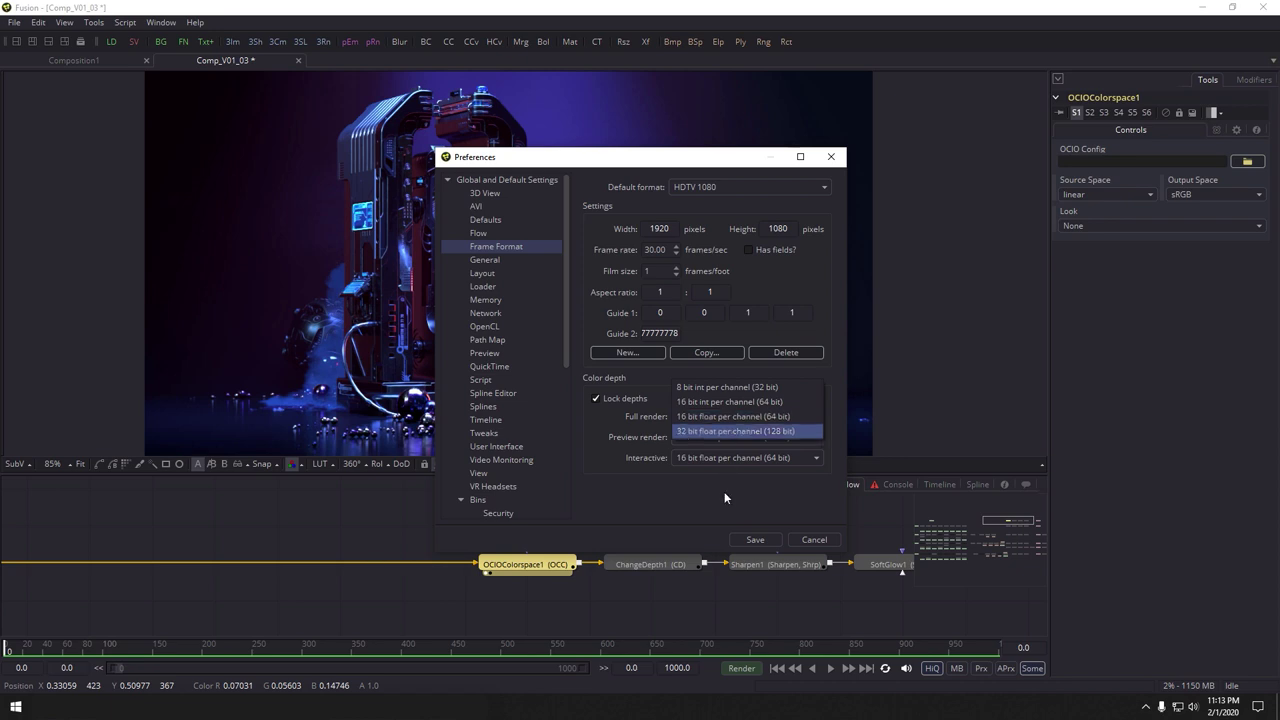
pyautogui.click(704, 414)
pyautogui.click(703, 413)
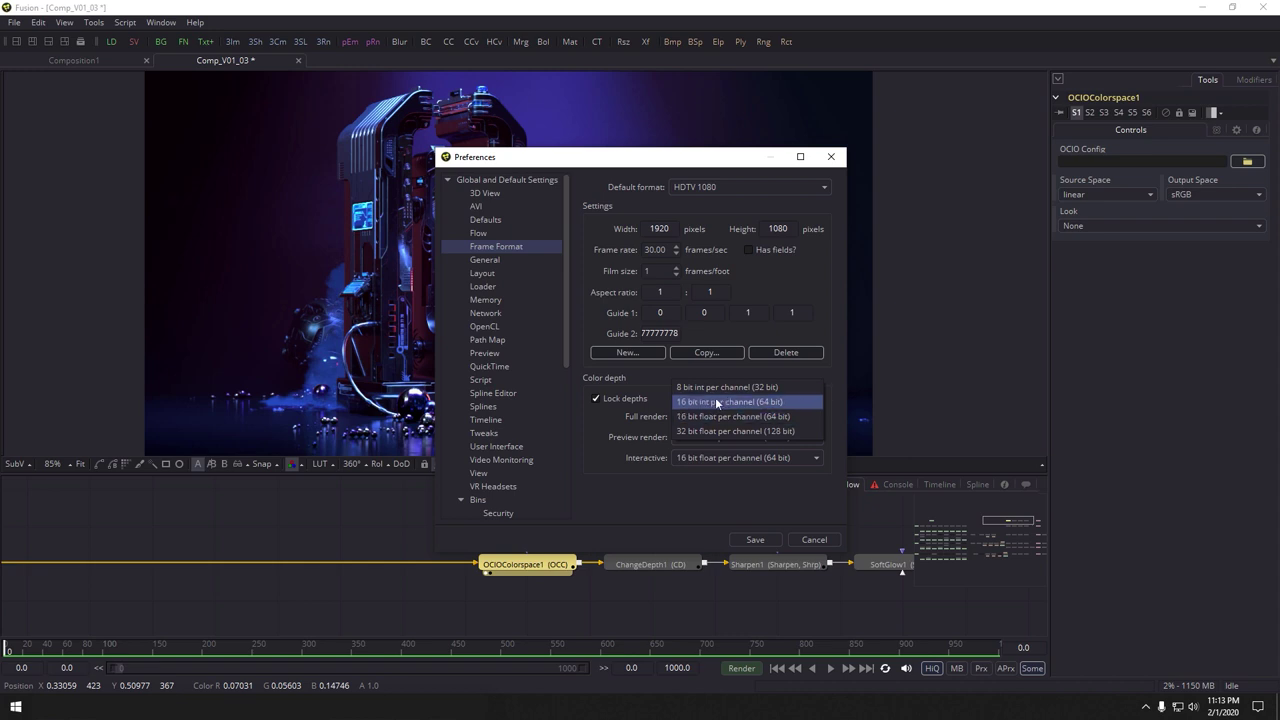
pyautogui.click(710, 419)
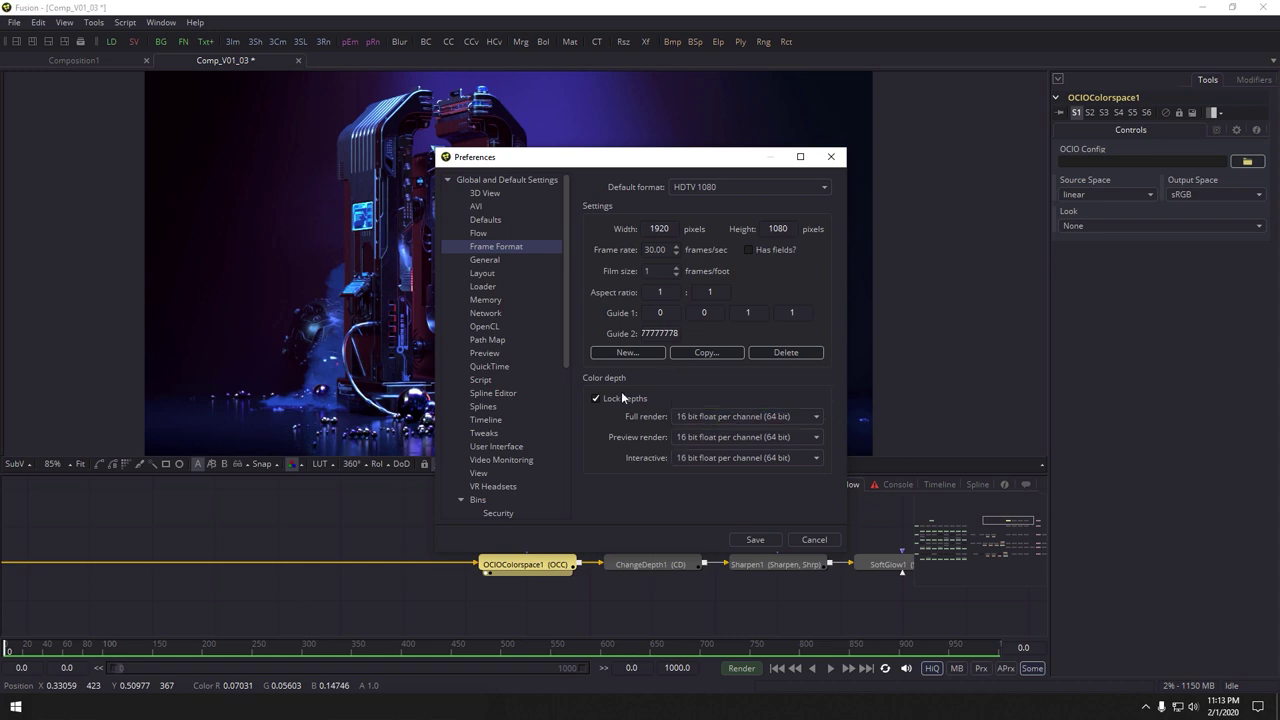
# Check the color depth in the Comp_V01_03 composition's own Frame Format preferences and close the preferences without saving
pyautogui.click(448, 180)
pyautogui.click(498, 180)
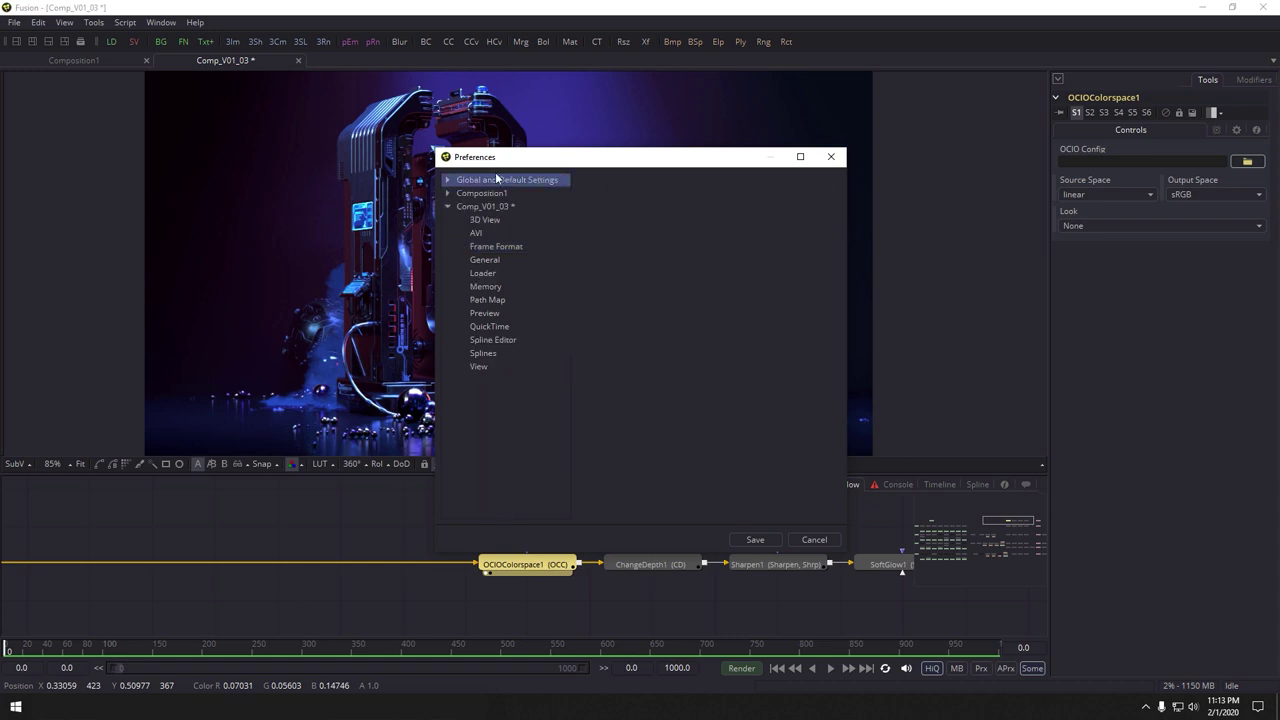
pyautogui.click(489, 208)
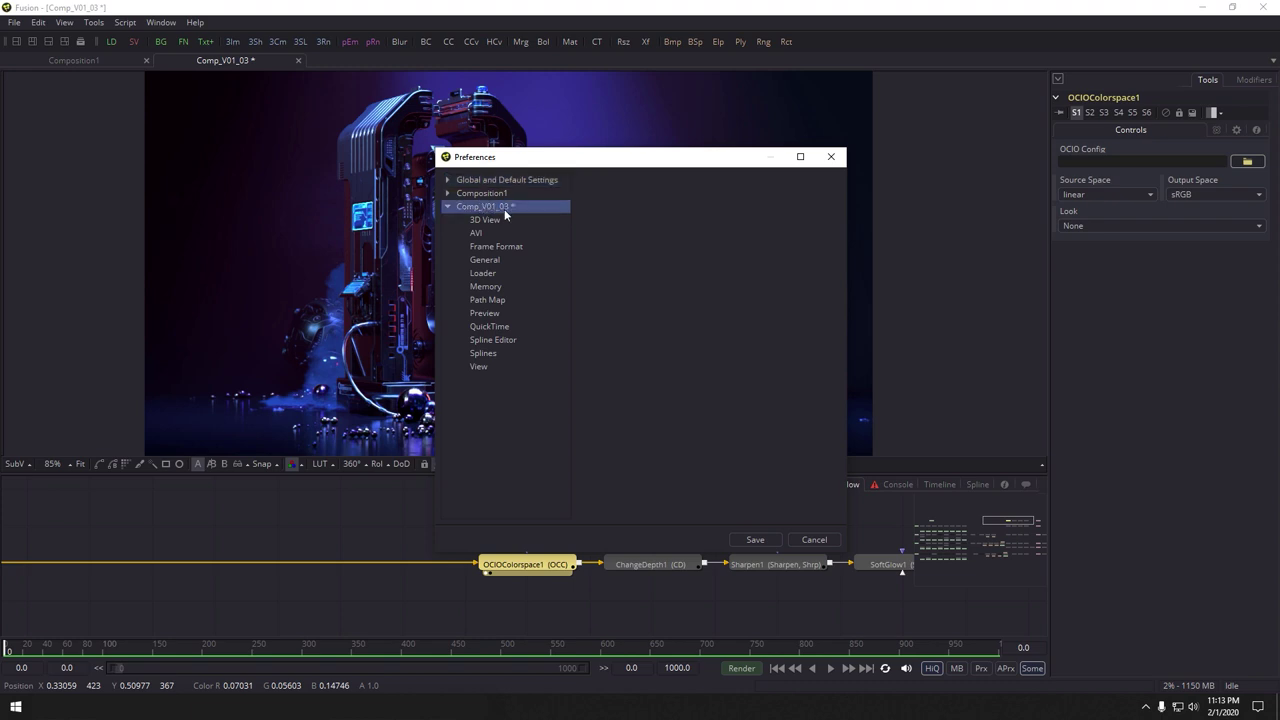
pyautogui.click(493, 247)
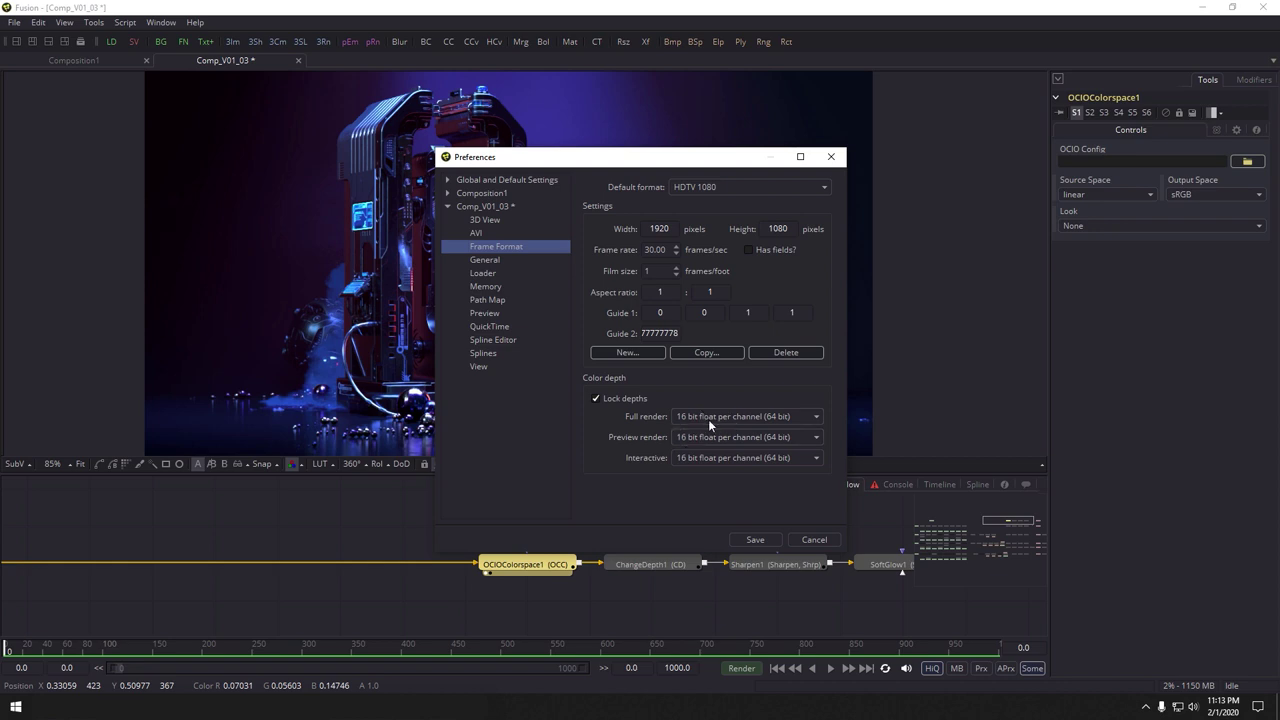
pyautogui.click(818, 539)
# Show the ChangeDepth1 node's output in the viewer and examine its Depth and Dither settings
pyautogui.scroll(-2, 722, 515)
pyautogui.scroll(-2, 720, 518)
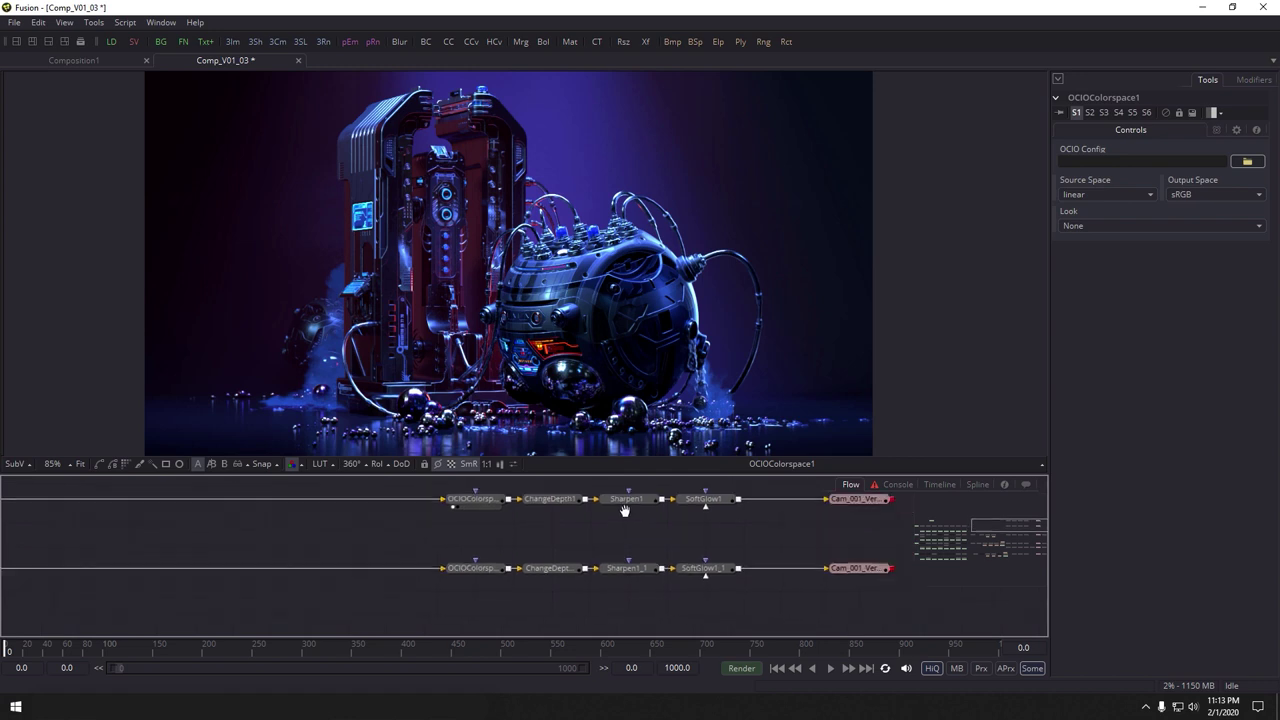
pyautogui.scroll(-1, 885, 566)
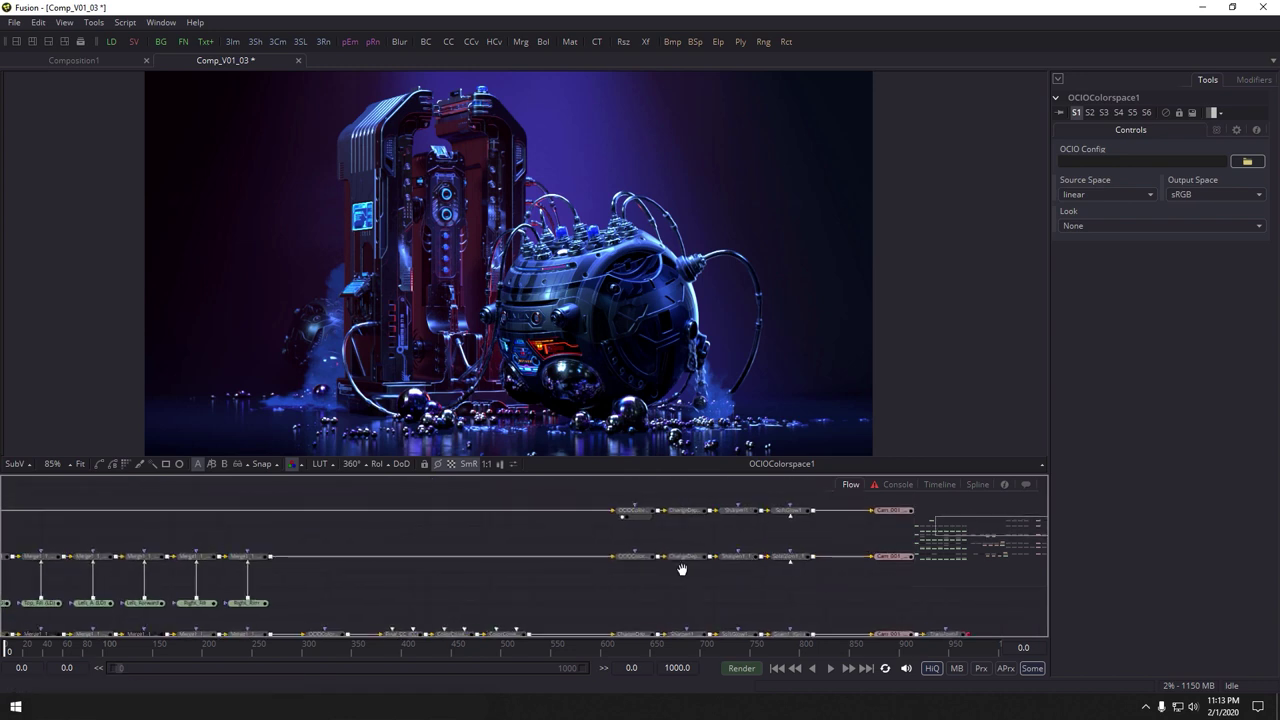
pyautogui.moveTo(683, 571); pyautogui.dragTo(598, 594)
pyautogui.moveTo(795, 537); pyautogui.dragTo(785, 425)
pyautogui.moveTo(305, 548); pyautogui.dragTo(655, 558)
pyautogui.moveTo(893, 531); pyautogui.dragTo(569, 546)
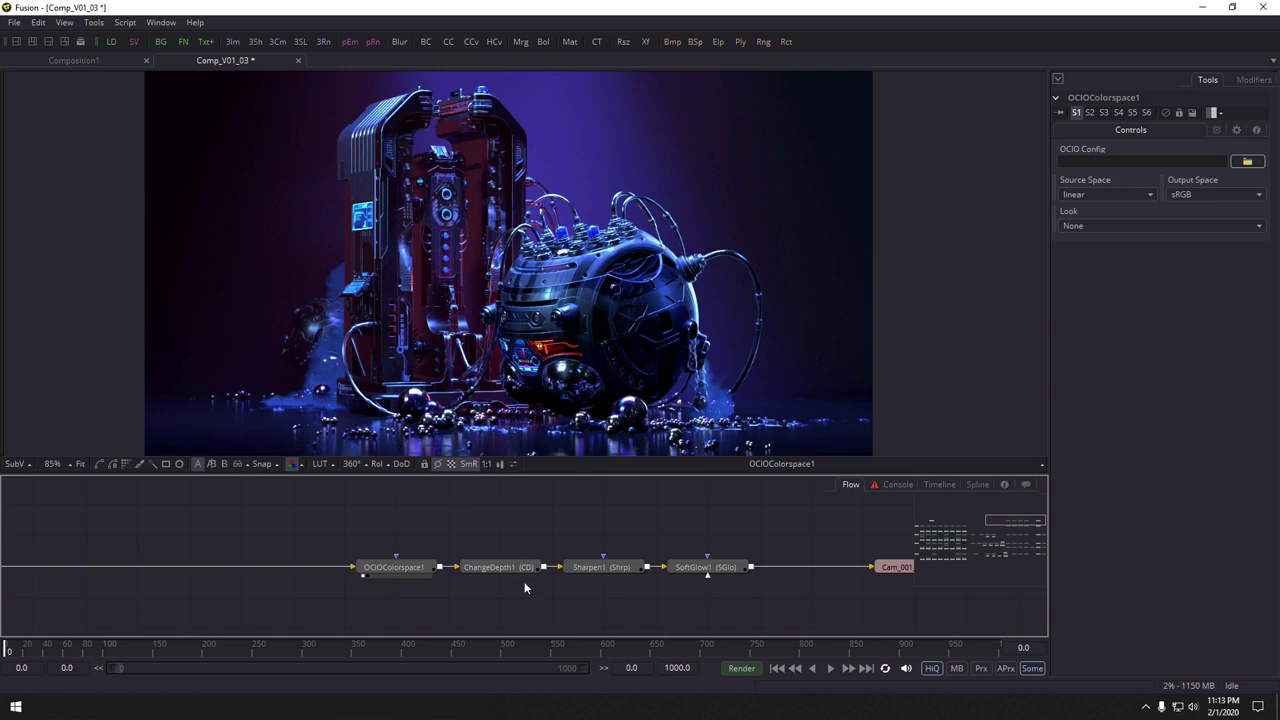
pyautogui.moveTo(523, 583)
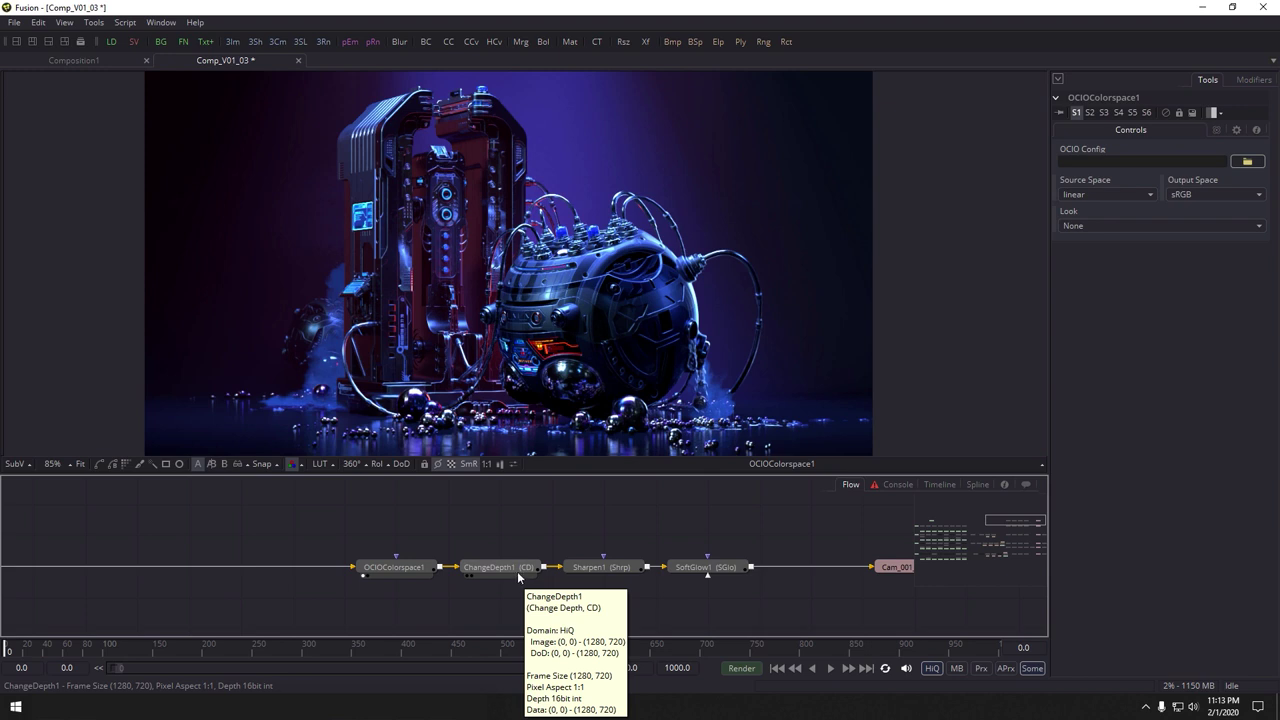
pyautogui.press('1')
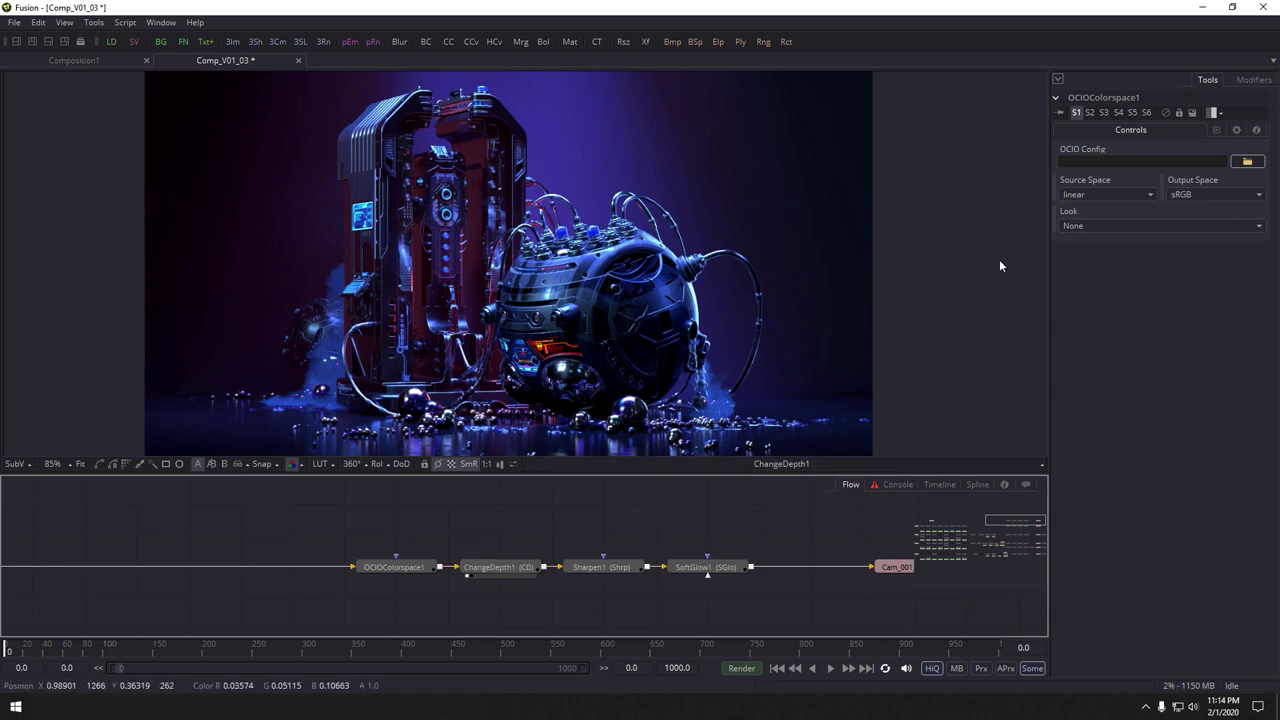
pyautogui.click(505, 566)
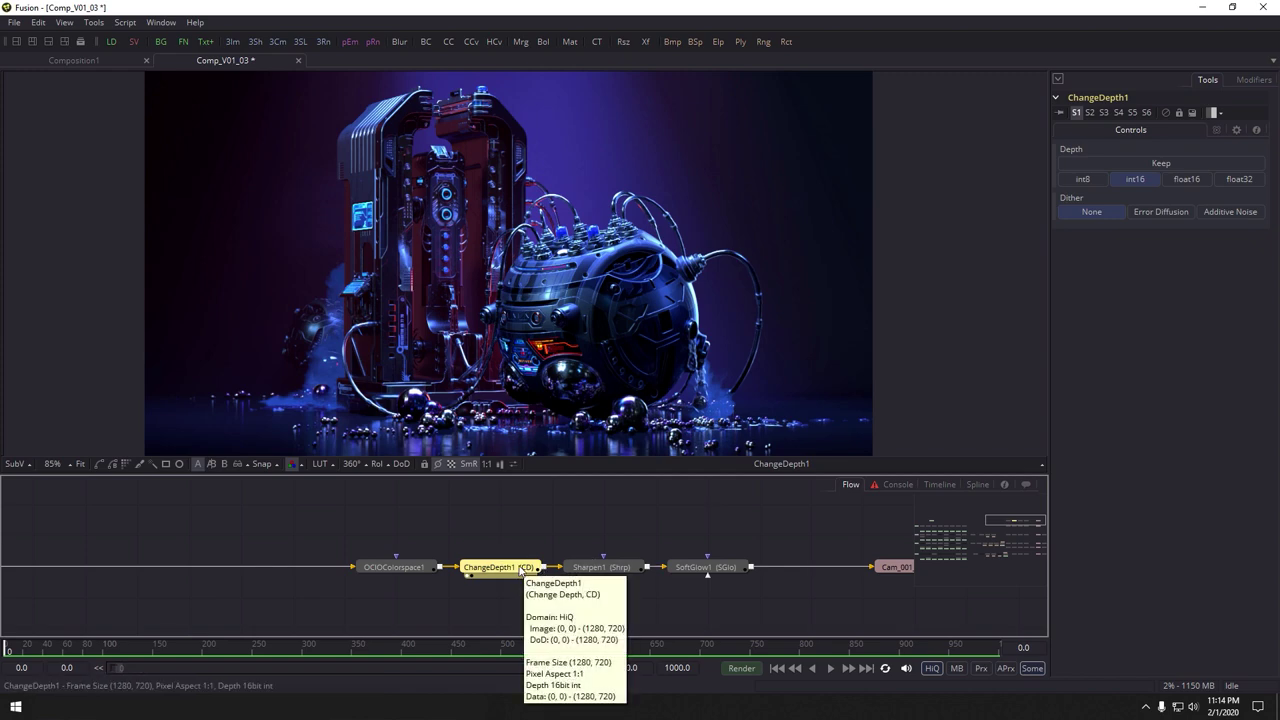
pyautogui.click(626, 518)
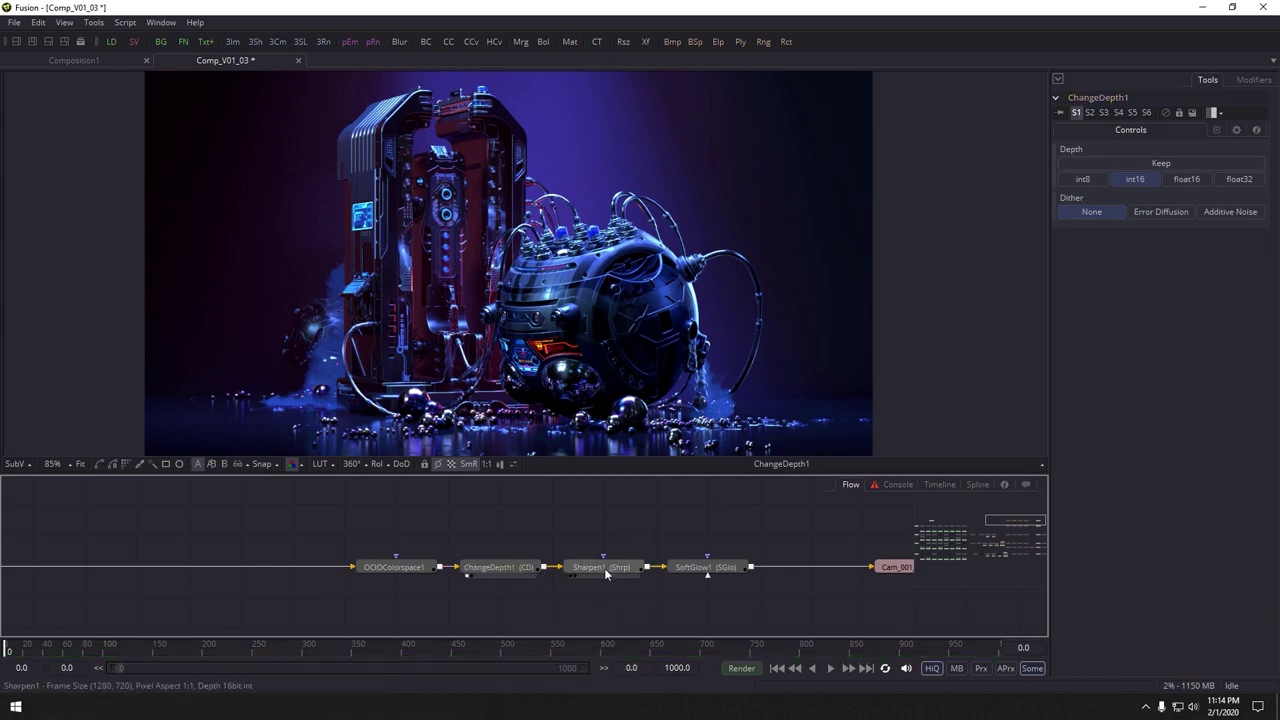
# Show the Sharpen1 node's output in the viewer and inspect the cables on the sphere up close
pyautogui.scroll(5, 592, 325)
pyautogui.moveTo(600, 328); pyautogui.dragTo(588, 390)
pyautogui.press('1')
pyautogui.moveTo(604, 262); pyautogui.dragTo(641, 372)
pyautogui.scroll(2, 645, 350)
pyautogui.moveTo(519, 568); pyautogui.dragTo(540, 360)
pyautogui.moveTo(601, 559); pyautogui.dragTo(590, 251)
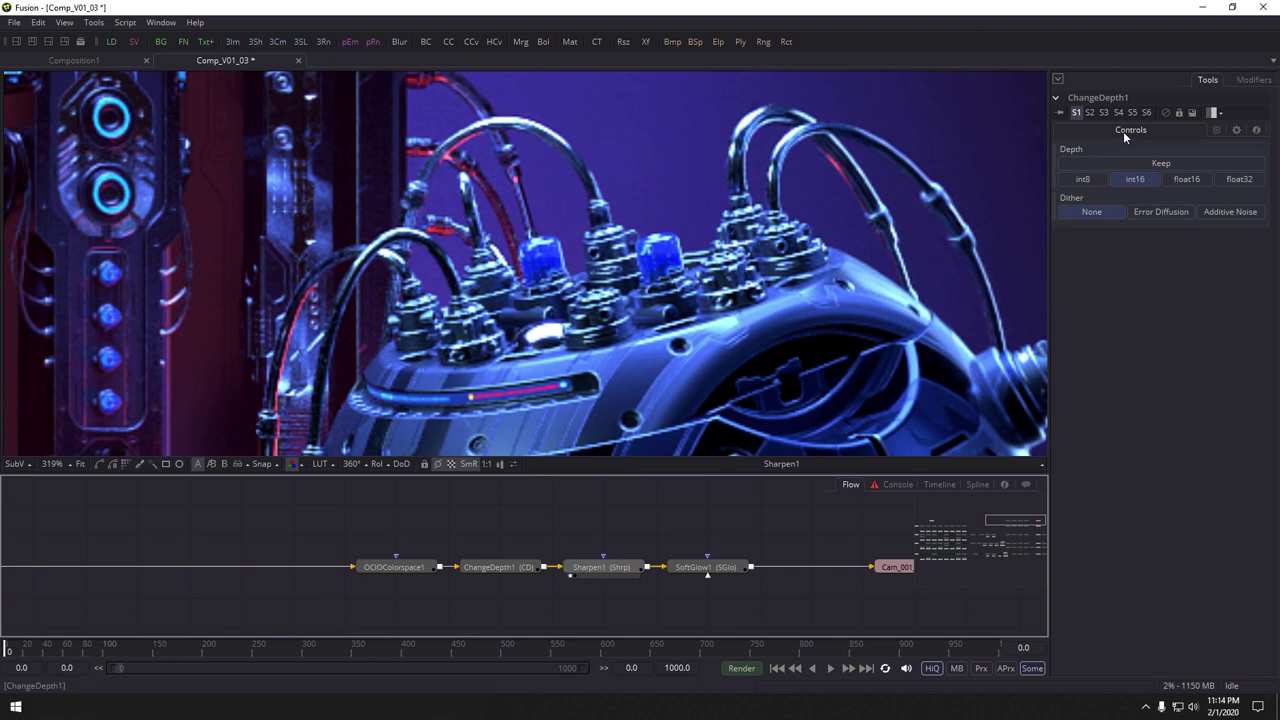
# Try a Sharpen1 Amount of 5.1 to exaggerate the sharpening, and undo the change
pyautogui.click(601, 567)
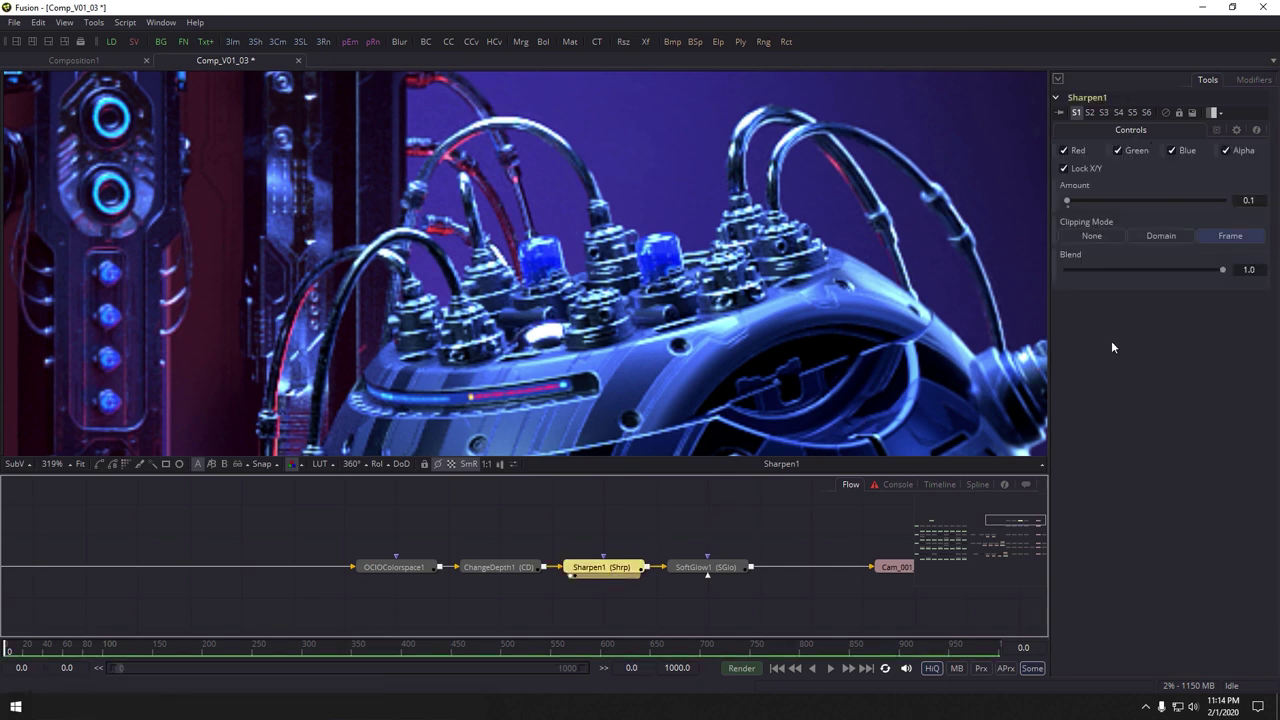
pyautogui.moveTo(1068, 200); pyautogui.dragTo(1076, 200)
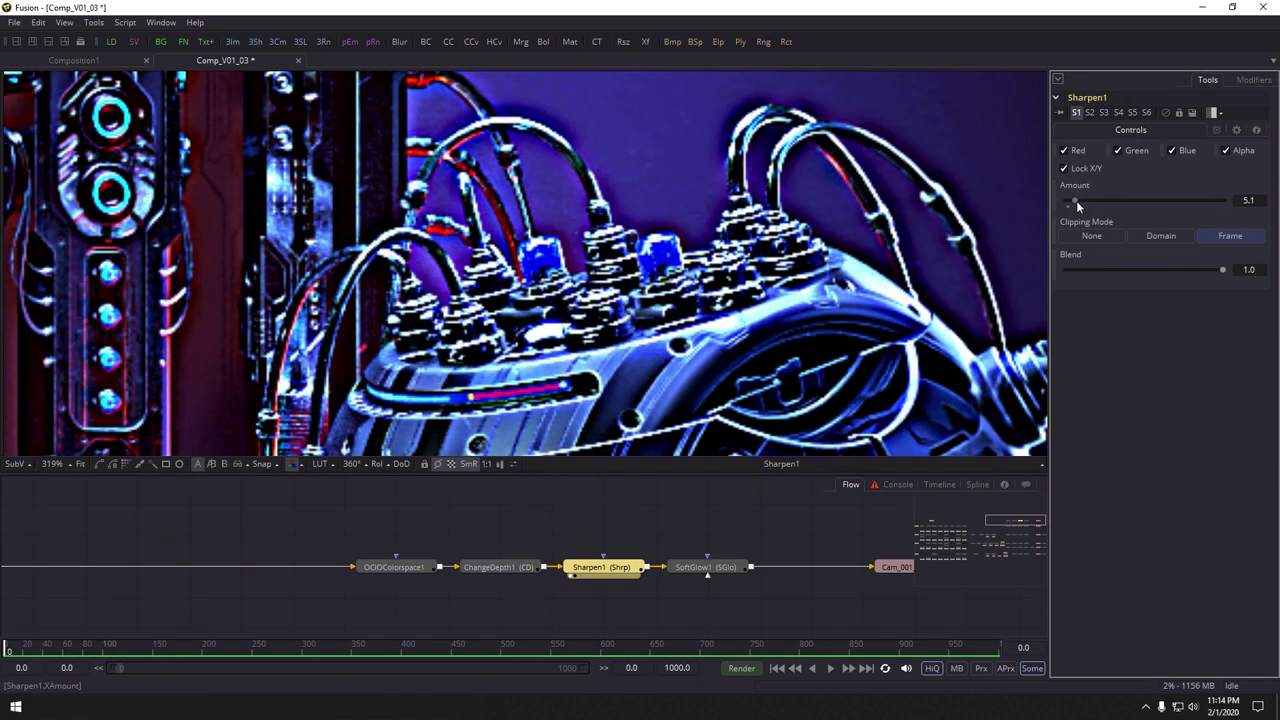
pyautogui.scroll(-2, 868, 236)
pyautogui.moveTo(555, 264); pyautogui.dragTo(486, 269)
pyautogui.hotkey('ctrl', 'z')
pyautogui.scroll(2, 654, 248)
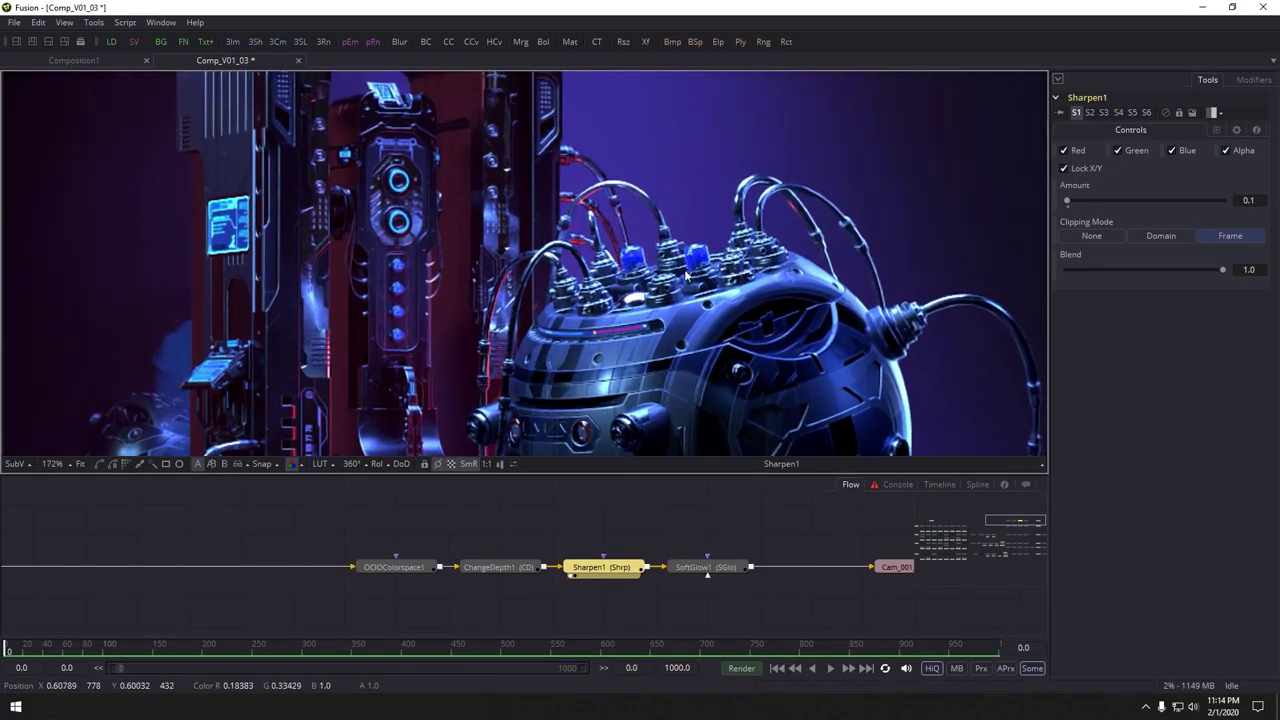
# Show the SoftGlow1 node's output in the viewer
pyautogui.click(706, 542)
pyautogui.press('1')
pyautogui.click(726, 597)
pyautogui.moveTo(588, 281); pyautogui.dragTo(590, 281)
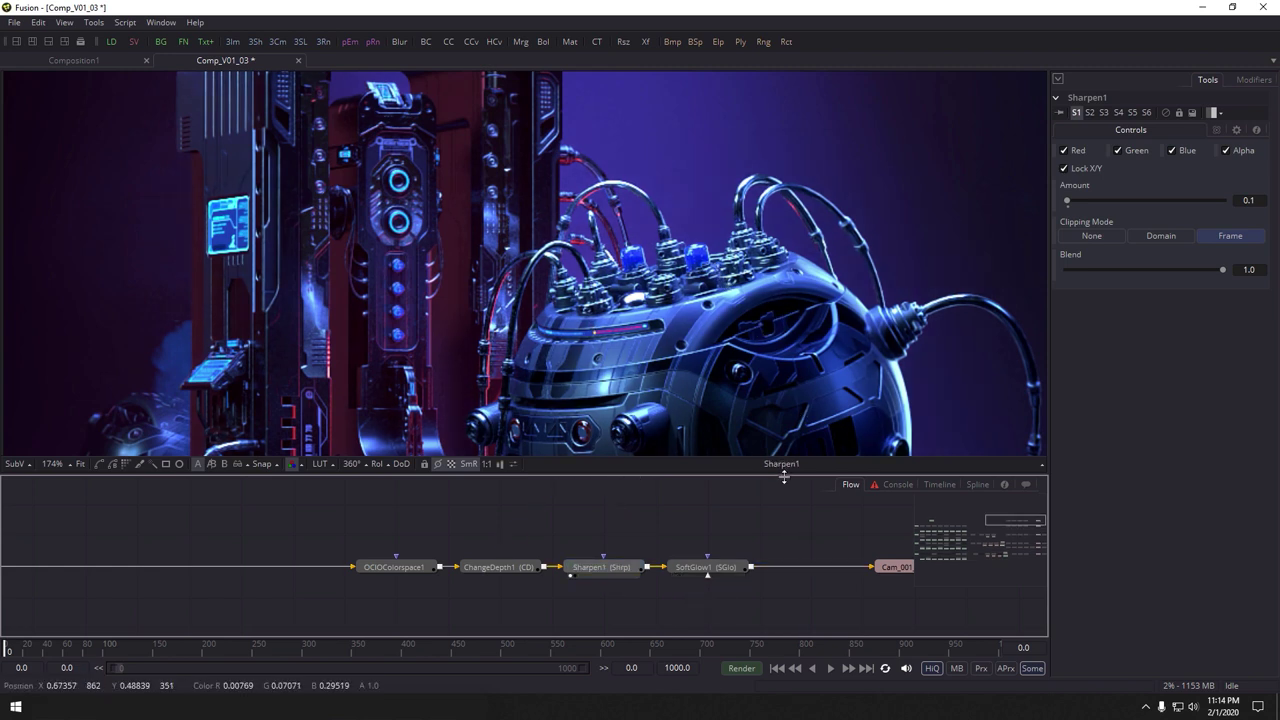
pyautogui.press('1')
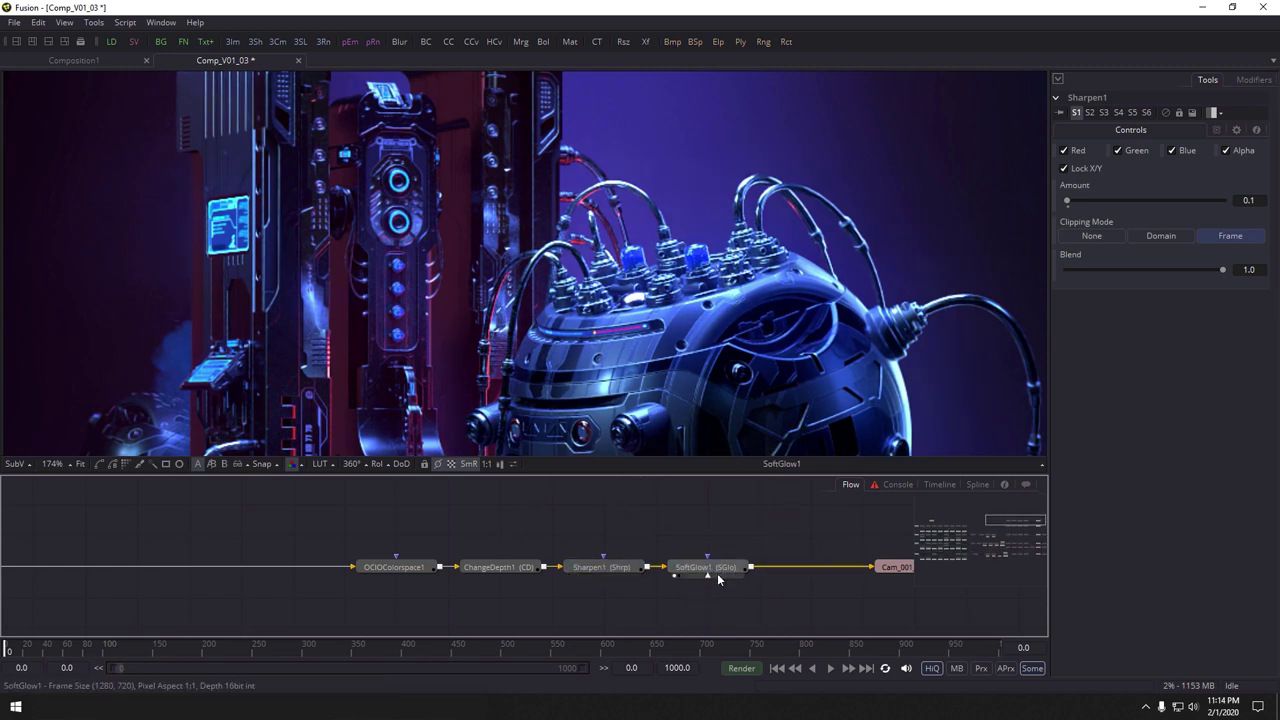
# Try a higher Gain on the SoftGlow1 node and undo the change
pyautogui.click(707, 567)
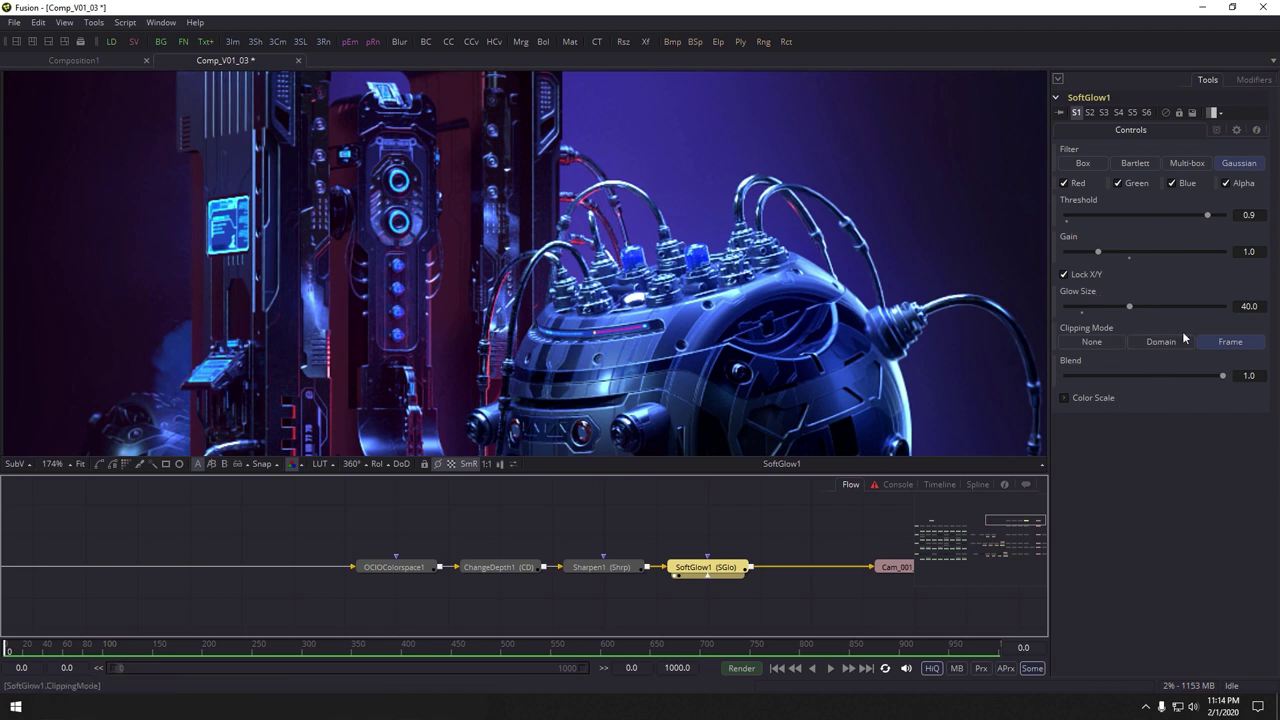
pyautogui.moveTo(1097, 254); pyautogui.dragTo(1193, 256)
pyautogui.hotkey('ctrl', 'z')
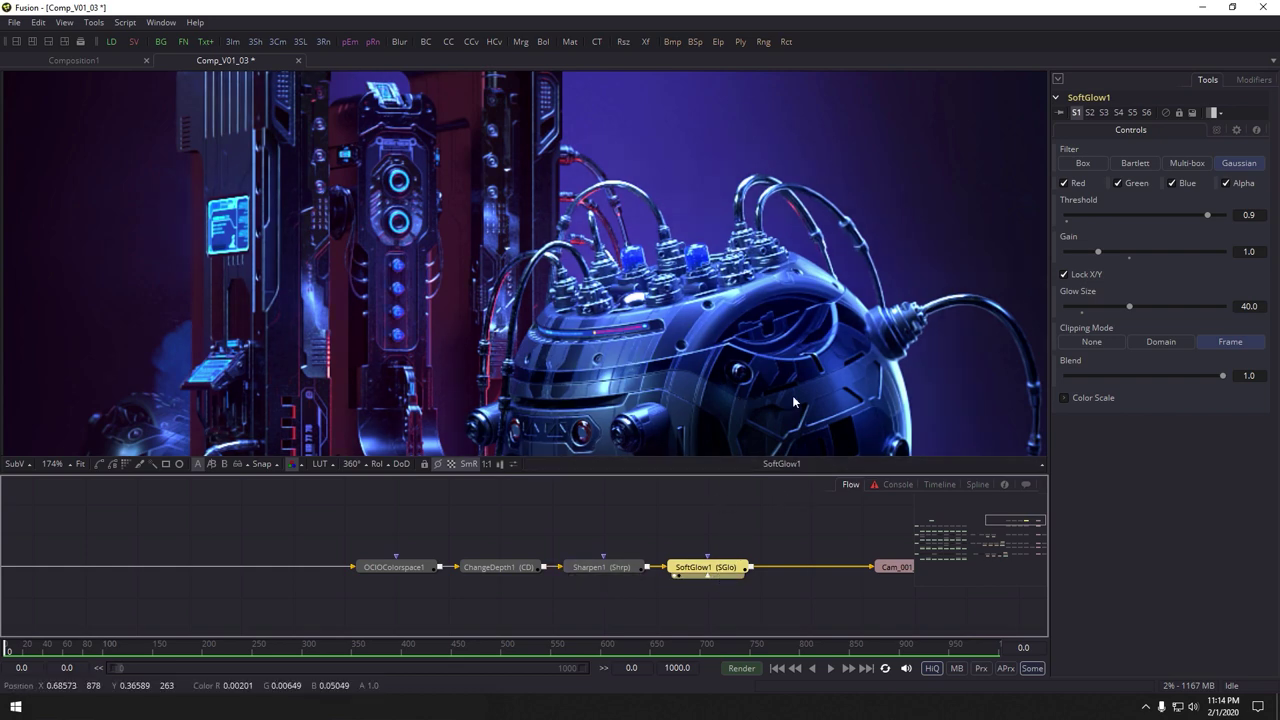
# Show the Cam_001_VerA.tga saver's image in the viewer and examine its output file settings
pyautogui.scroll(-4, 800, 381)
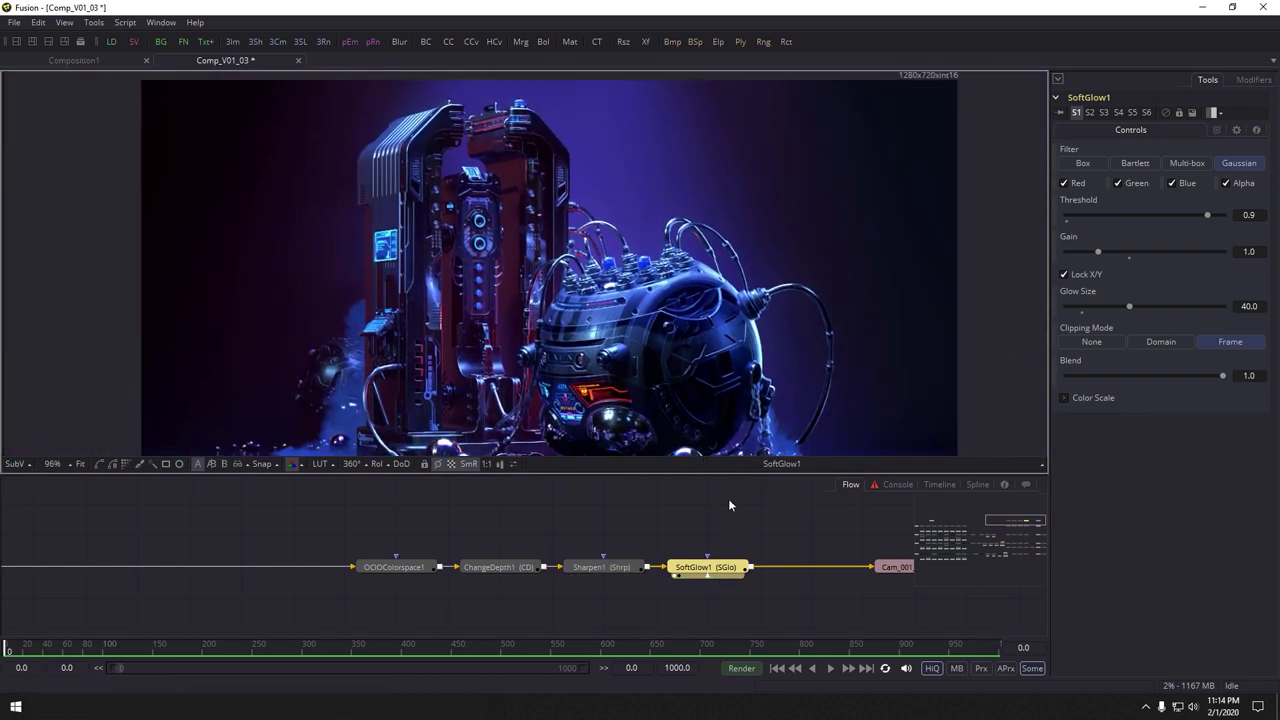
pyautogui.moveTo(815, 563); pyautogui.dragTo(629, 567)
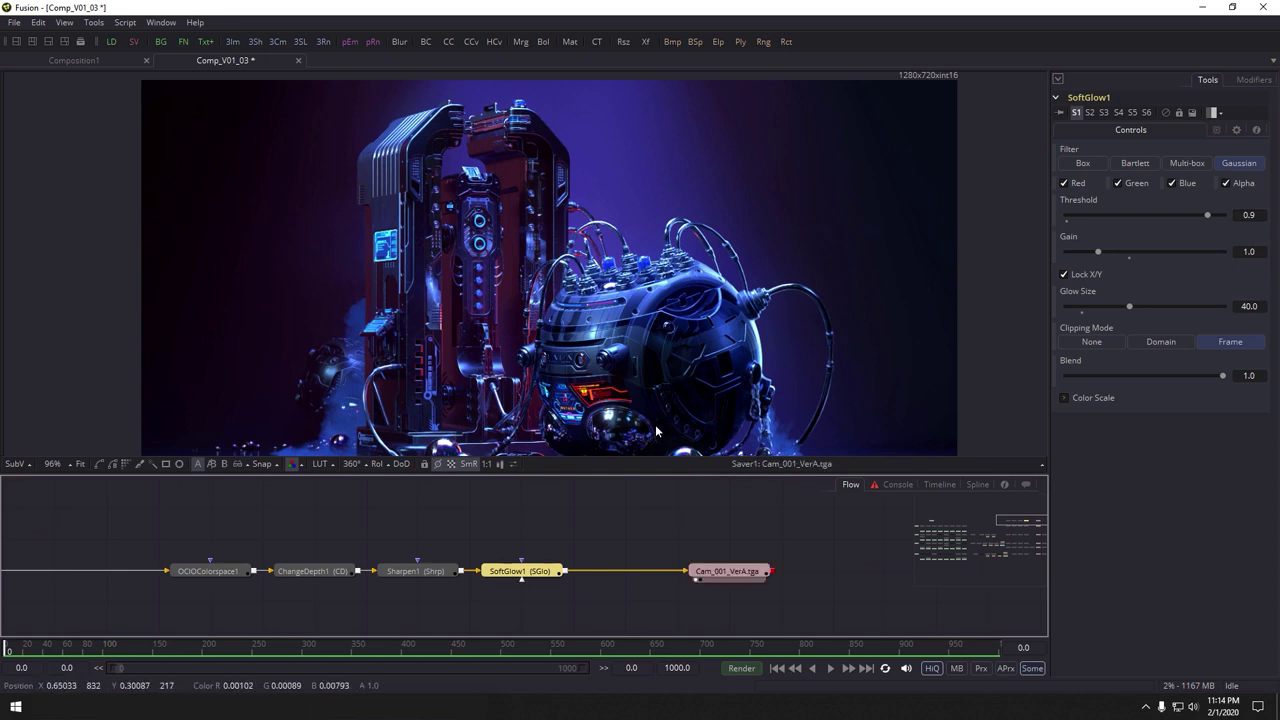
pyautogui.click(738, 575)
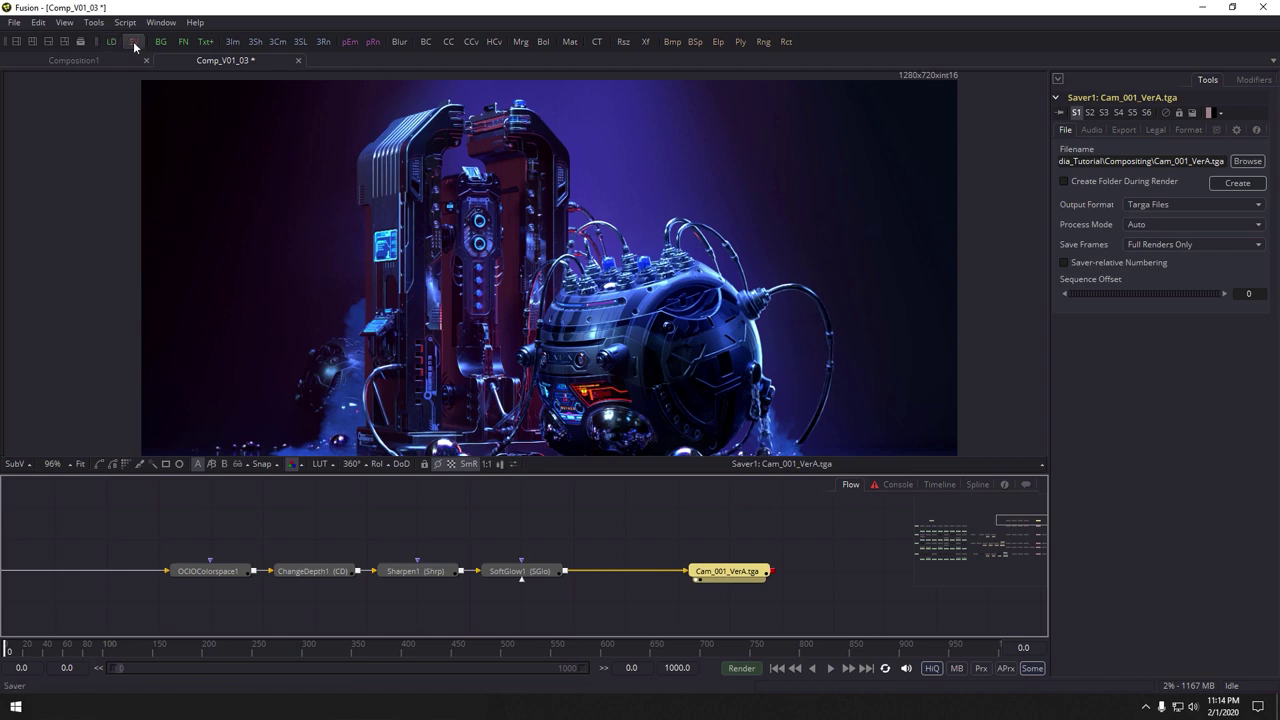
# Add a Saver node writing final_Comp.tga to the Renders folder and connect SoftGlow1's output to it
pyautogui.moveTo(132, 44); pyautogui.dragTo(710, 536)
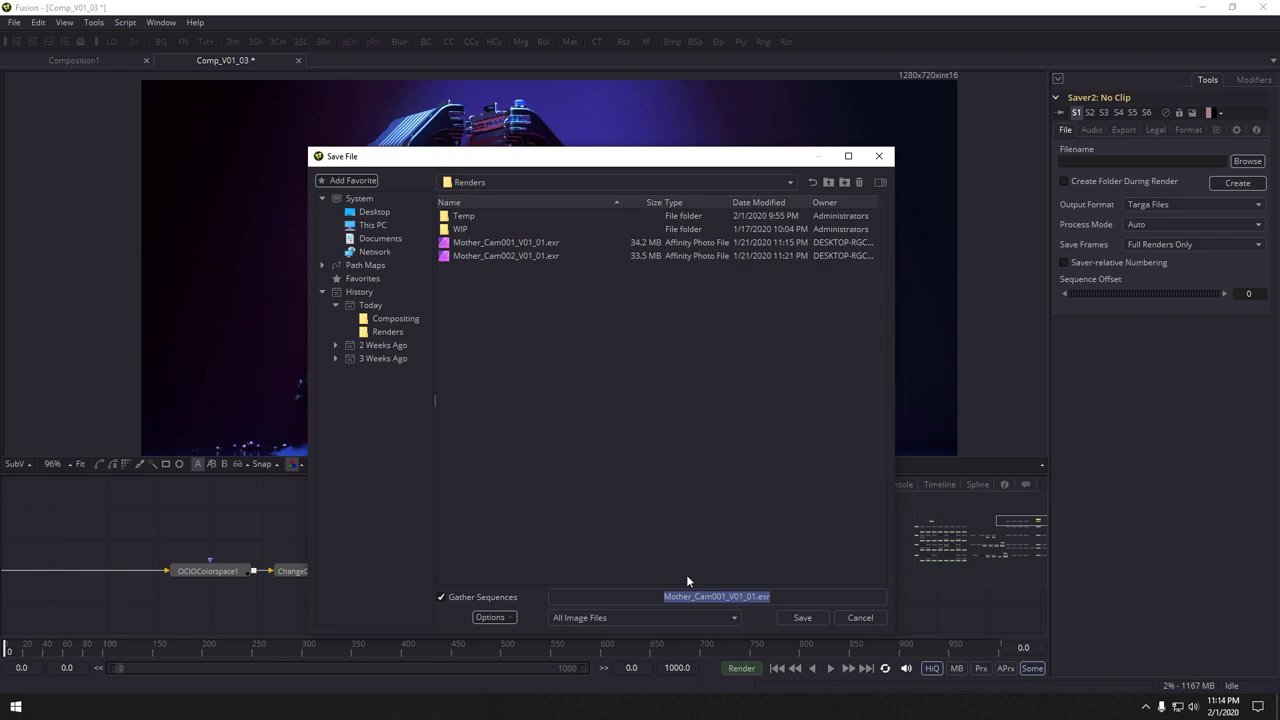
pyautogui.write('final_Comp.tga')
pyautogui.press('Return')
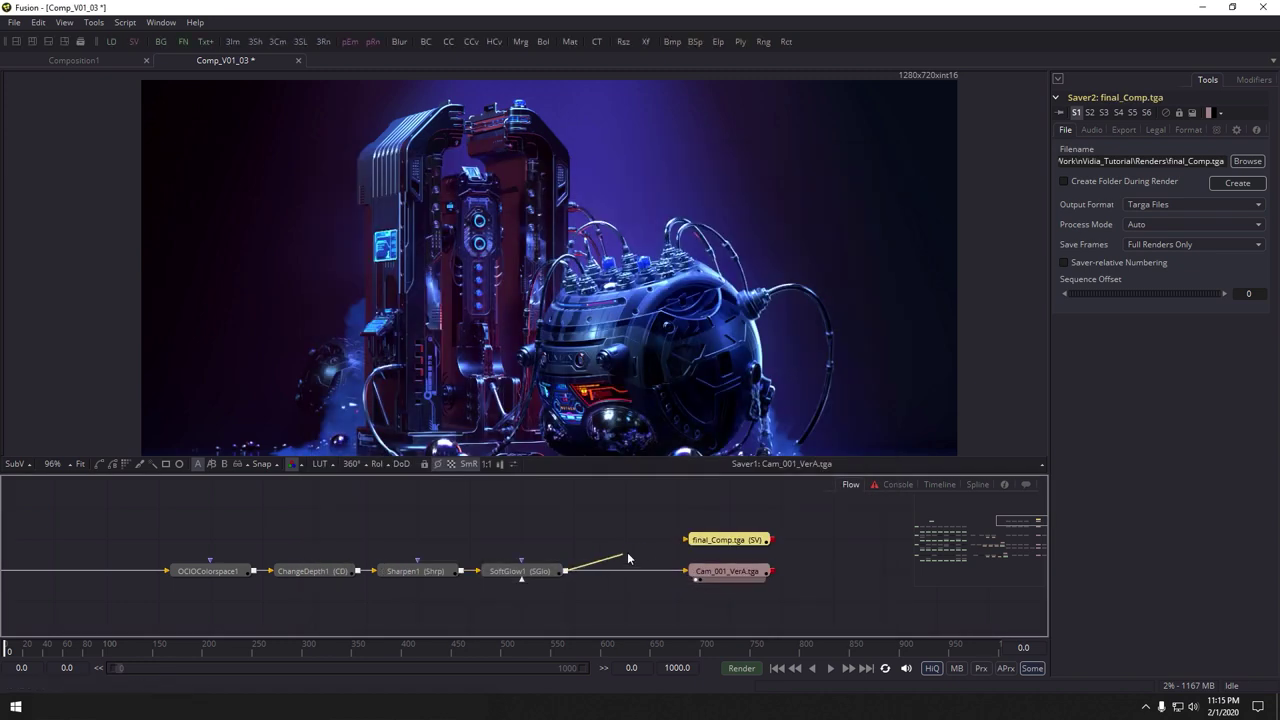
pyautogui.moveTo(628, 565); pyautogui.dragTo(686, 545)
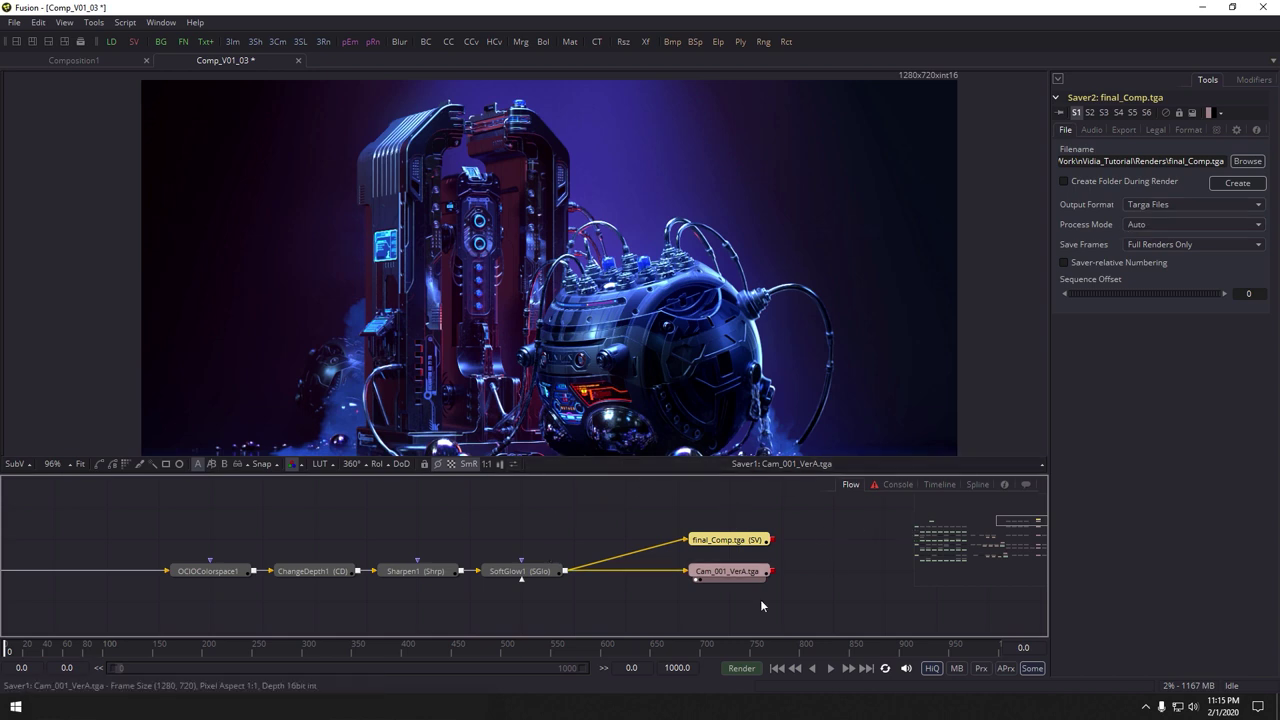
# Open the Render Settings for the composition, examine the output options and cancel without rendering
pyautogui.hotkey('ctrl', 'v')
pyautogui.moveTo(465, 547); pyautogui.dragTo(547, 550)
pyautogui.scroll(2, 656, 540)
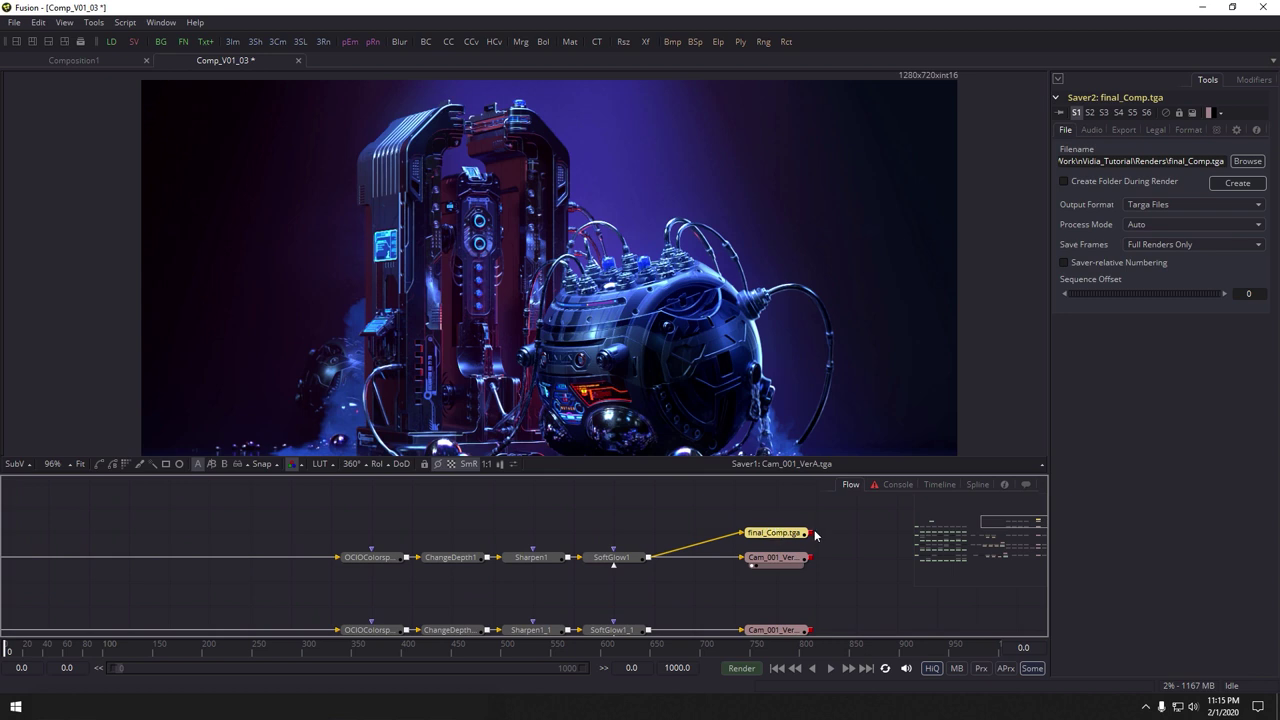
pyautogui.scroll(2, 782, 538)
pyautogui.click(741, 668)
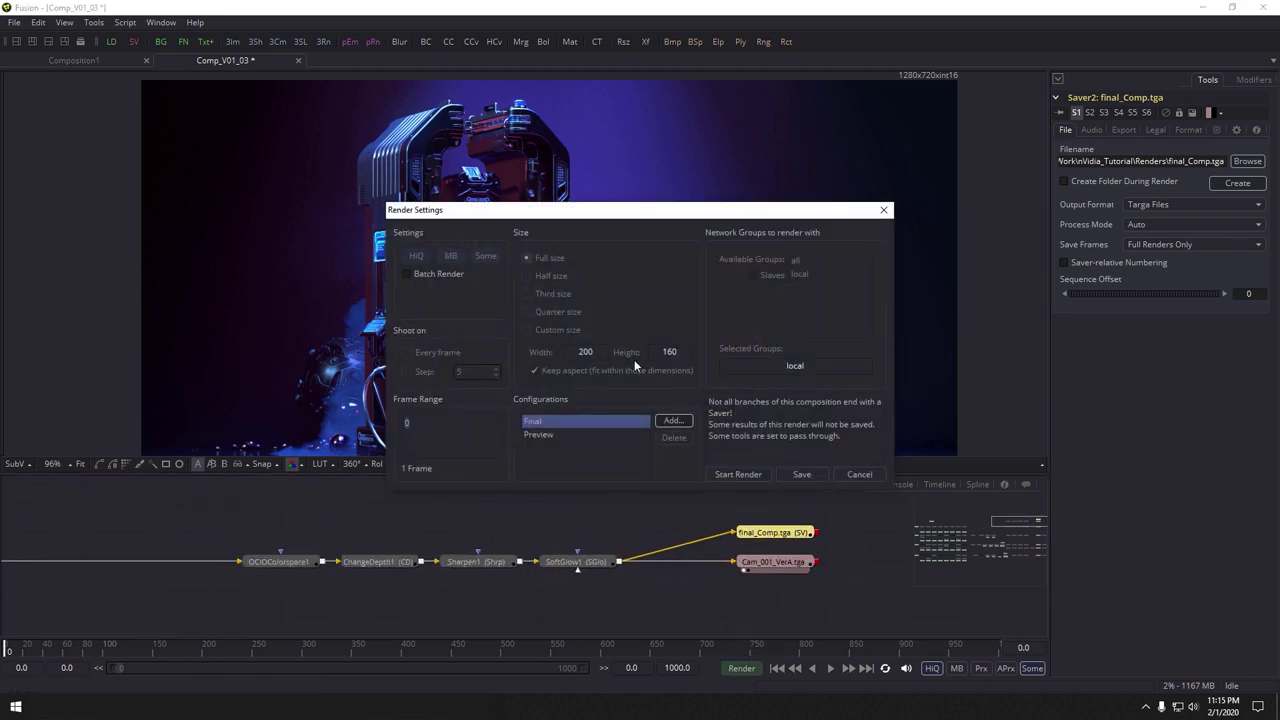
pyautogui.click(862, 476)
# Toggle pass-through on the final_Comp.tga saver several times and delete that saver
pyautogui.hotkey('ctrl', 'p')
pyautogui.hotkey('ctrl', 'p')
pyautogui.hotkey('ctrl', 'p')
pyautogui.hotkey('ctrl', 'p')
pyautogui.press('Delete')
# Select the Mother_Cam001 EXR loader at the start of the first branch and examine its file settings
pyautogui.scroll(-5, 700, 531)
pyautogui.moveTo(734, 536); pyautogui.dragTo(814, 543)
pyautogui.scroll(-3, 810, 543)
pyautogui.moveTo(722, 555); pyautogui.dragTo(752, 557)
pyautogui.scroll(-1, 686, 583)
pyautogui.scroll(1, 690, 580)
pyautogui.moveTo(798, 497); pyautogui.dragTo(753, 562)
pyautogui.moveTo(861, 547); pyautogui.dragTo(853, 441)
pyautogui.moveTo(379, 566); pyautogui.dragTo(600, 569)
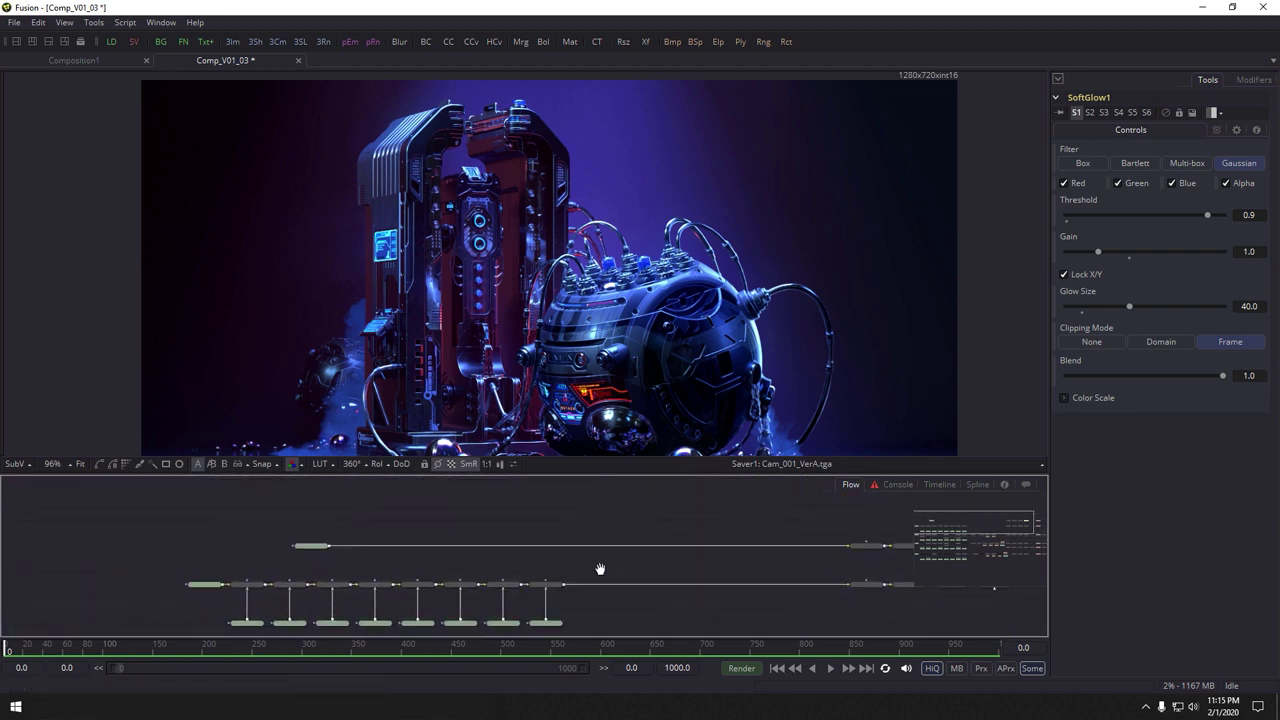
pyautogui.scroll(2, 405, 560)
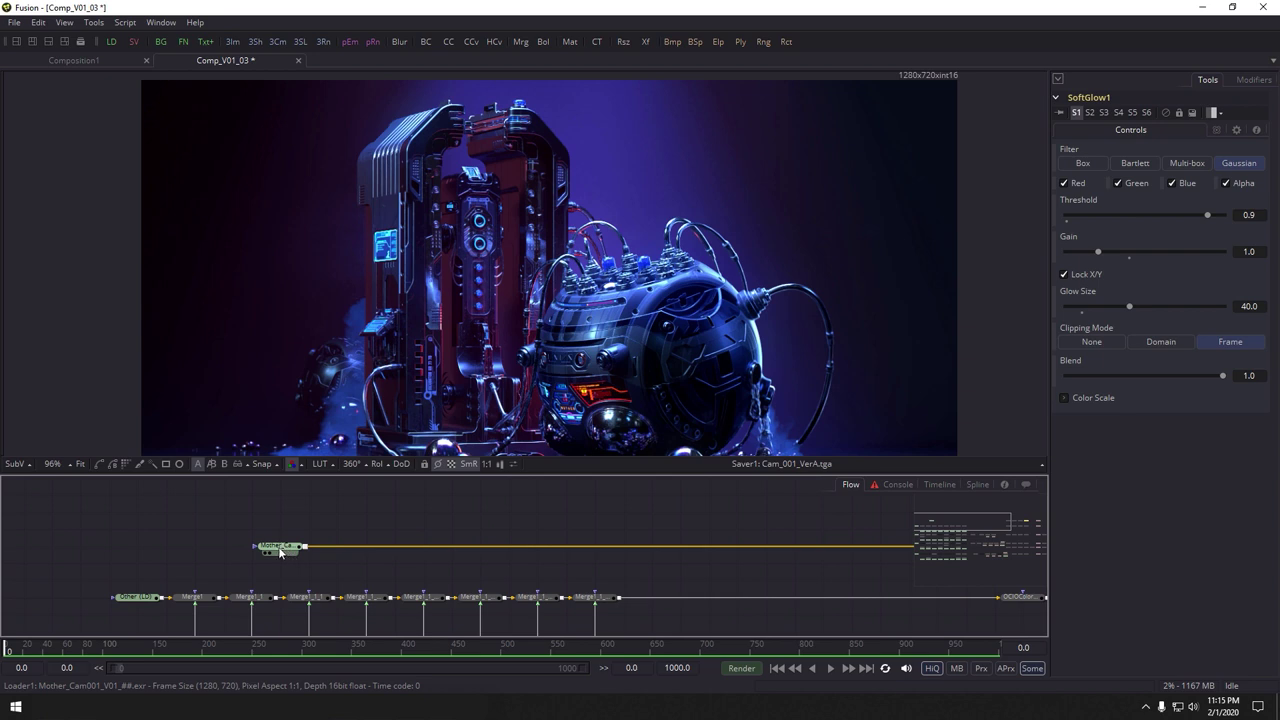
pyautogui.click(280, 548)
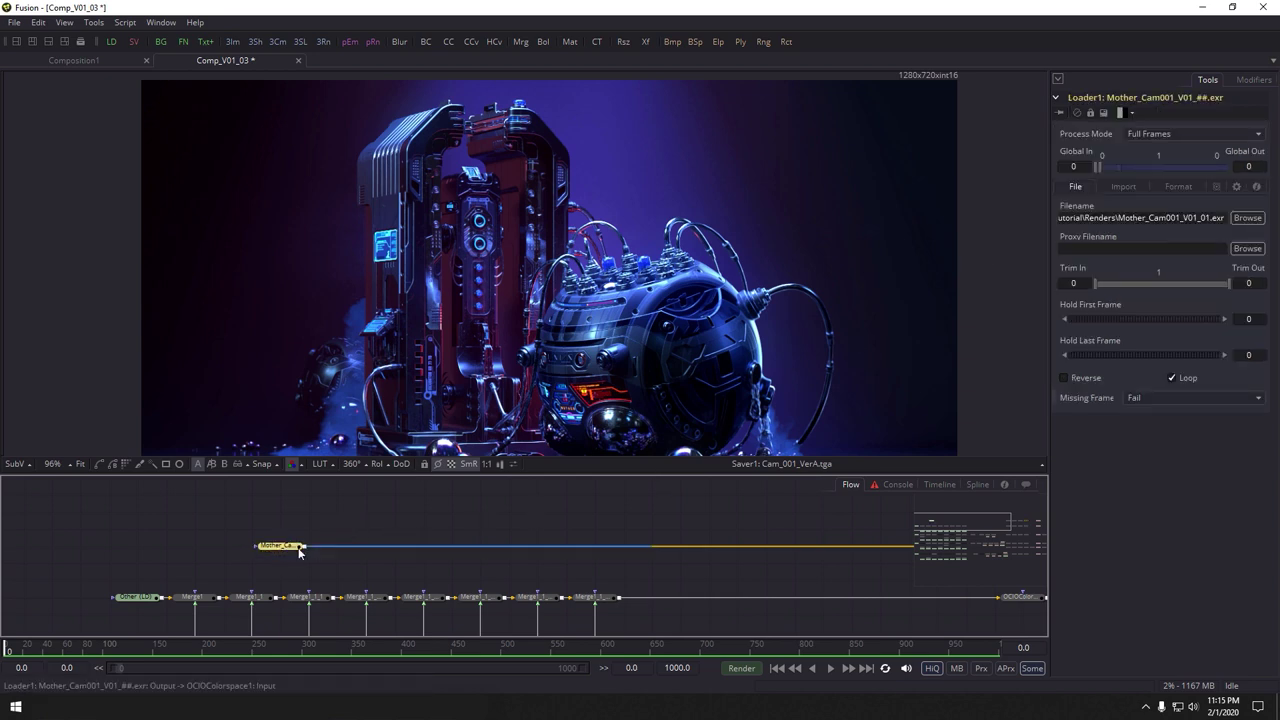
# Highlight the second branch of merged light passes and show its Cam_001_VerB.tga saver in the viewer
pyautogui.scroll(-4, 342, 527)
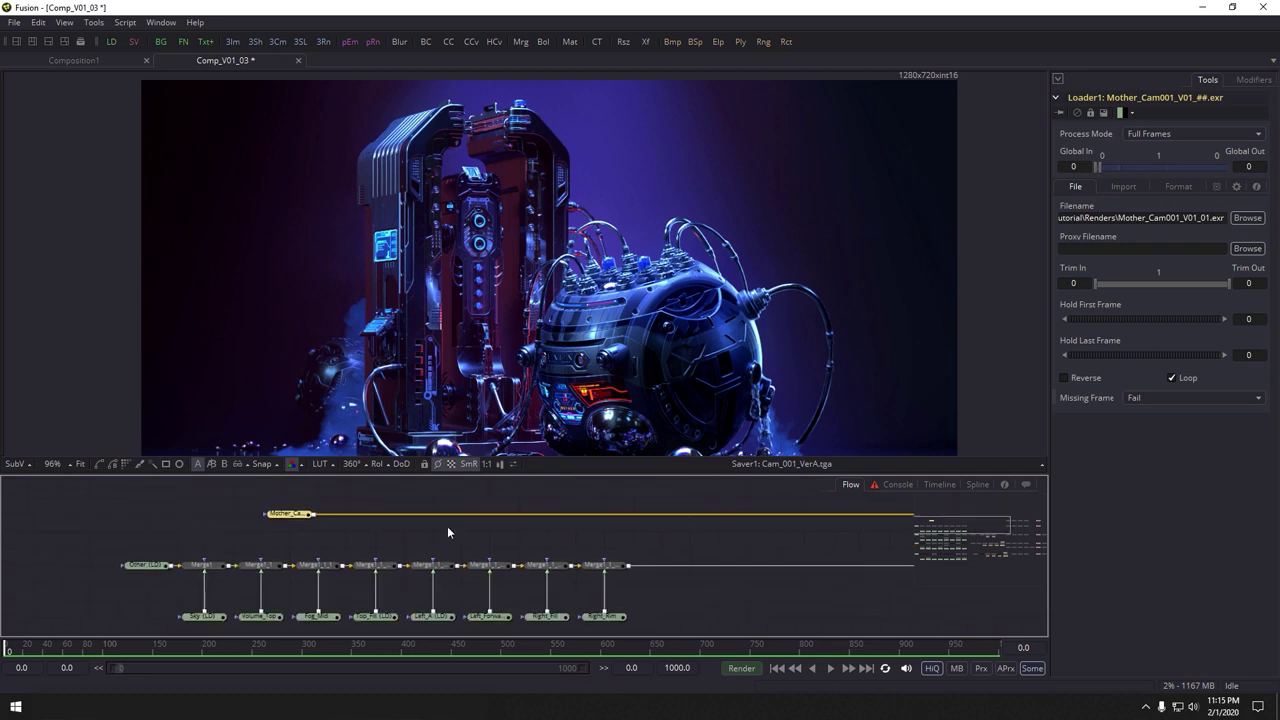
pyautogui.moveTo(96, 531); pyautogui.dragTo(1051, 591)
pyautogui.click(805, 572)
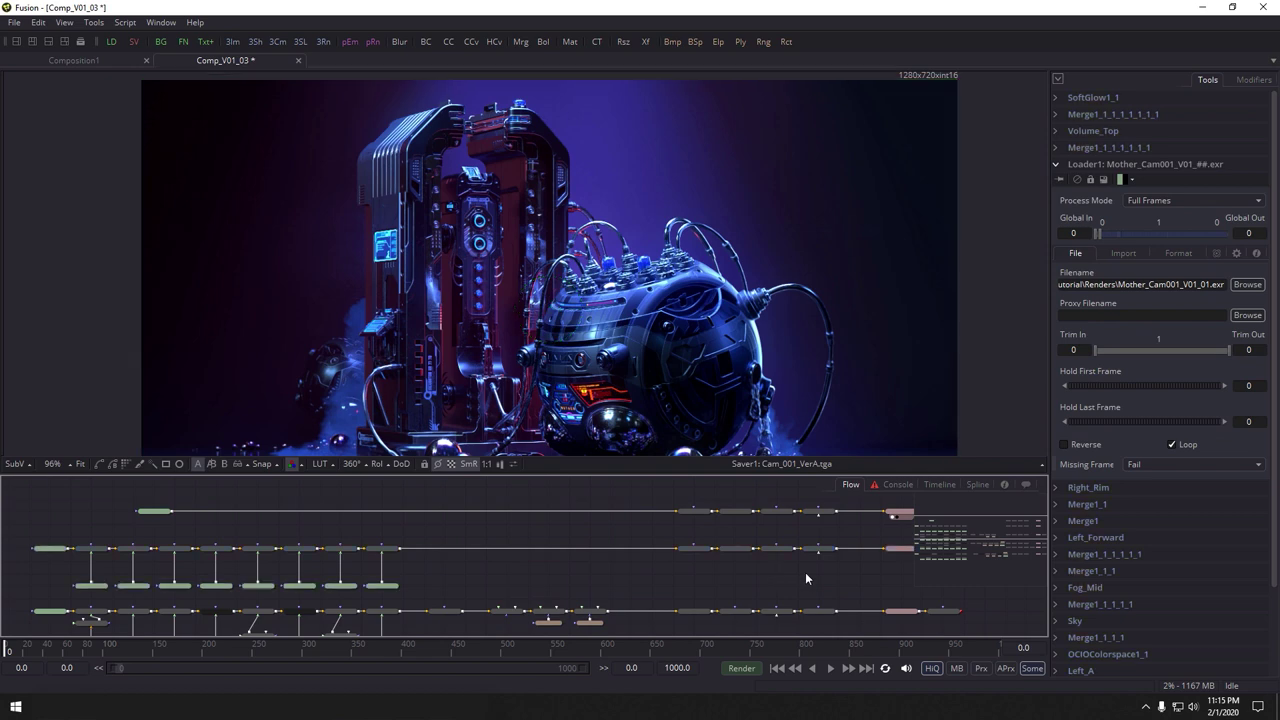
pyautogui.moveTo(958, 555); pyautogui.dragTo(828, 570)
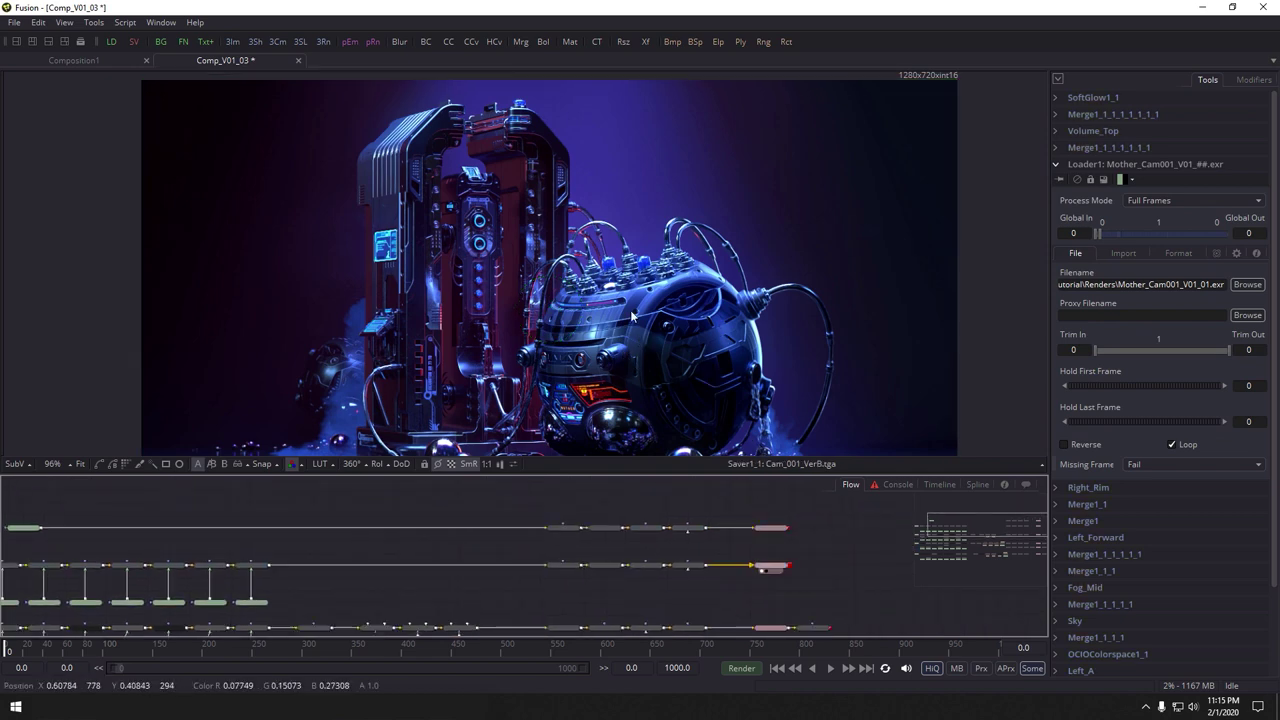
# Show the Sky, Other, Volume_Top and Fog_Mid light pass loaders one after another in the viewer
pyautogui.moveTo(550, 587); pyautogui.dragTo(820, 571)
pyautogui.moveTo(512, 582); pyautogui.dragTo(717, 577)
pyautogui.scroll(5, 717, 577)
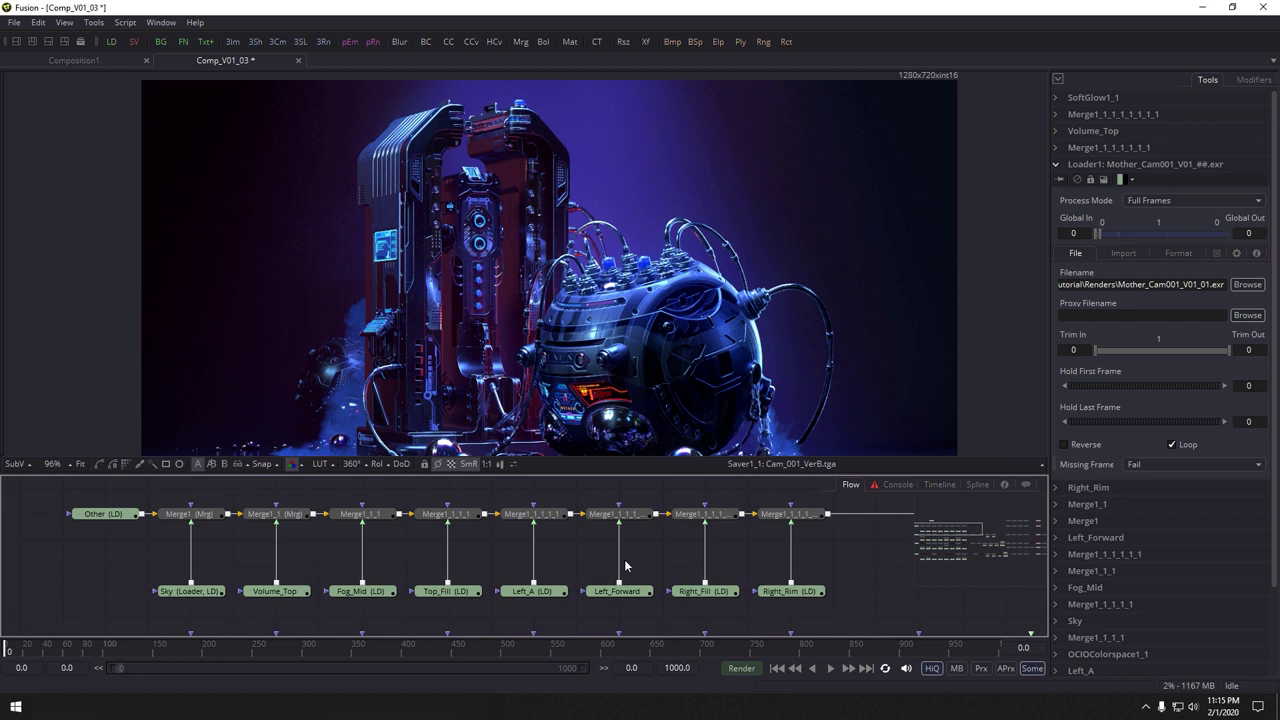
pyautogui.click(196, 594)
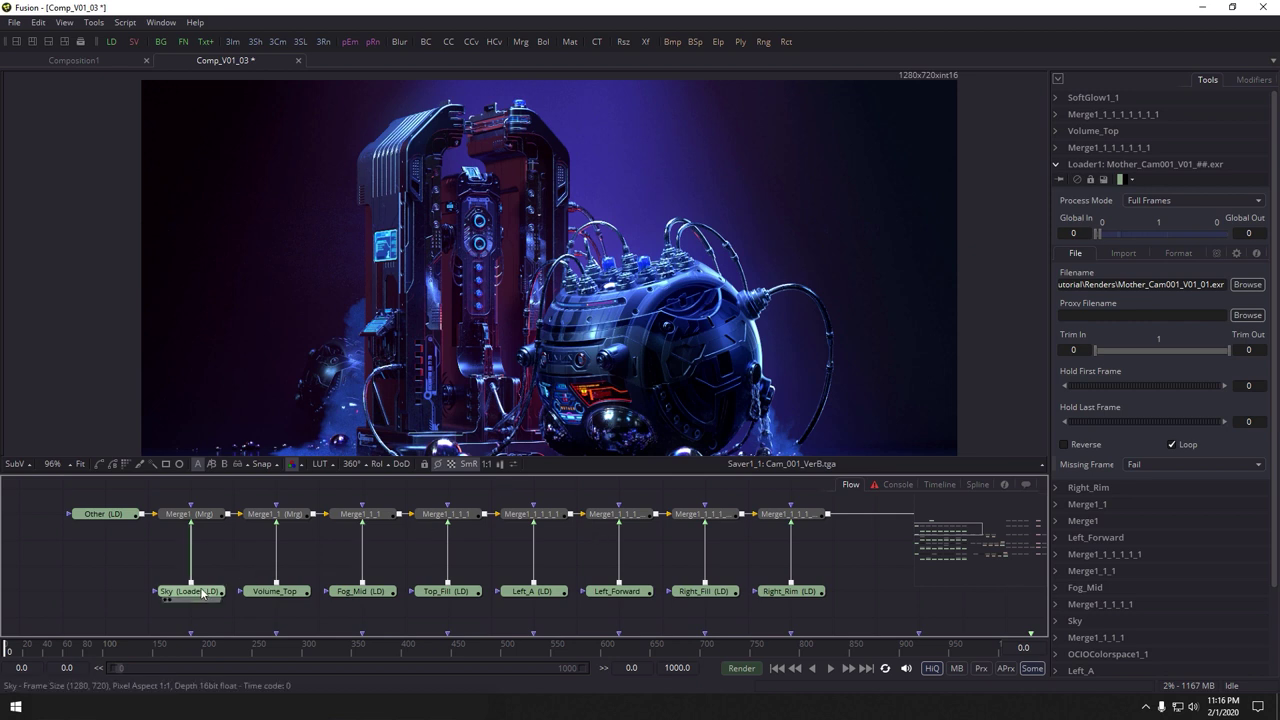
pyautogui.moveTo(237, 283); pyautogui.dragTo(237, 281)
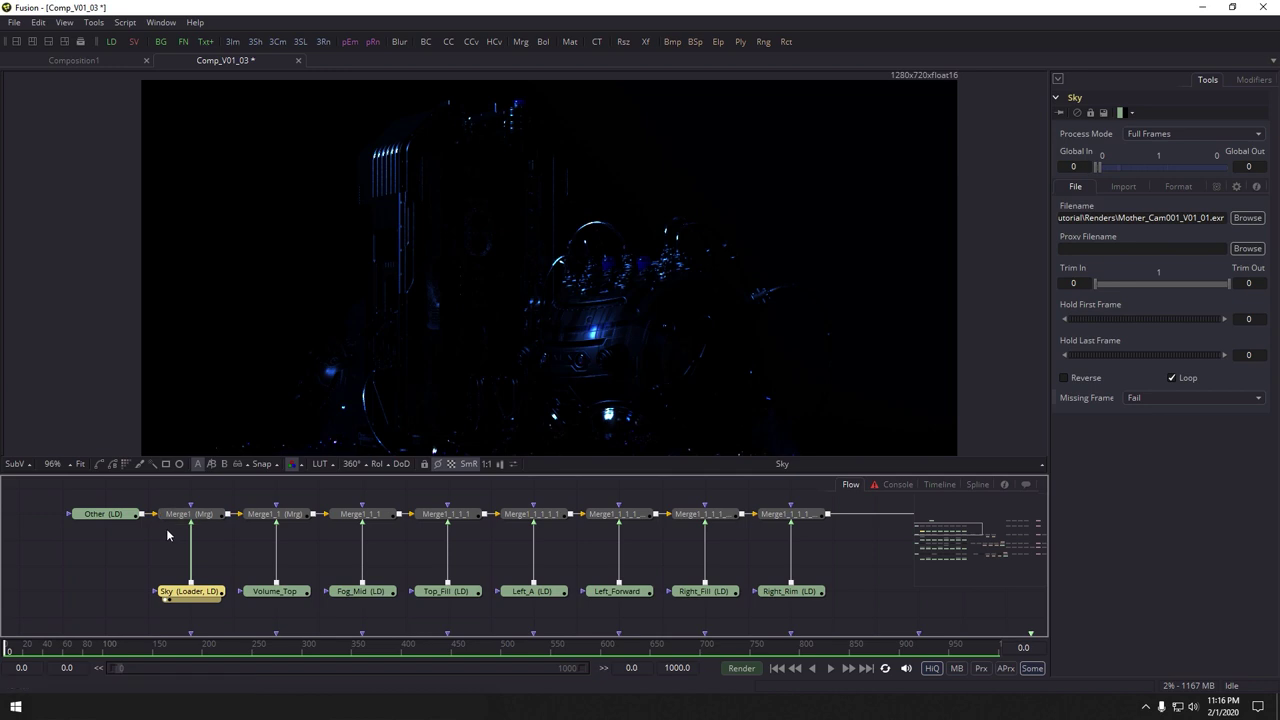
pyautogui.moveTo(114, 517); pyautogui.dragTo(166, 257)
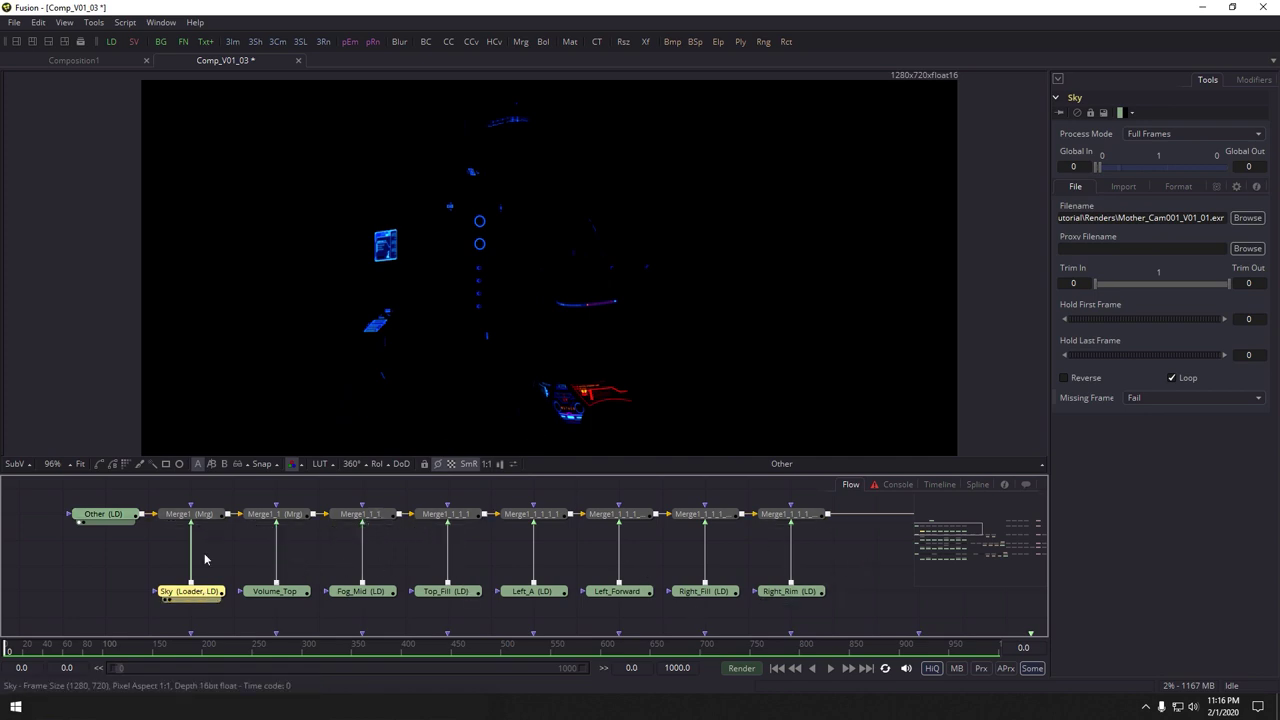
pyautogui.moveTo(286, 592); pyautogui.dragTo(339, 325)
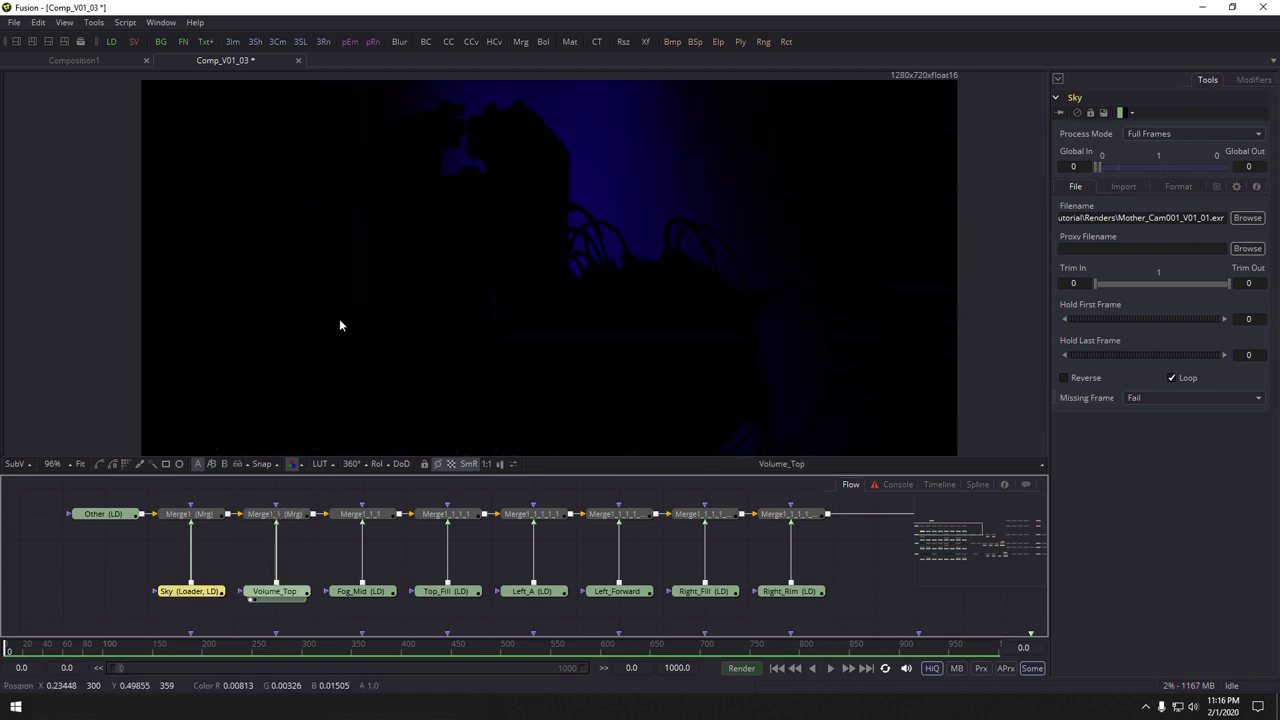
pyautogui.moveTo(361, 591); pyautogui.dragTo(385, 307)
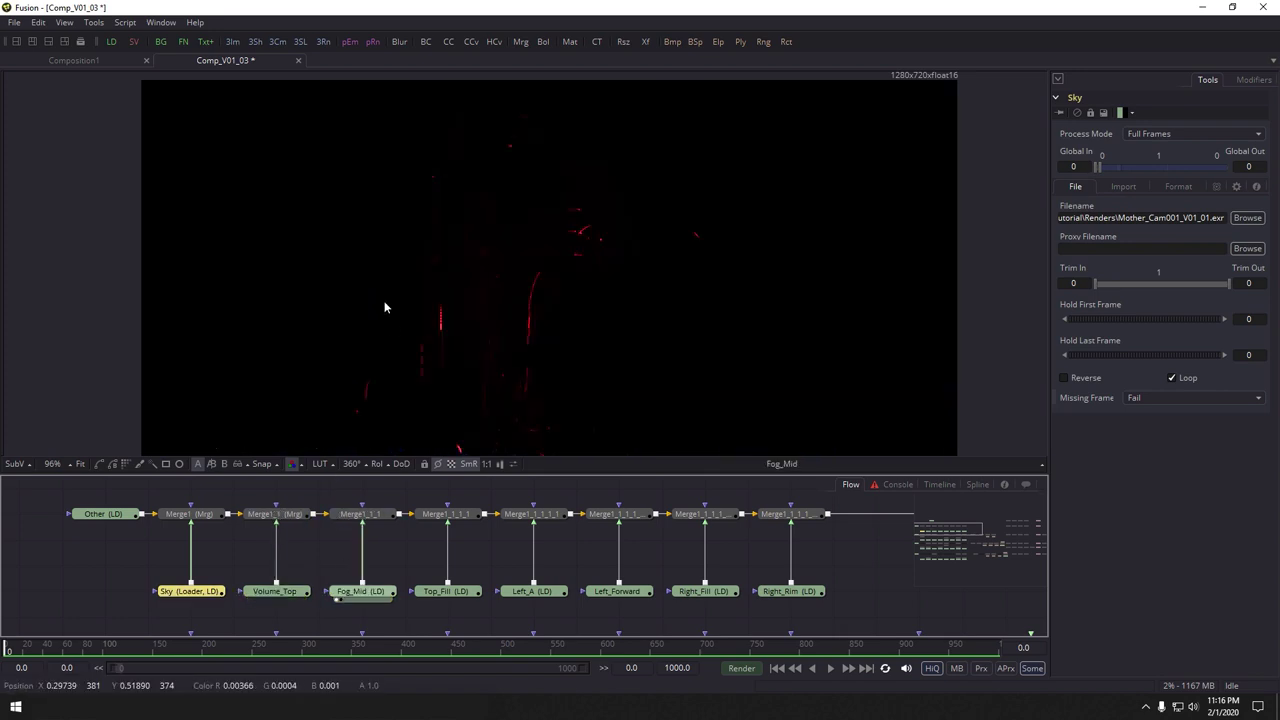
# Show the Top_Fill, Left_A, Left_Forward, Right_Fill and Right_Rim light pass loaders one after another in the viewer
pyautogui.click(422, 599)
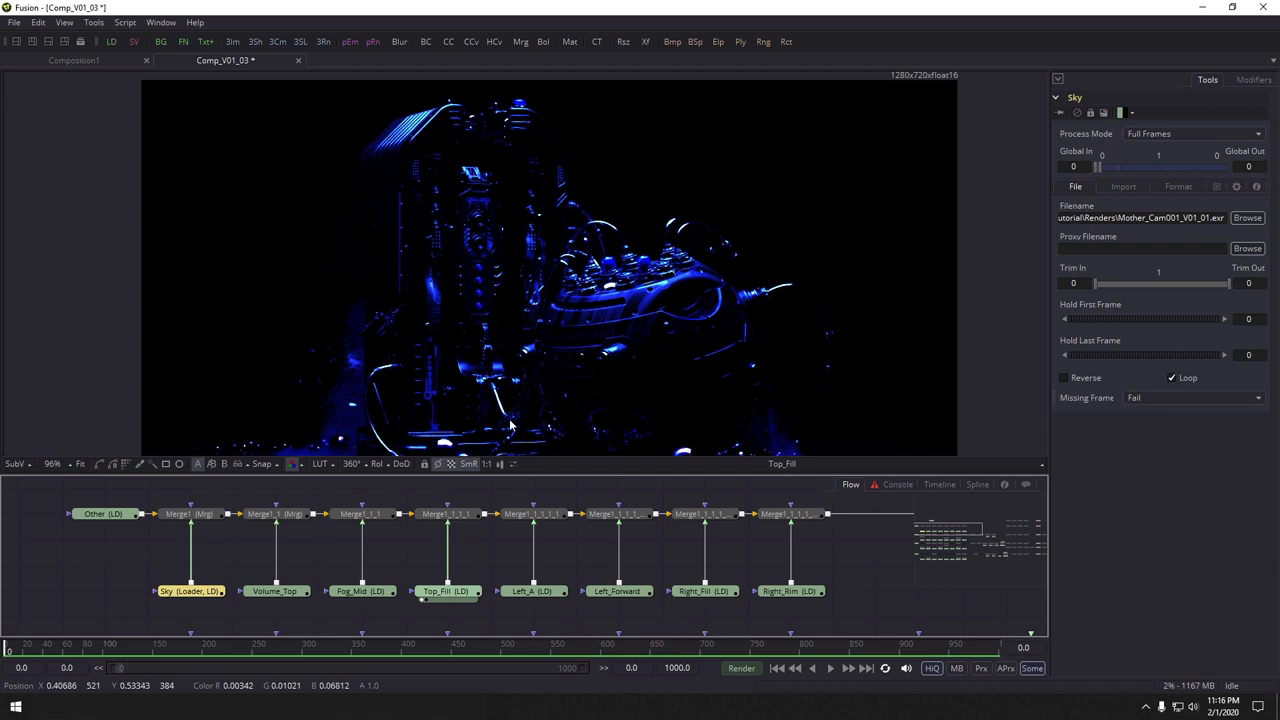
pyautogui.moveTo(525, 600); pyautogui.dragTo(532, 310)
pyautogui.click(630, 598)
pyautogui.moveTo(625, 353); pyautogui.dragTo(627, 350)
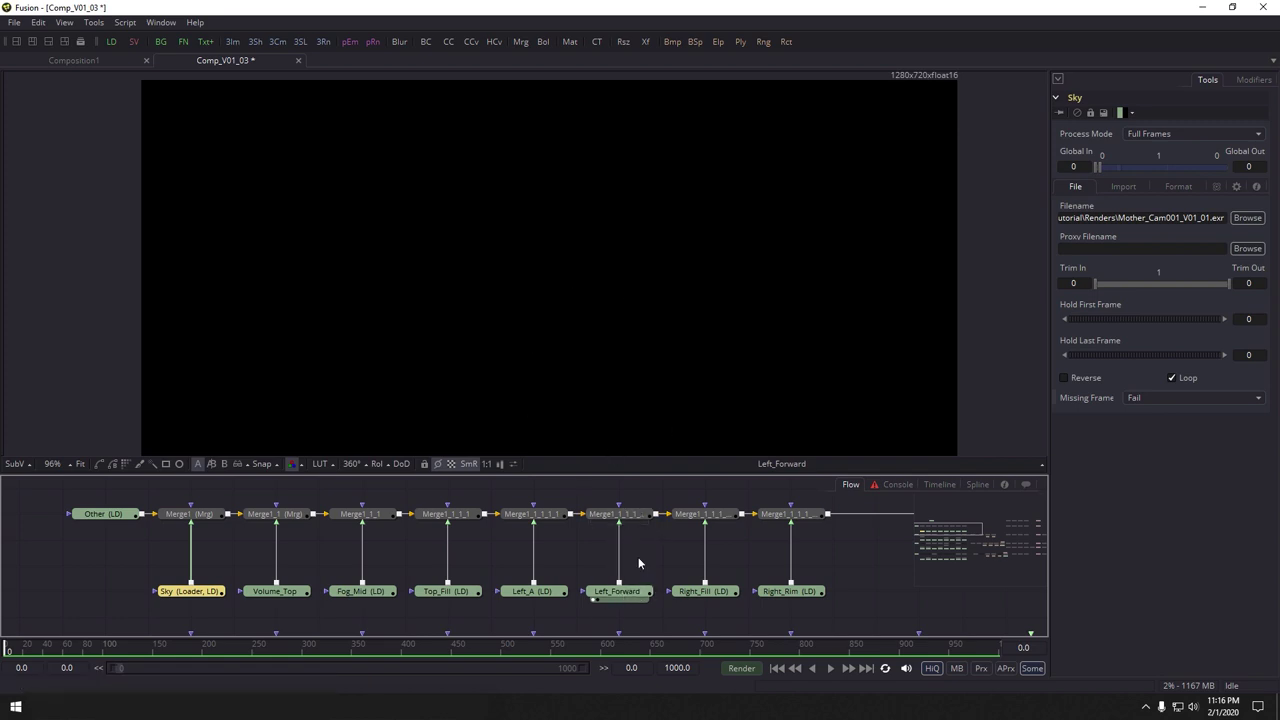
pyautogui.click(679, 600)
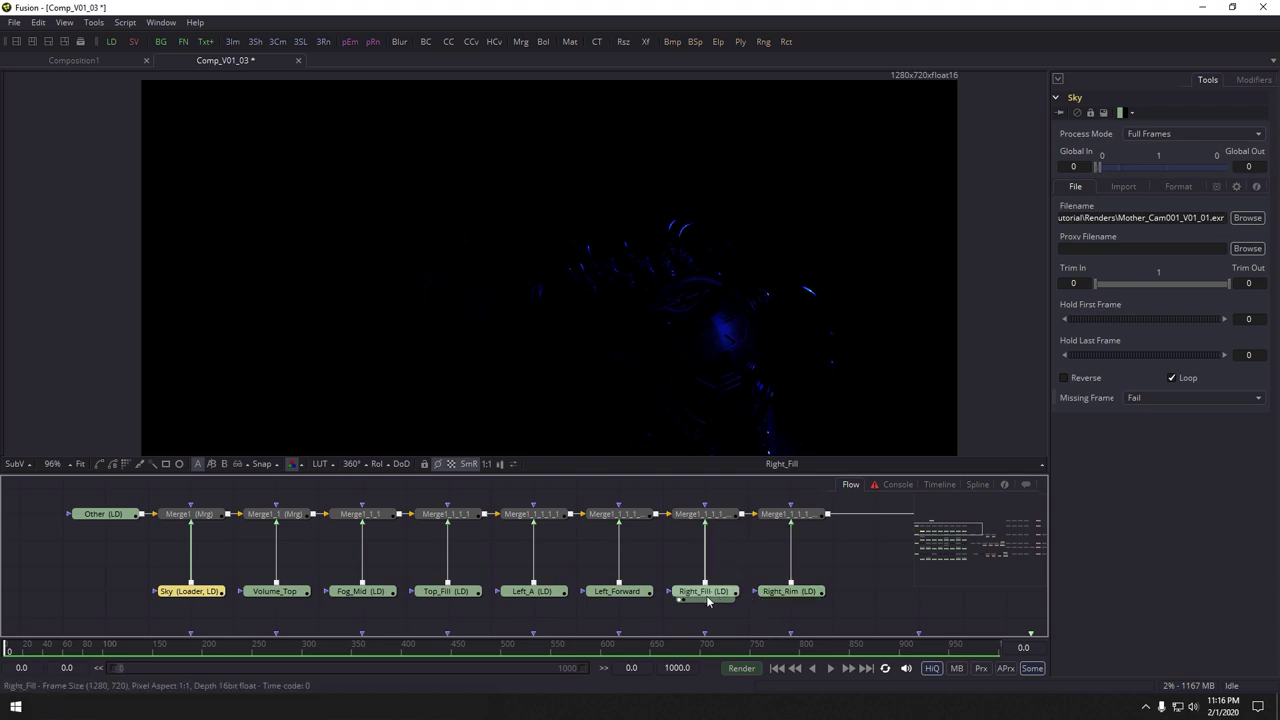
pyautogui.click(747, 562)
pyautogui.moveTo(796, 588); pyautogui.dragTo(724, 314)
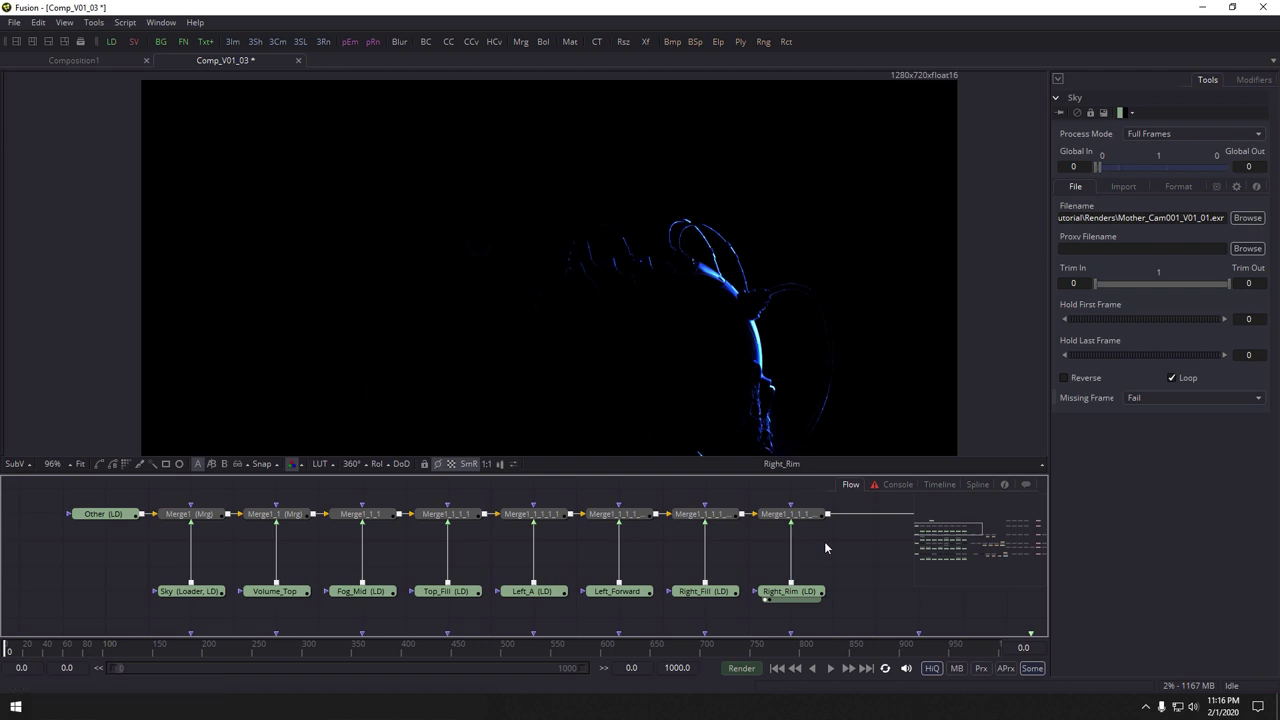
# Return to the single-EXR branch and show its loader and its Cam_001_VerA.tga saver in the viewer
pyautogui.scroll(-3, 824, 543)
pyautogui.moveTo(832, 543); pyautogui.dragTo(540, 601)
pyautogui.scroll(-1, 625, 543)
pyautogui.scroll(1, 273, 534)
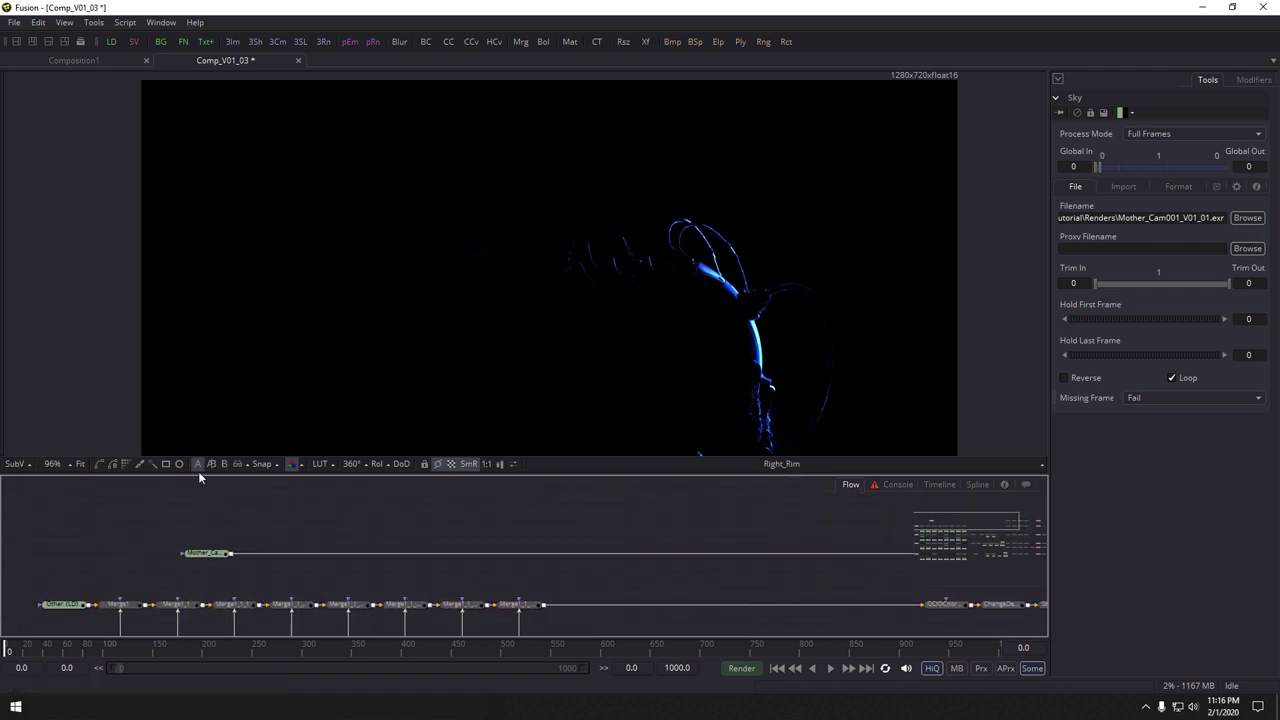
pyautogui.moveTo(204, 555); pyautogui.dragTo(307, 284)
pyautogui.moveTo(560, 572); pyautogui.dragTo(298, 524)
pyautogui.scroll(-1, 298, 524)
pyautogui.moveTo(780, 512); pyautogui.dragTo(698, 428)
pyautogui.moveTo(566, 564); pyautogui.dragTo(669, 603)
pyautogui.scroll(1, 667, 602)
pyautogui.moveTo(538, 582); pyautogui.dragTo(630, 594)
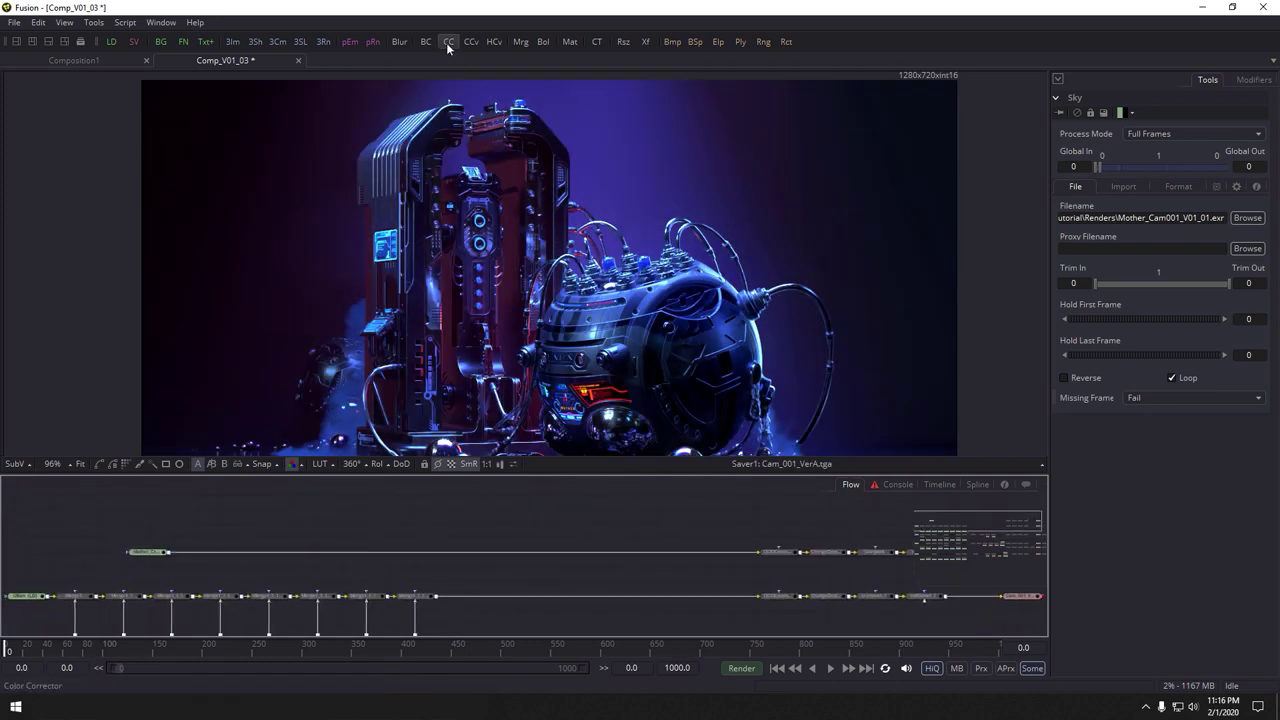
# Insert a Color Corrector between OCIOColorspace1 and ChangeDepth1 in the single-EXR branch
pyautogui.click(148, 552)
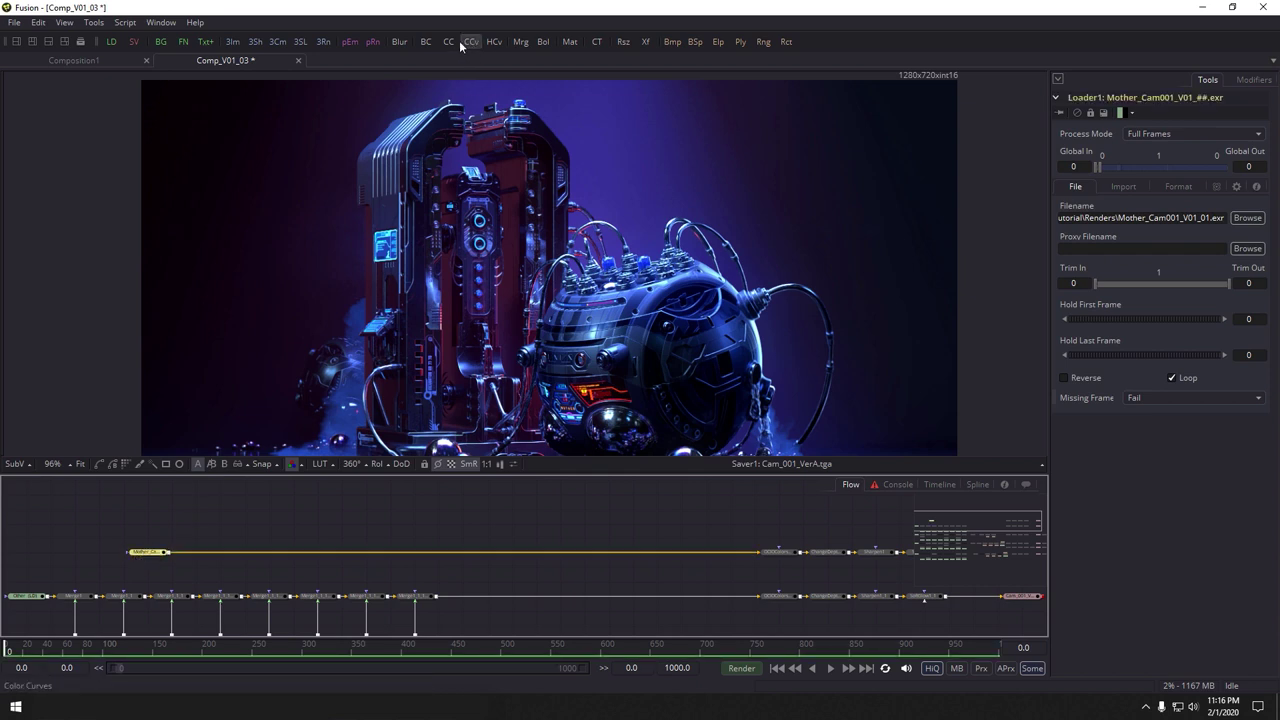
pyautogui.moveTo(446, 46); pyautogui.dragTo(706, 553)
pyautogui.moveTo(776, 512); pyautogui.dragTo(743, 558)
pyautogui.moveTo(794, 522); pyautogui.dragTo(646, 541)
pyautogui.scroll(1, 704, 532)
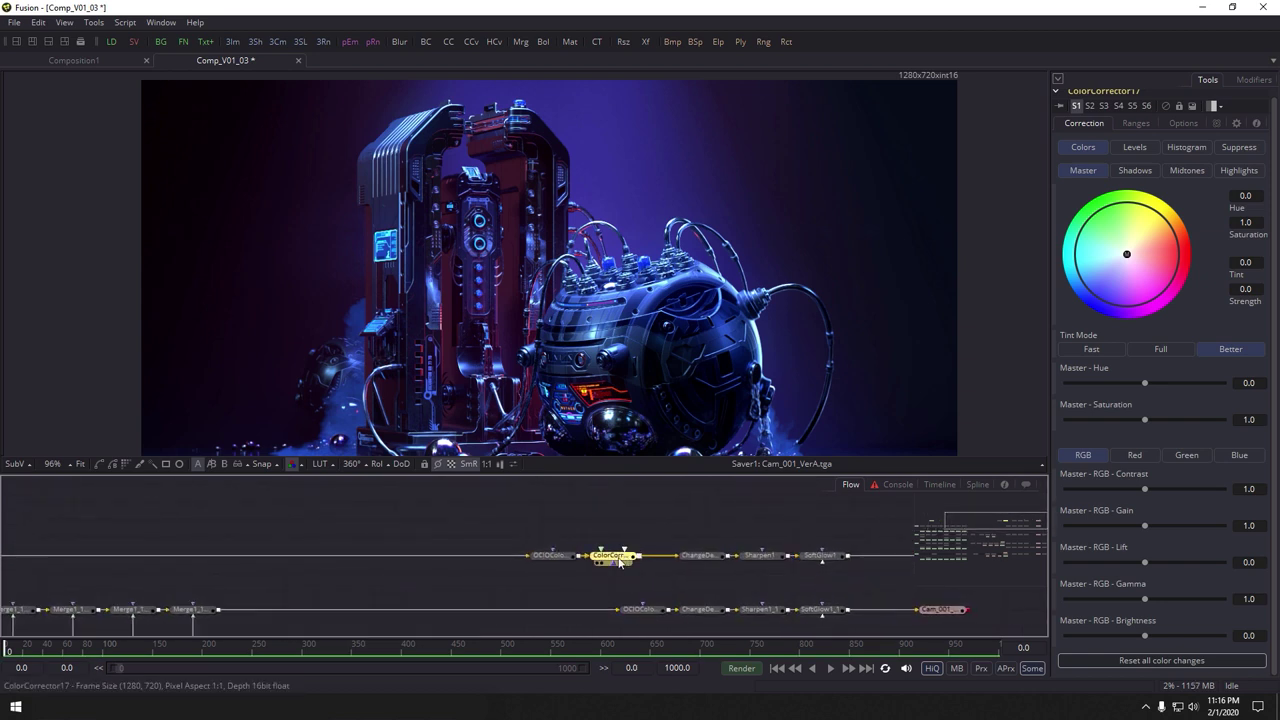
# Tint the Color Corrector's master colour toward orange with a strength of about 0.33
pyautogui.moveTo(1127, 254); pyautogui.dragTo(1148, 233)
pyautogui.moveTo(580, 549); pyautogui.dragTo(668, 533)
pyautogui.moveTo(375, 555); pyautogui.dragTo(673, 582)
pyautogui.click(256, 566)
pyautogui.hscroll(6, 313, 524)
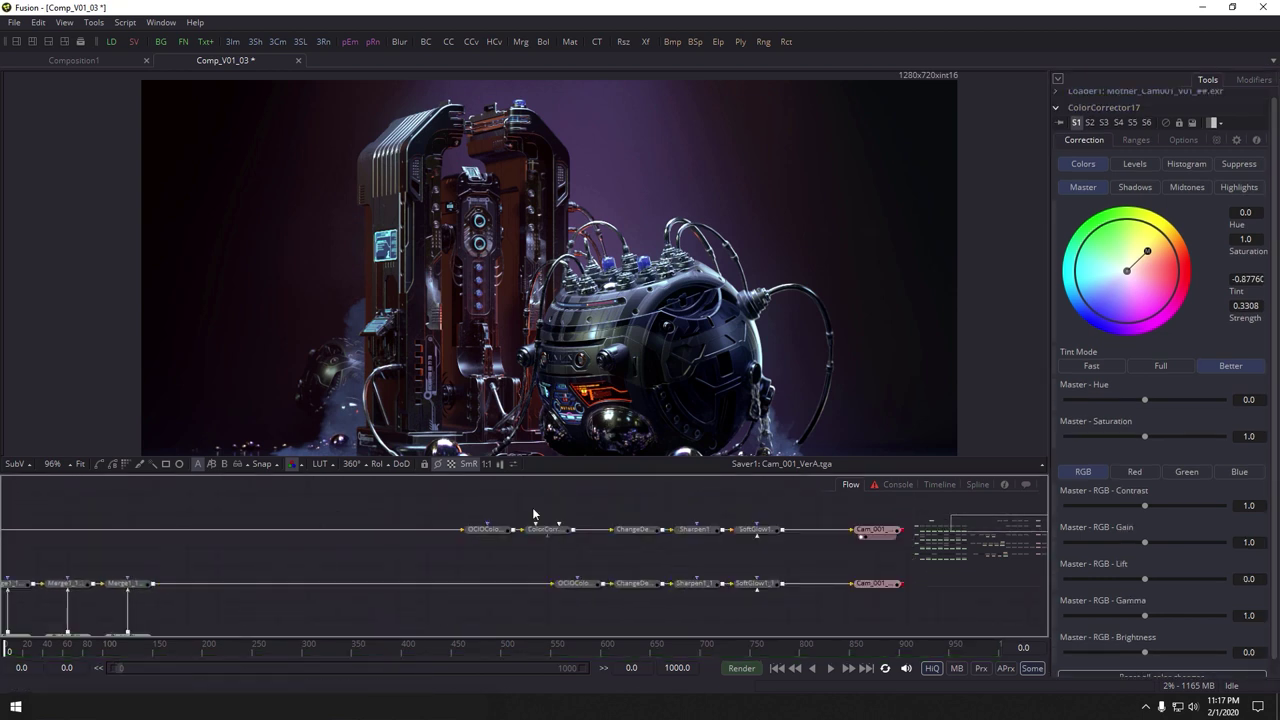
# Delete the Color Corrector from the single-EXR branch and show the Cam_001_VerB.tga saver in the viewer
pyautogui.click(552, 532)
pyautogui.press('Delete')
pyautogui.scroll(-2, 540, 576)
pyautogui.moveTo(560, 585); pyautogui.dragTo(657, 556)
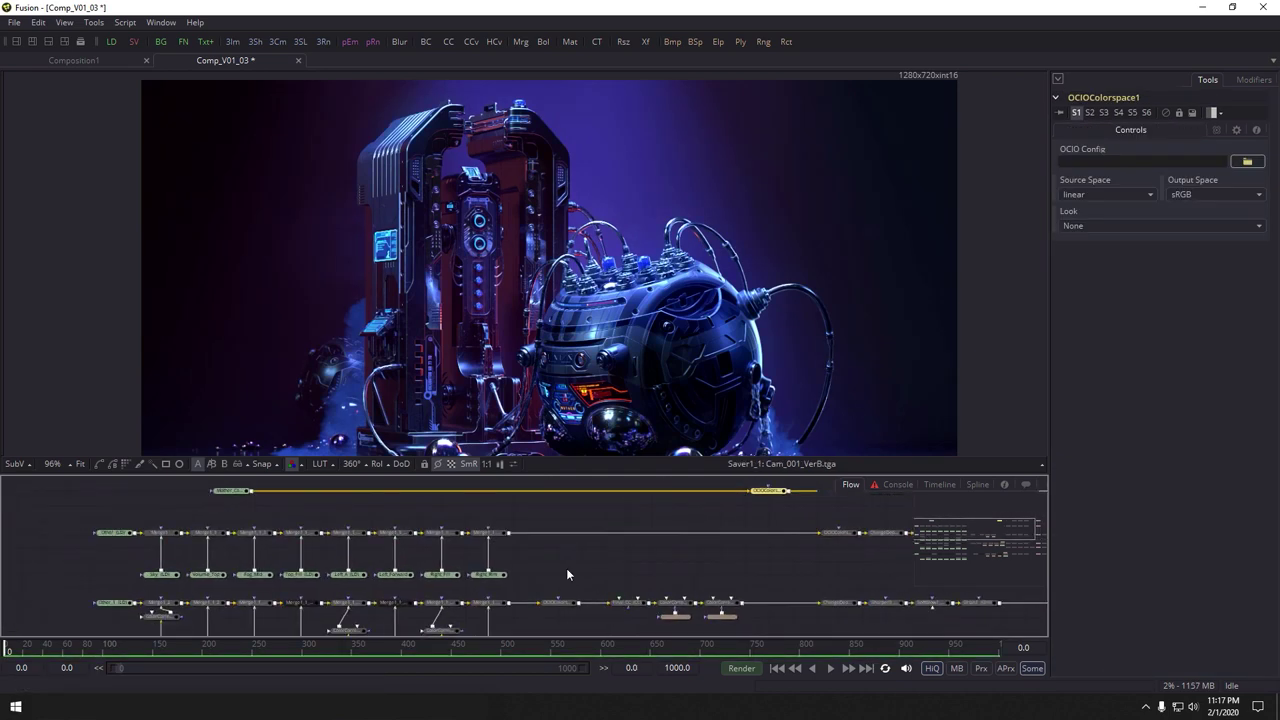
# Toggle pass-through on the Right_Rim and Right_Fill merges to compare the image with and without each light
pyautogui.scroll(2, 500, 556)
pyautogui.moveTo(504, 556); pyautogui.dragTo(577, 552)
pyautogui.scroll(1, 660, 566)
pyautogui.scroll(-6, 580, 550)
pyautogui.scroll(3, 643, 545)
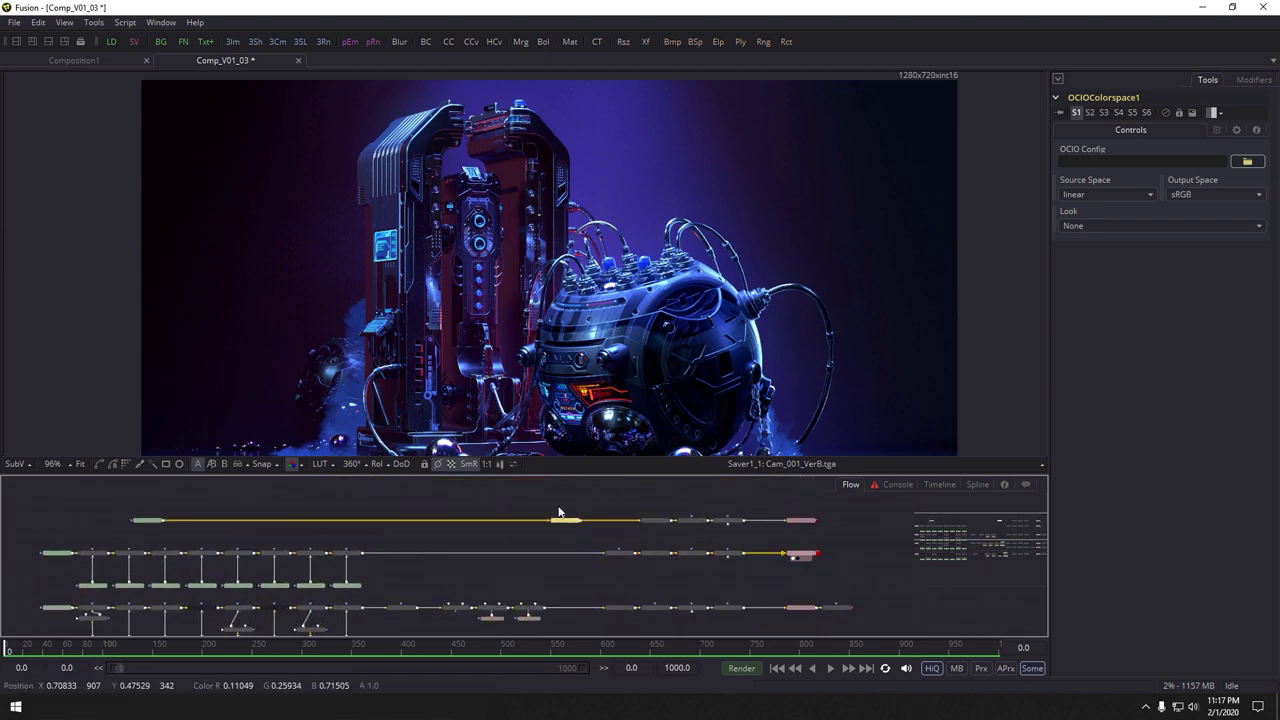
pyautogui.moveTo(485, 601); pyautogui.dragTo(683, 610)
pyautogui.scroll(3, 560, 590)
pyautogui.moveTo(600, 588); pyautogui.dragTo(739, 590)
pyautogui.scroll(1, 668, 563)
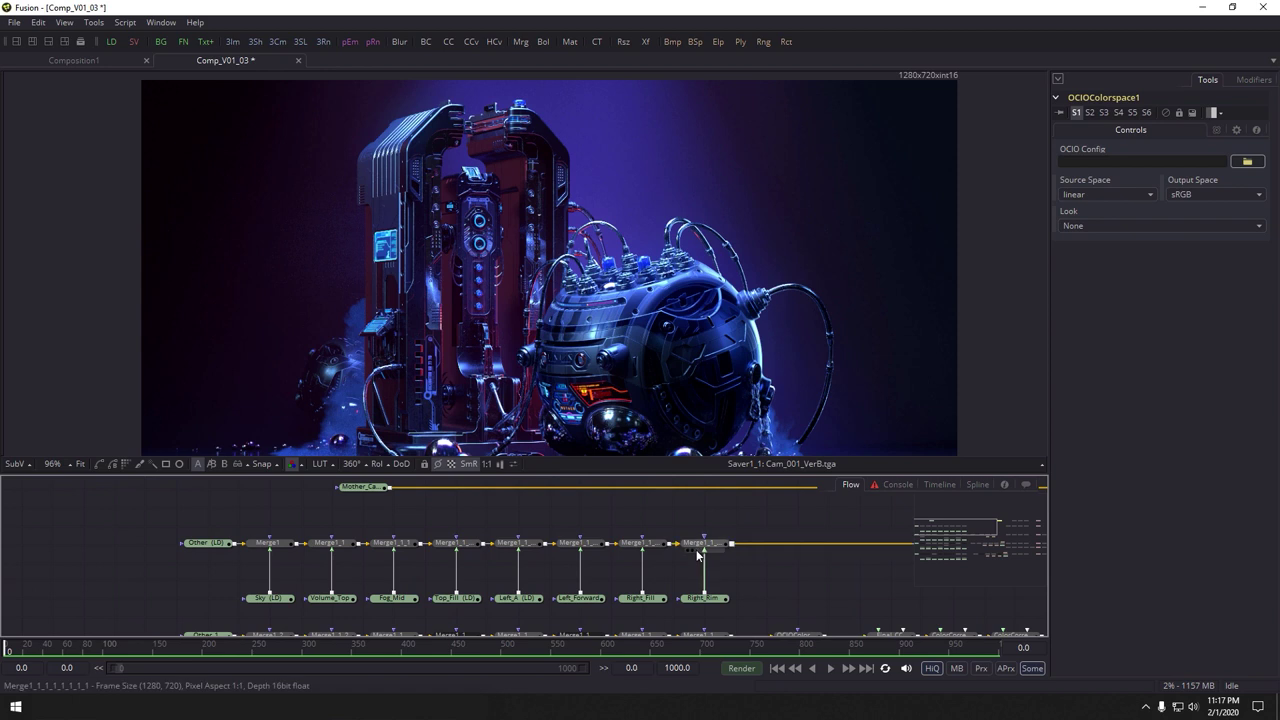
pyautogui.click(698, 551)
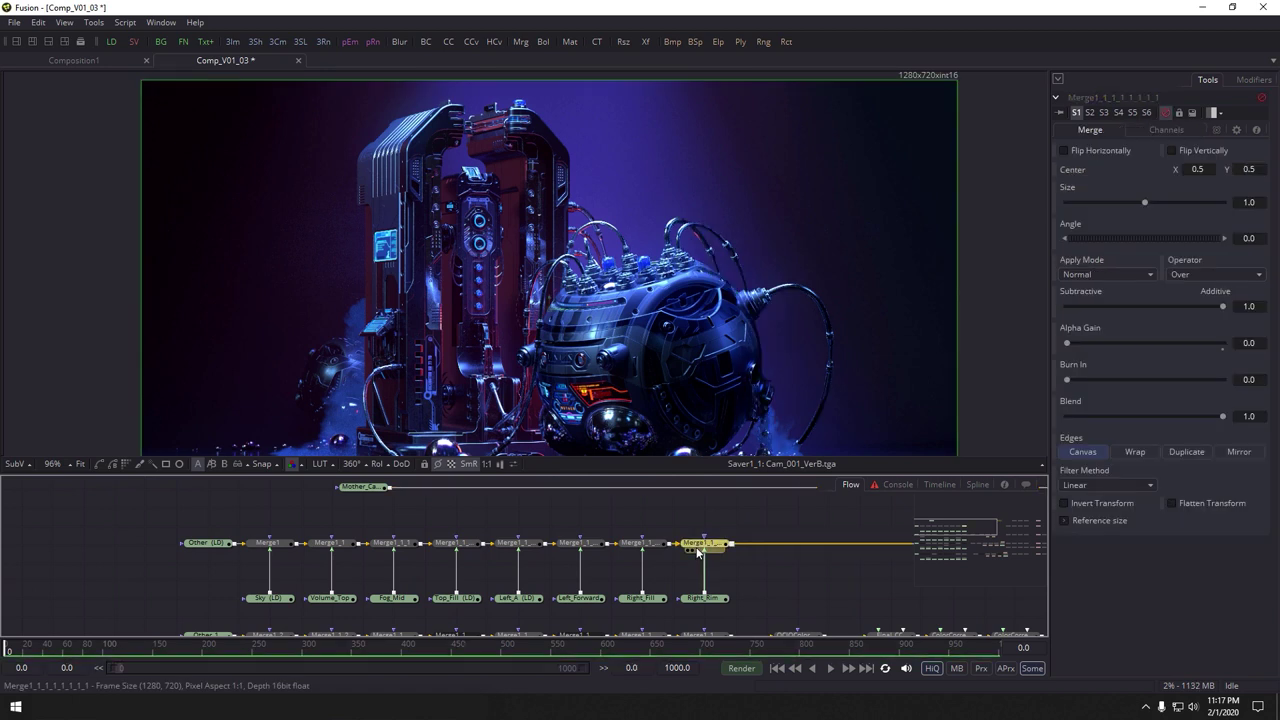
pyautogui.click(636, 546)
pyautogui.hotkey('ctrl', 'p')
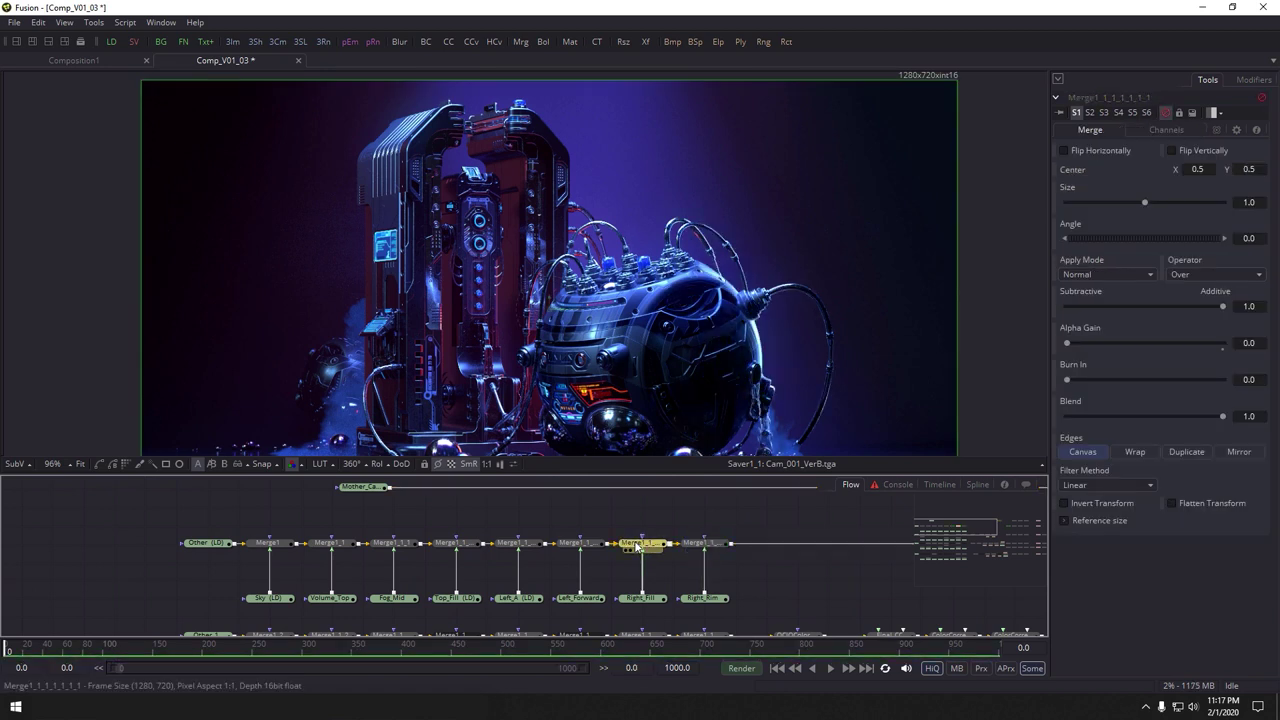
pyautogui.hotkey('ctrl', 'p')
# Toggle pass-through on the Left_Forward and Left_A merges to compare the image with and without each light
pyautogui.click(590, 545)
pyautogui.hotkey('ctrl', 'p')
pyautogui.hotkey('ctrl', 'p')
pyautogui.click(521, 546)
pyautogui.hotkey('ctrl', 'p')
pyautogui.hotkey('ctrl', 'p')
# Toggle pass-through on the Top_Fill merge to compare its light, and leave that merge bypassed
pyautogui.click(474, 546)
pyautogui.hotkey('ctrl', 'p')
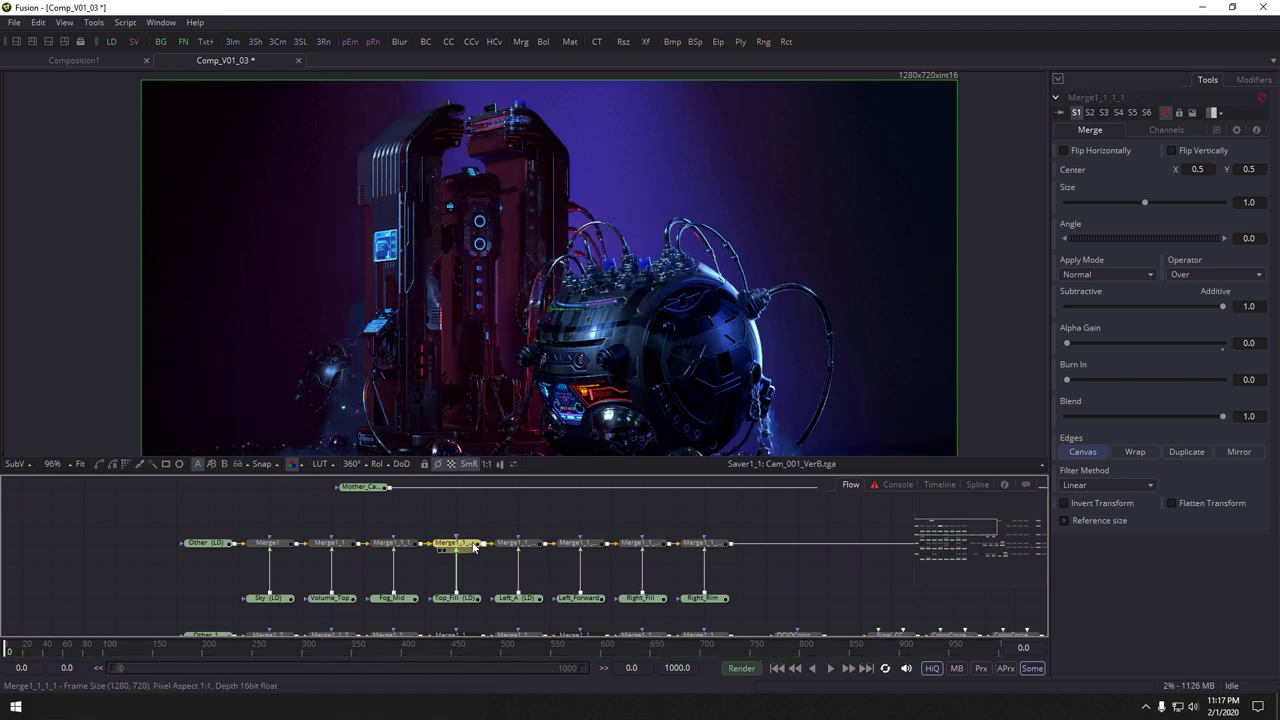
pyautogui.moveTo(474, 546); pyautogui.dragTo(501, 545)
pyautogui.hotkey('ctrl', 'p')
pyautogui.hotkey('ctrl', 'p')
# Toggle pass-through on the Fog_Mid merge and examine its contribution to the image up close
pyautogui.click(426, 548)
pyautogui.hotkey('ctrl', 'p')
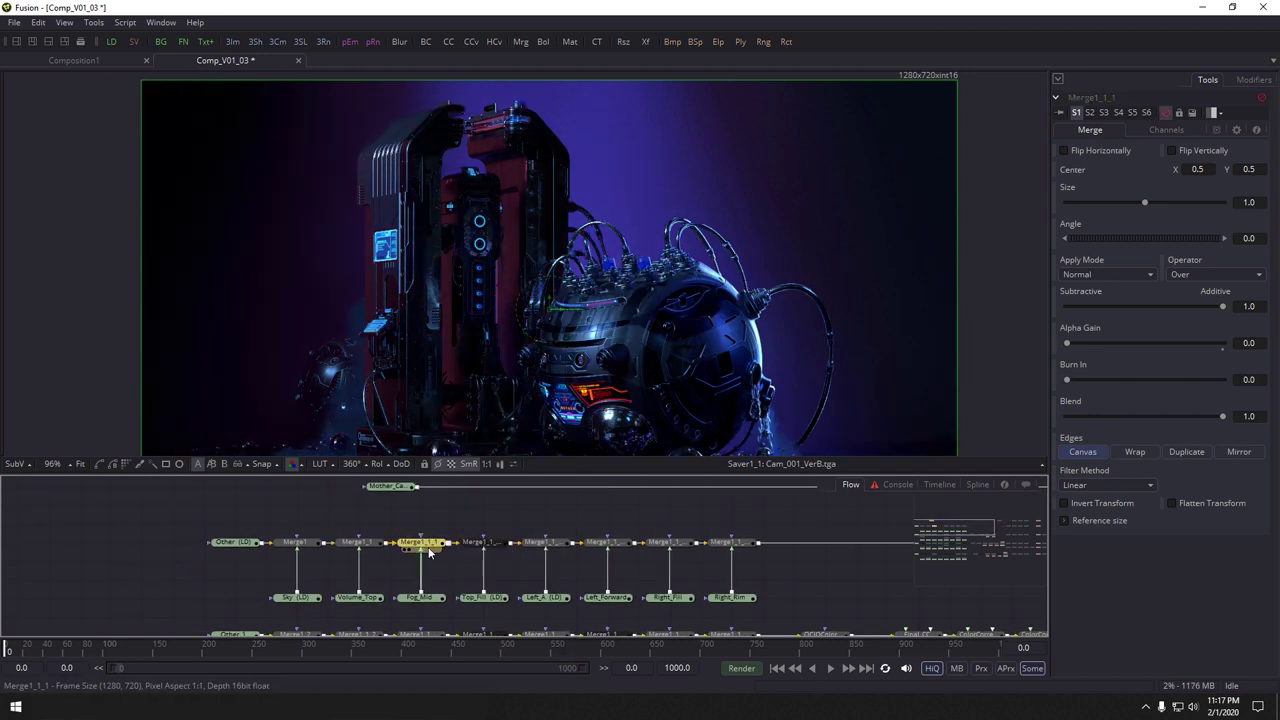
pyautogui.hotkey('ctrl', 'p')
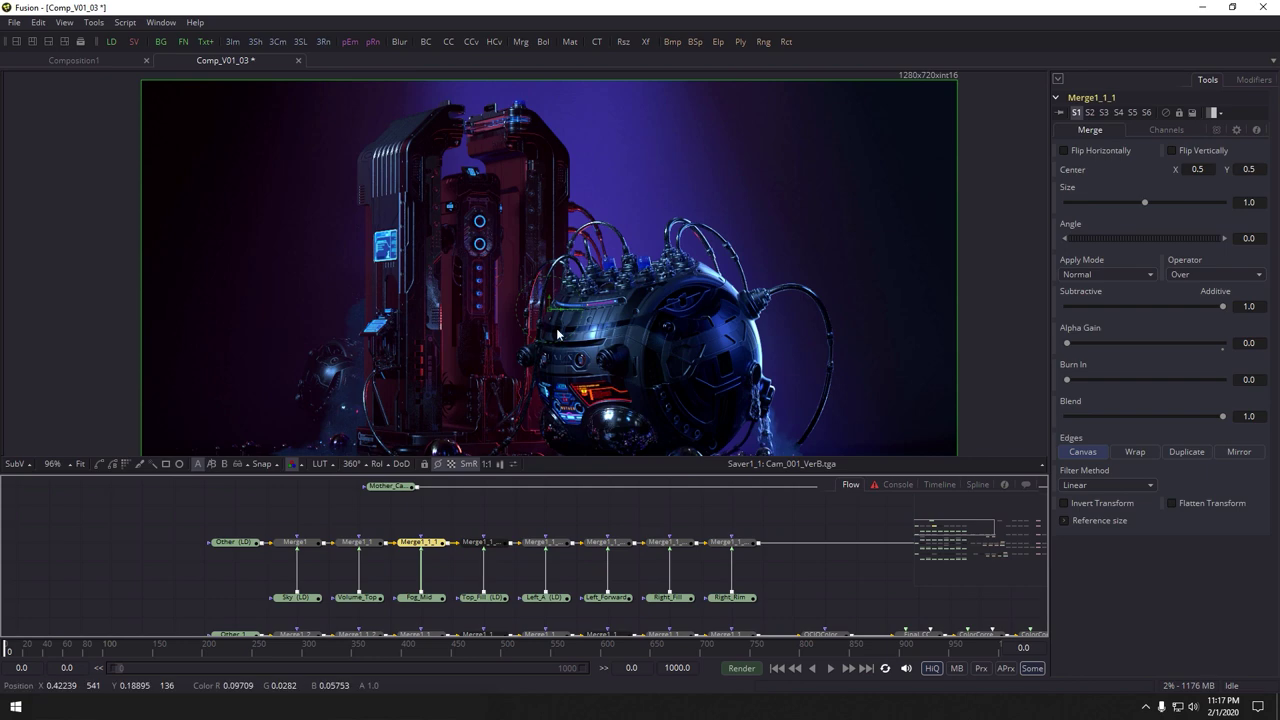
pyautogui.moveTo(517, 358); pyautogui.dragTo(533, 291)
pyautogui.scroll(2, 533, 291)
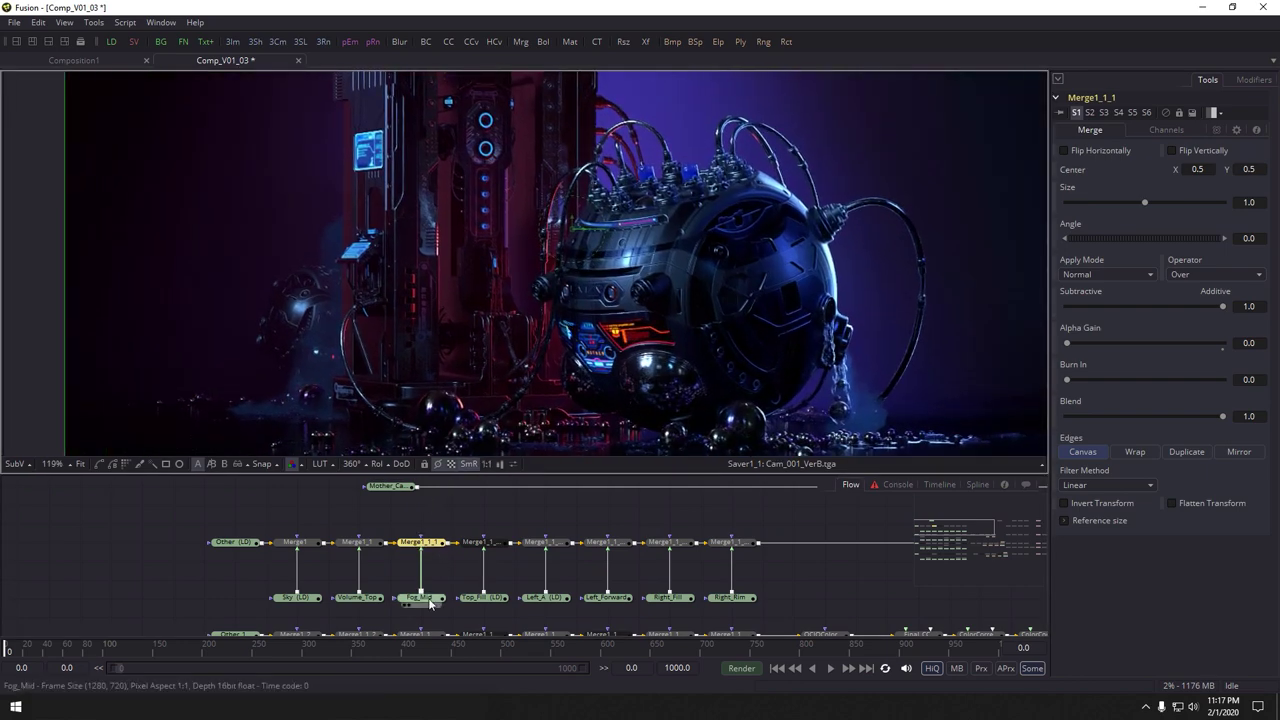
# Show the Fog_Mid pass alone in the viewer and return the viewer to the Cam_001_VerB.tga saver
pyautogui.moveTo(430, 600); pyautogui.dragTo(510, 356)
pyautogui.scroll(-3, 633, 541)
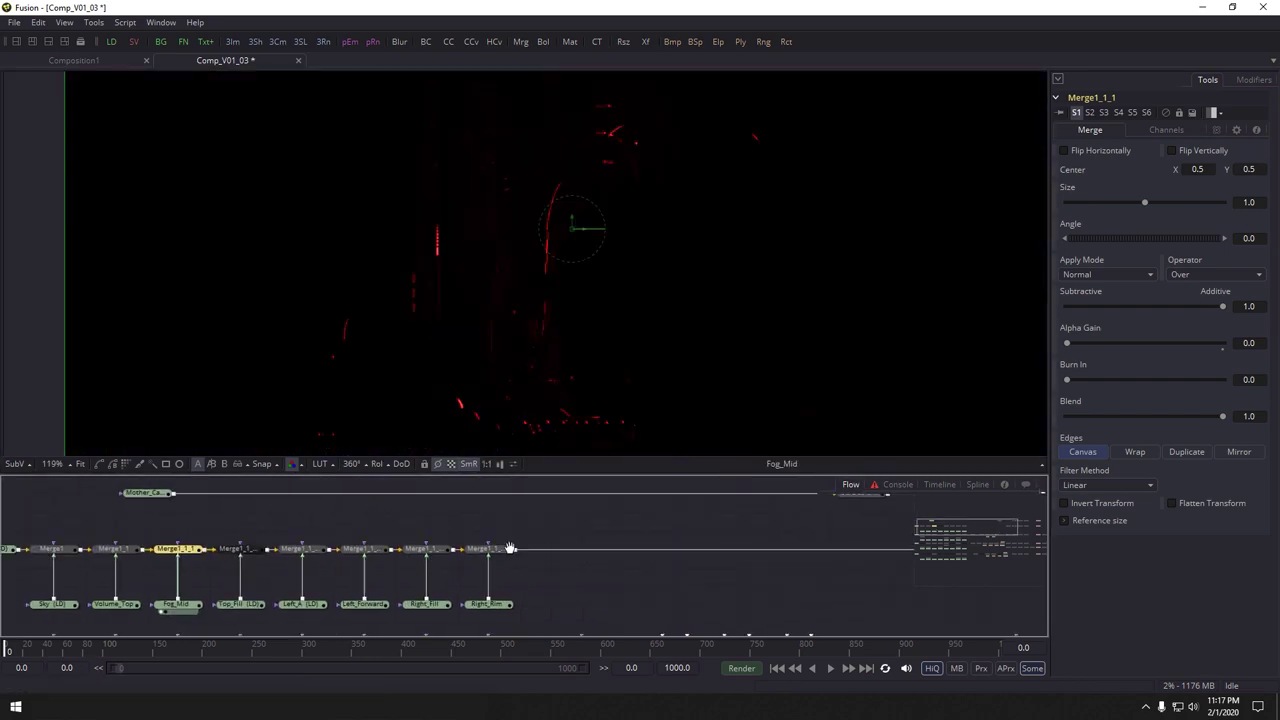
pyautogui.scroll(1, 633, 541)
pyautogui.moveTo(754, 551); pyautogui.dragTo(606, 579)
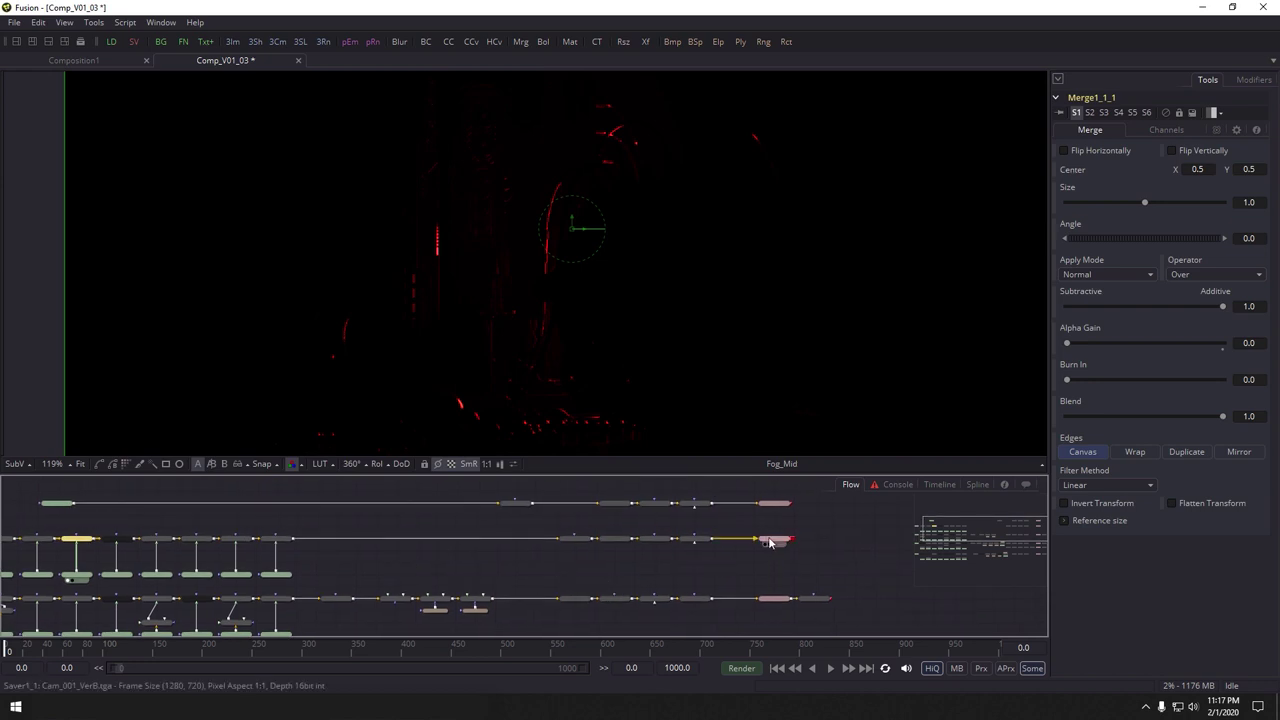
pyautogui.click(767, 544)
pyautogui.scroll(3, 351, 521)
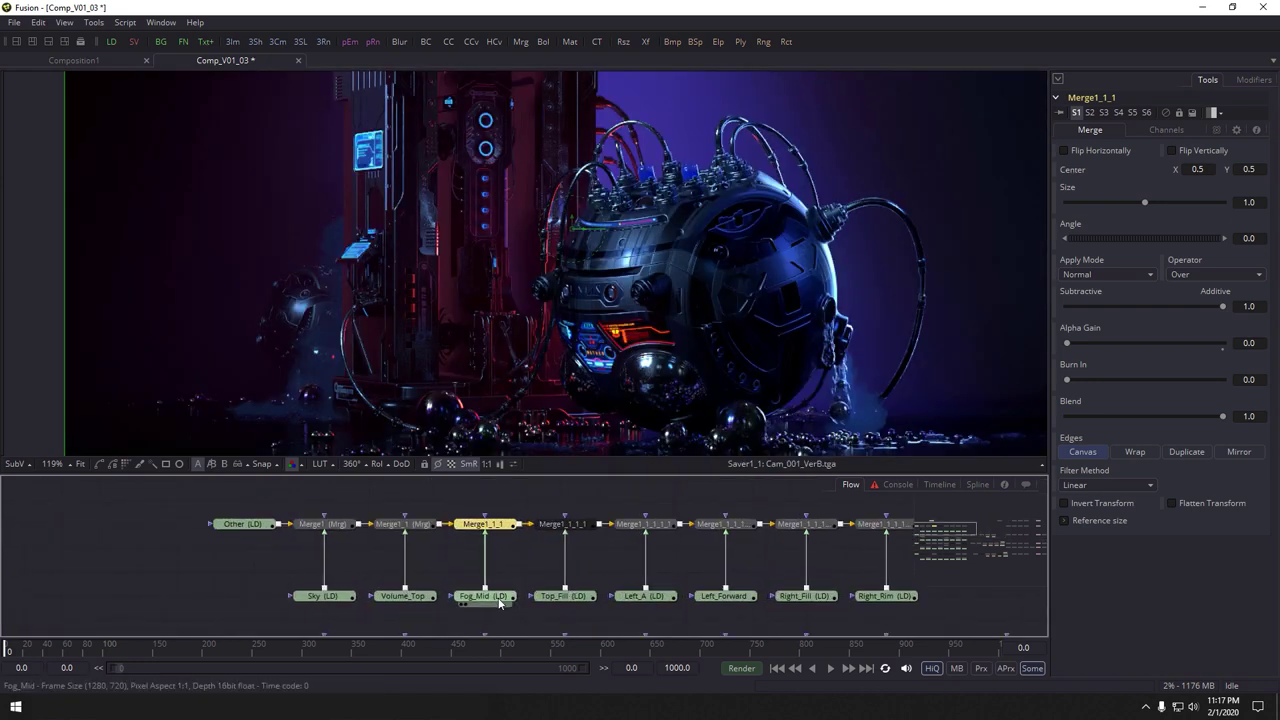
# Insert a Color Corrector between the Fog_Mid loader and its merge, and set its master RGB gain to 2.0
pyautogui.click(490, 597)
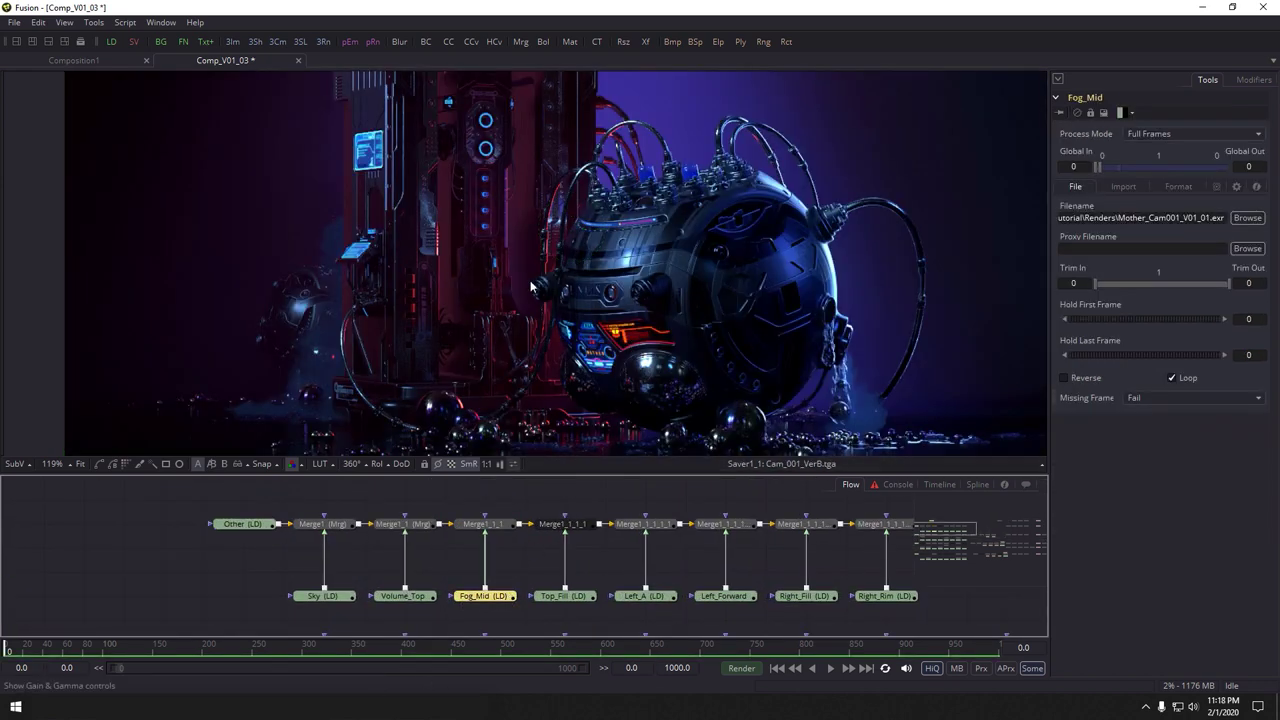
pyautogui.moveTo(448, 42); pyautogui.dragTo(485, 567)
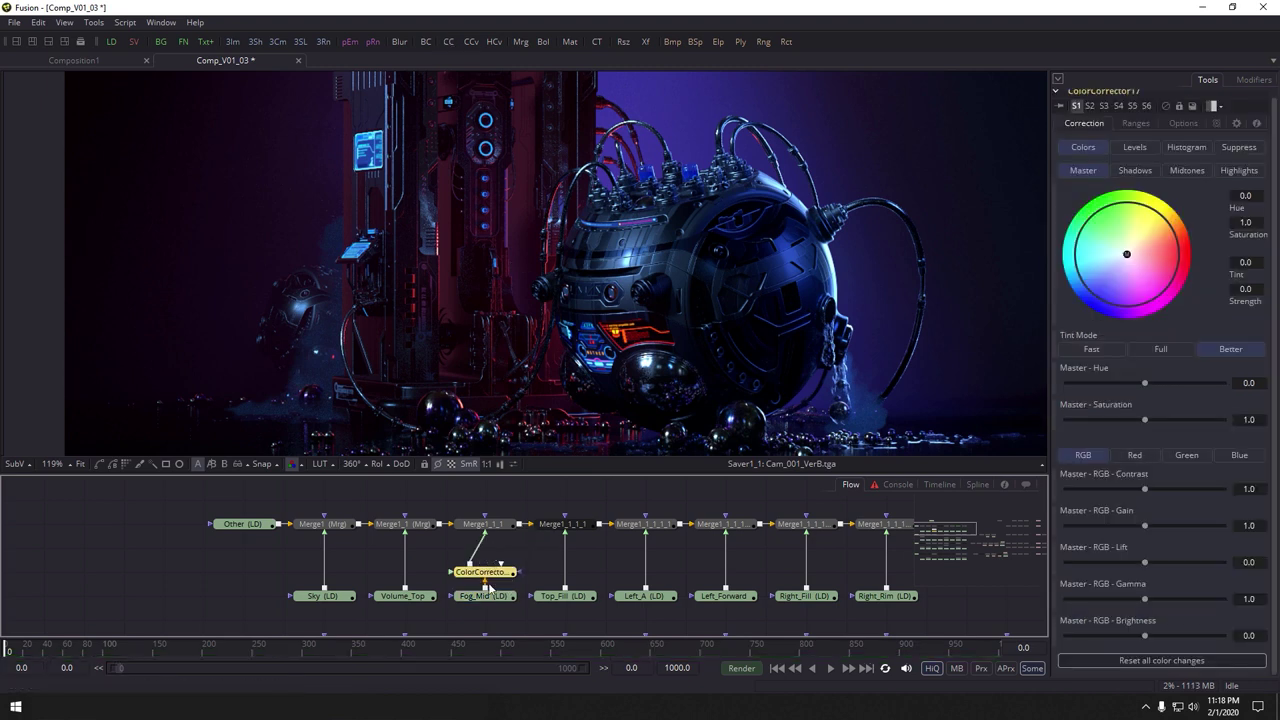
pyautogui.click(487, 526)
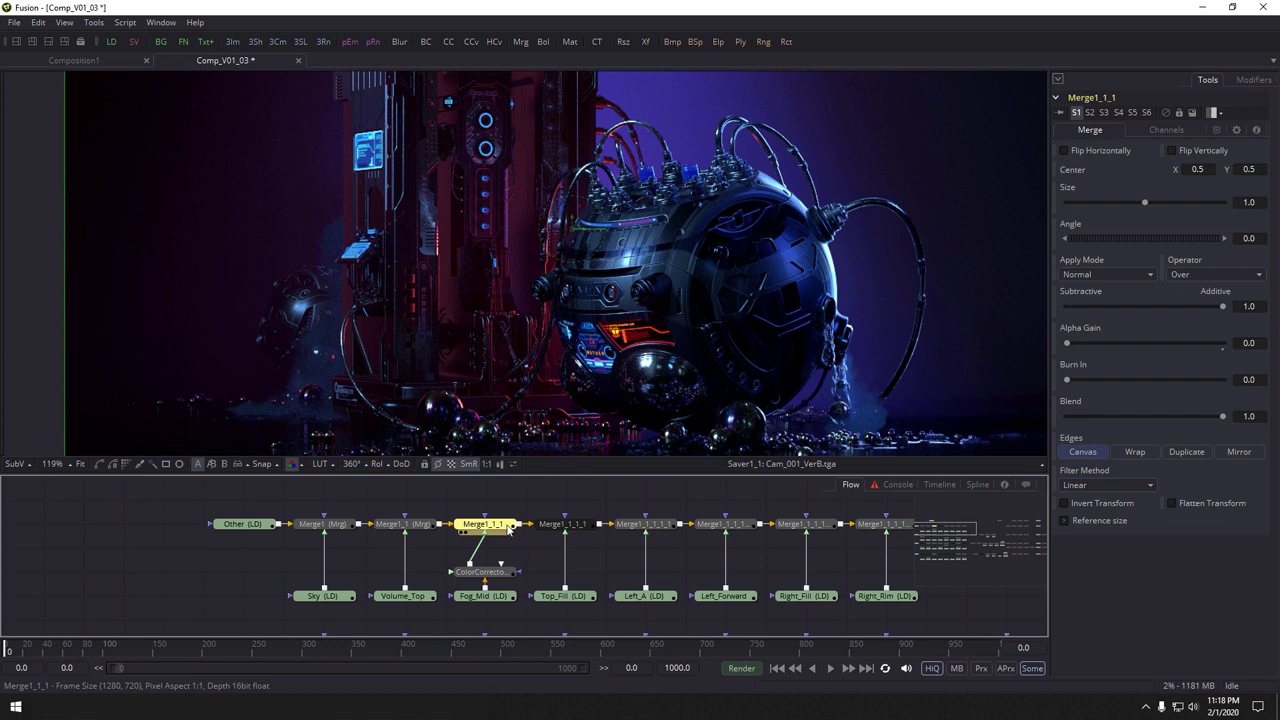
pyautogui.click(495, 598)
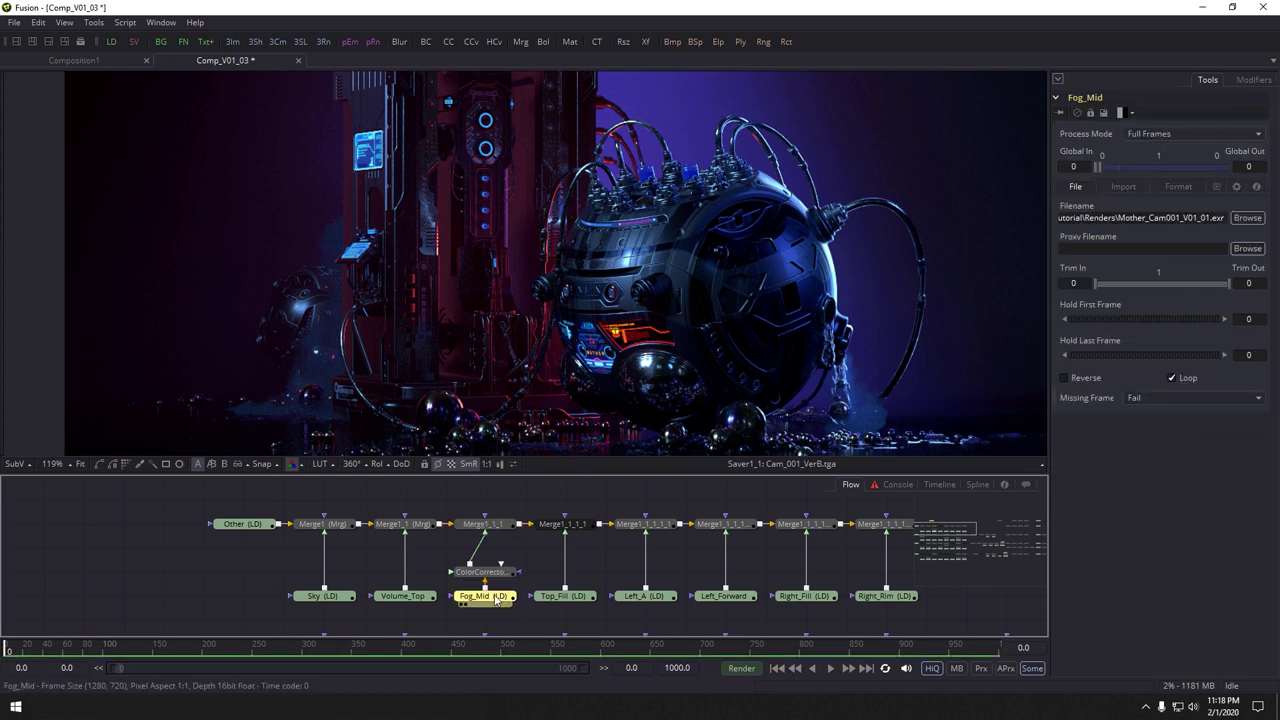
pyautogui.click(505, 575)
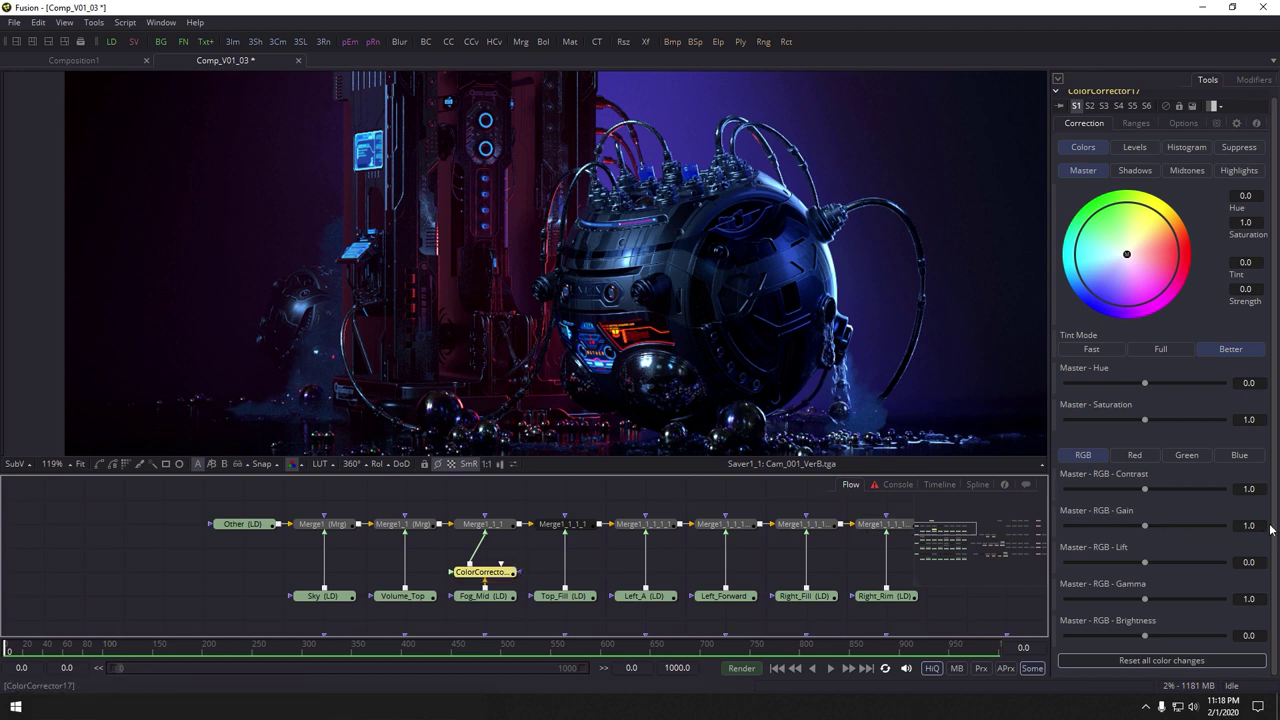
pyautogui.write('2')
pyautogui.press('Tab')
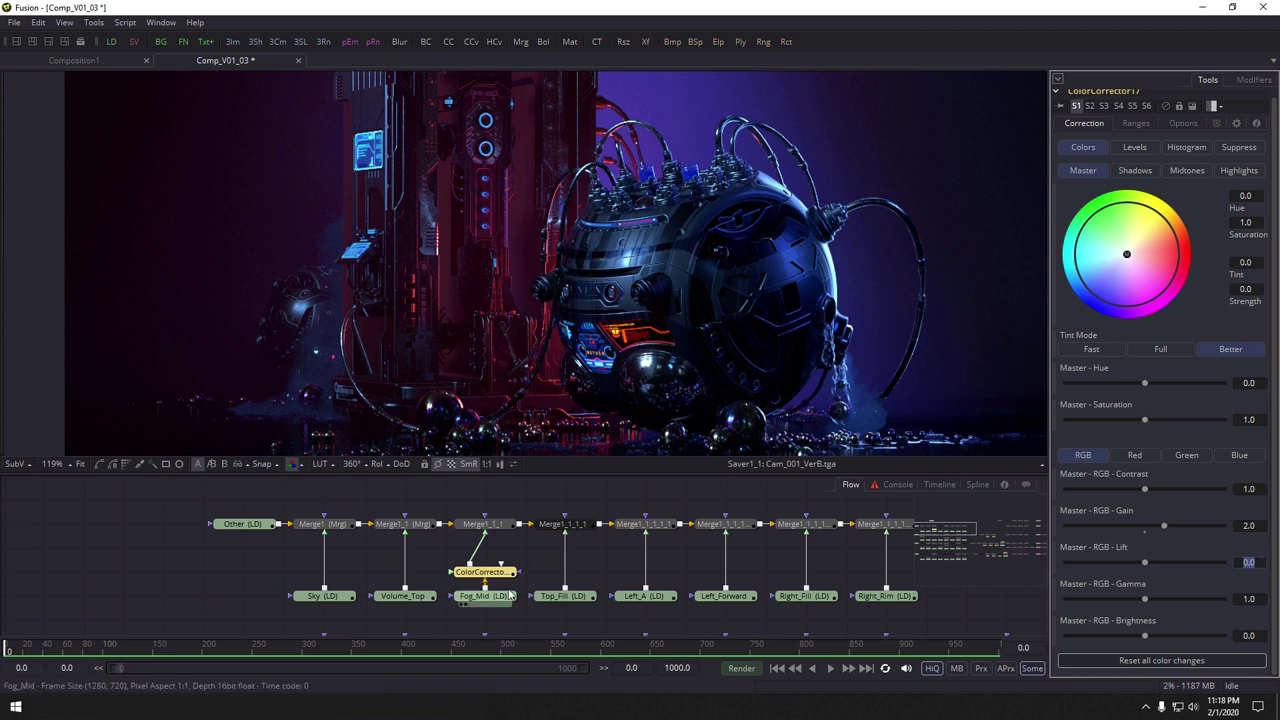
# Toggle pass-through on the Volume_Top merge to compare the whole image with and without that light
pyautogui.moveTo(520, 561); pyautogui.dragTo(515, 562)
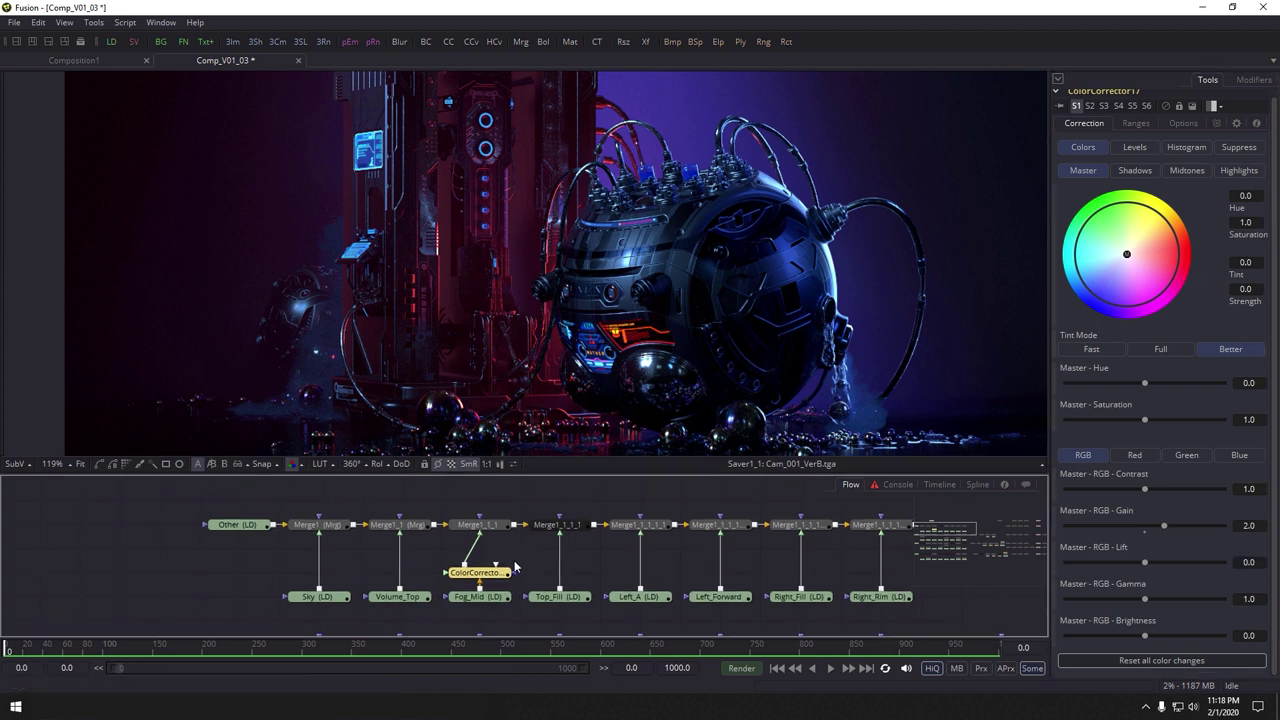
pyautogui.click(414, 527)
pyautogui.hotkey('ctrl', 'p')
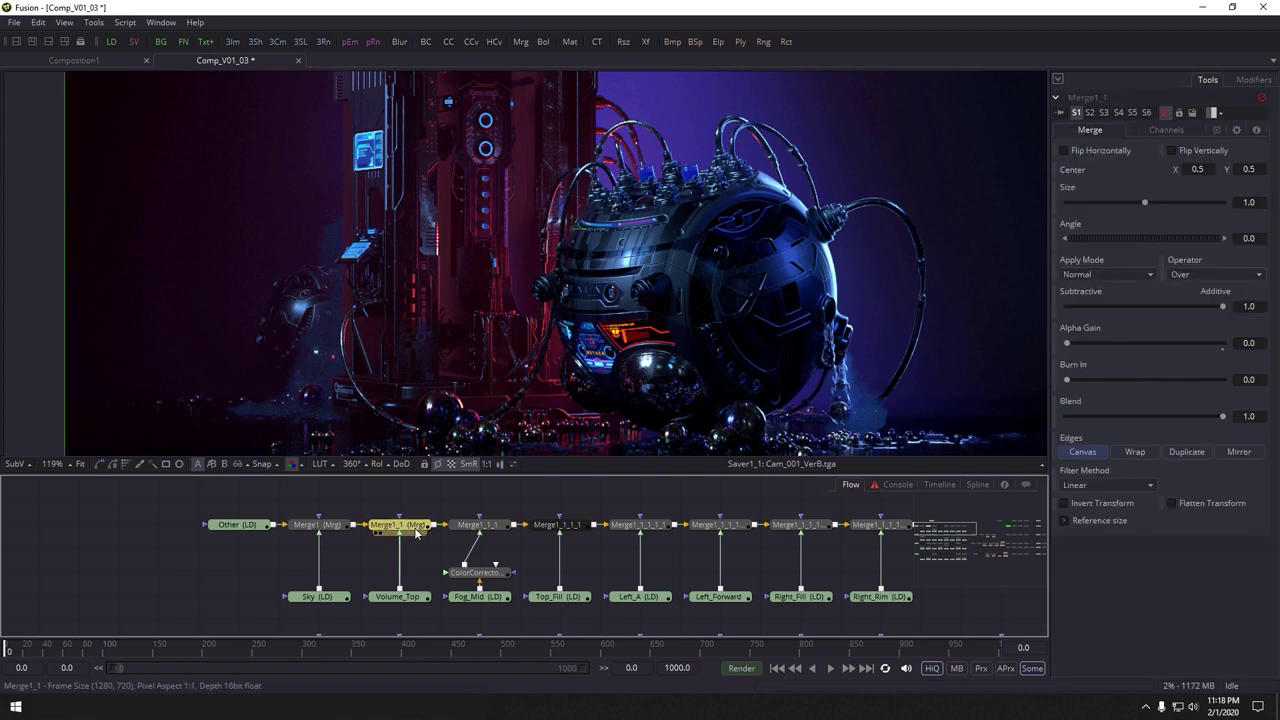
pyautogui.moveTo(554, 345); pyautogui.dragTo(506, 323)
pyautogui.scroll(-2, 507, 322)
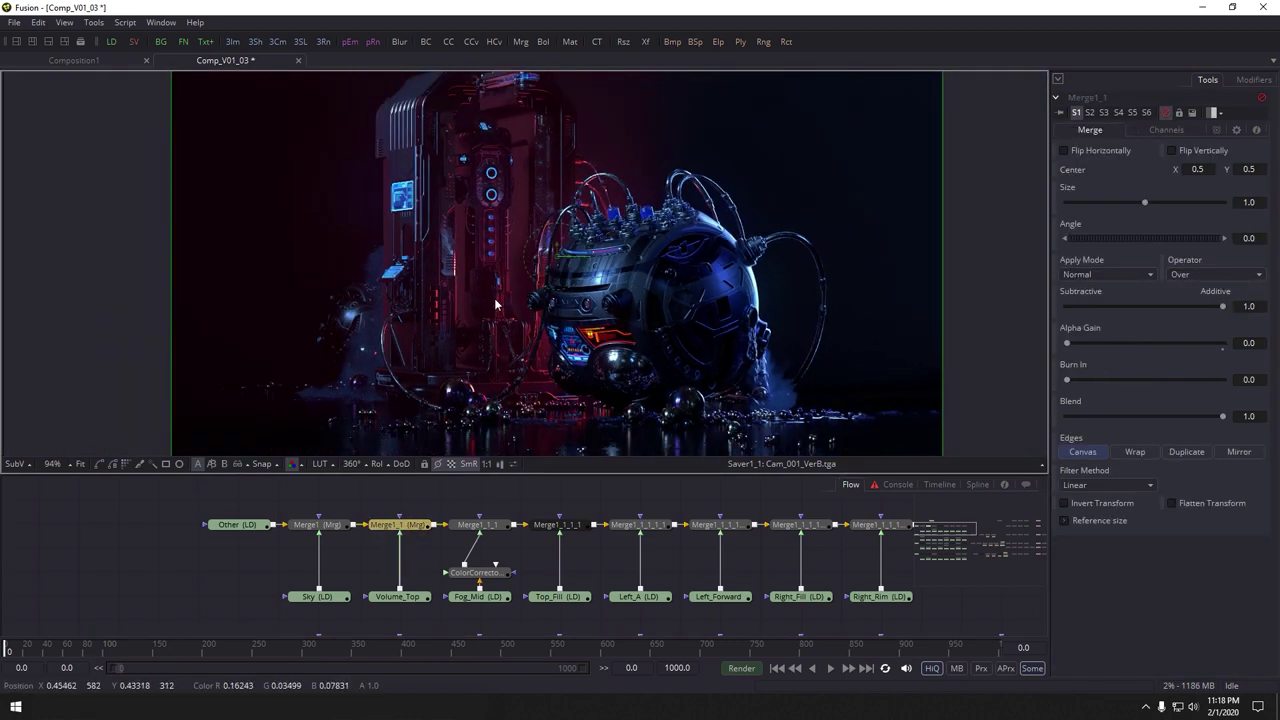
pyautogui.hotkey('ctrl', 'p')
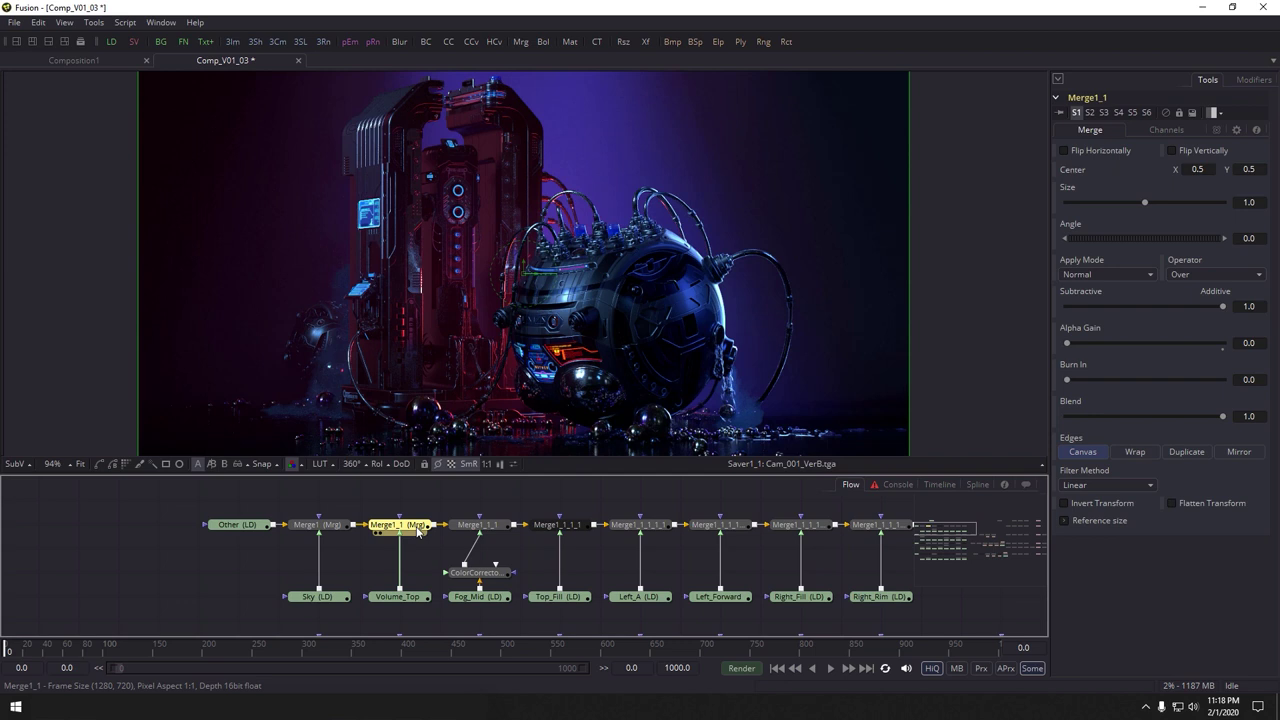
pyautogui.hotkey('ctrl', 'p')
pyautogui.hotkey('ctrl', 'p')
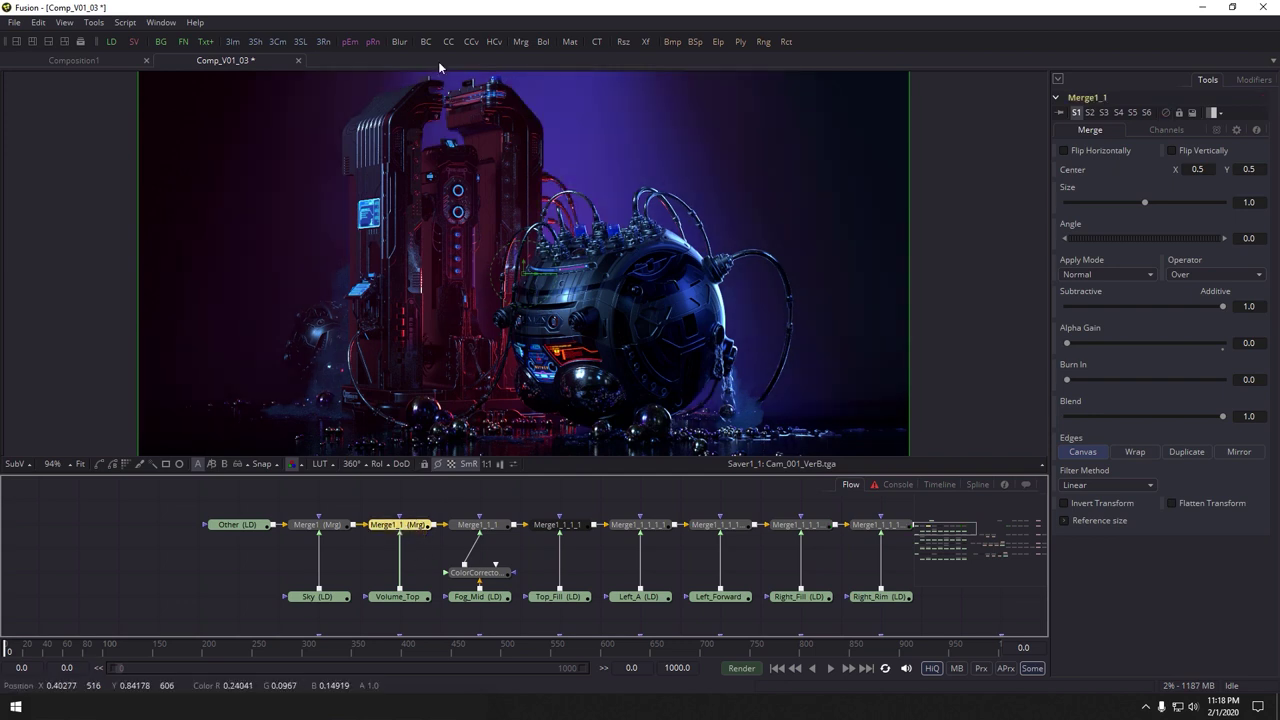
# Insert a Color Corrector between Volume_Top and its merge, trying a master RGB gamma of 1.6 and settling on 1.3
pyautogui.moveTo(448, 41); pyautogui.dragTo(400, 578)
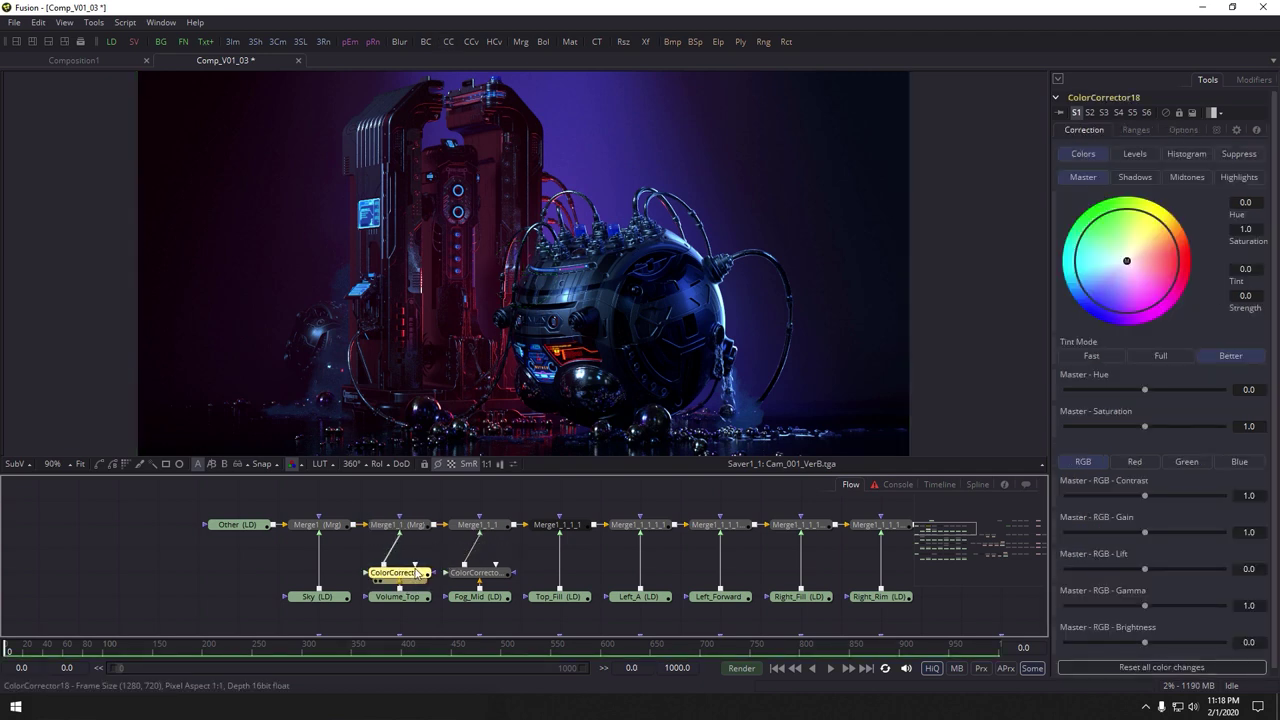
pyautogui.click(1248, 605)
pyautogui.write('1.6')
pyautogui.press('Tab')
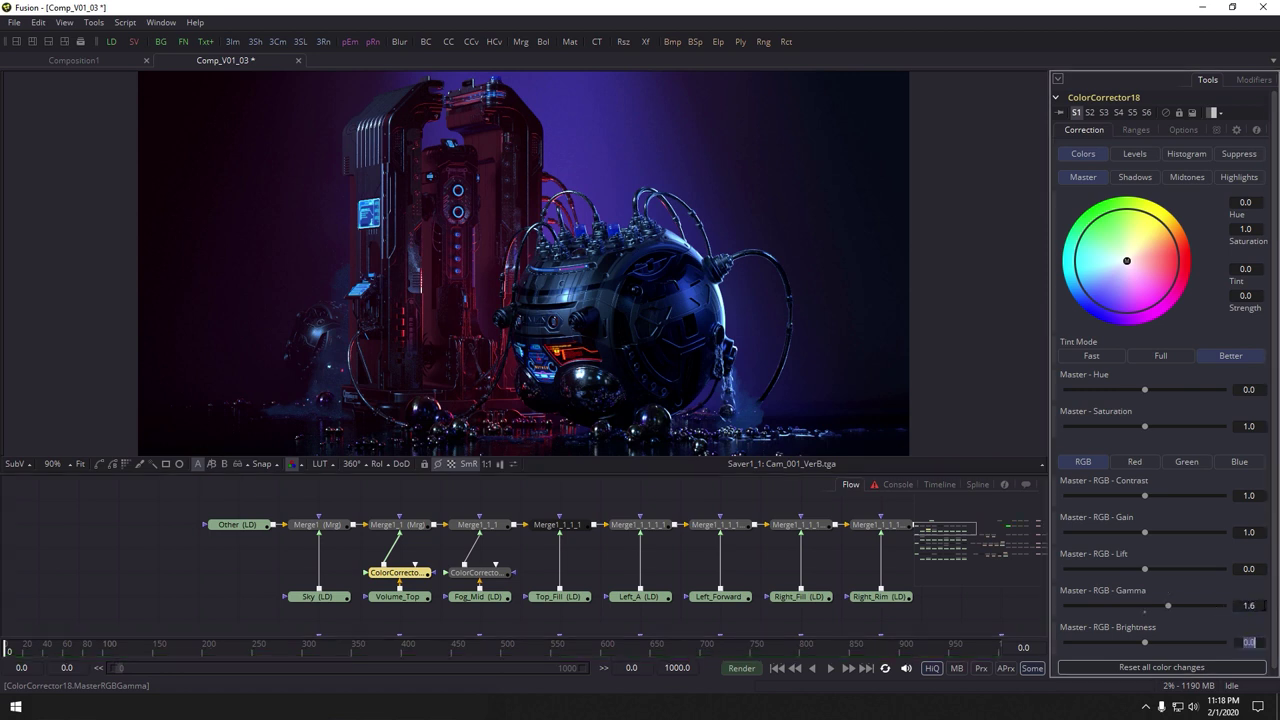
pyautogui.write('1')
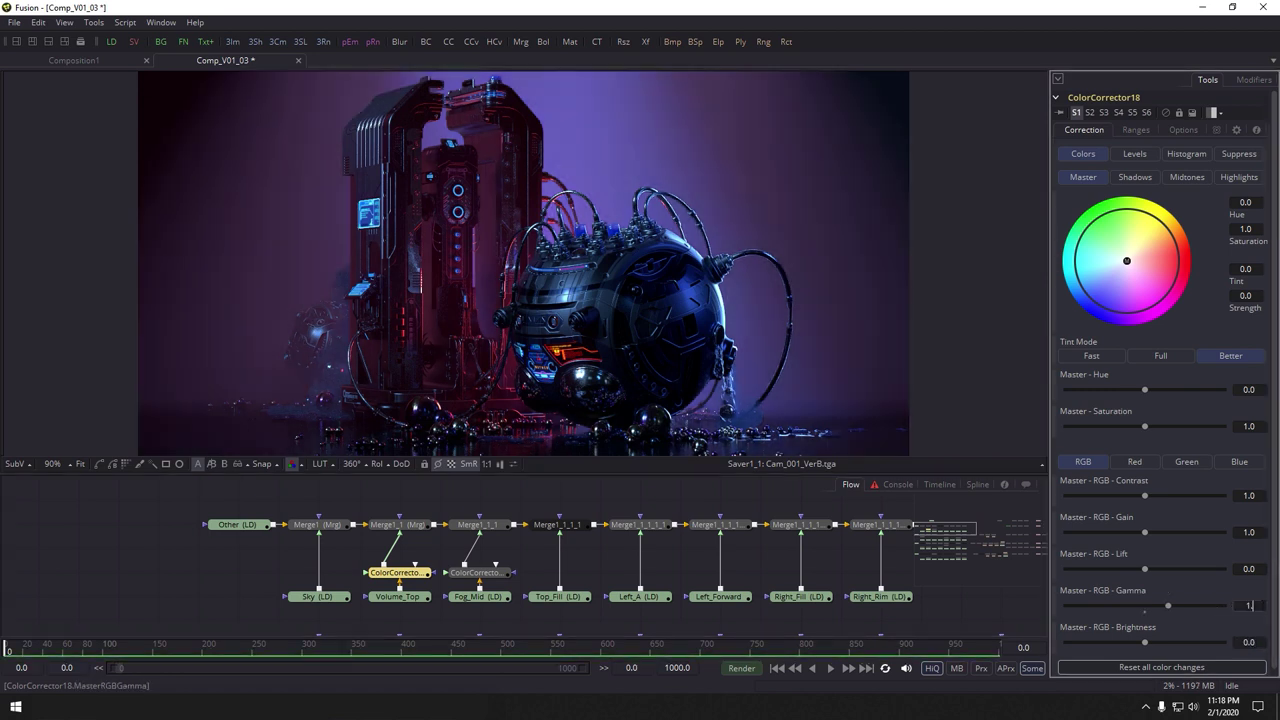
pyautogui.write('.3')
pyautogui.press('Tab')
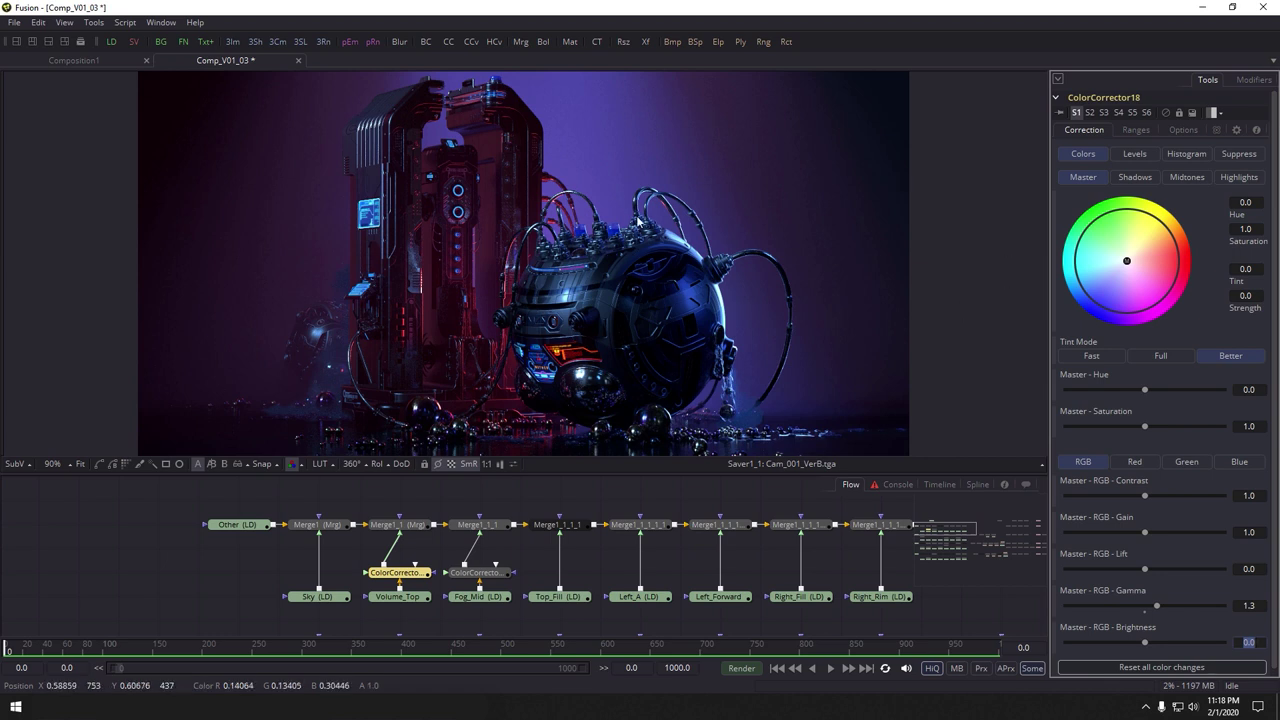
# Tint the Volume_Top light toward magenta at about 0.70 strength and raise its master saturation, keeping the hue at its default
pyautogui.moveTo(1124, 268); pyautogui.dragTo(1158, 230)
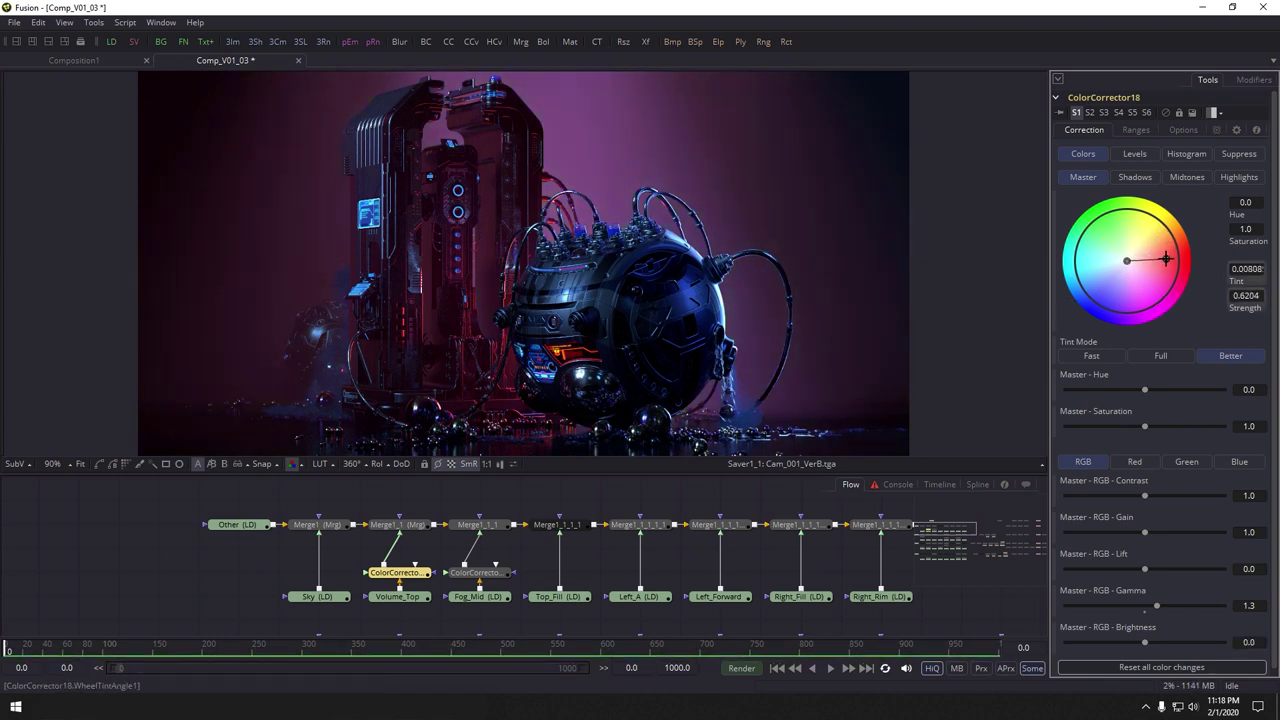
pyautogui.moveTo(1163, 283); pyautogui.dragTo(1135, 303)
pyautogui.moveTo(1141, 299); pyautogui.dragTo(1142, 298)
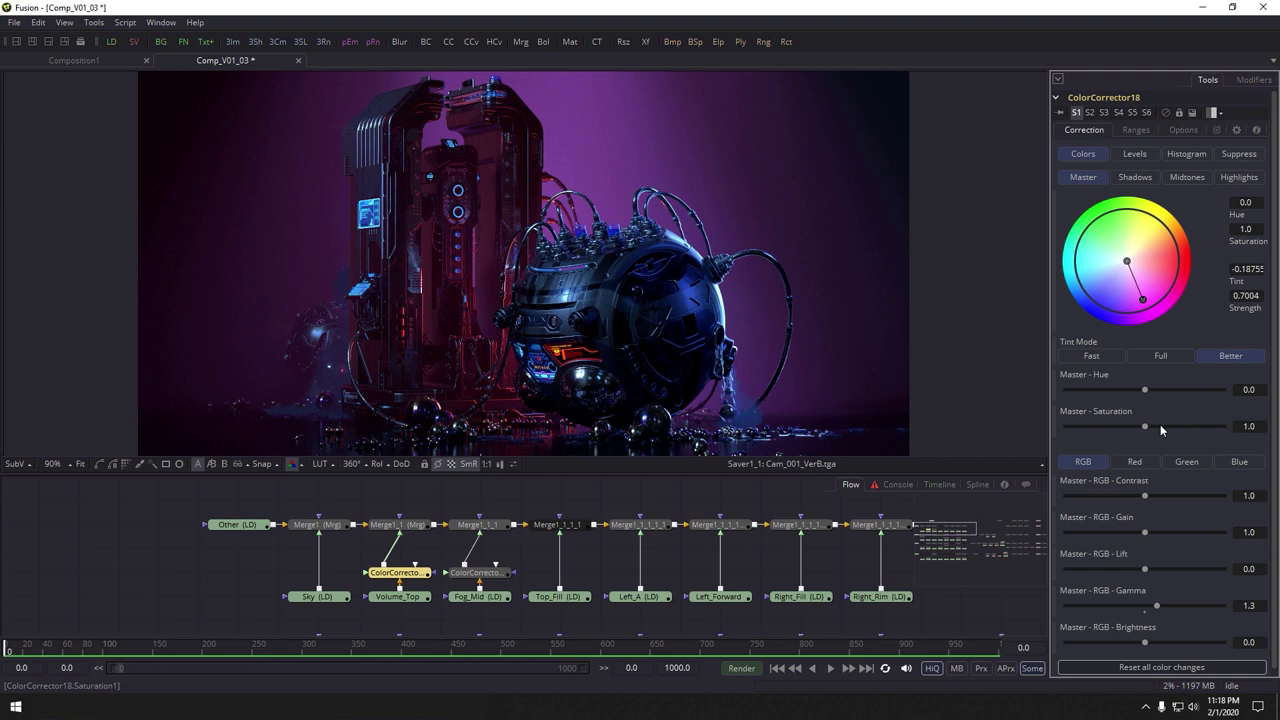
pyautogui.moveTo(1146, 393); pyautogui.dragTo(1153, 393)
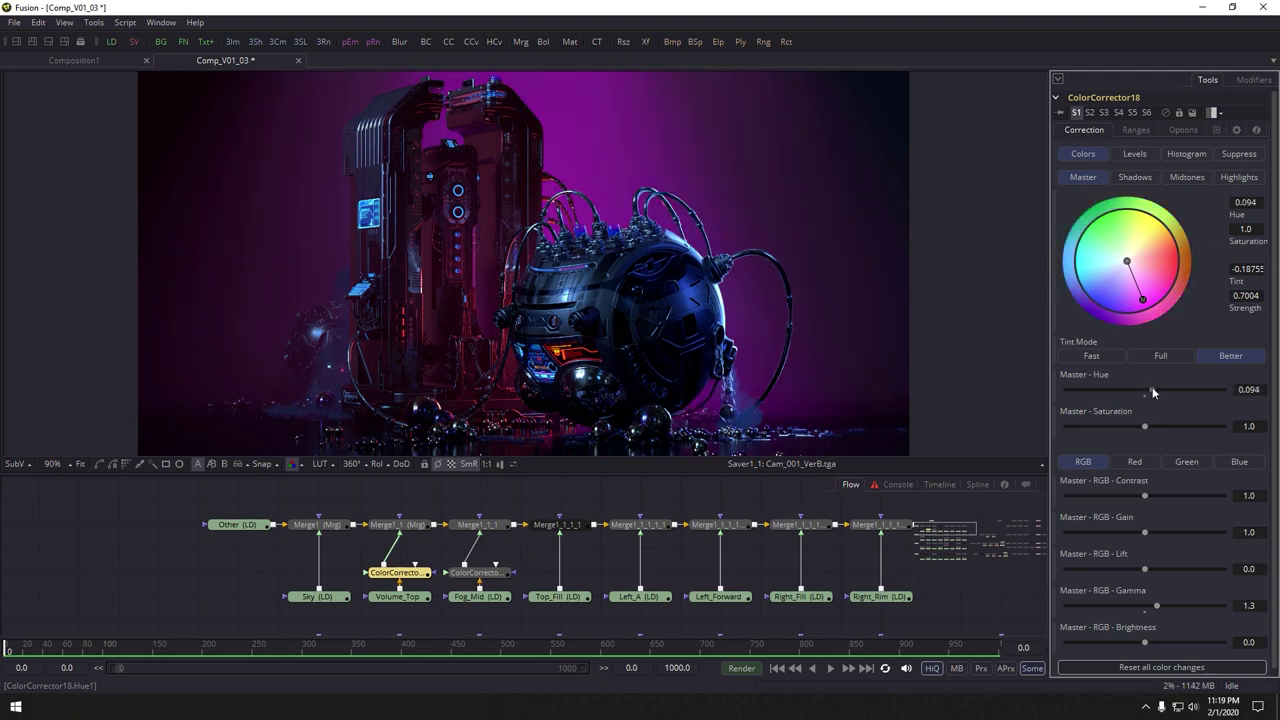
pyautogui.doubleClick(1152, 389)
pyautogui.moveTo(1145, 426); pyautogui.dragTo(1172, 427)
# Toggle pass-through on the Sky merge to compare the image with and without the sky light
pyautogui.click(338, 530)
pyautogui.hotkey('ctrl', 'p')
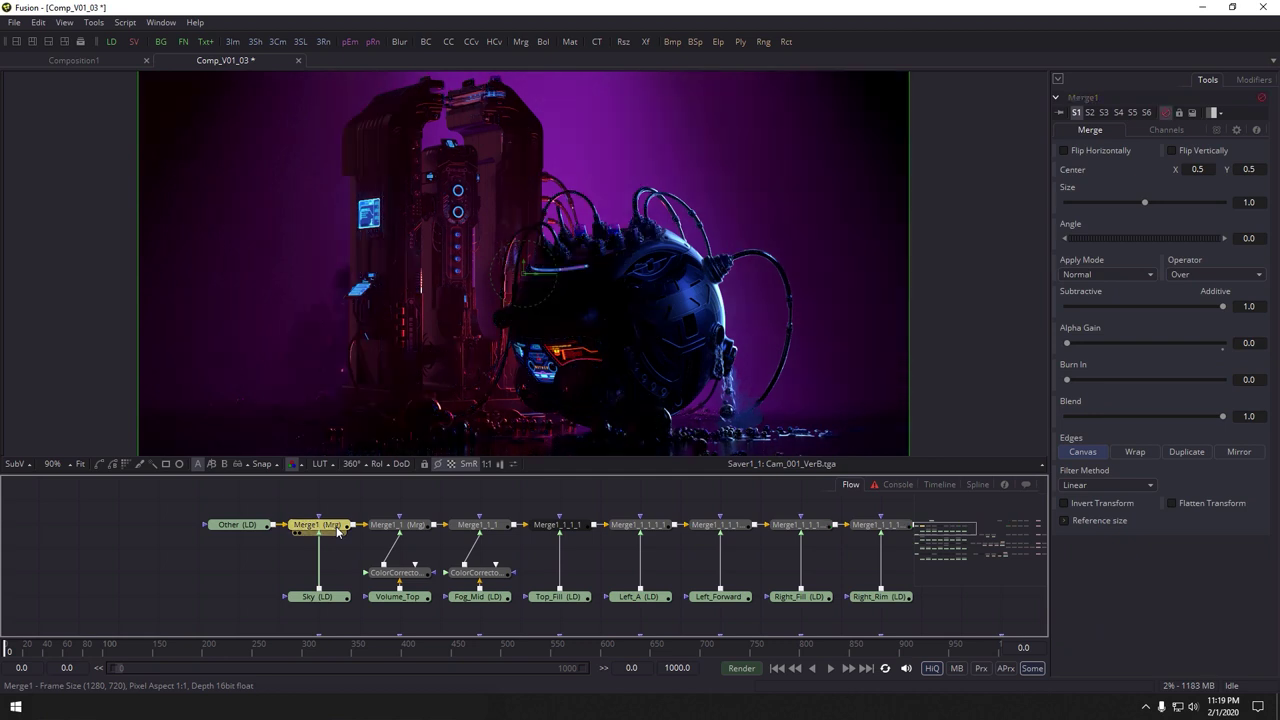
pyautogui.hotkey('ctrl', 'p')
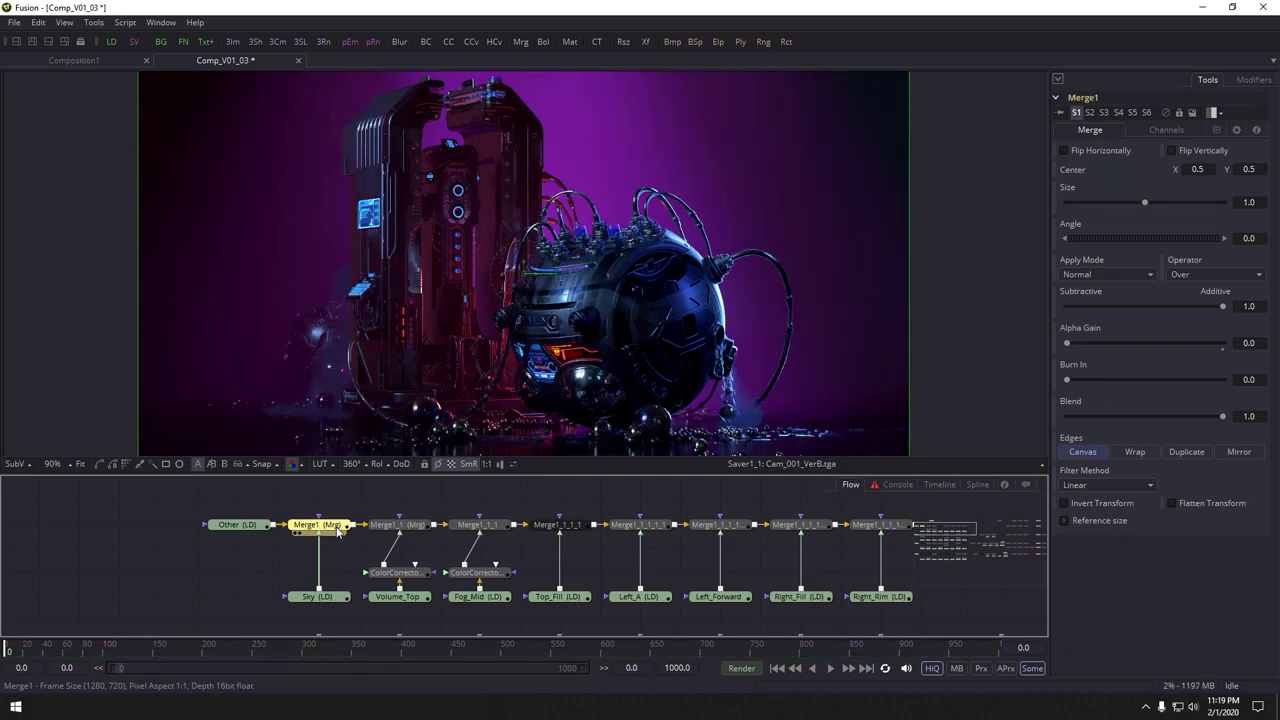
# Insert a Color Corrector between the Sky loader and its merge, and set its master RGB gain to 0.6
pyautogui.moveTo(468, 51); pyautogui.dragTo(318, 572)
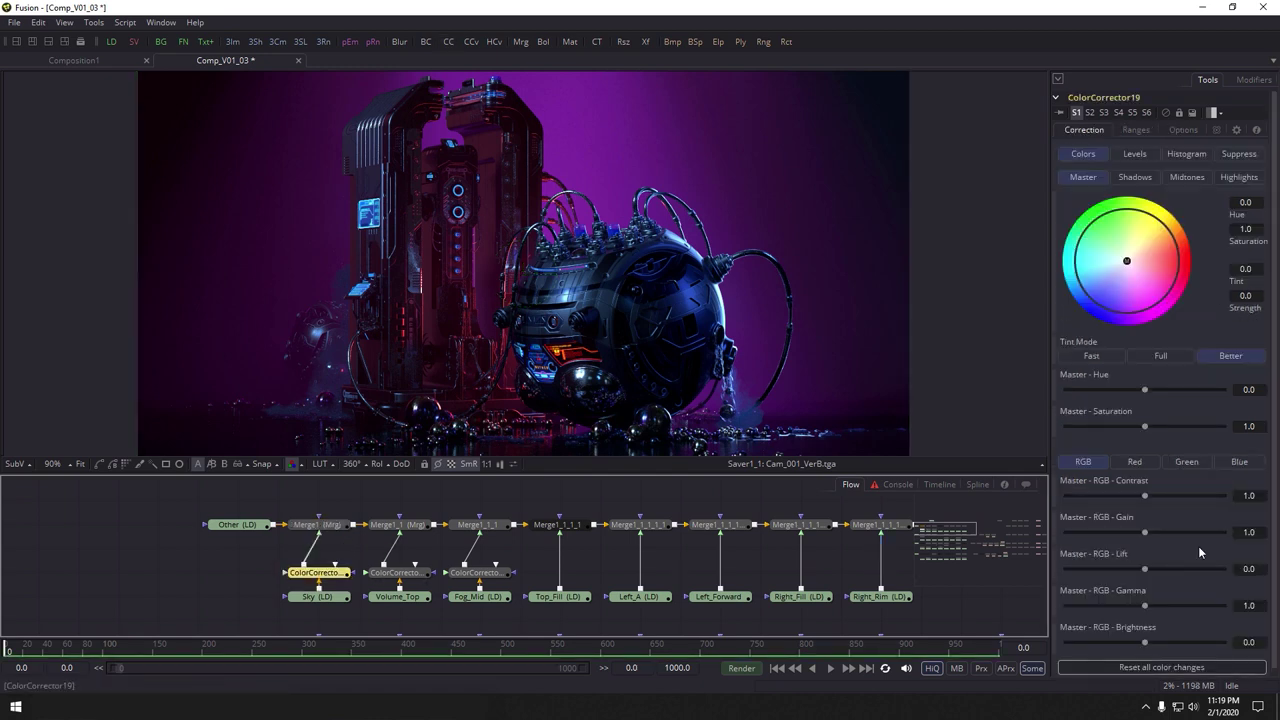
pyautogui.moveTo(1254, 533); pyautogui.dragTo(1222, 535)
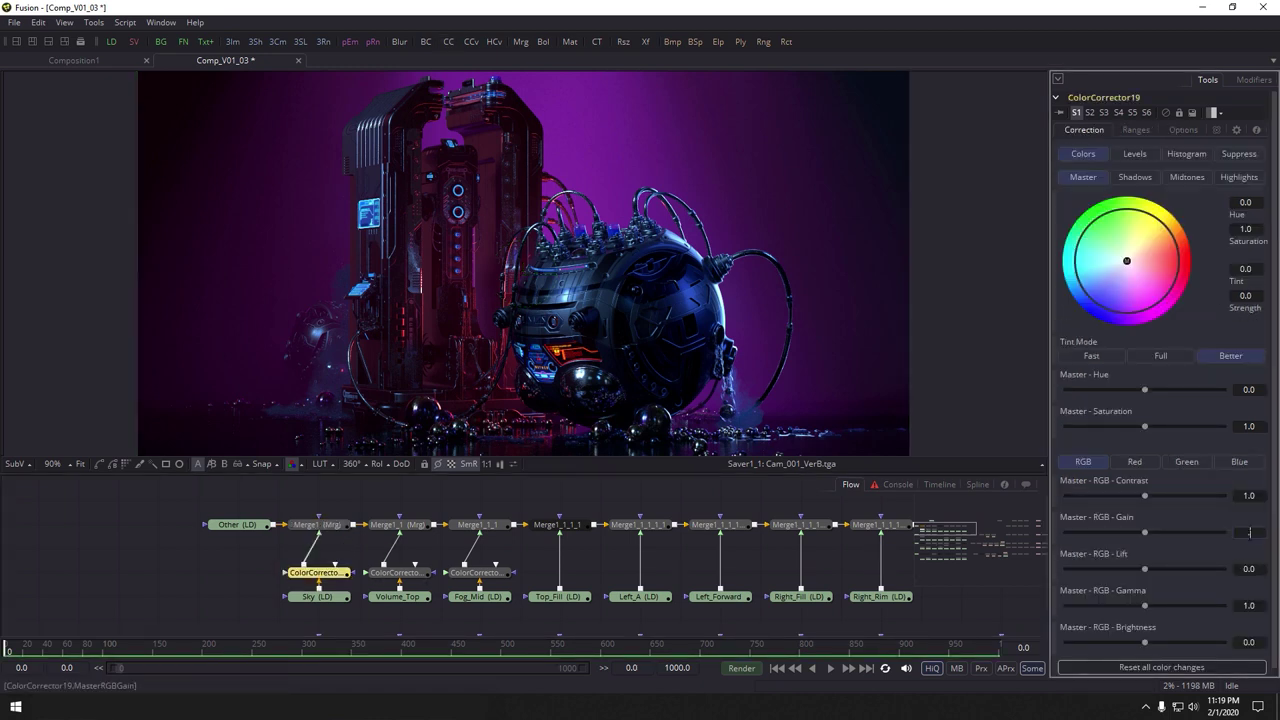
pyautogui.write('0.6')
pyautogui.press('Tab')
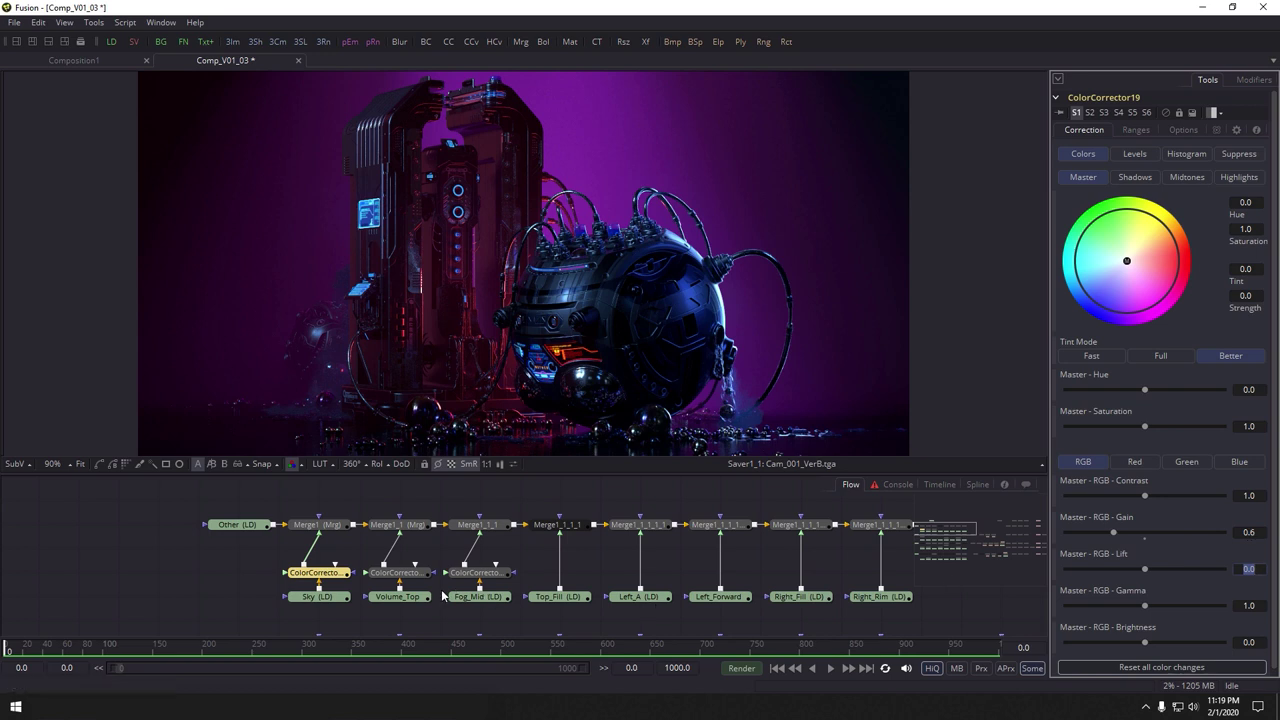
pyautogui.click(327, 573)
# Compare the Cam_001_VerA.tga and Cam_001_VerB.tga savers alternately in the viewer, ending on Cam_001_VerB.tga
pyautogui.scroll(-3, 477, 552)
pyautogui.moveTo(868, 558); pyautogui.dragTo(383, 570)
pyautogui.moveTo(523, 563); pyautogui.dragTo(716, 562)
pyautogui.moveTo(283, 563); pyautogui.dragTo(382, 562)
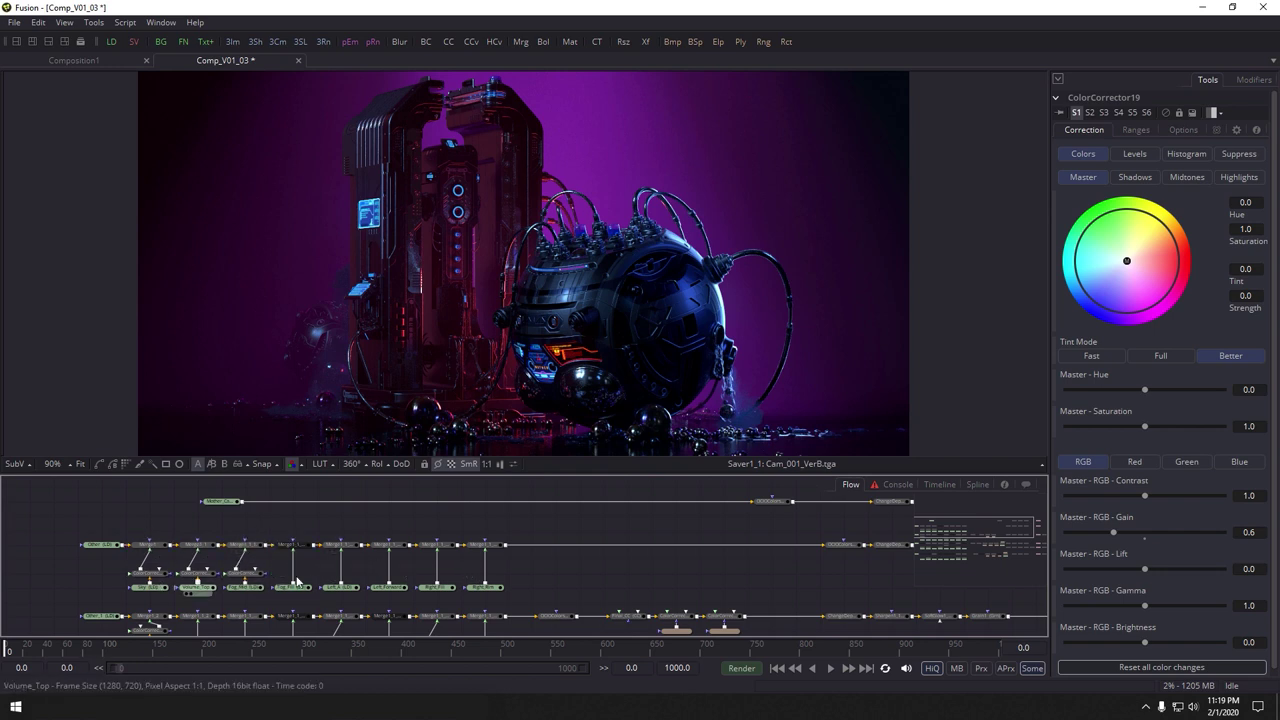
pyautogui.hscroll(5, 594, 572)
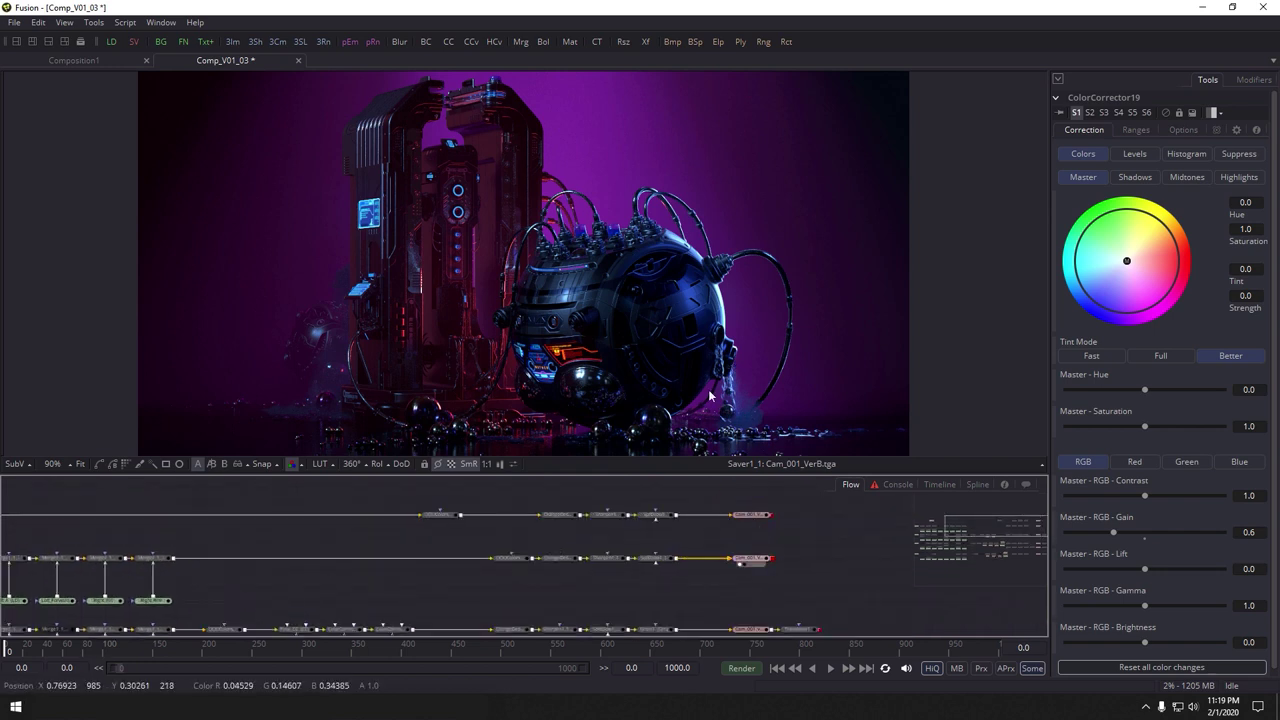
pyautogui.click(748, 522)
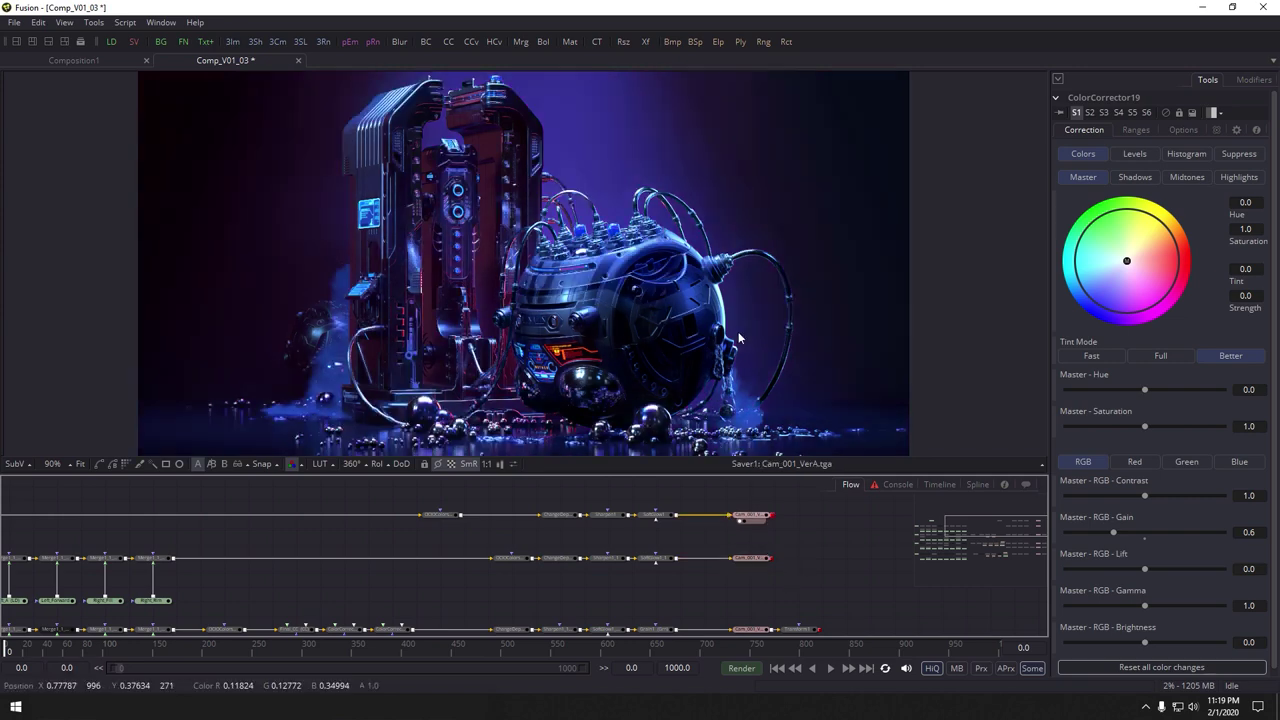
pyautogui.click(741, 515)
pyautogui.click(741, 591)
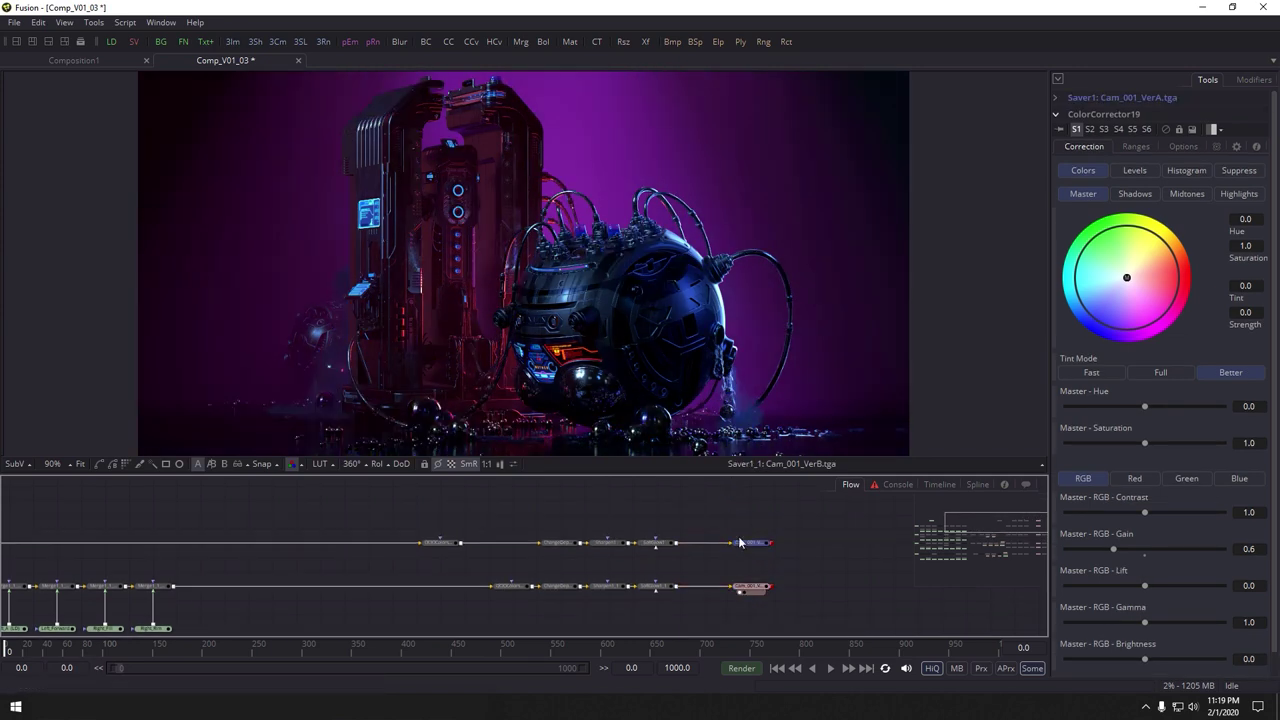
pyautogui.click(741, 549)
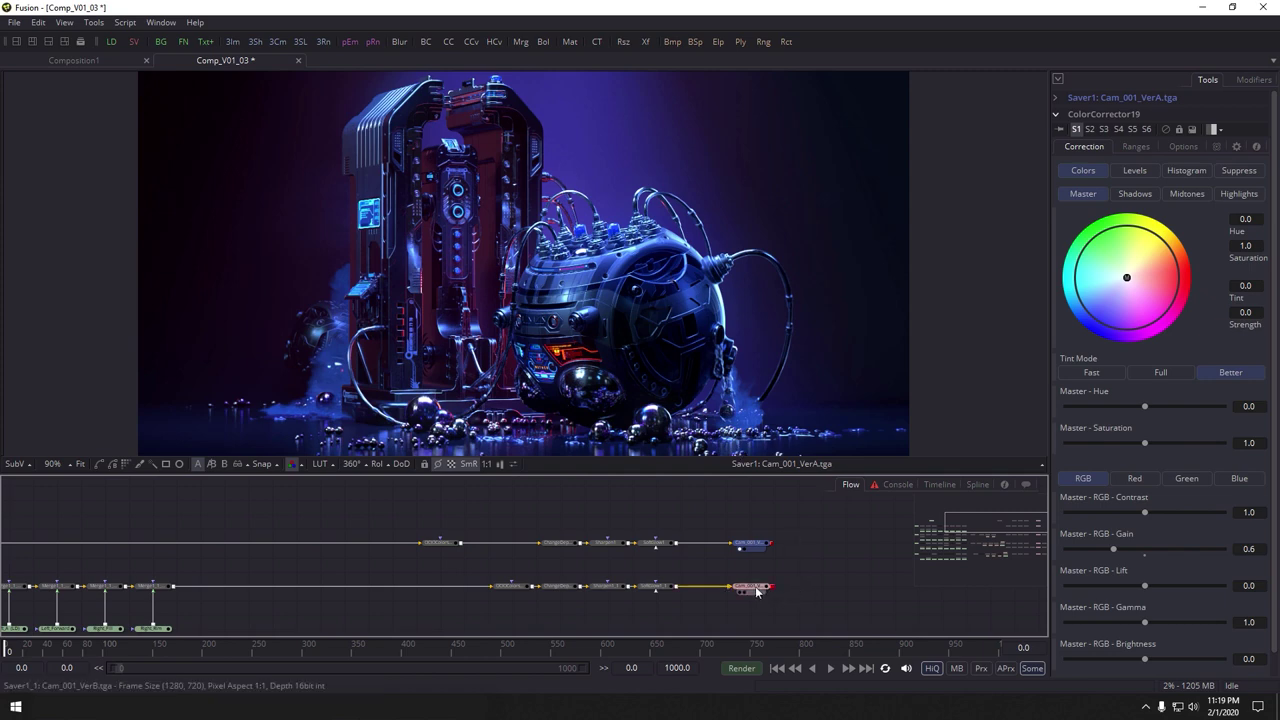
pyautogui.click(741, 592)
# Examine the layout of the parallel flow branches, from the light-pass loaders and merges through to the savers
pyautogui.moveTo(563, 558); pyautogui.dragTo(608, 518)
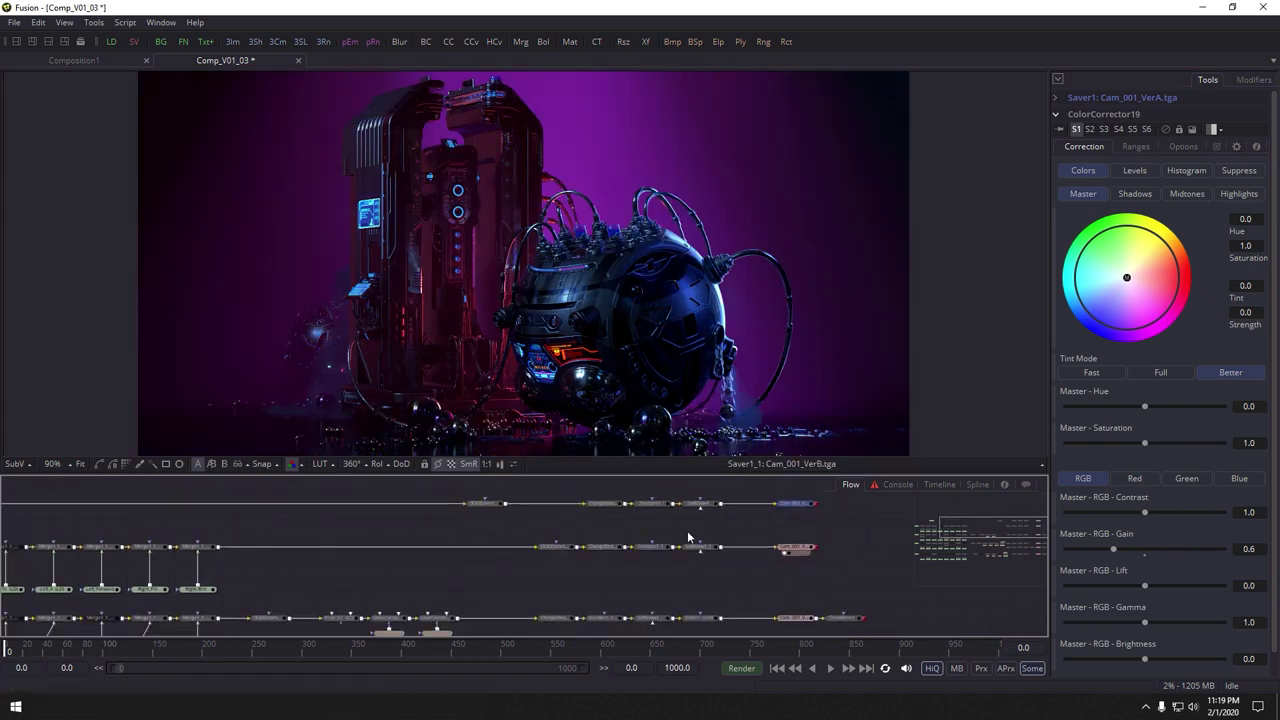
pyautogui.moveTo(622, 578); pyautogui.dragTo(700, 540)
pyautogui.moveTo(400, 550); pyautogui.dragTo(611, 557)
pyautogui.scroll(-1, 610, 557)
pyautogui.moveTo(342, 546); pyautogui.dragTo(195, 547)
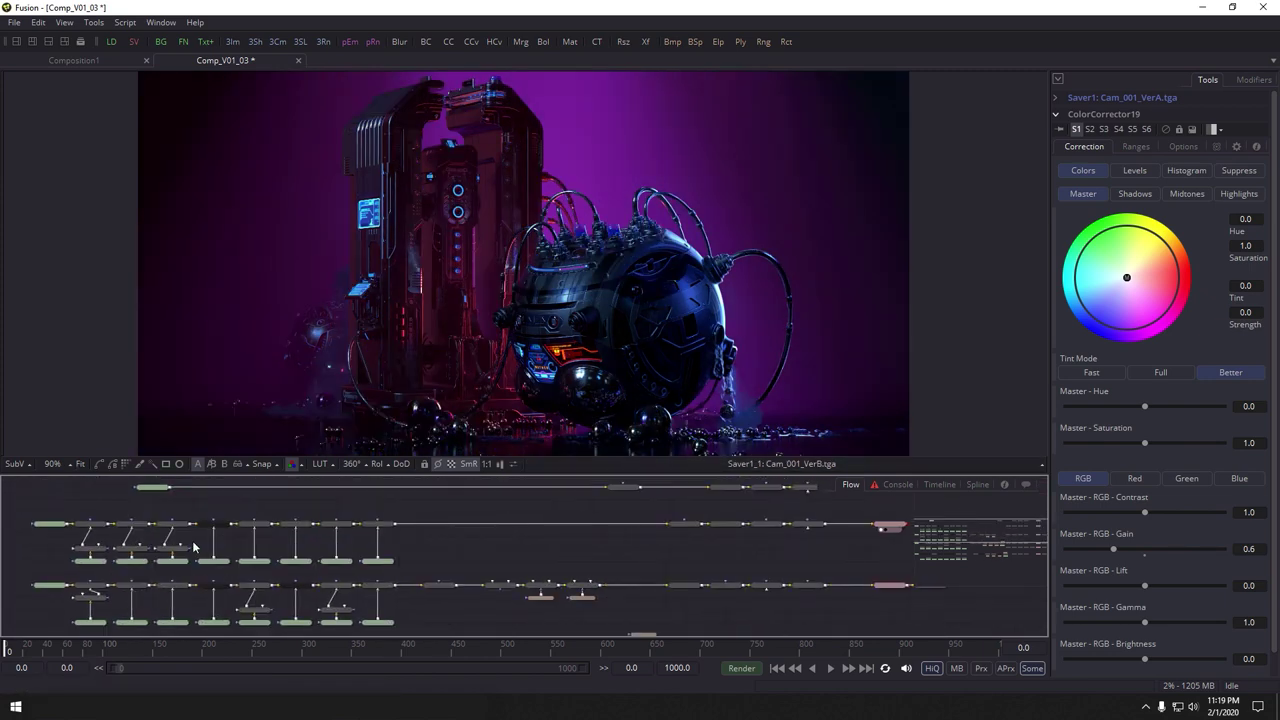
pyautogui.scroll(-2, 518, 547)
pyautogui.scroll(2, 795, 558)
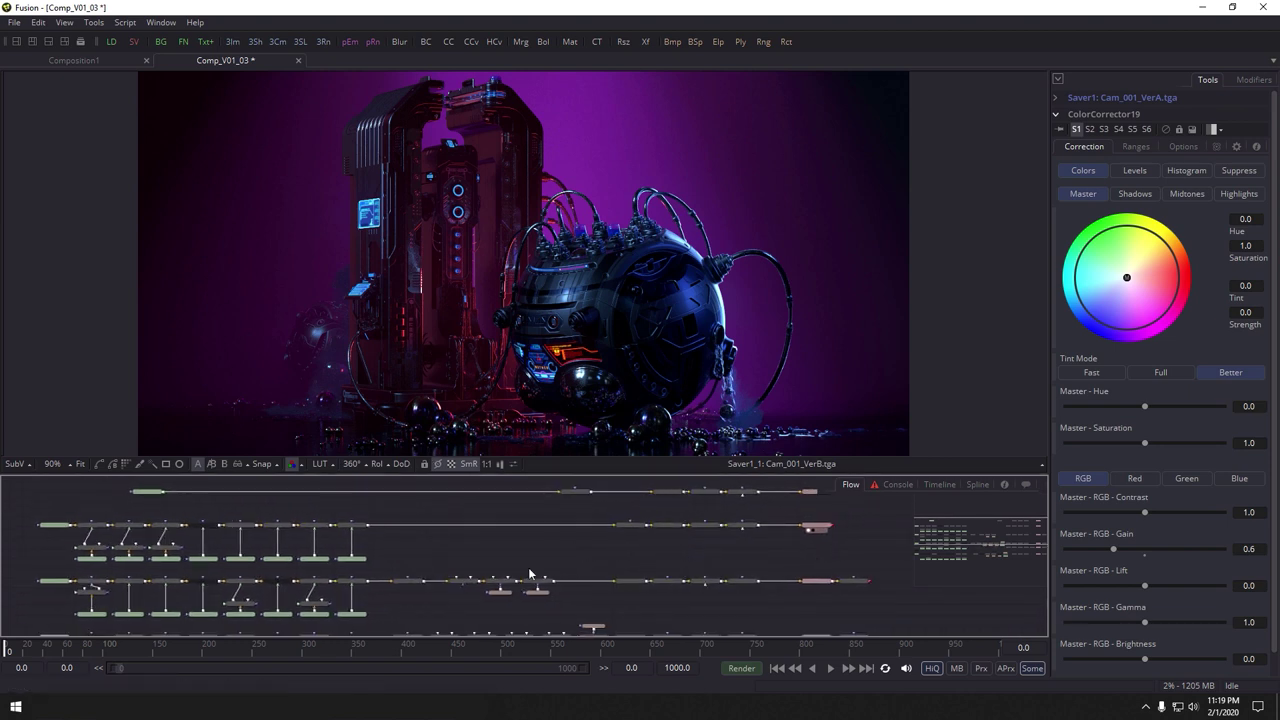
pyautogui.scroll(1, 680, 549)
pyautogui.moveTo(744, 558)
pyautogui.mouseDown()
pyautogui.moveTo(677, 549)
pyautogui.moveTo(743, 566)
pyautogui.mouseUp()
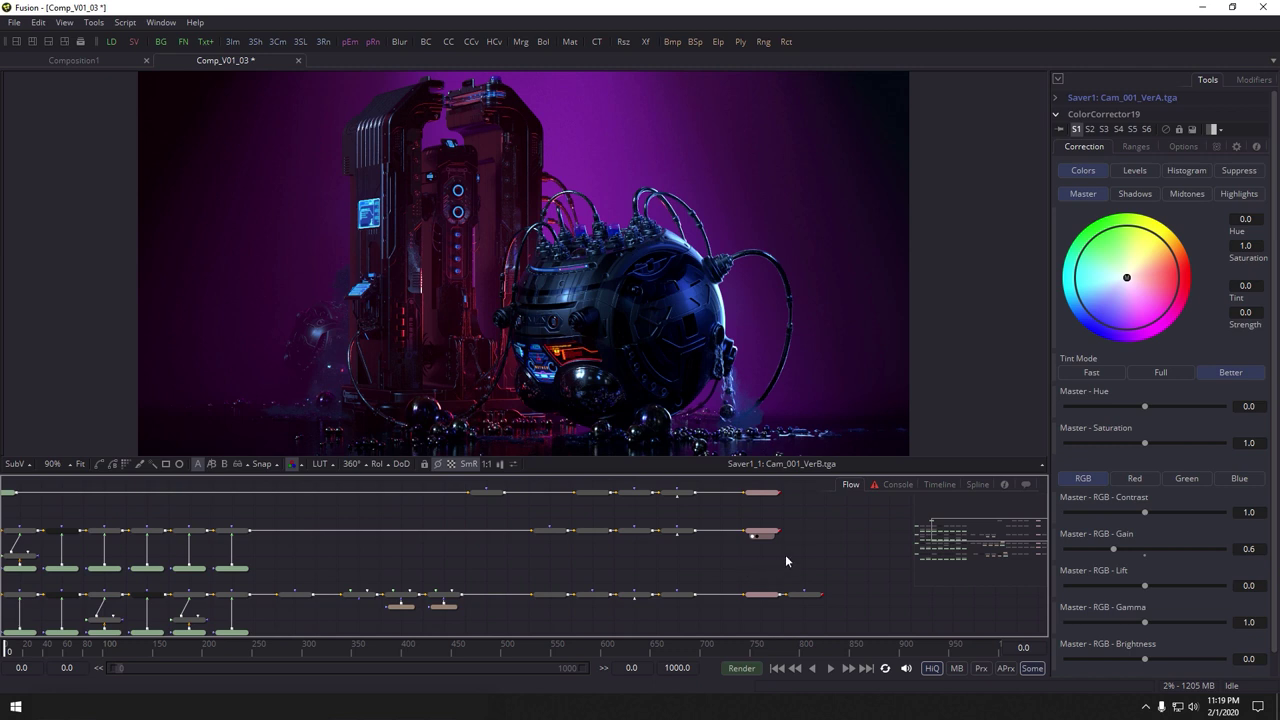
pyautogui.scroll(2, 800, 548)
pyautogui.scroll(-3, 796, 555)
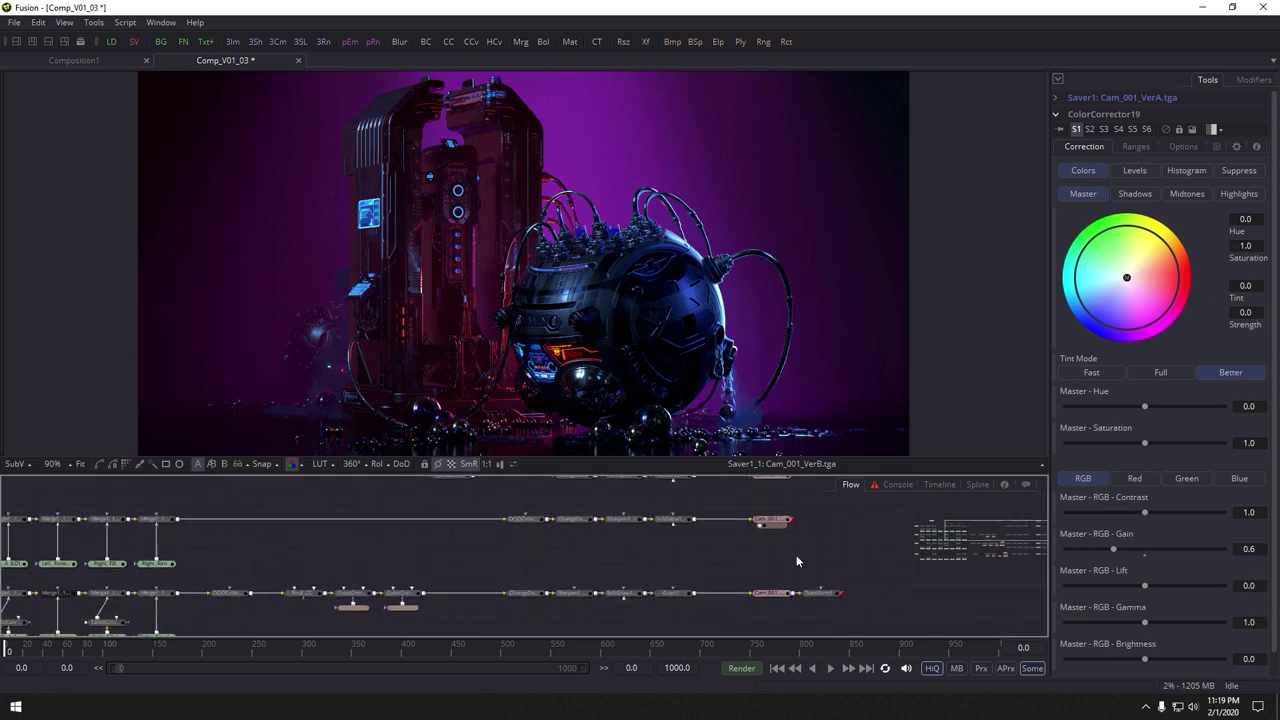
pyautogui.moveTo(703, 539); pyautogui.dragTo(758, 564)
pyautogui.scroll(-1, 746, 565)
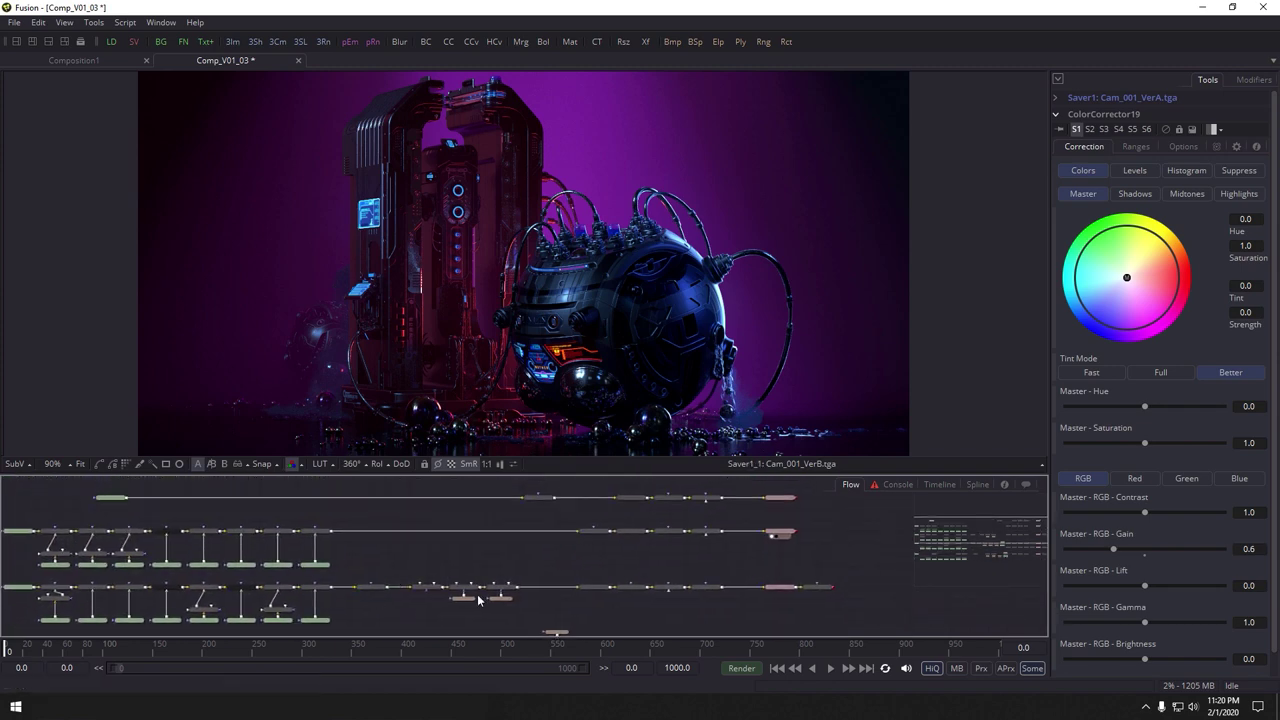
pyautogui.moveTo(640, 592); pyautogui.dragTo(638, 587)
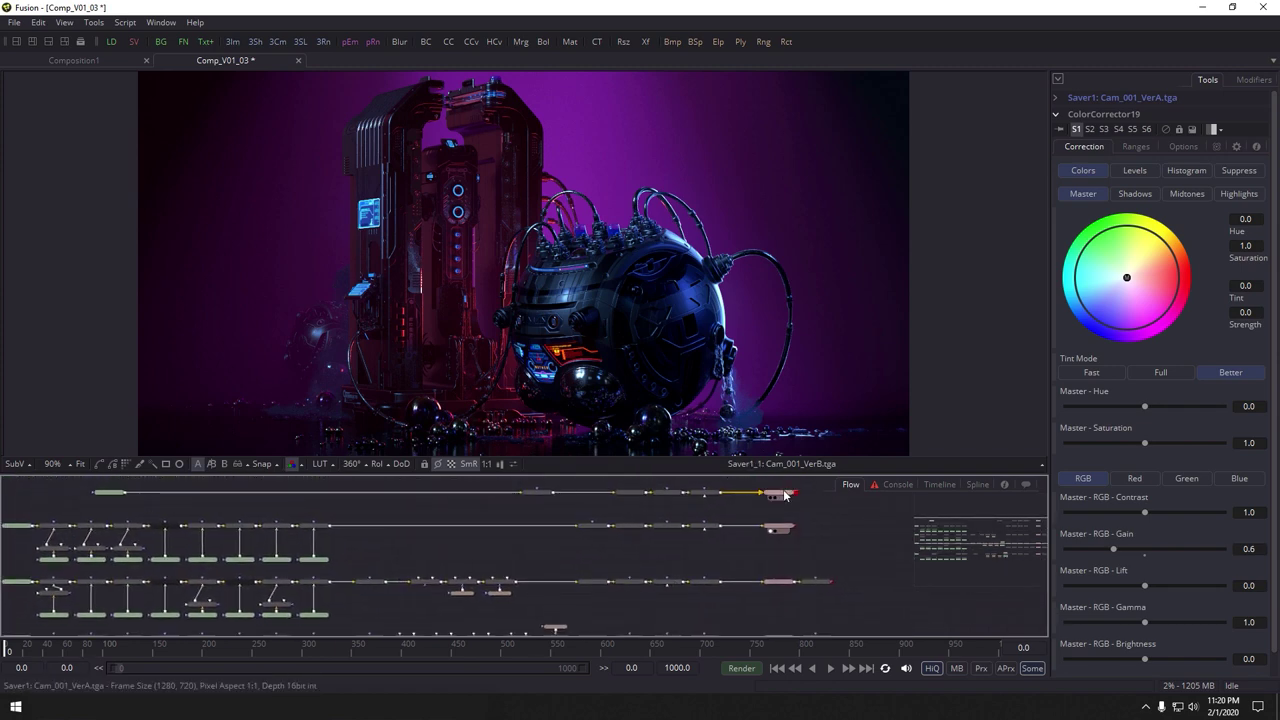
# View the Cam_001_VerA.tga saver and the two Cam_001_VerB.tga savers in turn to compare the first three branches
pyautogui.click(771, 498)
pyautogui.click(778, 526)
pyautogui.press('1')
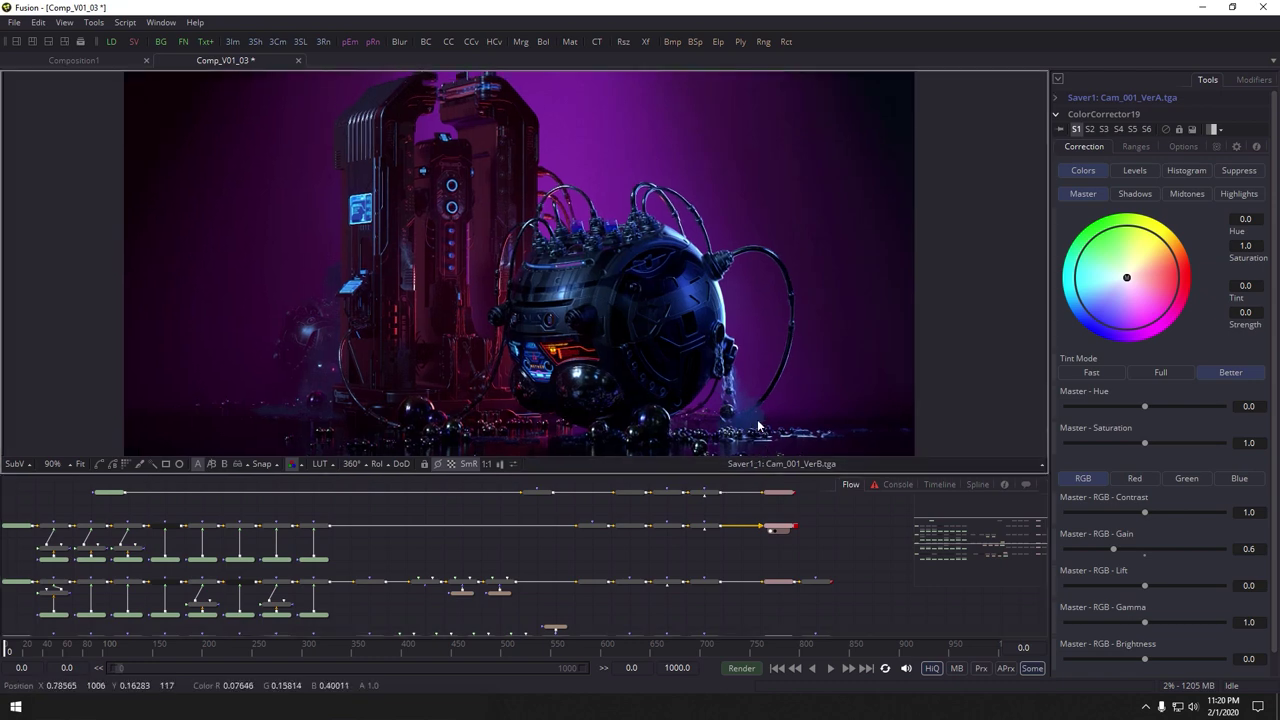
pyautogui.click(783, 590)
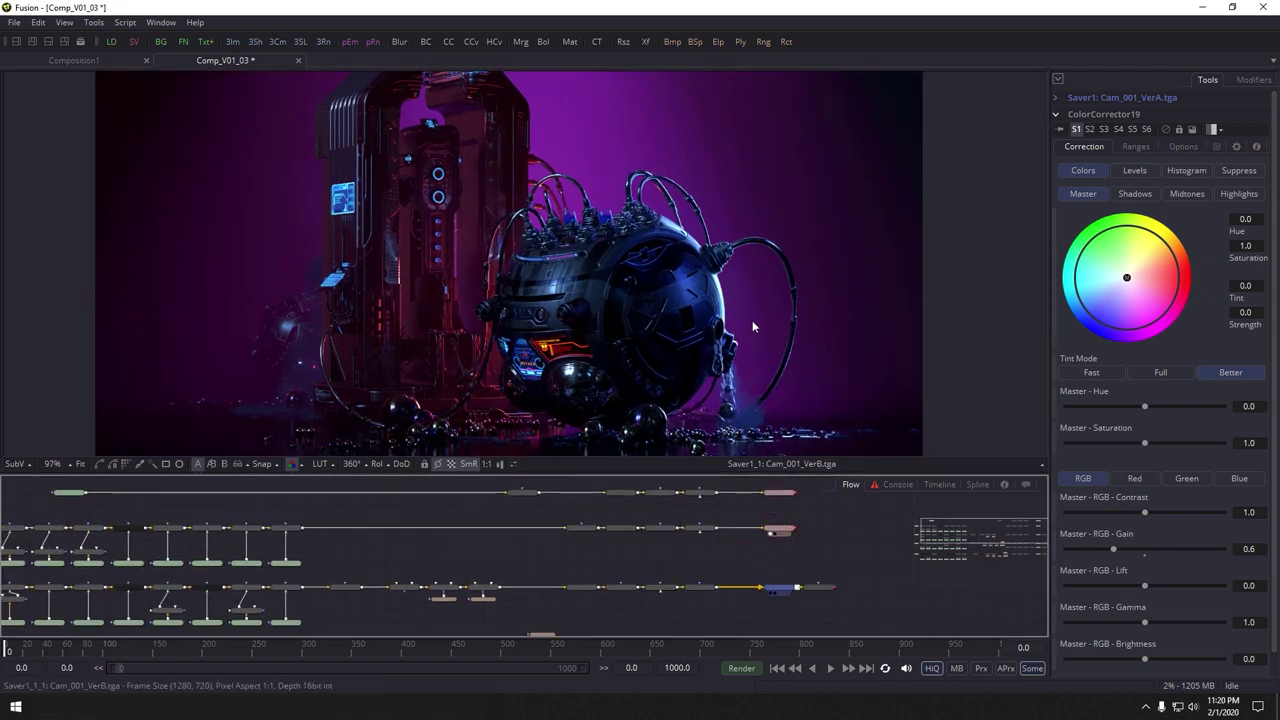
pyautogui.press('1')
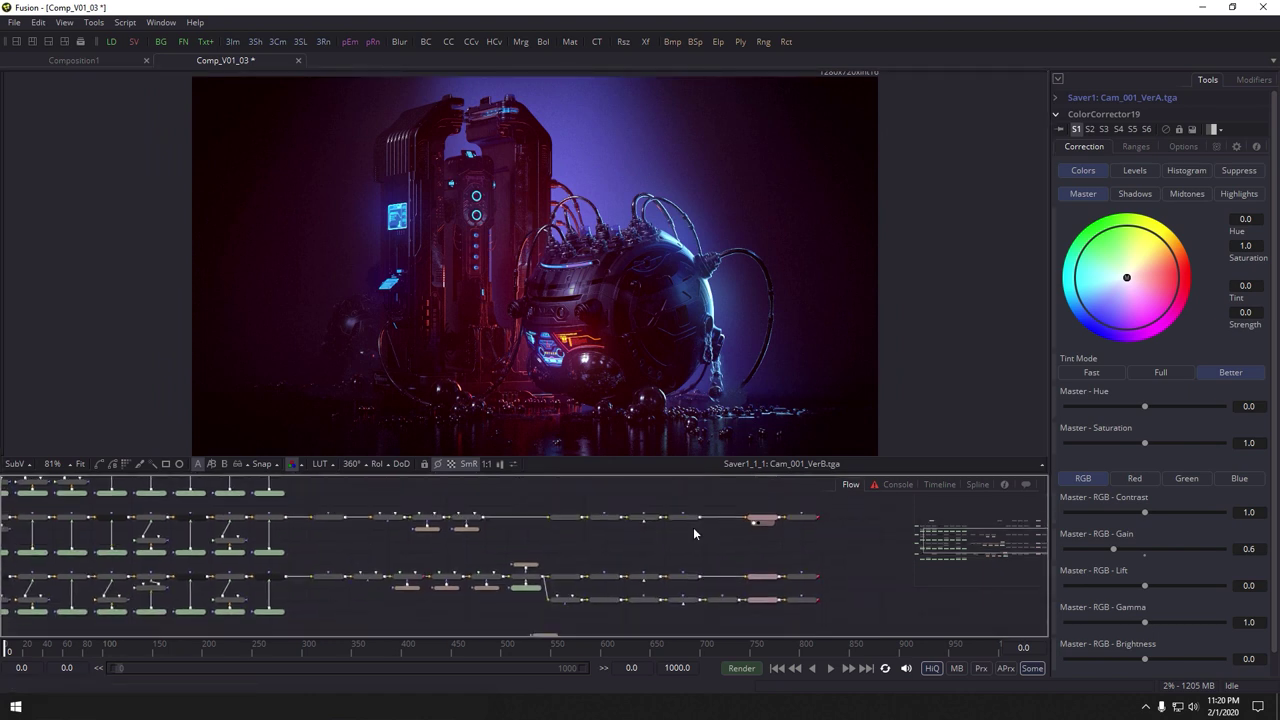
# View the Cam_001_VerC.tga, Cam_001_VerD.tga and Cam_001_VerE.tga savers in turn to compare the remaining versions
pyautogui.moveTo(766, 587); pyautogui.dragTo(736, 318)
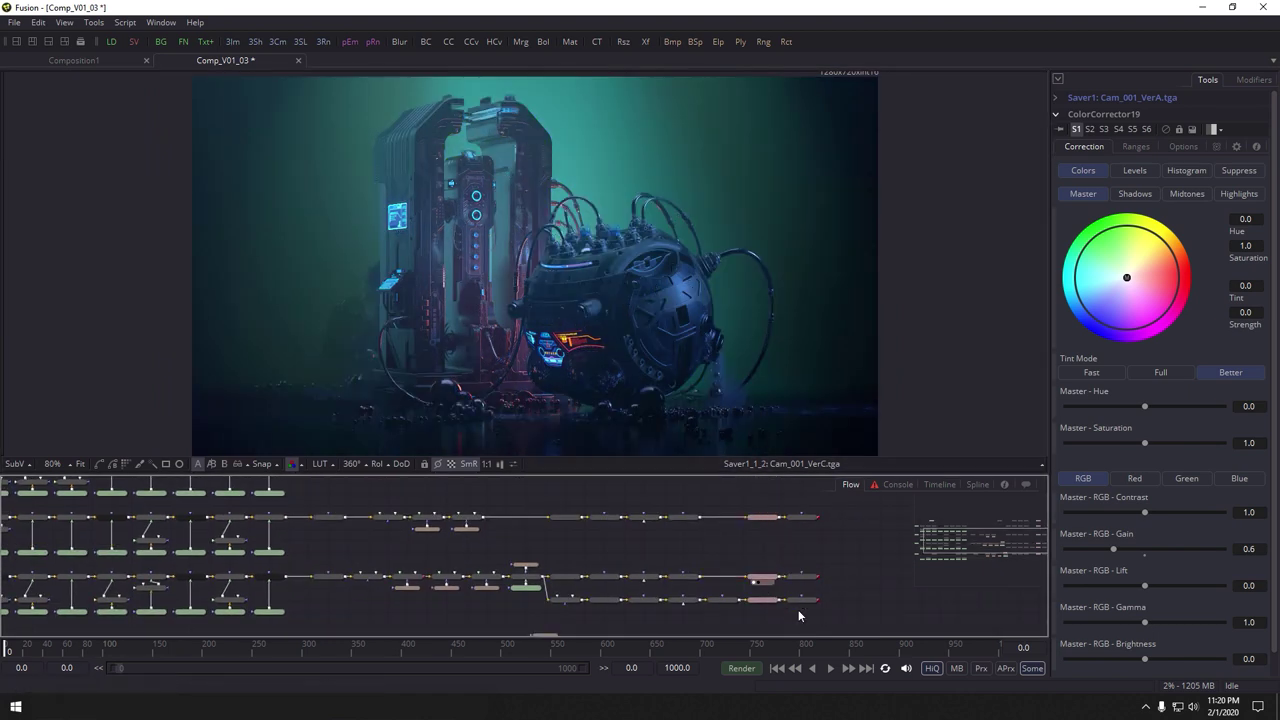
pyautogui.scroll(2, 798, 609)
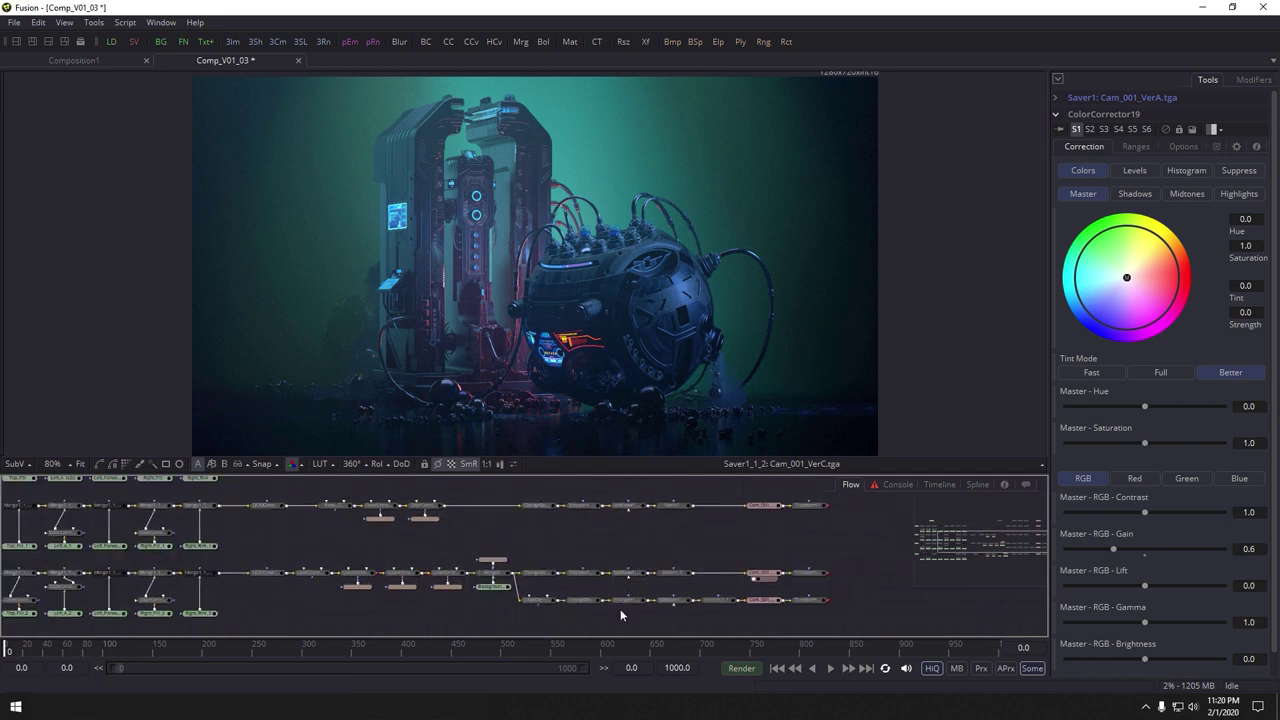
pyautogui.moveTo(768, 601); pyautogui.dragTo(729, 295)
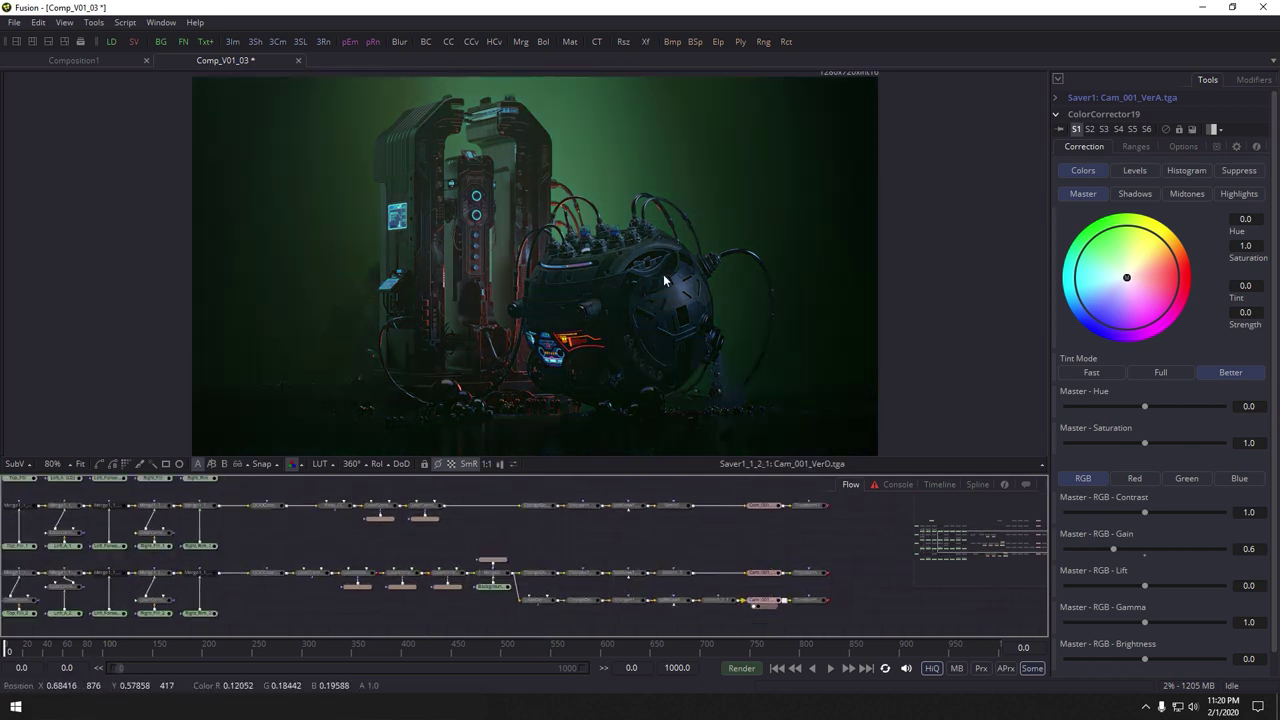
pyautogui.moveTo(770, 600); pyautogui.dragTo(772, 497)
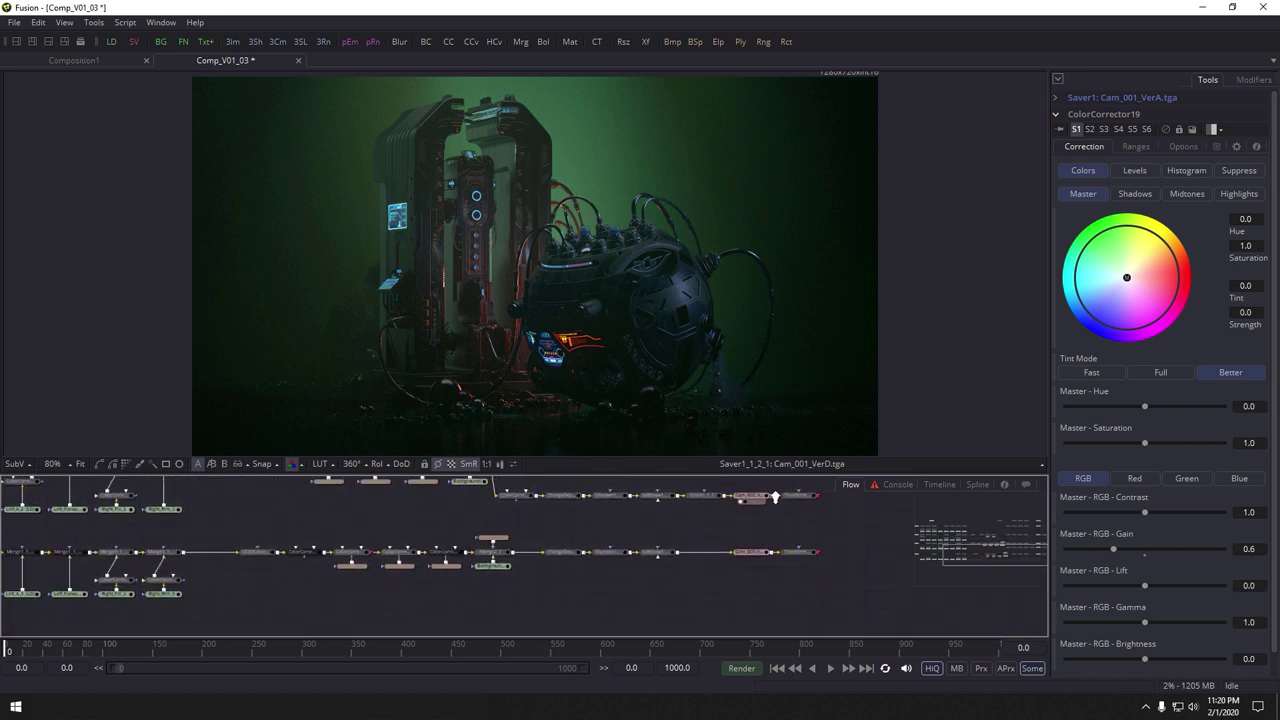
pyautogui.scroll(1, 757, 558)
pyautogui.moveTo(725, 315); pyautogui.dragTo(726, 306)
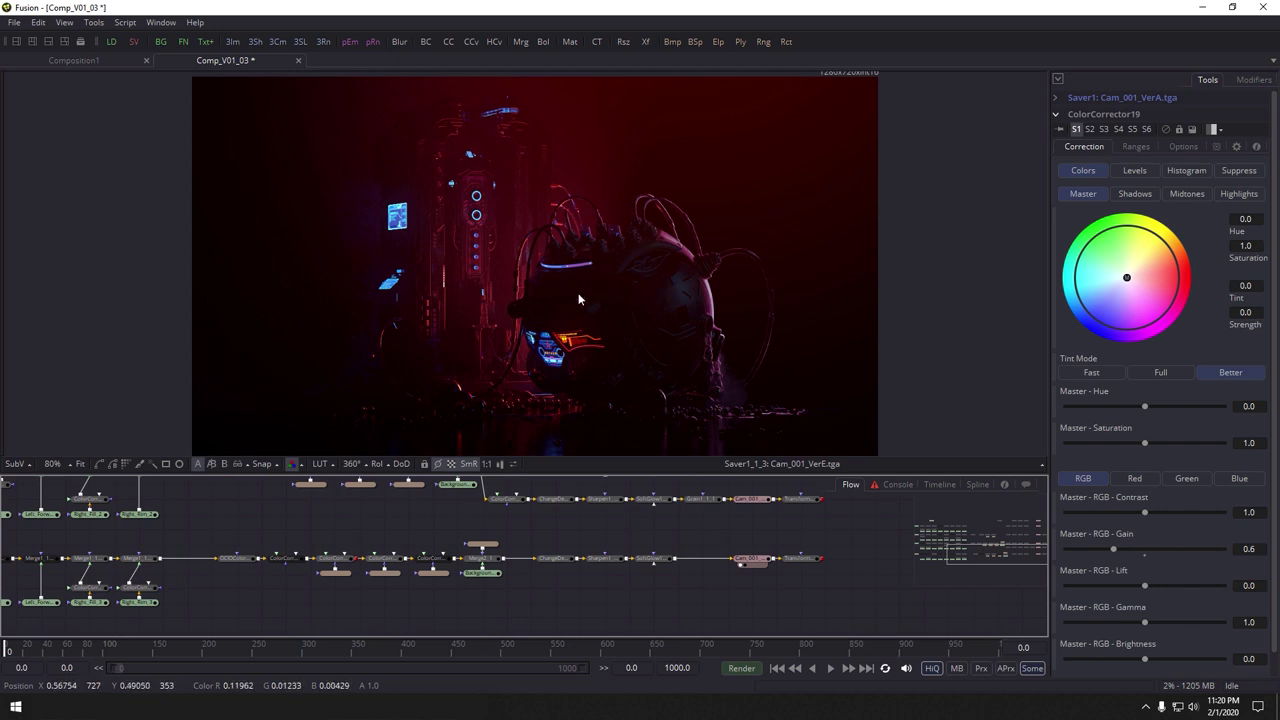
# Inspect the Merge2 settings, and show the Cam_001_VerA.tga saver in the viewer again
pyautogui.moveTo(632, 570); pyautogui.dragTo(720, 576)
pyautogui.scroll(-1, 622, 576)
pyautogui.moveTo(430, 560); pyautogui.dragTo(583, 566)
pyautogui.moveTo(680, 551); pyautogui.dragTo(471, 649)
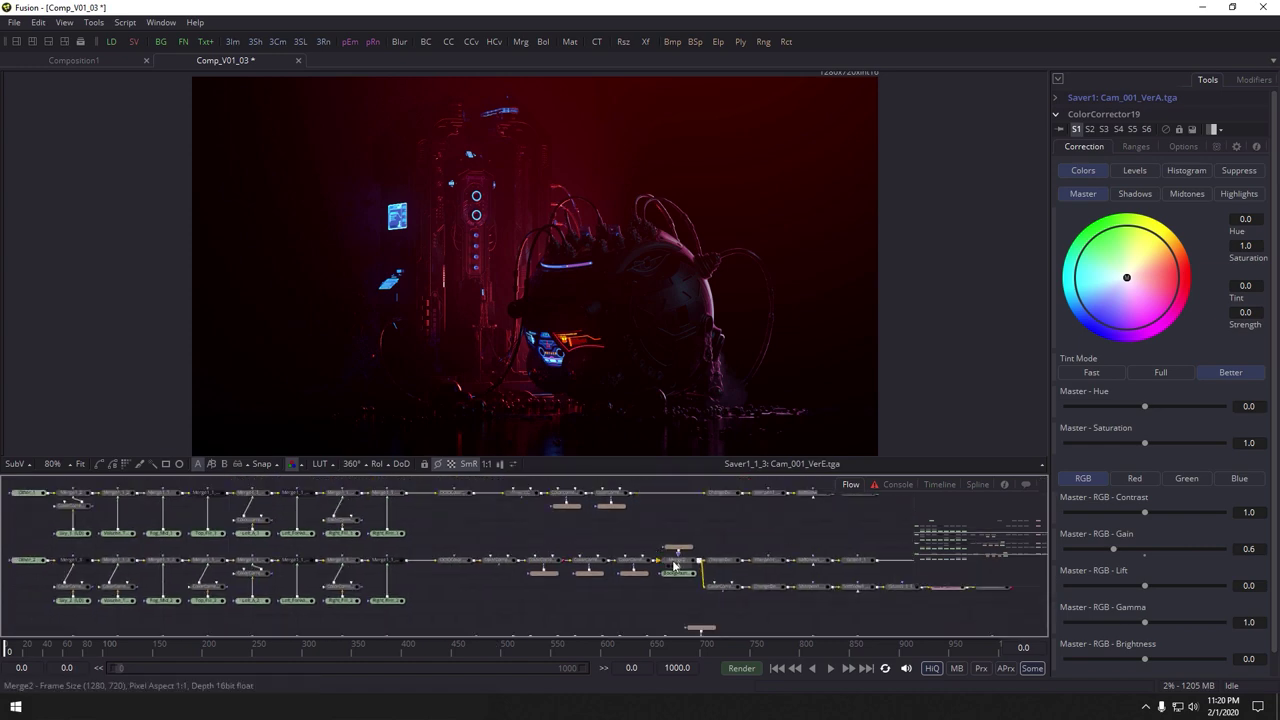
pyautogui.click(676, 562)
pyautogui.scroll(-1, 638, 551)
pyautogui.moveTo(618, 570); pyautogui.dragTo(473, 666)
pyautogui.click(714, 532)
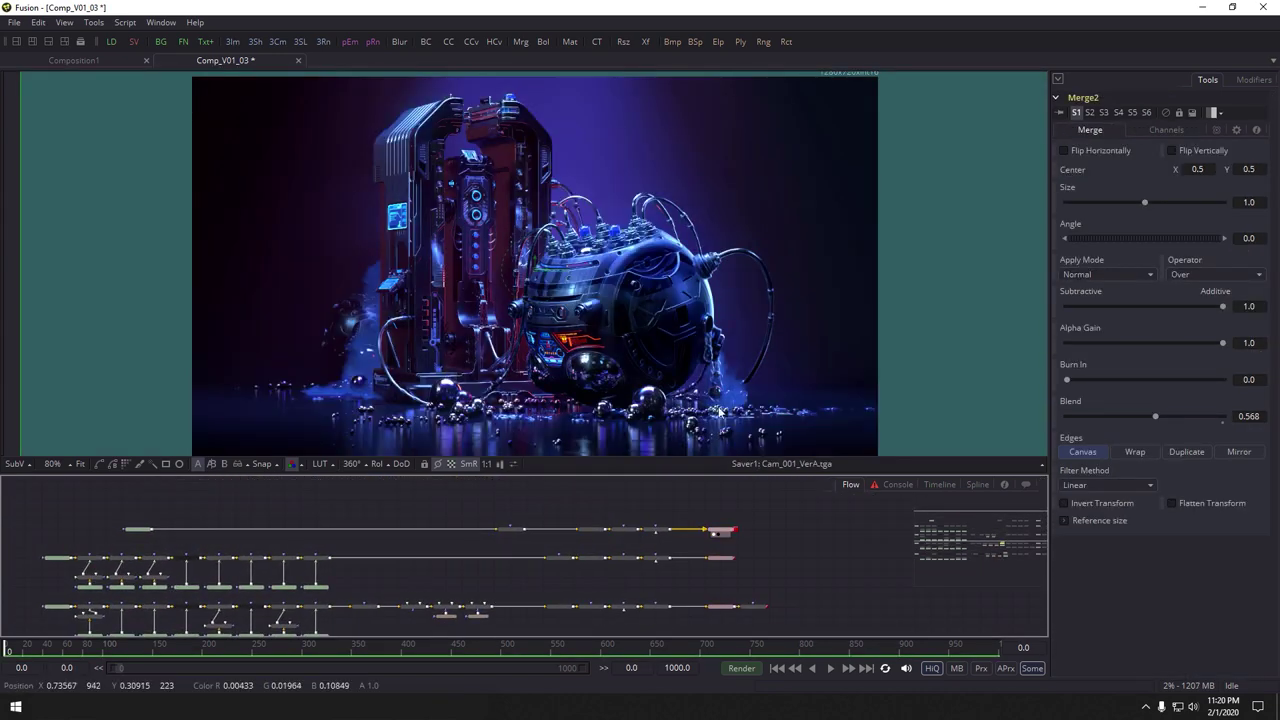
# Examine how the parallel branches are arranged, from their loaders and merges to their savers
pyautogui.click(825, 602)
pyautogui.moveTo(707, 581); pyautogui.dragTo(738, 509)
pyautogui.moveTo(708, 578); pyautogui.dragTo(716, 578)
pyautogui.scroll(1, 700, 576)
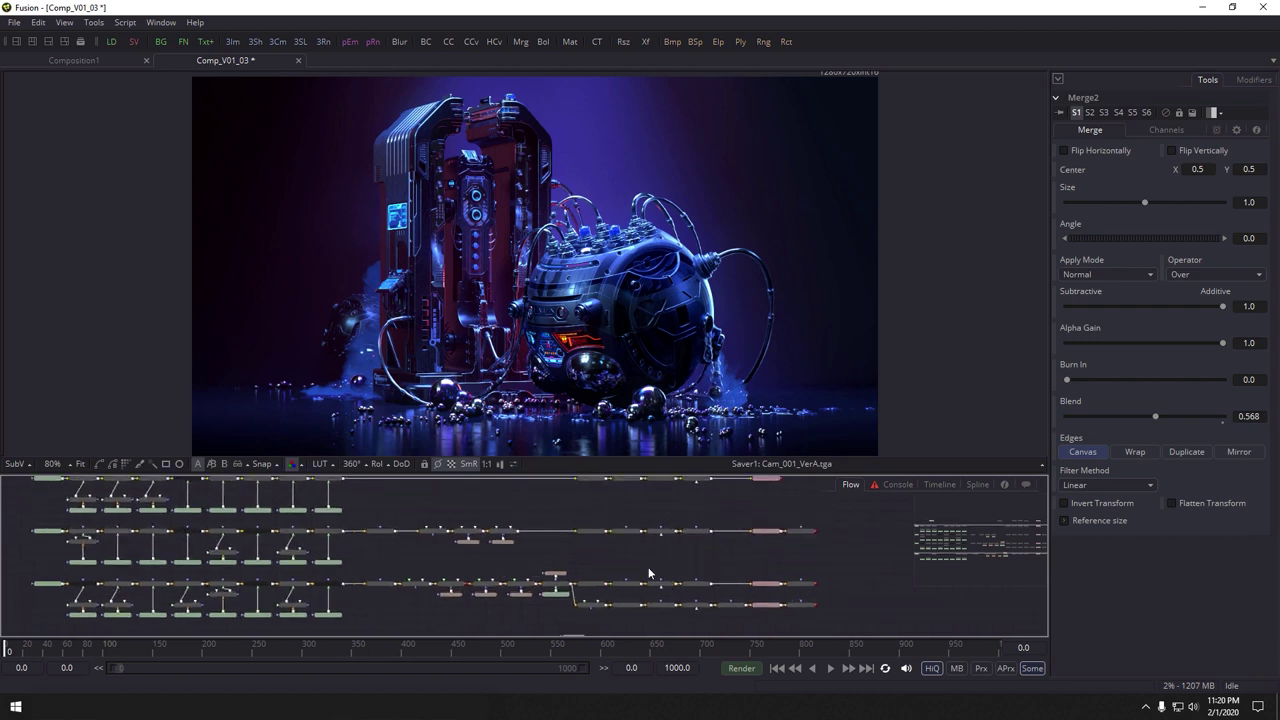
pyautogui.moveTo(581, 520); pyautogui.dragTo(615, 570)
pyautogui.moveTo(667, 577); pyautogui.dragTo(663, 576)
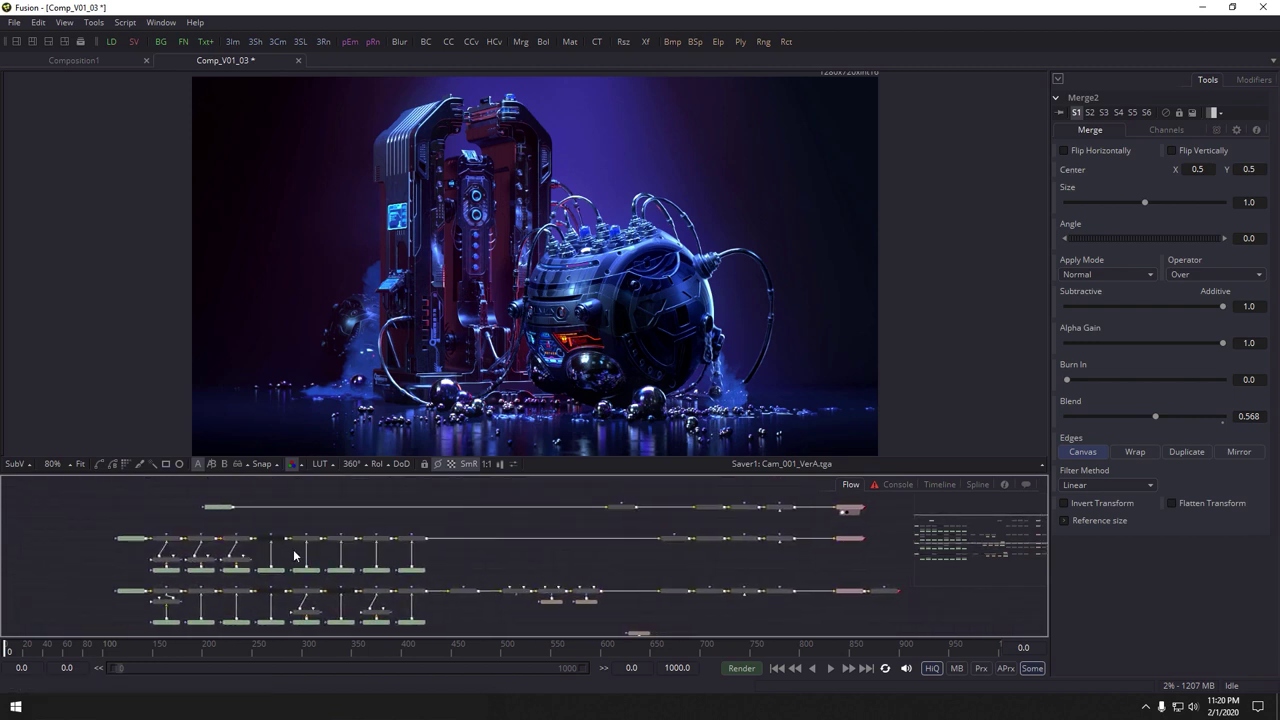
pyautogui.moveTo(369, 538); pyautogui.dragTo(397, 544)
pyautogui.scroll(-2, 397, 543)
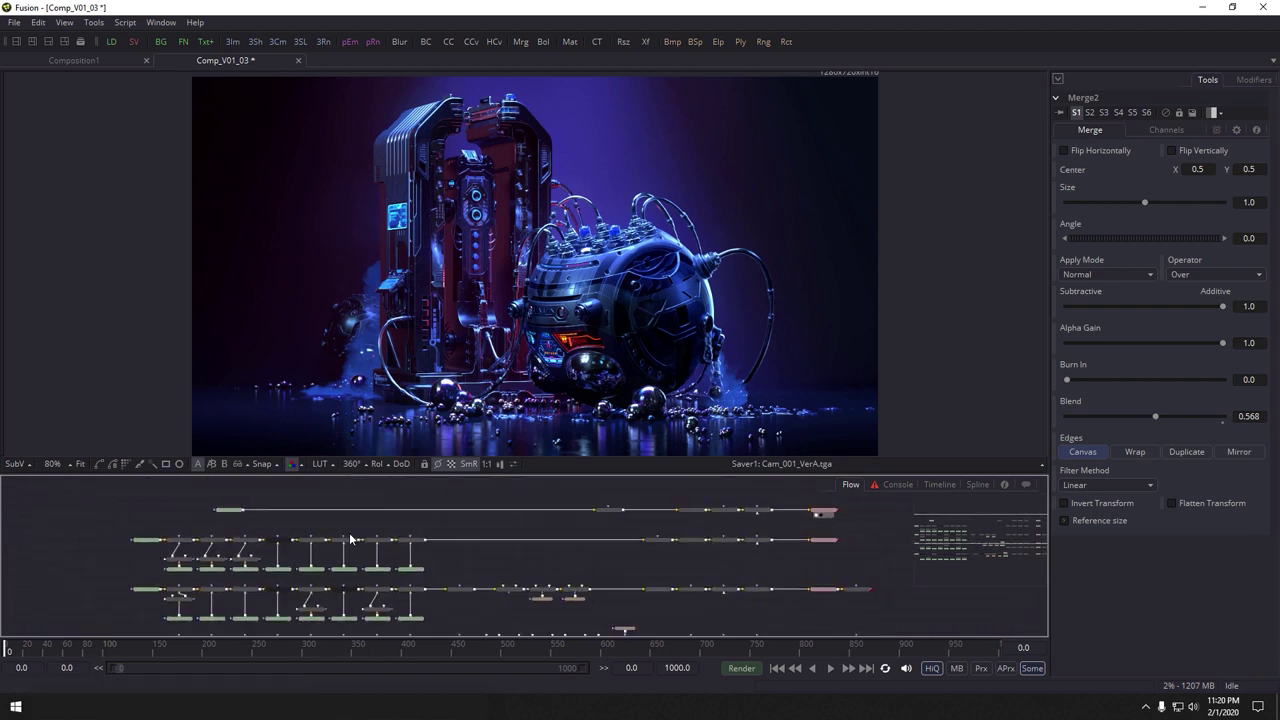
# Duplicate the entire Cam_001_VerB.tga light-pass branch and place the copy beneath the lowest existing branch
pyautogui.moveTo(826, 581); pyautogui.dragTo(118, 543)
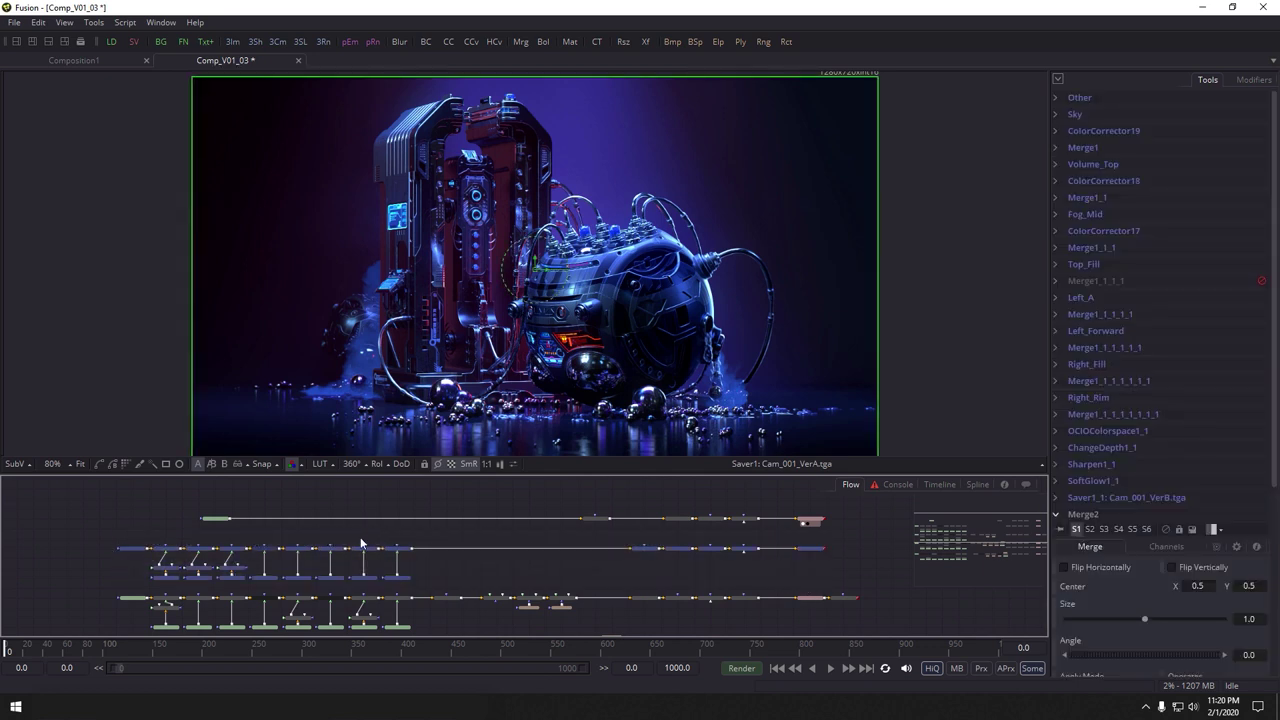
pyautogui.scroll(-5, 476, 572)
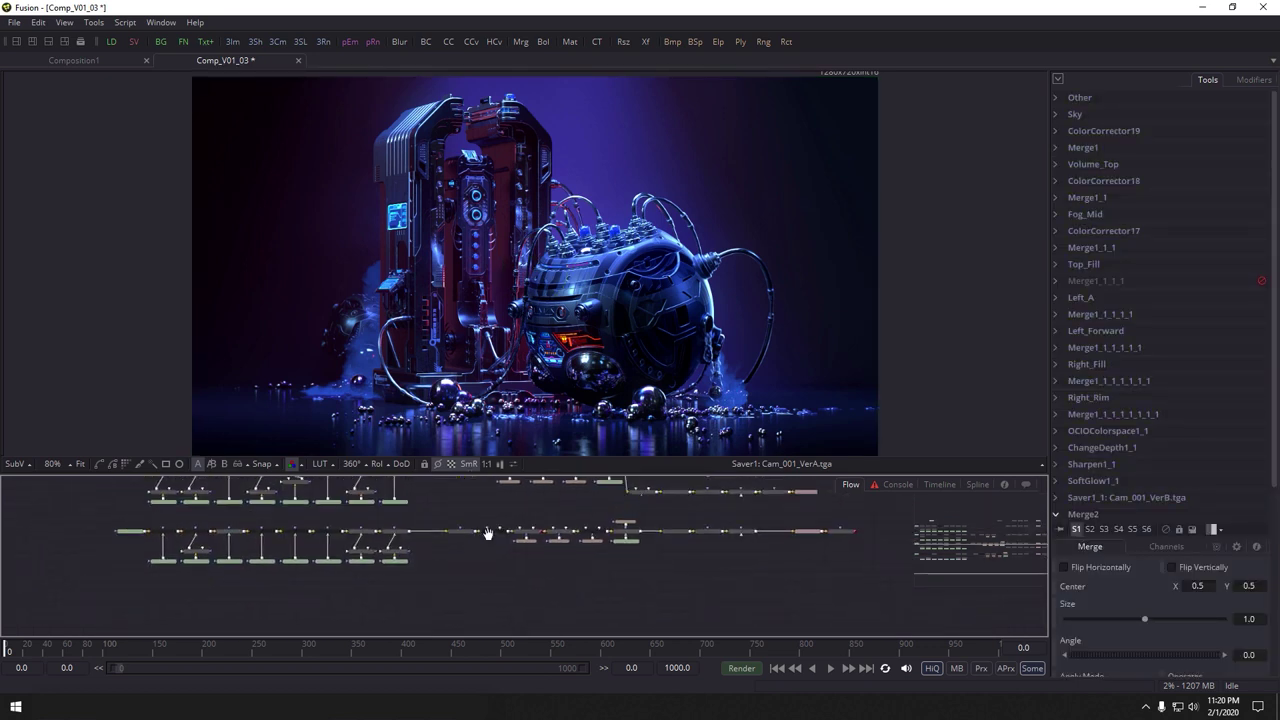
pyautogui.scroll(5, 501, 524)
pyautogui.moveTo(842, 561)
pyautogui.mouseDown()
pyautogui.moveTo(106, 528)
pyautogui.moveTo(304, 560)
pyautogui.moveTo(838, 573)
pyautogui.mouseUp()
pyautogui.scroll(-6, 614, 569)
pyautogui.click(539, 560)
pyautogui.hotkey('ctrl', 'v')
pyautogui.scroll(2, 522, 575)
pyautogui.moveTo(530, 605); pyautogui.dragTo(439, 569)
pyautogui.hscroll(3, 670, 577)
pyautogui.click(758, 572)
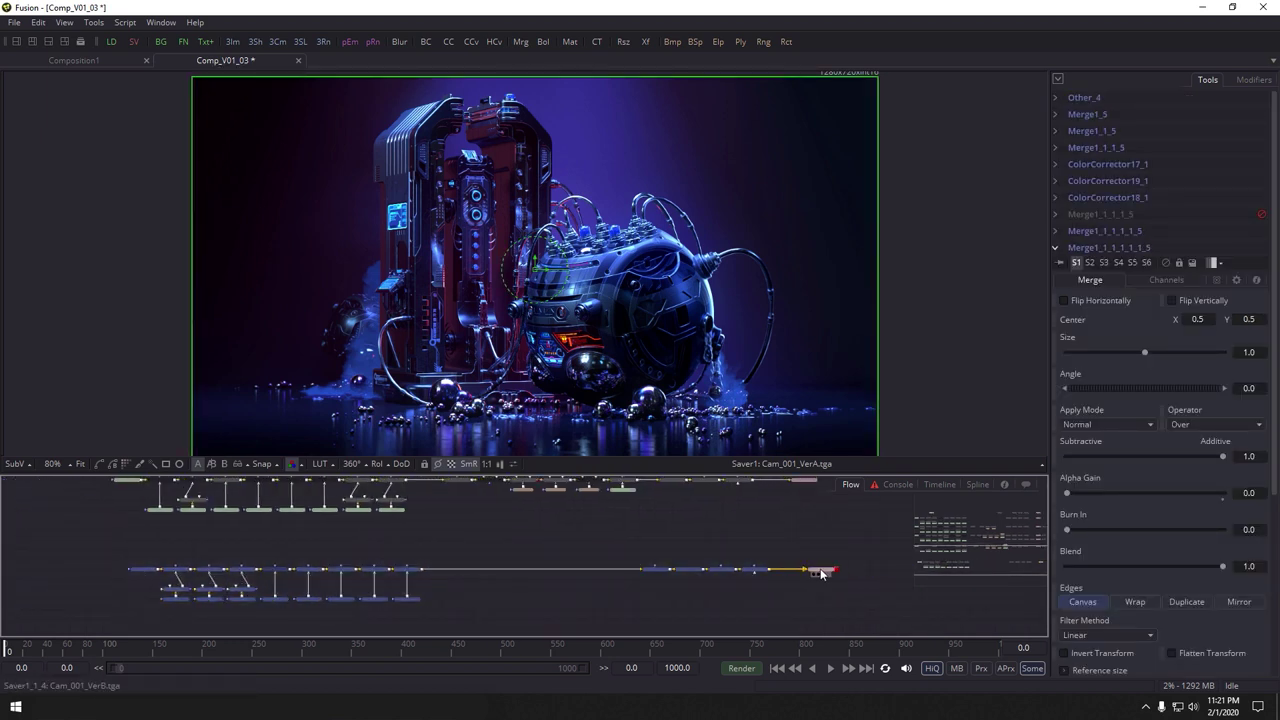
pyautogui.click(807, 571)
# Delete the color correctors between the loaders and merges in the pasted branch
pyautogui.scroll(3, 490, 585)
pyautogui.moveTo(490, 585); pyautogui.dragTo(900, 605)
pyautogui.scroll(2, 776, 591)
pyautogui.keyDown('ctrl'); pyautogui.click(750, 584); pyautogui.keyUp('ctrl')
pyautogui.moveTo(190, 546); pyautogui.dragTo(461, 571)
pyautogui.press('Delete')
# Turn off pass-through on the Top_Fill merge Merge1_1_1_1_5 in the pasted branch
pyautogui.click(466, 544)
pyautogui.click(499, 516)
pyautogui.moveTo(552, 500); pyautogui.dragTo(466, 477)
pyautogui.scroll(-3, 477, 491)
pyautogui.moveTo(560, 512); pyautogui.dragTo(260, 537)
pyautogui.scroll(-2, 460, 540)
pyautogui.moveTo(508, 546); pyautogui.dragTo(716, 546)
pyautogui.scroll(2, 297, 560)
pyautogui.moveTo(367, 552); pyautogui.dragTo(413, 539)
pyautogui.scroll(1, 260, 558)
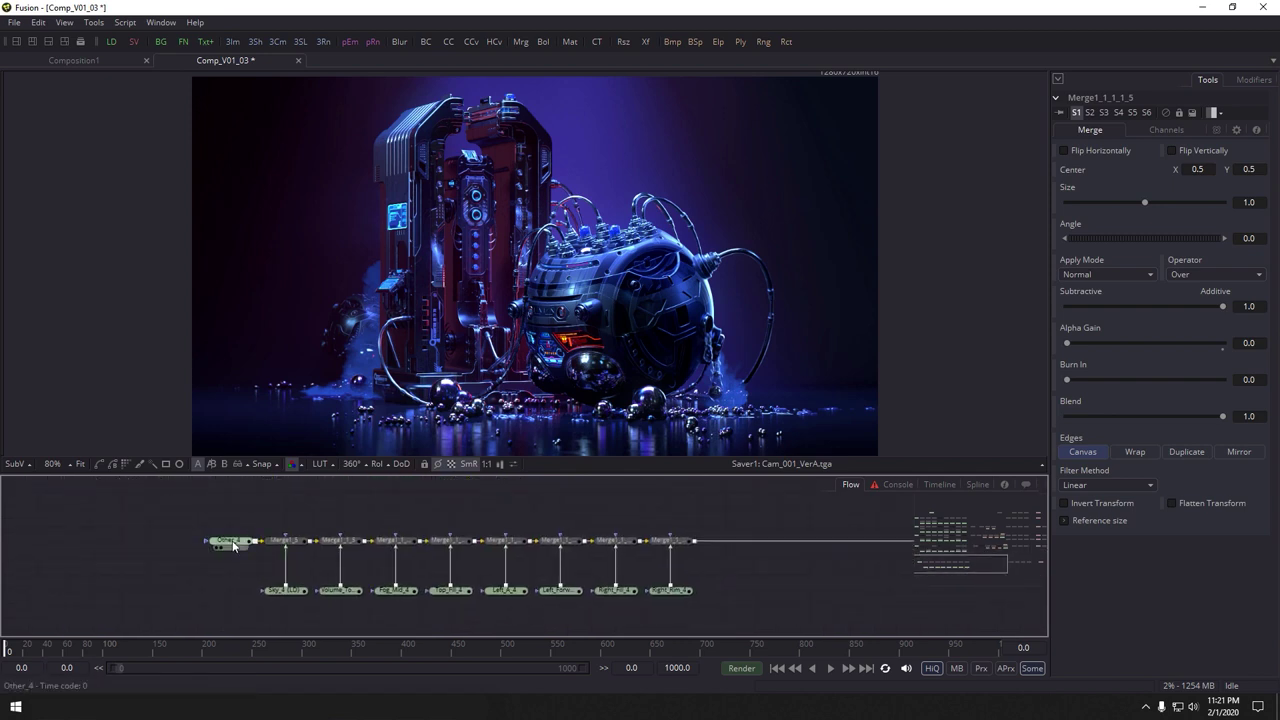
# Inspect the Other_4 loader's file path, and show the pasted branch's saver in the viewer
pyautogui.click(232, 541)
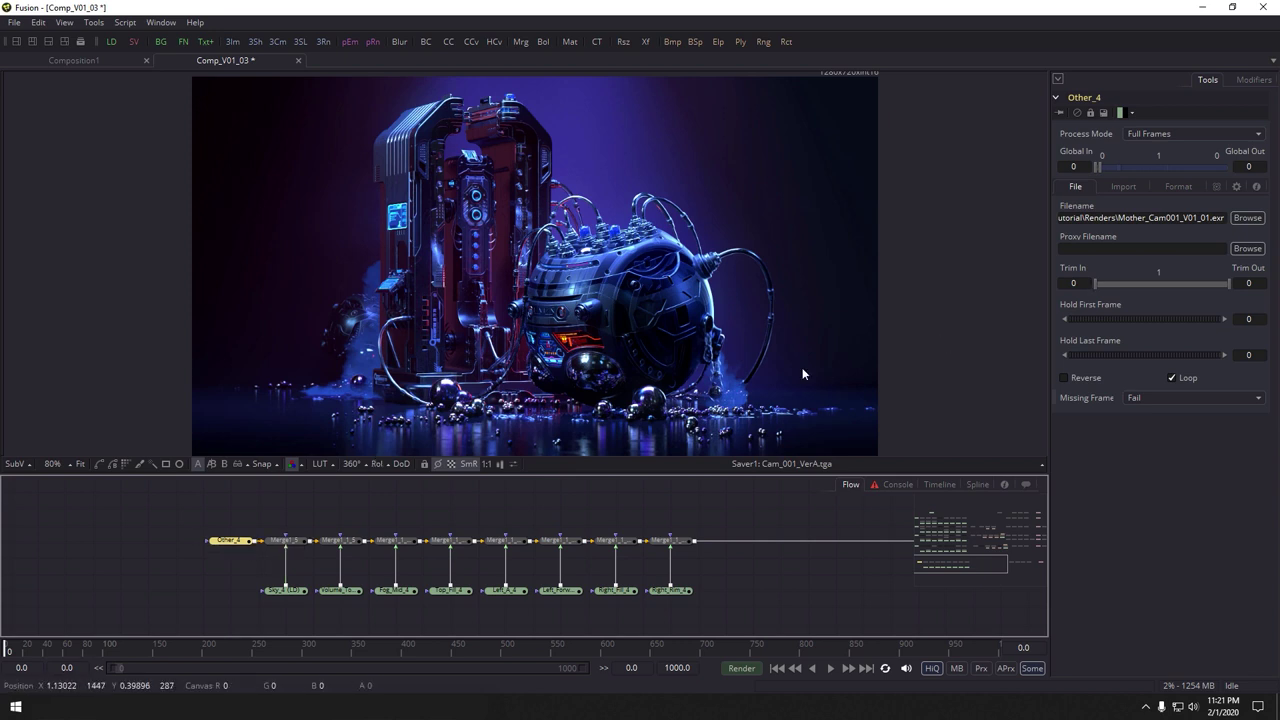
pyautogui.click(213, 529)
pyautogui.moveTo(713, 526); pyautogui.dragTo(340, 545)
pyautogui.moveTo(978, 563); pyautogui.dragTo(714, 561)
pyautogui.hscroll(-10, 506, 548)
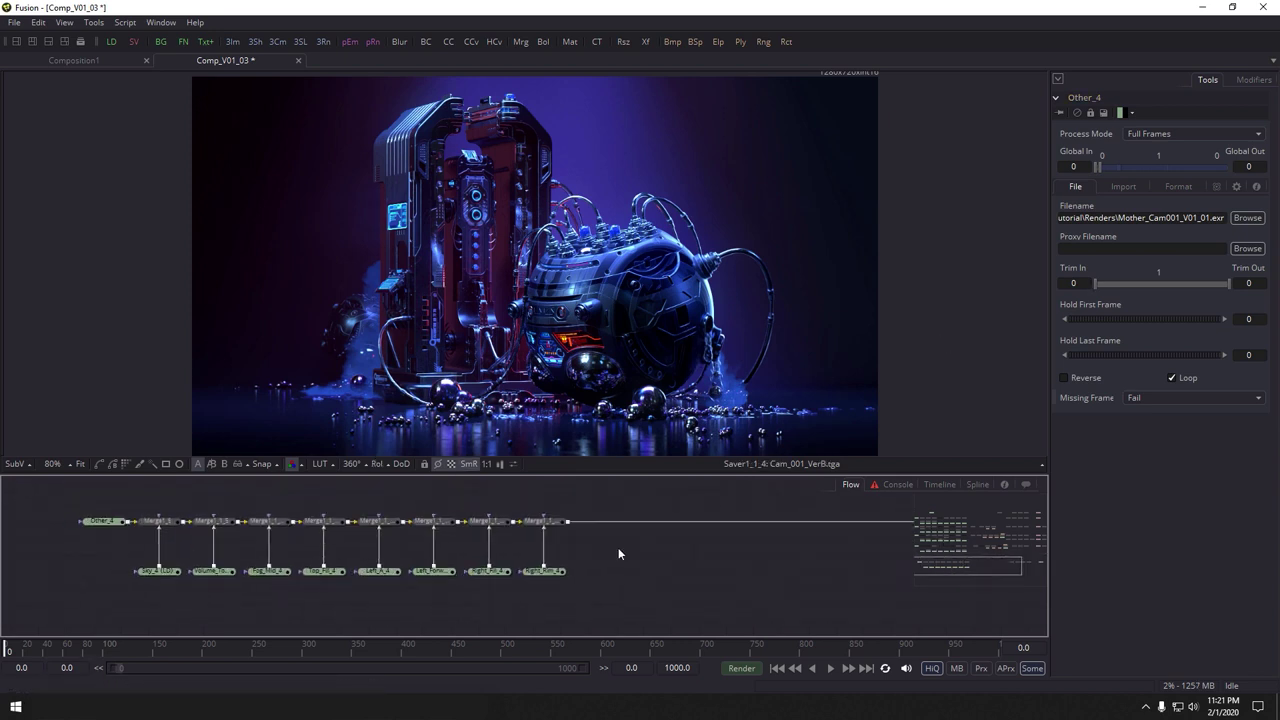
# Change the Other_4 loader's filename to Mother_Cam002_V01_01.exr
pyautogui.click(112, 548)
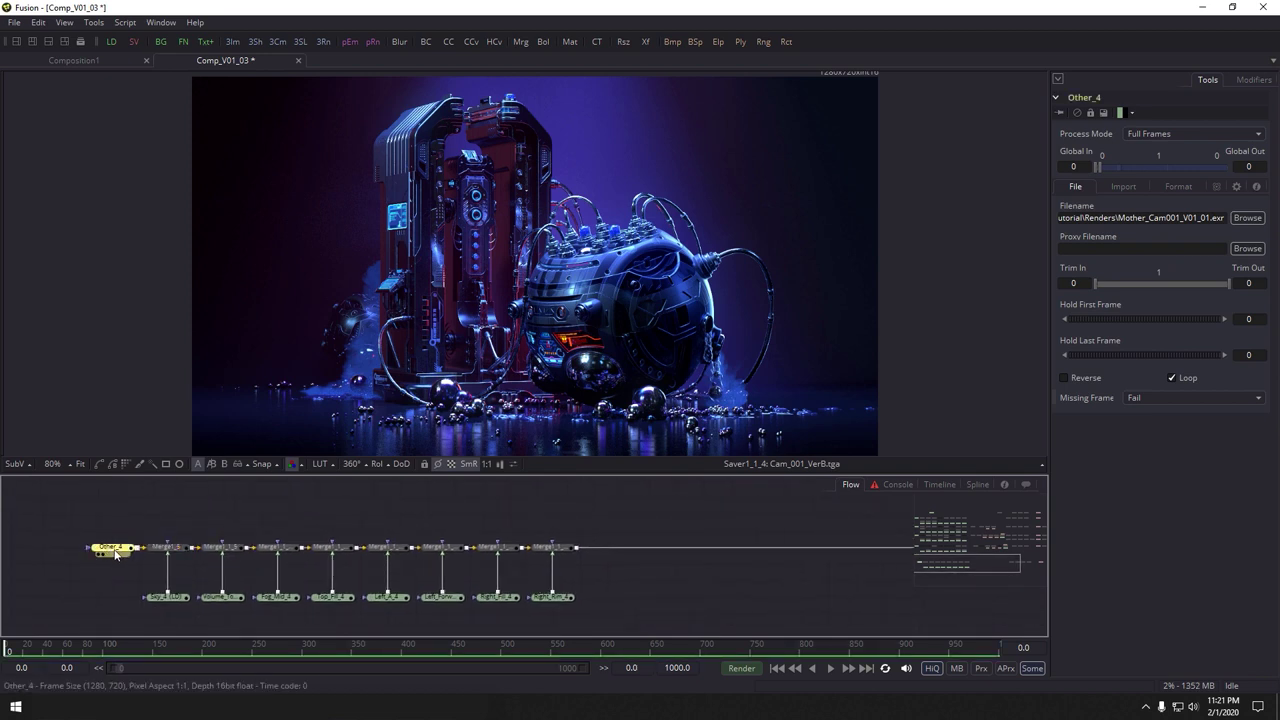
pyautogui.click(1194, 218)
pyautogui.press('Left')
pyautogui.press('Left')
pyautogui.press('BackSpace')
pyautogui.write('2')
pyautogui.press('Return')
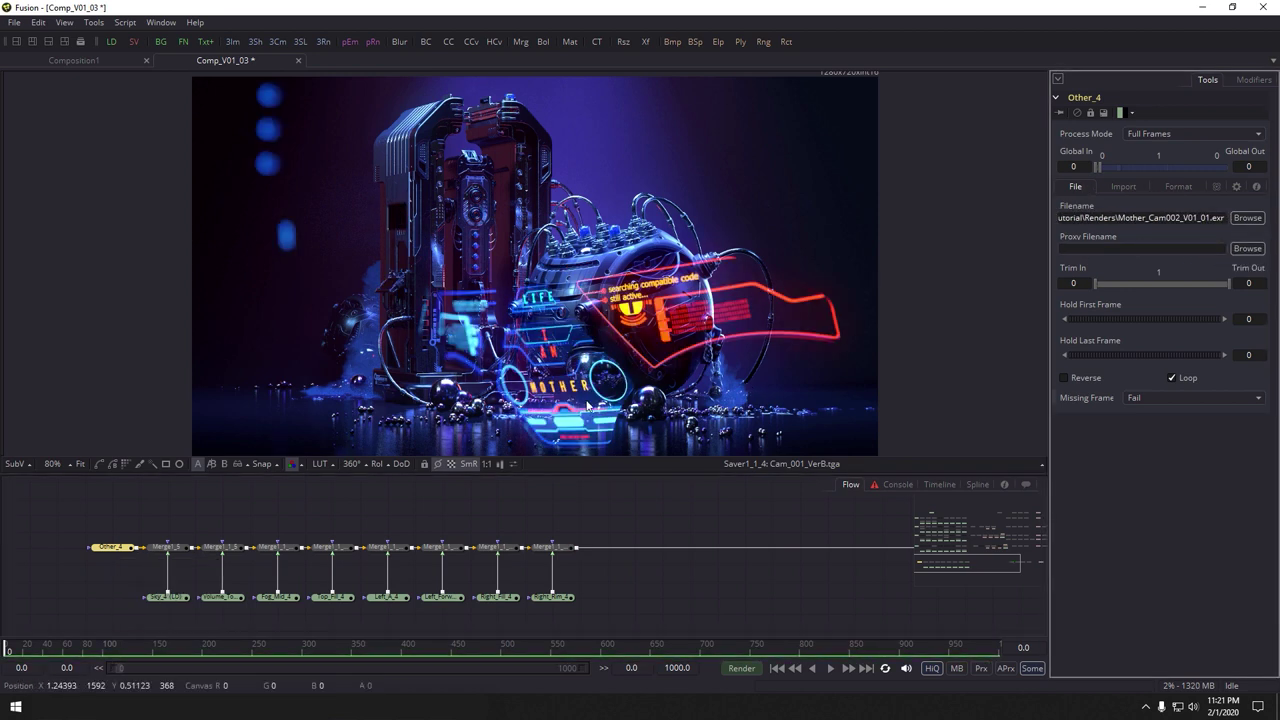
# Change the Sky_4 loader's filename to Mother_Cam002_V01_01.exr
pyautogui.click(158, 600)
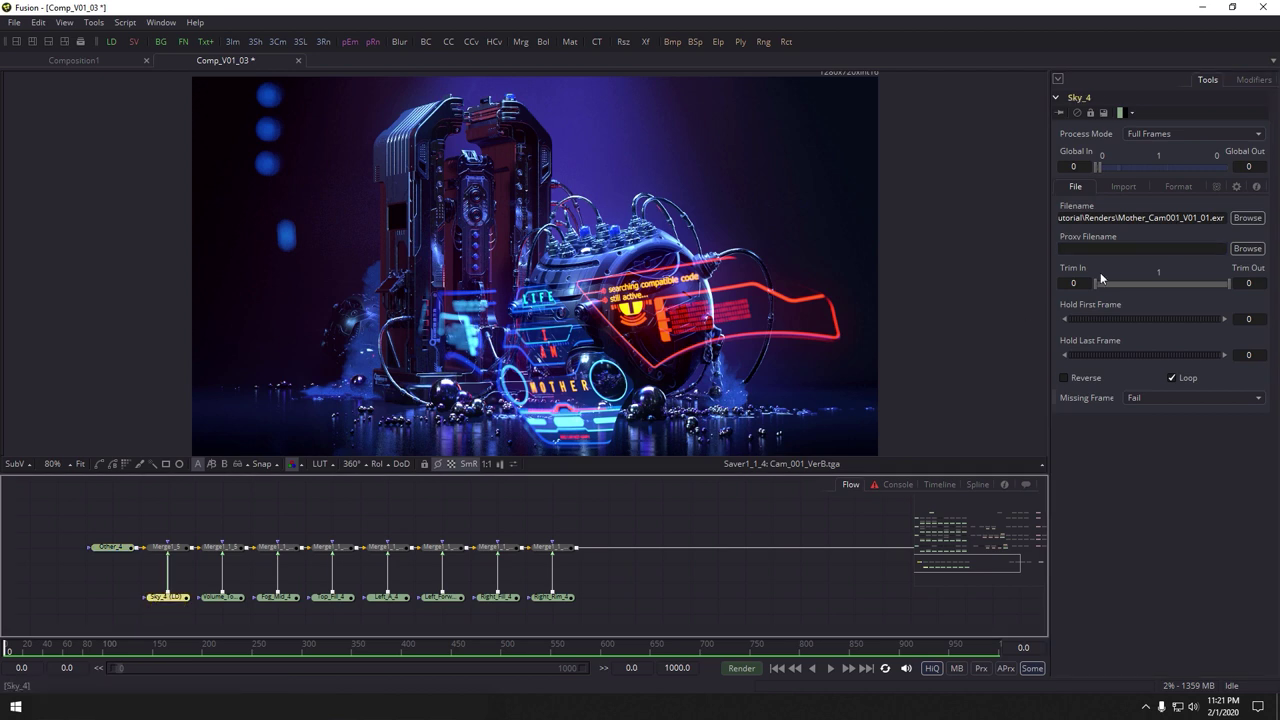
pyautogui.click(1178, 220)
pyautogui.press('BackSpace')
pyautogui.write('2')
pyautogui.press('Tab')
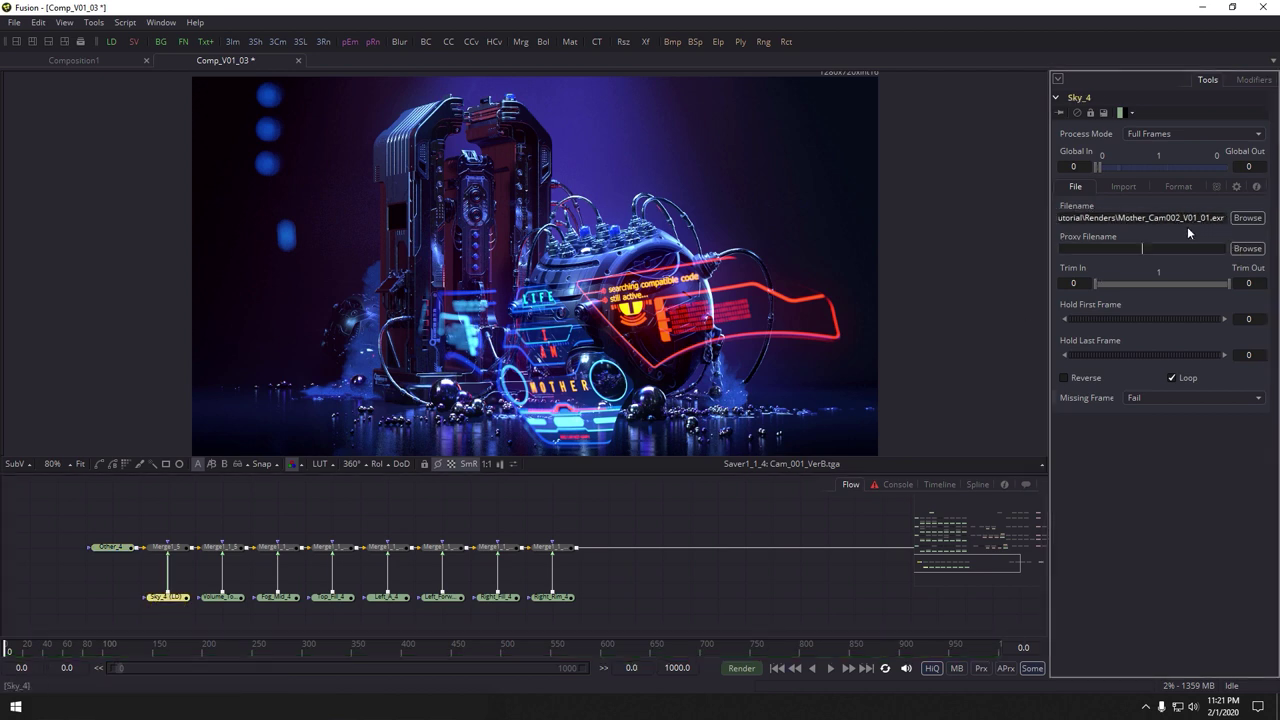
# Point the Volume_Top_4 and Fog_Mid_4 loaders to Mother_Cam002_V01_01.exr
pyautogui.click(220, 598)
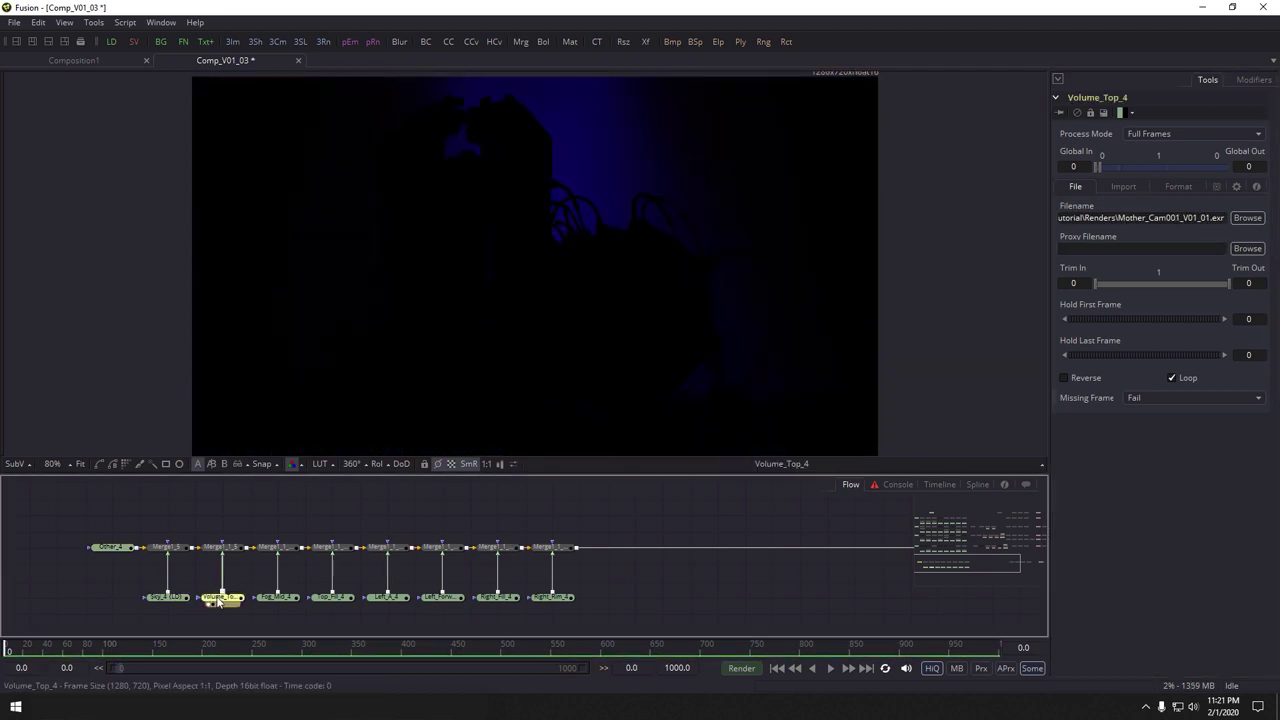
pyautogui.click(1190, 217)
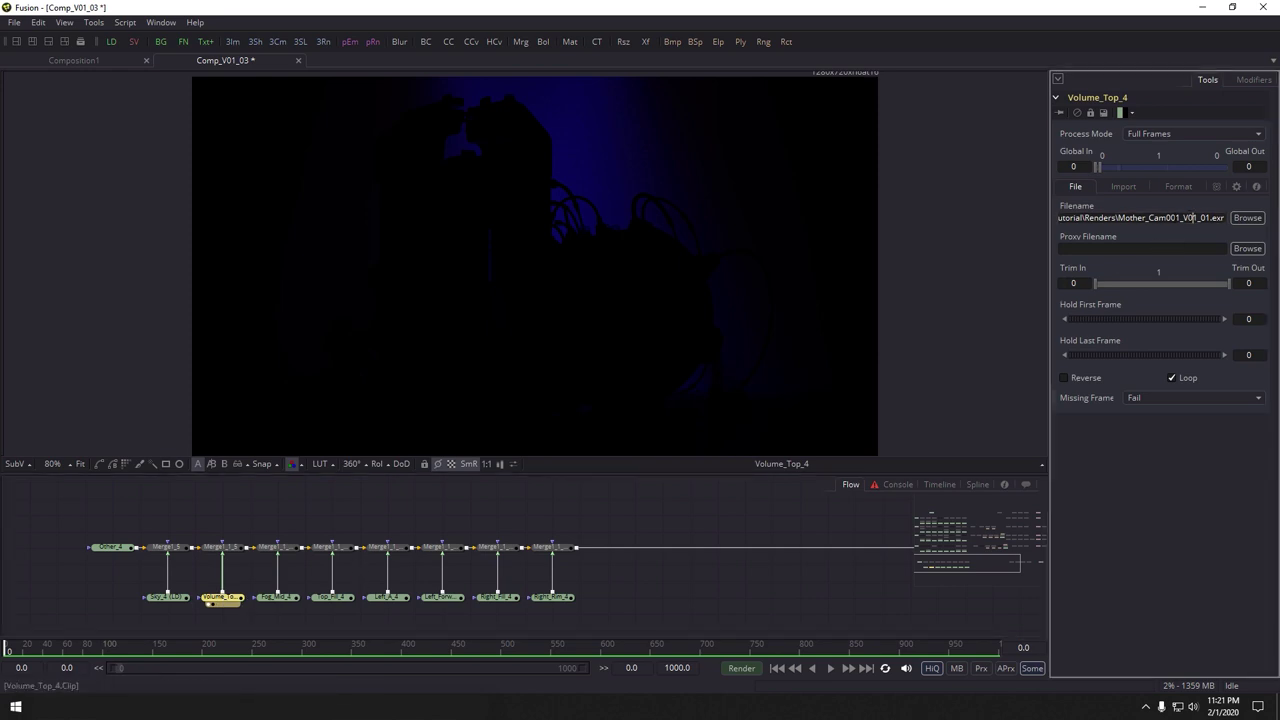
pyautogui.click(278, 597)
pyautogui.click(1191, 218)
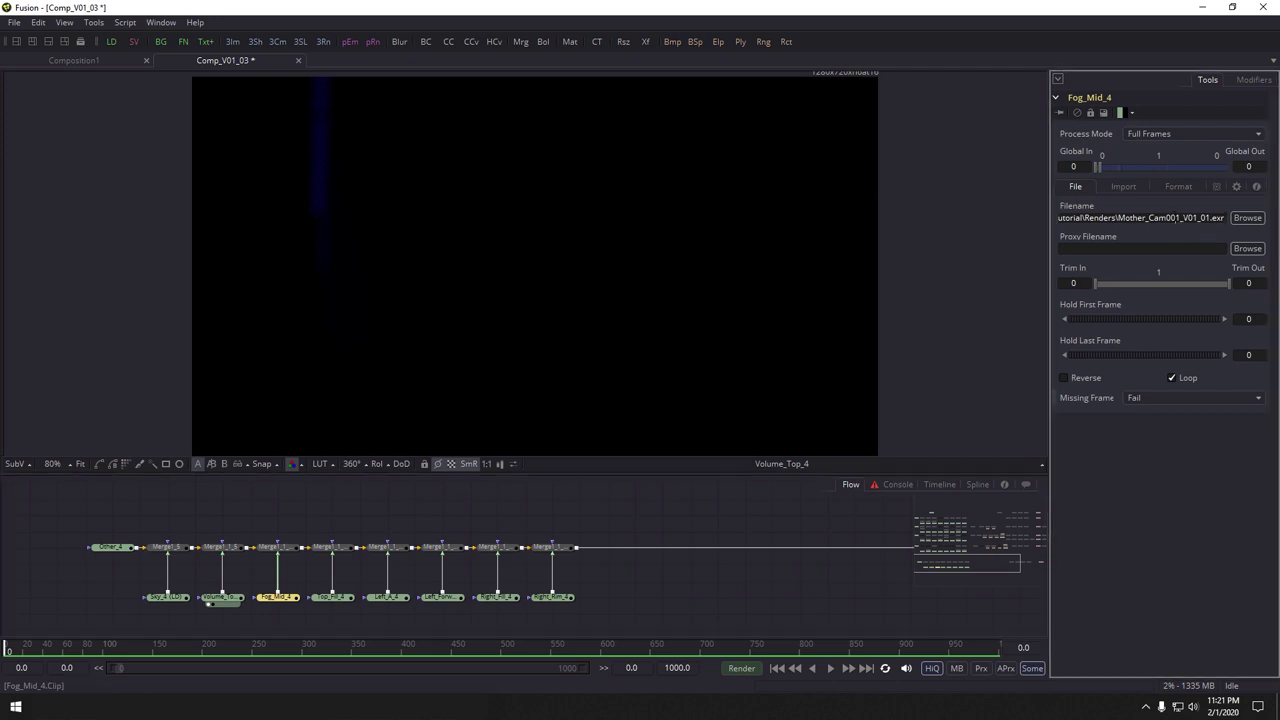
# Replace the Top_Fill_4 loader's file path with the one for Mother_Cam002_V01_01.exr
pyautogui.click(350, 597)
pyautogui.click(1181, 217)
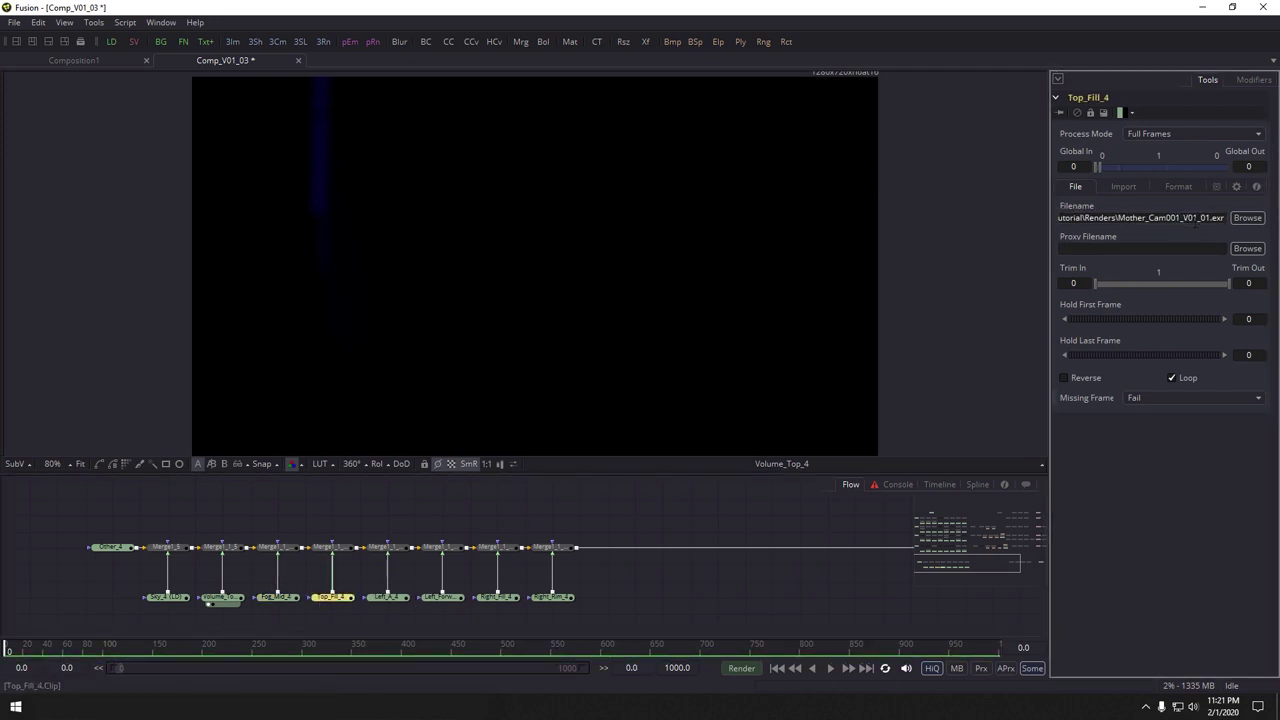
pyautogui.hotkey('ctrl', 'a')
pyautogui.hotkey('ctrl', 'v')
pyautogui.press('Tab')
# Point the Left_A_4 and Left_Forward_4 loaders to Mother_Cam002_V01_01.exr
pyautogui.click(388, 597)
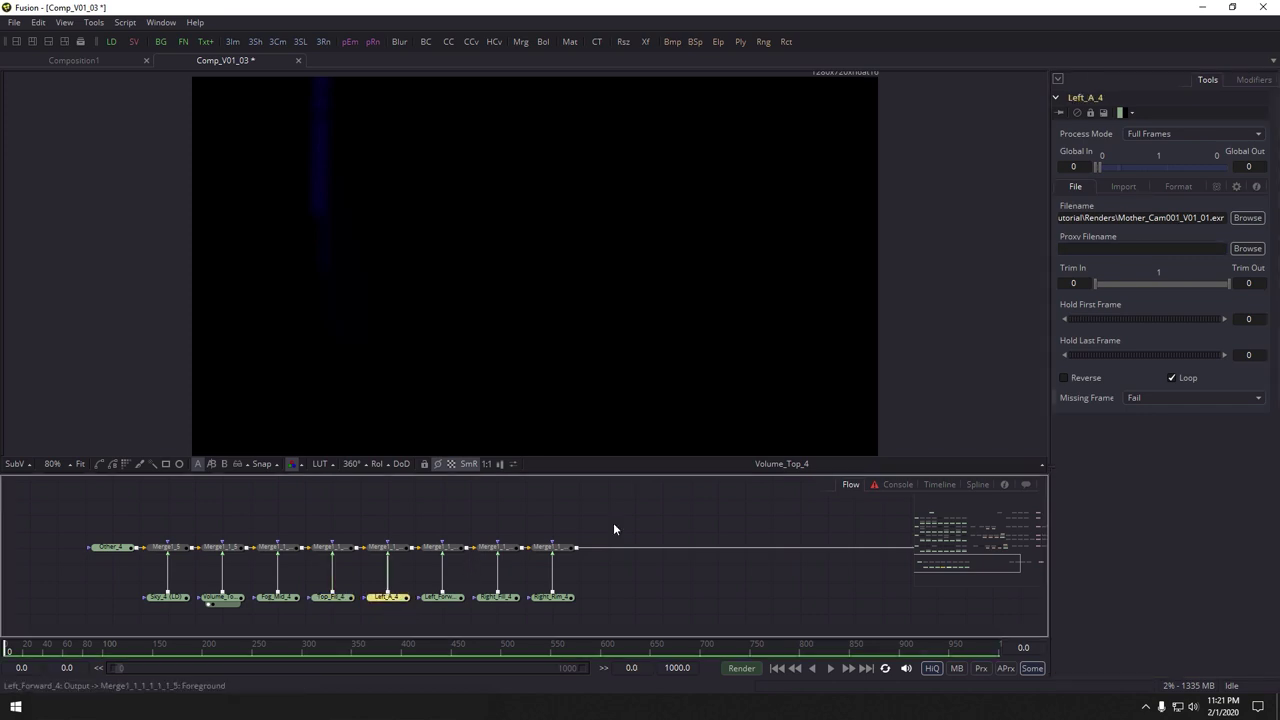
pyautogui.click(1178, 218)
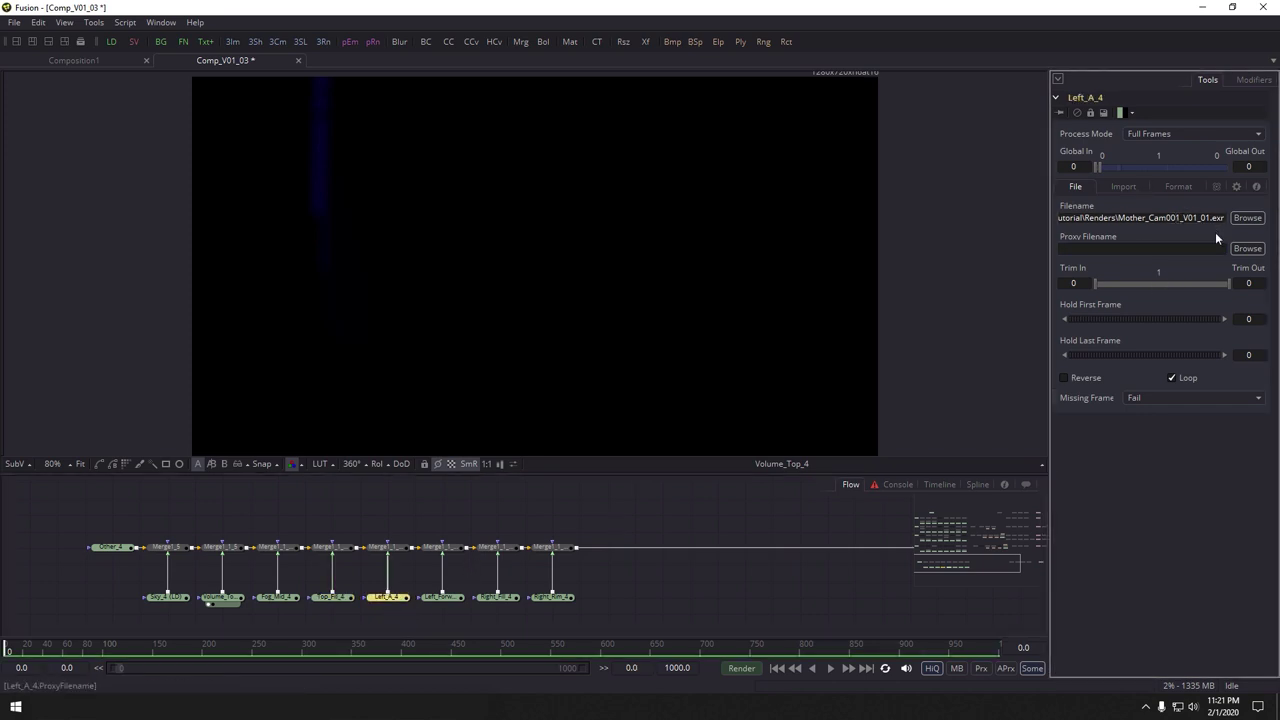
pyautogui.click(442, 597)
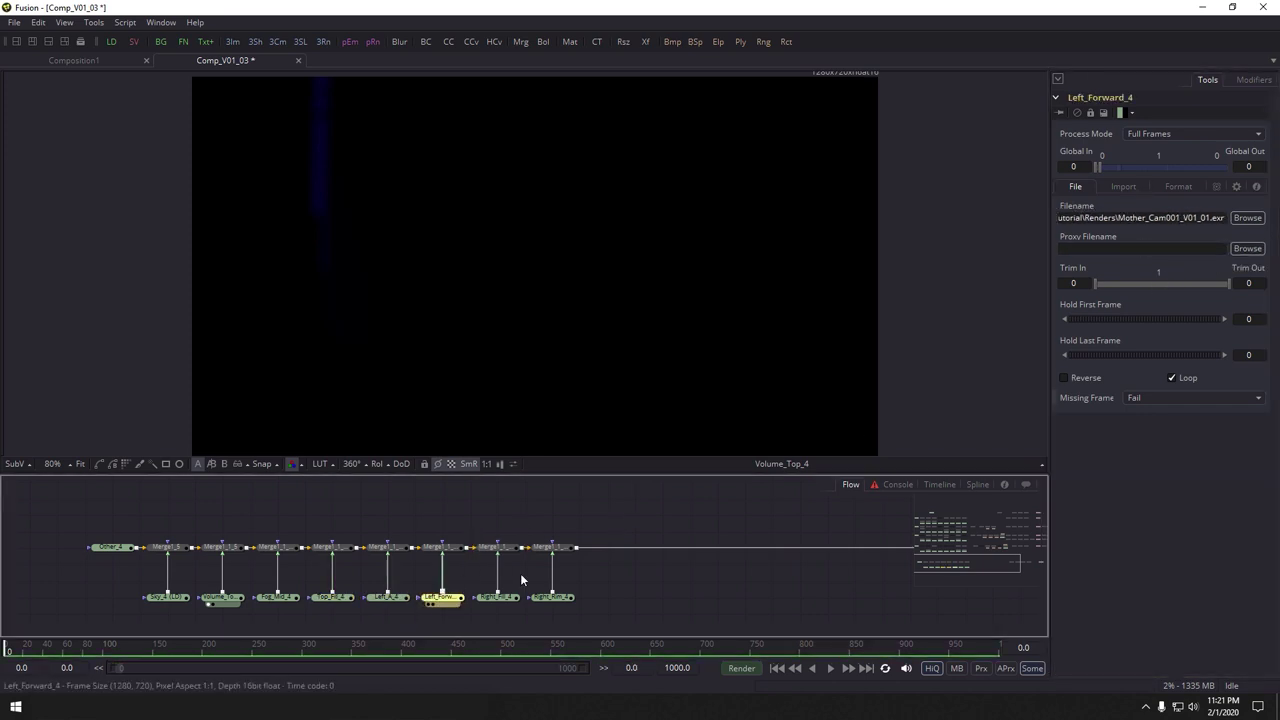
pyautogui.click(1181, 217)
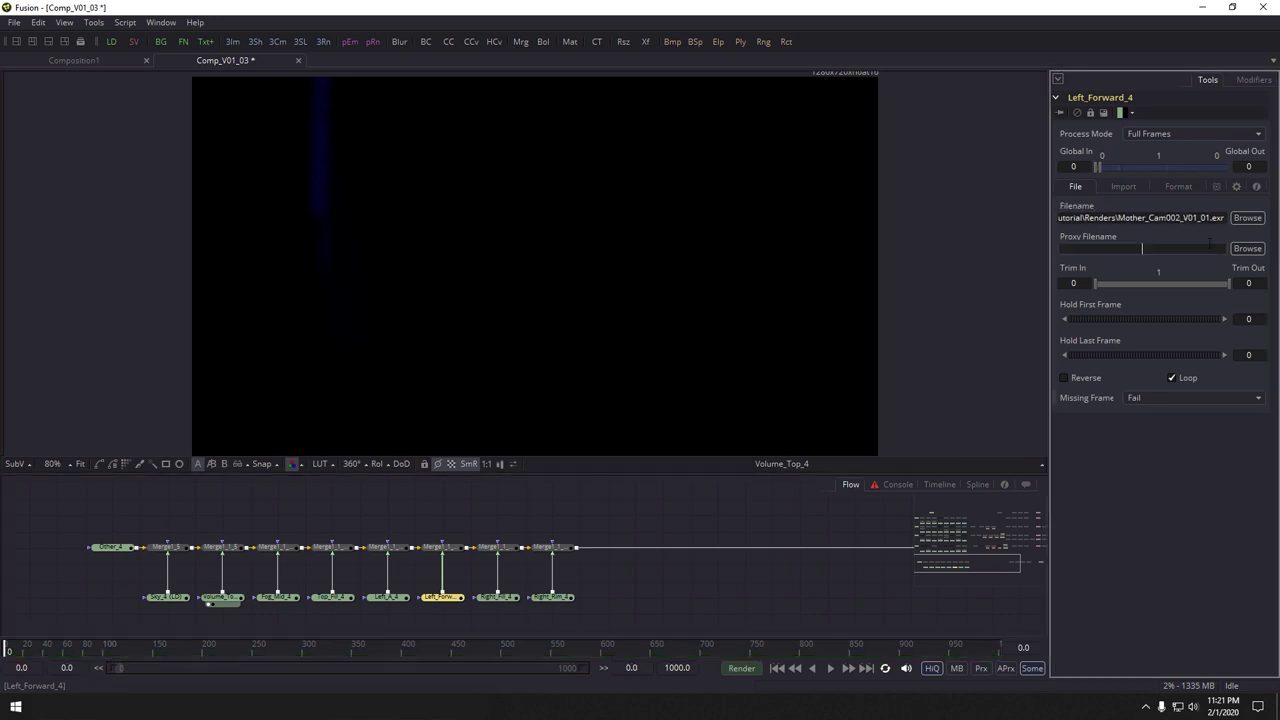
# Change the filenames of the Right_Fill_4 and Right_Rim_4 loaders to Mother_Cam002_V01_01.exr
pyautogui.click(500, 598)
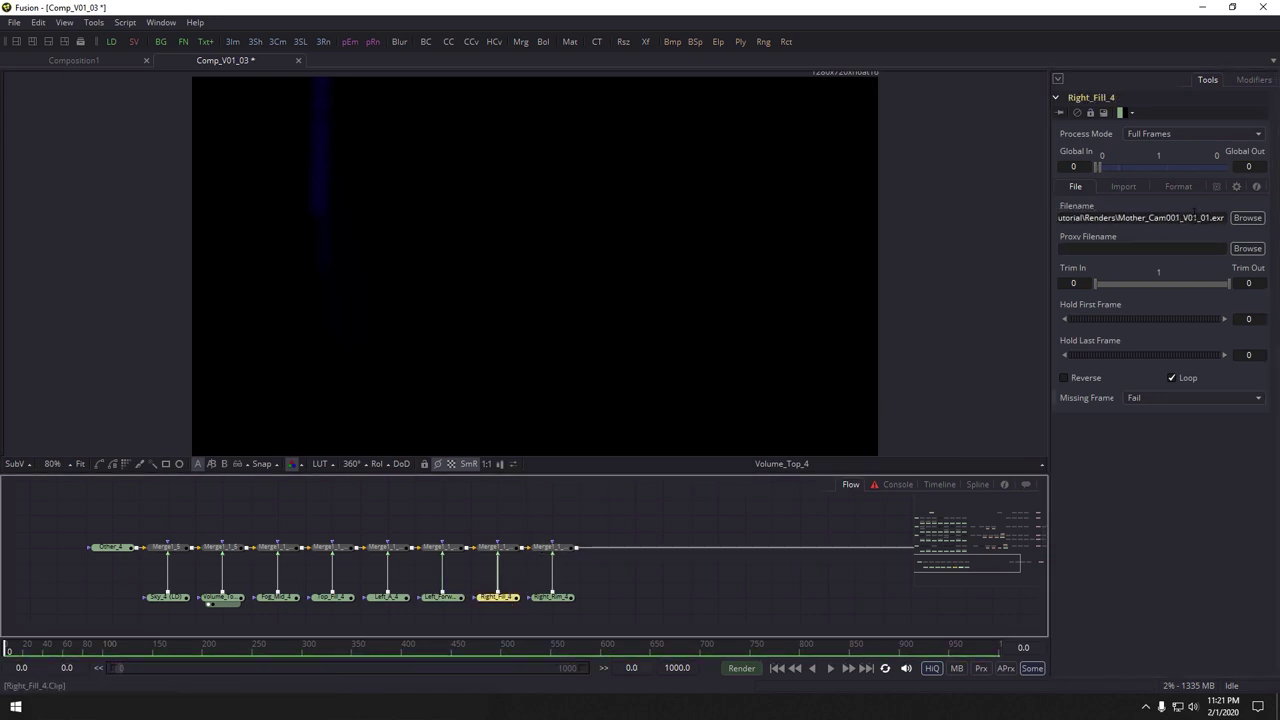
pyautogui.click(1178, 217)
pyautogui.press('BackSpace')
pyautogui.write('2')
pyautogui.press('Tab')
pyautogui.click(553, 597)
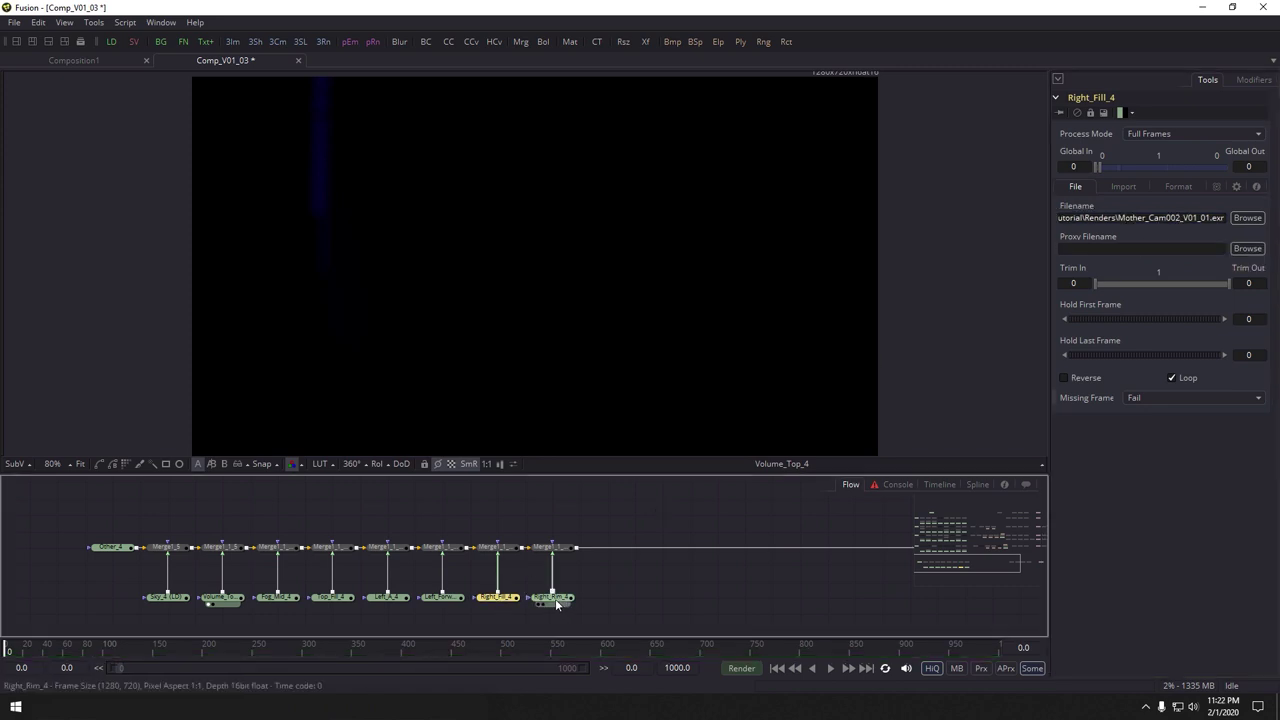
pyautogui.click(1168, 217)
pyautogui.press('Tab')
# Show the pasted branch's saver in the viewer to check the Cam002 composite
pyautogui.scroll(-2, 620, 538)
pyautogui.moveTo(950, 522); pyautogui.dragTo(665, 560)
pyautogui.scroll(1, 757, 597)
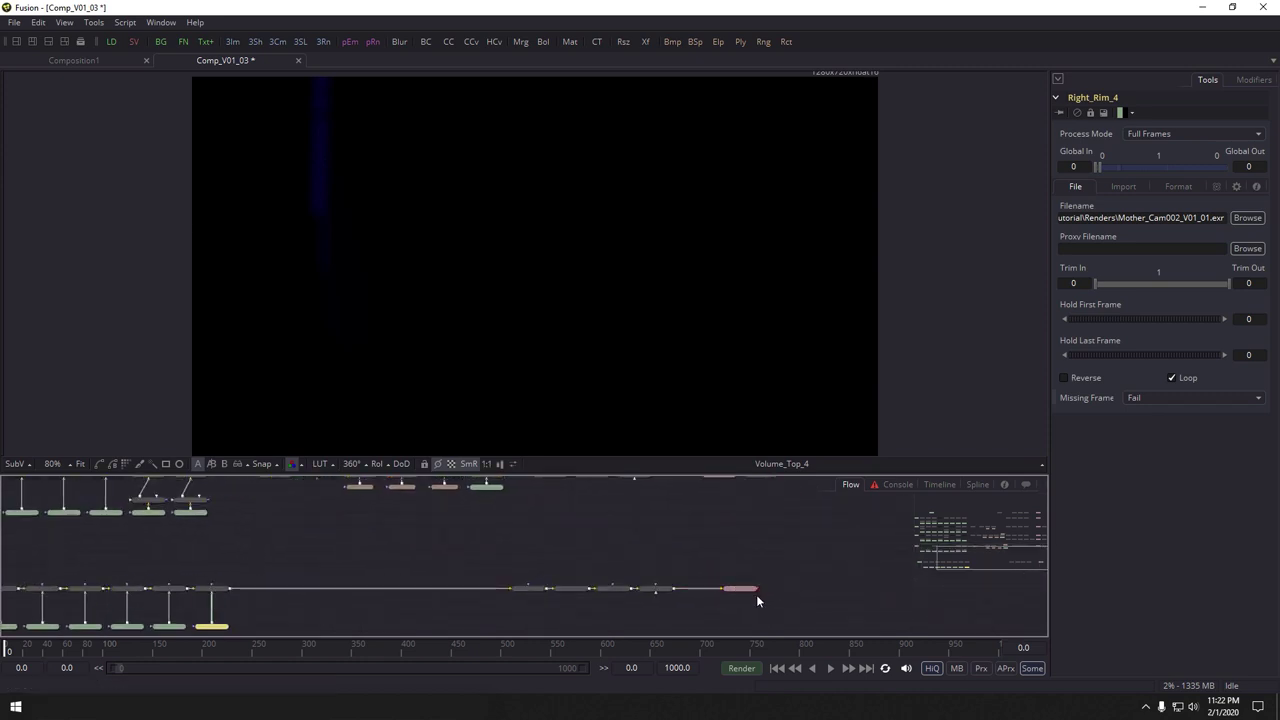
pyautogui.moveTo(746, 590); pyautogui.dragTo(648, 263)
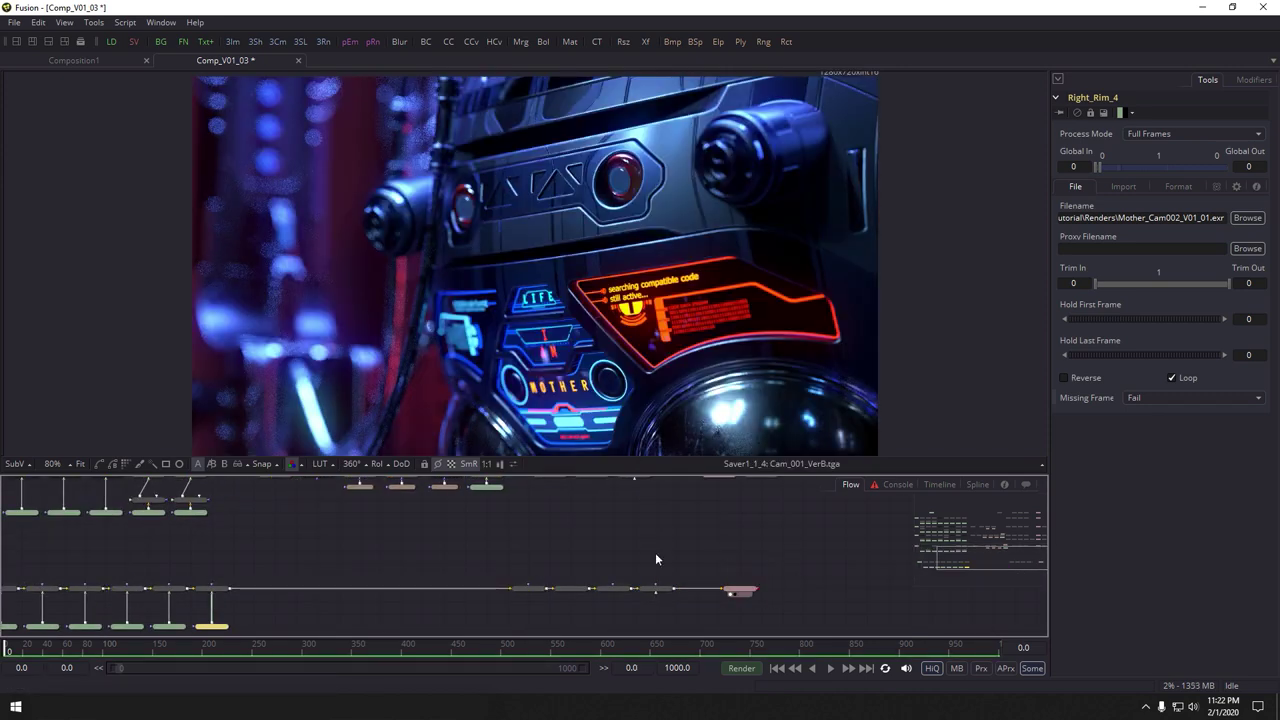
# Bypass and restore the merges of Right_Rim_4, Right_Fill_4, Left_Forward_4 and Left_A_4 one by one to check each light's contribution
pyautogui.moveTo(656, 554); pyautogui.dragTo(724, 515)
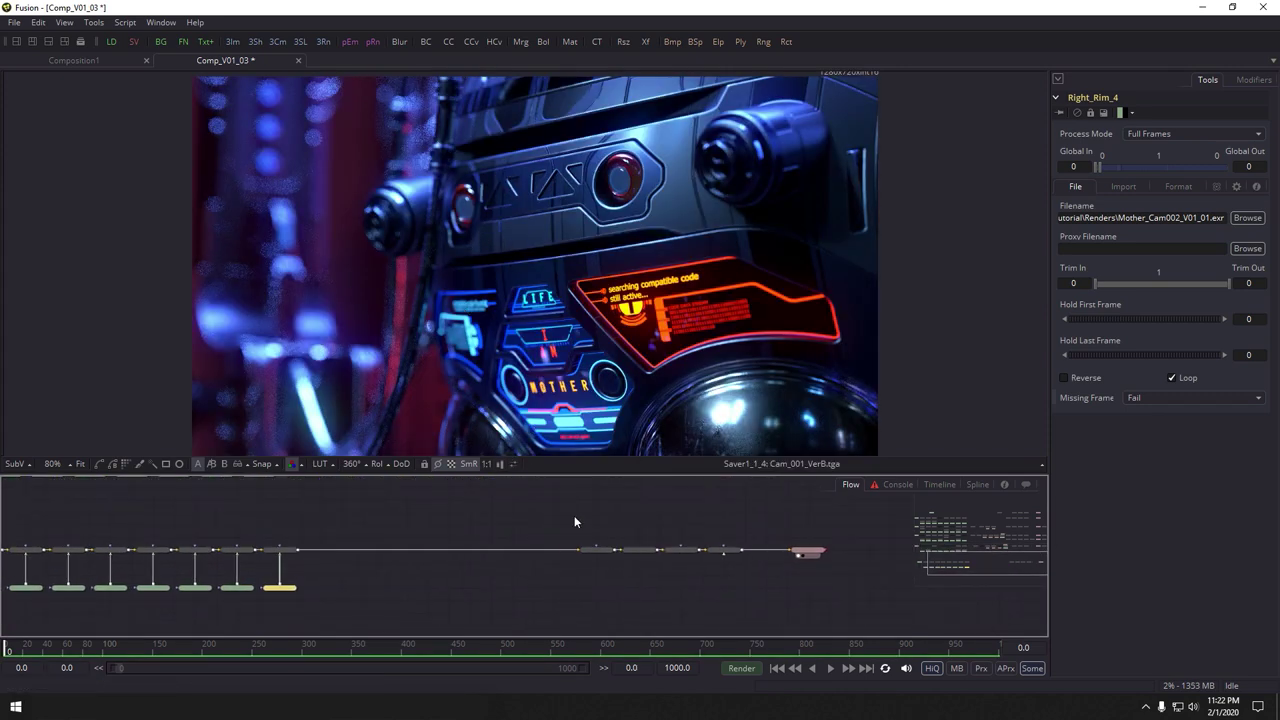
pyautogui.moveTo(585, 548); pyautogui.dragTo(620, 557)
pyautogui.moveTo(520, 567); pyautogui.dragTo(553, 560)
pyautogui.scroll(-1, 524, 552)
pyautogui.scroll(-1, 534, 558)
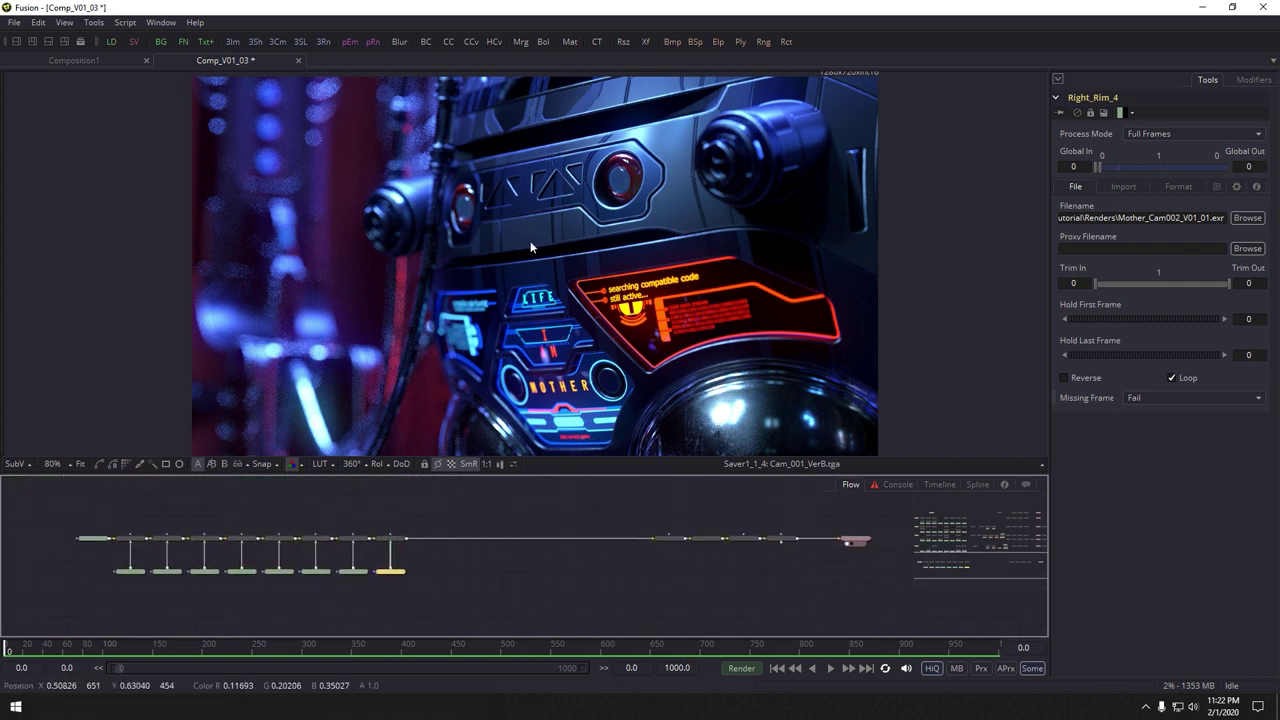
pyautogui.moveTo(401, 557); pyautogui.dragTo(739, 587)
pyautogui.scroll(1, 459, 560)
pyautogui.scroll(1, 602, 555)
pyautogui.click(732, 535)
pyautogui.moveTo(724, 535); pyautogui.dragTo(670, 541)
pyautogui.scroll(1, 654, 546)
pyautogui.click(646, 578)
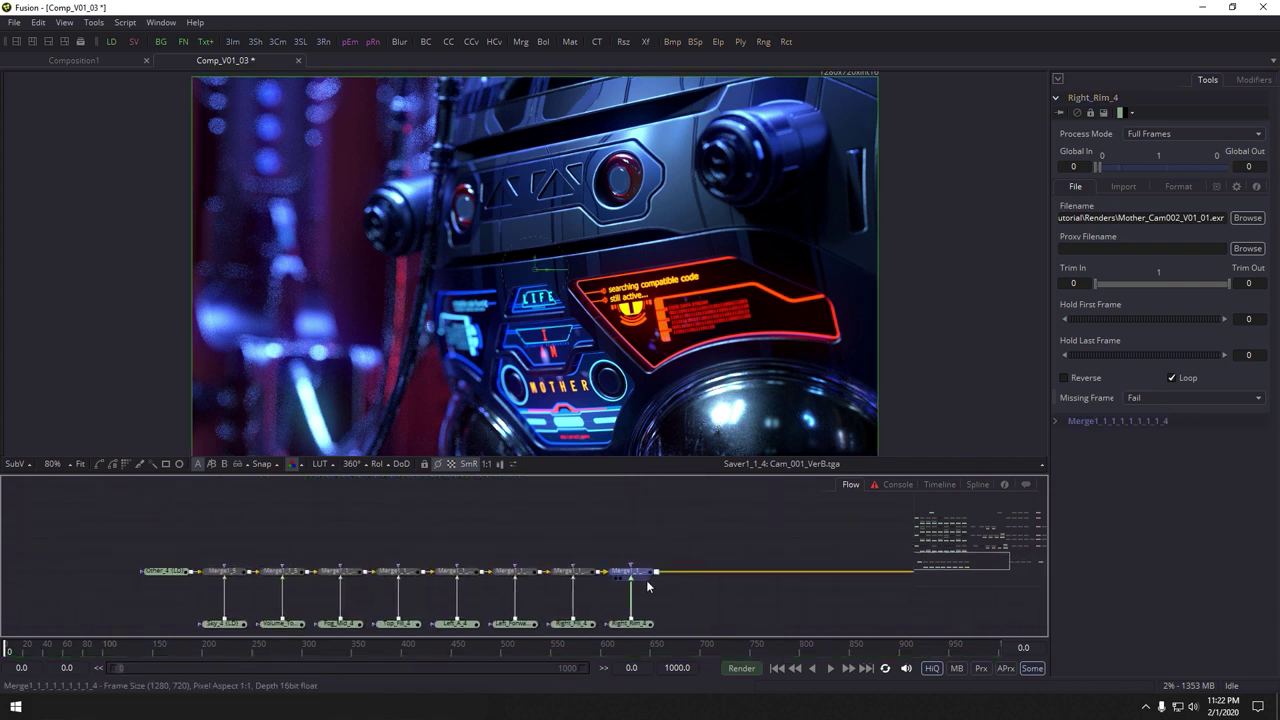
pyautogui.click(589, 574)
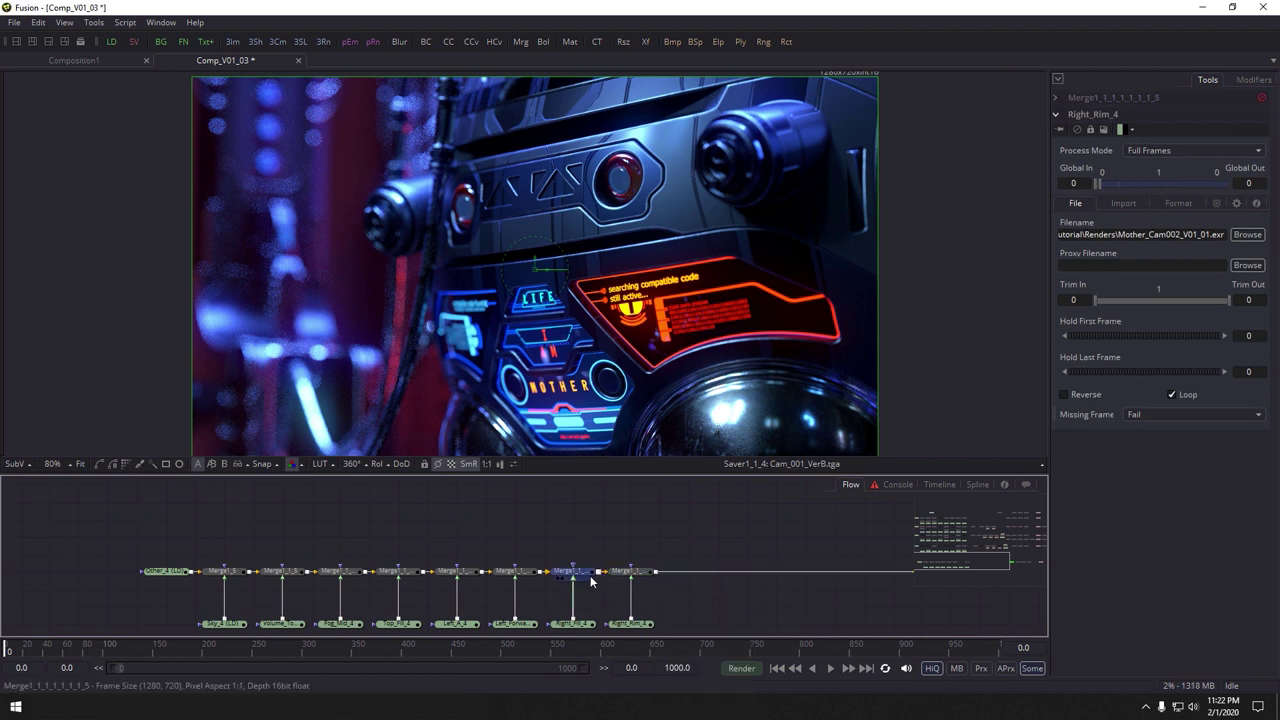
pyautogui.click(530, 576)
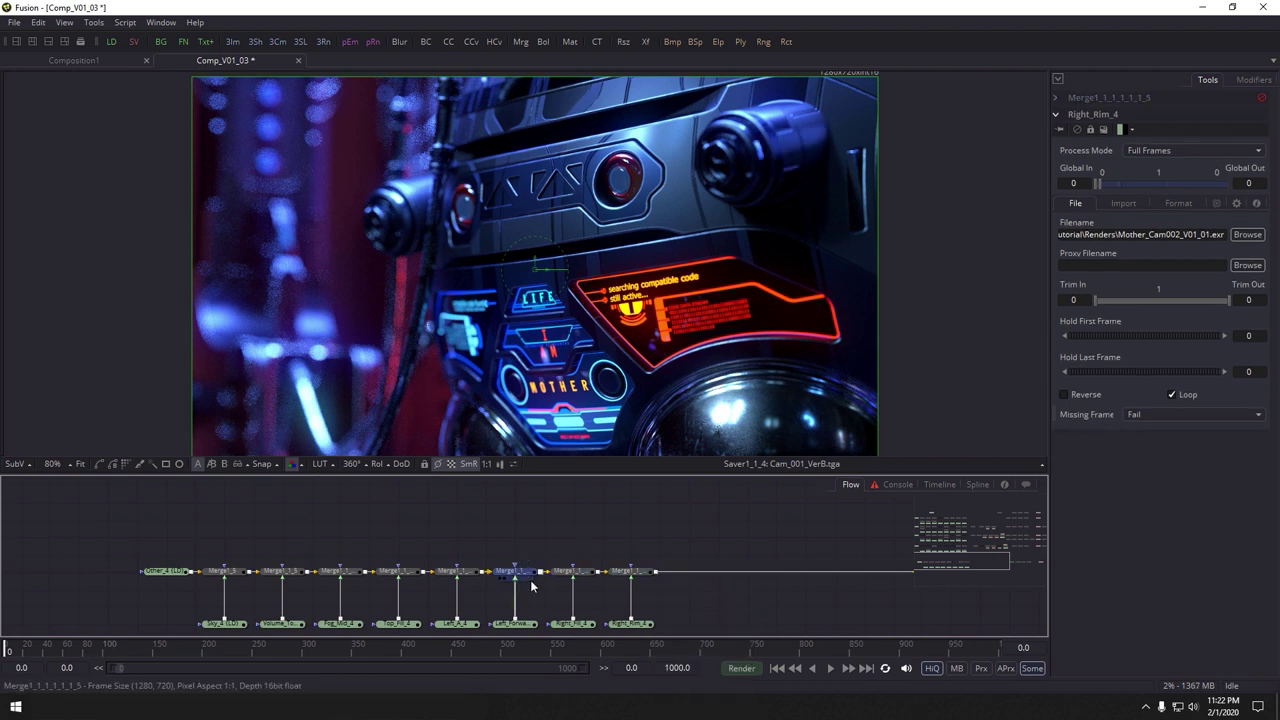
pyautogui.click(455, 572)
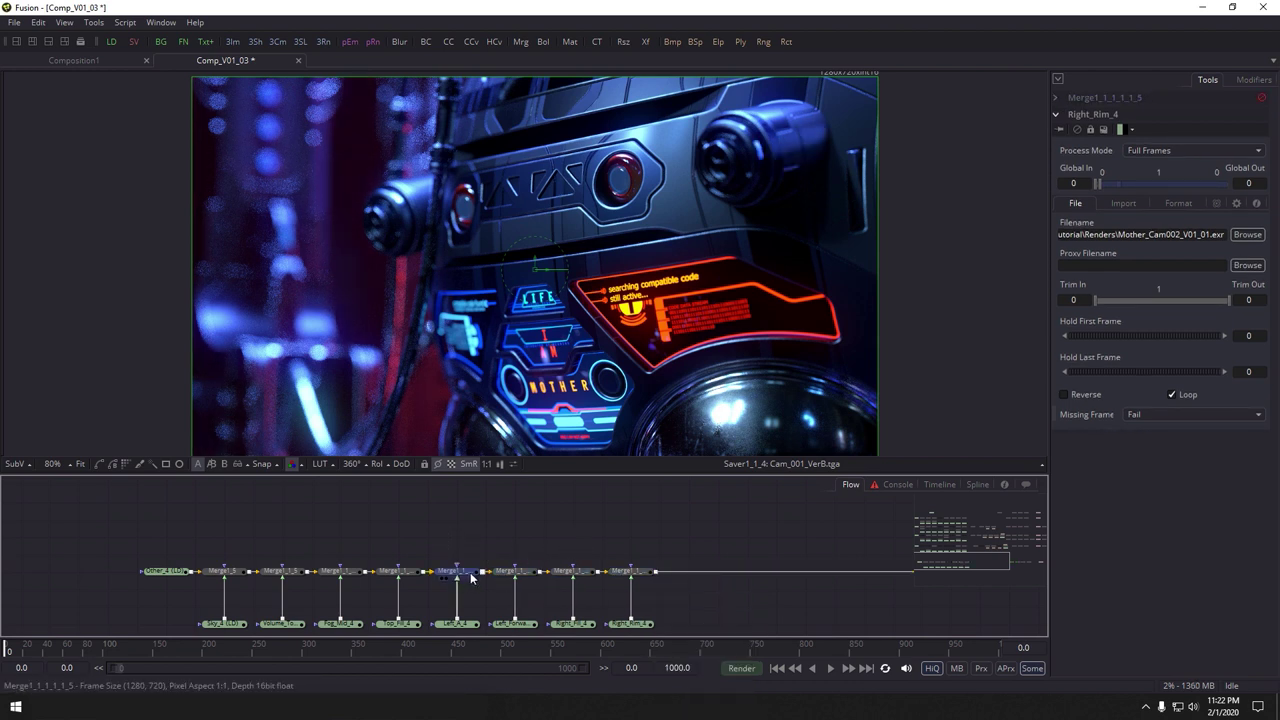
# Bypass and restore the Top_Fill_4, Fog_Mid_4, Volume_Top_4 and Sky_4 merges one by one to check their effect on the image
pyautogui.click(410, 577)
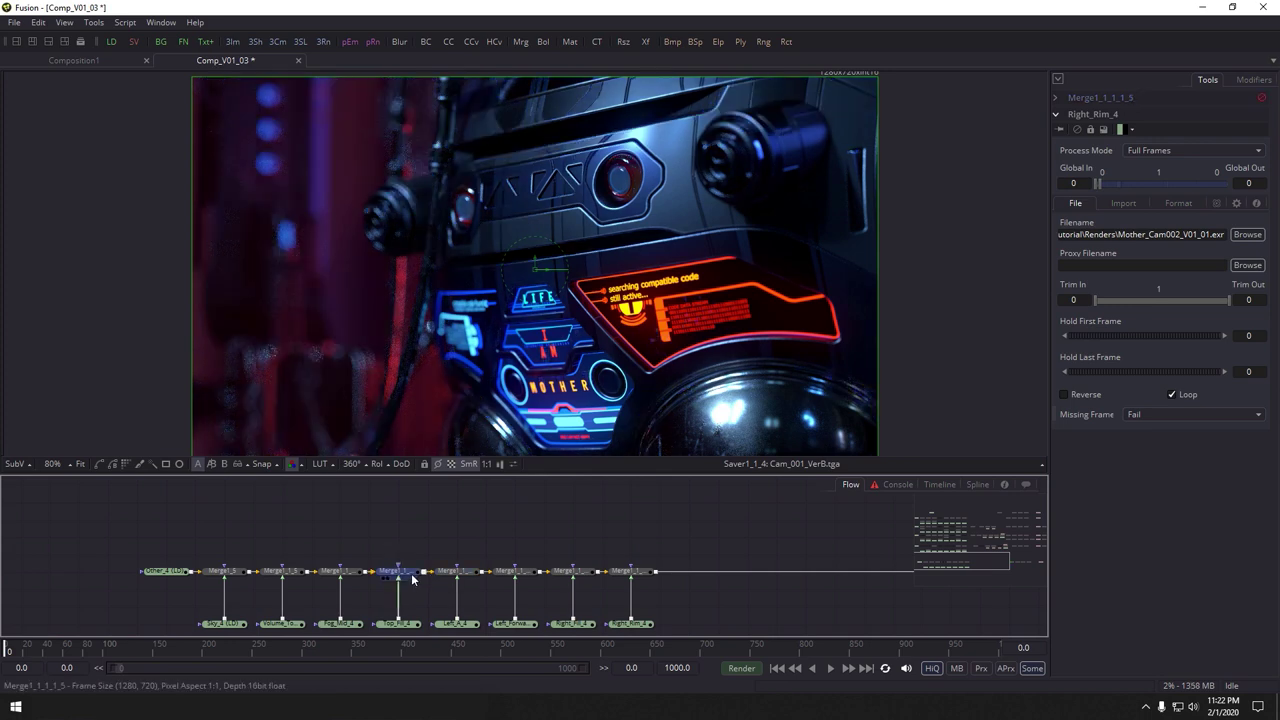
pyautogui.click(340, 575)
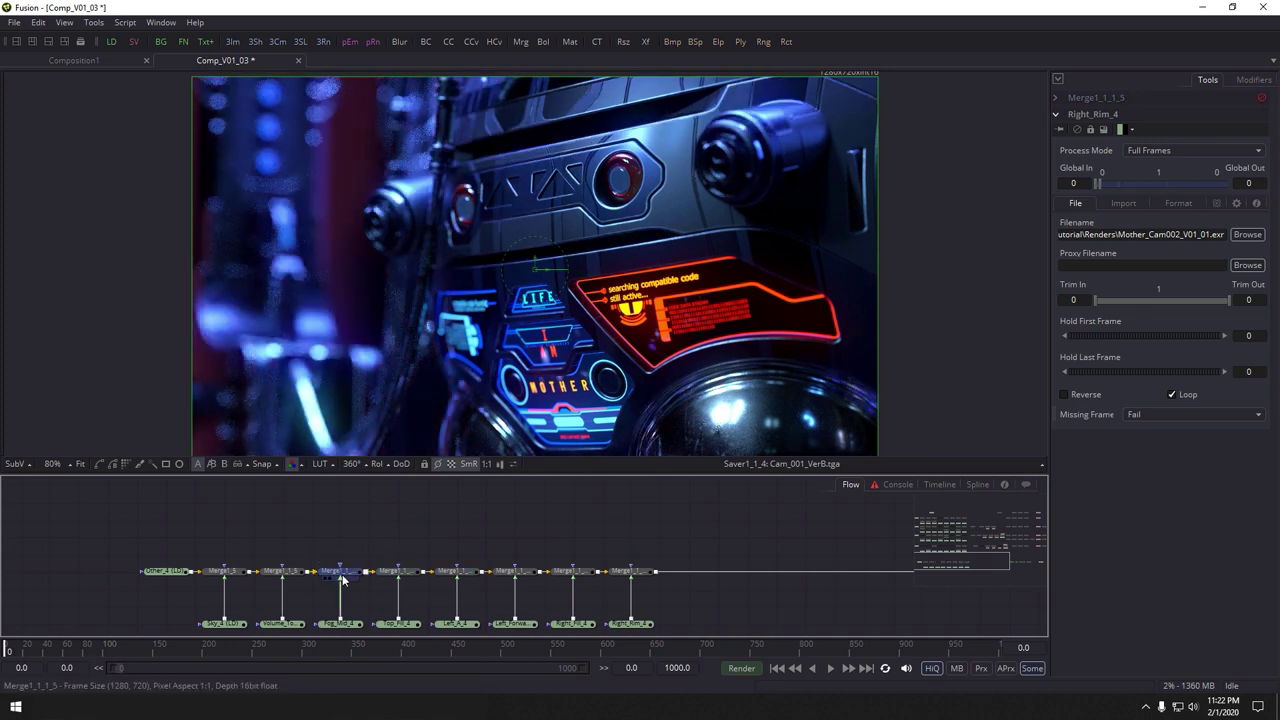
pyautogui.click(285, 577)
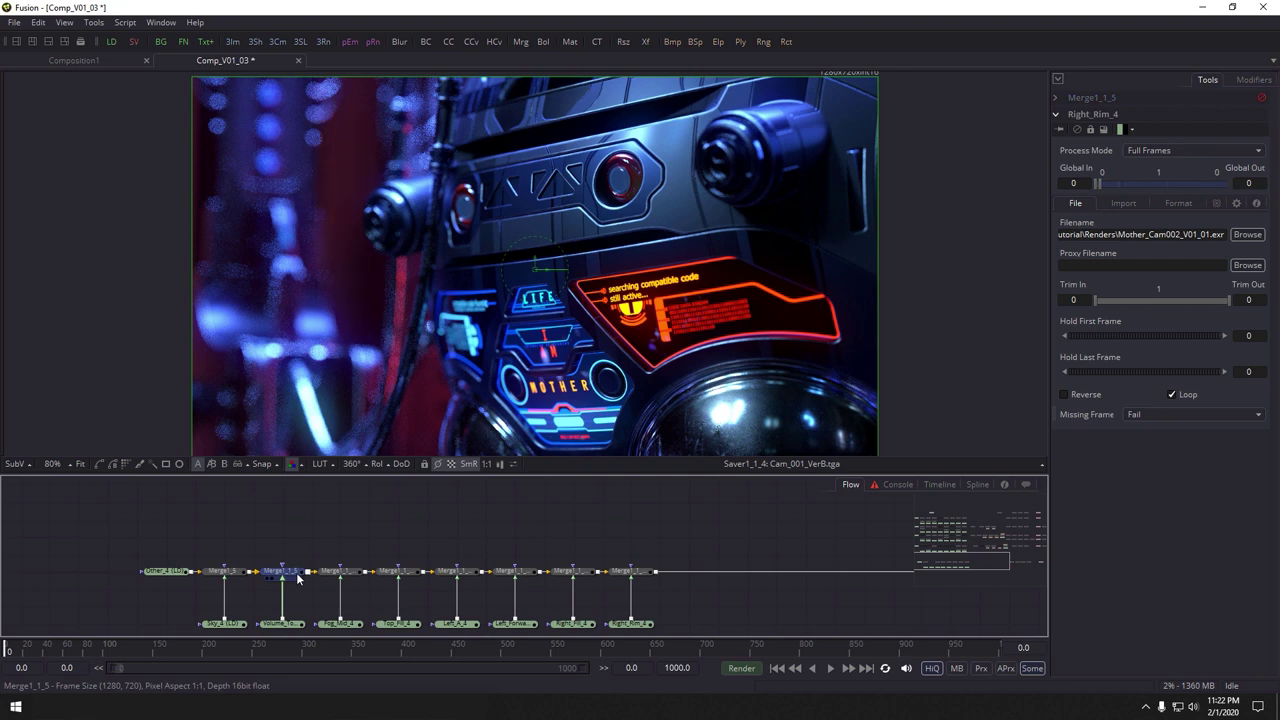
pyautogui.click(228, 577)
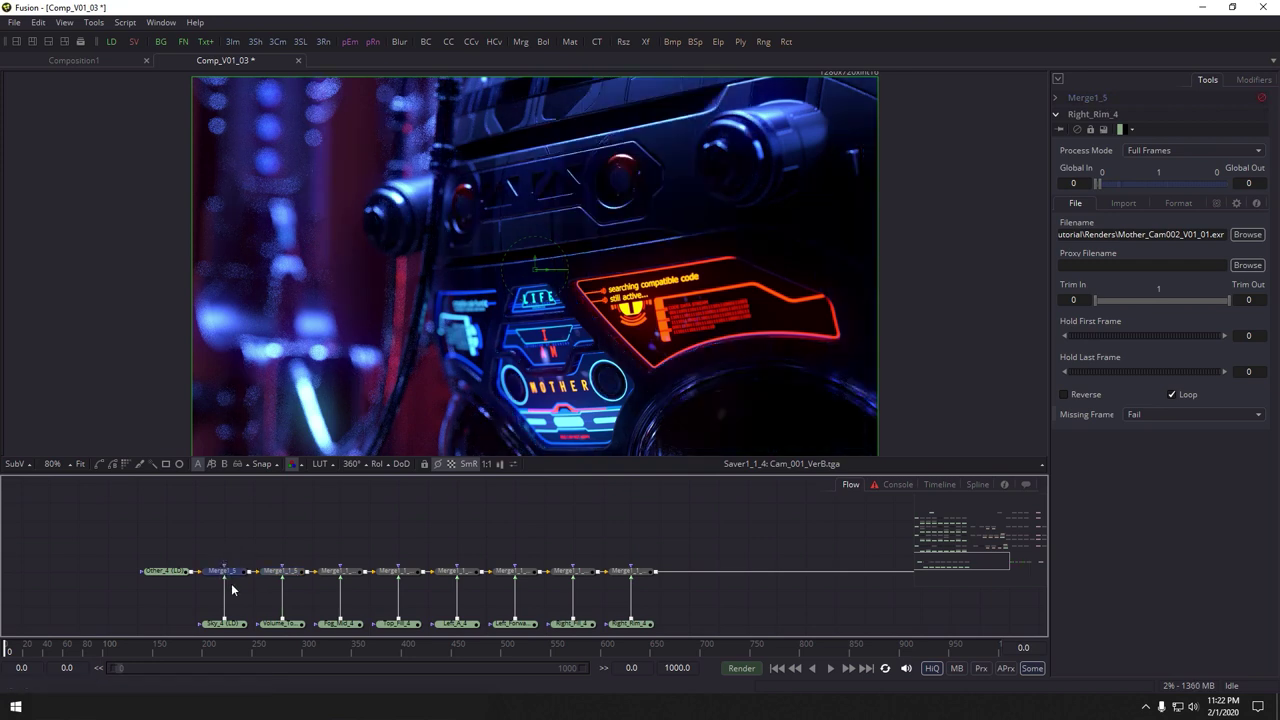
pyautogui.hotkey('ctrl', 'p')
# Add a new loader for Mother_Cam002_V01_01.exr below the Other_4 loader and show it in the viewer
pyautogui.scroll(-2, 468, 535)
pyautogui.moveTo(524, 530); pyautogui.dragTo(486, 520)
pyautogui.click(486, 520)
pyautogui.moveTo(188, 506); pyautogui.dragTo(686, 600)
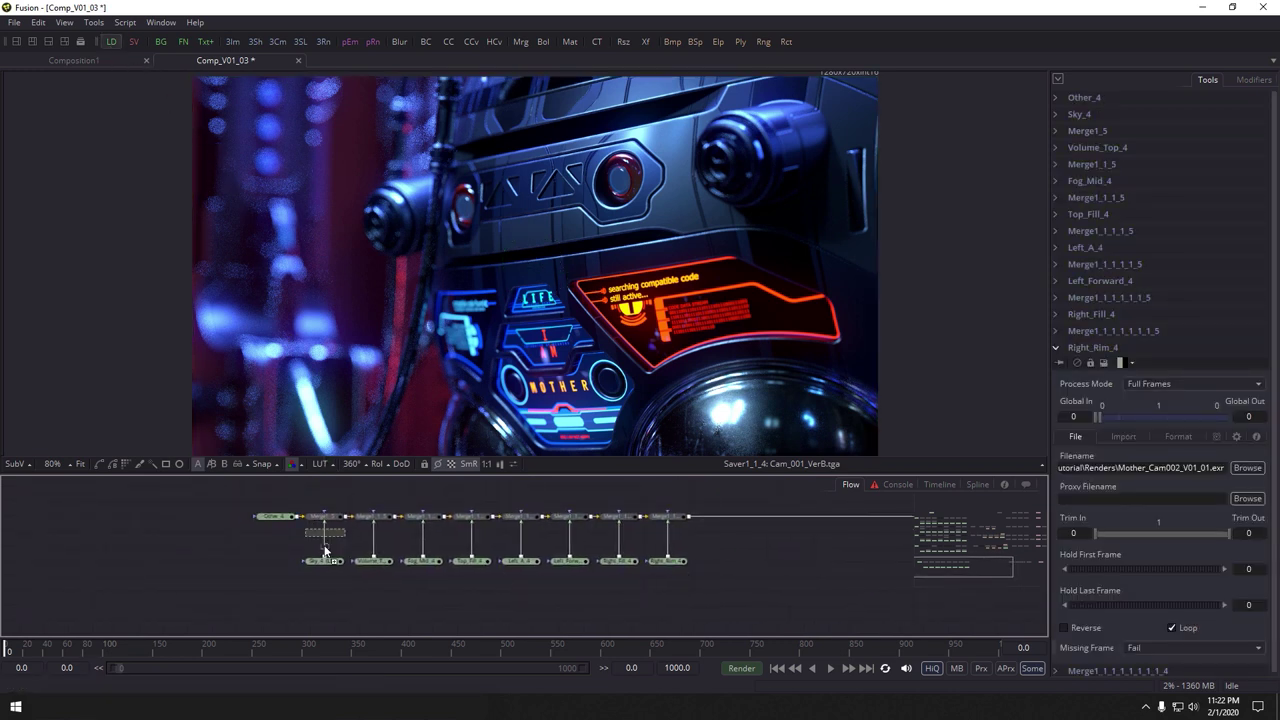
pyautogui.click(285, 590)
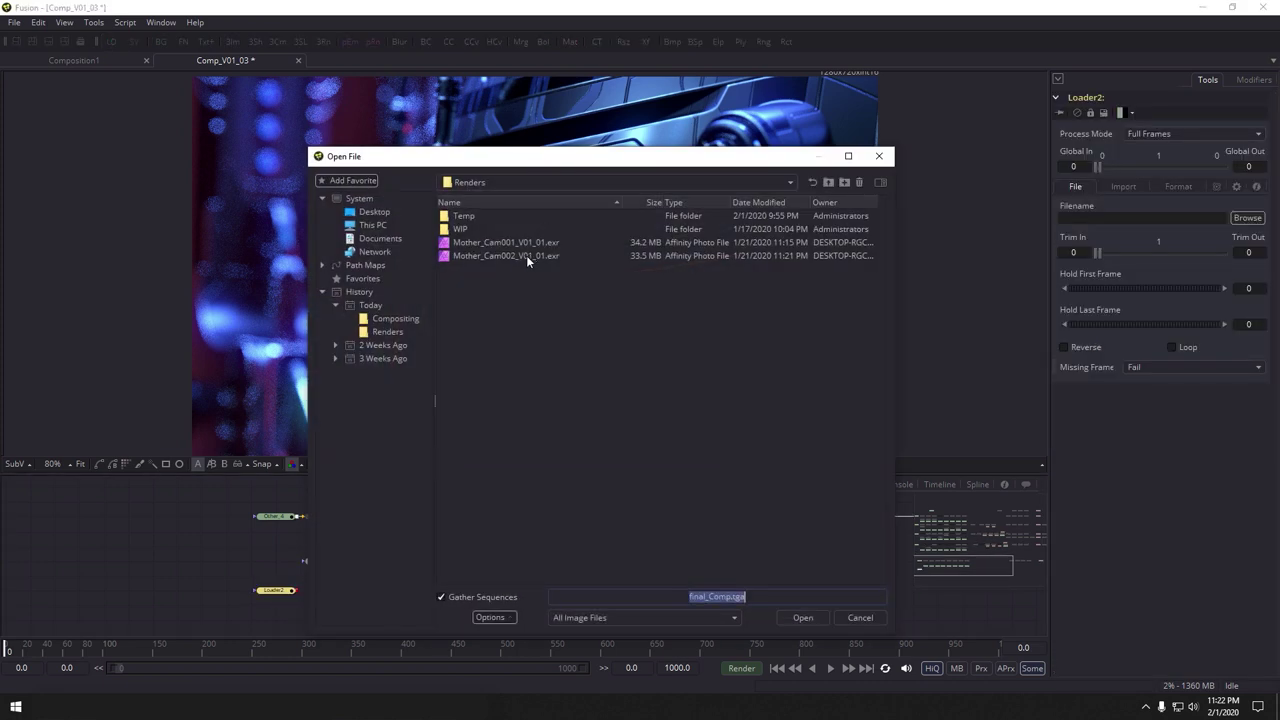
pyautogui.doubleClick(526, 255)
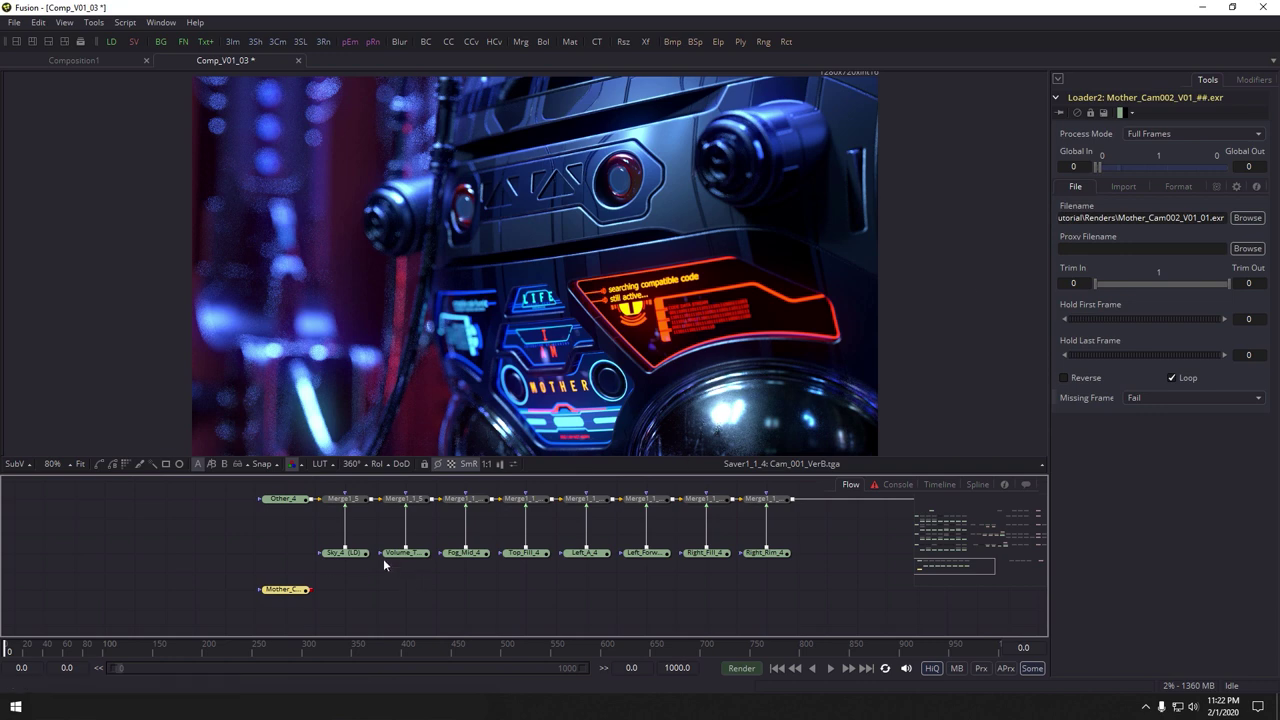
pyautogui.press('1')
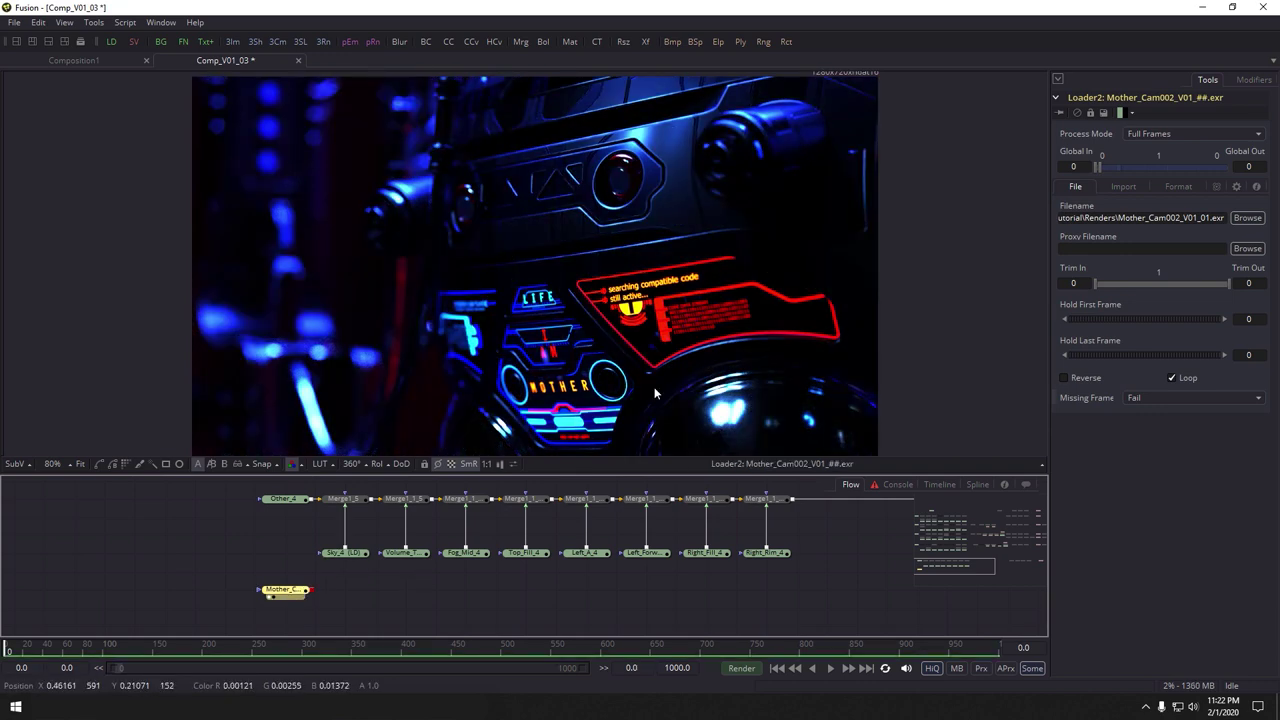
# Paste a copy of the branch's OCIO Colorspace node below the chain, feed the new loader into it, and view its output
pyautogui.scroll(-3, 765, 556)
pyautogui.moveTo(780, 563); pyautogui.dragTo(693, 547)
pyautogui.click(687, 524)
pyautogui.hotkey('ctrl', 'c')
pyautogui.click(628, 581)
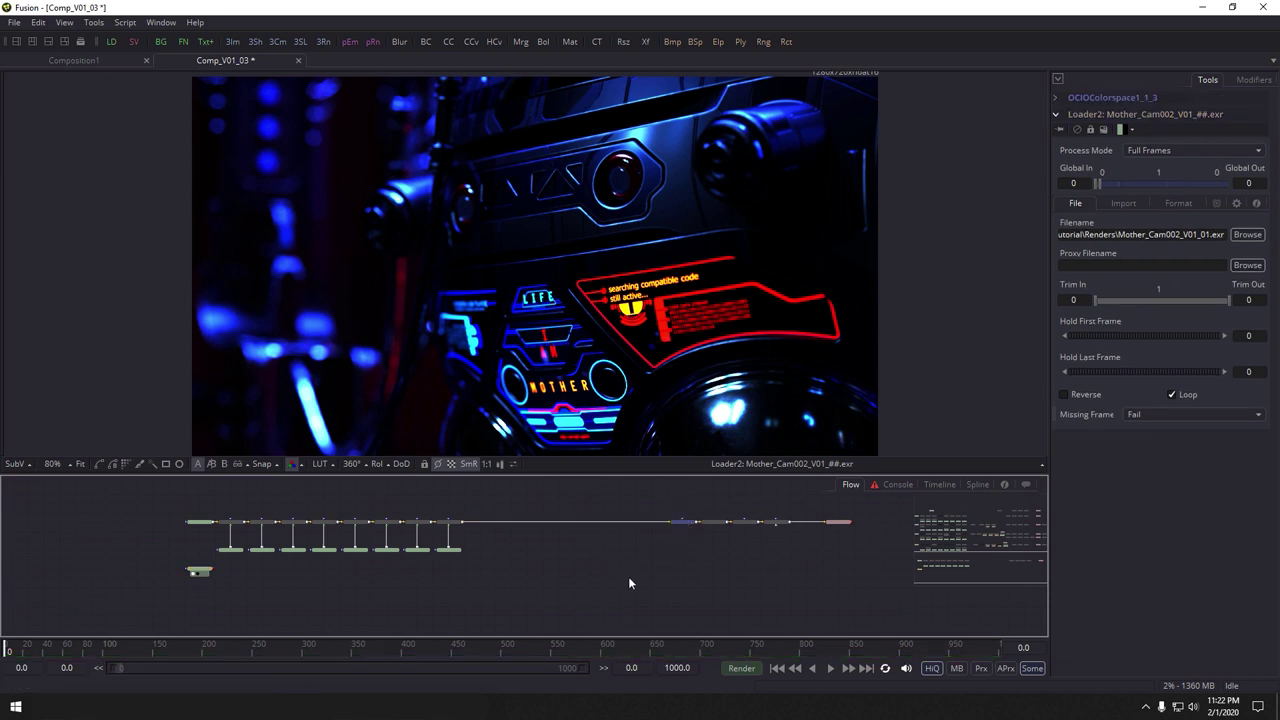
pyautogui.hotkey('ctrl', 'v')
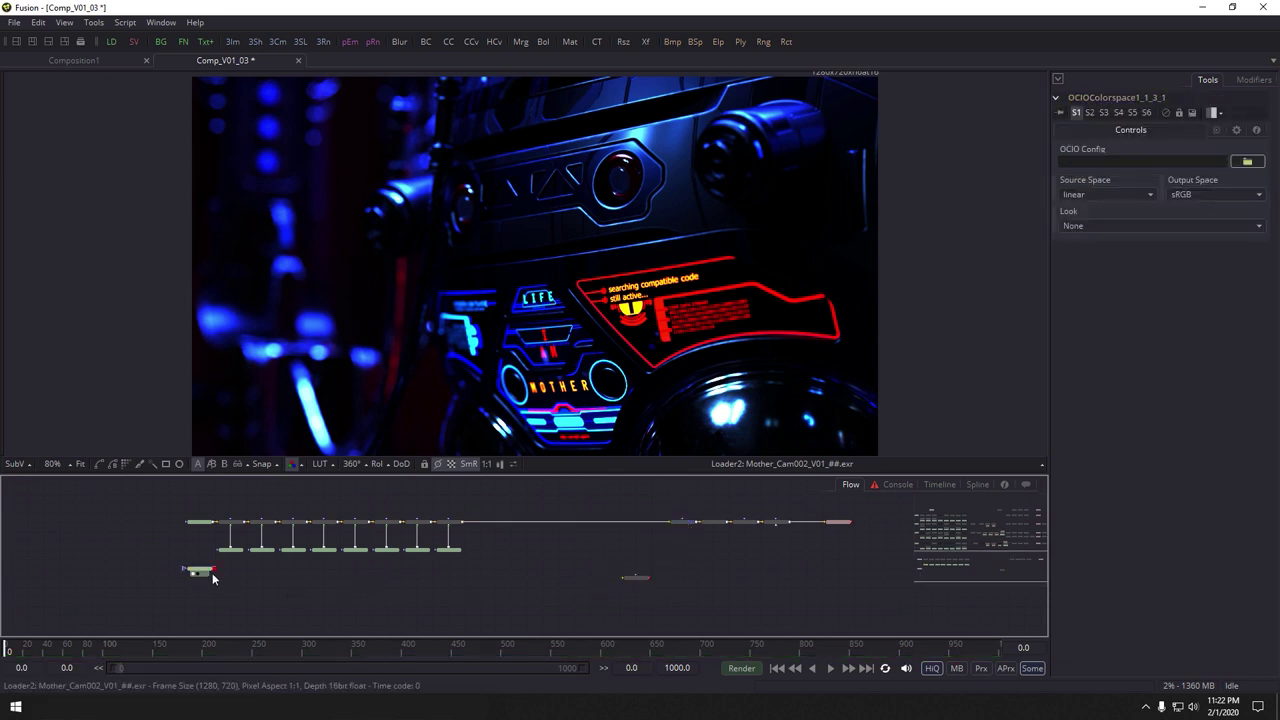
pyautogui.moveTo(221, 579); pyautogui.dragTo(646, 583)
pyautogui.moveTo(643, 290); pyautogui.dragTo(643, 292)
# Expand the new Mother_Cam002 loader's OpenEXR channel assignments and review the passes available for Red
pyautogui.scroll(2, 617, 594)
pyautogui.moveTo(677, 577); pyautogui.dragTo(1000, 588)
pyautogui.scroll(2, 400, 567)
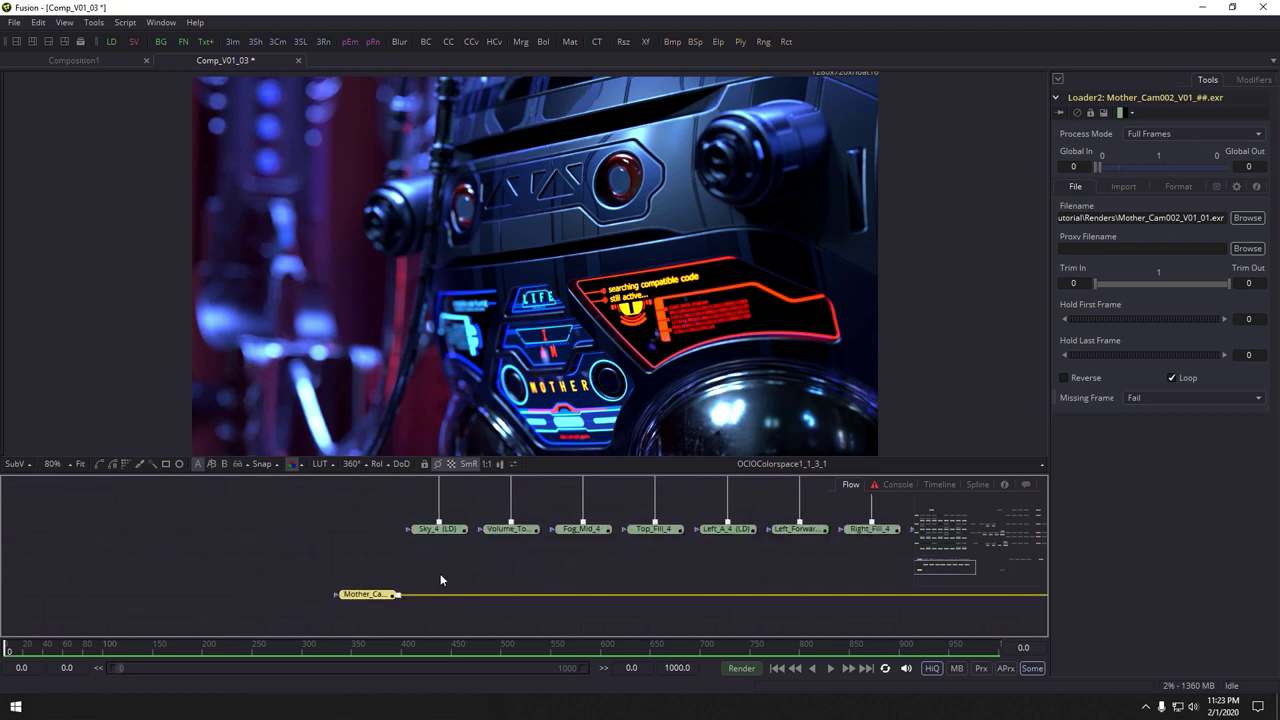
pyautogui.moveTo(440, 573); pyautogui.dragTo(377, 539)
pyautogui.moveTo(515, 494); pyautogui.dragTo(451, 492)
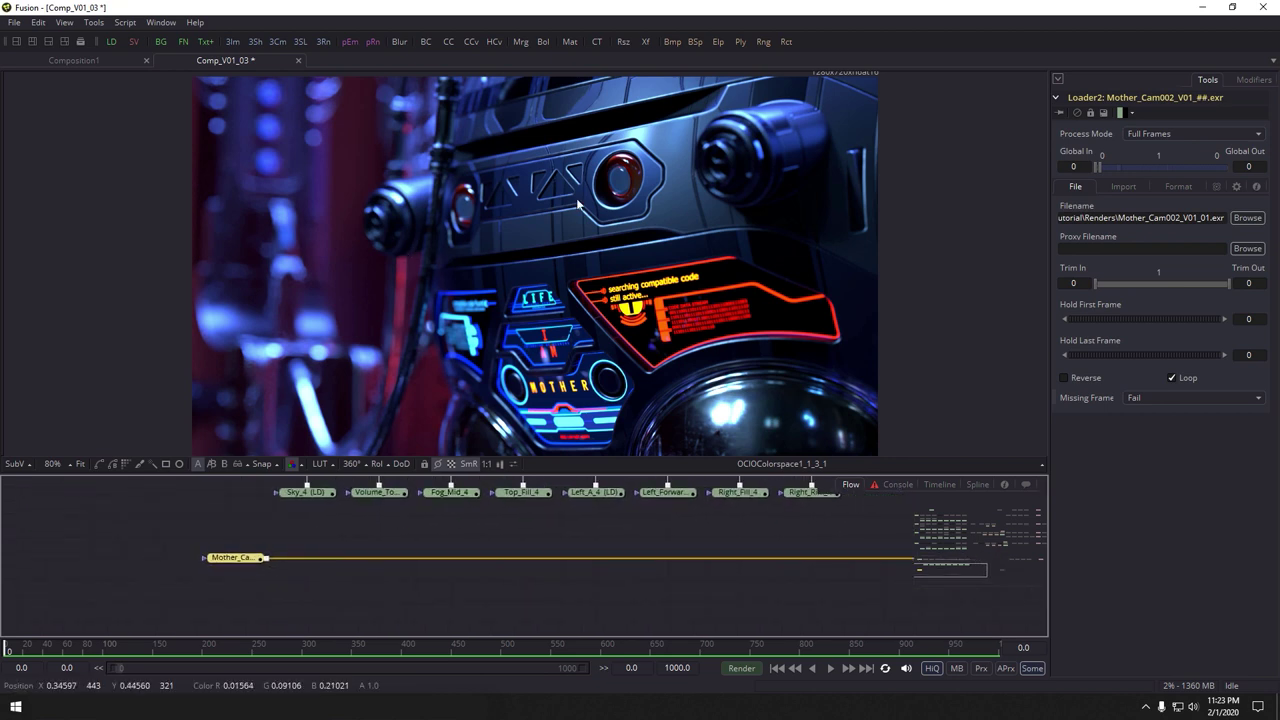
pyautogui.moveTo(608, 558); pyautogui.dragTo(540, 566)
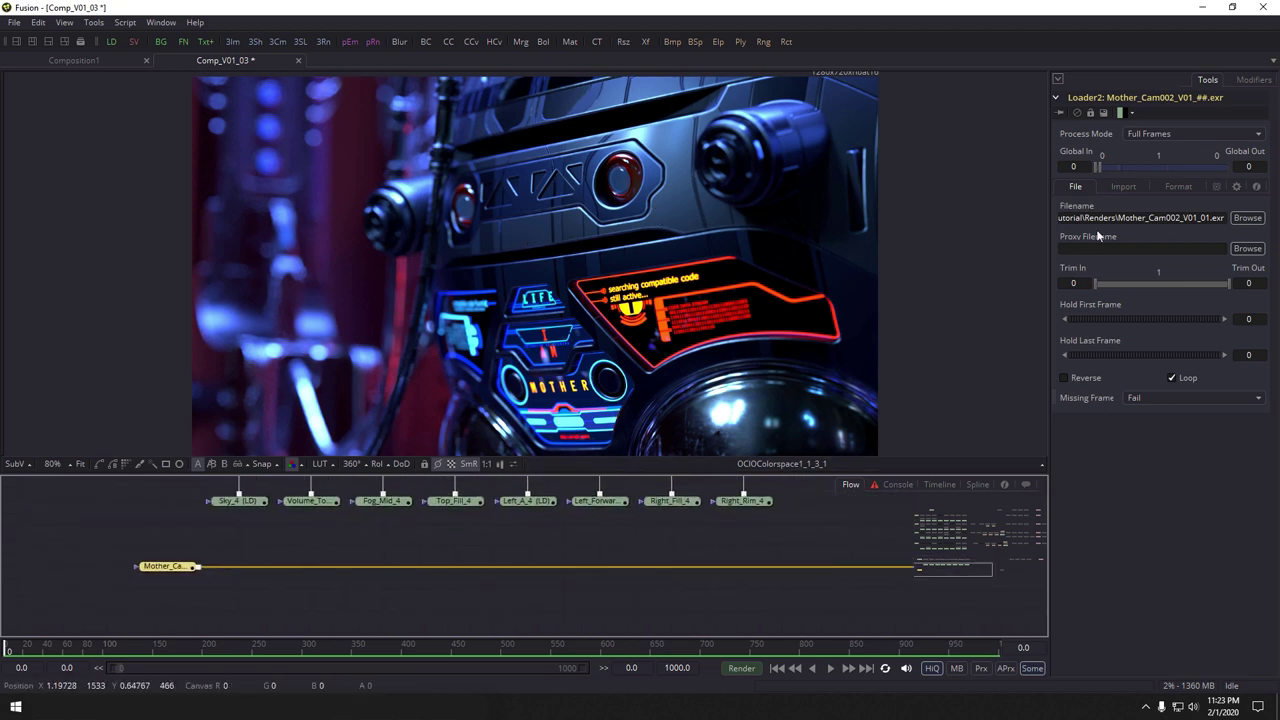
pyautogui.click(1177, 187)
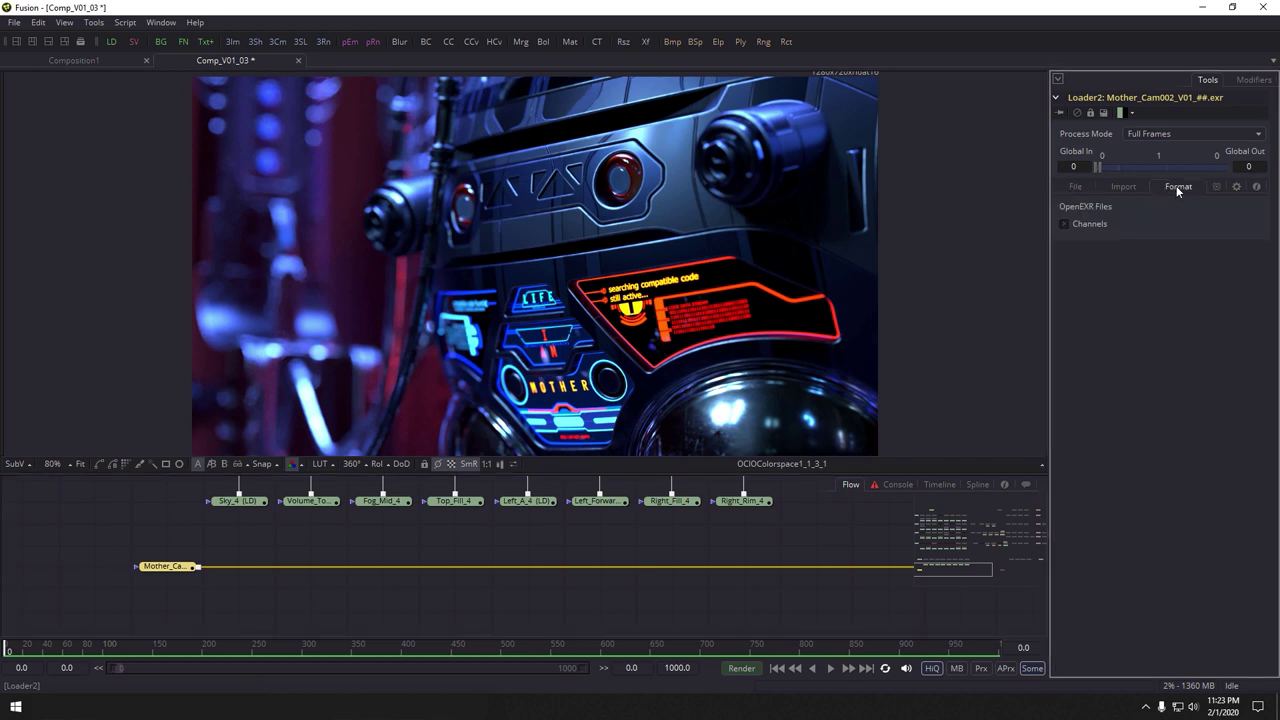
pyautogui.click(1065, 224)
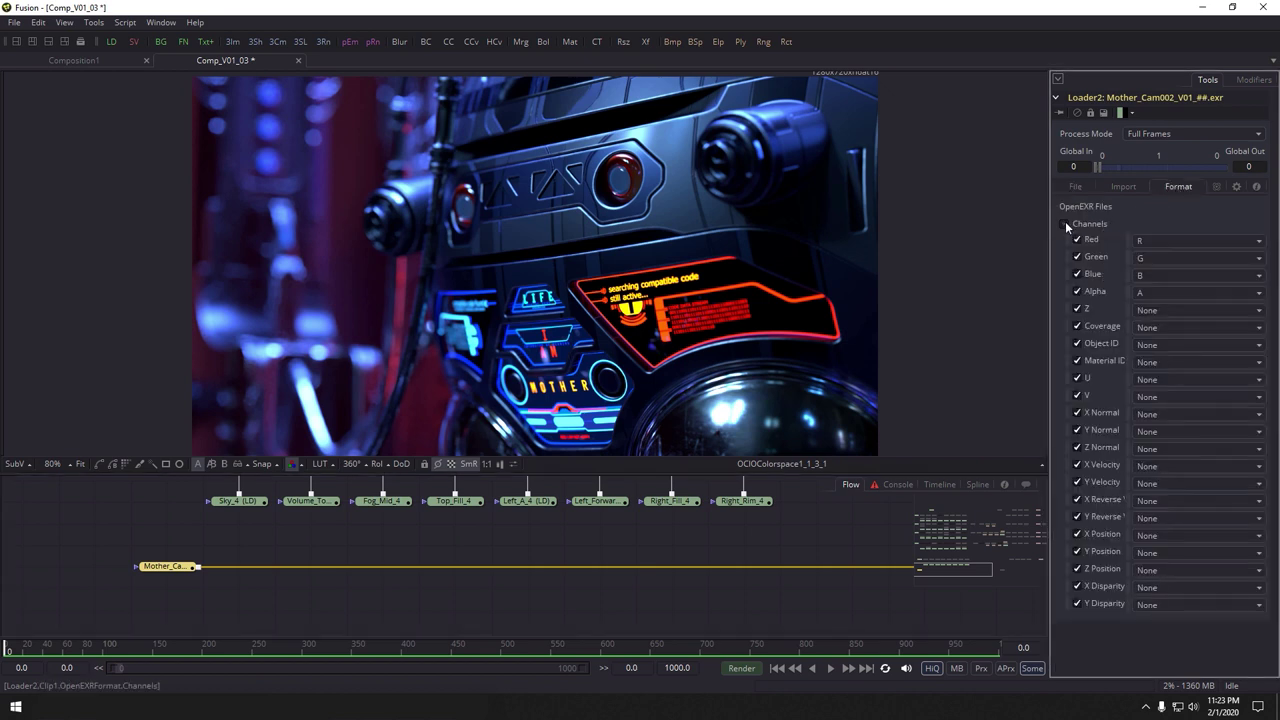
pyautogui.click(1146, 240)
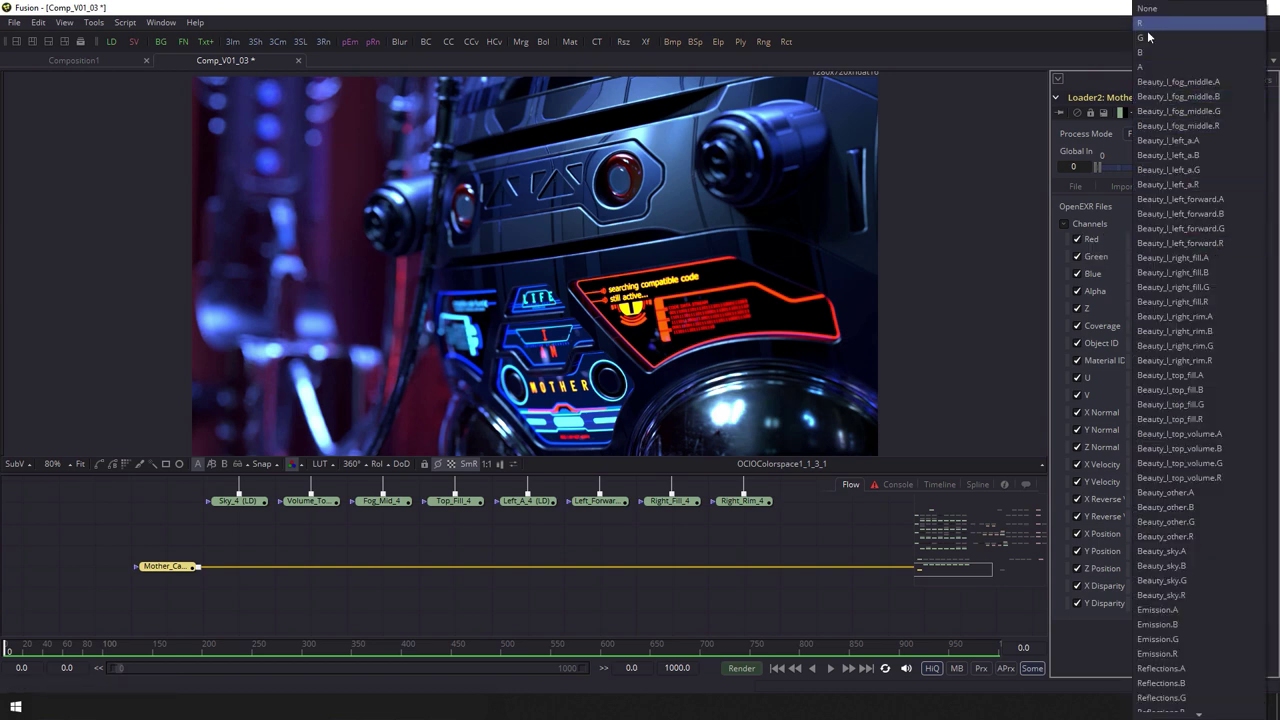
pyautogui.click(1035, 261)
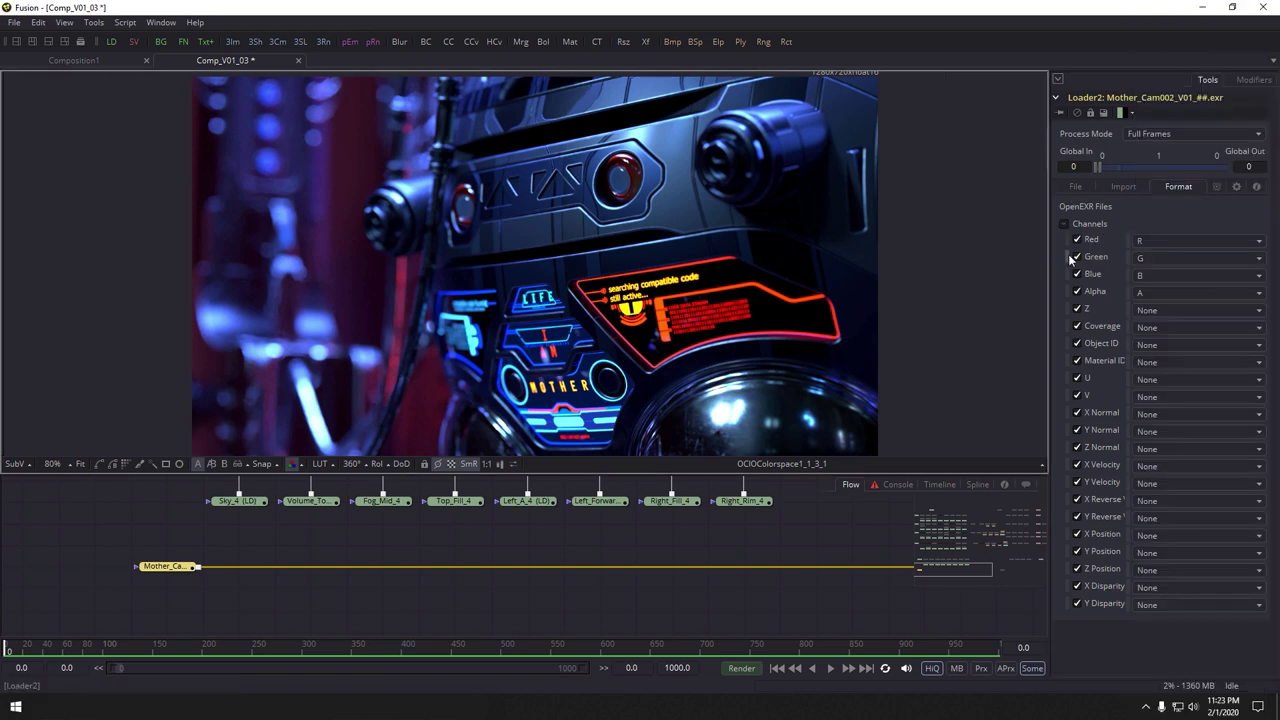
# Assign Beauty_other.R, Beauty_other.G and Beauty_other.B to the new loader's Red, Green and Blue channels
pyautogui.click(1170, 240)
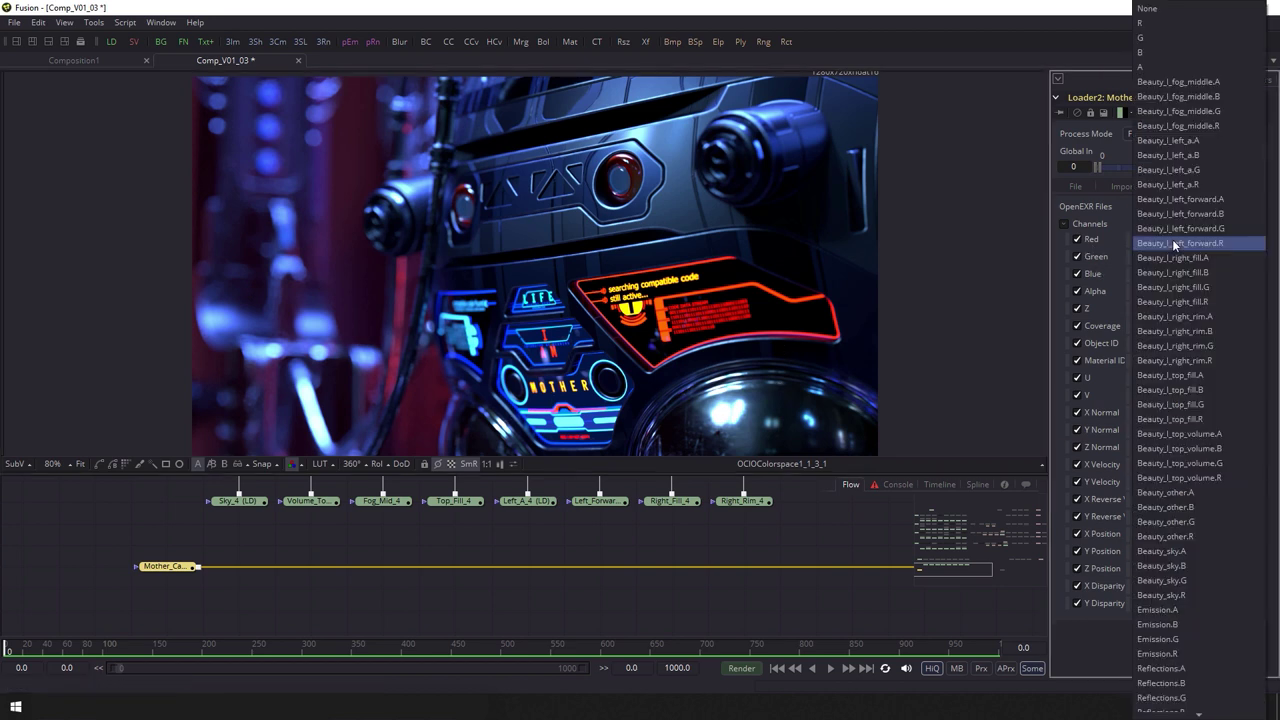
pyautogui.scroll(-3, 1189, 286)
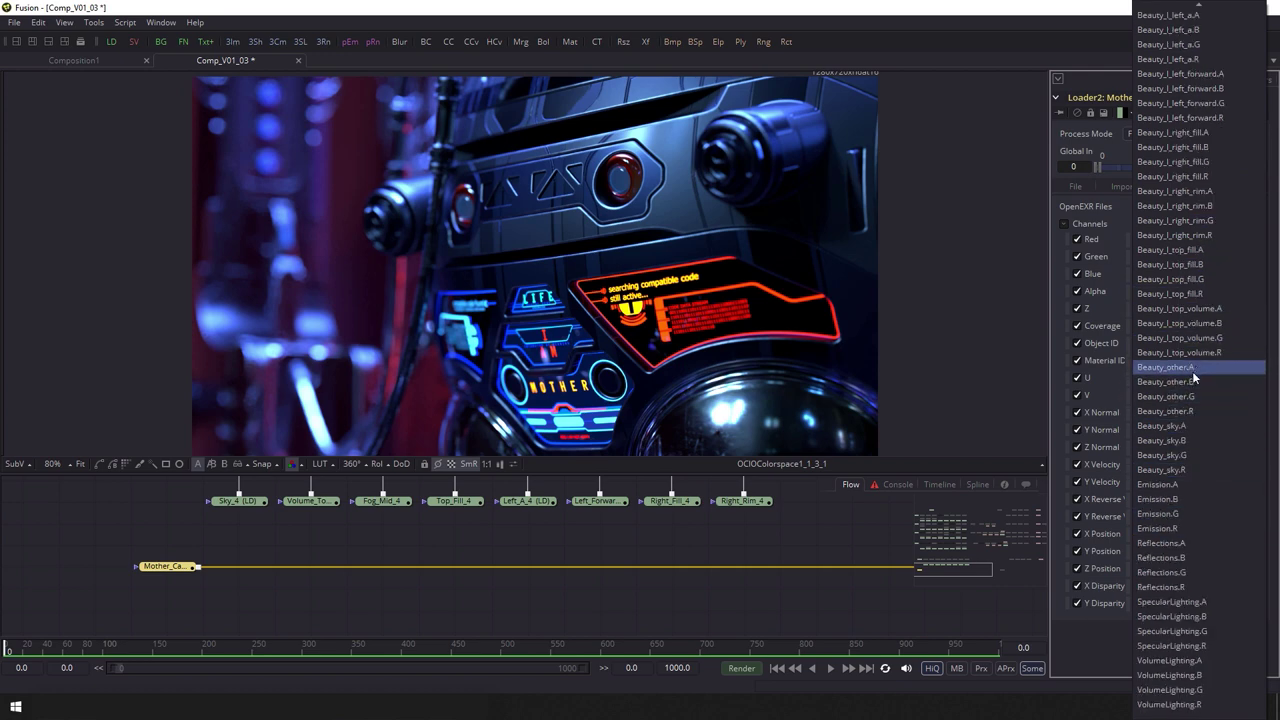
pyautogui.click(1186, 405)
pyautogui.click(1155, 256)
pyautogui.scroll(-3, 1170, 300)
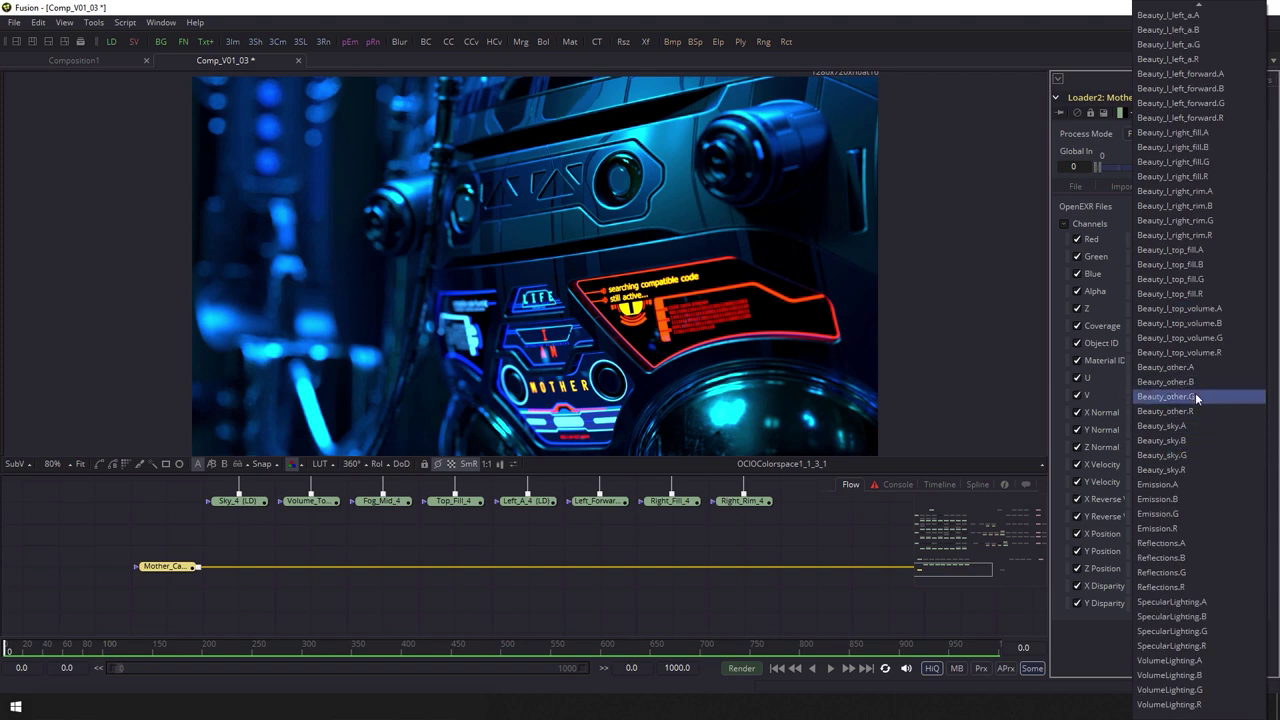
pyautogui.click(1188, 409)
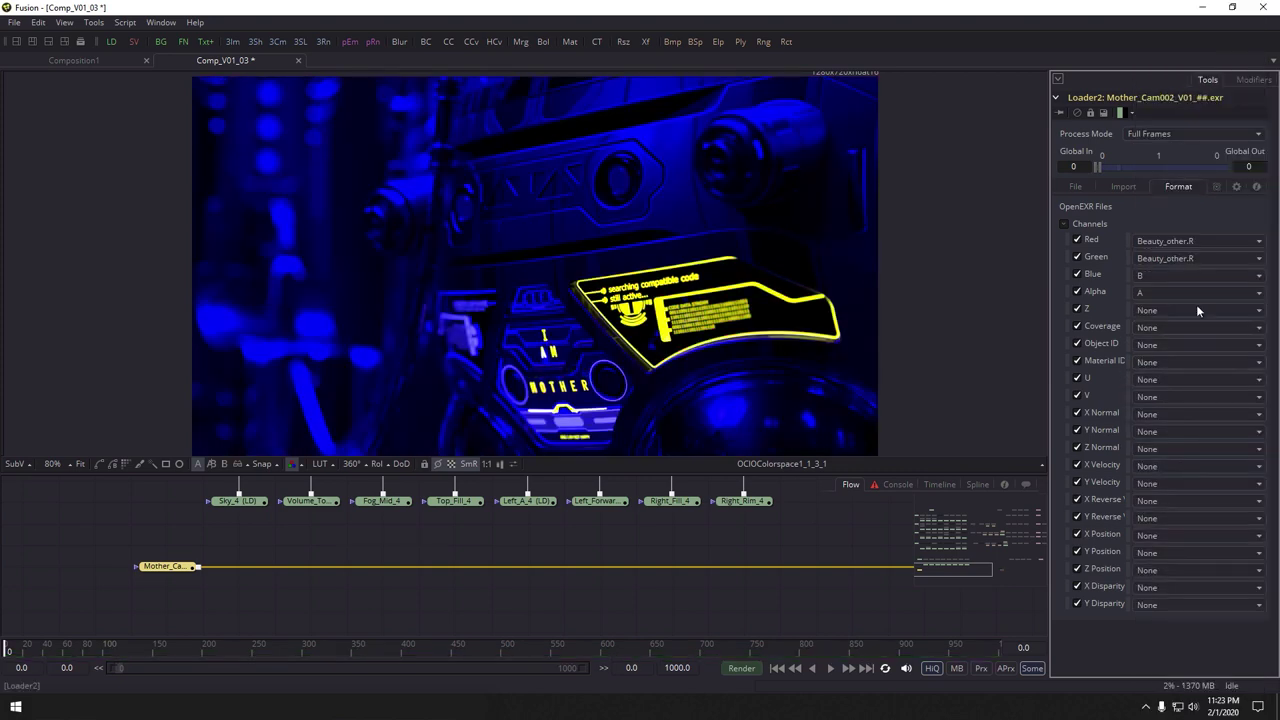
pyautogui.click(1194, 260)
pyautogui.click(1199, 386)
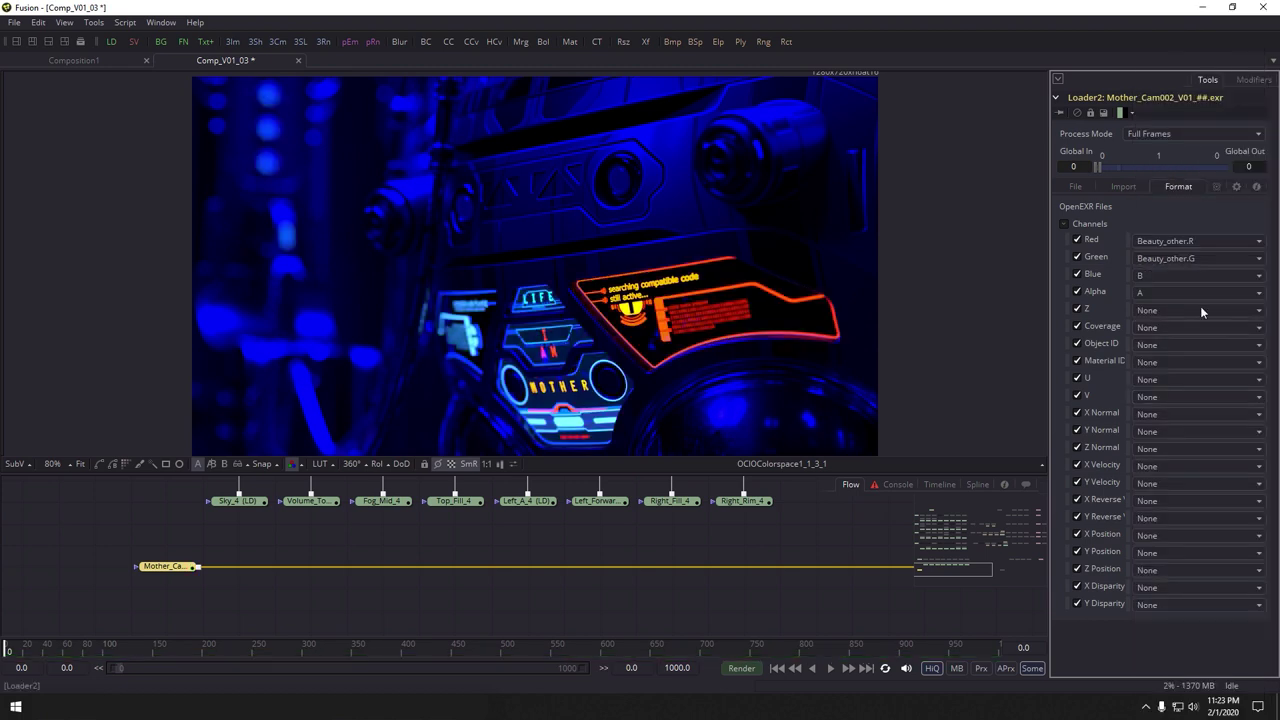
pyautogui.click(1180, 274)
pyautogui.scroll(-1, 1190, 330)
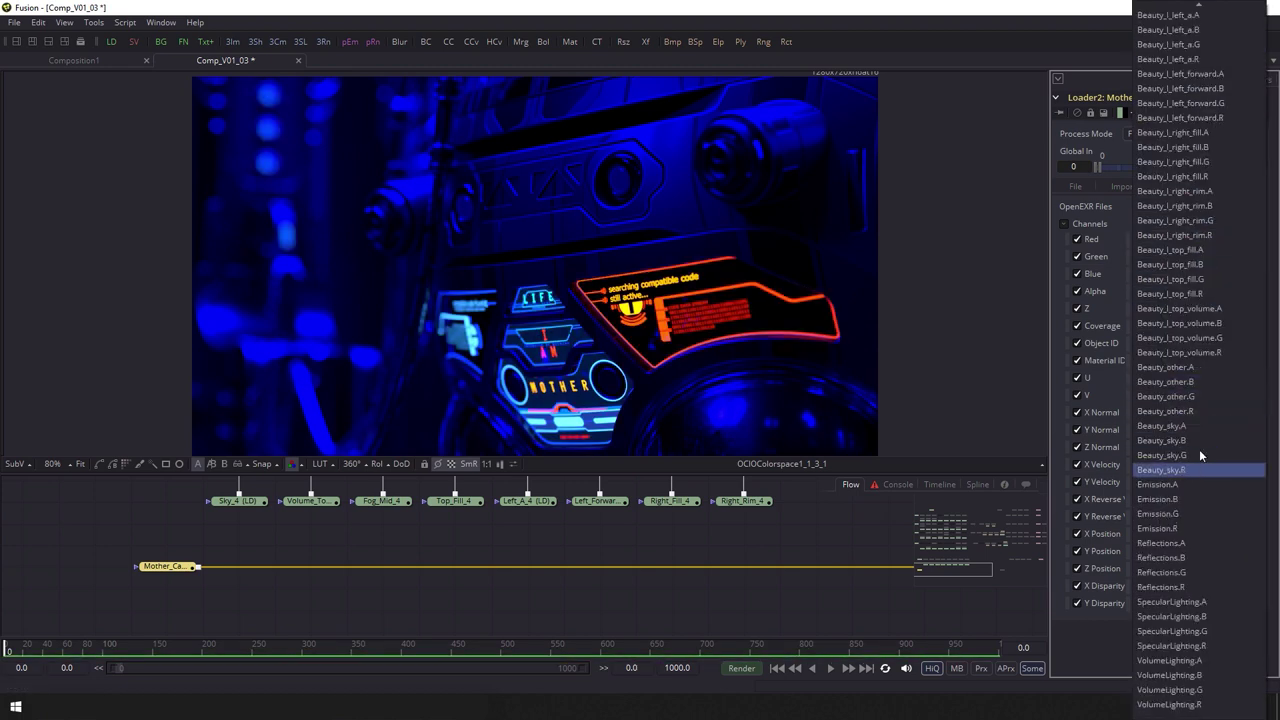
pyautogui.click(1190, 384)
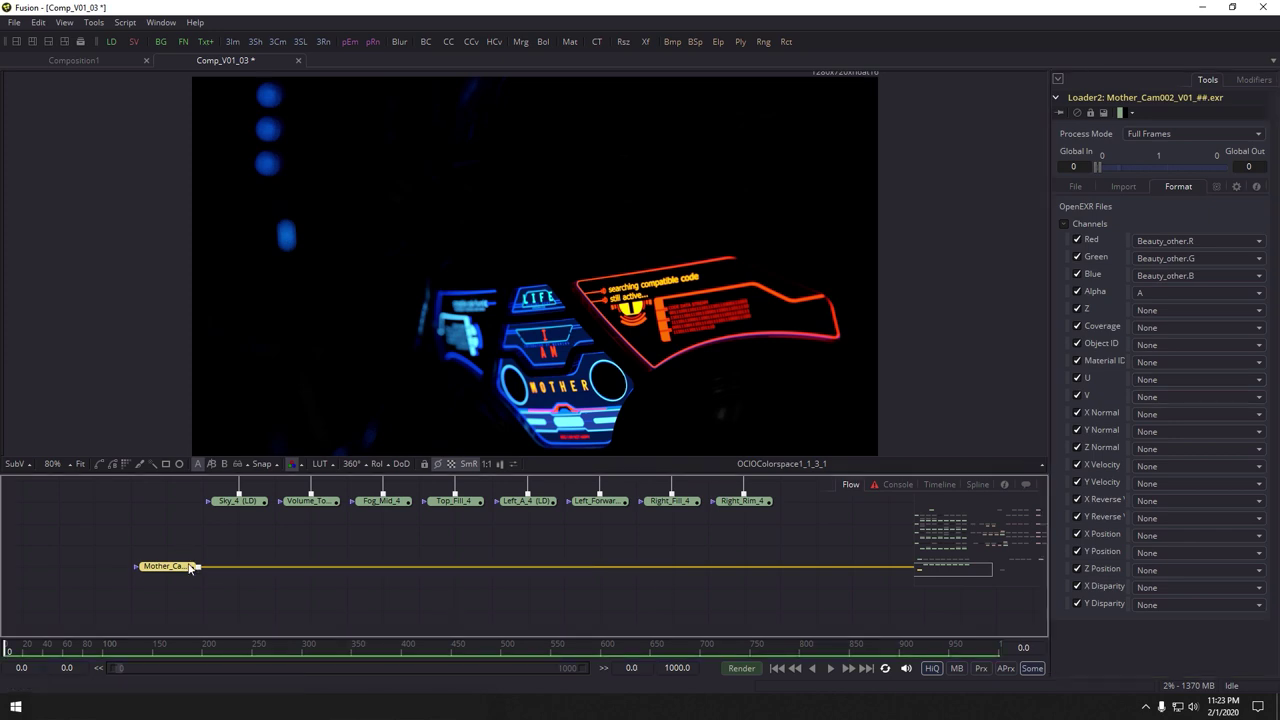
# Paste a duplicate of the Beauty_other loader into the empty space below the original
pyautogui.moveTo(182, 577); pyautogui.dragTo(184, 572)
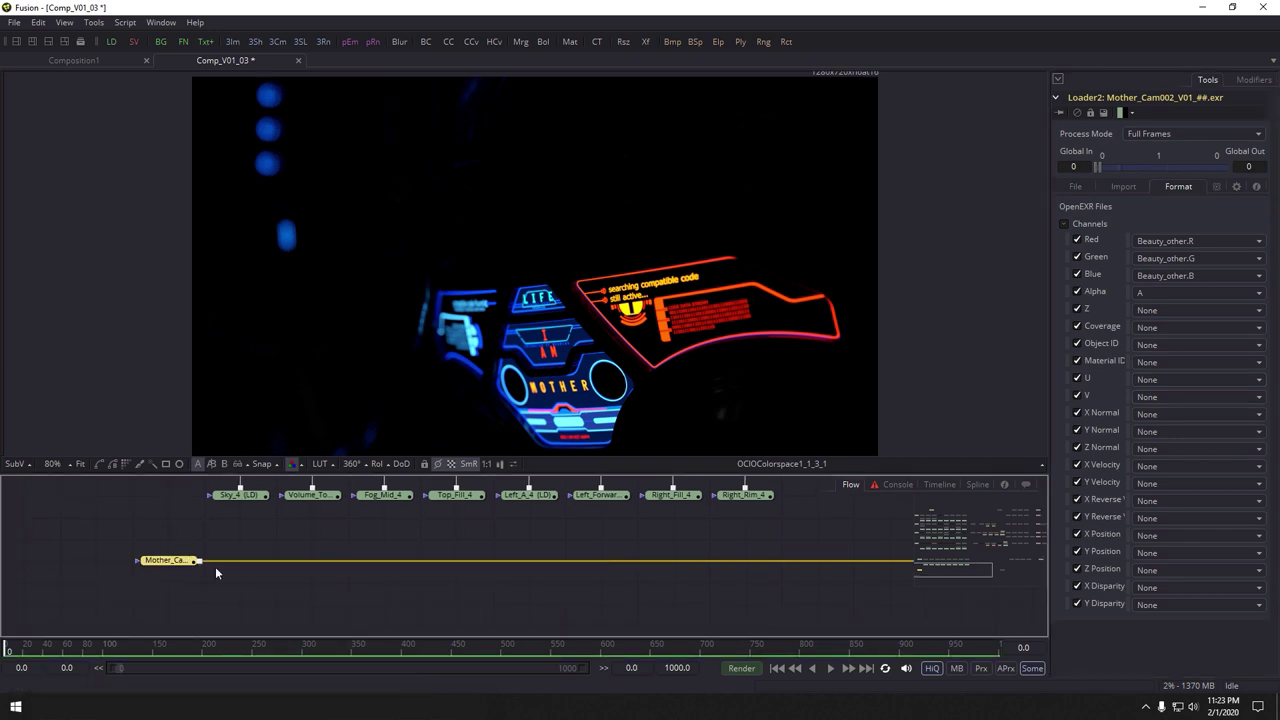
pyautogui.moveTo(265, 595); pyautogui.dragTo(270, 587)
pyautogui.click(264, 589)
pyautogui.hotkey('ctrl', 'v')
# Insert a Merge after the original Beauty_other loader and connect the duplicated loader, placed directly beneath it, as the foreground
pyautogui.click(172, 551)
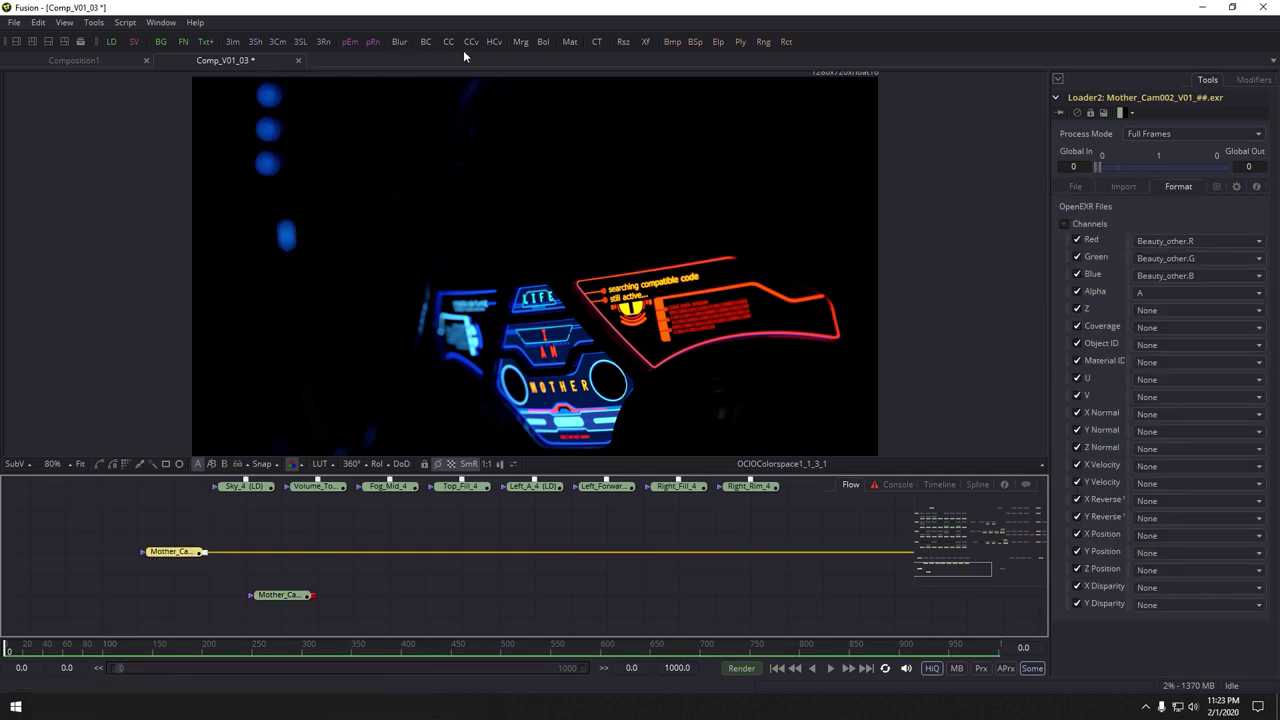
pyautogui.click(524, 43)
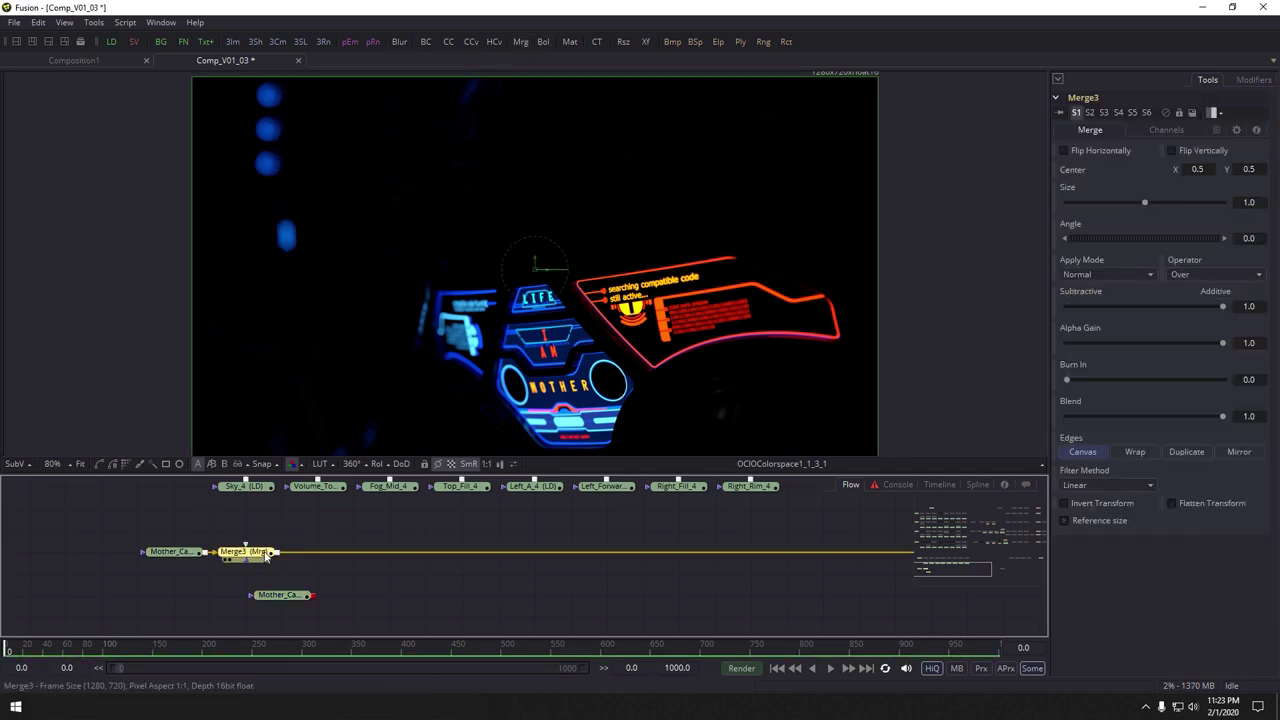
pyautogui.moveTo(294, 598); pyautogui.dragTo(268, 616)
pyautogui.moveTo(294, 546); pyautogui.dragTo(274, 547)
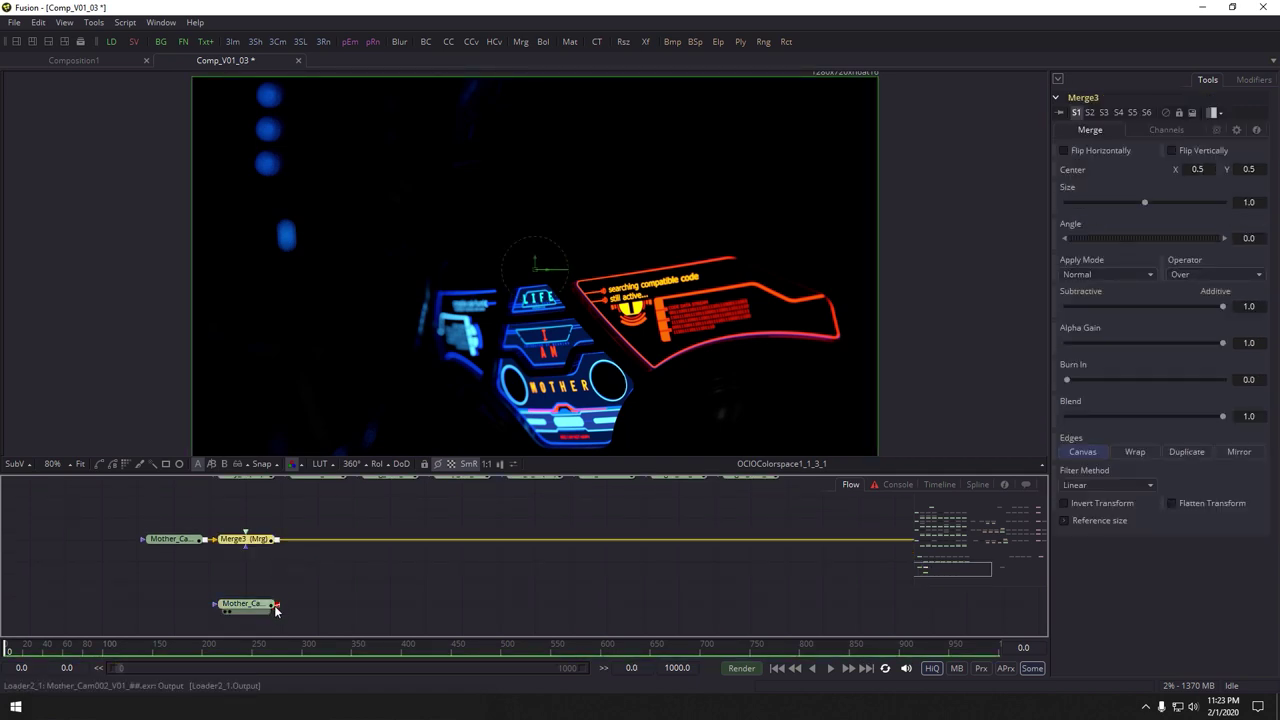
pyautogui.moveTo(245, 560); pyautogui.dragTo(247, 541)
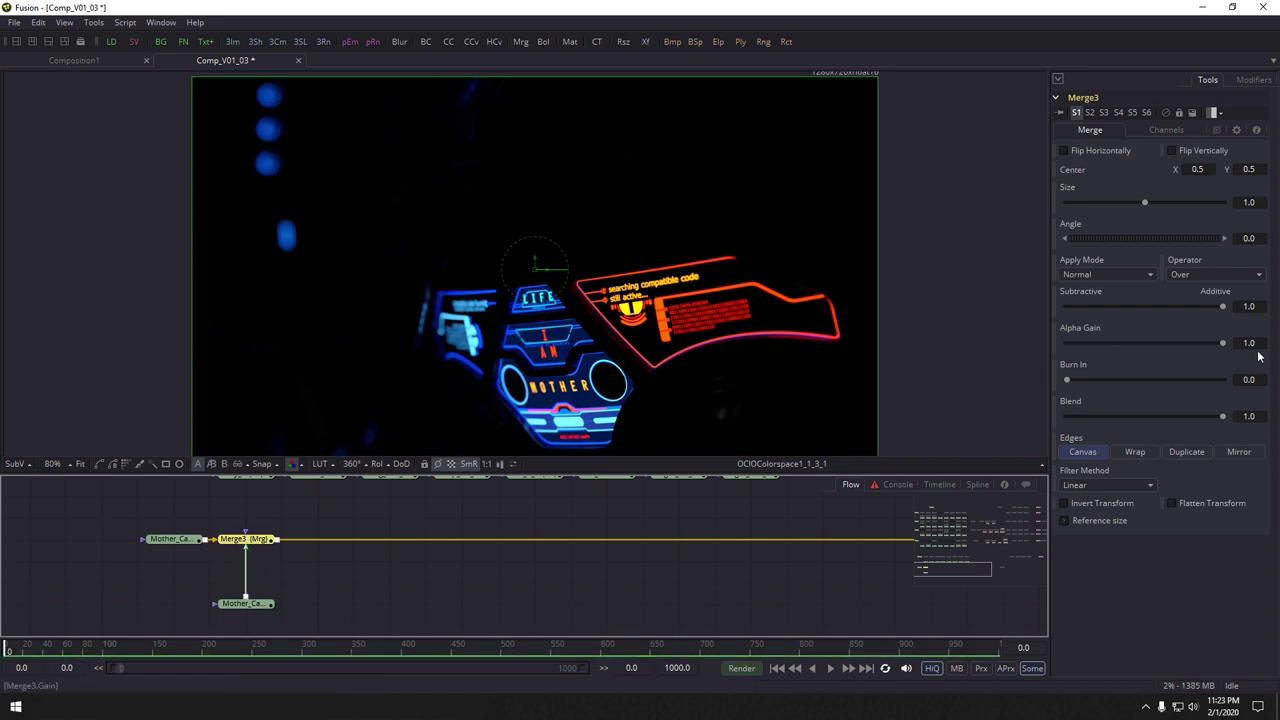
# Set the merge's Alpha Gain to 0 and assign Beauty_l_top_volume.R, .G and .B to the foreground loader's Red, Green and Blue channels
pyautogui.moveTo(1117, 352); pyautogui.dragTo(981, 347)
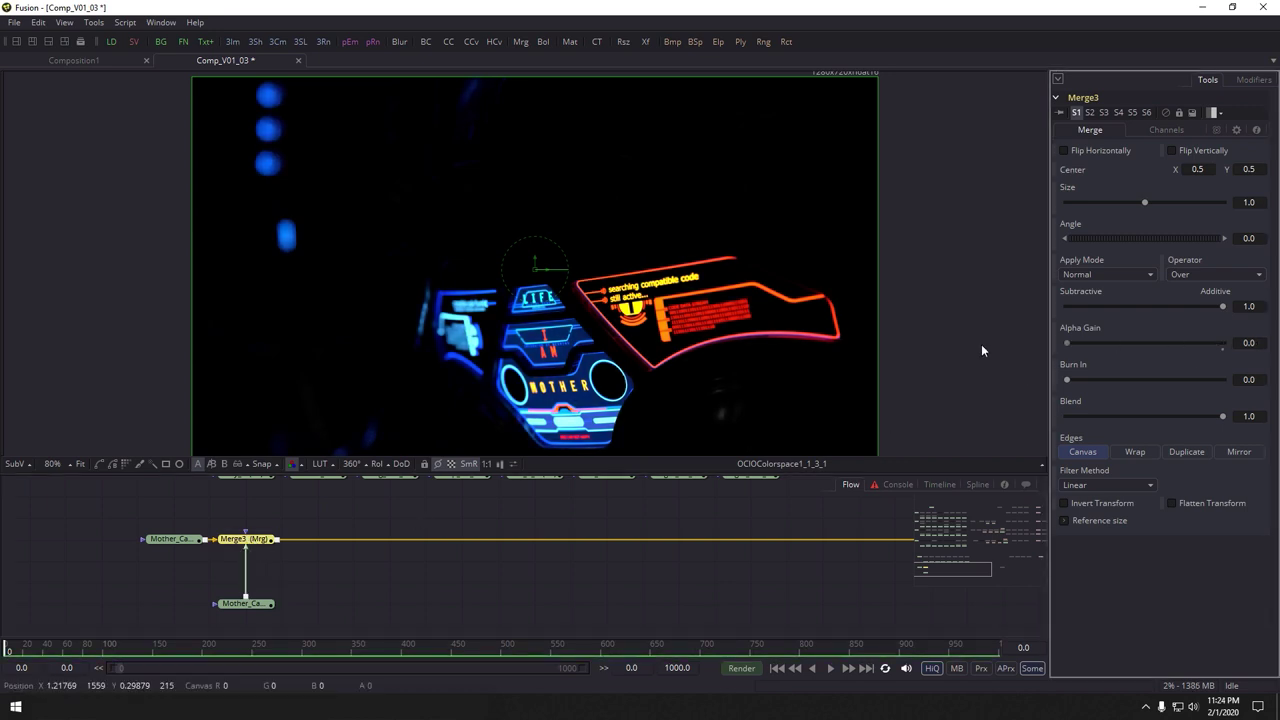
pyautogui.click(255, 608)
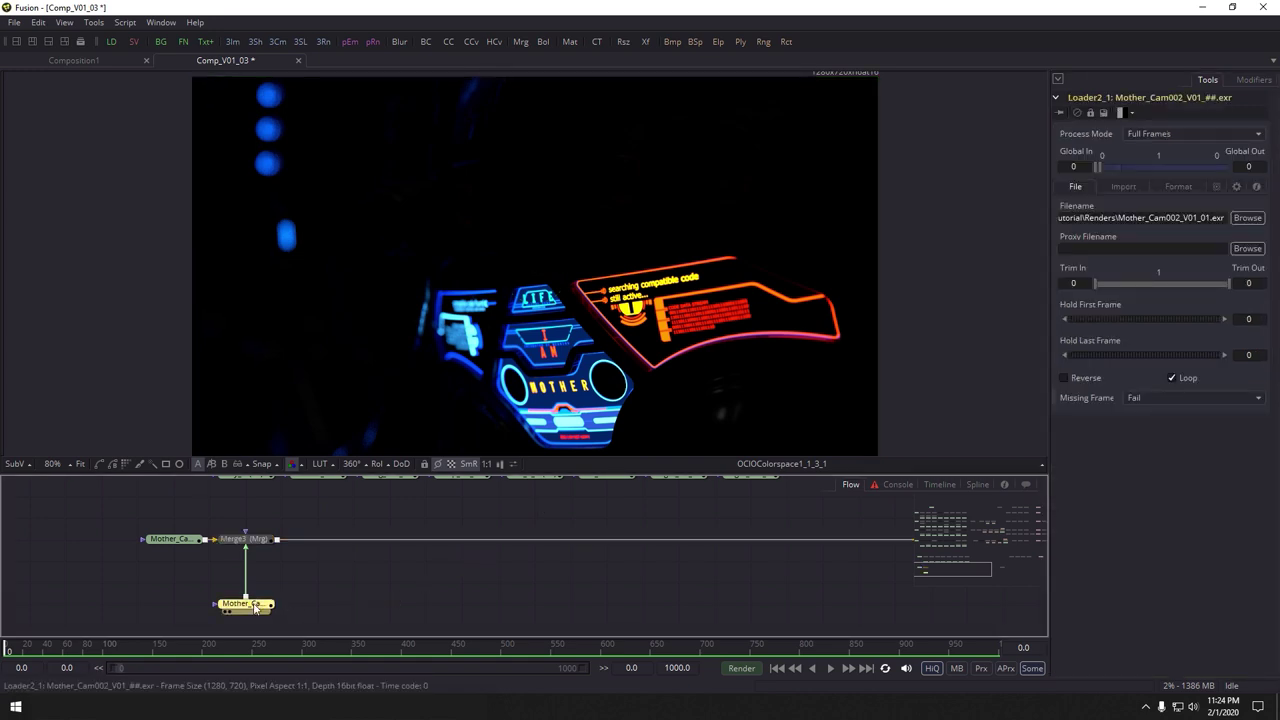
pyautogui.click(1180, 186)
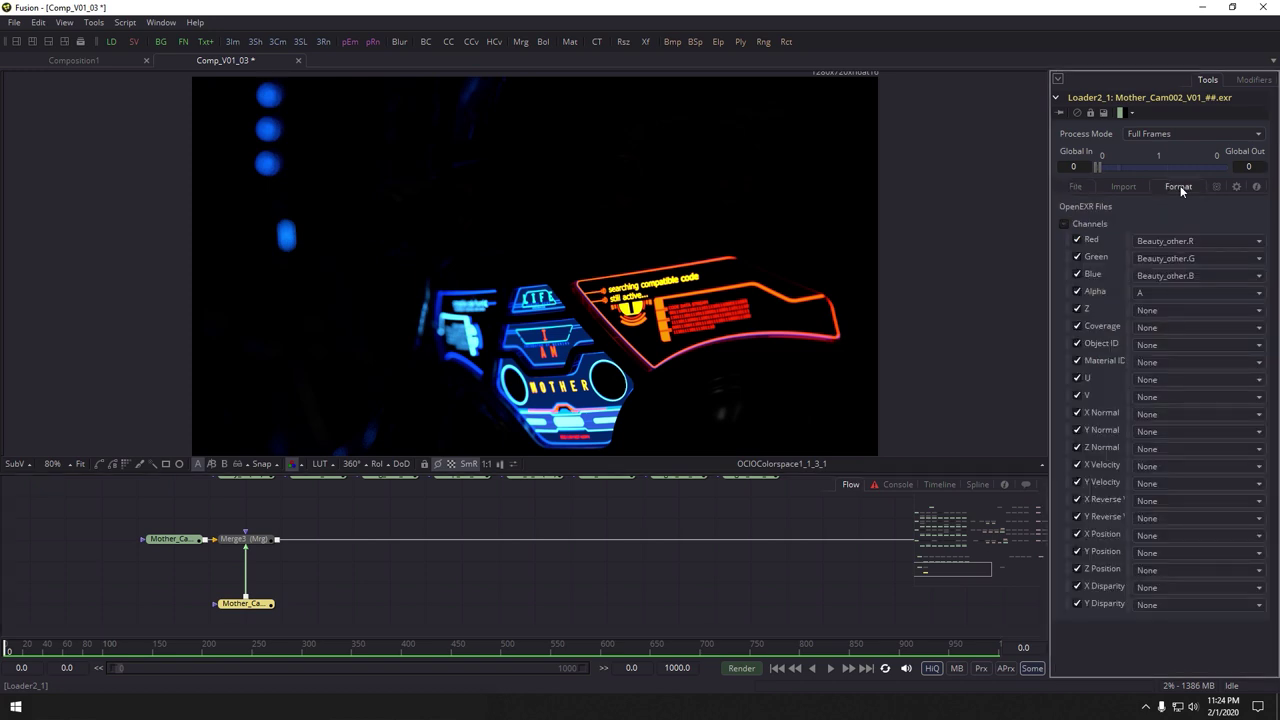
pyautogui.click(1192, 239)
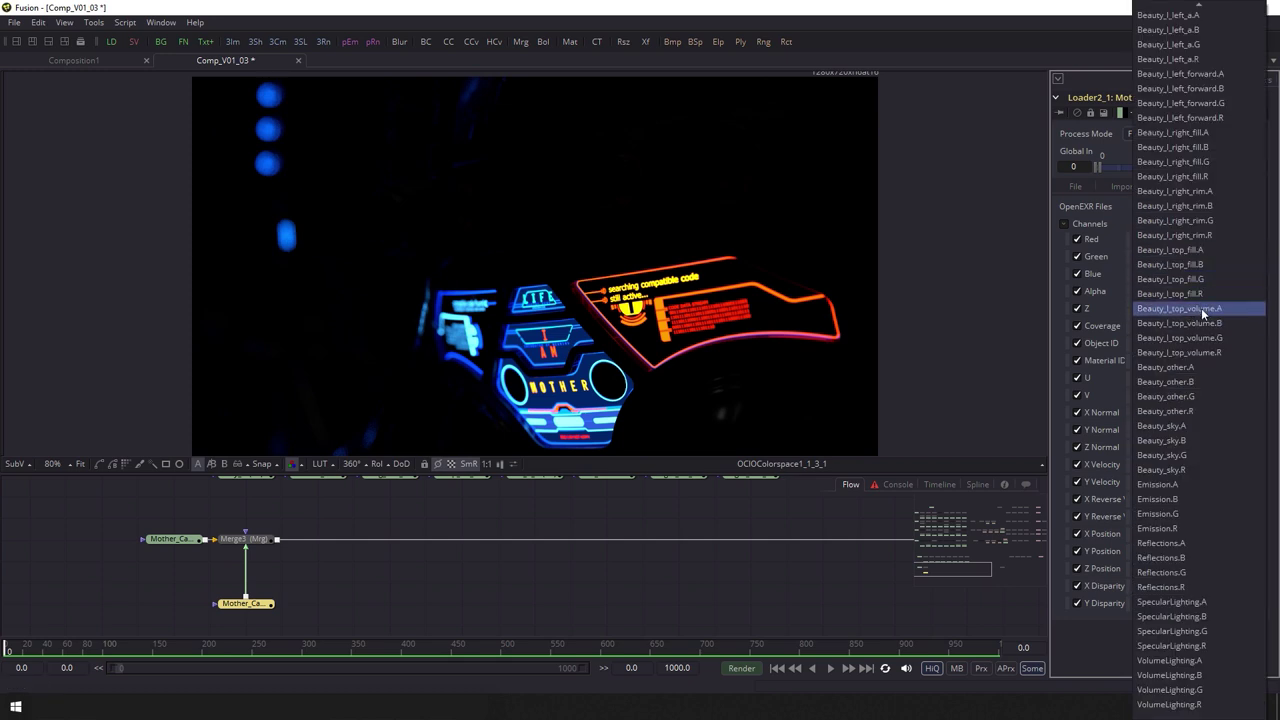
pyautogui.click(1215, 351)
pyautogui.click(1200, 258)
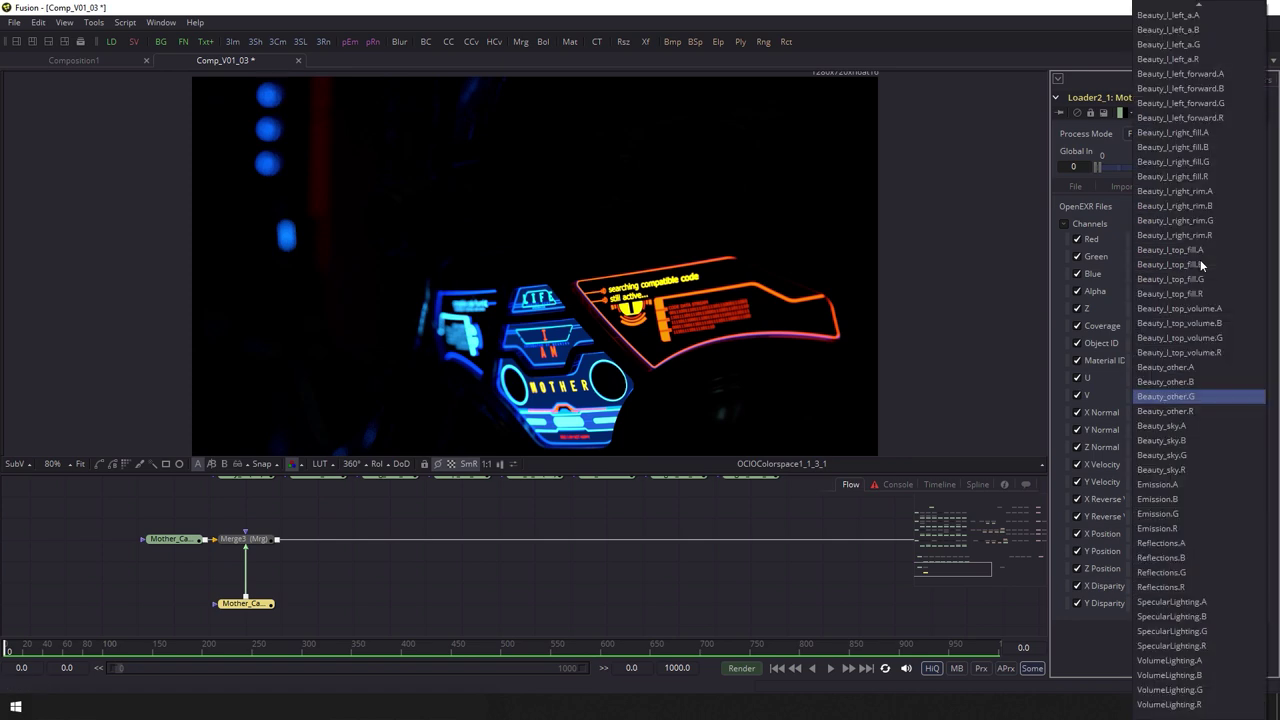
pyautogui.click(1219, 340)
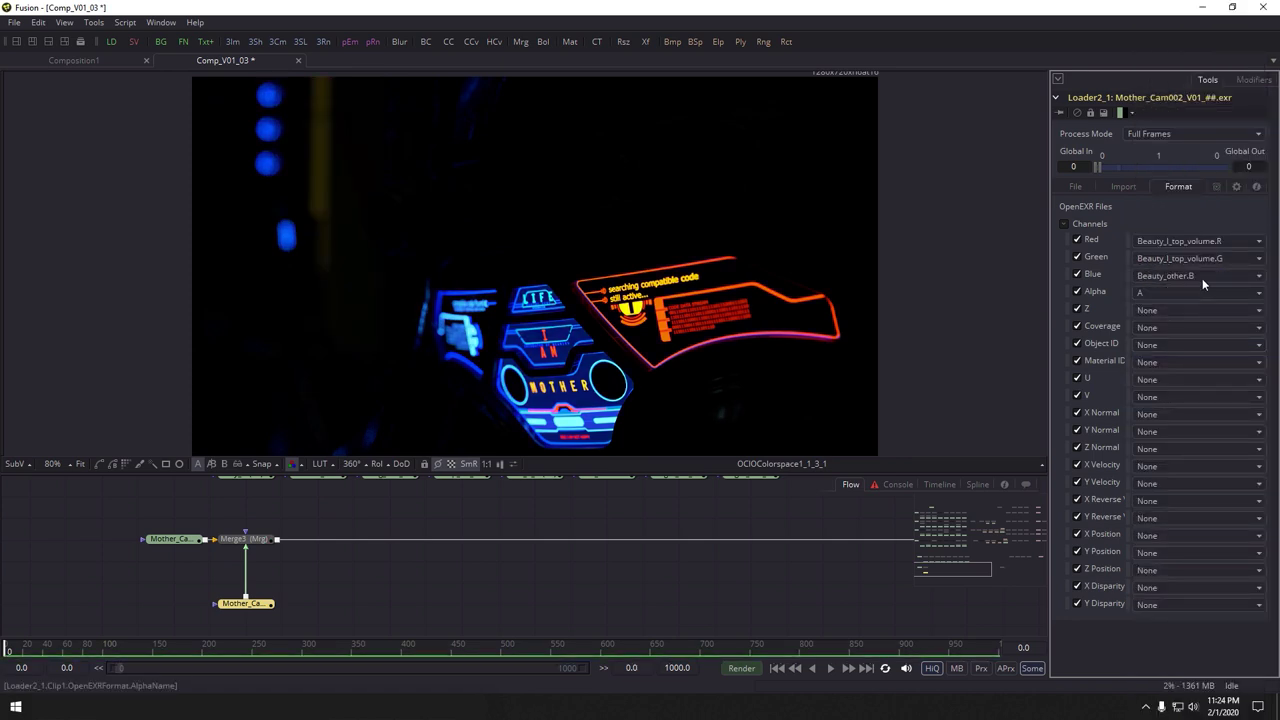
pyautogui.click(1202, 277)
pyautogui.click(1189, 324)
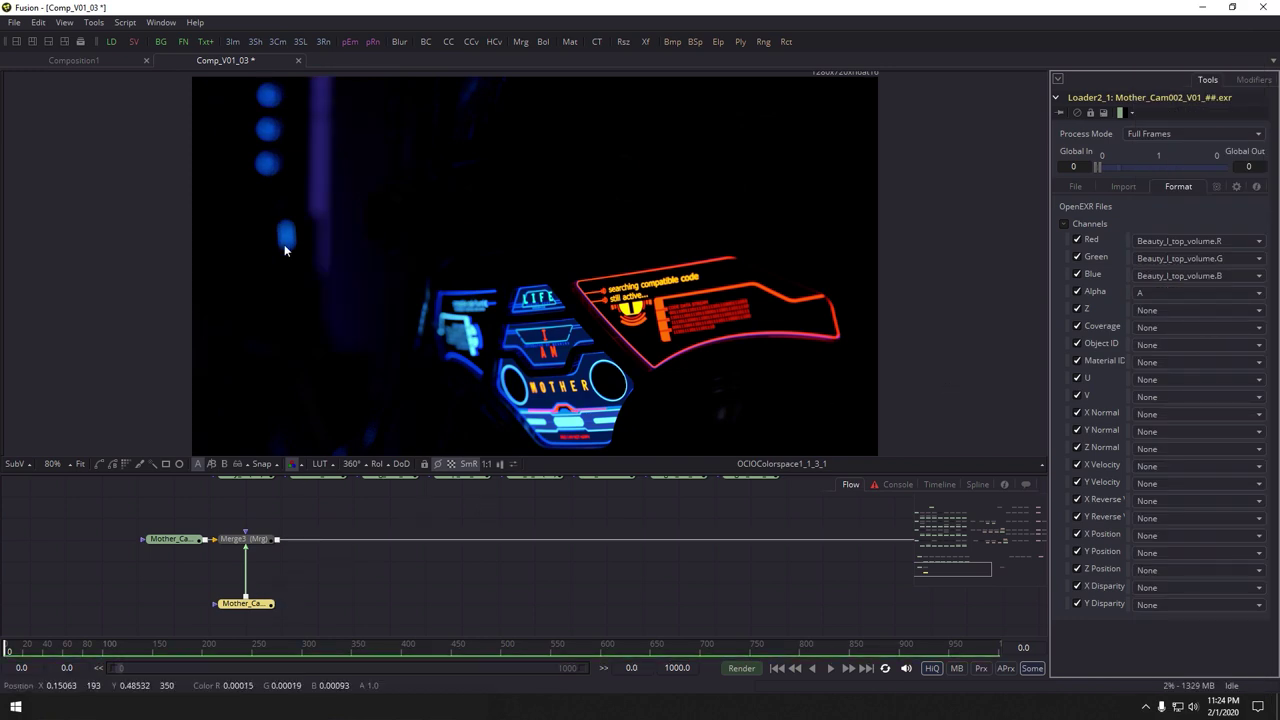
pyautogui.moveTo(248, 604); pyautogui.dragTo(307, 148)
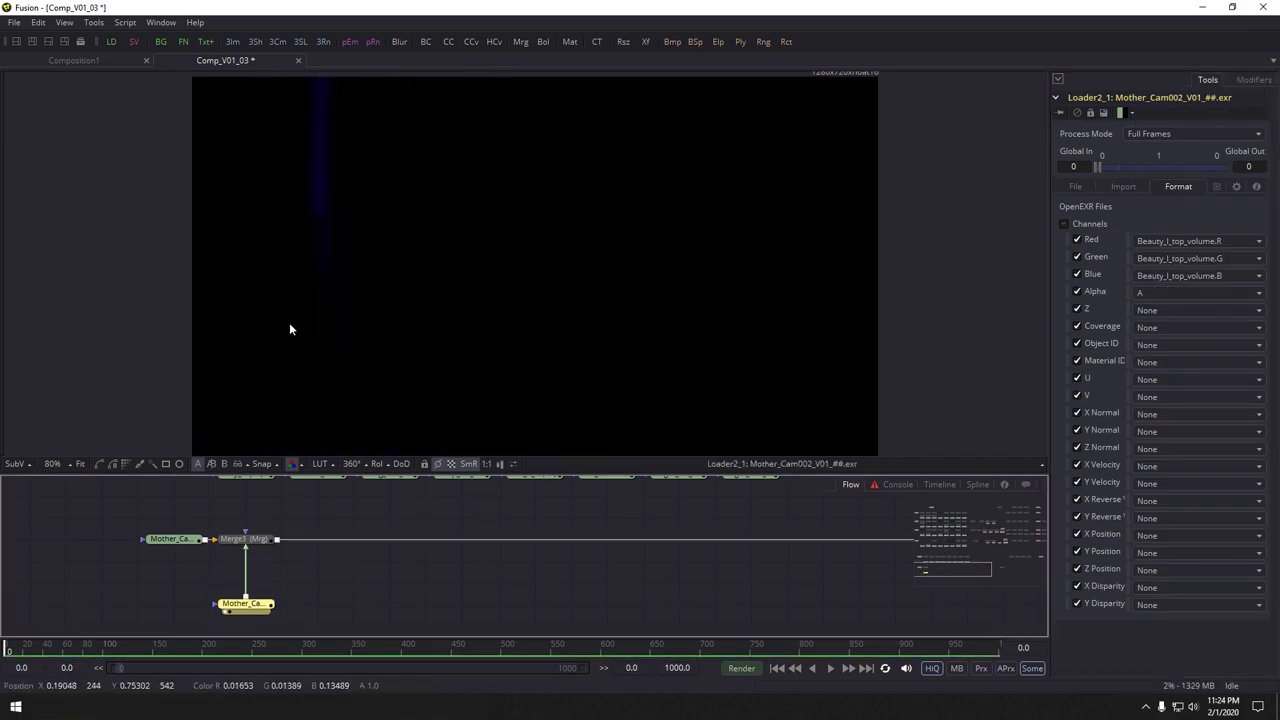
# Duplicate the merge with its foreground loader, insert the copied merge after the first one, and align the copied loader beneath it
pyautogui.moveTo(311, 622); pyautogui.dragTo(250, 531)
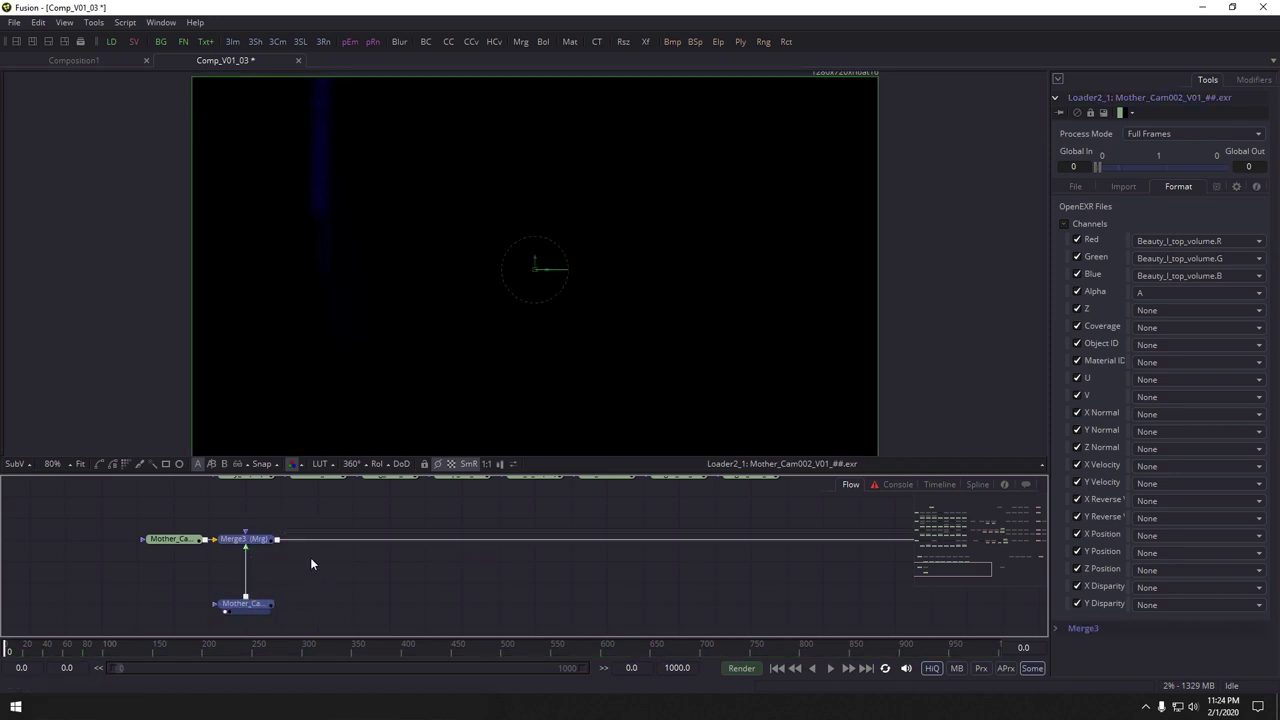
pyautogui.moveTo(316, 565); pyautogui.dragTo(337, 531)
pyautogui.hotkey('ctrl', 'v')
pyautogui.click(428, 556)
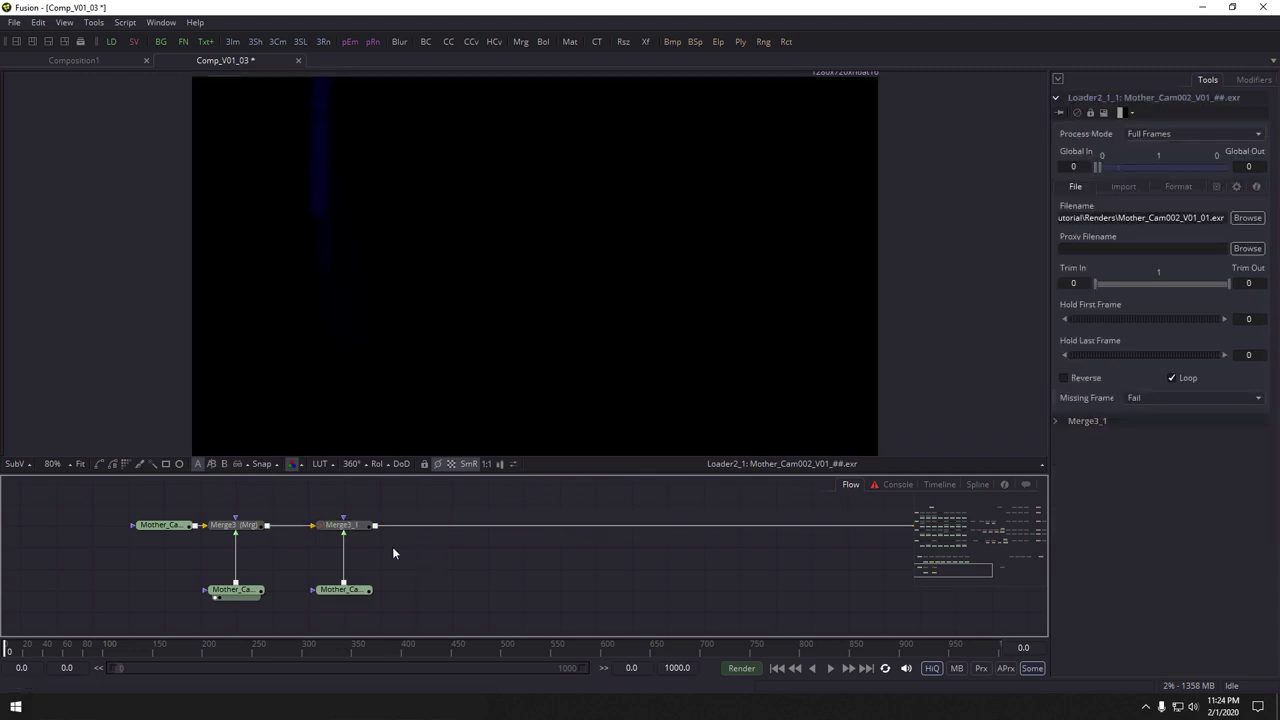
pyautogui.click(336, 527)
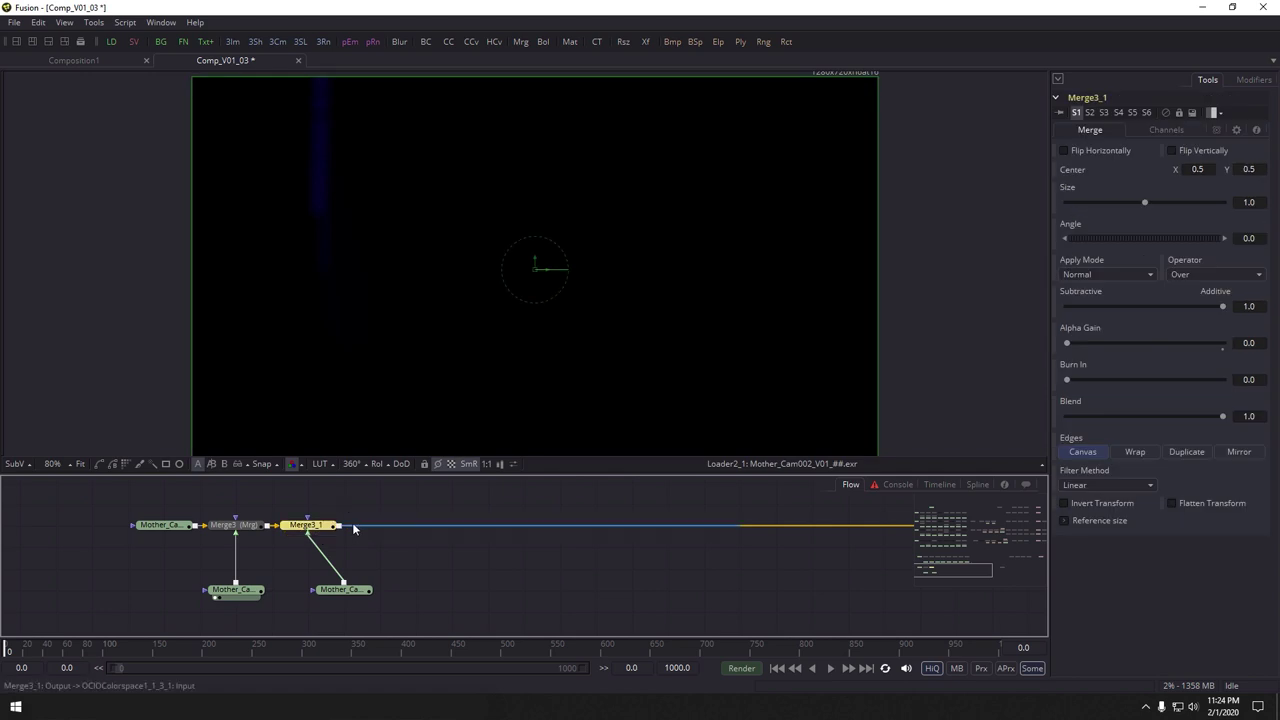
pyautogui.click(314, 596)
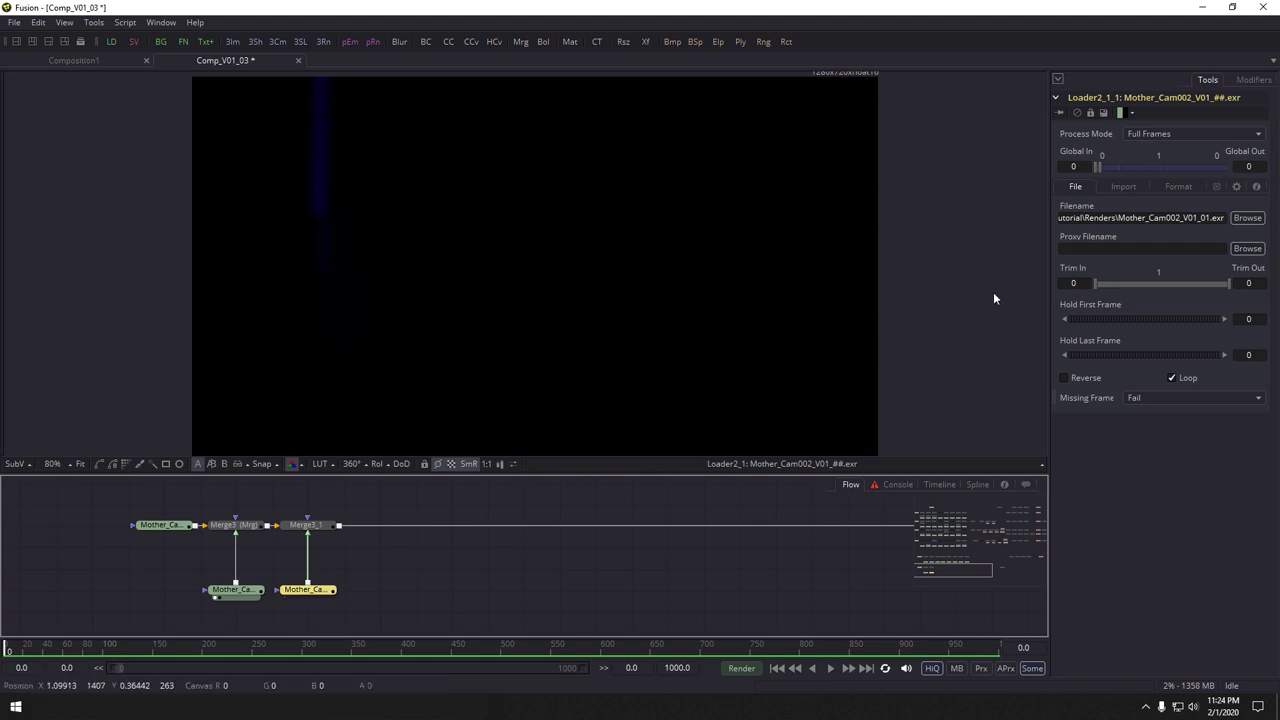
# Assign Beauty_sky.R, Beauty_sky.G and Beauty_sky.B to the second foreground loader's Red, Green and Blue channels
pyautogui.click(1182, 187)
pyautogui.click(1172, 238)
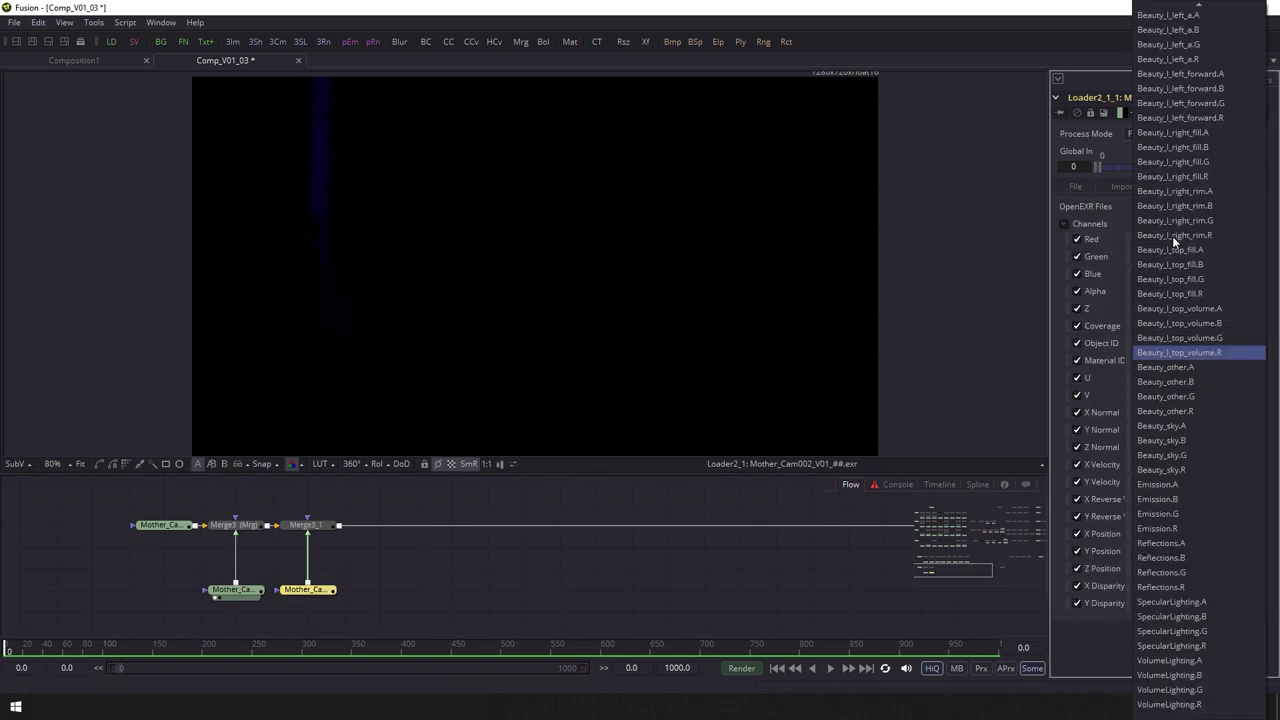
pyautogui.scroll(3, 1180, 235)
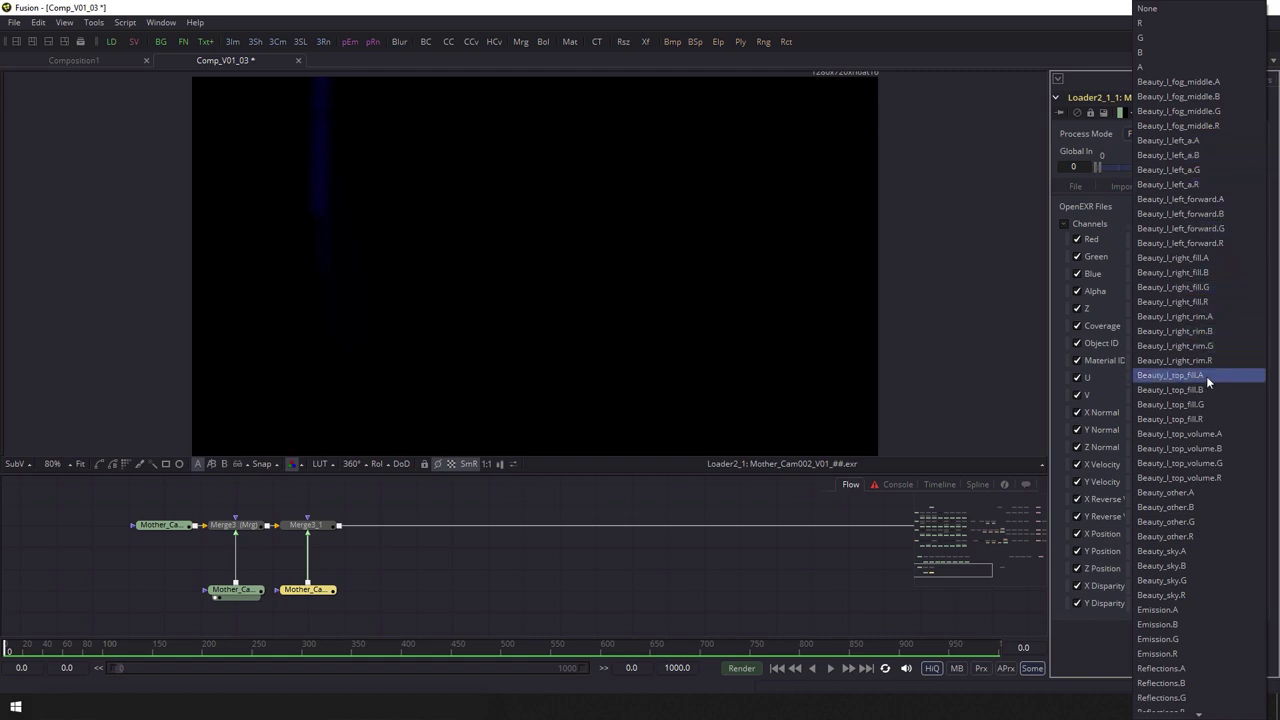
pyautogui.click(1187, 594)
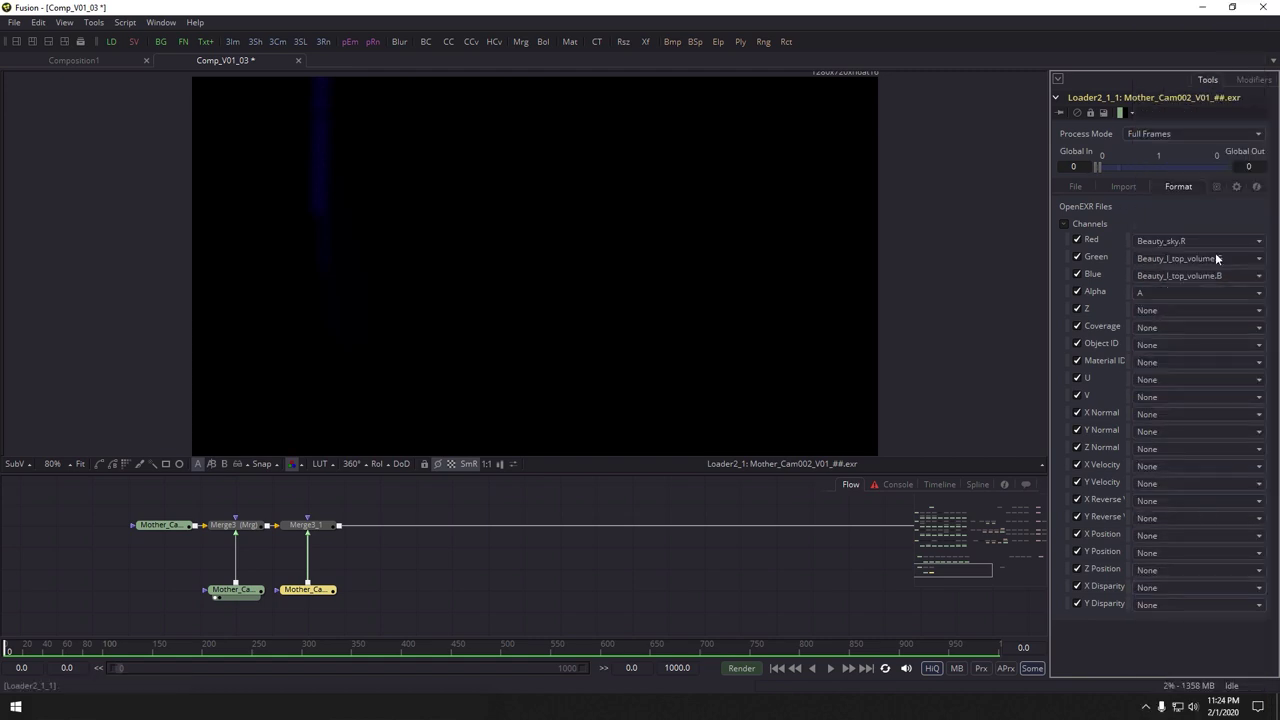
pyautogui.click(1216, 258)
pyautogui.click(1182, 445)
pyautogui.click(1196, 276)
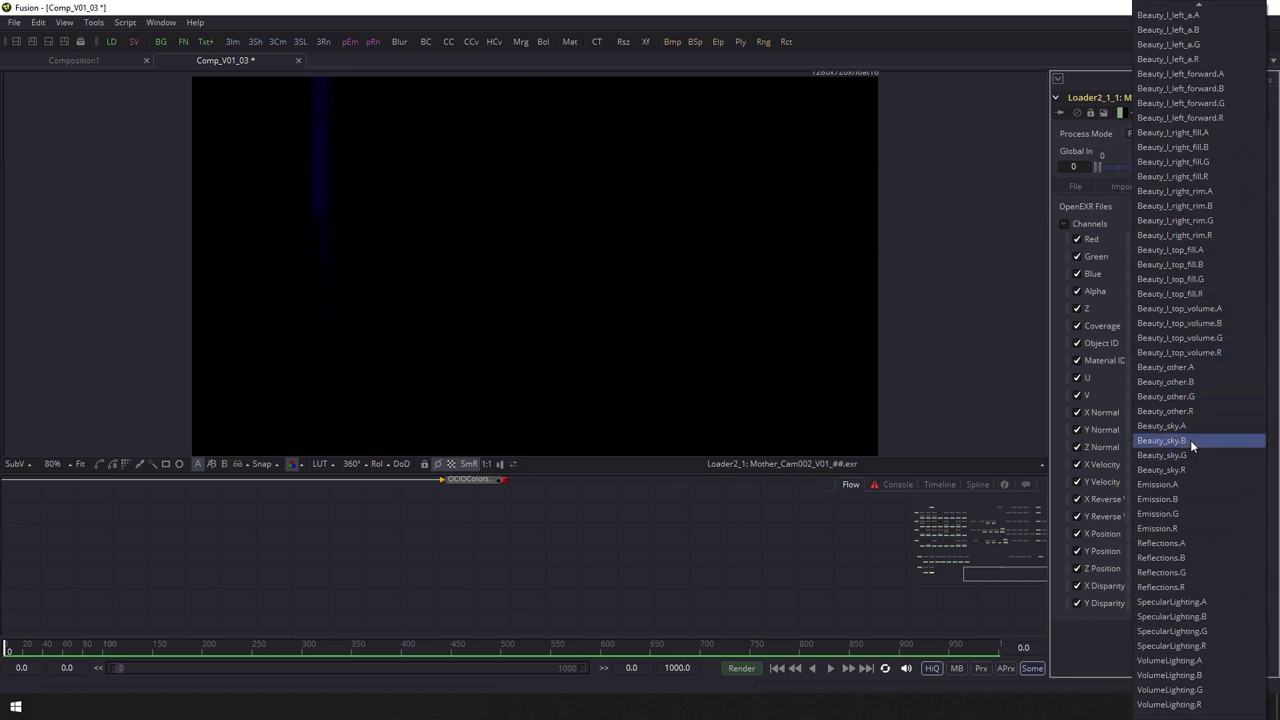
pyautogui.click(1190, 440)
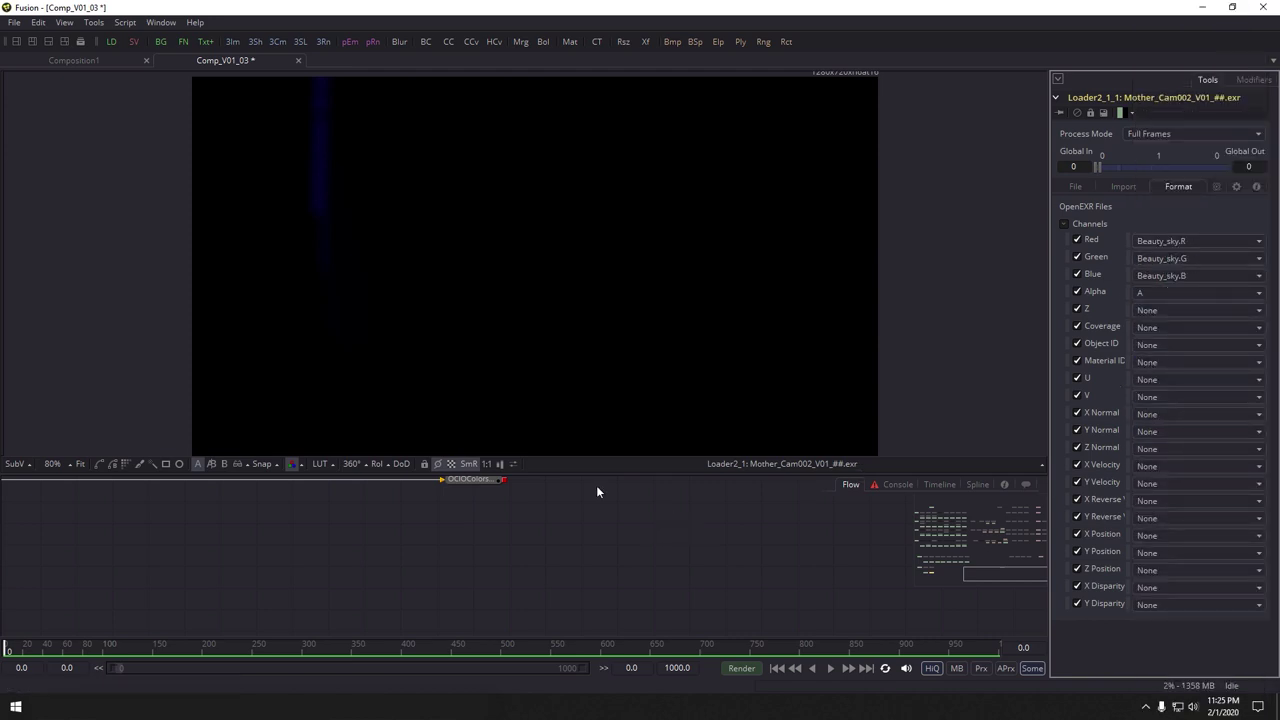
# View the Beauty_sky loader on its own and the second merge's combined output
pyautogui.moveTo(475, 482); pyautogui.dragTo(587, 571)
pyautogui.moveTo(165, 570); pyautogui.dragTo(700, 550)
pyautogui.scroll(-2, 700, 548)
pyautogui.moveTo(347, 580); pyautogui.dragTo(606, 440)
pyautogui.scroll(2, 537, 571)
pyautogui.moveTo(635, 577); pyautogui.dragTo(563, 558)
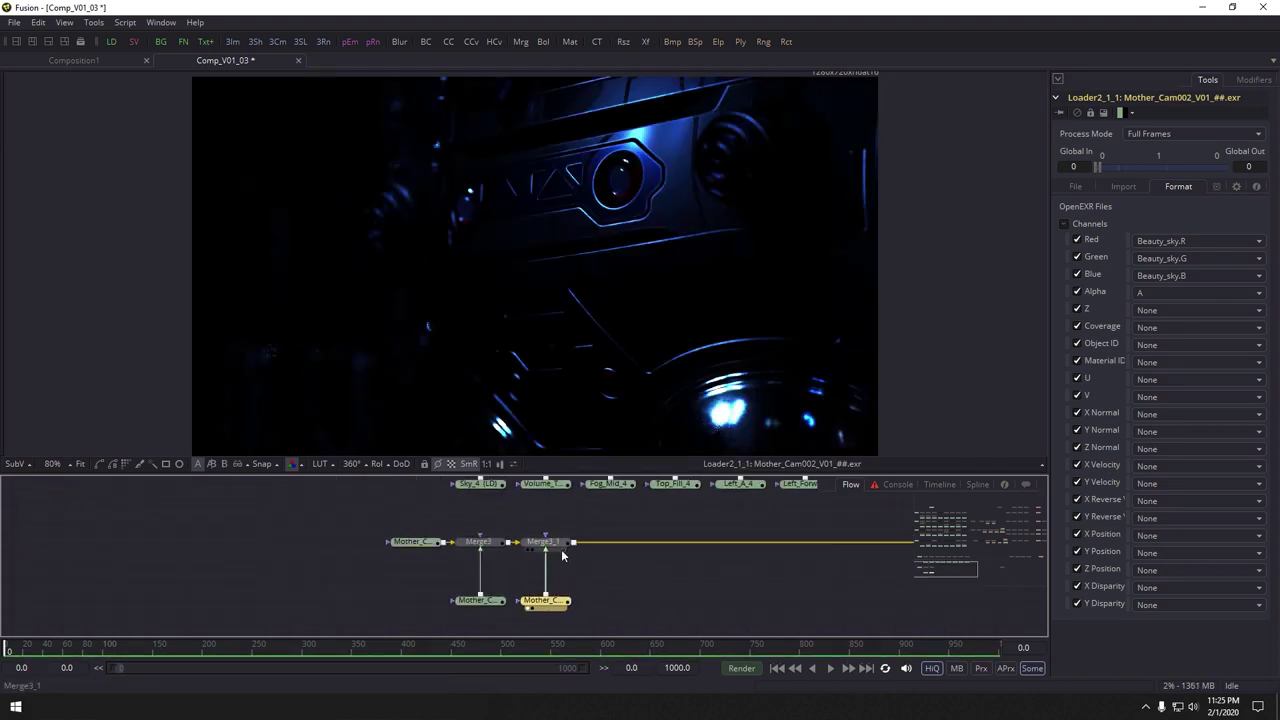
pyautogui.press('1')
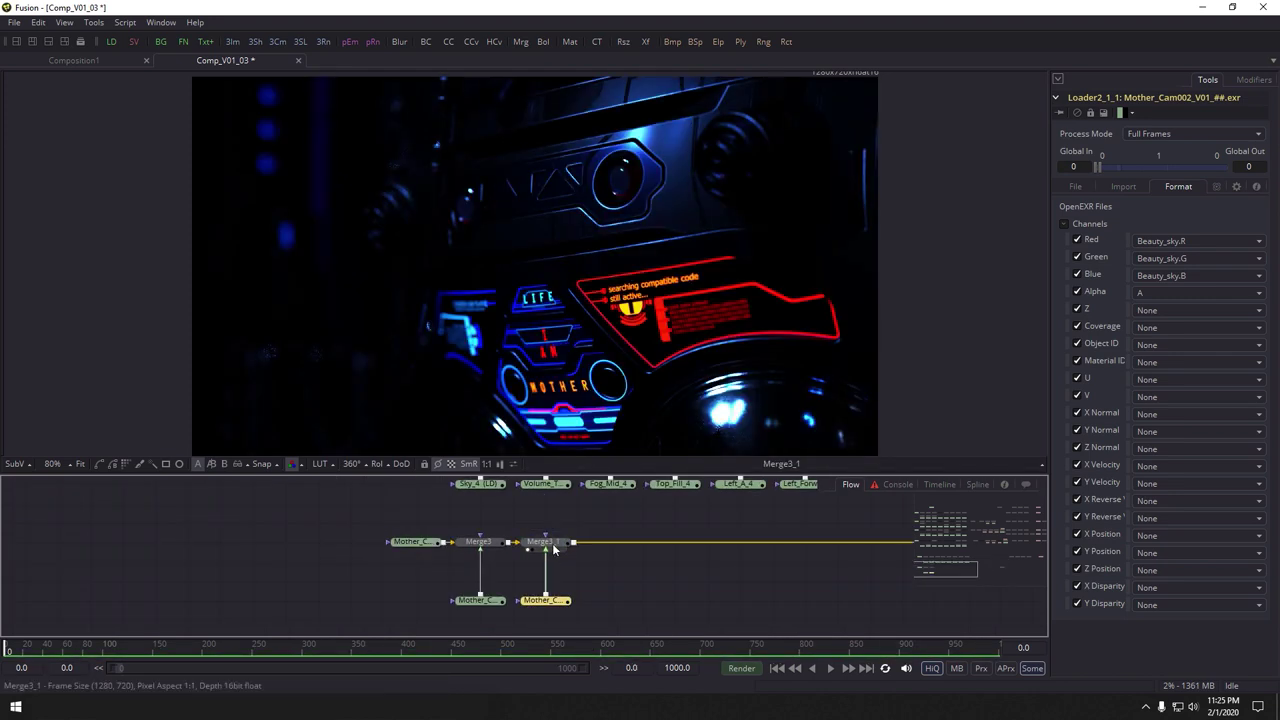
# Compare the outputs of the base loader, the first merge and the second merge to check each added light pass
pyautogui.click(548, 543)
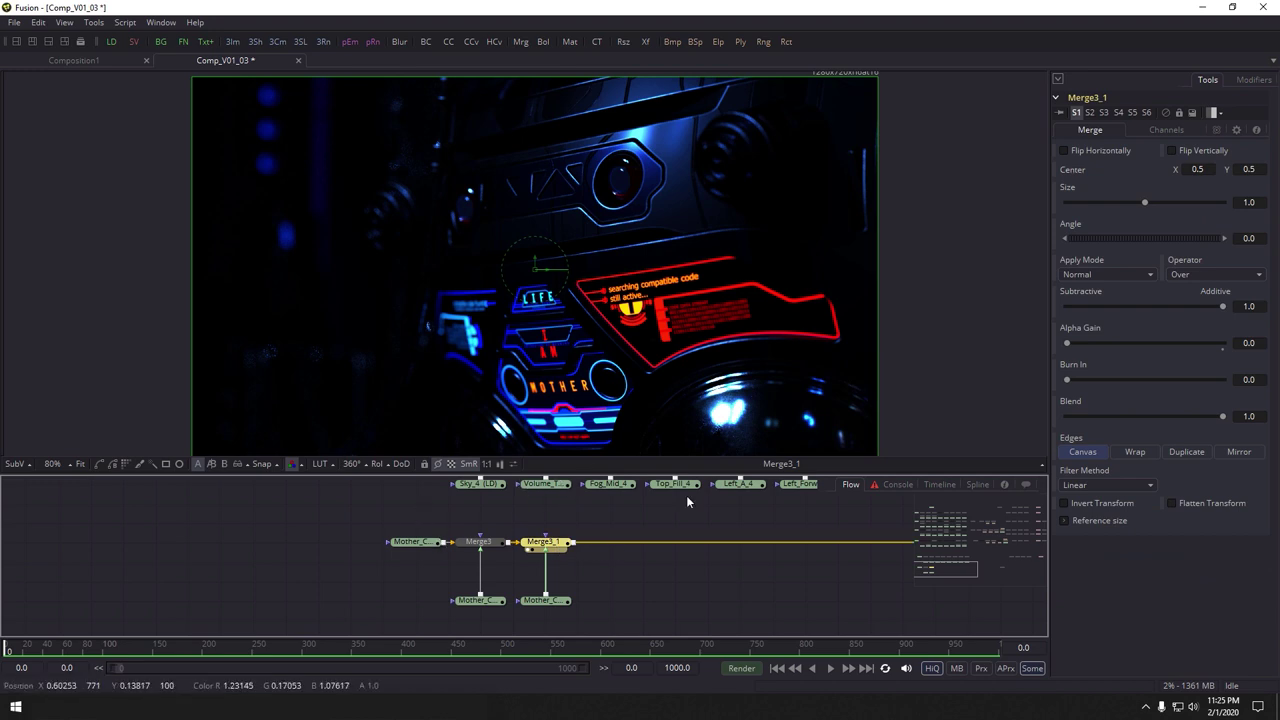
pyautogui.click(491, 546)
pyautogui.press('1')
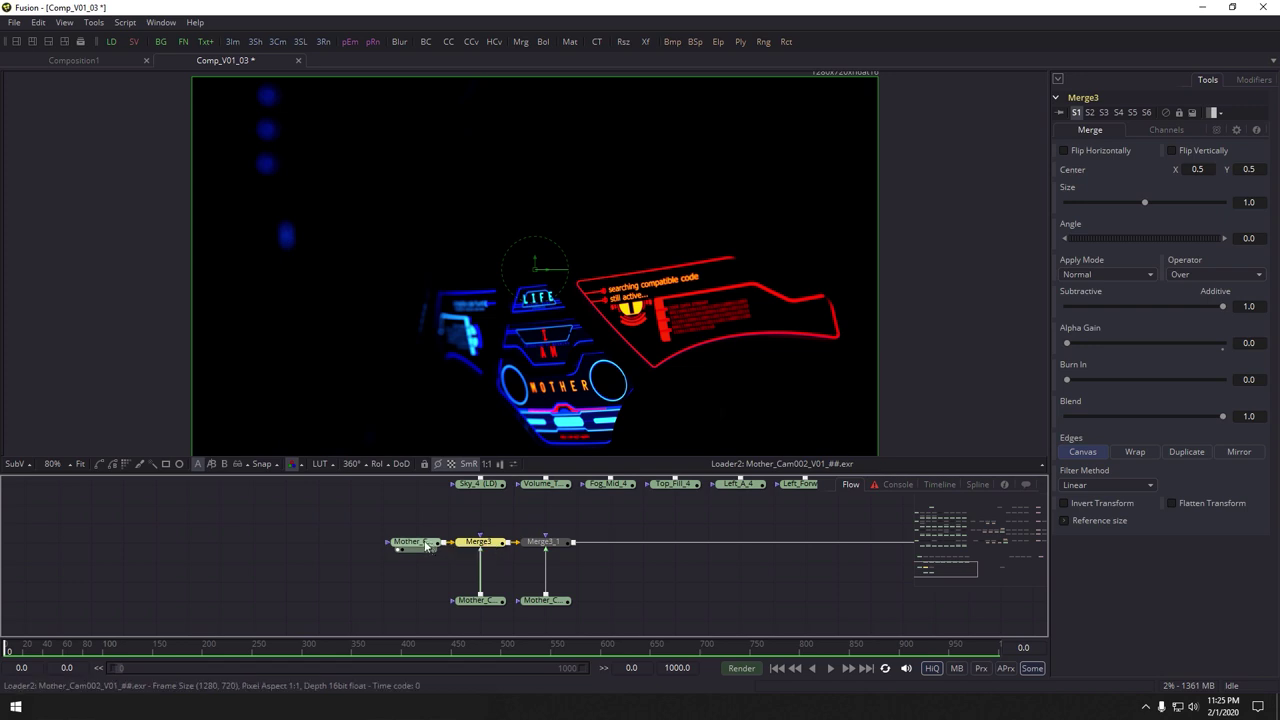
pyautogui.click(424, 542)
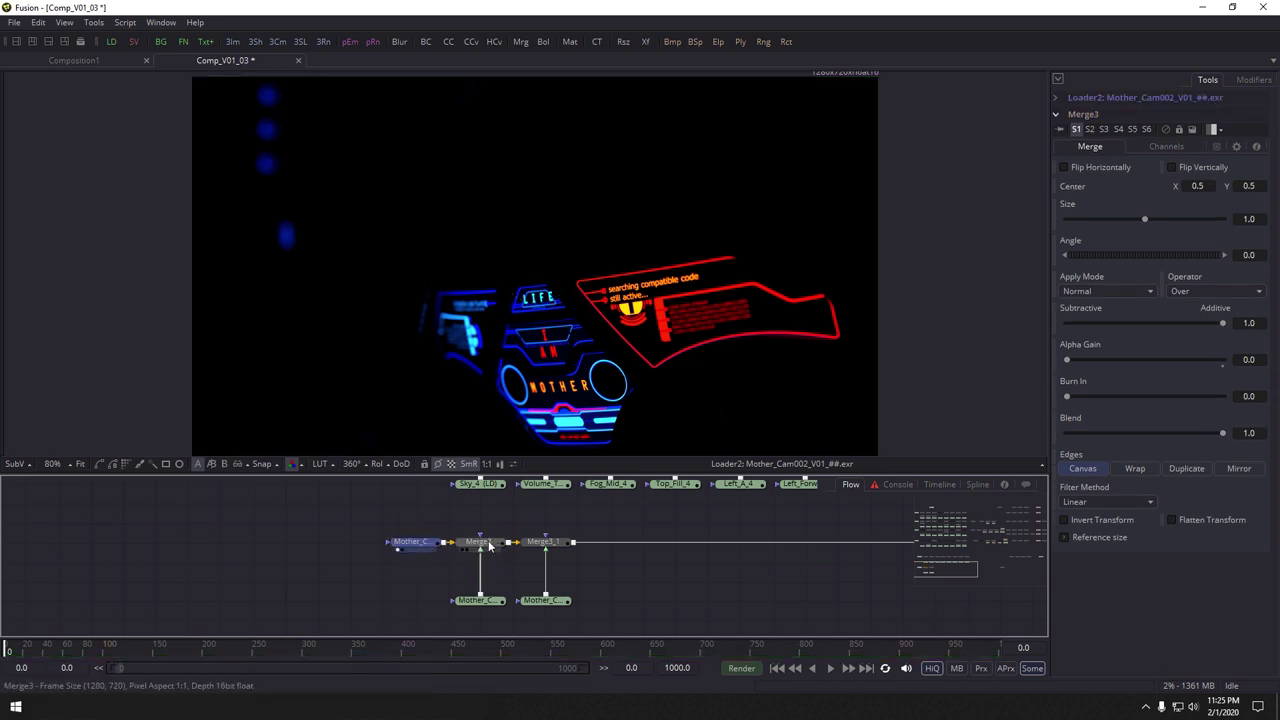
pyautogui.click(483, 604)
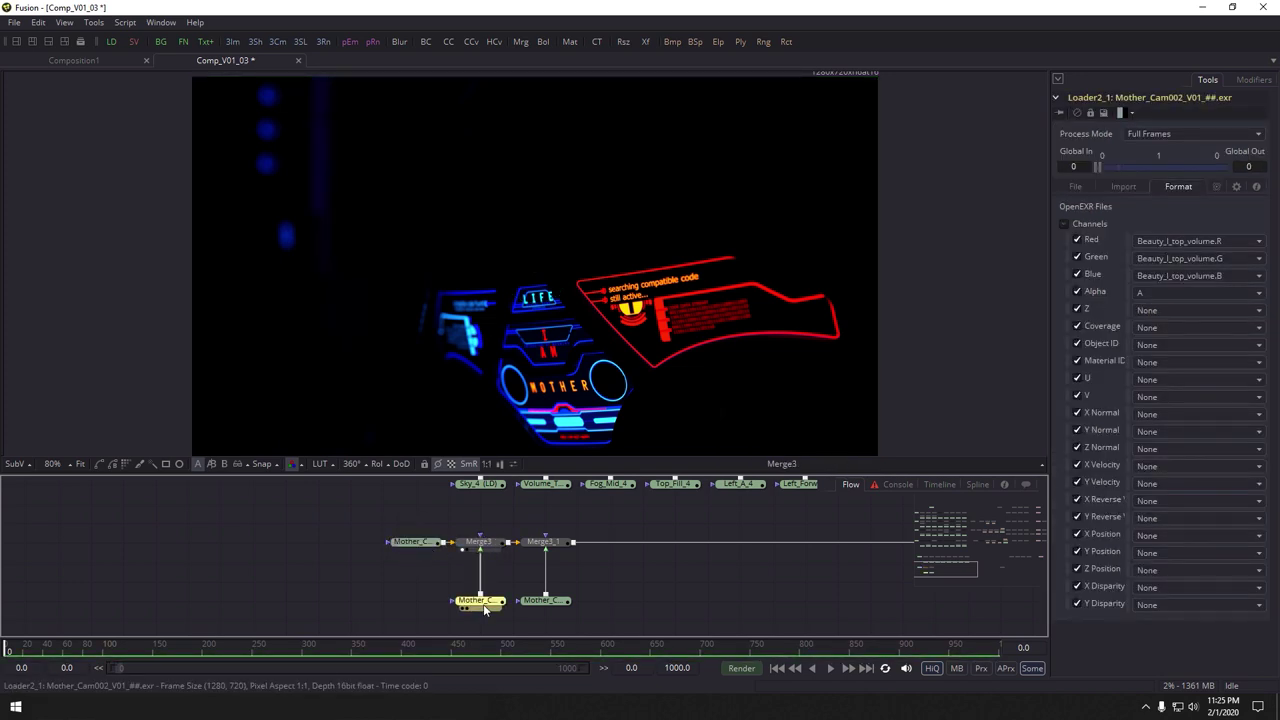
pyautogui.press('1')
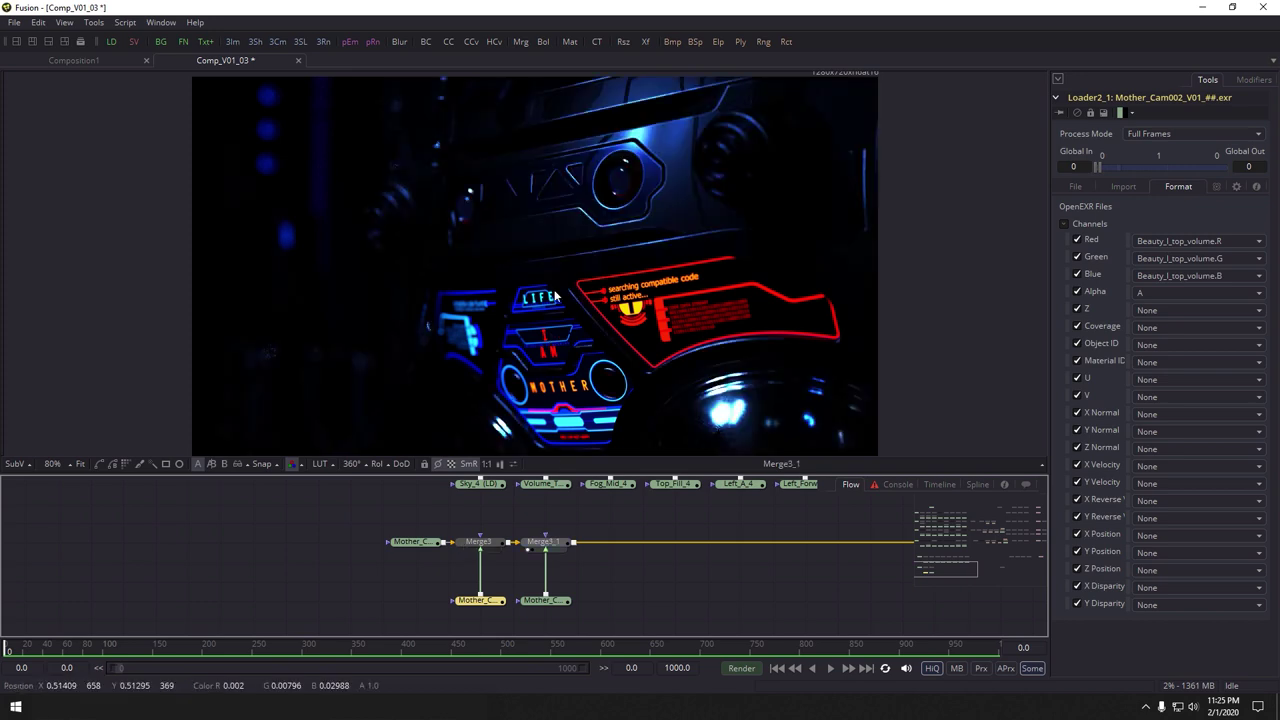
# Duplicate the second merge with its foreground loader and insert the copy as a third merge at the end of the chain
pyautogui.scroll(-1, 611, 558)
pyautogui.moveTo(606, 558); pyautogui.dragTo(452, 557)
pyautogui.click(473, 572)
pyautogui.moveTo(653, 545); pyautogui.dragTo(559, 550)
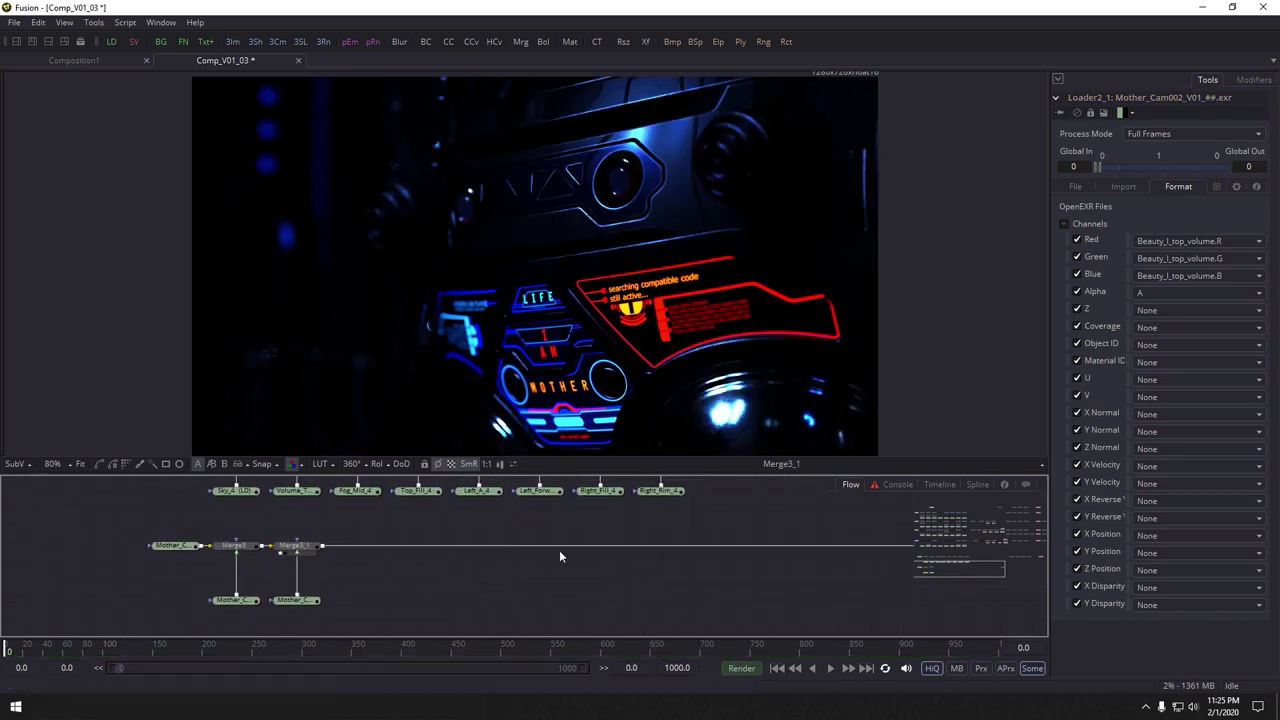
pyautogui.hotkey('ctrl', 'c')
pyautogui.hotkey('ctrl', 'v')
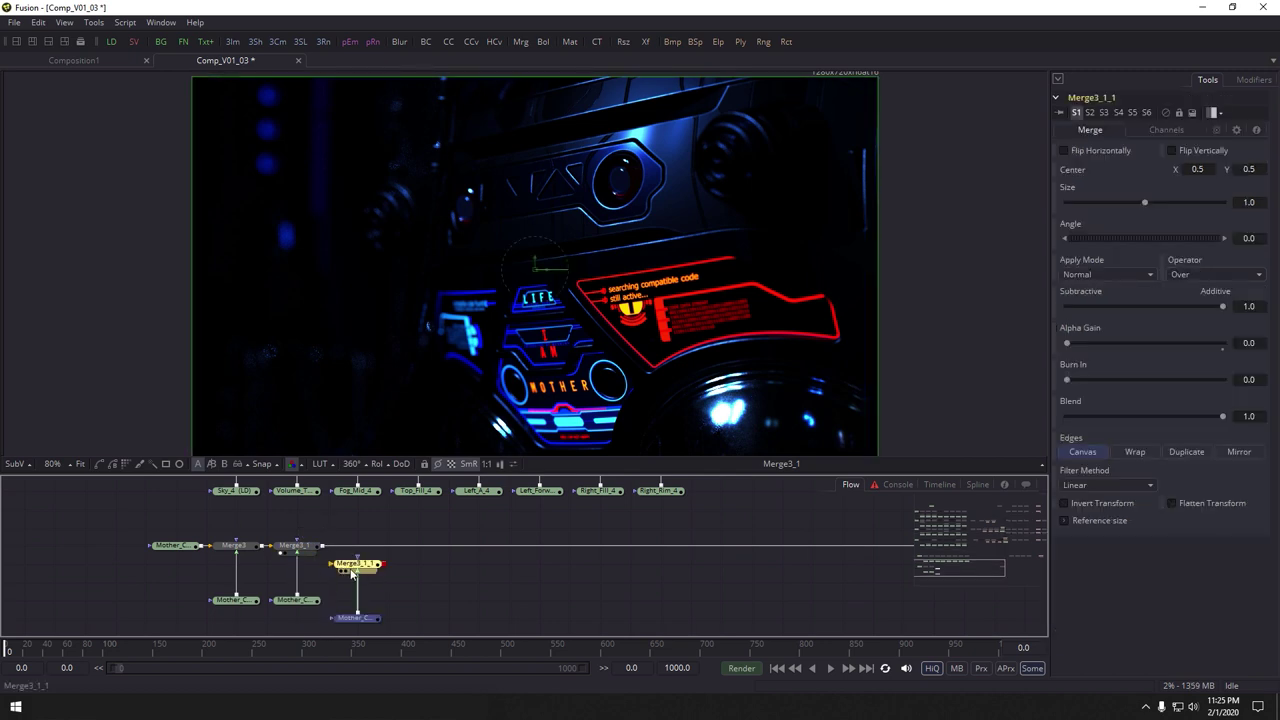
pyautogui.moveTo(362, 566); pyautogui.dragTo(364, 547)
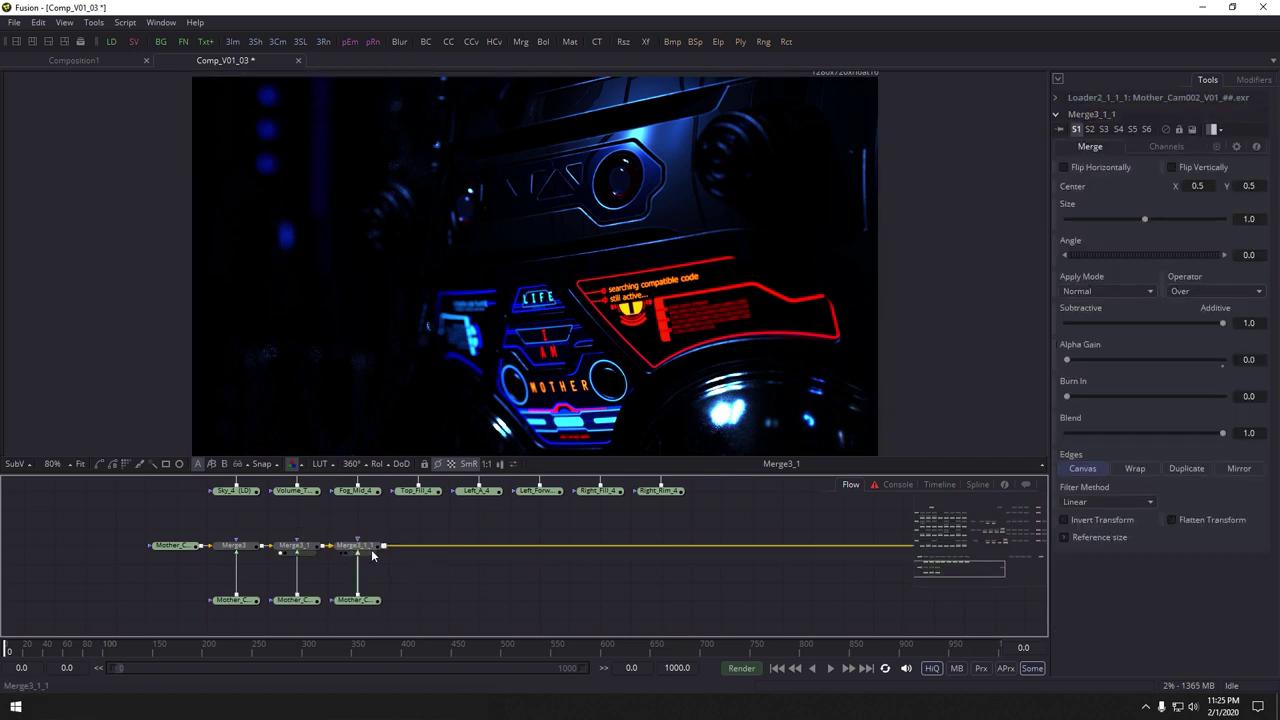
# Review the passes available for the third foreground loader's OpenEXR channels, keeping its current assignments
pyautogui.click(358, 600)
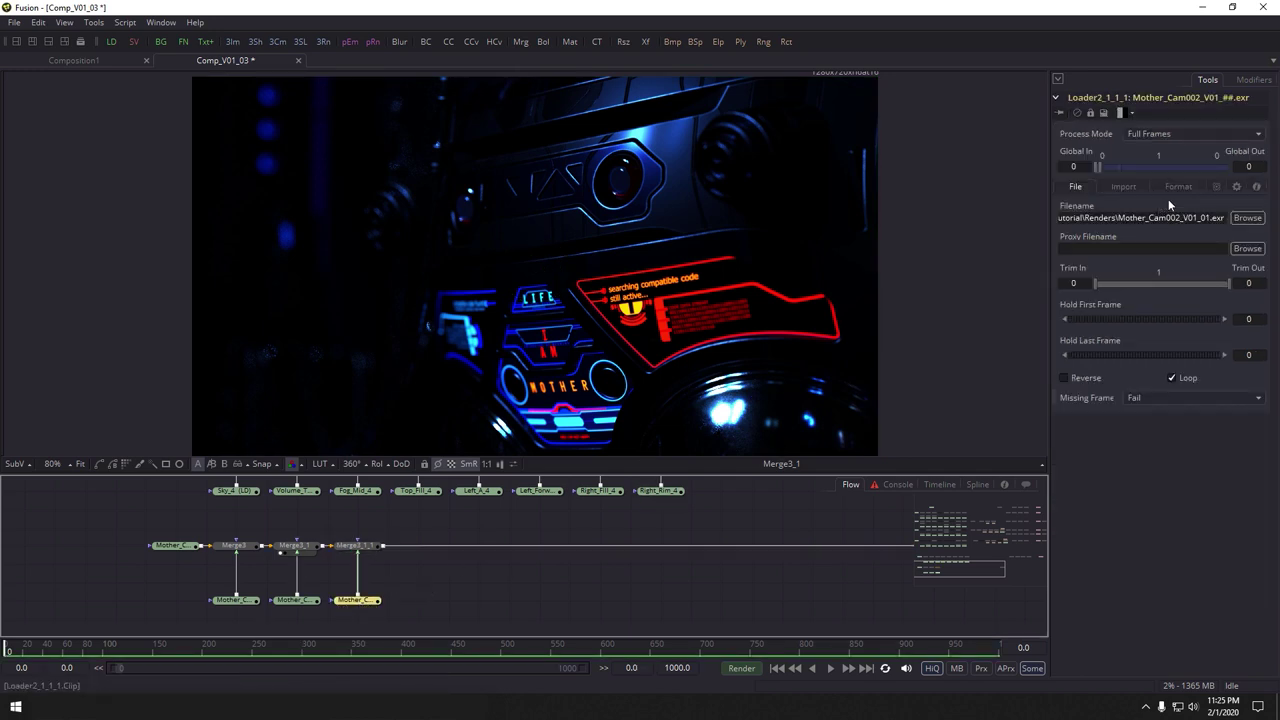
pyautogui.click(1179, 186)
pyautogui.click(1182, 274)
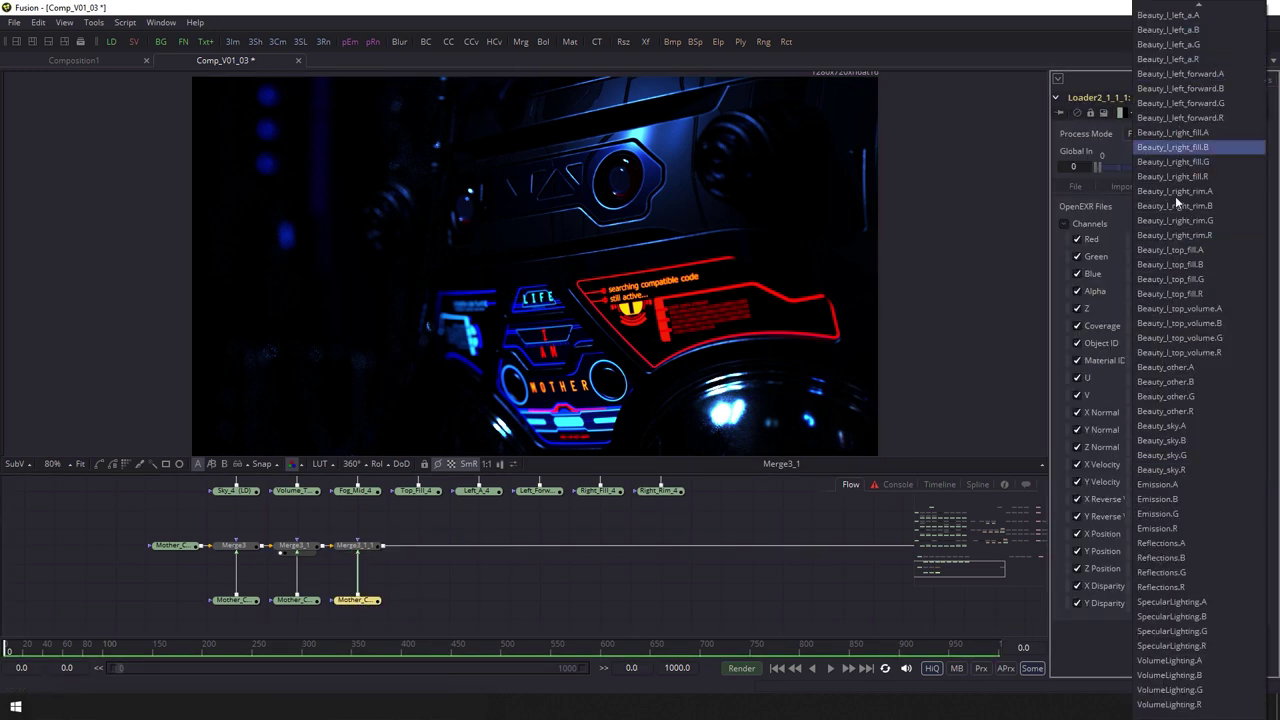
pyautogui.scroll(3, 1175, 210)
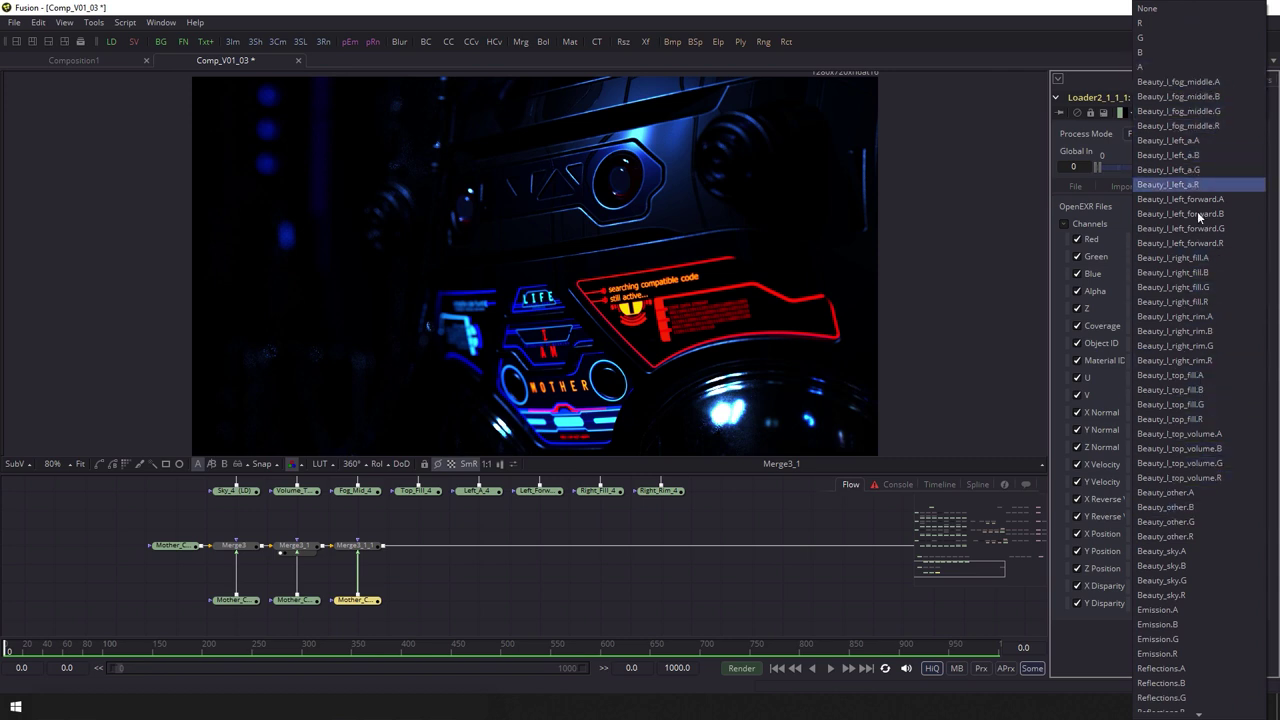
pyautogui.click(424, 585)
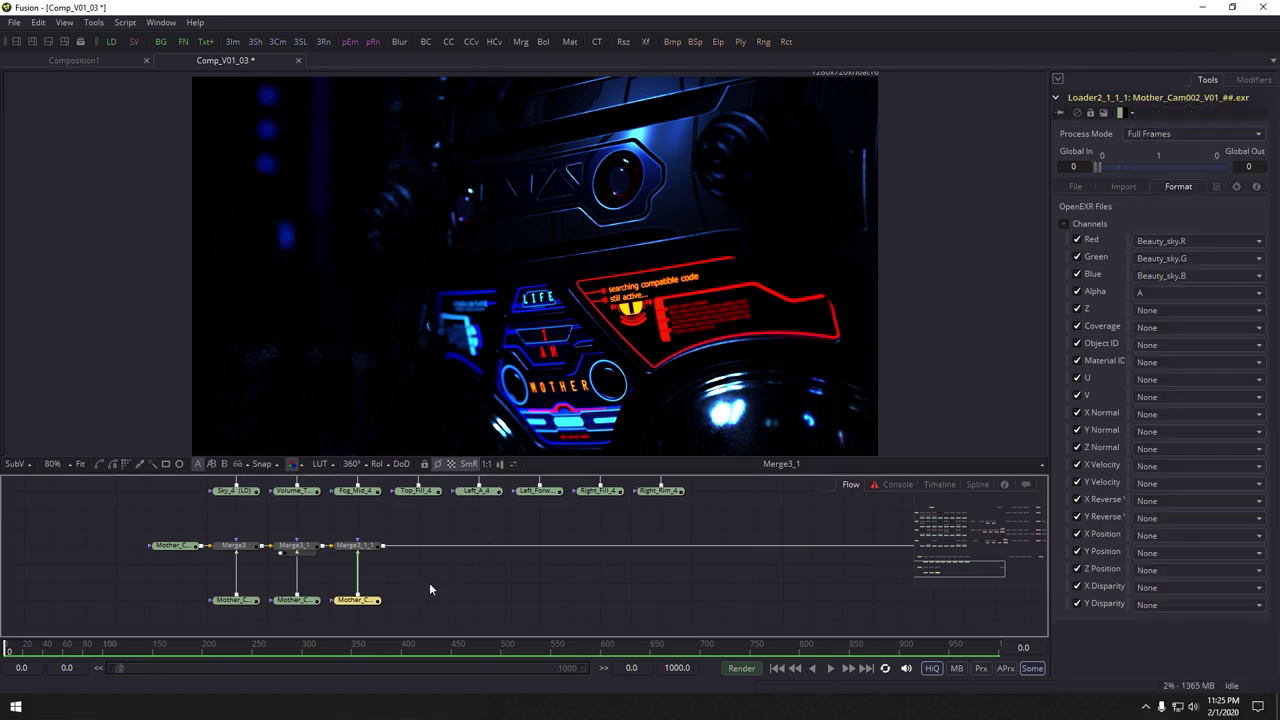
# Examine the third merge and its loader, and compare the new chain with the complete light-pass chain above it
pyautogui.click(377, 549)
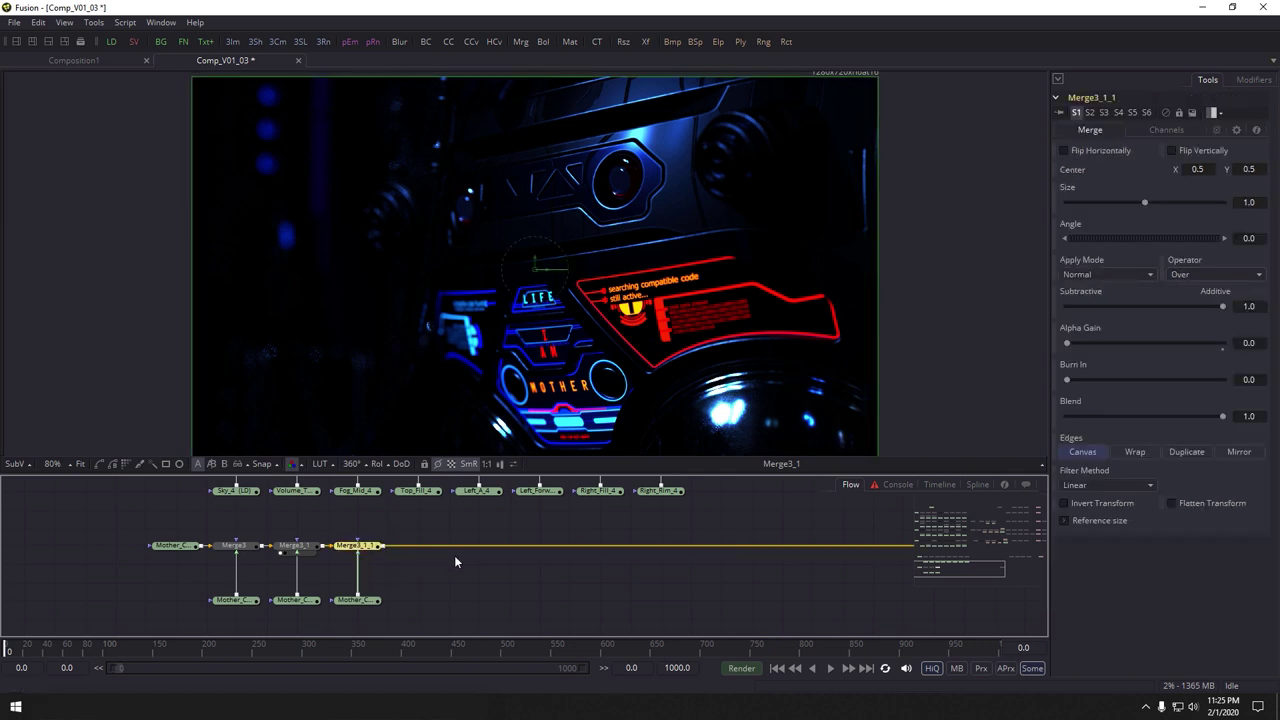
pyautogui.moveTo(473, 556); pyautogui.dragTo(436, 559)
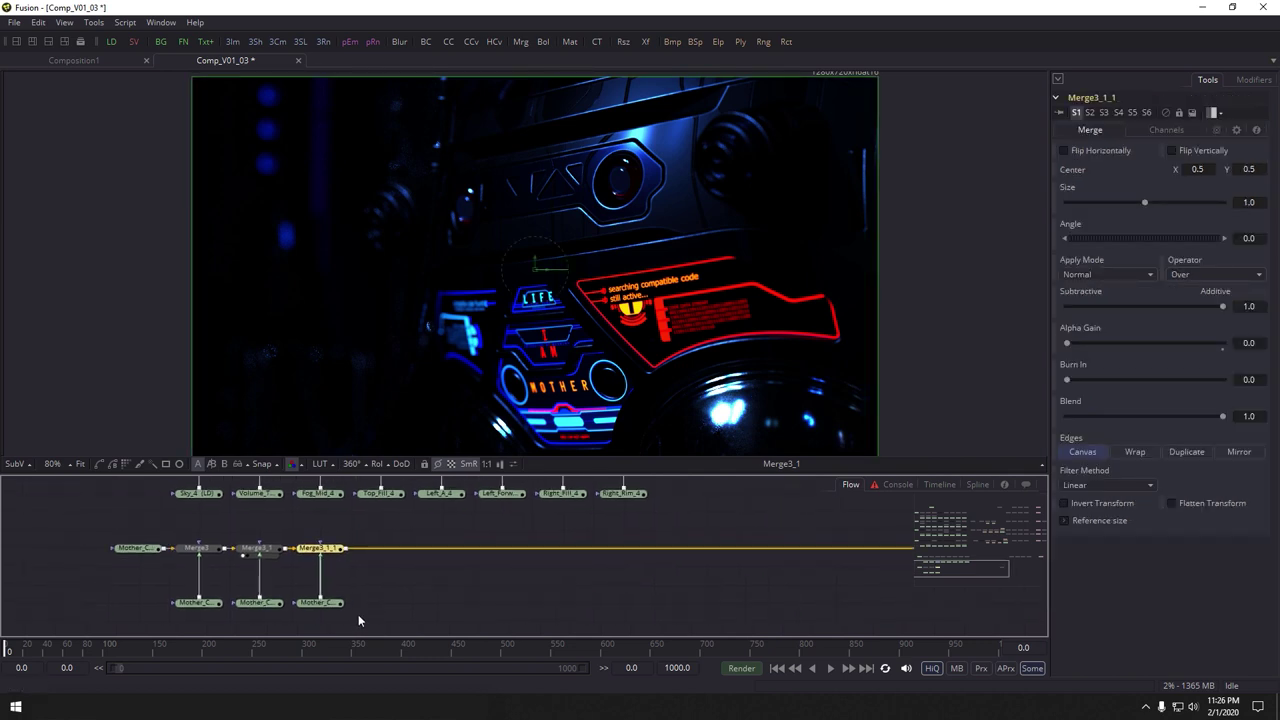
pyautogui.moveTo(358, 615); pyautogui.dragTo(336, 527)
pyautogui.scroll(-2, 290, 565)
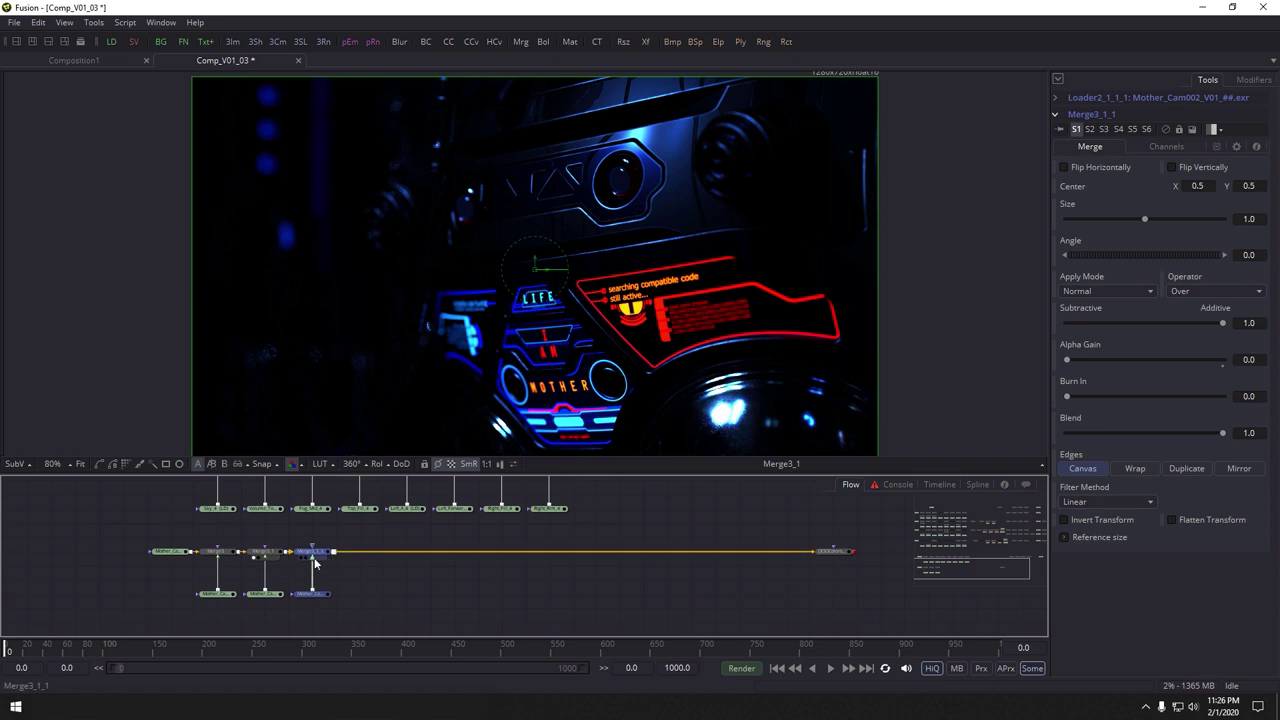
pyautogui.moveTo(828, 552); pyautogui.dragTo(716, 306)
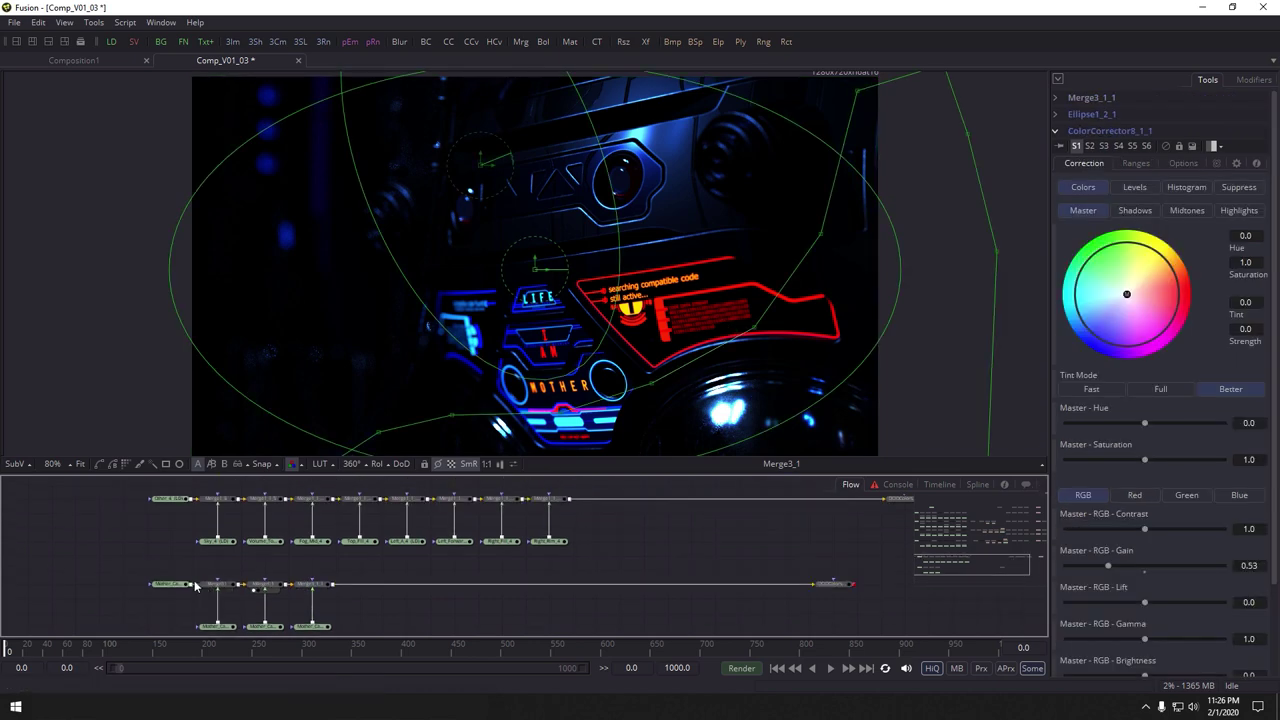
# Delete the entire demonstration chain of loaders and three merges below the complete light-pass chain
pyautogui.moveTo(832, 584); pyautogui.dragTo(750, 385)
pyautogui.moveTo(511, 590); pyautogui.dragTo(513, 556)
pyautogui.moveTo(152, 540); pyautogui.dragTo(919, 646)
pyautogui.press('Delete')
# Display the output of the light-pass chain's Cam_001_VerB.tga saver in the viewer
pyautogui.moveTo(599, 601); pyautogui.dragTo(597, 591)
pyautogui.moveTo(665, 500); pyautogui.dragTo(634, 594)
pyautogui.moveTo(795, 574); pyautogui.dragTo(641, 563)
pyautogui.scroll(1, 641, 563)
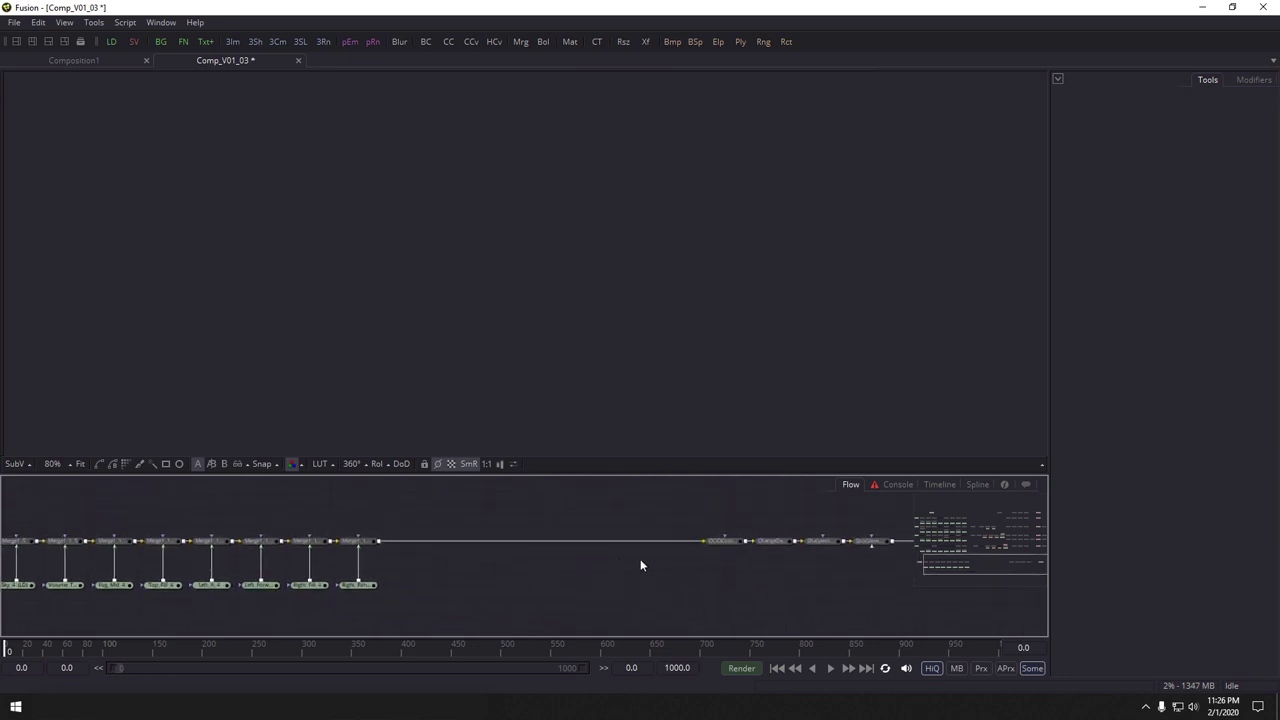
pyautogui.moveTo(798, 555); pyautogui.dragTo(715, 395)
# Bypass and re-enable the Sharpen and Soft Glow nodes together to compare the final image with and without them
pyautogui.moveTo(270, 588); pyautogui.dragTo(191, 578)
pyautogui.scroll(1, 649, 580)
pyautogui.moveTo(755, 549); pyautogui.dragTo(781, 573)
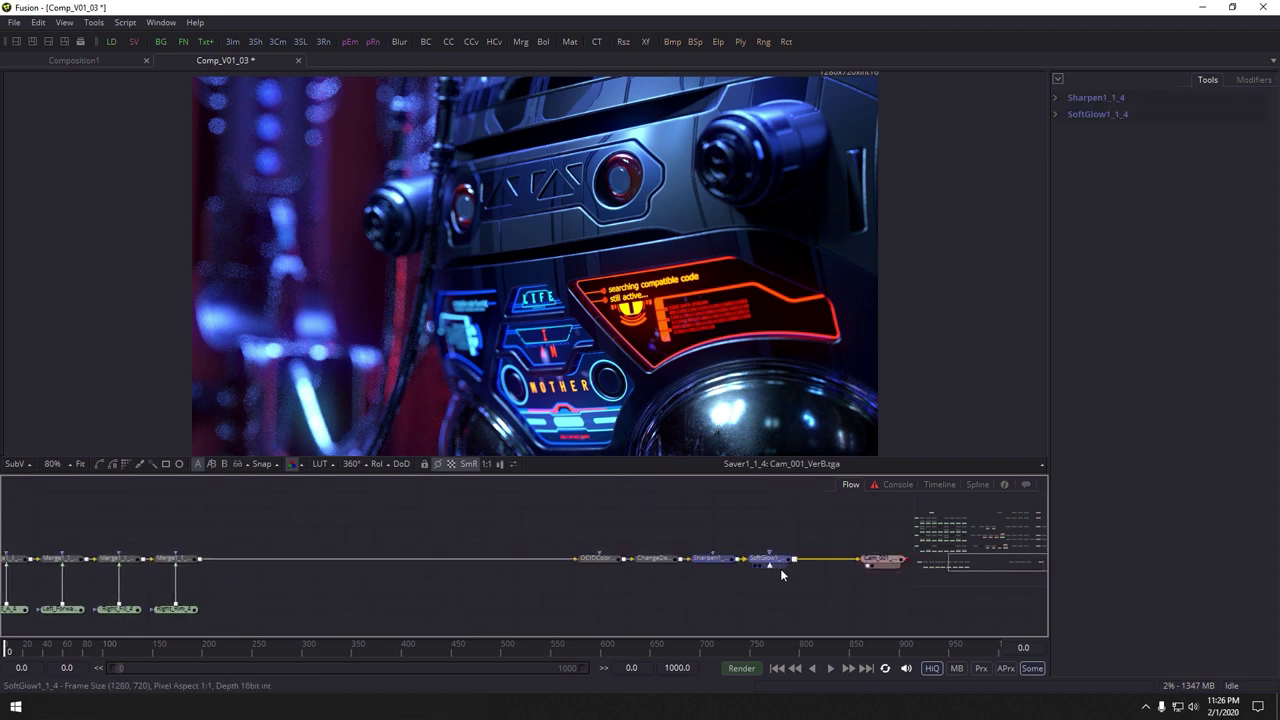
pyautogui.hotkey('ctrl', 'p')
pyautogui.hotkey('ctrl', 'p')
# Bypass and re-enable the first and second merges of the light-pass chain in turn to check each pass's contribution
pyautogui.moveTo(551, 588); pyautogui.dragTo(738, 540)
pyautogui.moveTo(544, 559); pyautogui.dragTo(863, 550)
pyautogui.click(291, 554)
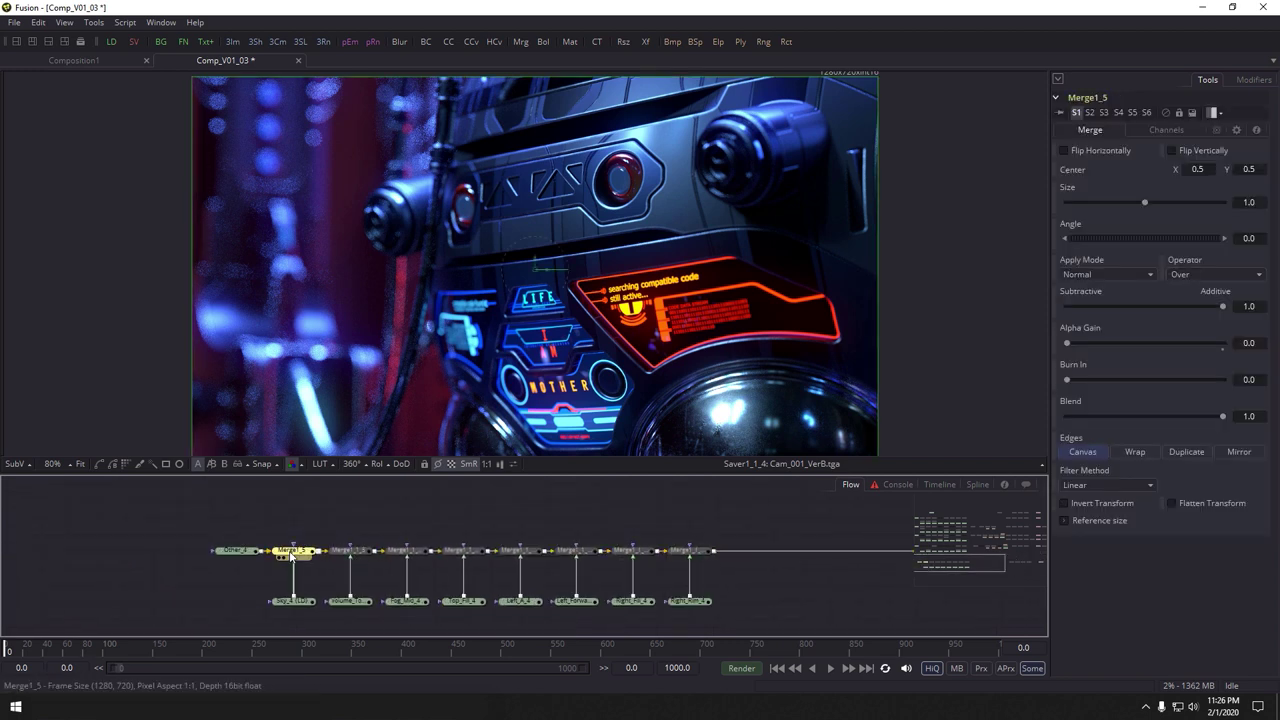
pyautogui.hotkey('ctrl', 'p')
pyautogui.hotkey('ctrl', 'p')
pyautogui.moveTo(328, 548); pyautogui.dragTo(355, 542)
pyautogui.click(388, 545)
pyautogui.hotkey('ctrl', 'p')
pyautogui.hotkey('ctrl', 'p')
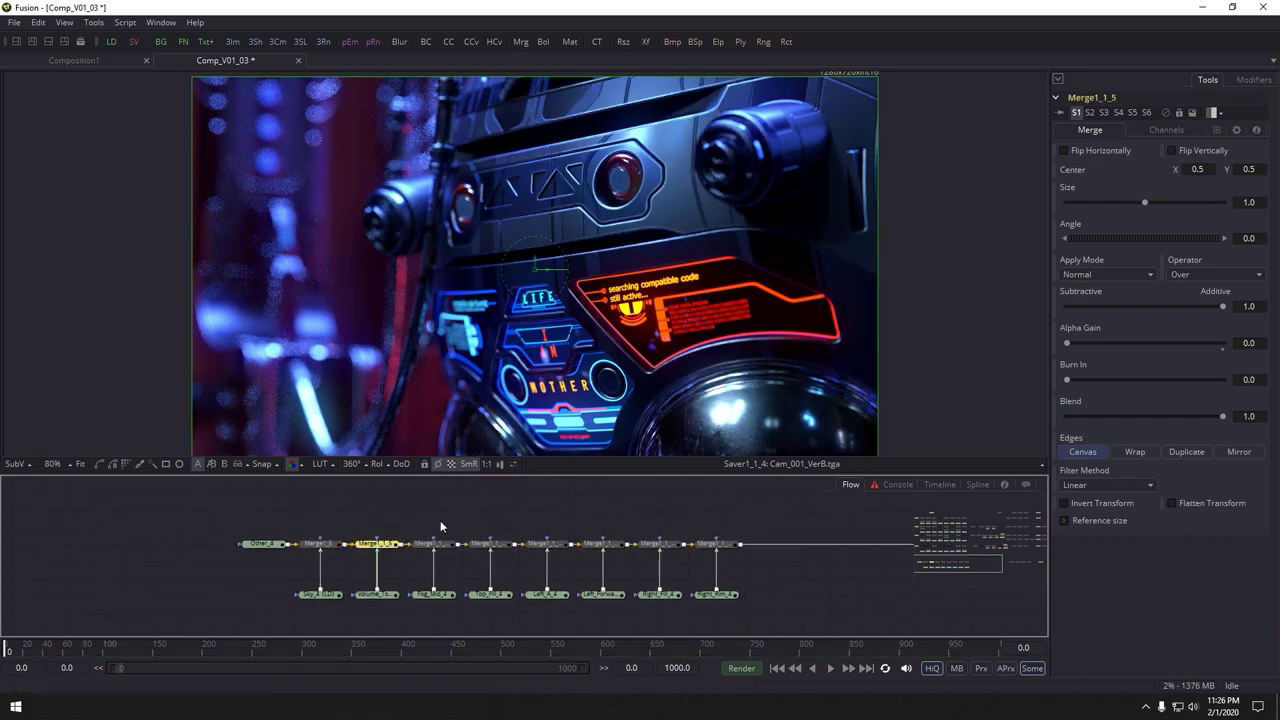
# Bypass and re-enable the third merge twice to compare the image with and without its light pass
pyautogui.click(444, 545)
pyautogui.hotkey('ctrl', 'p')
pyautogui.hotkey('ctrl', 'p')
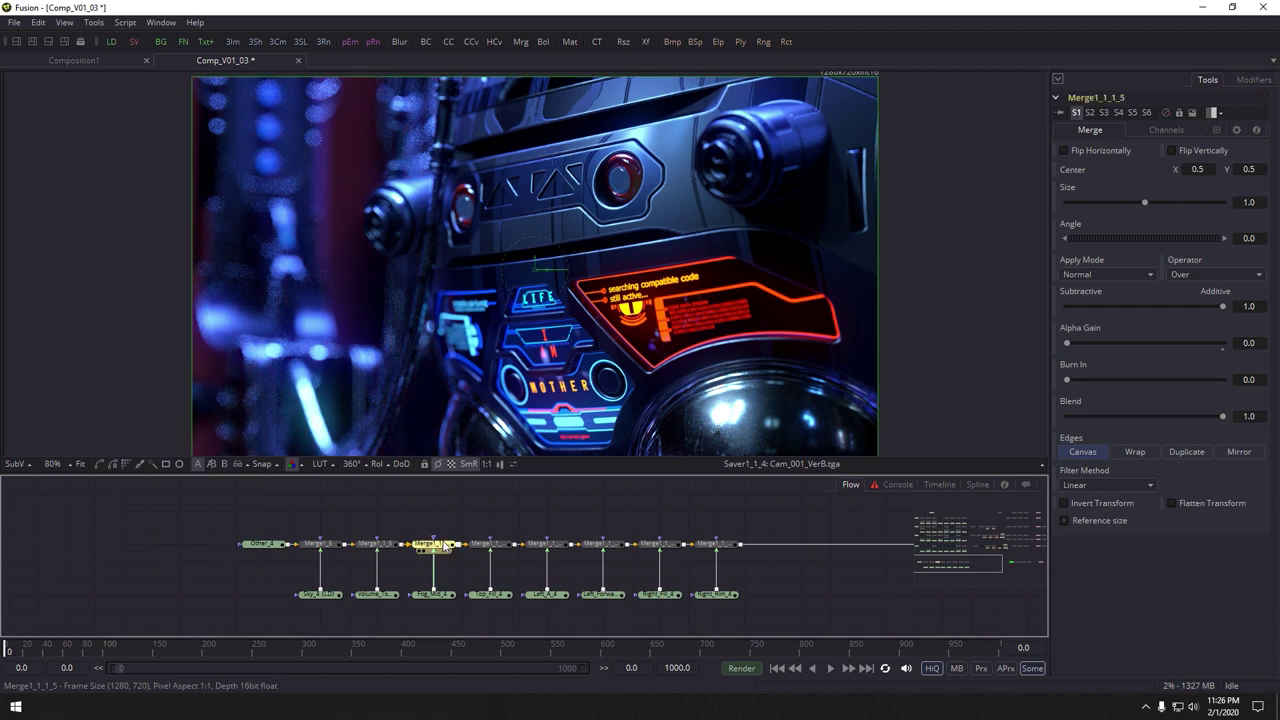
pyautogui.hotkey('ctrl', 'p')
pyautogui.hotkey('ctrl', 'p')
# Bypass all eight merges of the light-pass chain together so only the base loader feeds the output
pyautogui.click(463, 519)
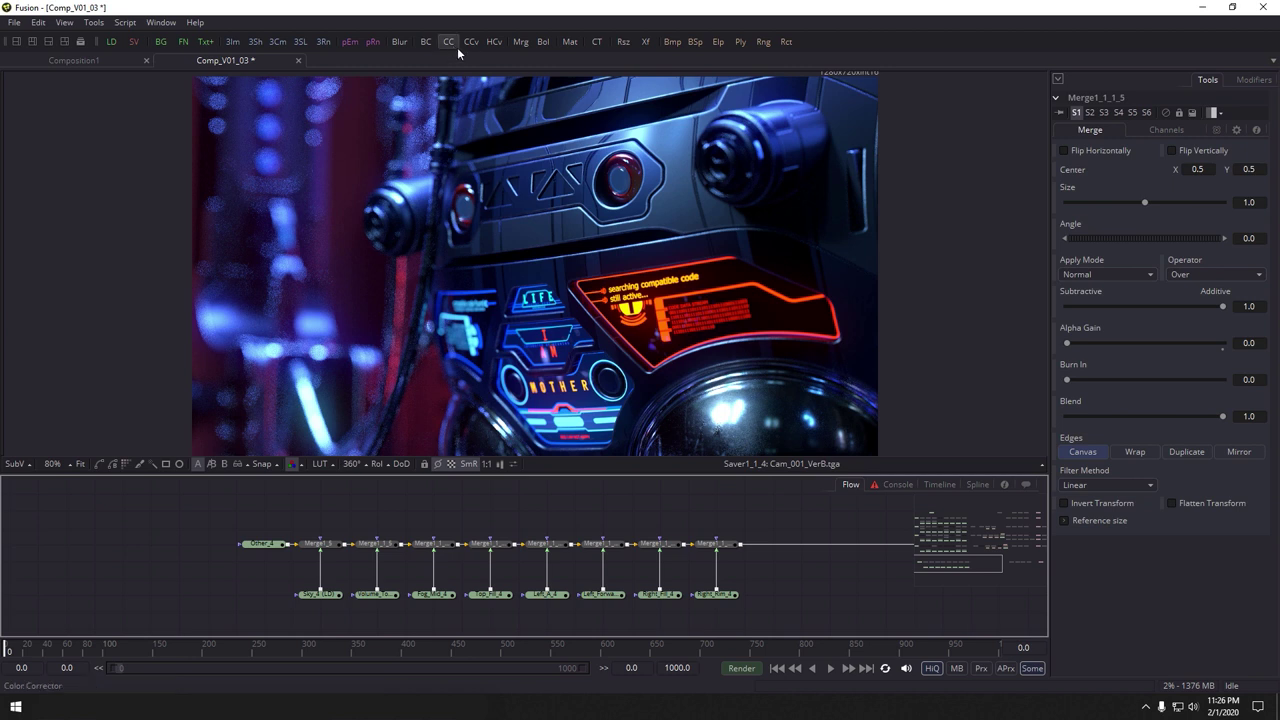
pyautogui.moveTo(320, 521); pyautogui.dragTo(733, 552)
pyautogui.hotkey('ctrl', 'p')
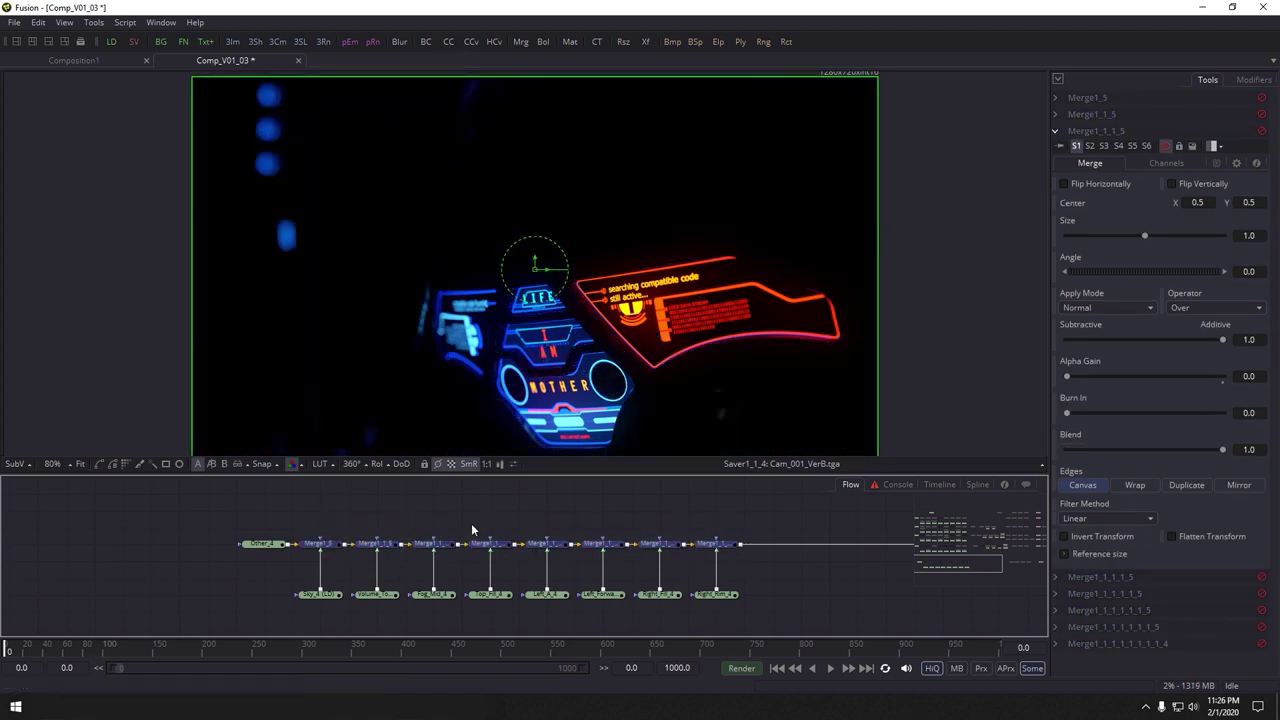
# Enable the third merge in the chain and insert a Color Corrector between it and the Fog_Mid_4 layer
pyautogui.click(433, 543)
pyautogui.hotkey('ctrl', 'p')
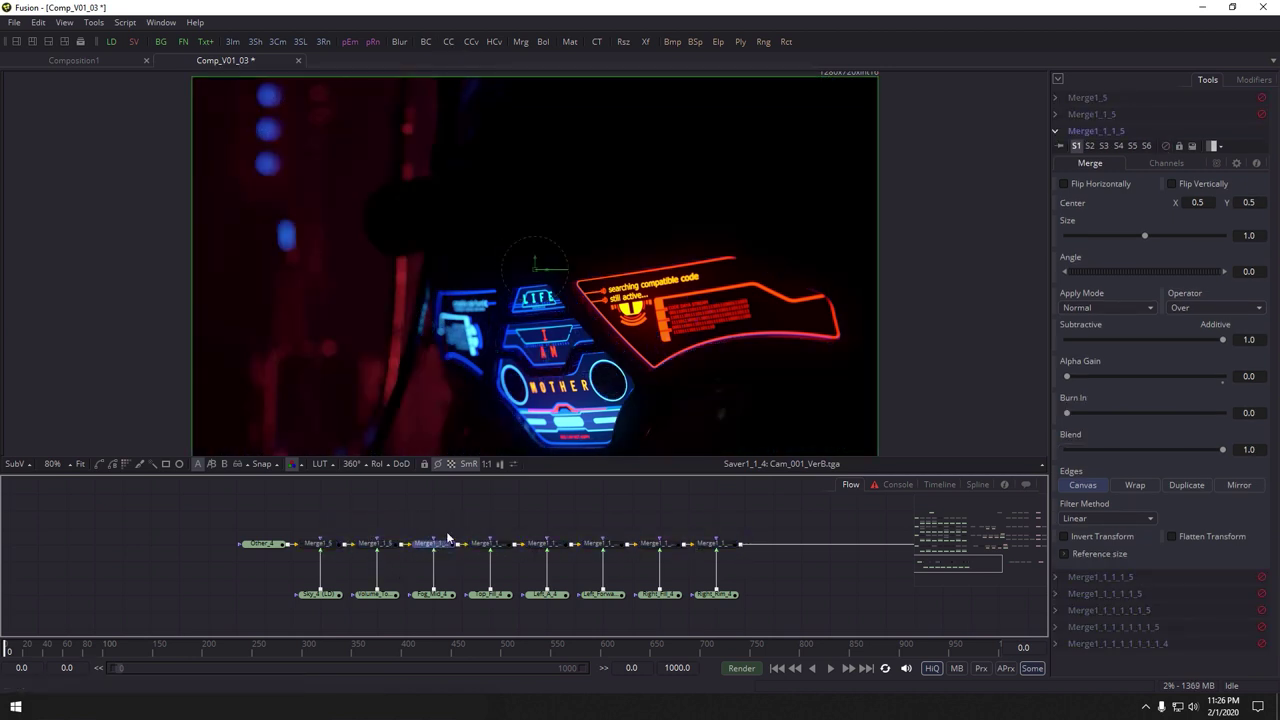
pyautogui.moveTo(488, 494); pyautogui.dragTo(436, 577)
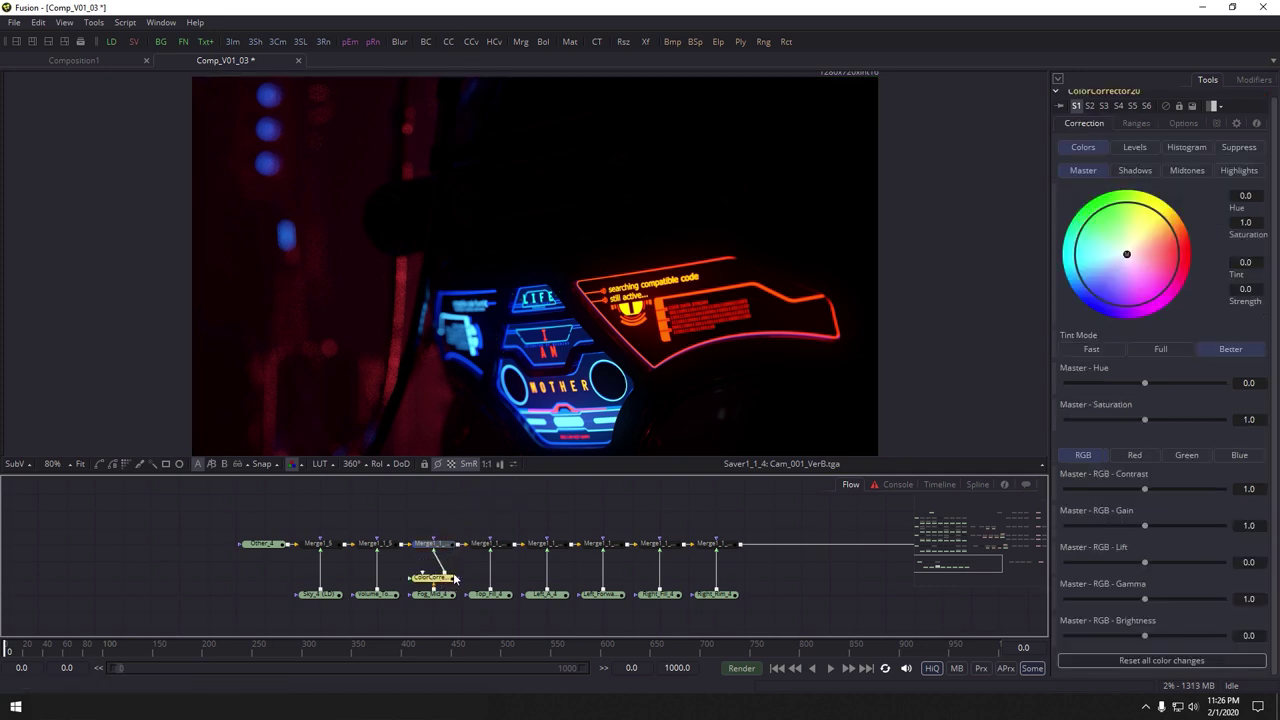
# Tint the fog layer's Color Corrector teal at strength 1.0 and set its master RGB gamma to 1.1
pyautogui.moveTo(1134, 256); pyautogui.dragTo(1100, 224)
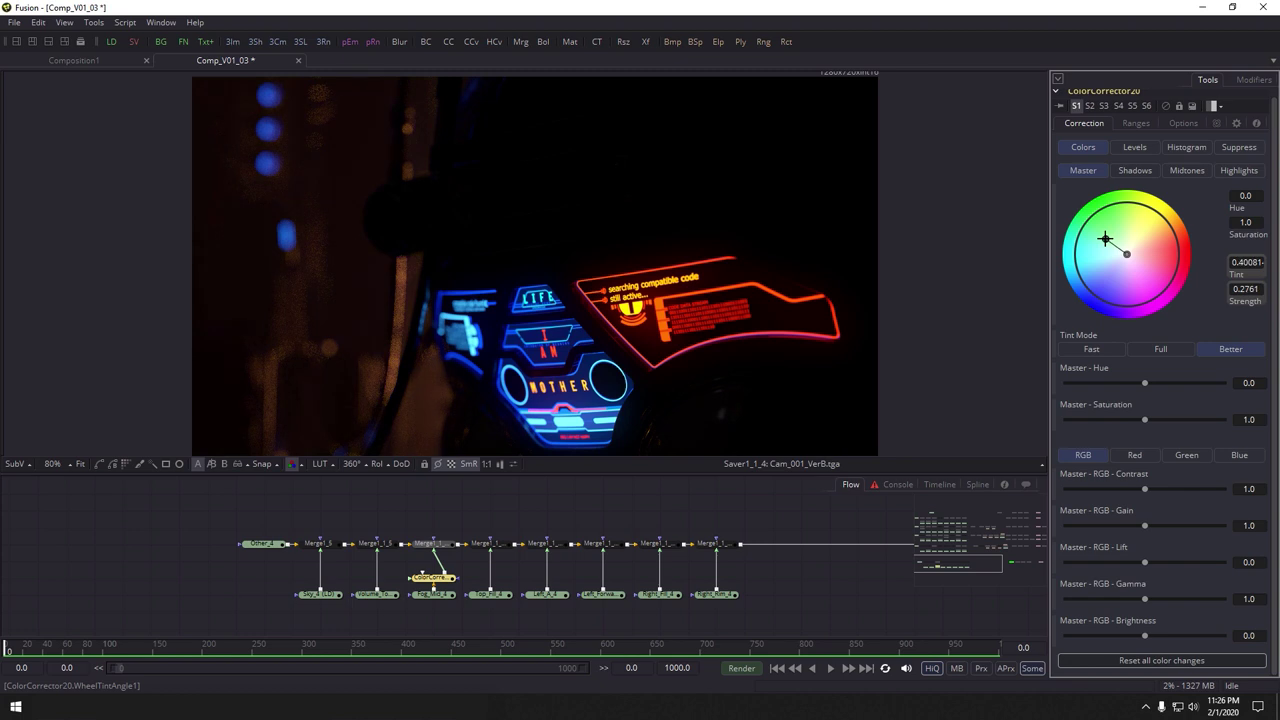
pyautogui.moveTo(1089, 241)
pyautogui.mouseDown()
pyautogui.moveTo(1118, 222)
pyautogui.moveTo(1096, 236)
pyautogui.mouseUp()
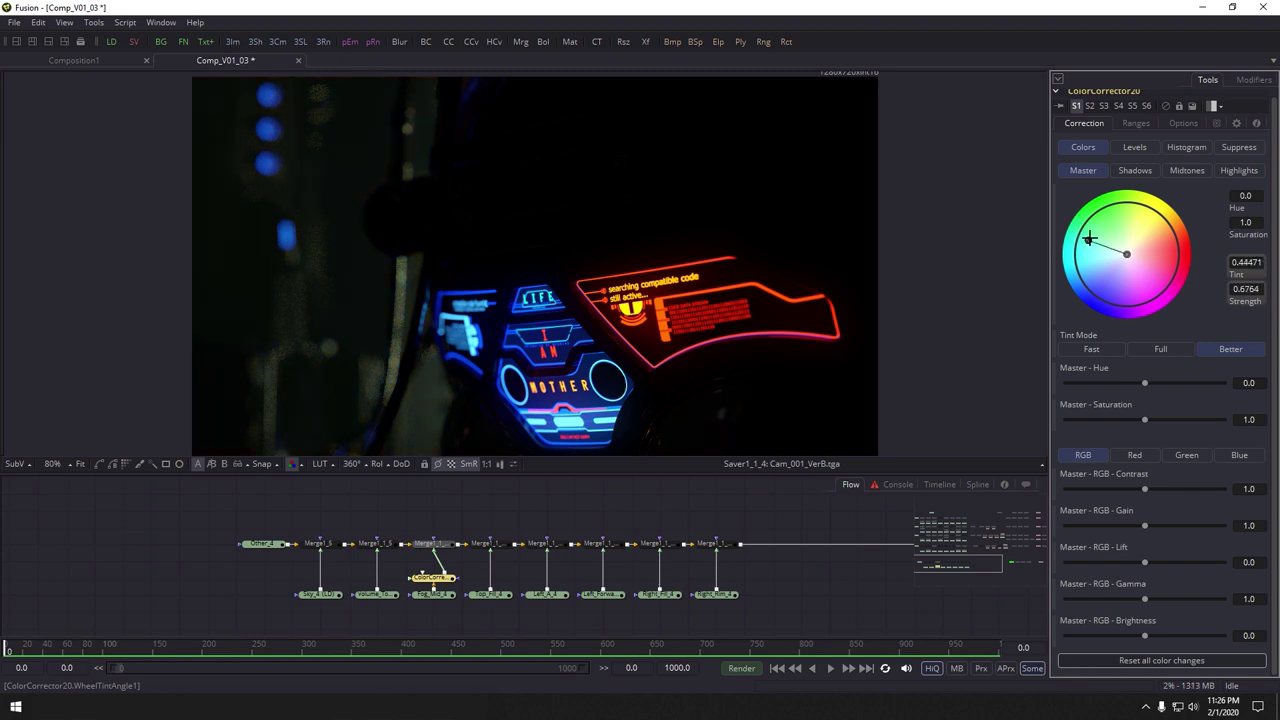
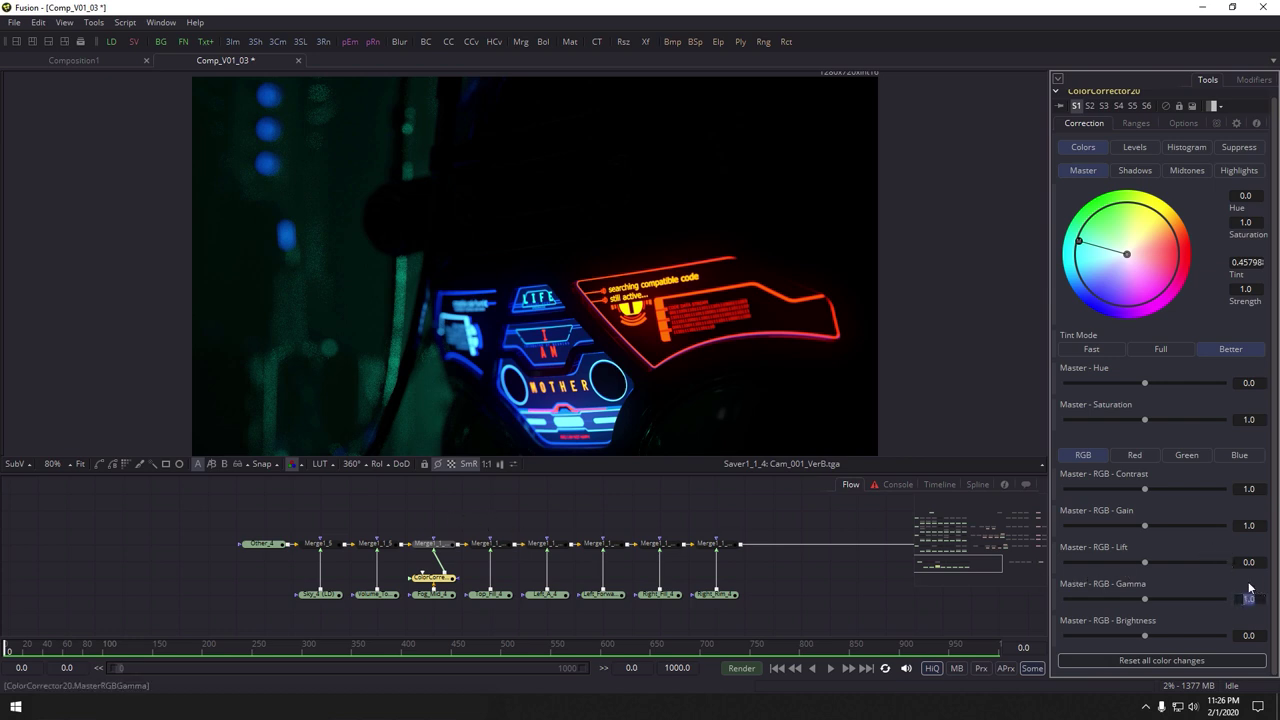
pyautogui.write('1.2')
pyautogui.press('Tab')
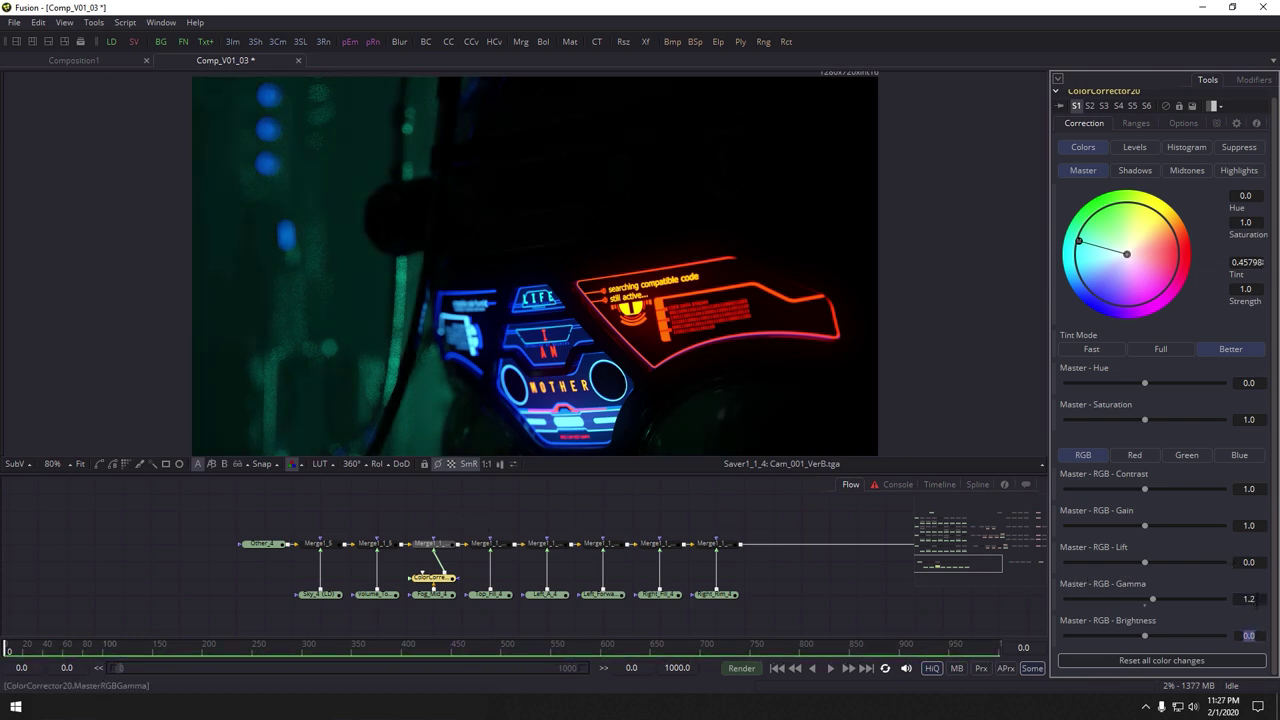
pyautogui.click(1253, 599)
pyautogui.write('1.1')
pyautogui.press('Tab')
# Toggle the volume layer's merge on and off to check what it contributes to the image
pyautogui.click(406, 536)
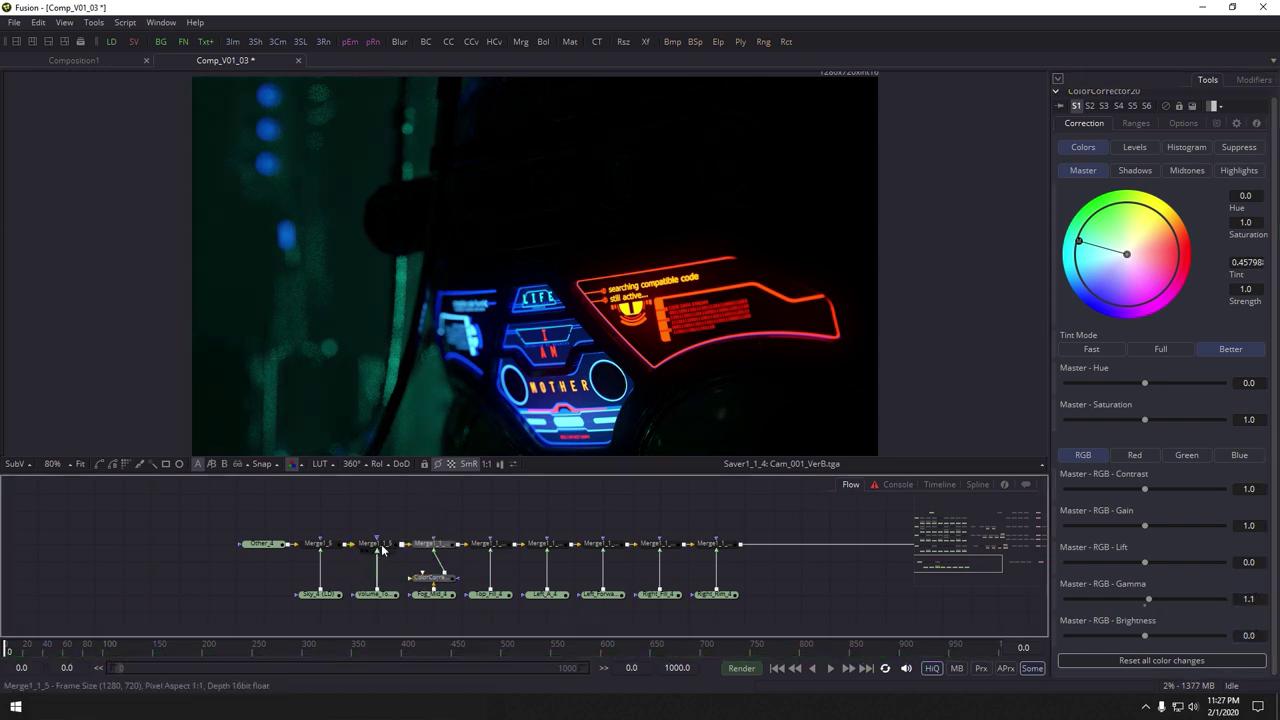
pyautogui.click(381, 547)
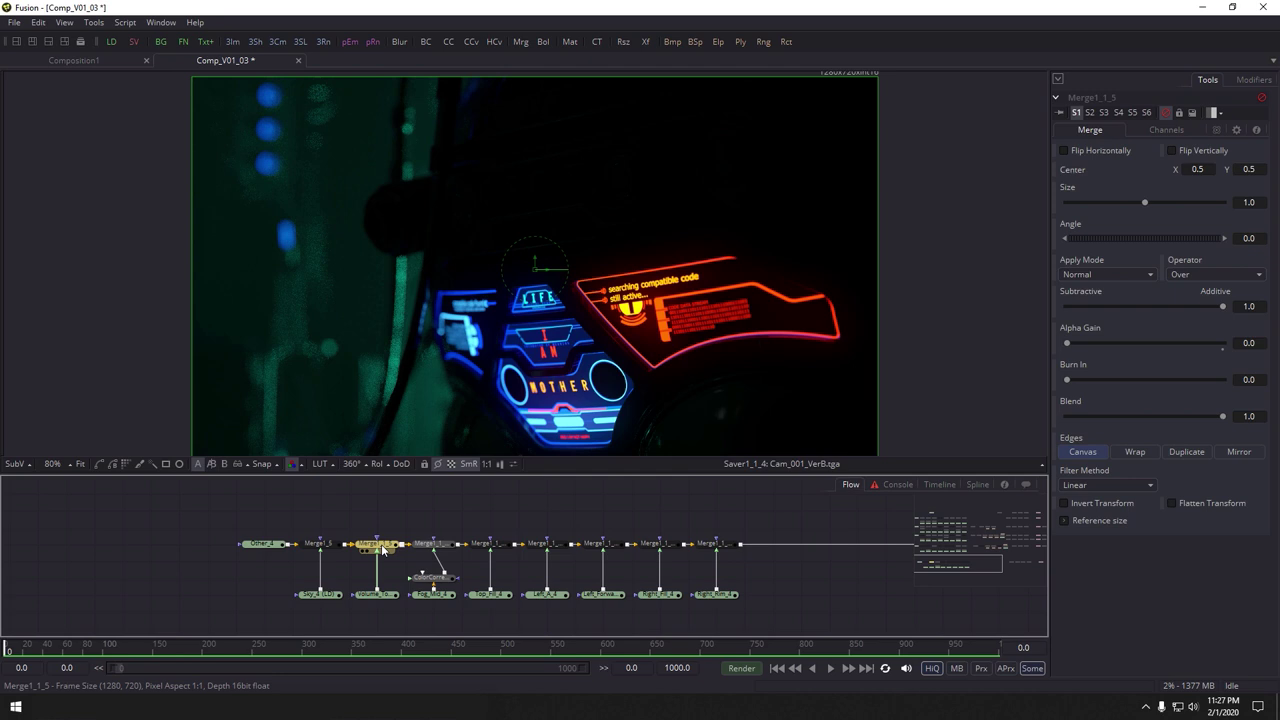
pyautogui.hotkey('ctrl', 'p')
pyautogui.click(402, 519)
pyautogui.click(388, 547)
pyautogui.hotkey('ctrl', 'p')
# Temporarily enable the light merges after the fog merge to compare the image, and disable them again
pyautogui.click(493, 533)
pyautogui.moveTo(477, 522); pyautogui.dragTo(731, 553)
pyautogui.hotkey('ctrl', 'p')
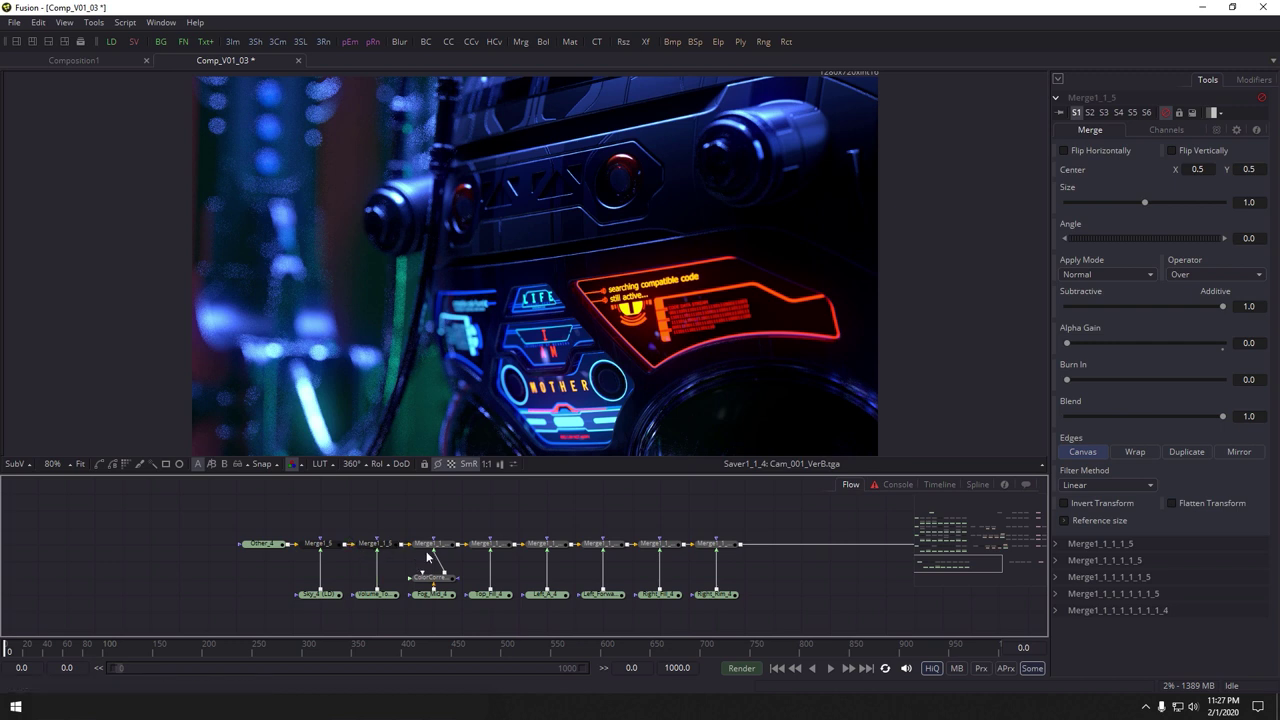
pyautogui.moveTo(545, 538); pyautogui.dragTo(732, 561)
pyautogui.hotkey('ctrl', 'p')
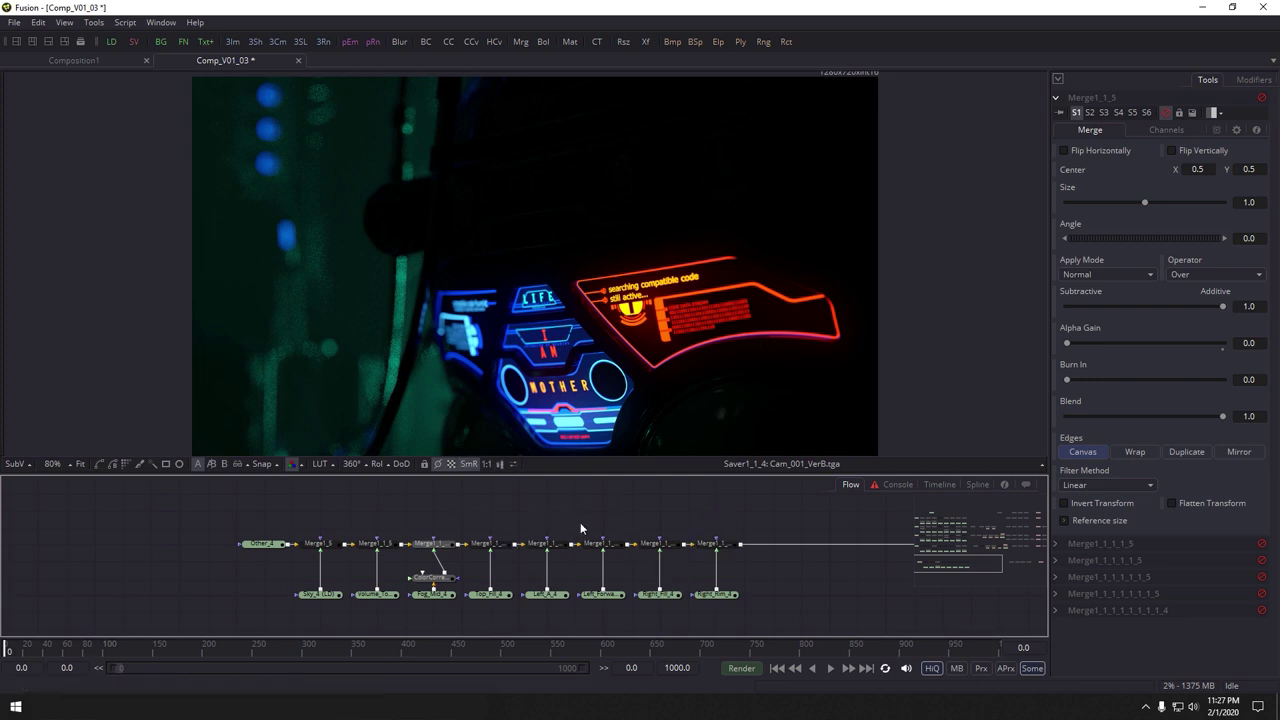
# Test the last five light merges one at a time, keeping only the second-to-last merge enabled
pyautogui.click(722, 543)
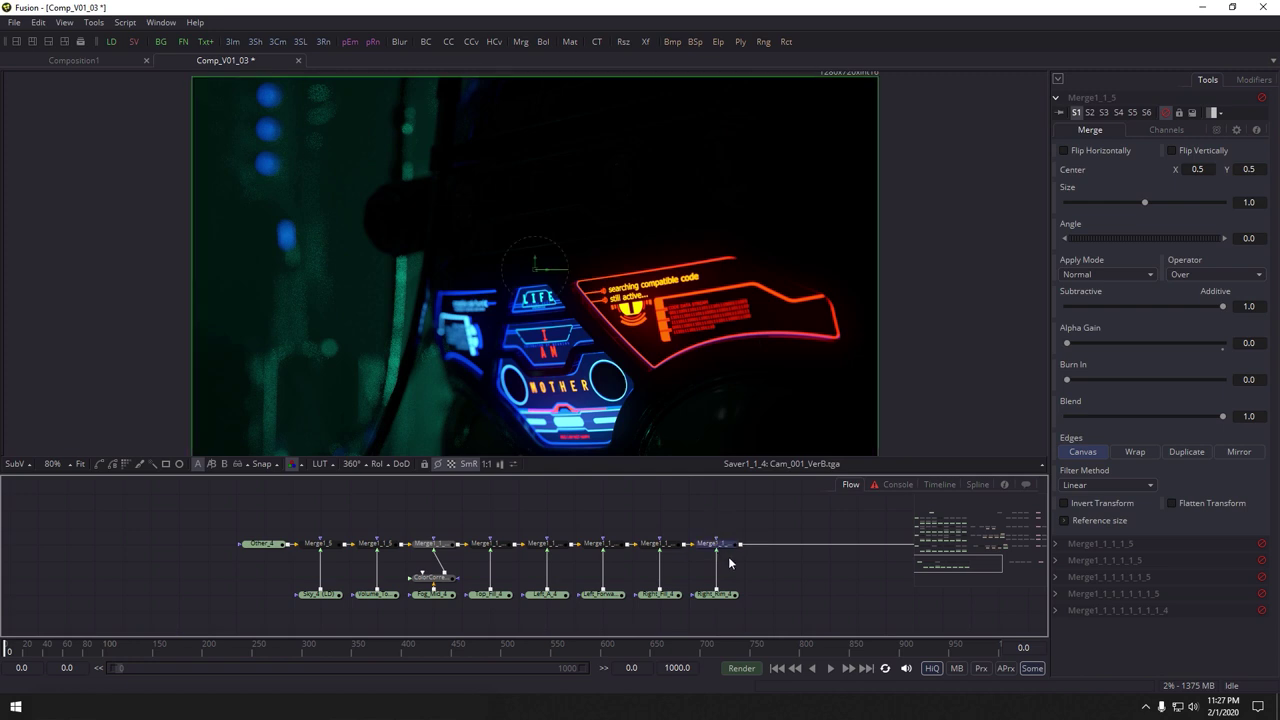
pyautogui.click(659, 545)
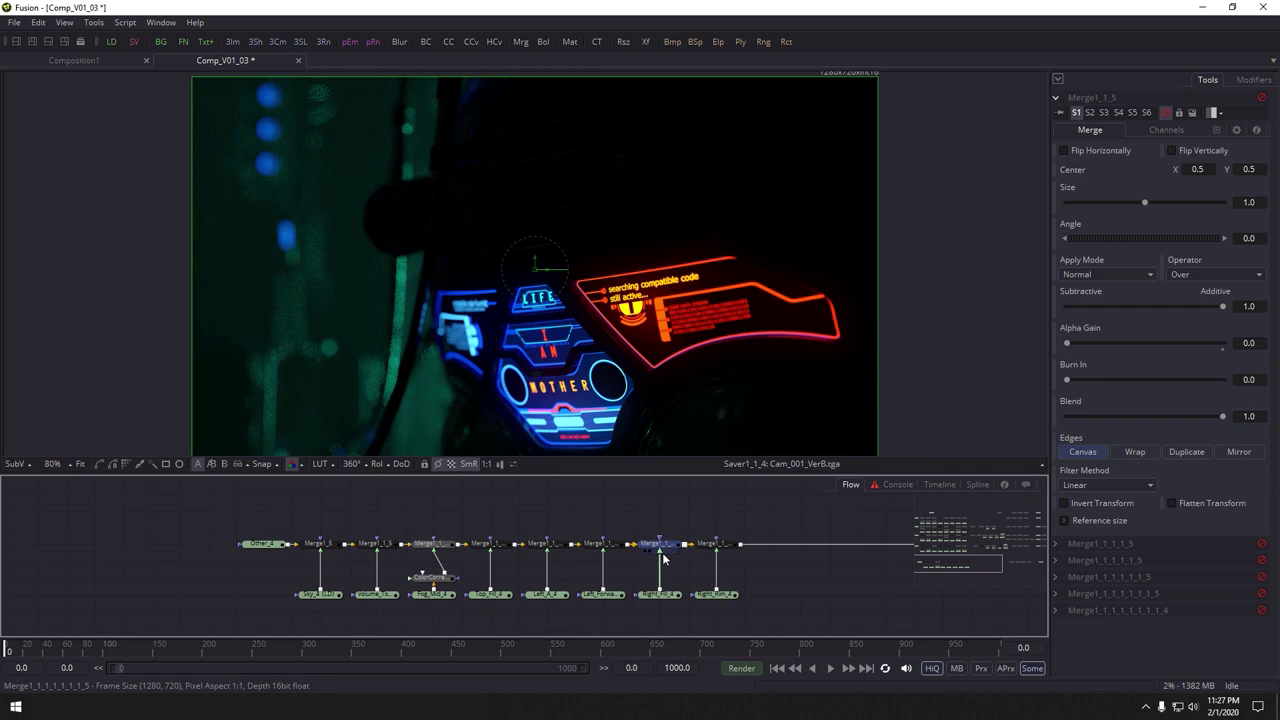
pyautogui.click(608, 549)
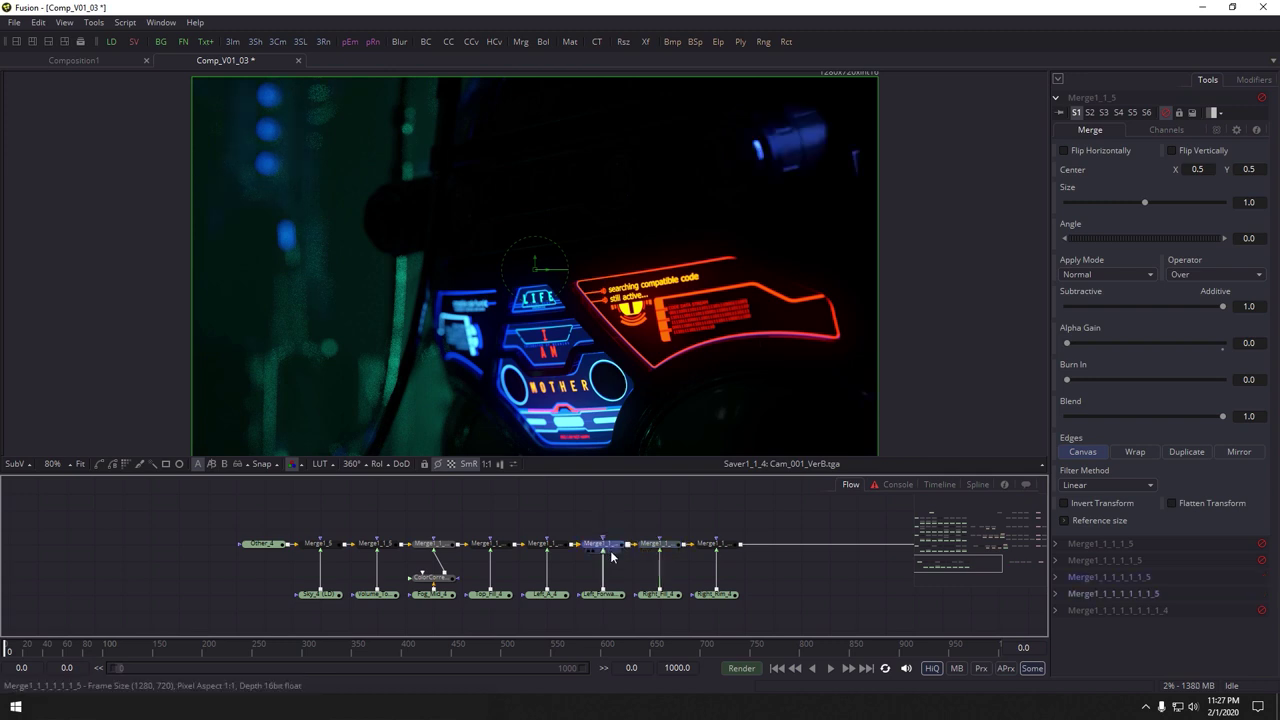
pyautogui.click(548, 546)
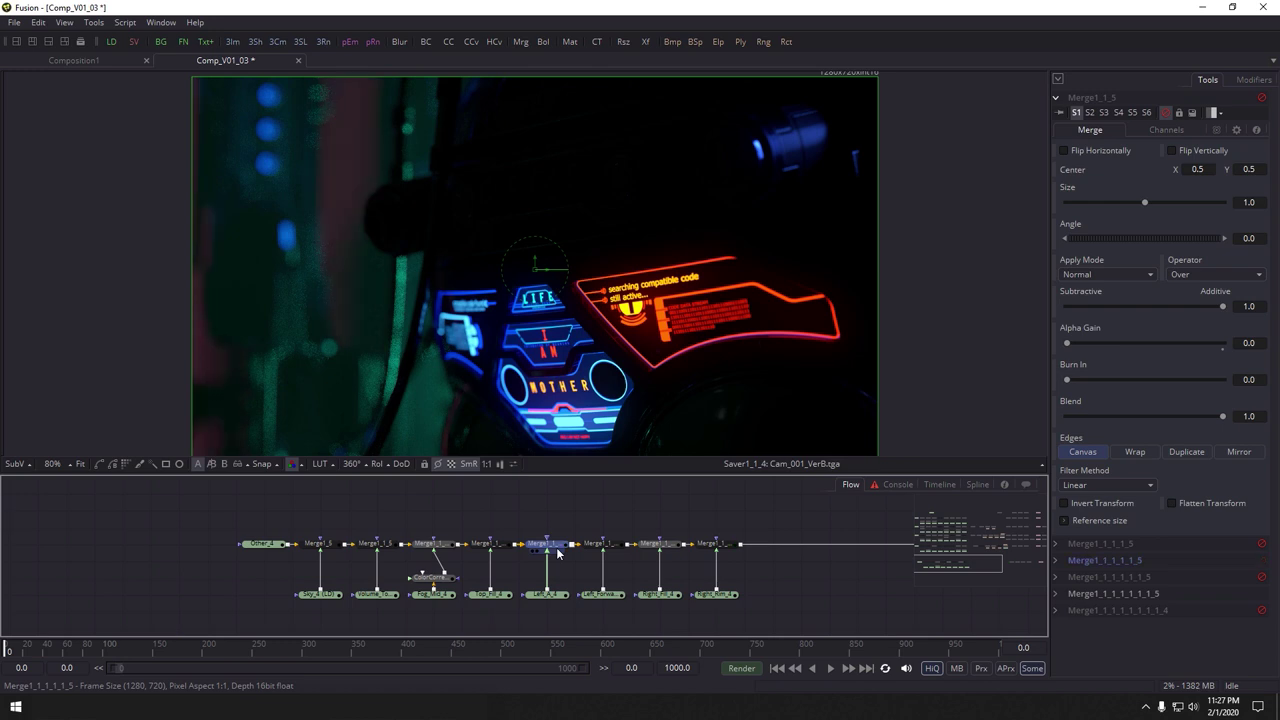
pyautogui.click(490, 547)
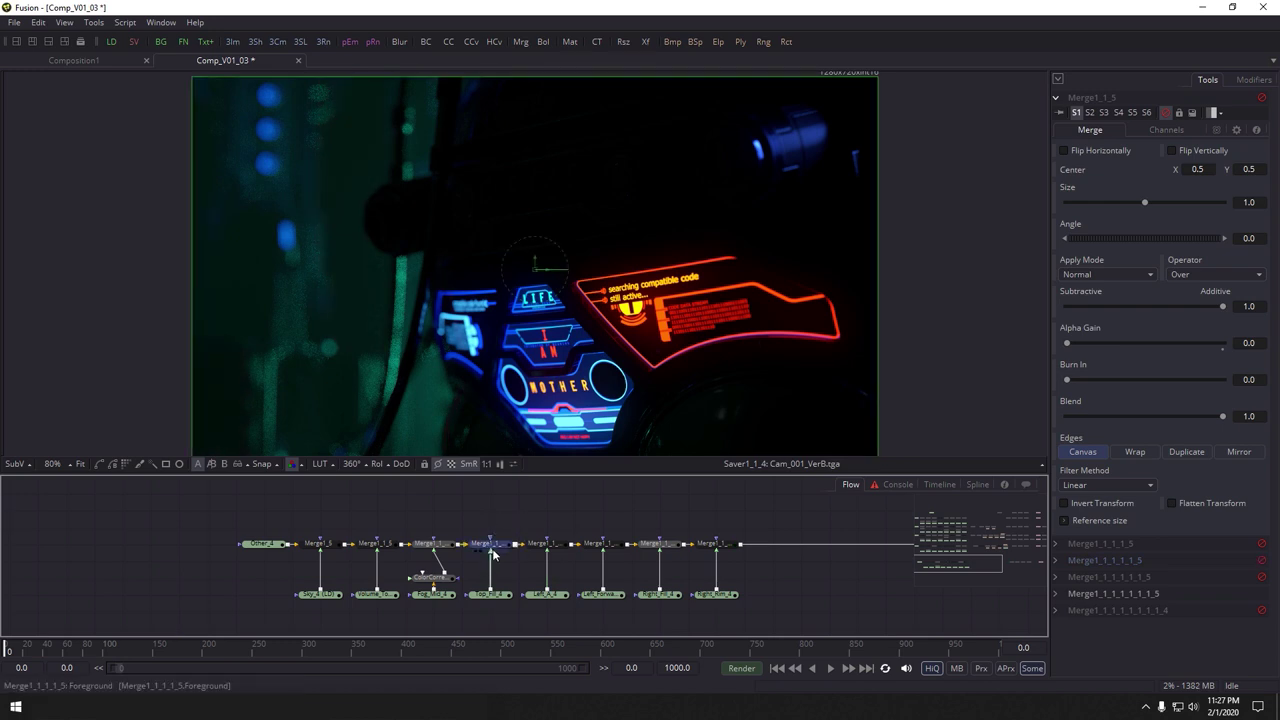
# Enable the volume merge, test the sky and top light merges, and leave only the sky merge of those two enabled
pyautogui.click(377, 548)
pyautogui.hotkey('ctrl', 'p')
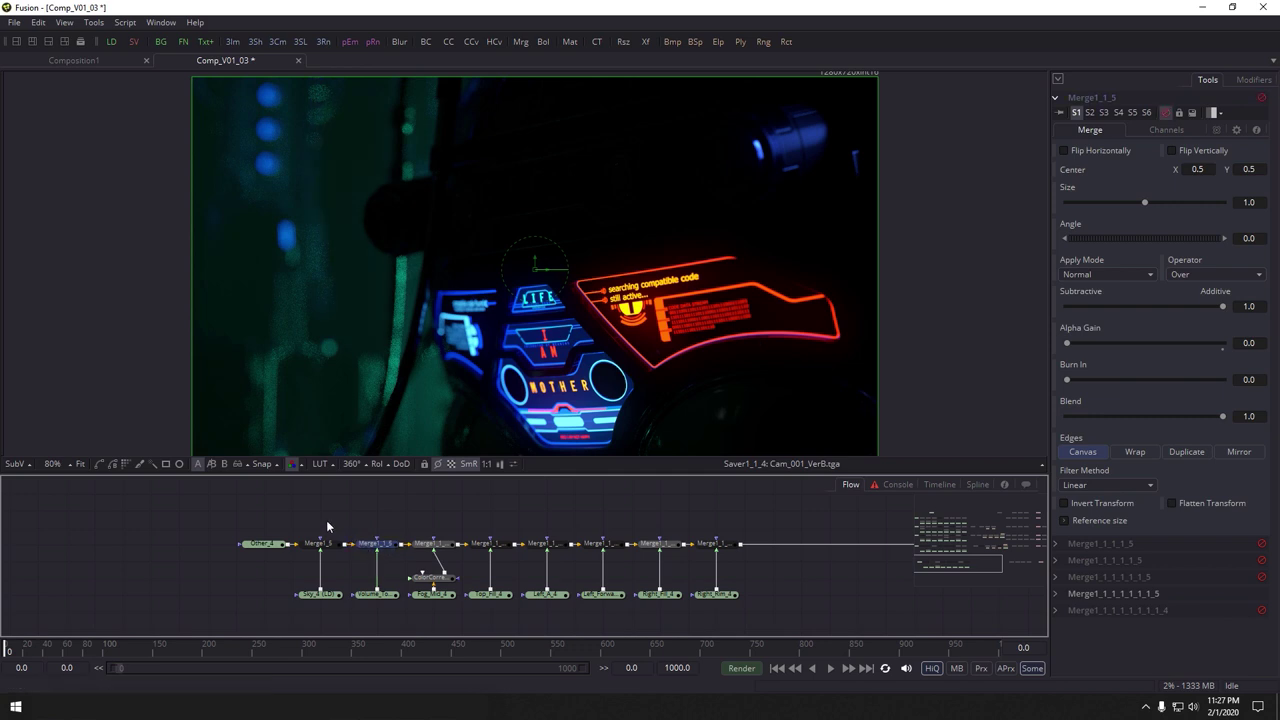
pyautogui.click(322, 552)
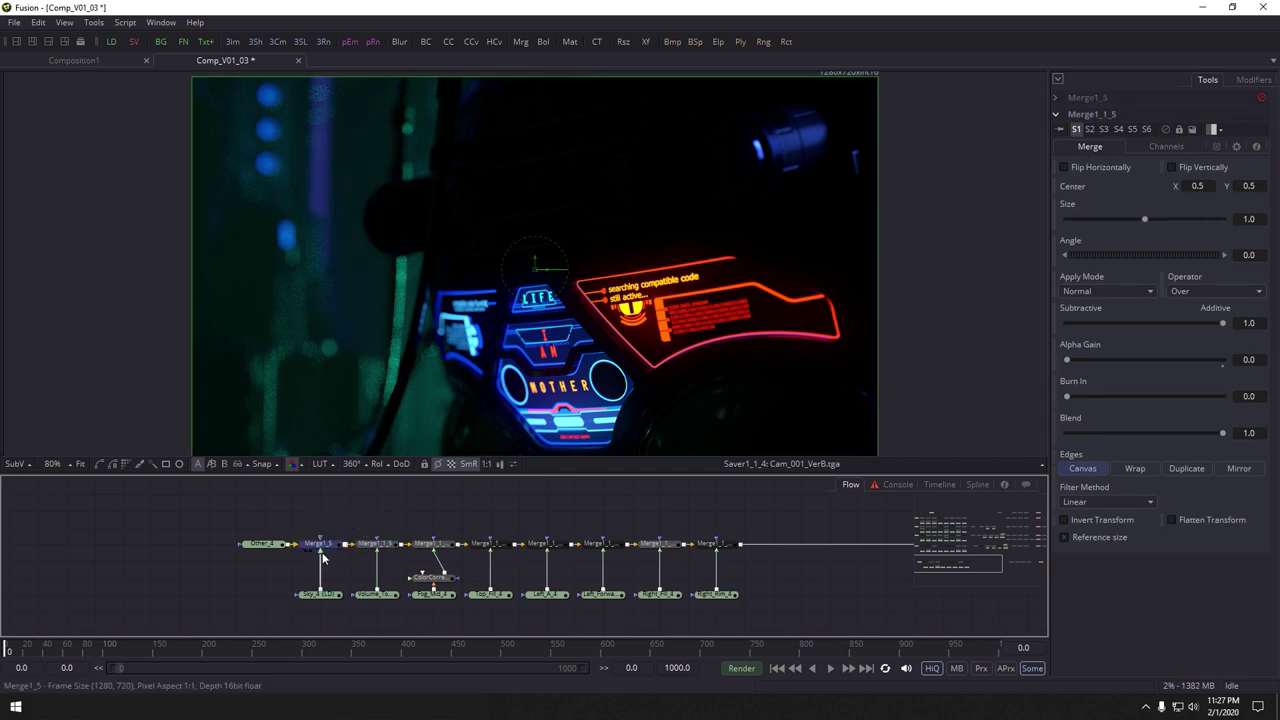
pyautogui.hotkey('ctrl', 'p')
pyautogui.hotkey('ctrl', 'p')
pyautogui.hotkey('ctrl', 'p')
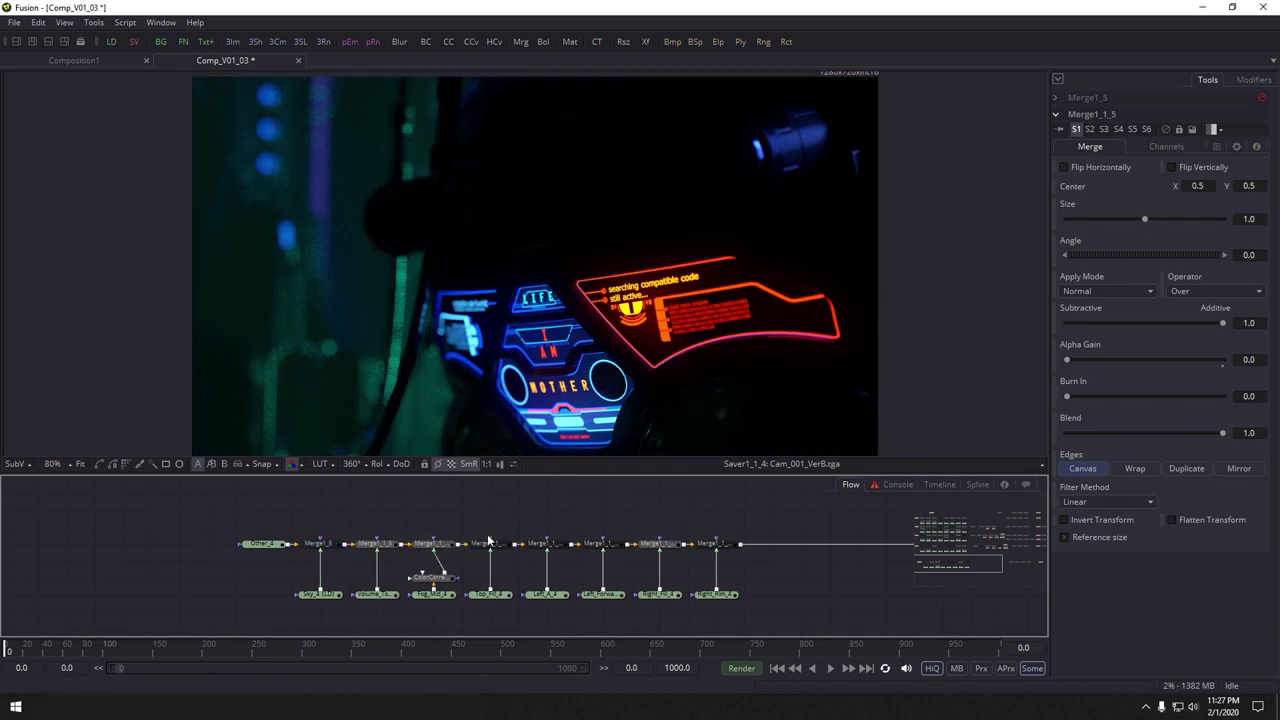
pyautogui.click(491, 544)
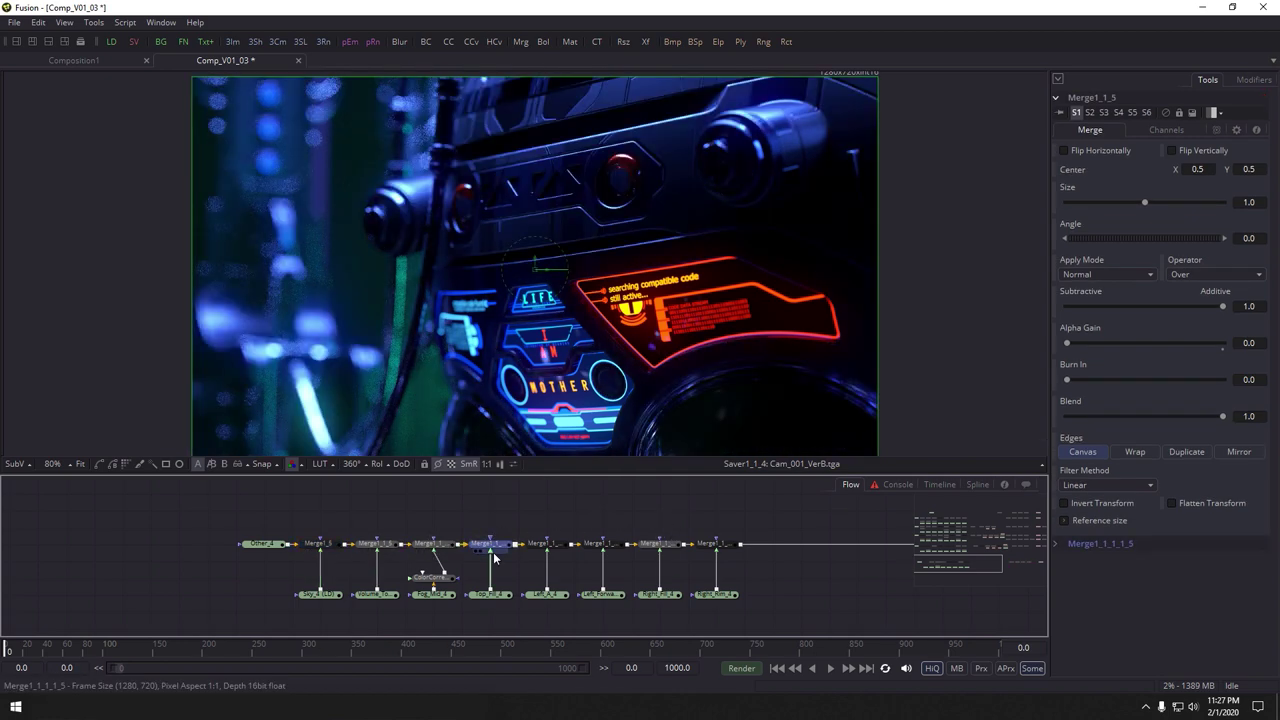
pyautogui.click(322, 544)
# Insert a Color Corrector between the sky layer and its merge and set its master RGB gain to 0.3
pyautogui.click(337, 556)
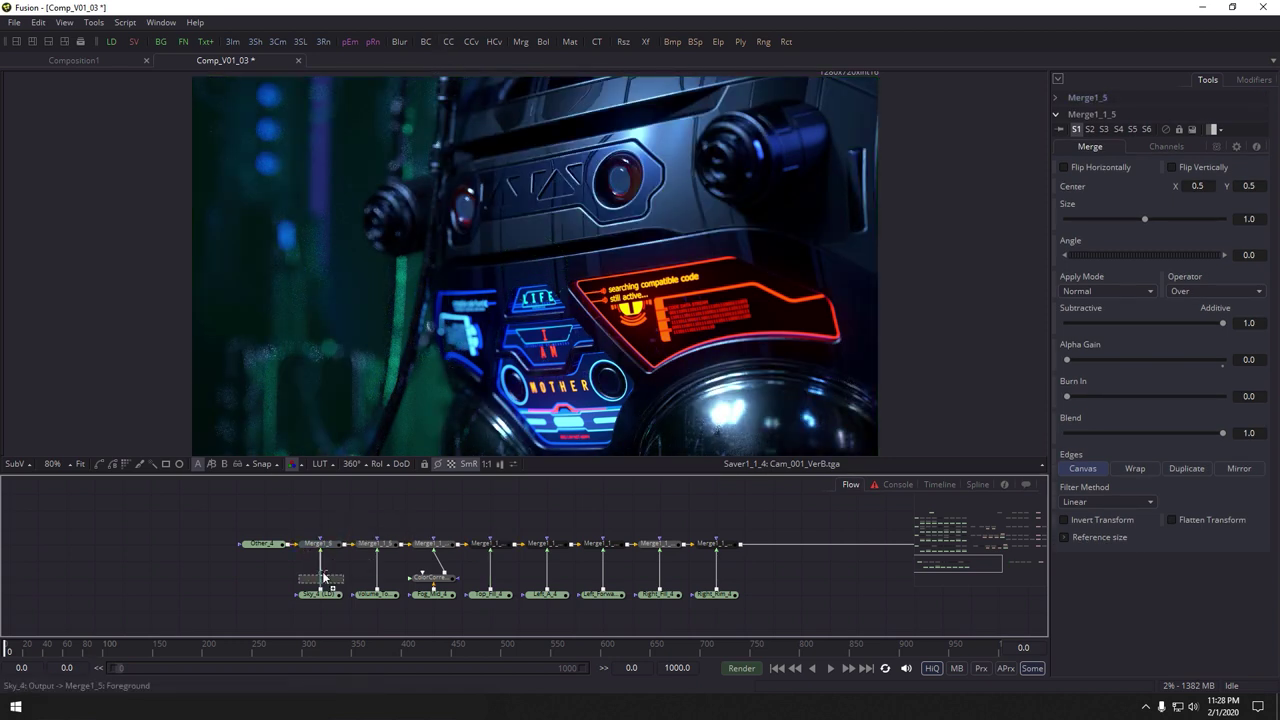
pyautogui.moveTo(319, 577); pyautogui.dragTo(320, 578)
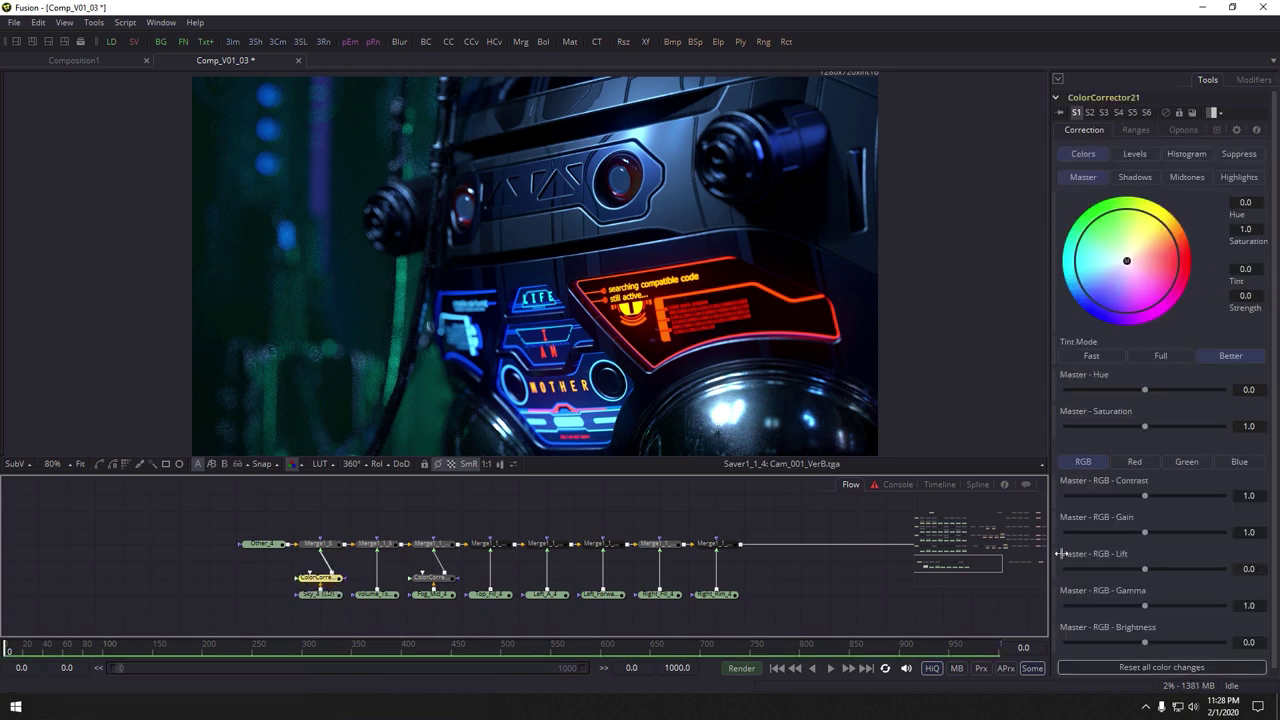
pyautogui.doubleClick(1248, 533)
pyautogui.write('.6')
pyautogui.press('Tab')
pyautogui.write('0.3')
pyautogui.press('Tab')
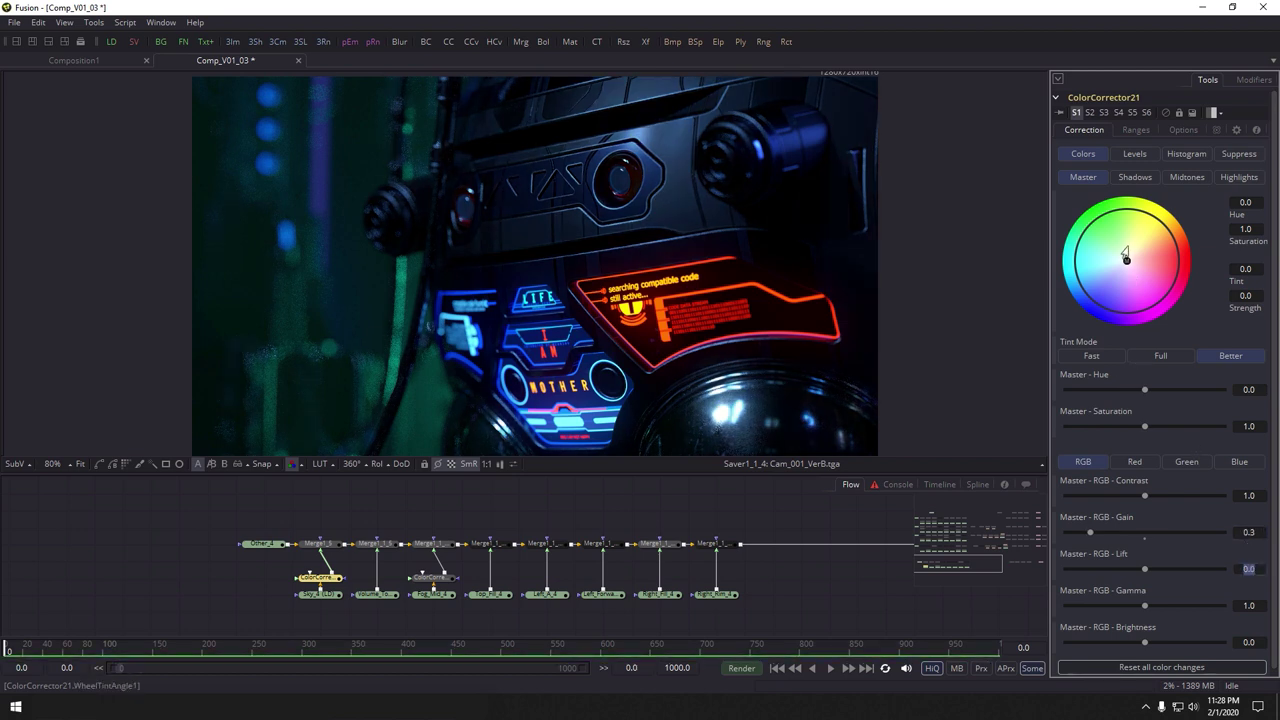
# Tint the sky layer's master color toward magenta-pink at a strength of about 0.45
pyautogui.moveTo(1127, 262); pyautogui.dragTo(1167, 246)
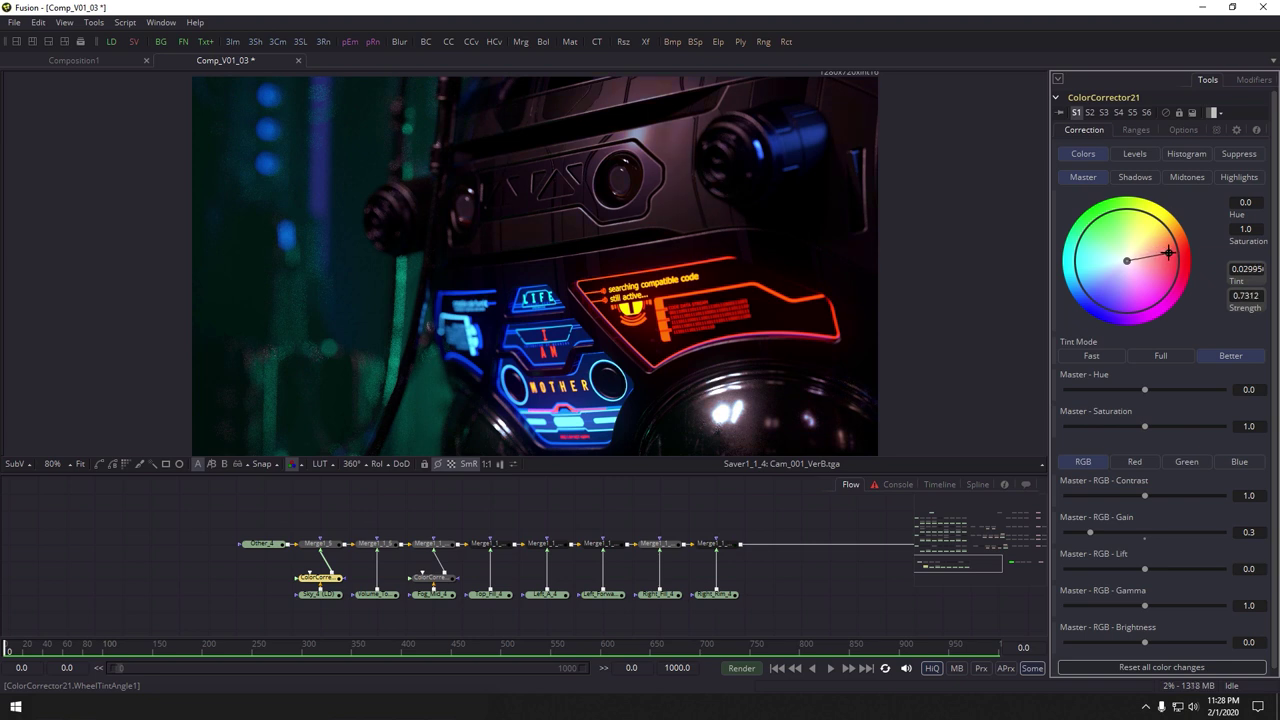
pyautogui.moveTo(1170, 253); pyautogui.dragTo(1169, 252)
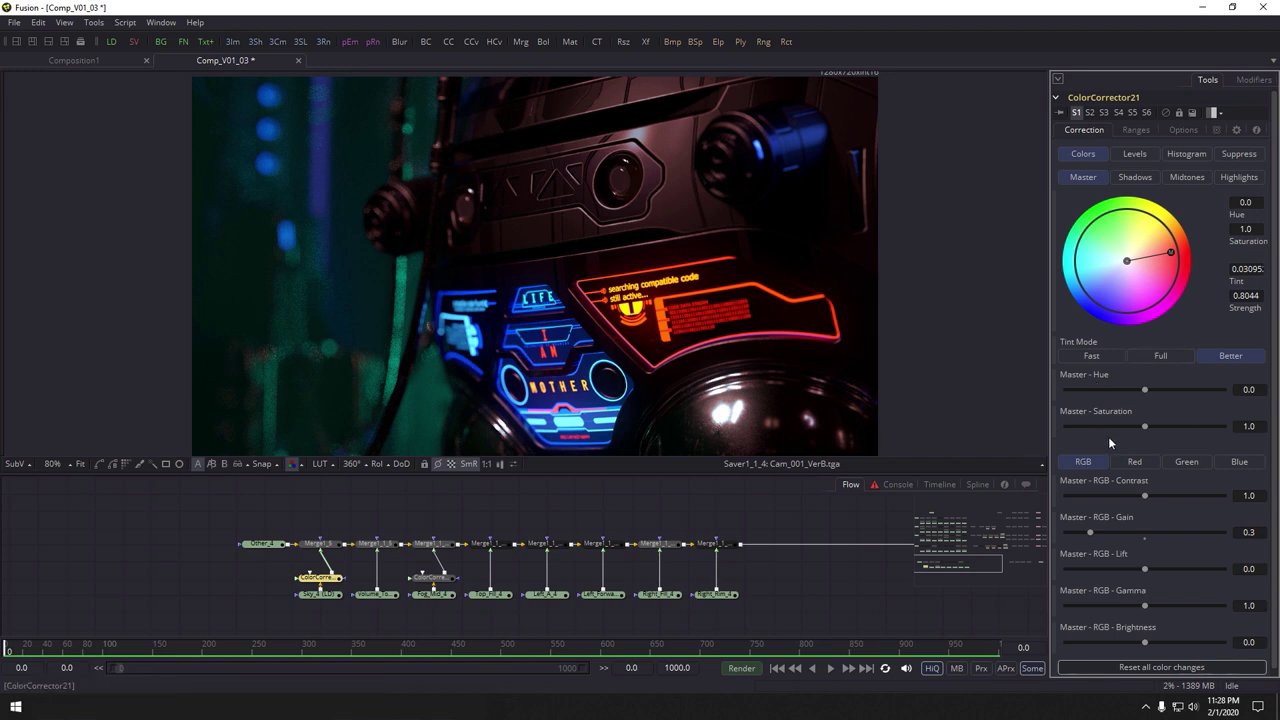
pyautogui.moveTo(1158, 255)
pyautogui.mouseDown()
pyautogui.moveTo(1133, 232)
pyautogui.moveTo(1101, 241)
pyautogui.moveTo(1139, 294)
pyautogui.moveTo(1157, 275)
pyautogui.mouseUp()
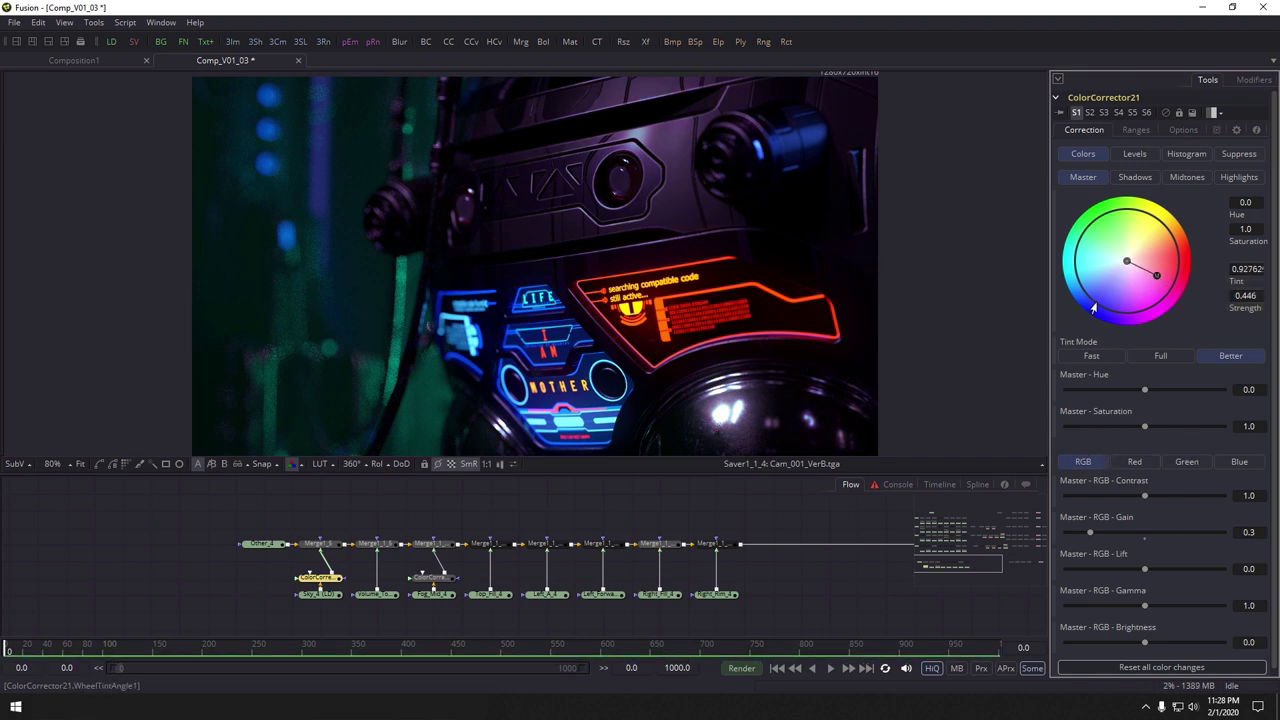
# Adjust the sky layer's shadow contrast per color channel, with green about 0.97 and blue about 0.92
pyautogui.click(1137, 177)
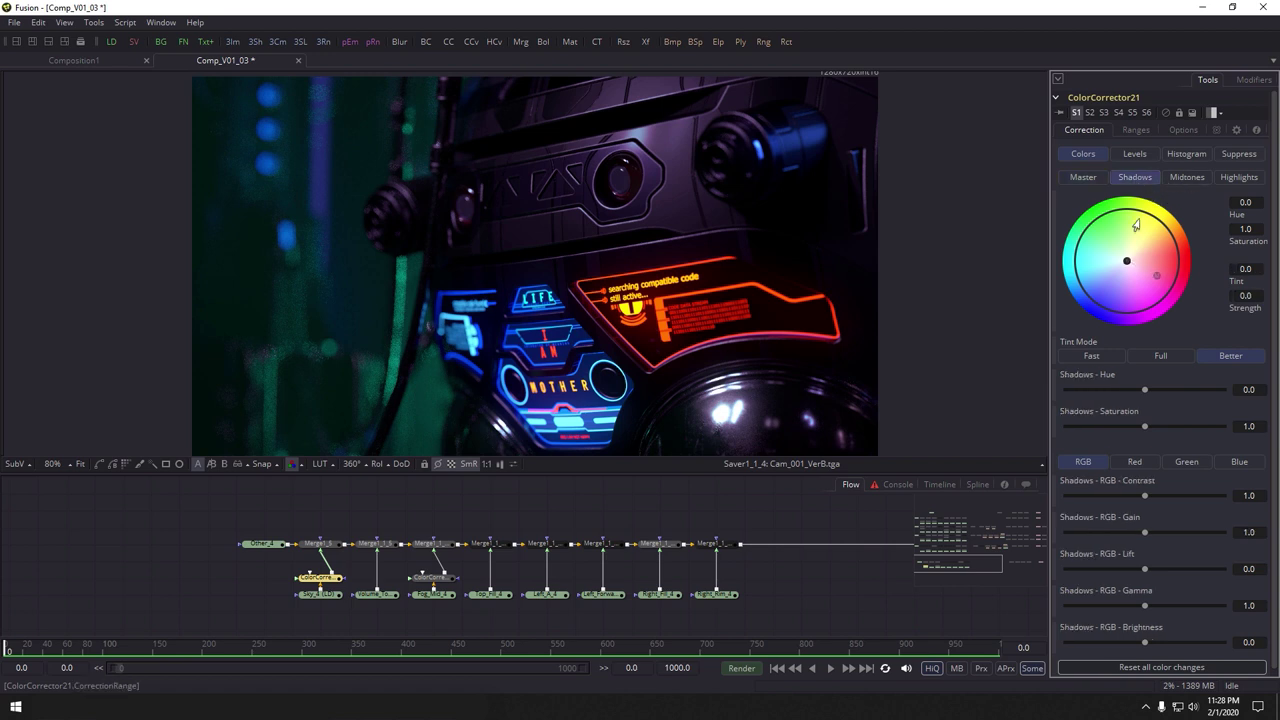
pyautogui.click(1135, 463)
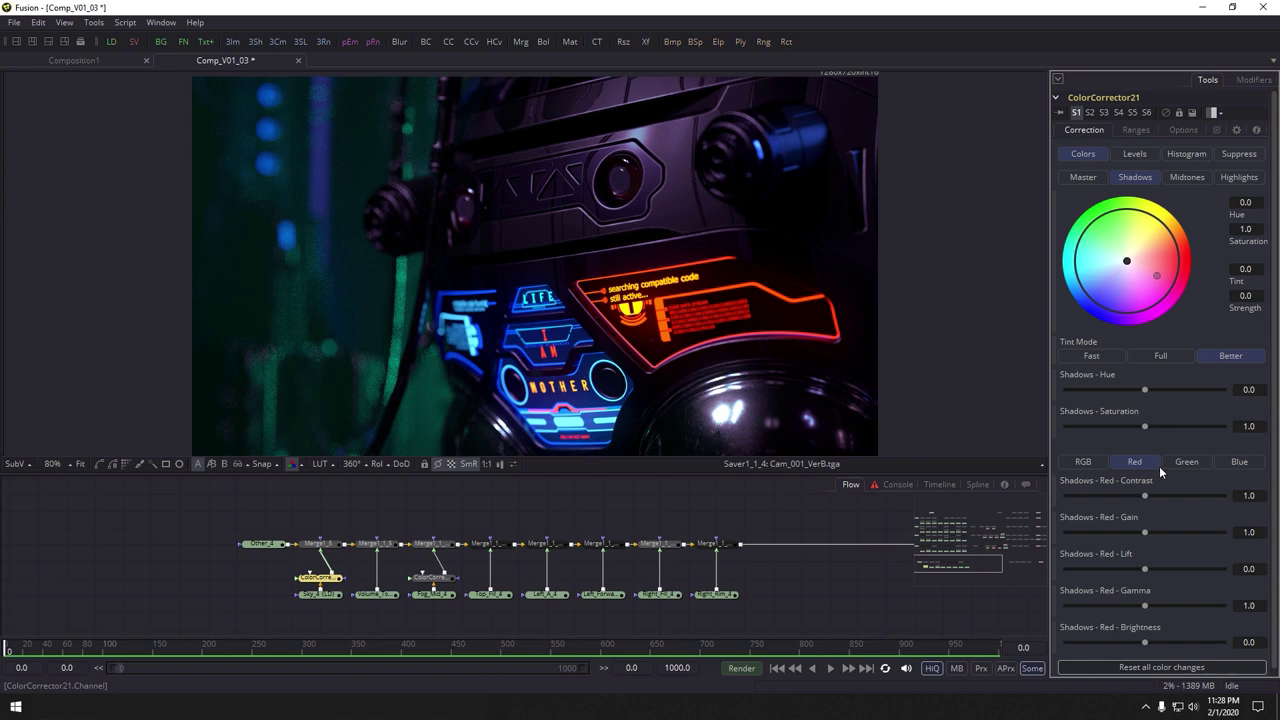
pyautogui.click(1200, 463)
pyautogui.click(1229, 463)
pyautogui.click(1141, 463)
pyautogui.moveTo(1147, 496)
pyautogui.mouseDown()
pyautogui.moveTo(1119, 497)
pyautogui.moveTo(1150, 497)
pyautogui.mouseUp()
pyautogui.click(1180, 463)
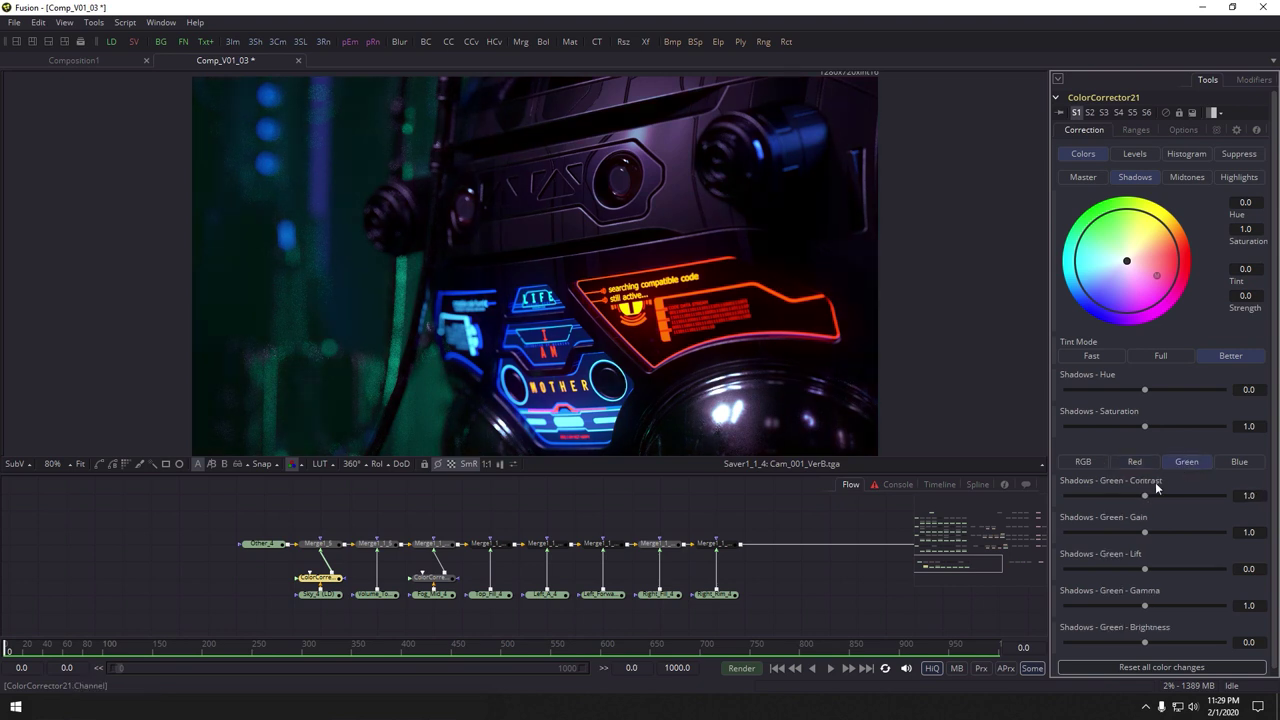
pyautogui.moveTo(1144, 494); pyautogui.dragTo(1141, 494)
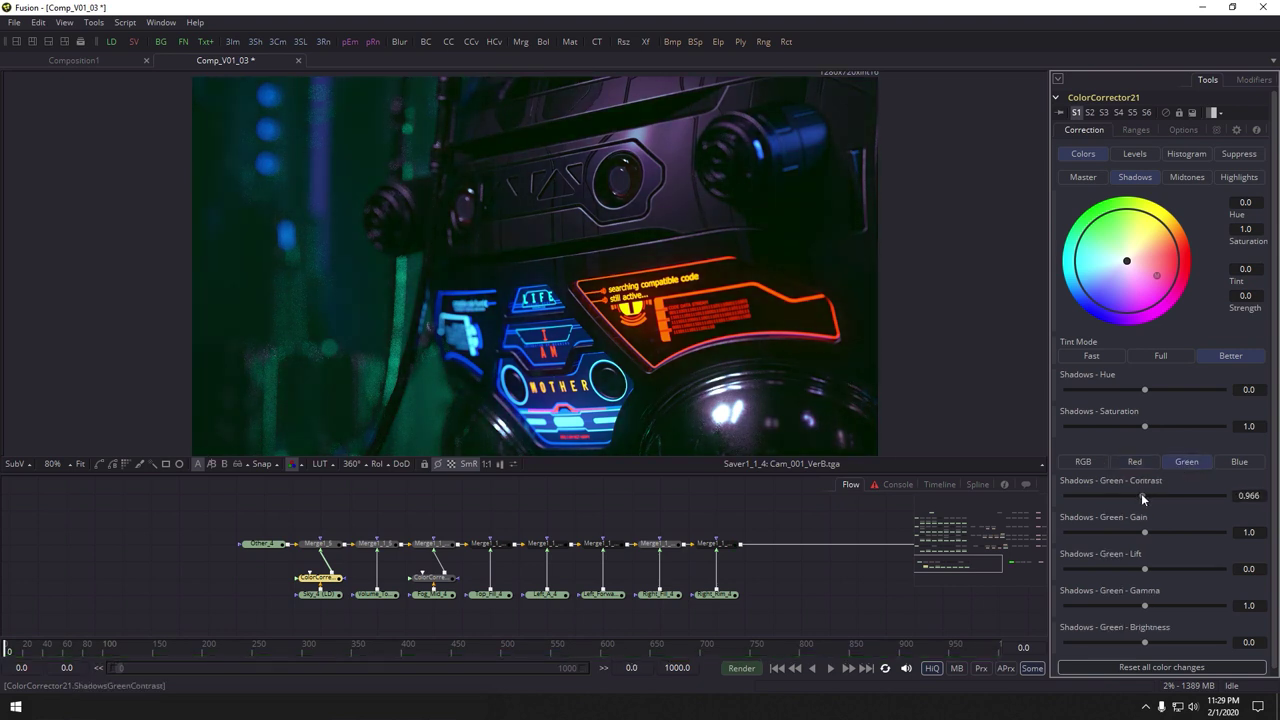
pyautogui.click(1228, 463)
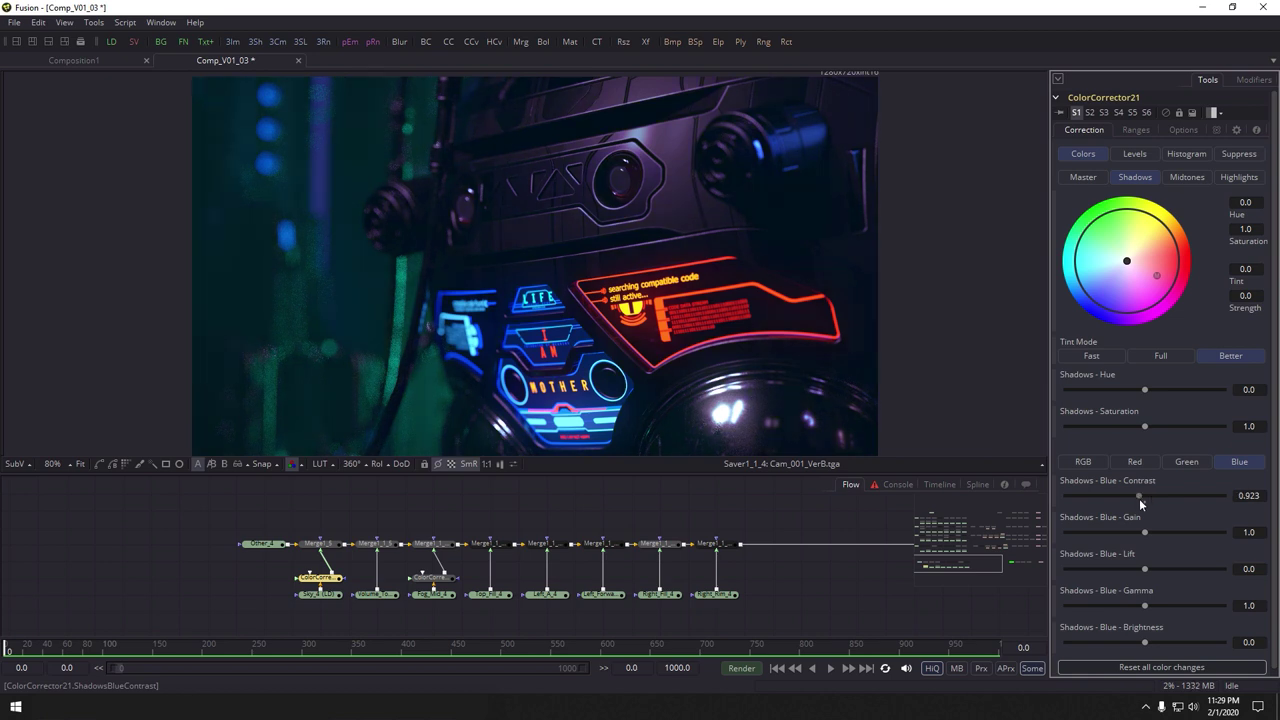
# Enable the top light's merge and insert a Color Corrector between it and the top light layer
pyautogui.click(488, 549)
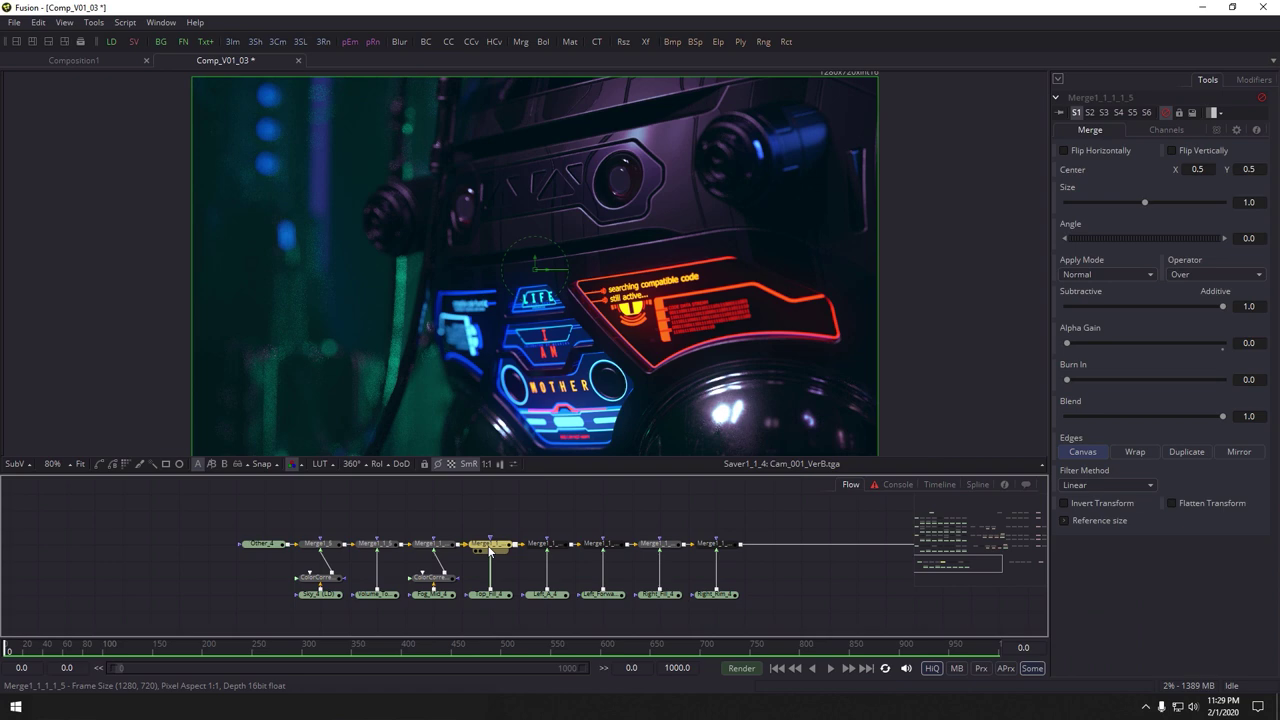
pyautogui.hotkey('ctrl', 'p')
pyautogui.hotkey('ctrl', 'p')
pyautogui.hotkey('ctrl', 'p')
pyautogui.click(517, 497)
pyautogui.moveTo(449, 43); pyautogui.dragTo(492, 580)
# Set the master RGB gain of the top light's Color Corrector to 0.1
pyautogui.doubleClick(1249, 532)
pyautogui.write('0.2')
pyautogui.press('Tab')
pyautogui.click(1252, 533)
pyautogui.scroll(-1, 1252, 540)
pyautogui.doubleClick(1249, 531)
pyautogui.write('0')
pyautogui.press('Tab')
pyautogui.doubleClick(1248, 531)
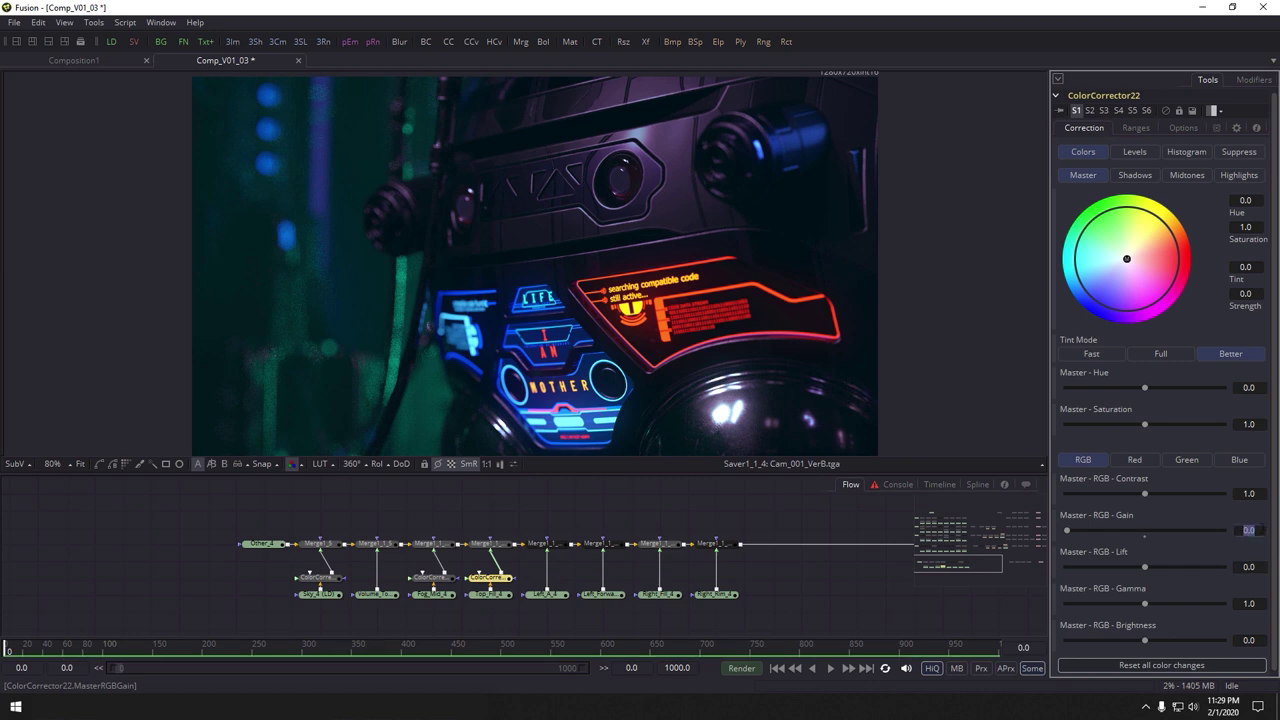
pyautogui.write('0.1')
pyautogui.press('Tab')
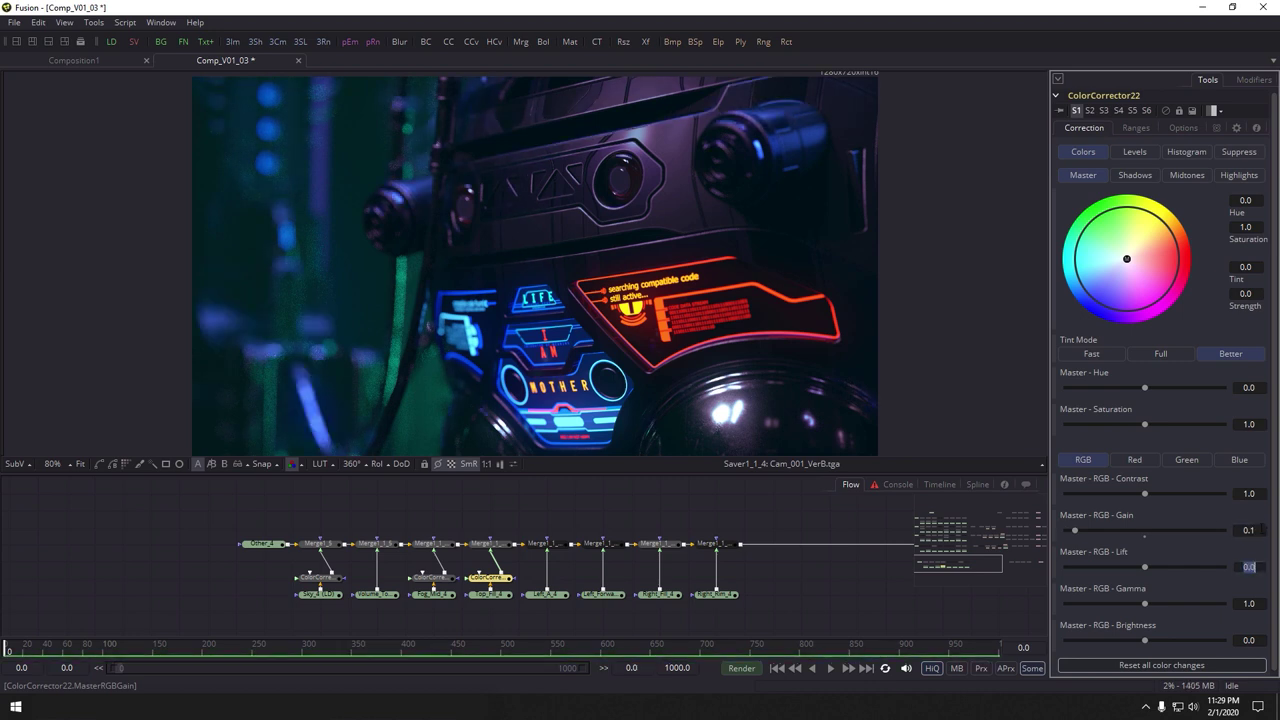
# Set the top light's master saturation to 0.8 and tint it blue-violet at a strength of about 0.22
pyautogui.moveTo(1146, 427)
pyautogui.mouseDown()
pyautogui.moveTo(1188, 428)
pyautogui.moveTo(1112, 419)
pyautogui.moveTo(1149, 418)
pyautogui.moveTo(1134, 427)
pyautogui.mouseUp()
pyautogui.write('0.8')
pyautogui.press('Tab')
pyautogui.moveTo(1127, 262)
pyautogui.mouseDown()
pyautogui.moveTo(1170, 236)
pyautogui.moveTo(1112, 229)
pyautogui.moveTo(1099, 260)
pyautogui.moveTo(1126, 300)
pyautogui.moveTo(1113, 278)
pyautogui.mouseUp()
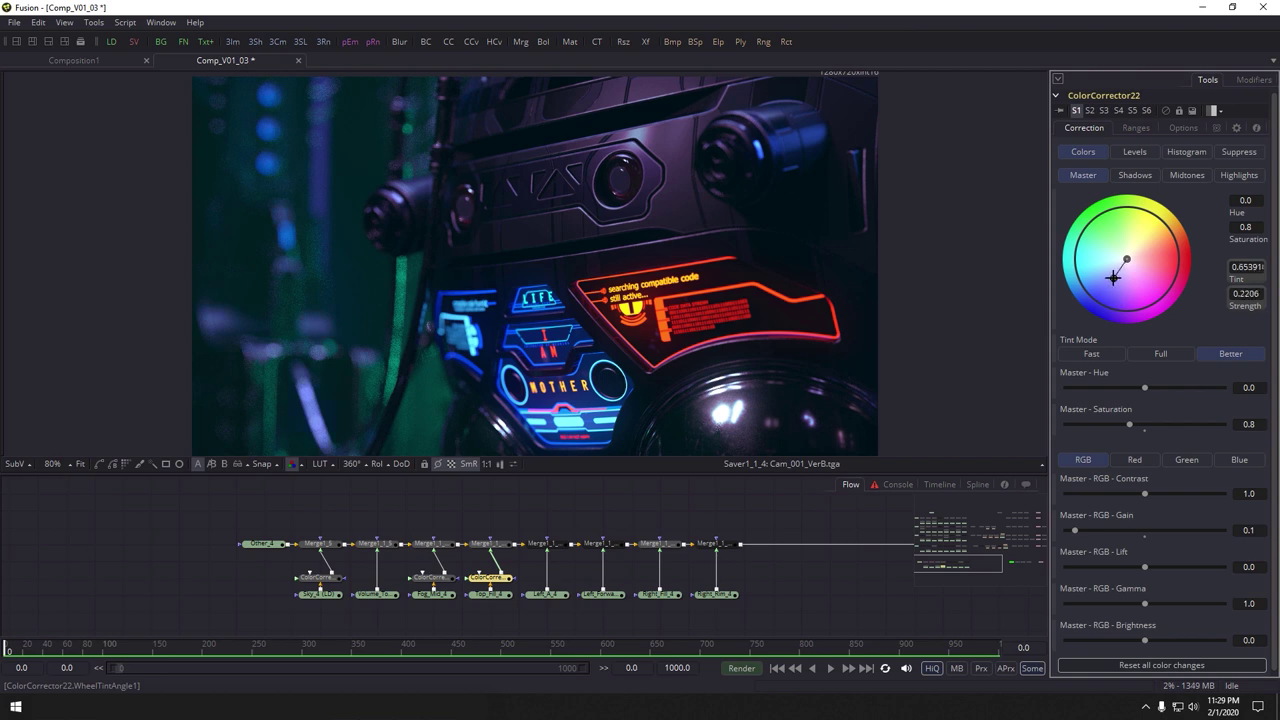
pyautogui.moveTo(545, 573); pyautogui.dragTo(568, 559)
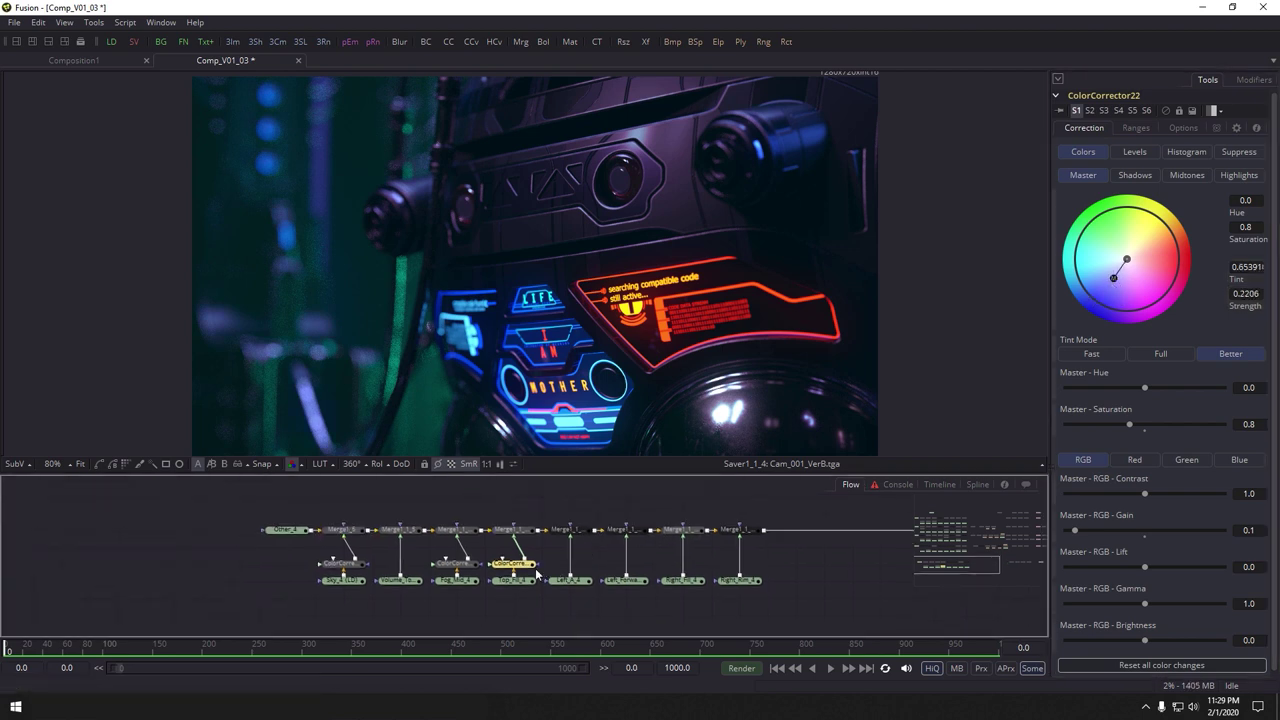
# Try master RGB gains of 0.2 and 0.4 on the top light's Color Corrector, settling on 0.3
pyautogui.moveTo(1257, 527); pyautogui.dragTo(1237, 527)
pyautogui.write('0.2')
pyautogui.press('Tab')
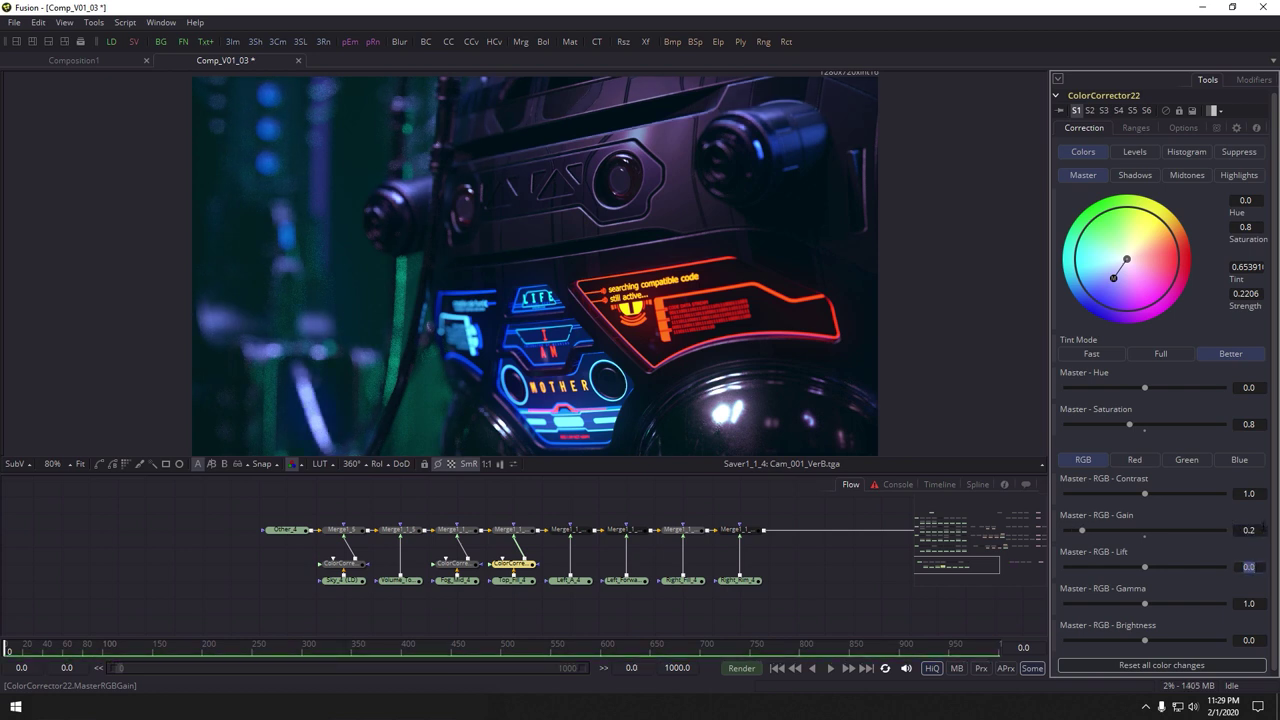
pyautogui.write('0.4')
pyautogui.press('Tab')
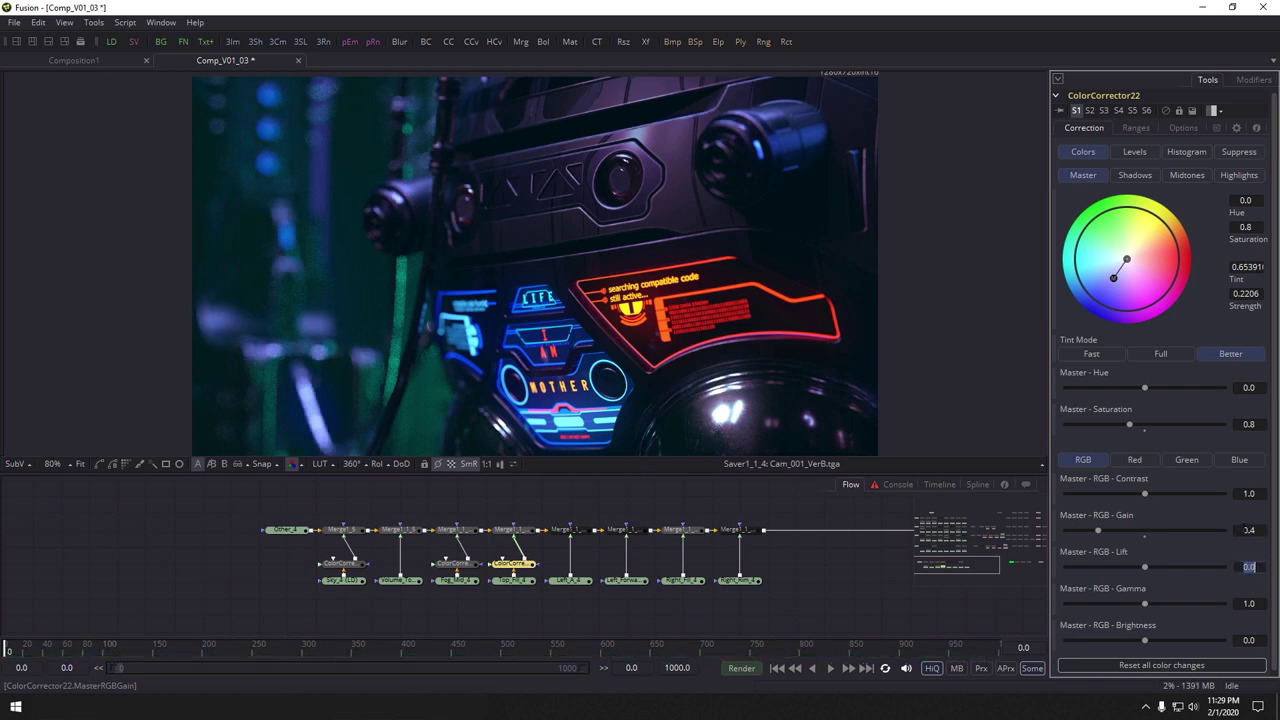
pyautogui.press('Tab')
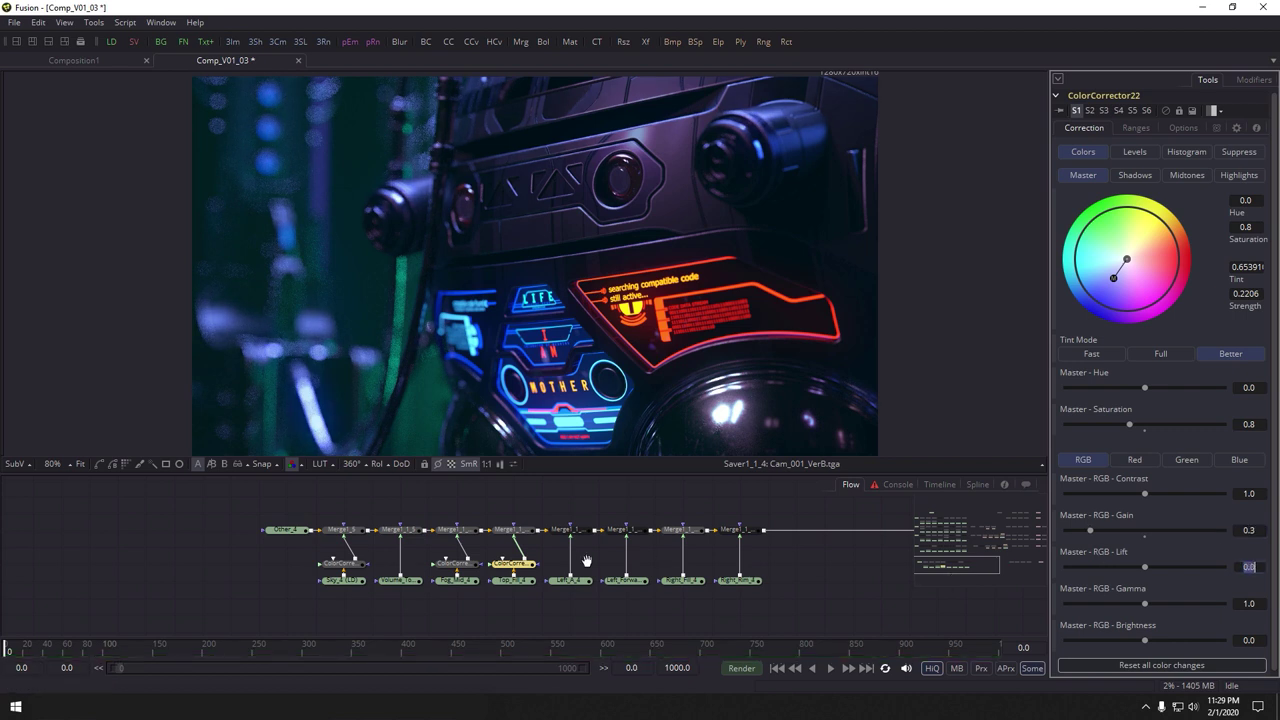
# Add a polygon mask to the top light's merge
pyautogui.moveTo(586, 558); pyautogui.dragTo(592, 572)
pyautogui.click(520, 528)
pyautogui.click(518, 544)
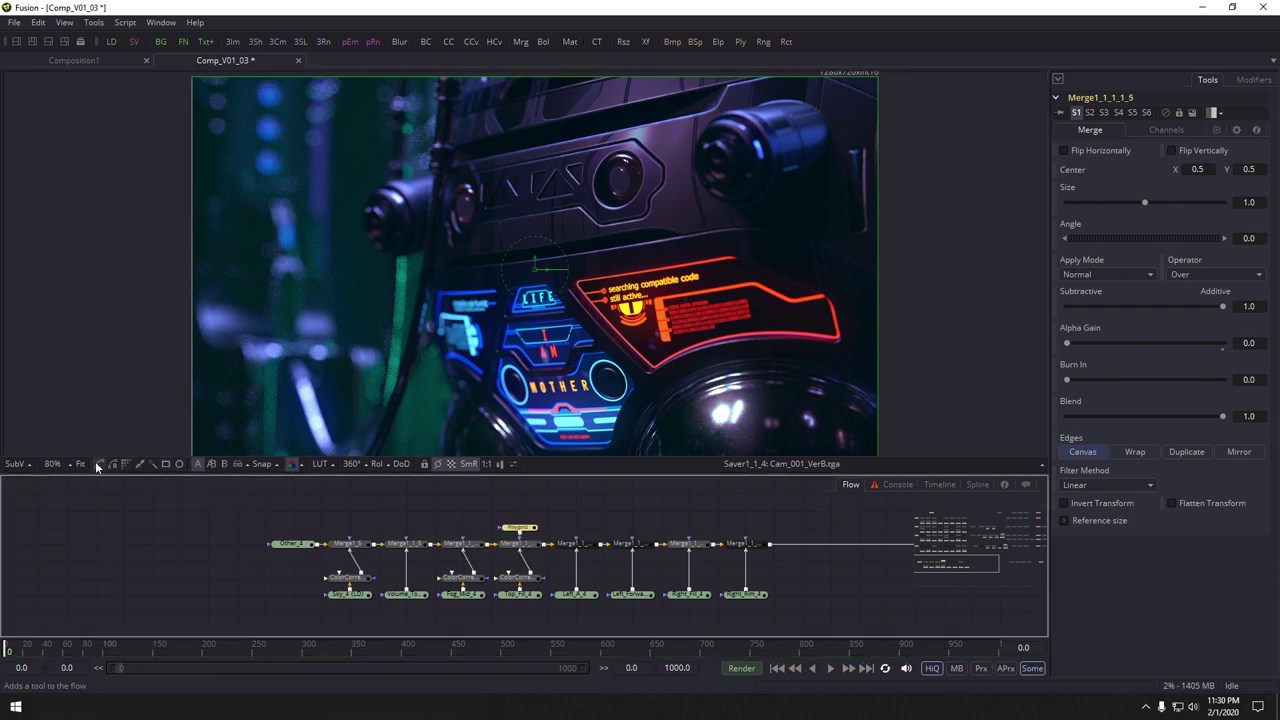
pyautogui.click(98, 466)
# Draw a closed polygon mask around the helmet, following its side facing the background and running outside the frame elsewhere
pyautogui.click(532, 92)
pyautogui.click(500, 130)
pyautogui.click(484, 152)
pyautogui.click(469, 176)
pyautogui.click(452, 204)
pyautogui.click(447, 243)
pyautogui.click(476, 301)
pyautogui.moveTo(552, 439); pyautogui.dragTo(567, 451)
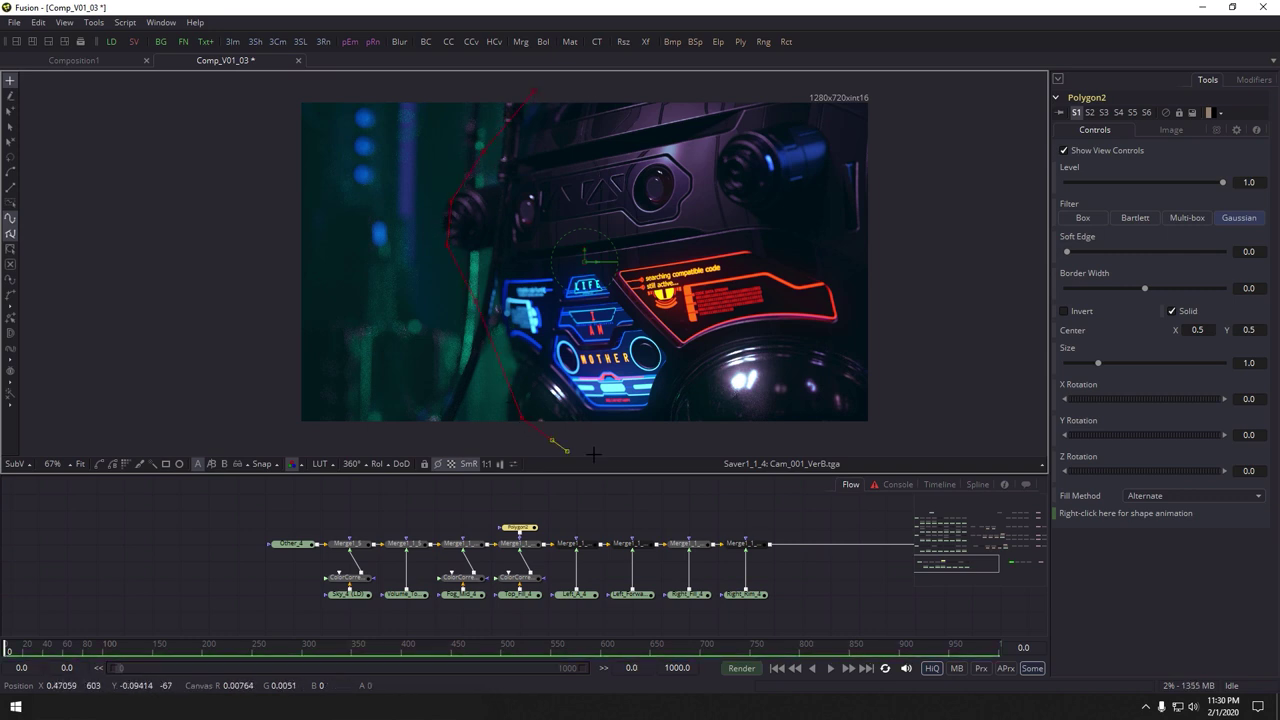
pyautogui.click(867, 440)
pyautogui.click(948, 431)
pyautogui.click(946, 188)
pyautogui.moveTo(918, 240); pyautogui.dragTo(900, 315)
pyautogui.click(909, 147)
pyautogui.click(748, 125)
pyautogui.click(518, 167)
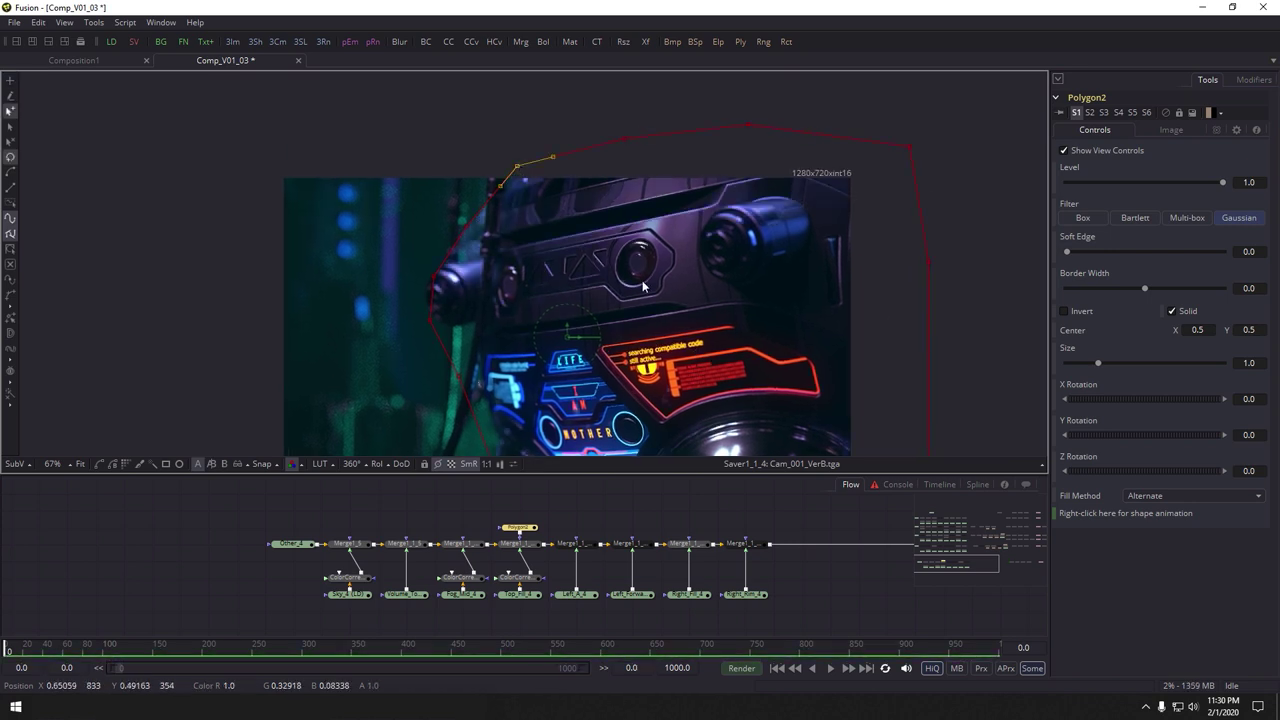
pyautogui.moveTo(627, 287); pyautogui.dragTo(599, 212)
# Compare the image with the helmet mask off and on, view the mask, and set its soft edge to about 0.086
pyautogui.click(520, 528)
pyautogui.hotkey('ctrl', 'p')
pyautogui.hotkey('ctrl', 'p')
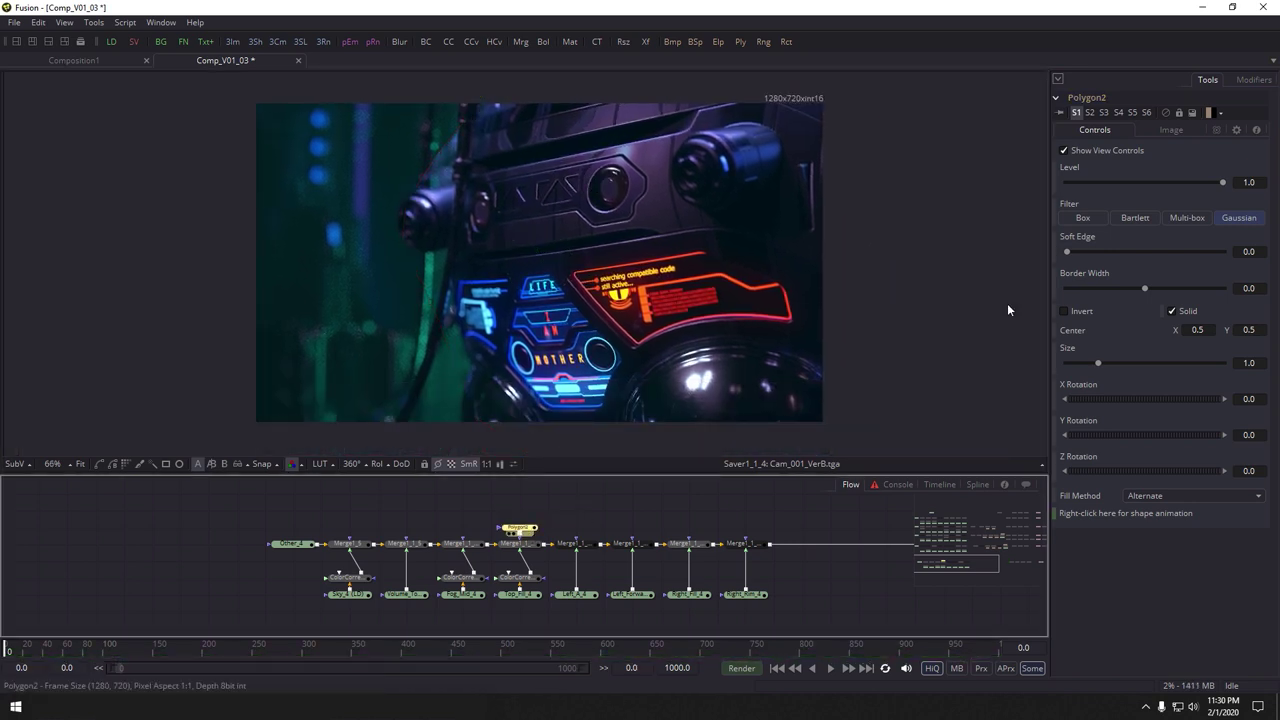
pyautogui.moveTo(519, 528); pyautogui.dragTo(530, 295)
pyautogui.scroll(1, 530, 295)
pyautogui.moveTo(1066, 251); pyautogui.dragTo(1134, 252)
# Show the final Saver output in the viewer again
pyautogui.click(592, 541)
pyautogui.moveTo(801, 527); pyautogui.dragTo(454, 543)
pyautogui.moveTo(763, 583); pyautogui.dragTo(589, 351)
pyautogui.moveTo(552, 519); pyautogui.dragTo(984, 488)
pyautogui.moveTo(577, 543); pyautogui.dragTo(897, 562)
pyautogui.scroll(2, 700, 577)
# Switch the top light's merge off and on to compare the image with and without the masked light
pyautogui.click(602, 569)
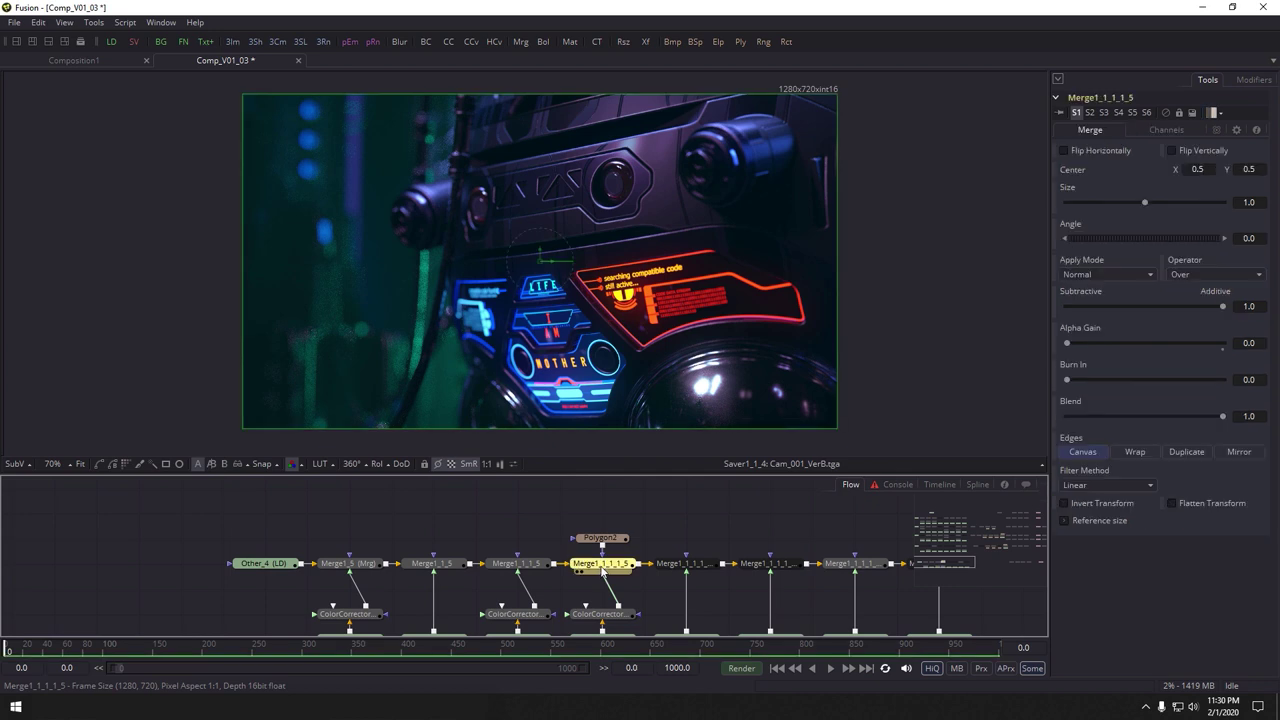
pyautogui.hotkey('ctrl', 'p')
pyautogui.hotkey('ctrl', 'p')
pyautogui.hotkey('ctrl', 'p')
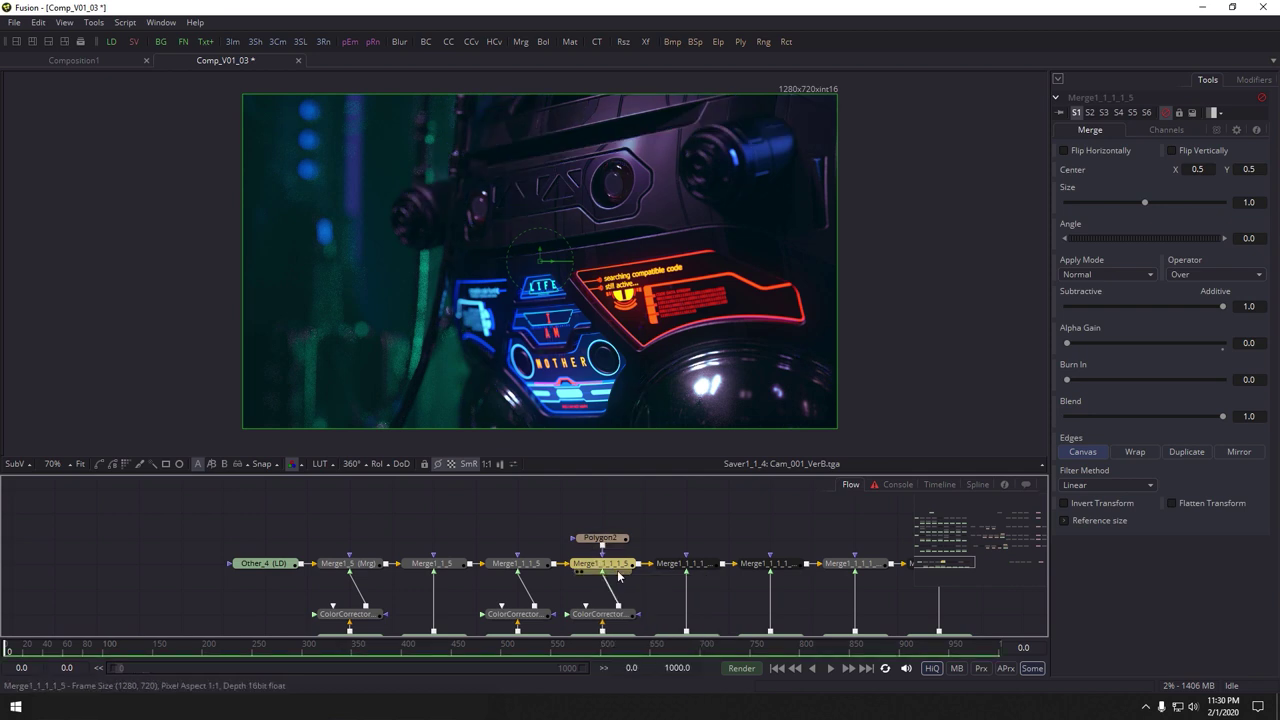
pyautogui.moveTo(629, 552); pyautogui.dragTo(587, 515)
pyautogui.hotkey('ctrl', 'p')
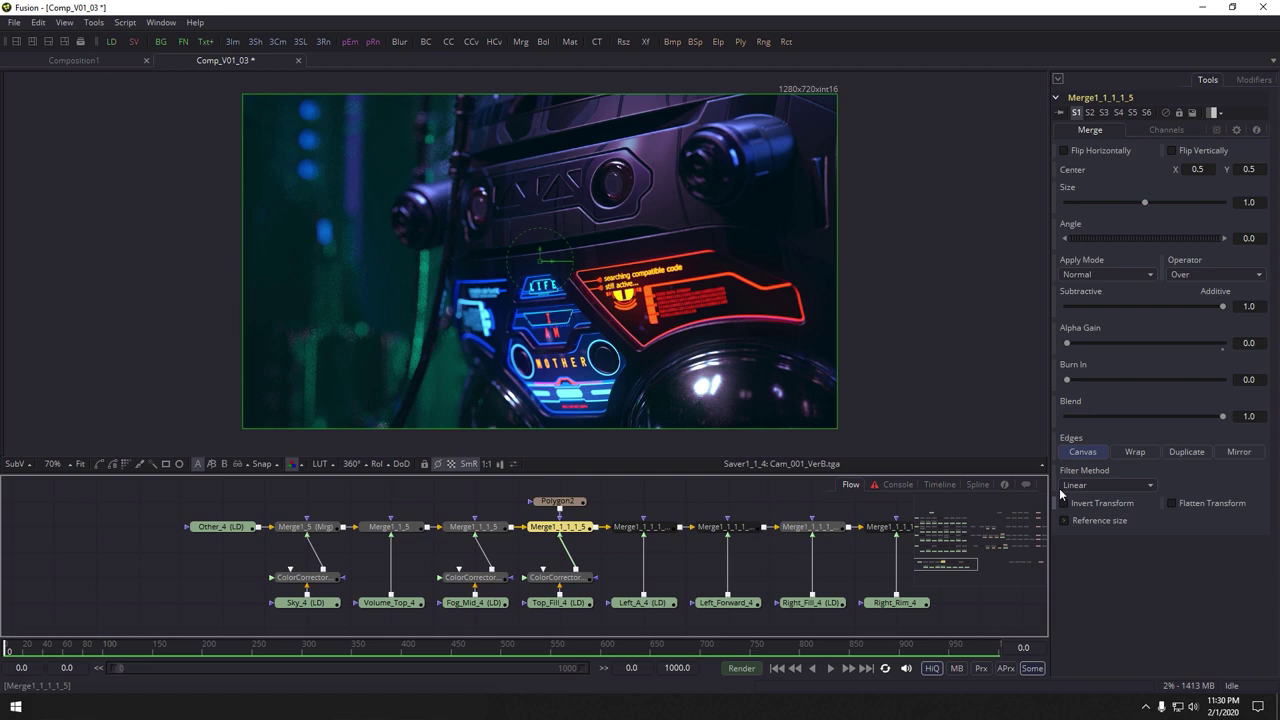
# Try a master RGB gain of 0.2 on the top light's Color Corrector, then settle on 0.1
pyautogui.click(560, 578)
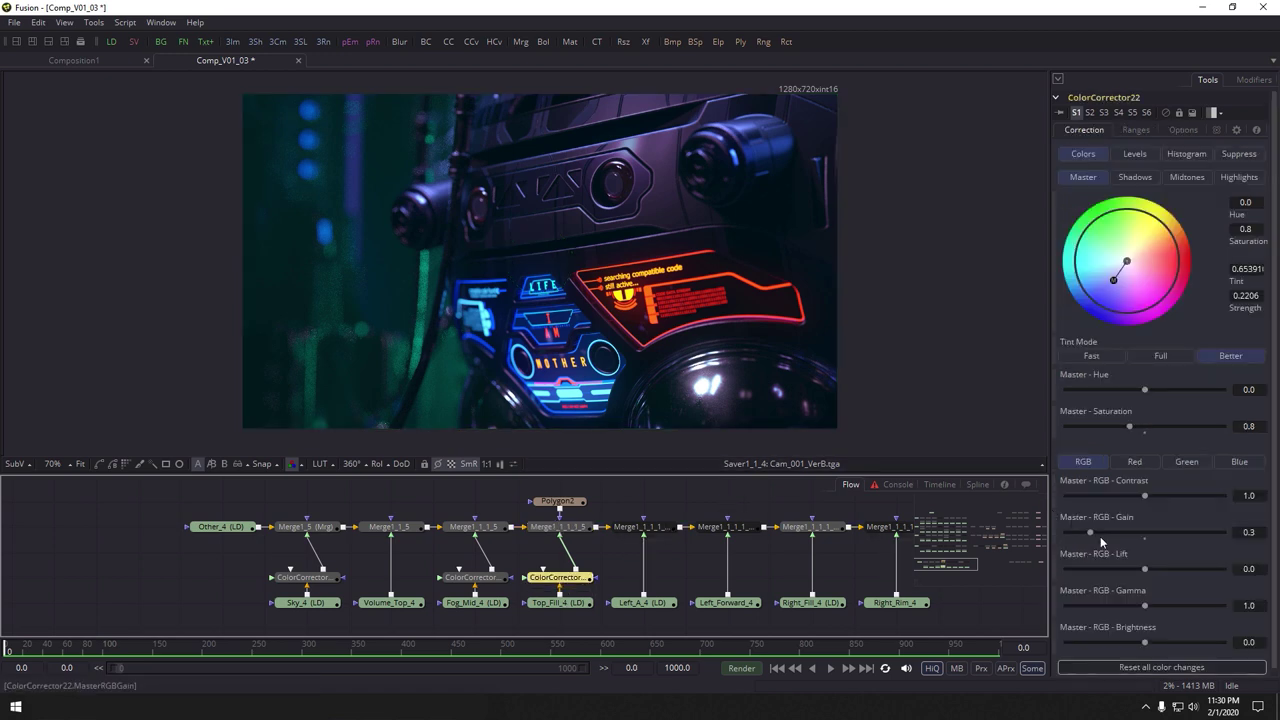
pyautogui.doubleClick(1250, 532)
pyautogui.write('0.2')
pyautogui.press('Tab')
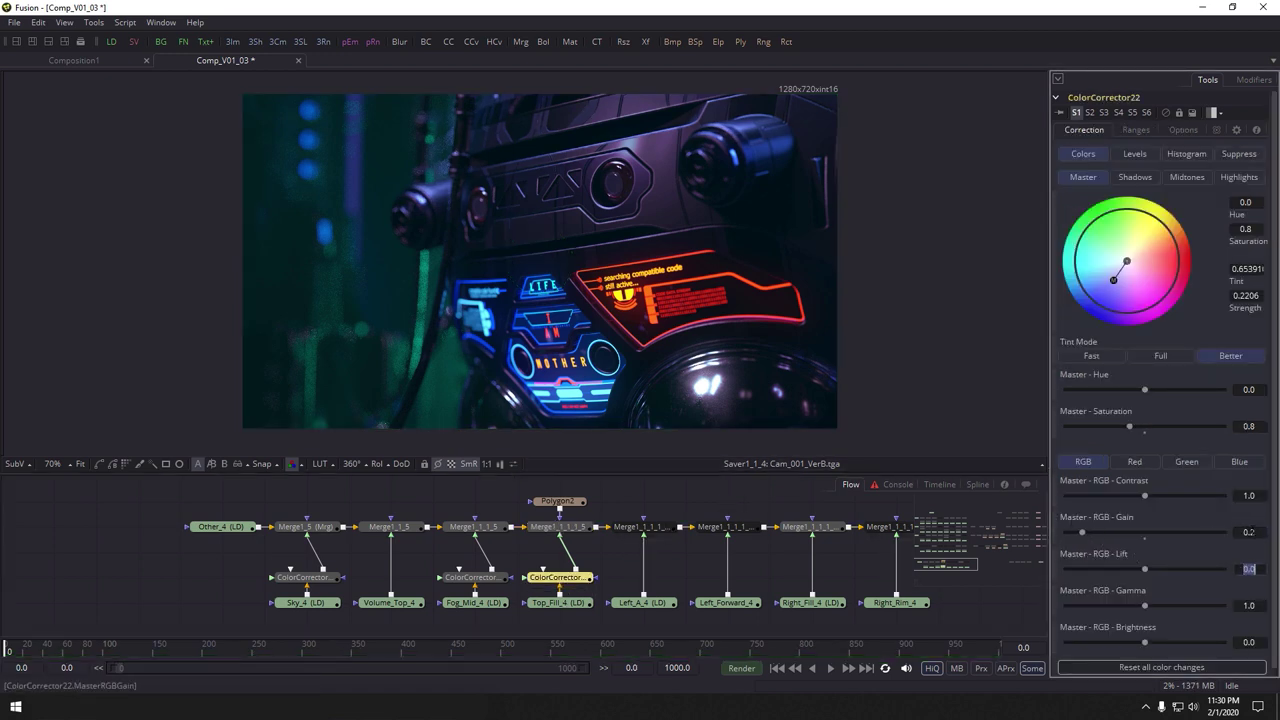
pyautogui.click(1255, 532)
pyautogui.press('BackSpace')
pyautogui.write('1')
pyautogui.press('Tab')
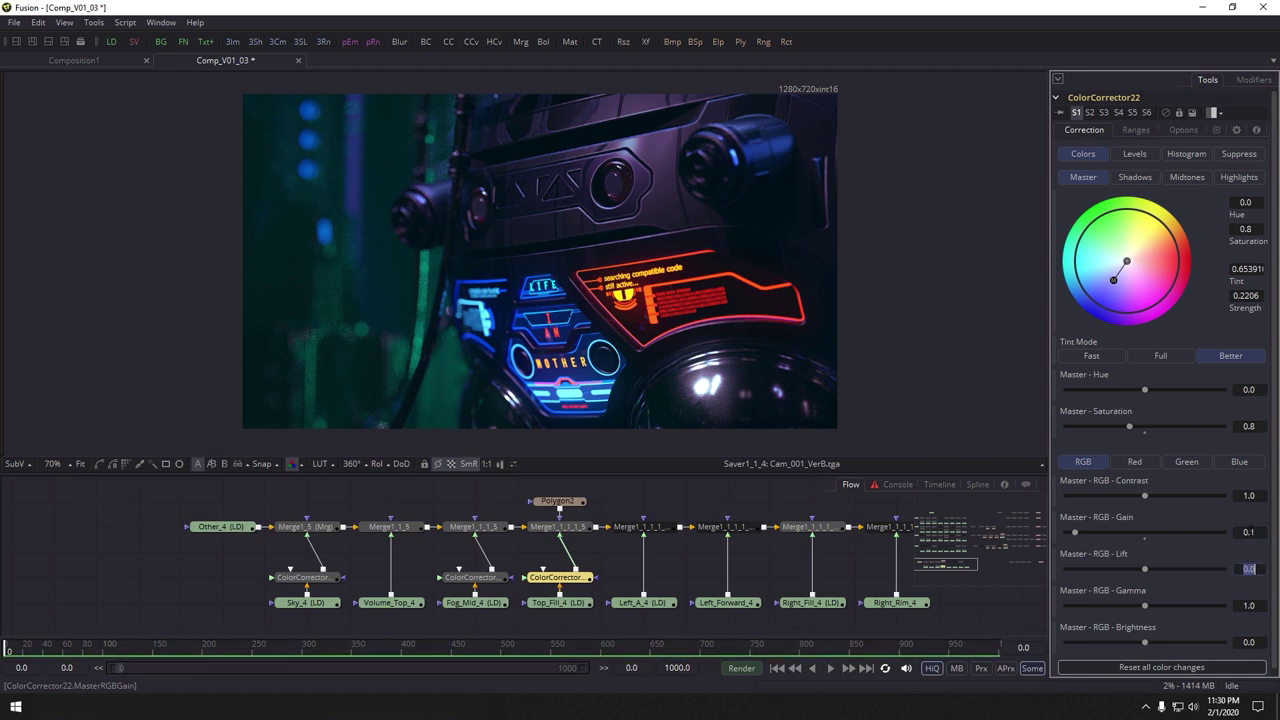
# Toggle the top light's polygon mask to compare how the light spills into the background
pyautogui.click(578, 501)
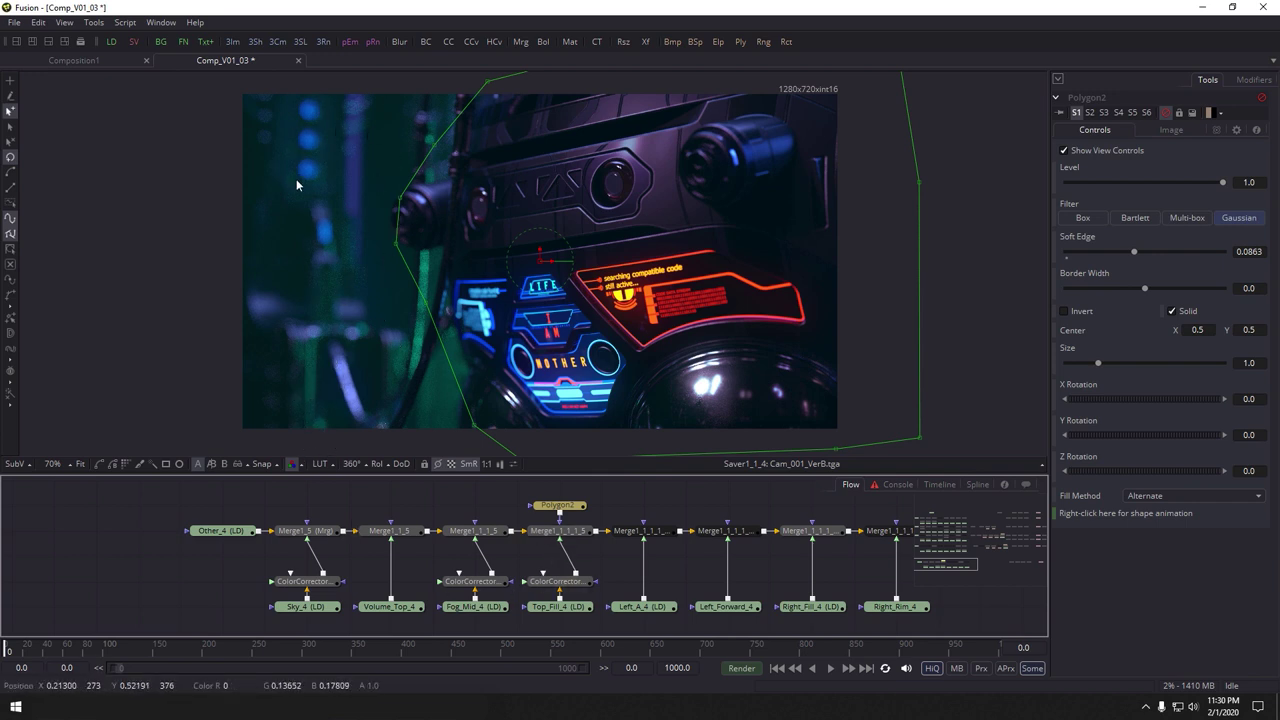
pyautogui.hotkey('ctrl', 'p')
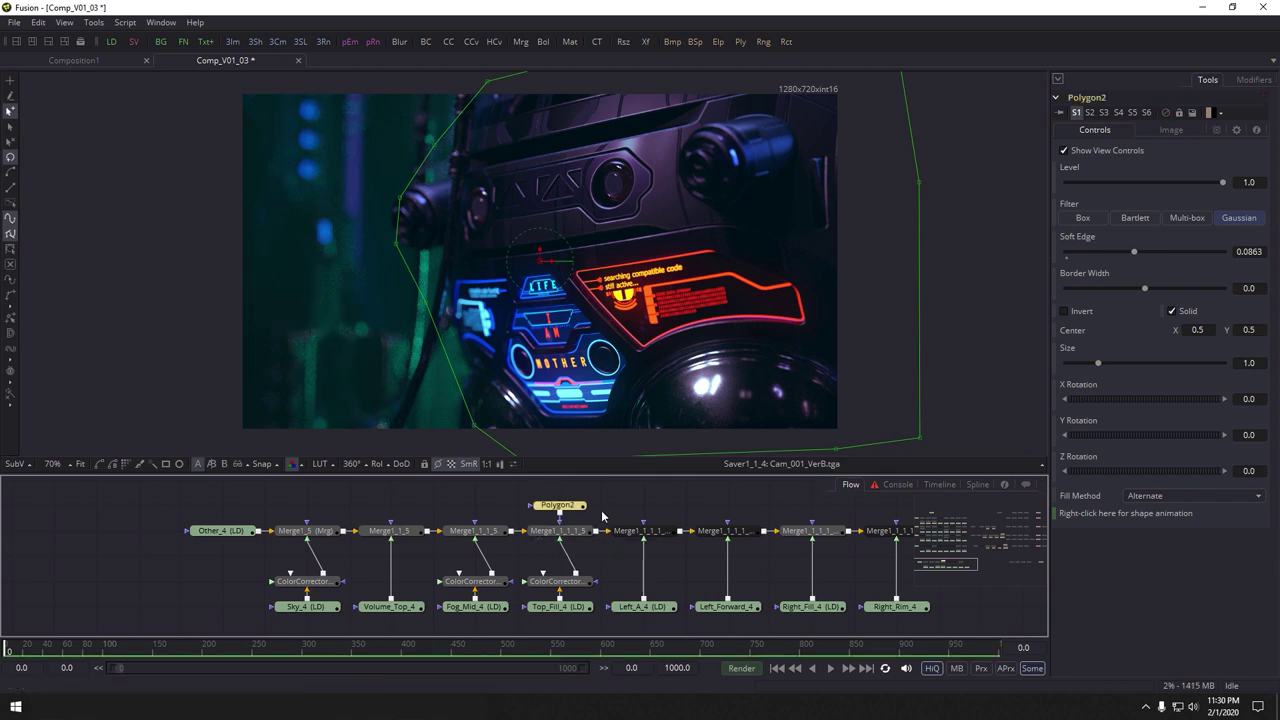
pyautogui.click(600, 517)
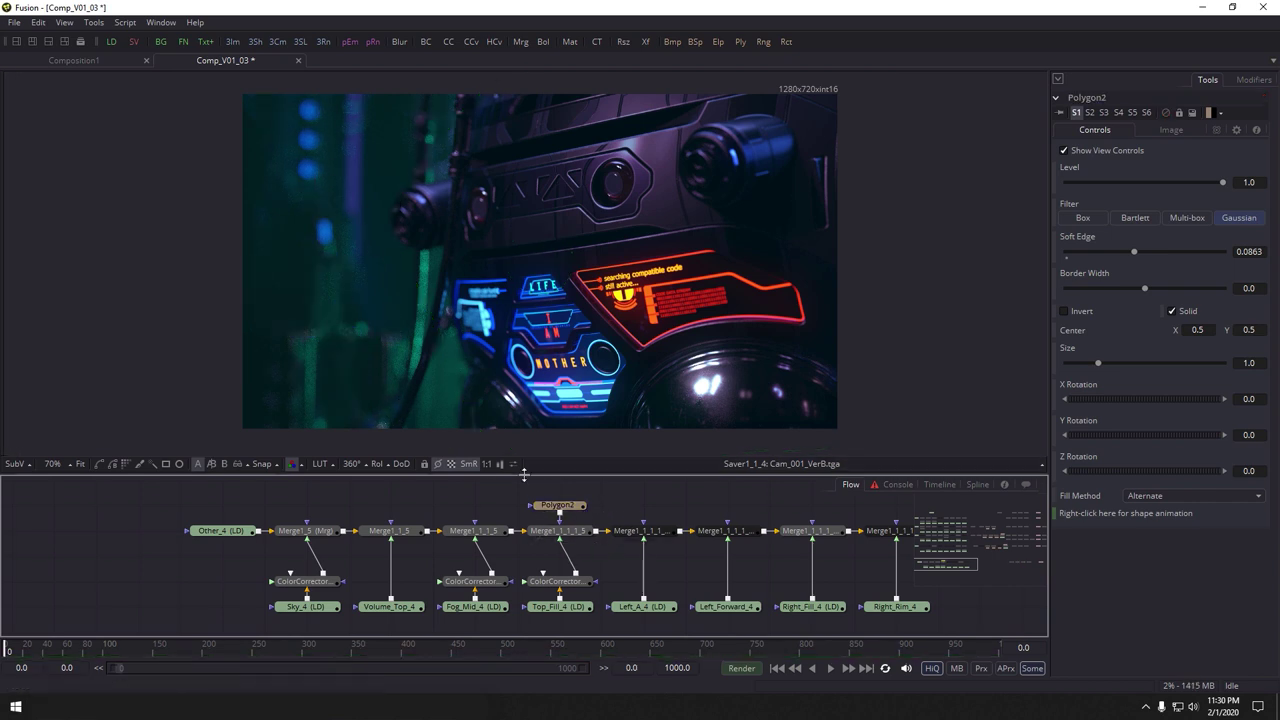
# Insert a VariBlur after the right rim light's merge and move it farther along the node chain
pyautogui.moveTo(640, 514); pyautogui.dragTo(404, 499)
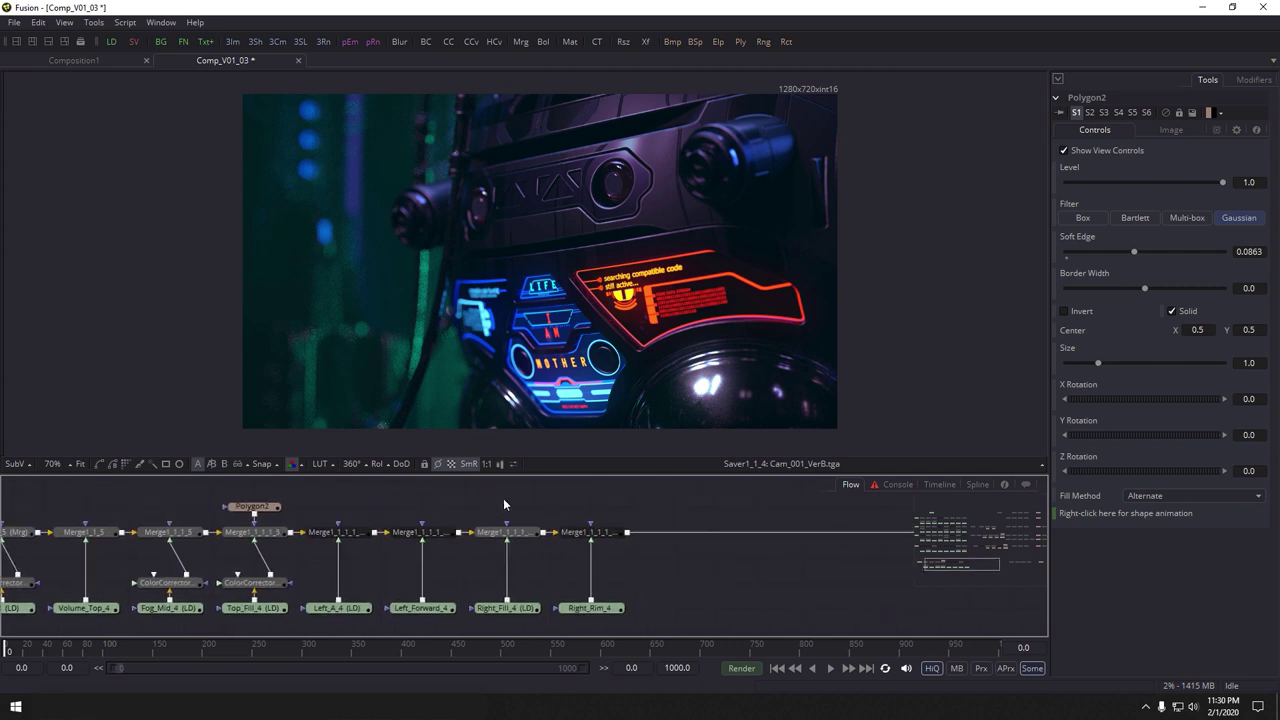
pyautogui.moveTo(546, 517); pyautogui.dragTo(451, 520)
pyautogui.click(441, 544)
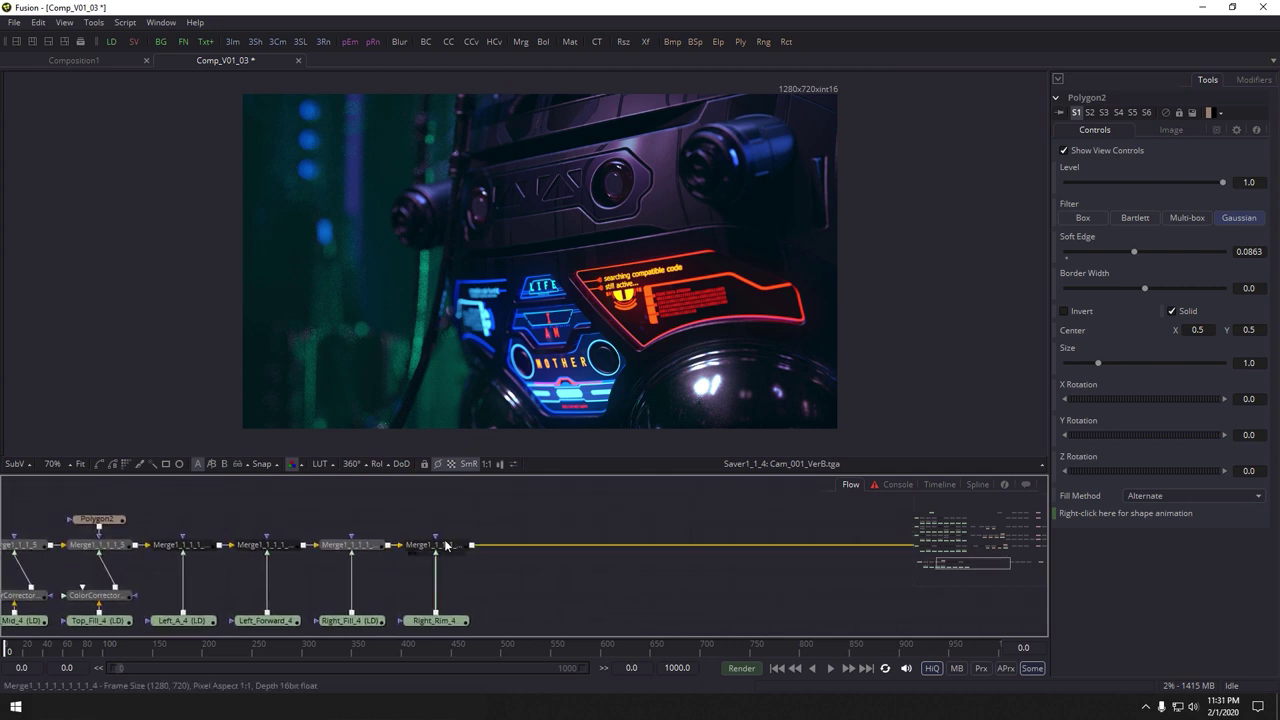
pyautogui.scroll(1, 320, 306)
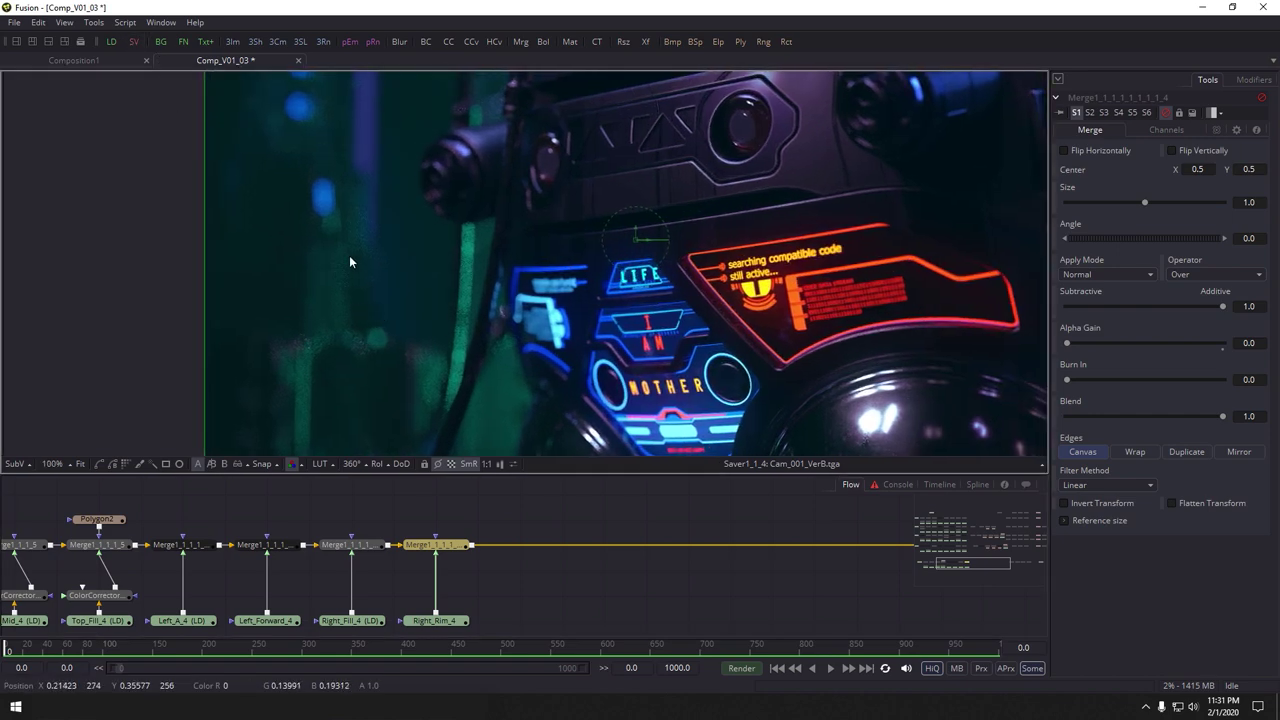
pyautogui.scroll(-1, 361, 314)
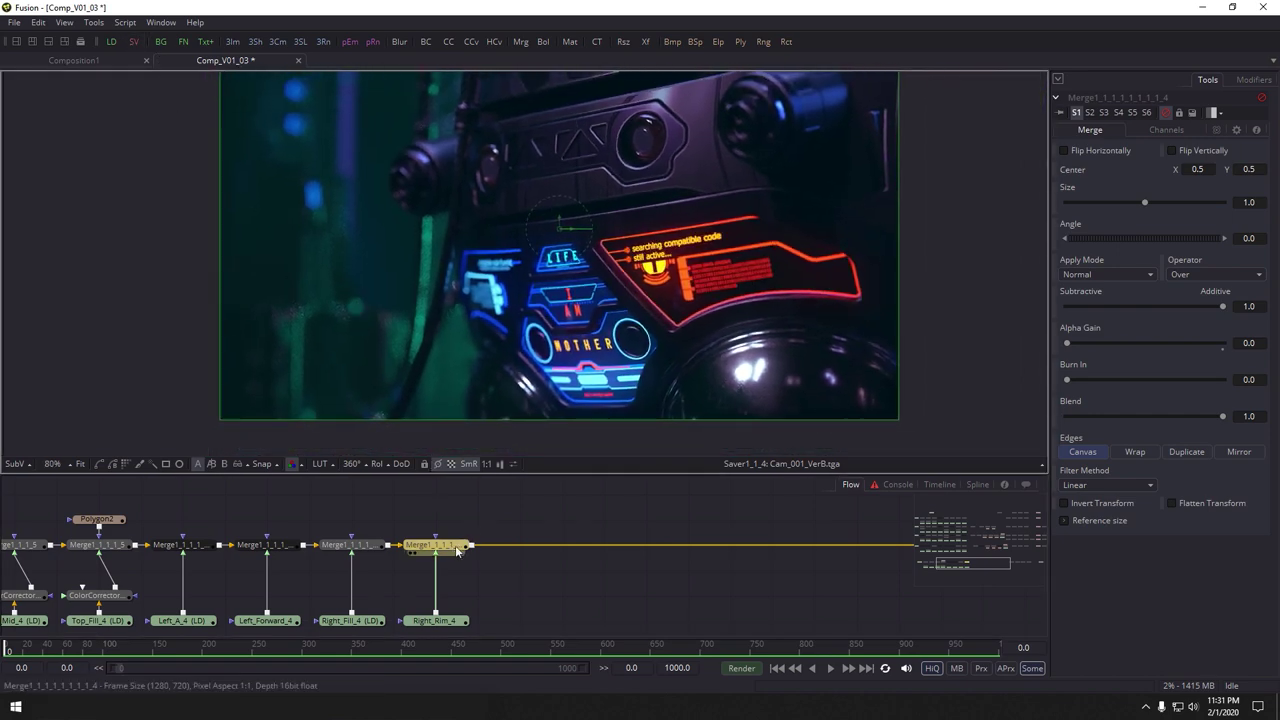
pyautogui.click(93, 22)
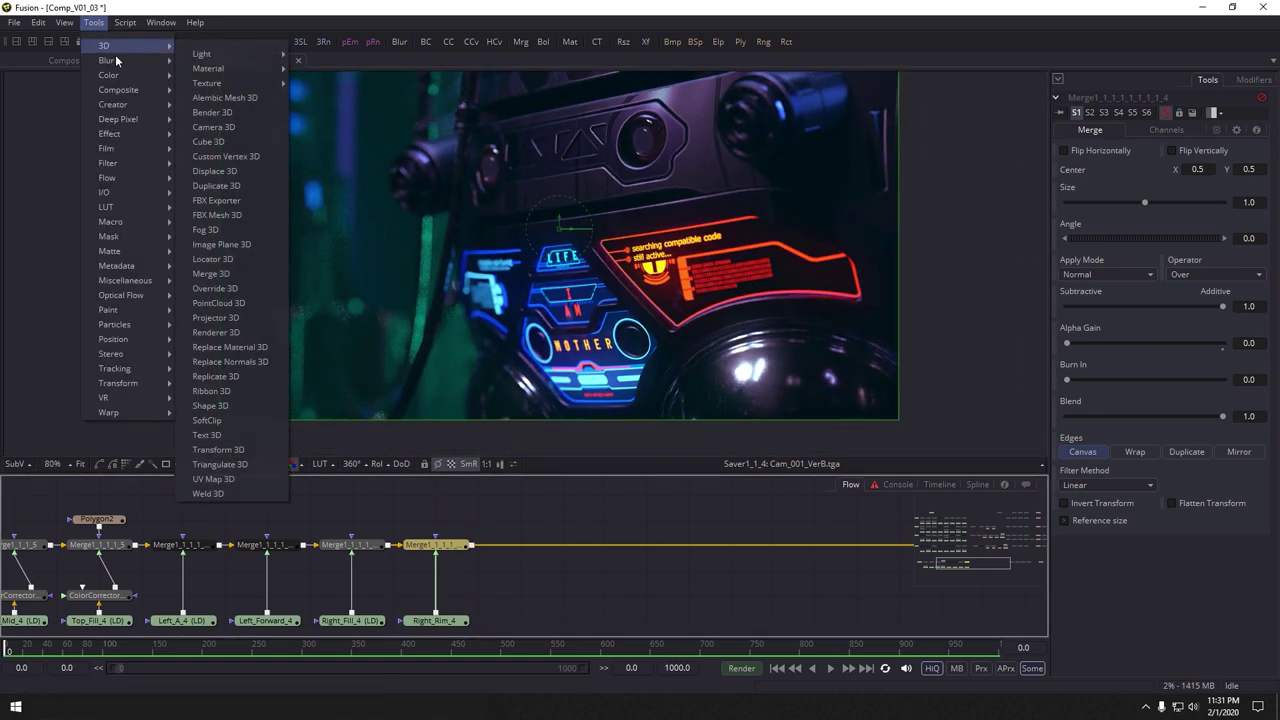
pyautogui.moveTo(107, 64)
pyautogui.click(215, 172)
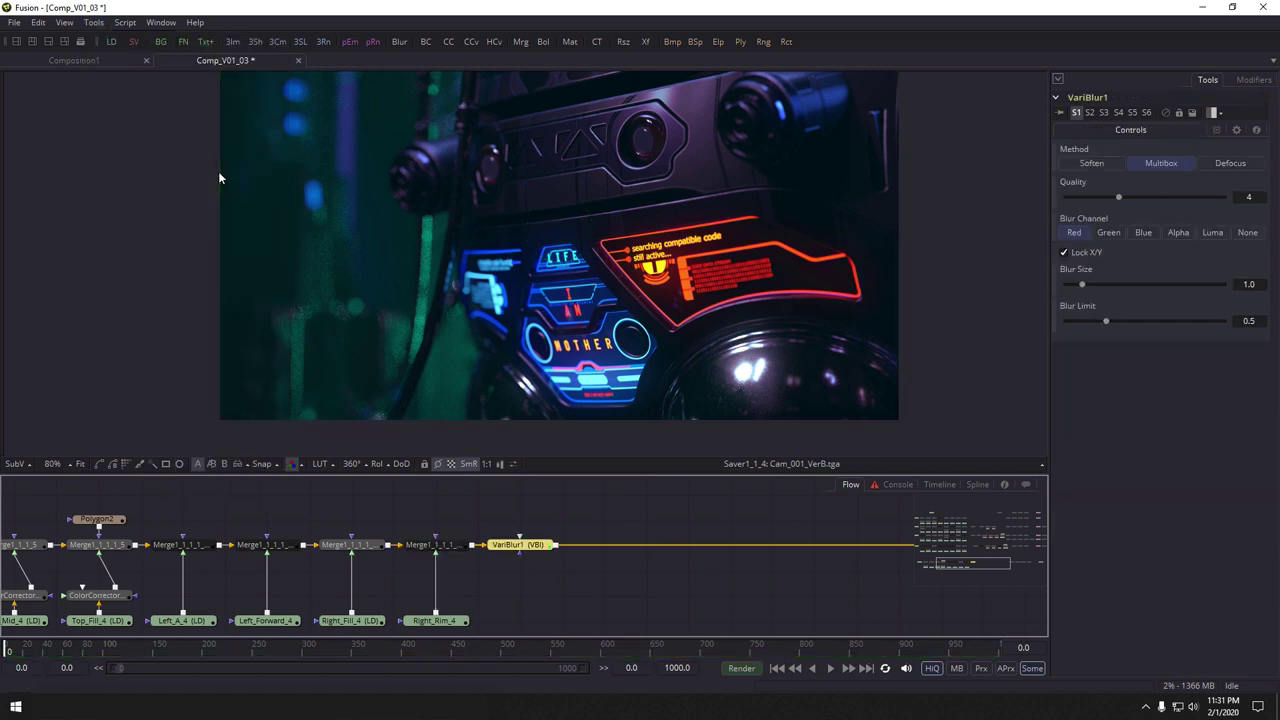
pyautogui.moveTo(528, 548); pyautogui.dragTo(570, 557)
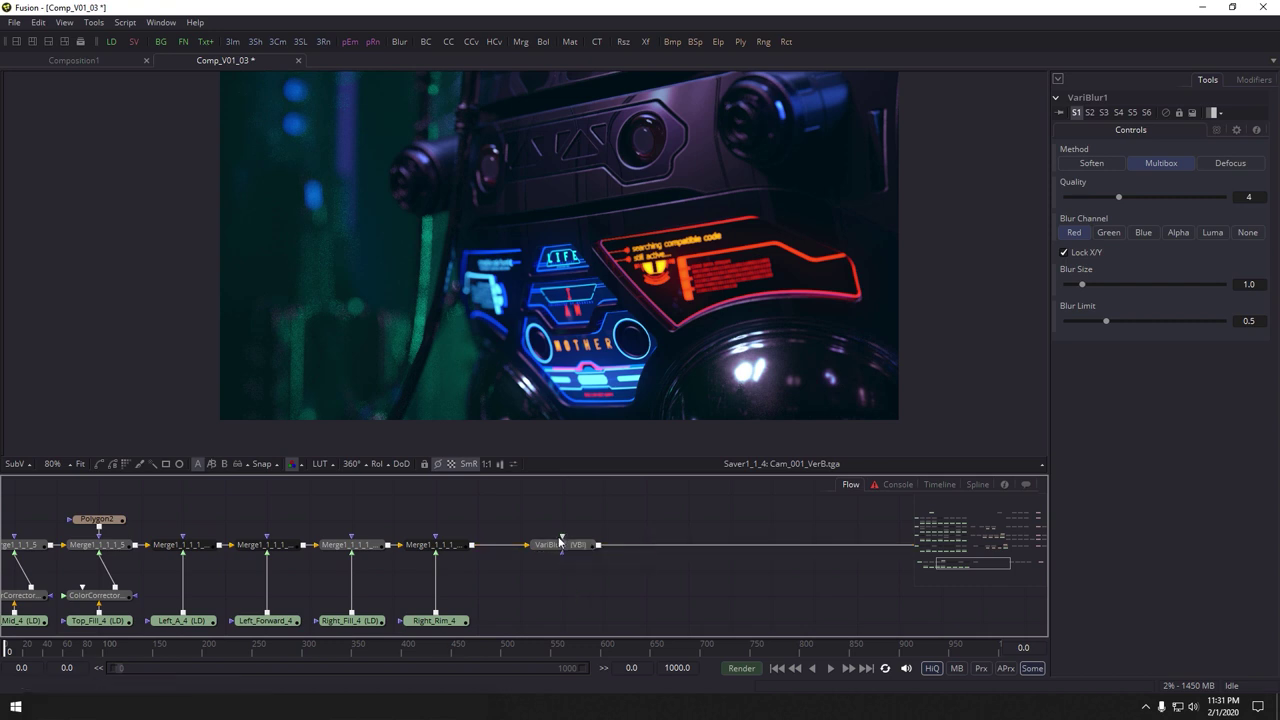
pyautogui.moveTo(582, 529); pyautogui.dragTo(585, 522)
# Add a polygon mask to the VariBlur and undo its misplaced first point
pyautogui.click(567, 538)
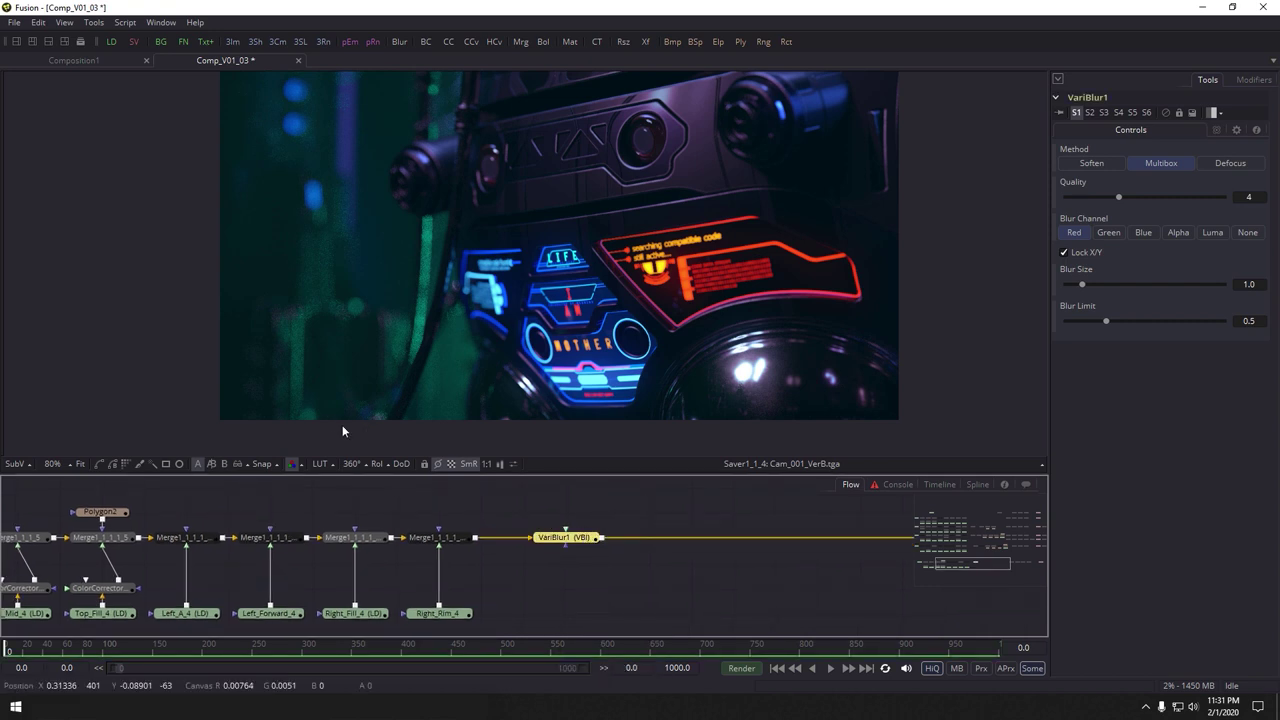
pyautogui.click(99, 465)
pyautogui.moveTo(396, 354); pyautogui.dragTo(484, 388)
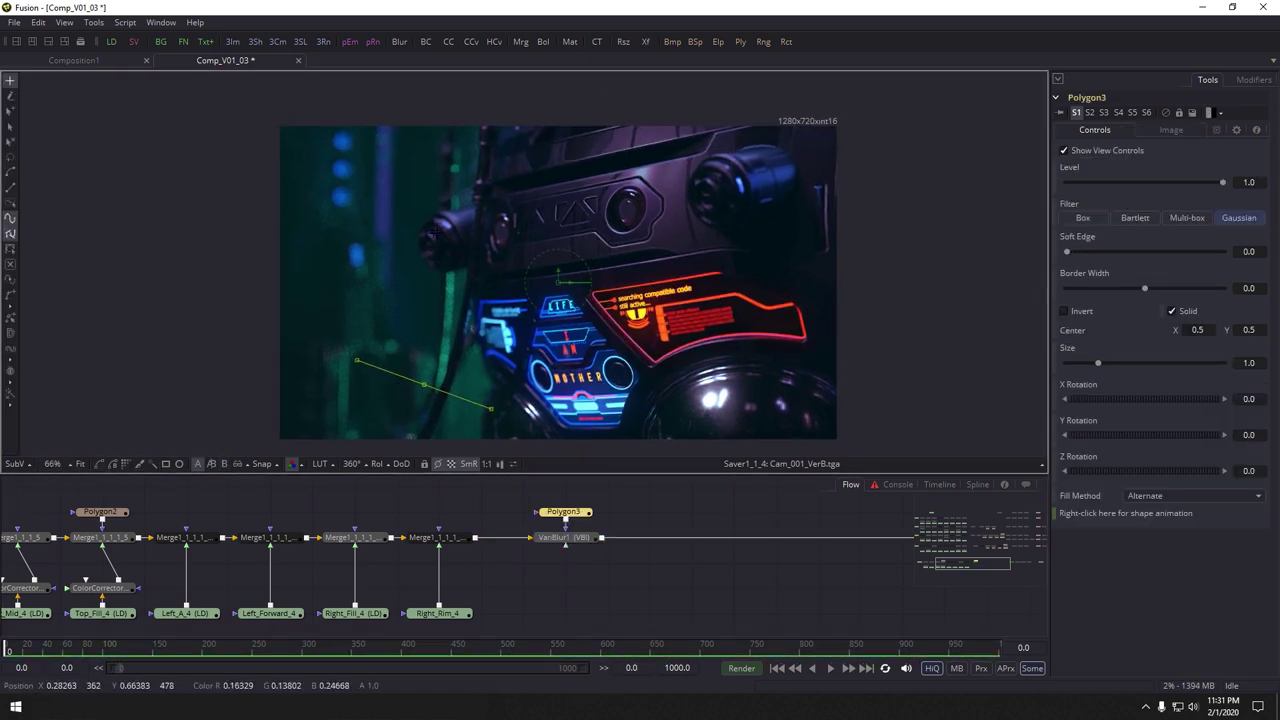
pyautogui.hotkey('ctrl', 'z')
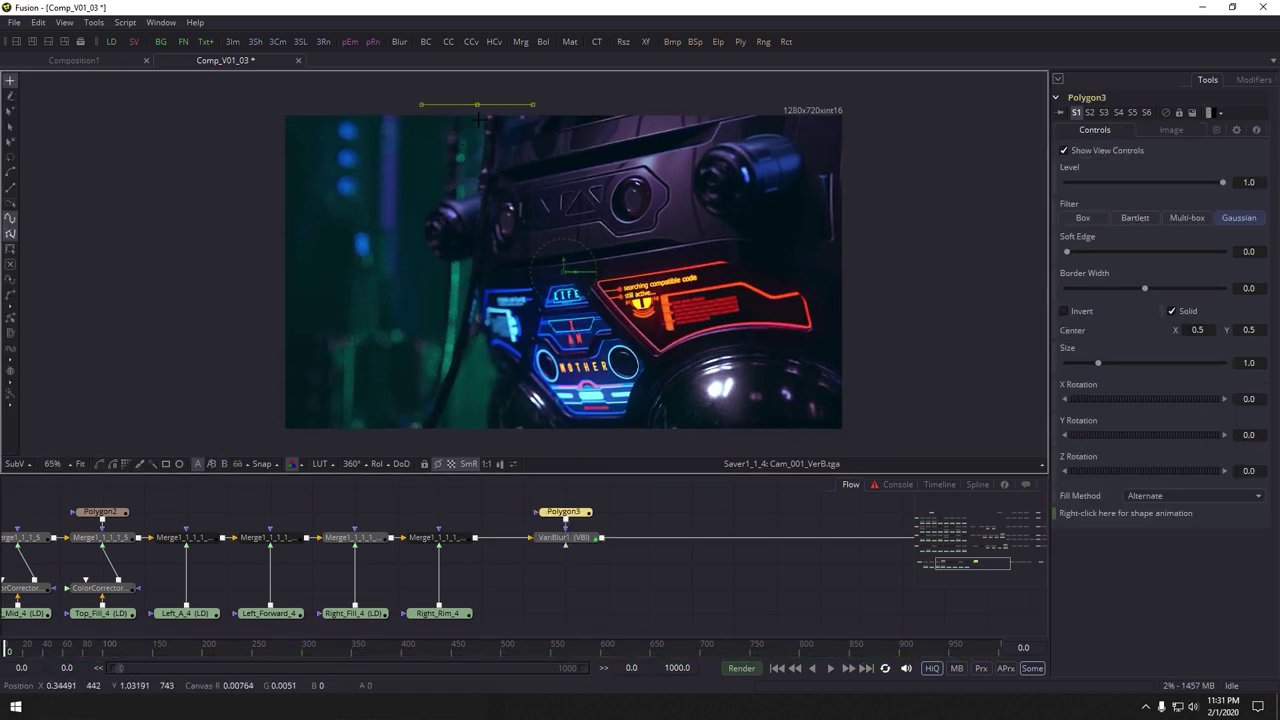
# Draw a closed polygon mask over the green background, following the outline of the helmet's side lens and the hanging cable
pyautogui.click(422, 210)
pyautogui.click(410, 275)
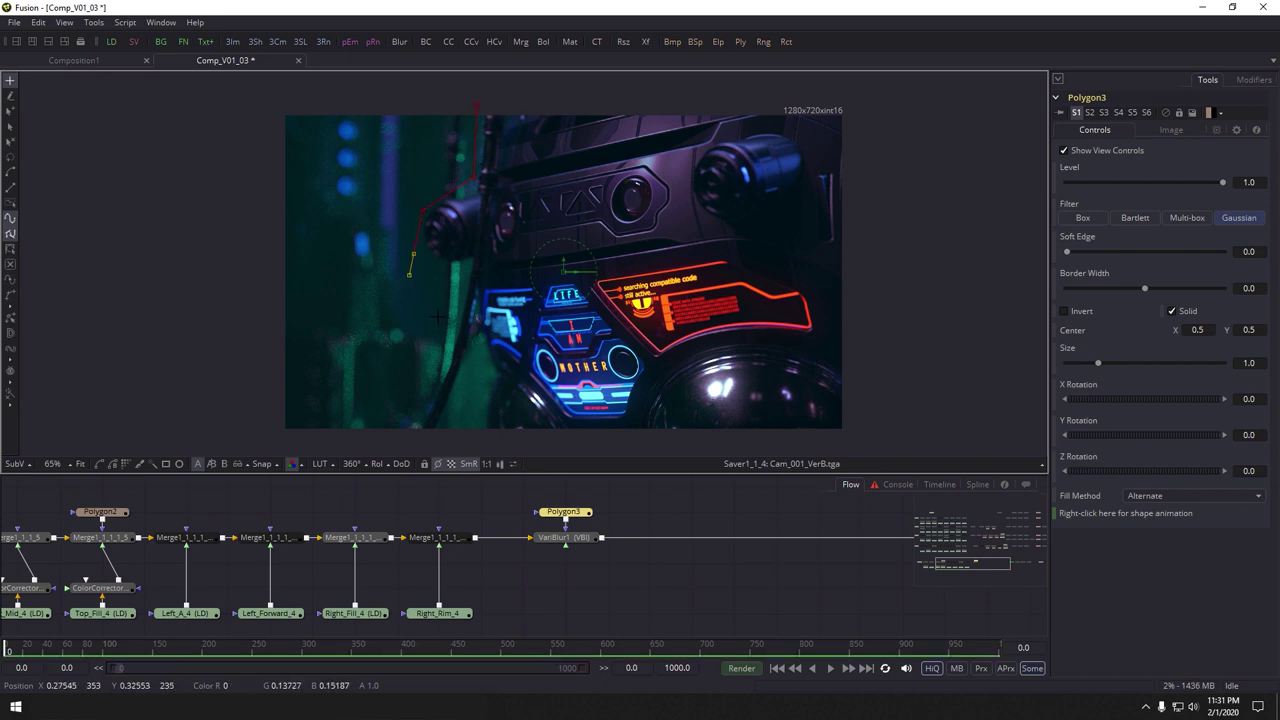
pyautogui.moveTo(417, 328); pyautogui.dragTo(421, 306)
pyautogui.click(446, 249)
pyautogui.click(461, 248)
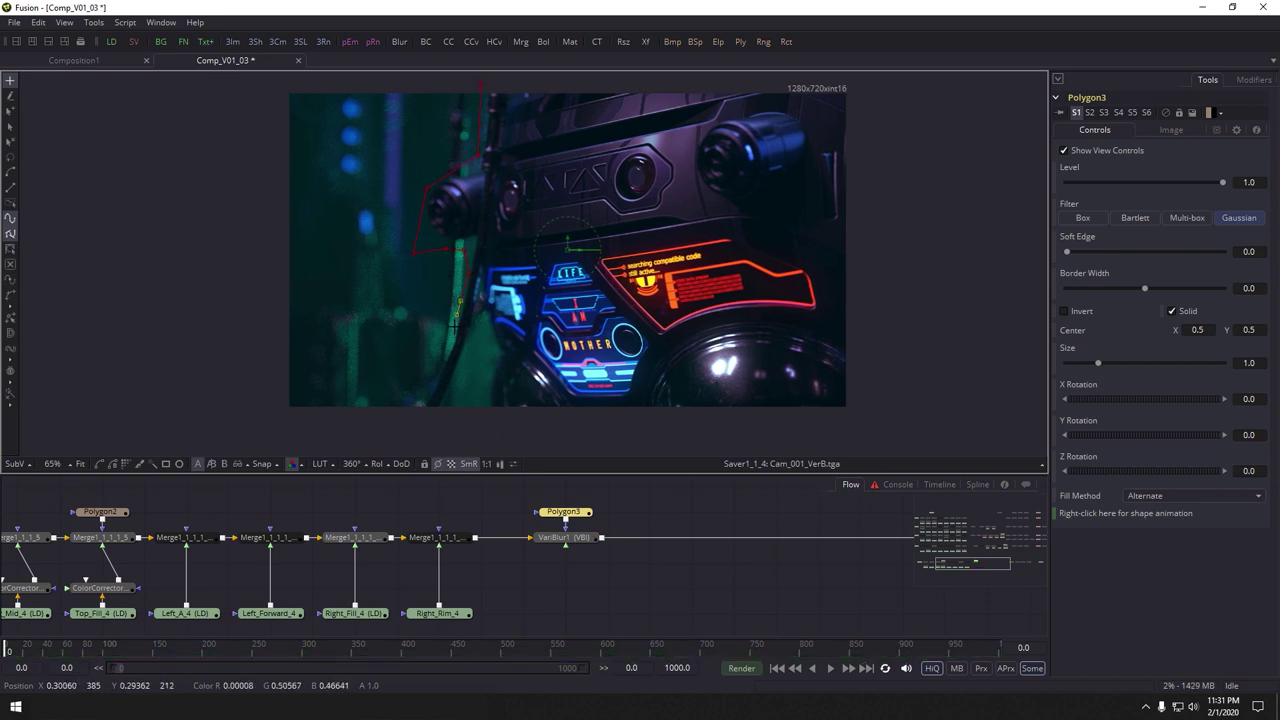
pyautogui.click(432, 379)
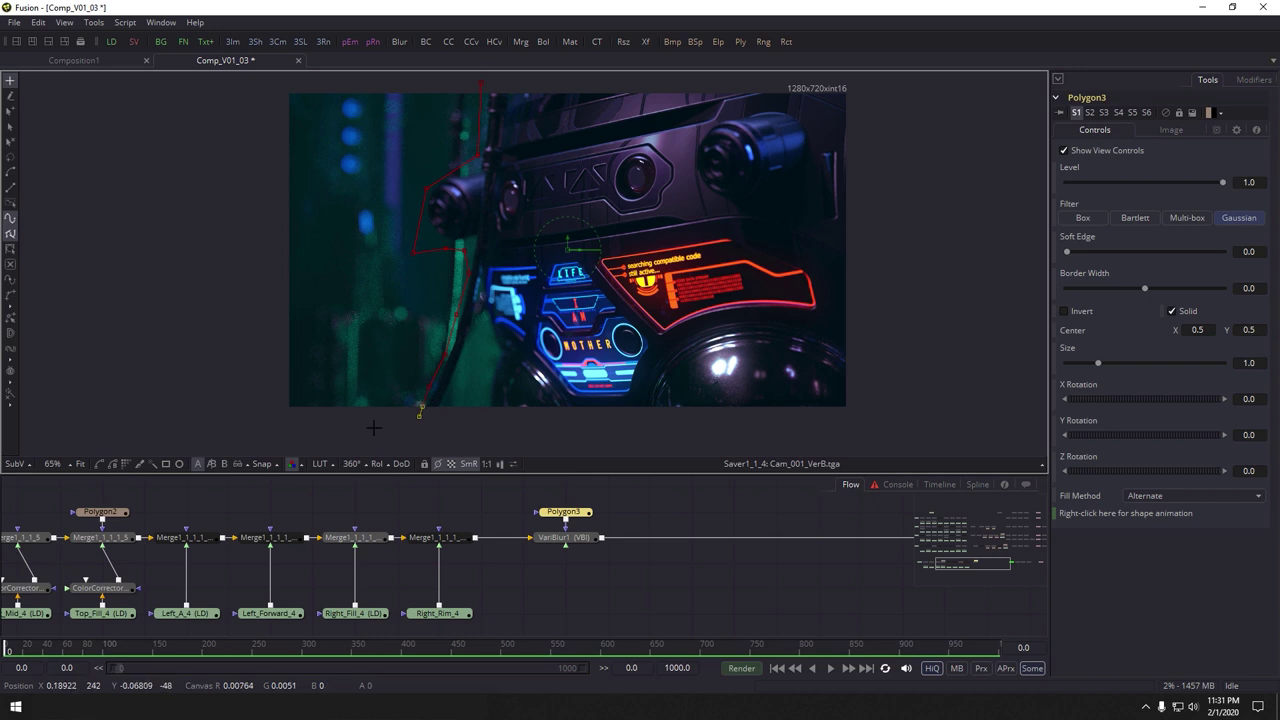
pyautogui.click(229, 295)
pyautogui.moveTo(245, 286); pyautogui.dragTo(250, 353)
pyautogui.click(237, 146)
pyautogui.click(487, 149)
# Refine the background mask's points so they fit the side lens and the cable more closely
pyautogui.keyDown('ctrl'); pyautogui.scroll(2, 531, 309); pyautogui.keyUp('ctrl')
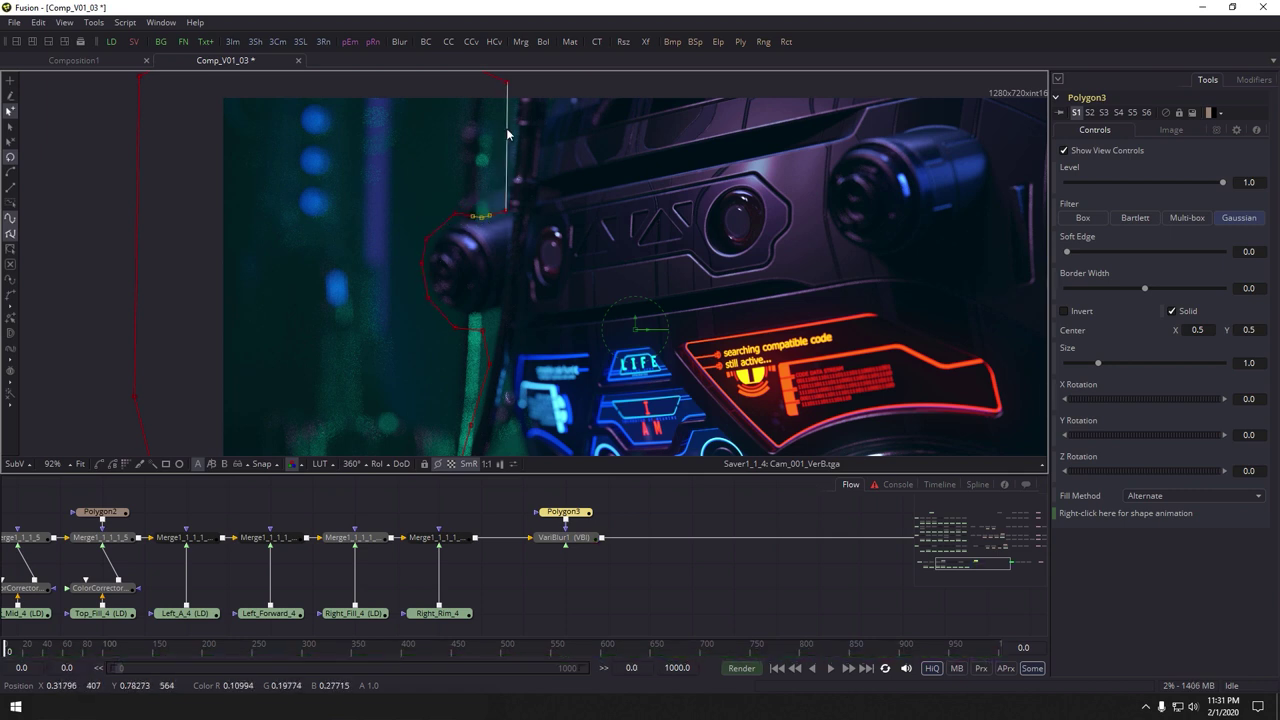
pyautogui.scroll(-3, 524, 193)
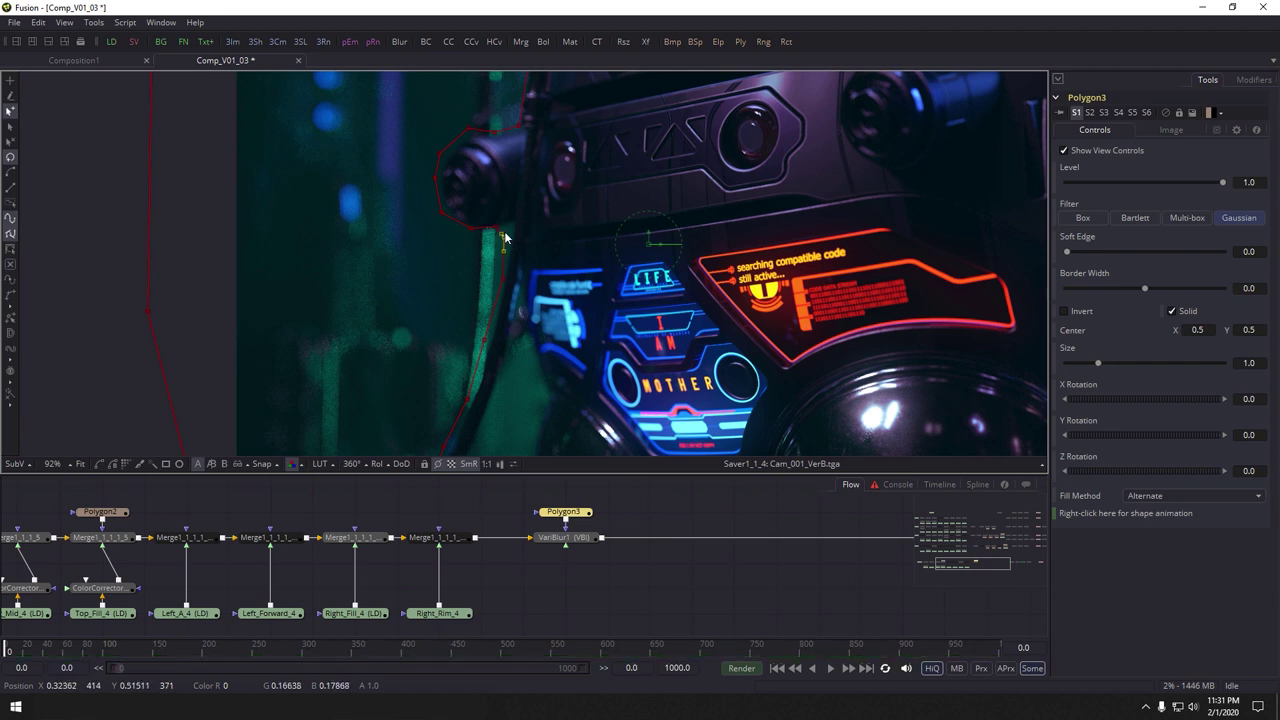
pyautogui.scroll(-3, 520, 245)
pyautogui.moveTo(527, 262); pyautogui.dragTo(531, 264)
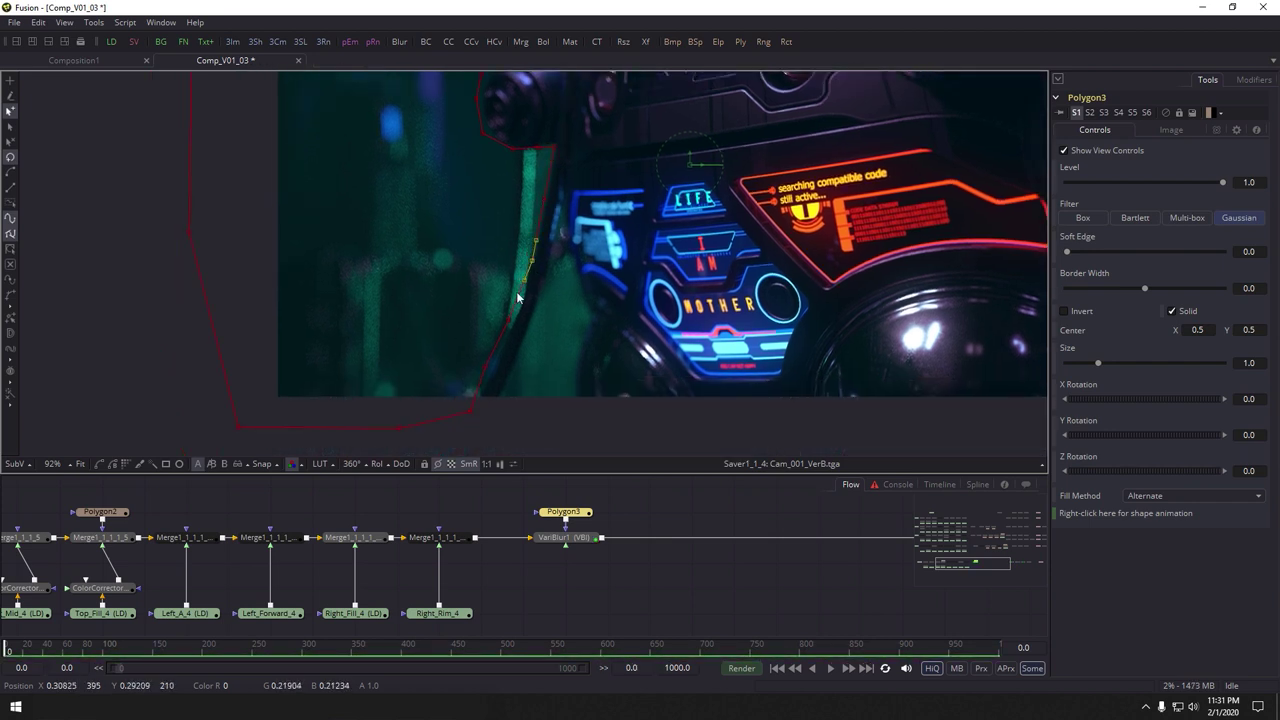
pyautogui.moveTo(509, 319); pyautogui.dragTo(511, 320)
# View the background mask on its own and set its soft edge to about 0.0077
pyautogui.moveTo(567, 513); pyautogui.dragTo(577, 276)
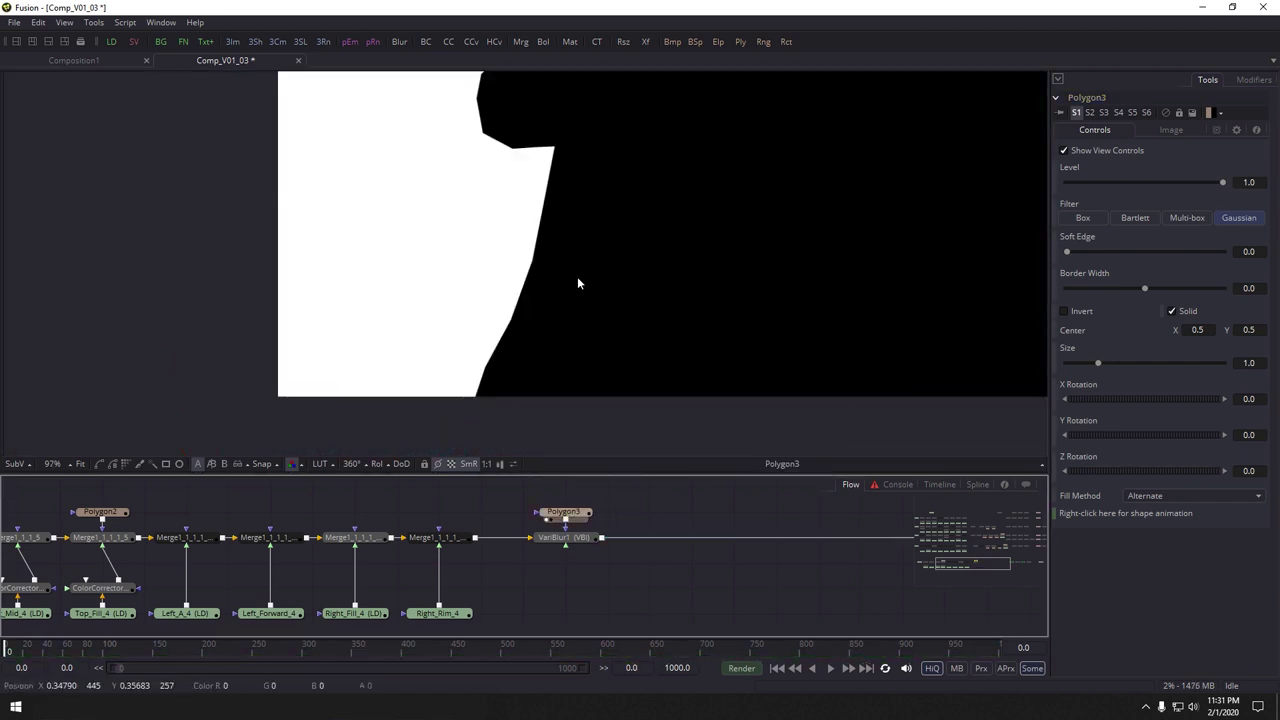
pyautogui.click(573, 517)
pyautogui.moveTo(1068, 252); pyautogui.dragTo(1076, 257)
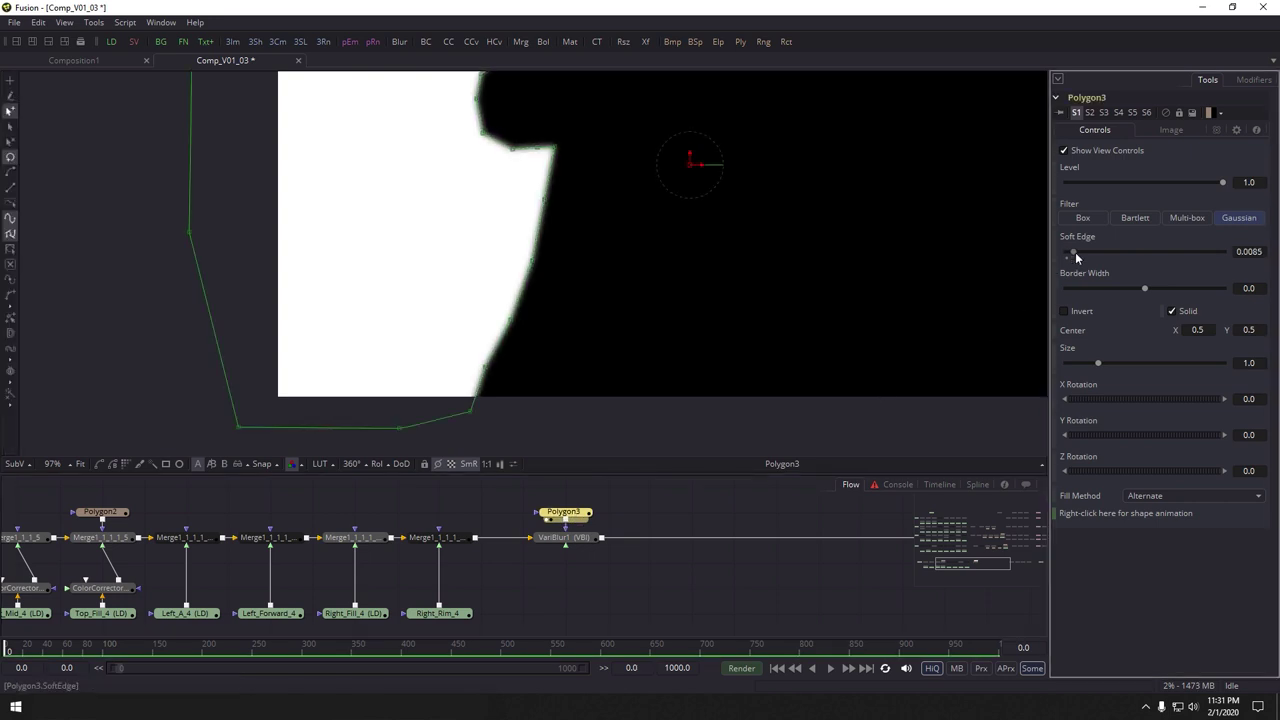
pyautogui.click(714, 506)
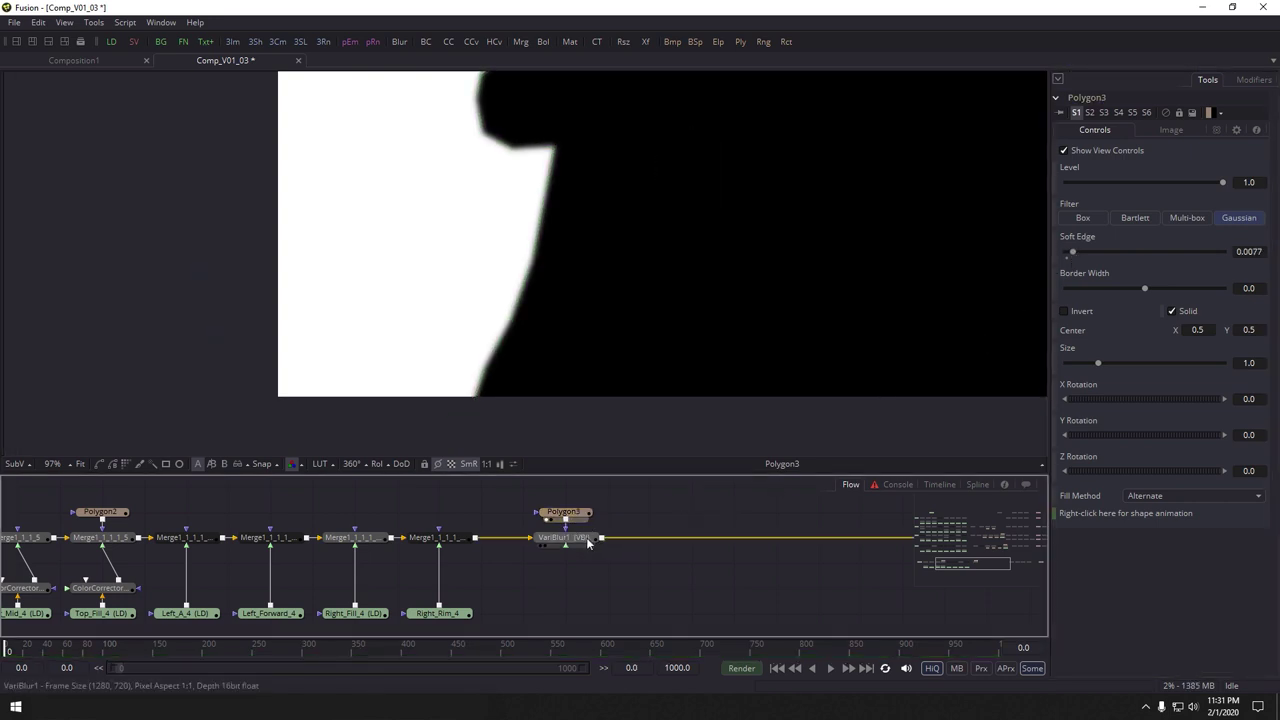
# Check the graded final output in the viewer and set the VariBlur's blur size to 3
pyautogui.press('1')
pyautogui.scroll(-5, 509, 554)
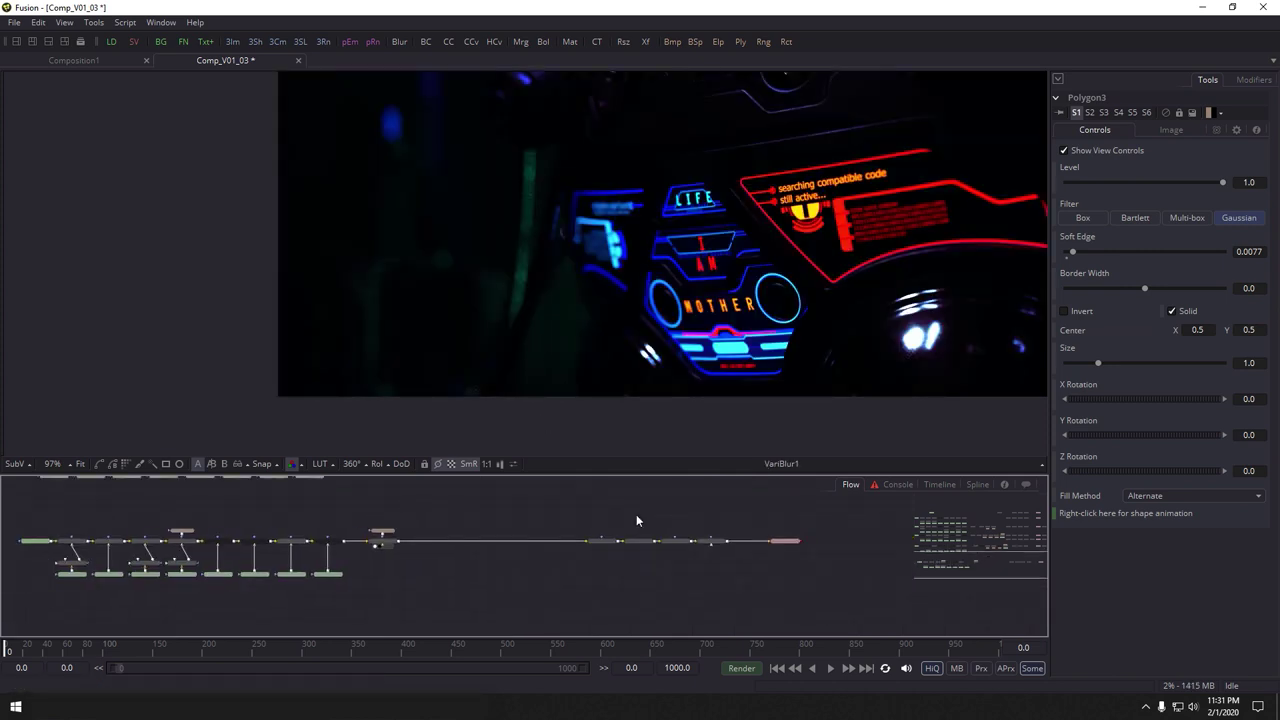
pyautogui.scroll(5, 451, 557)
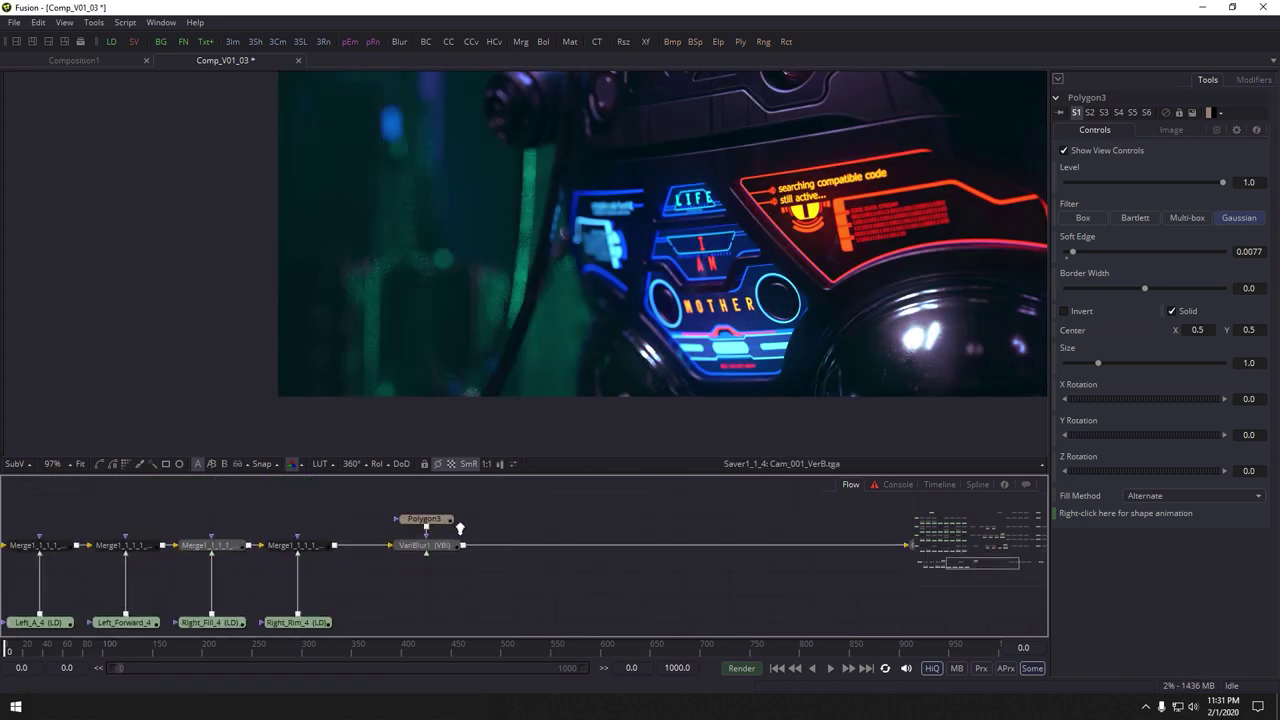
pyautogui.click(450, 572)
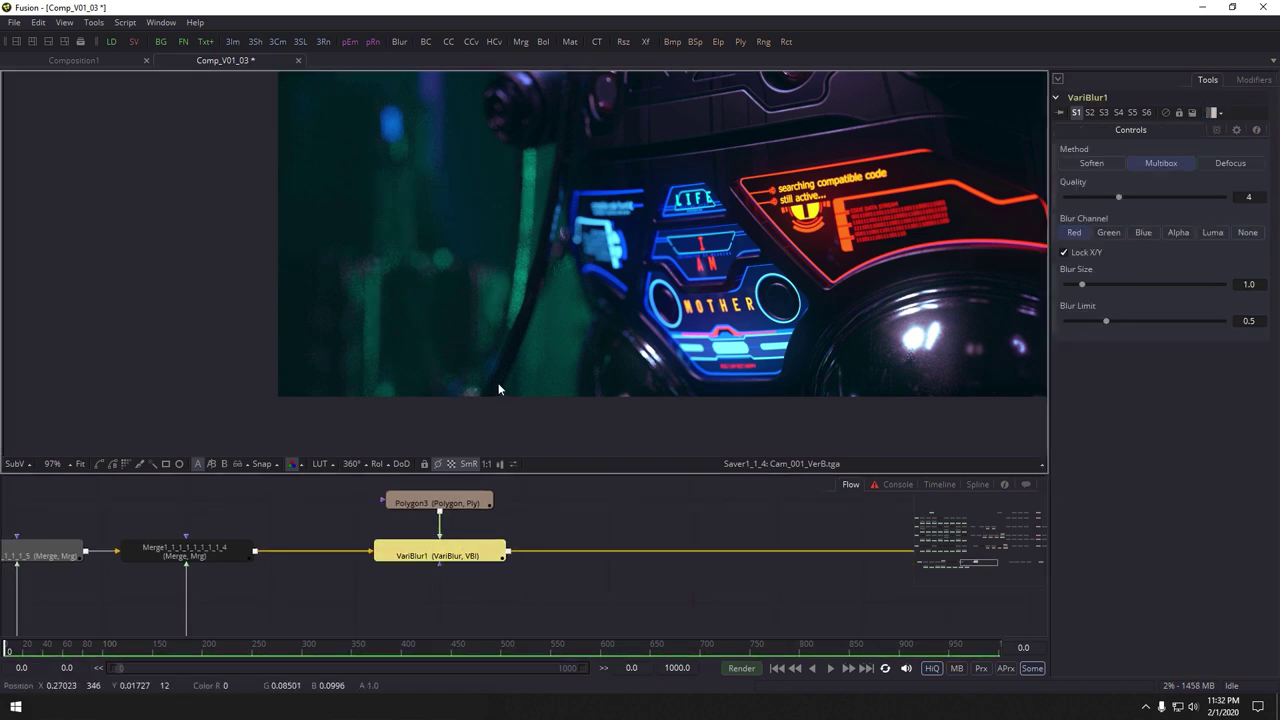
pyautogui.scroll(-2, 490, 383)
pyautogui.moveTo(460, 353); pyautogui.dragTo(455, 390)
pyautogui.scroll(3, 454, 396)
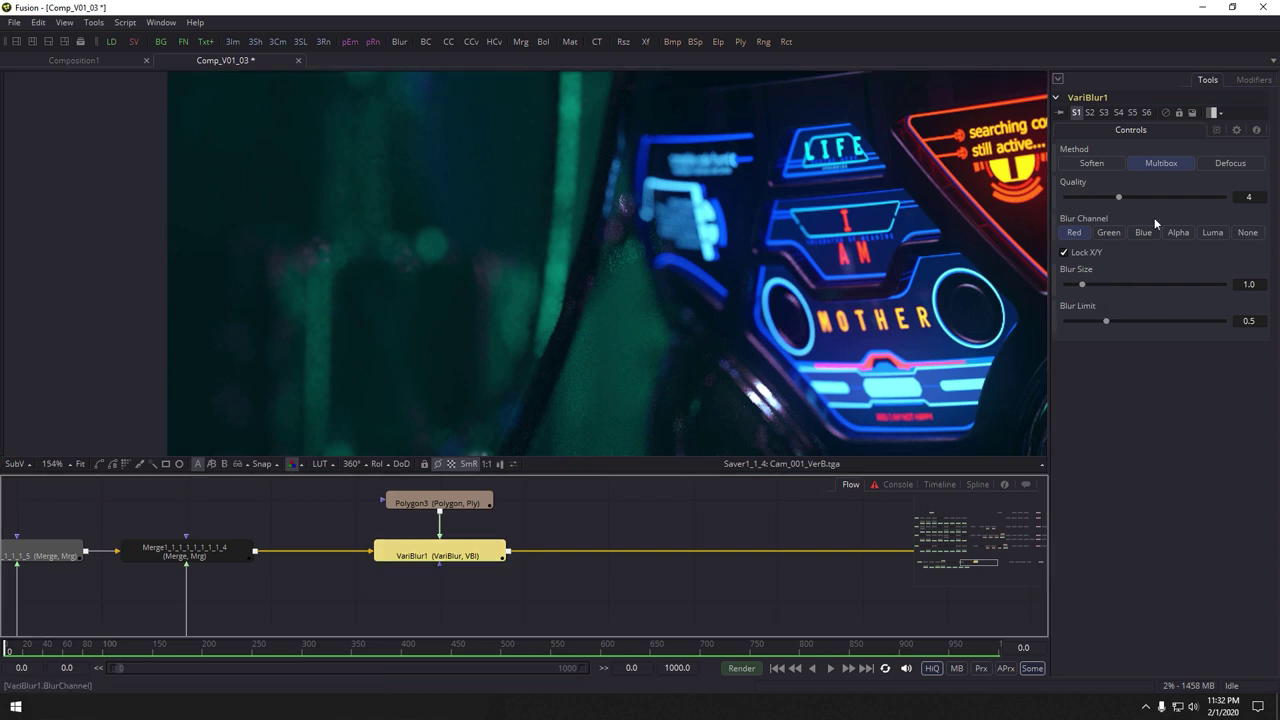
pyautogui.doubleClick(1249, 286)
pyautogui.write('3')
pyautogui.press('Tab')
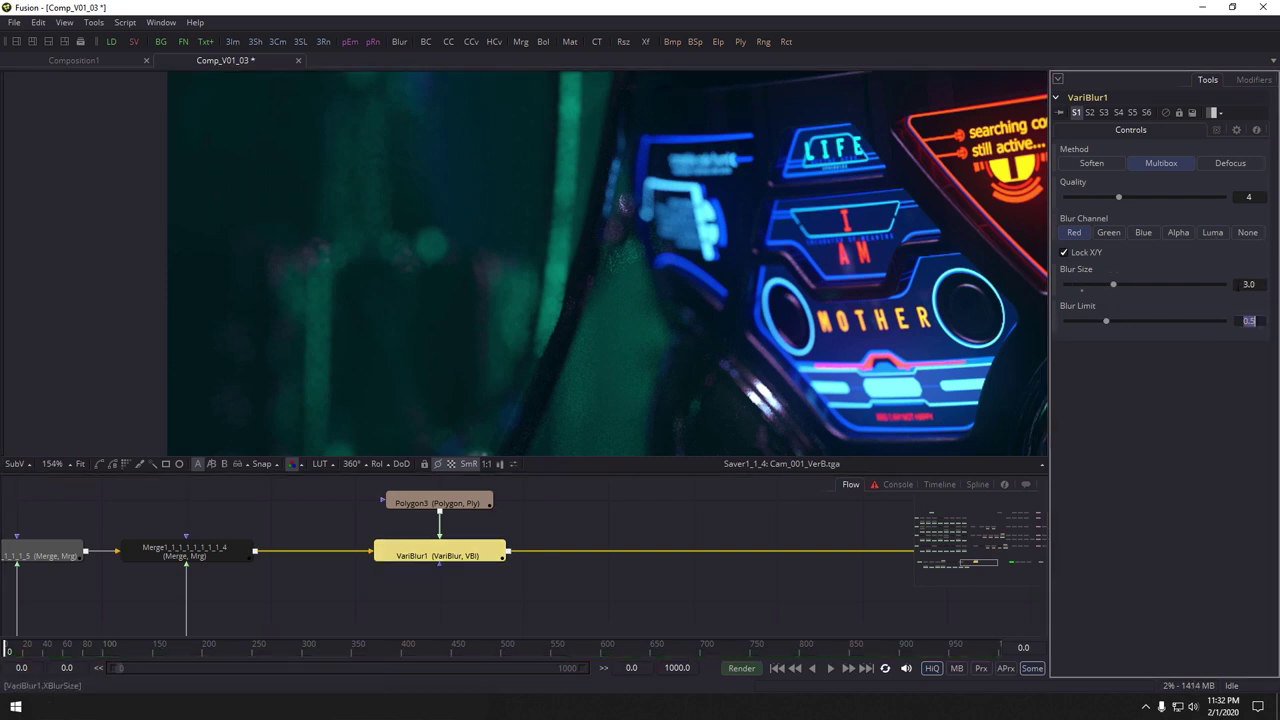
# Examine the blurred background around the side lens, the hanging cable and the visor at several magnifications
pyautogui.scroll(-3, 800, 305)
pyautogui.moveTo(654, 302); pyautogui.dragTo(632, 370)
pyautogui.moveTo(621, 250); pyautogui.dragTo(595, 302)
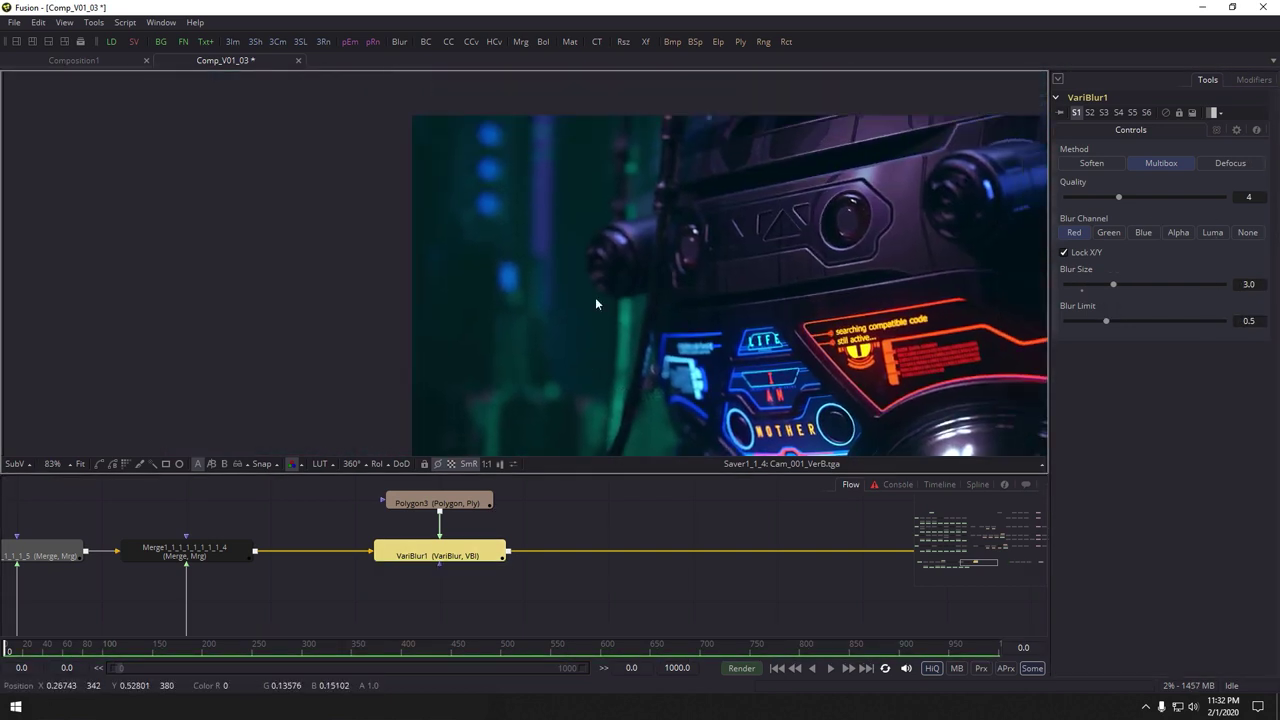
pyautogui.scroll(-1, 572, 270)
pyautogui.scroll(2, 568, 251)
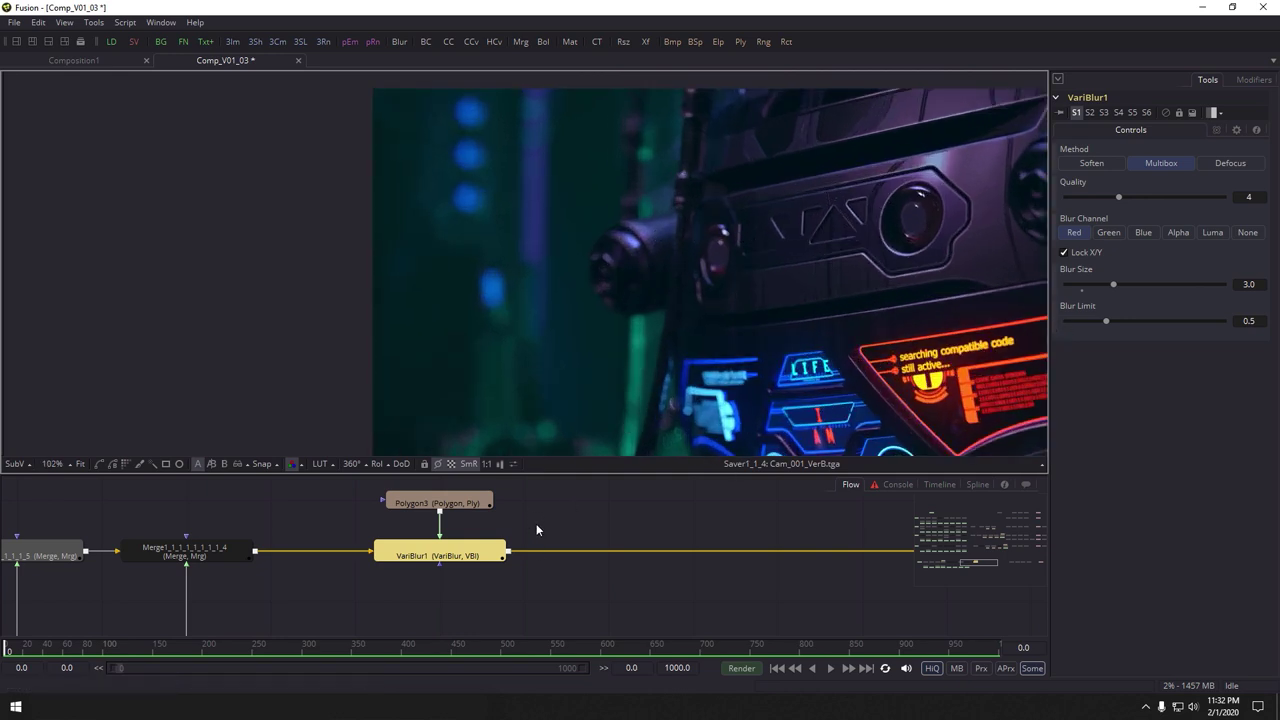
pyautogui.scroll(-4, 640, 300)
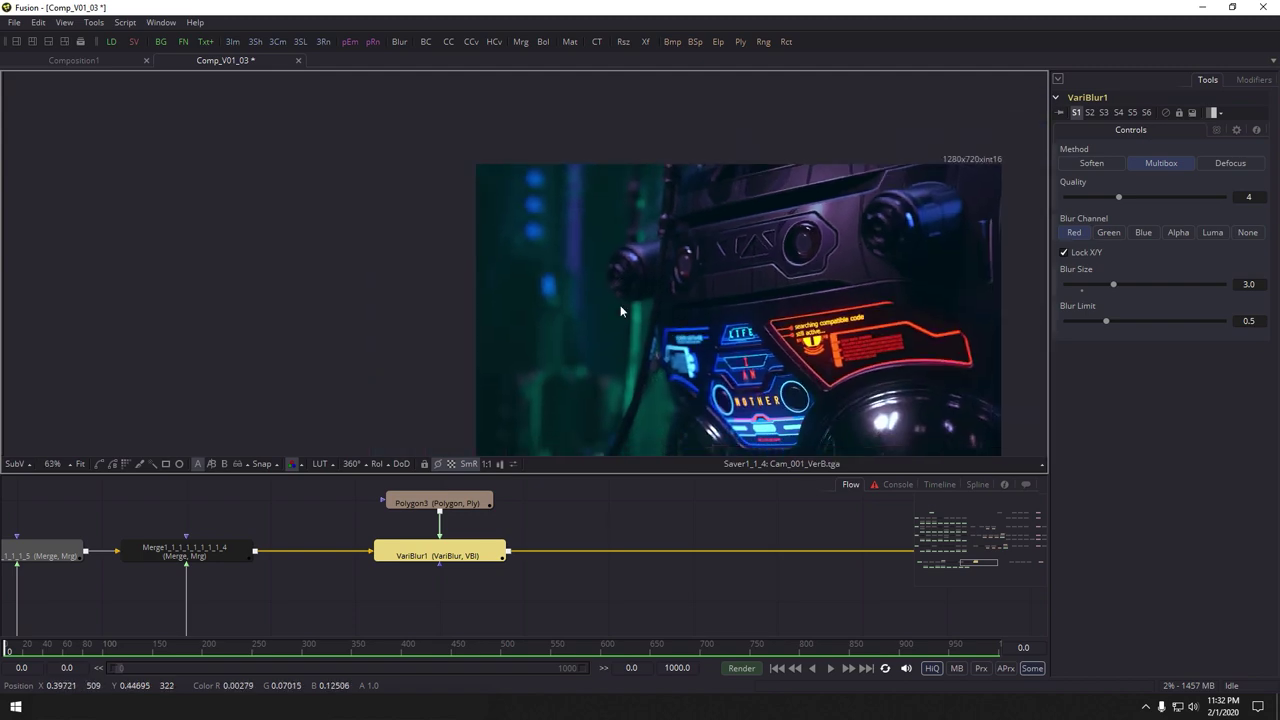
pyautogui.moveTo(620, 306); pyautogui.dragTo(421, 229)
pyautogui.scroll(4, 425, 350)
pyautogui.moveTo(426, 357); pyautogui.dragTo(517, 288)
pyautogui.scroll(3, 516, 290)
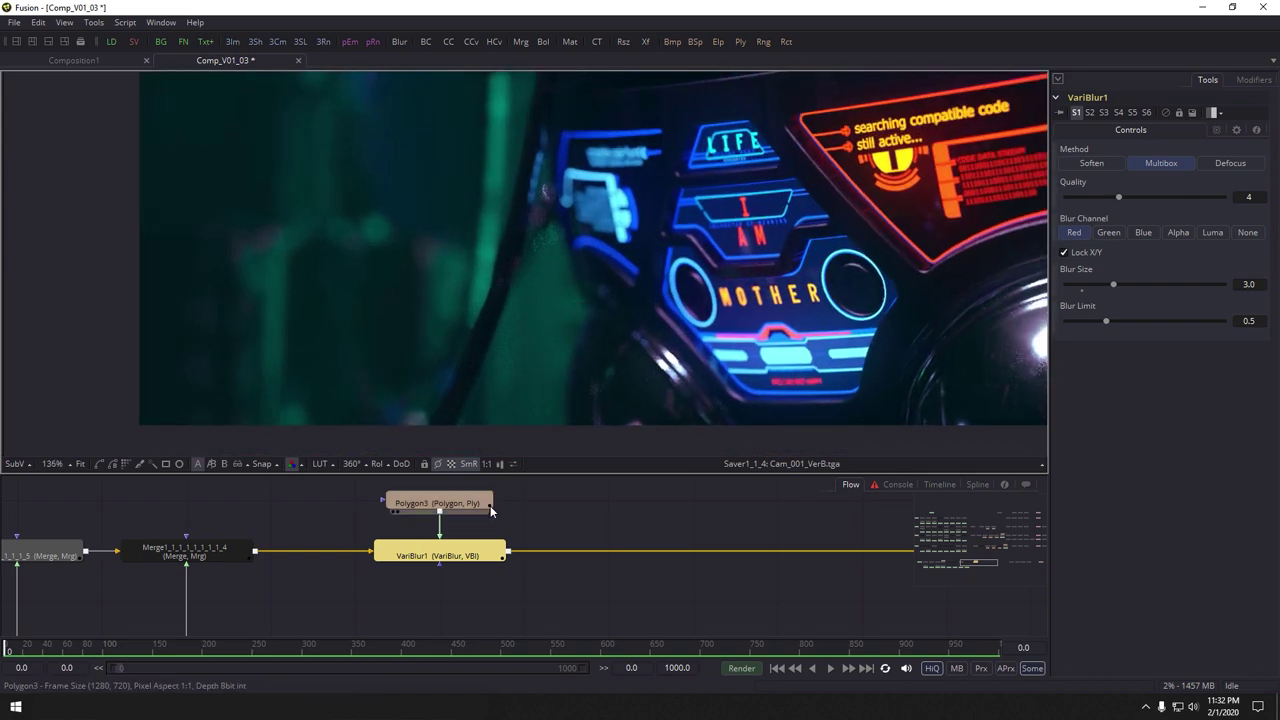
# Adjust the lower points of the background mask so they follow the hanging cable more closely
pyautogui.click(474, 502)
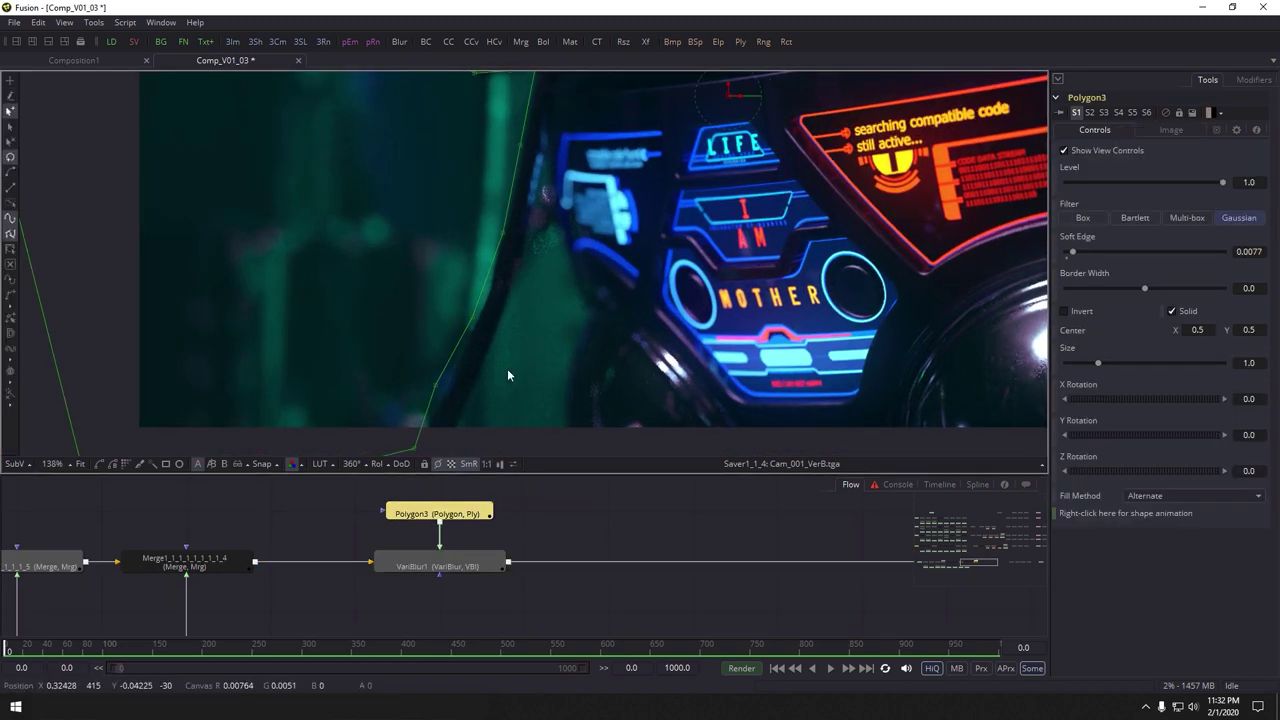
pyautogui.moveTo(435, 384); pyautogui.dragTo(440, 390)
pyautogui.click(474, 319)
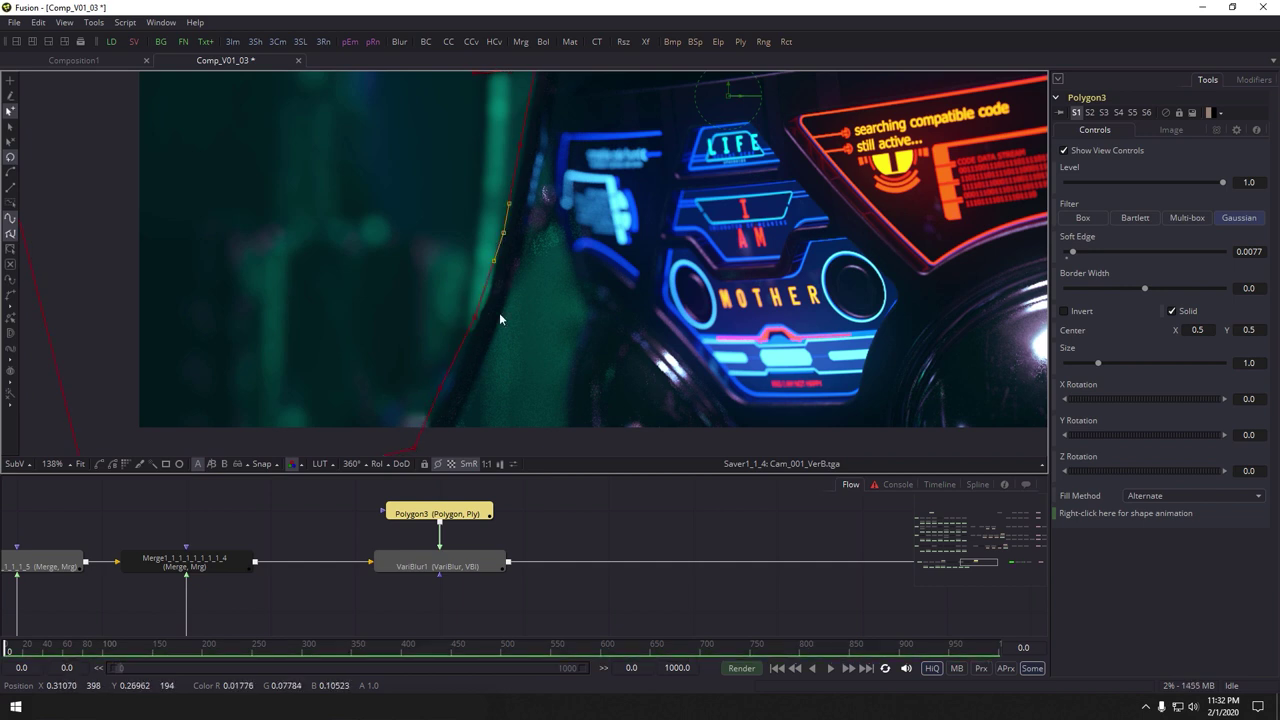
pyautogui.scroll(1, 500, 318)
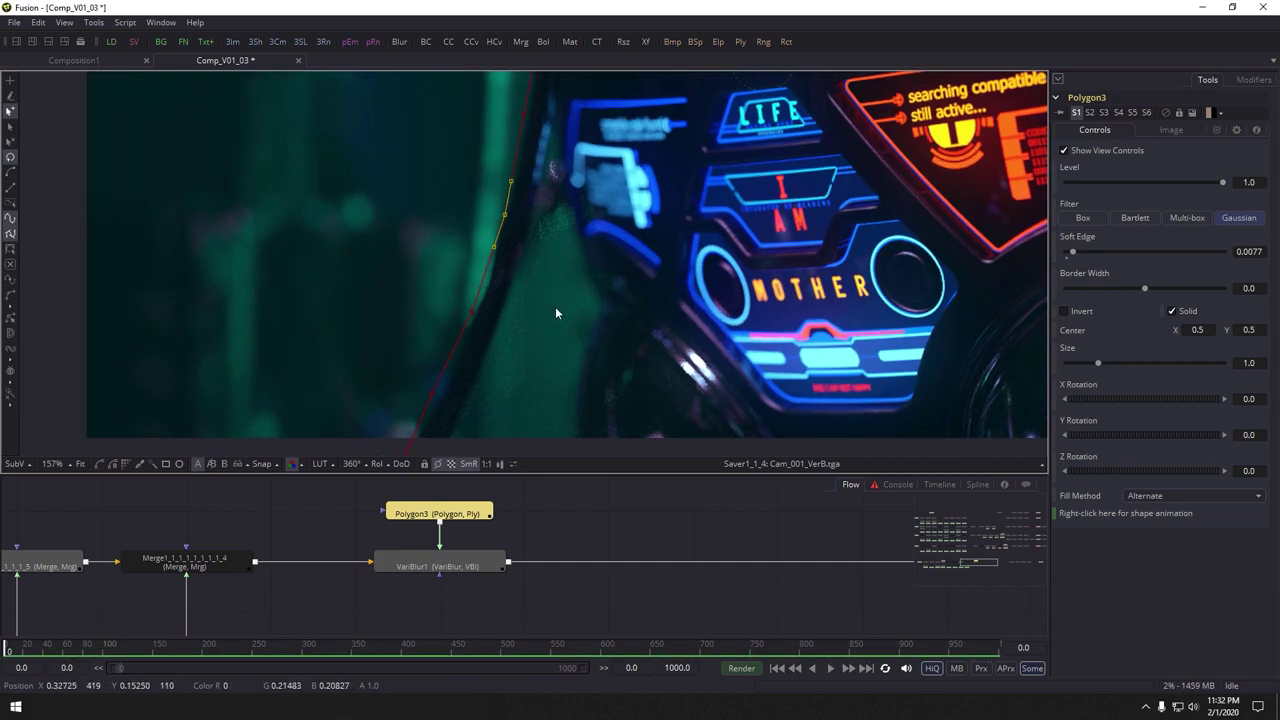
# Make room below the background mask and add a second polygon mask between it and the VariBlur
pyautogui.click(464, 520)
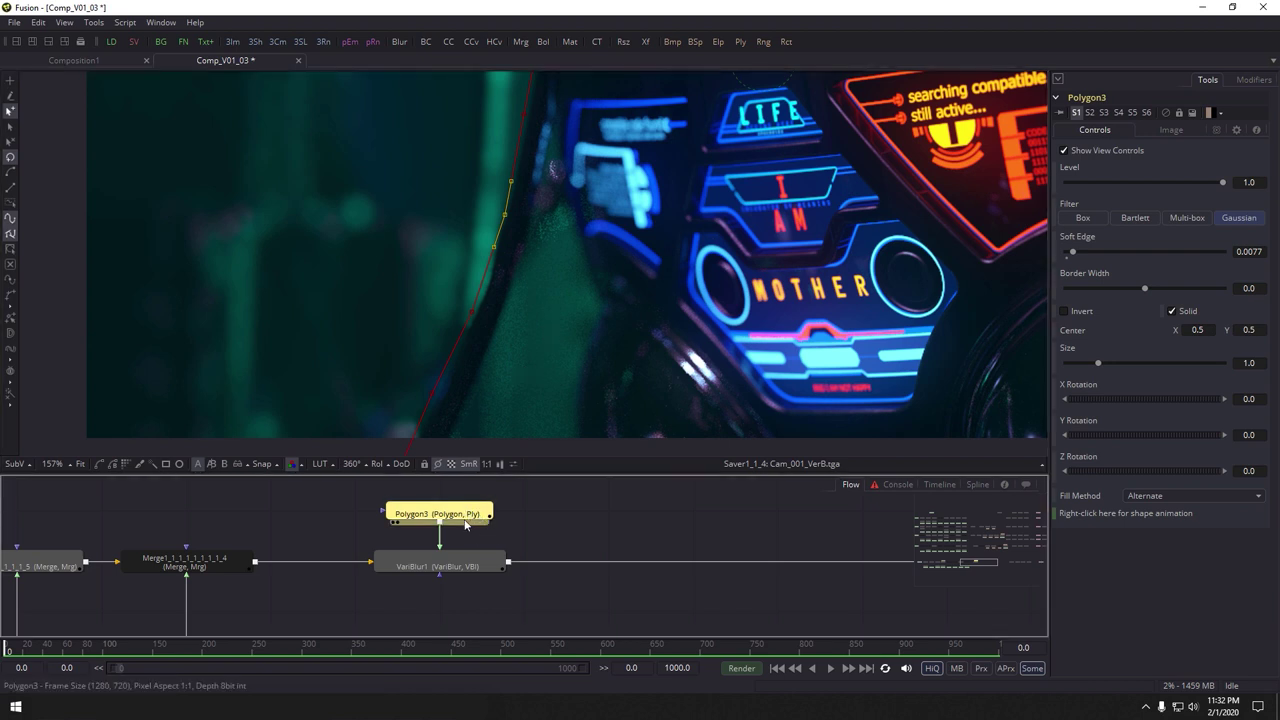
pyautogui.scroll(-1, 477, 518)
pyautogui.moveTo(477, 518)
pyautogui.mouseDown()
pyautogui.moveTo(462, 511)
pyautogui.moveTo(474, 550)
pyautogui.moveTo(458, 513)
pyautogui.mouseUp()
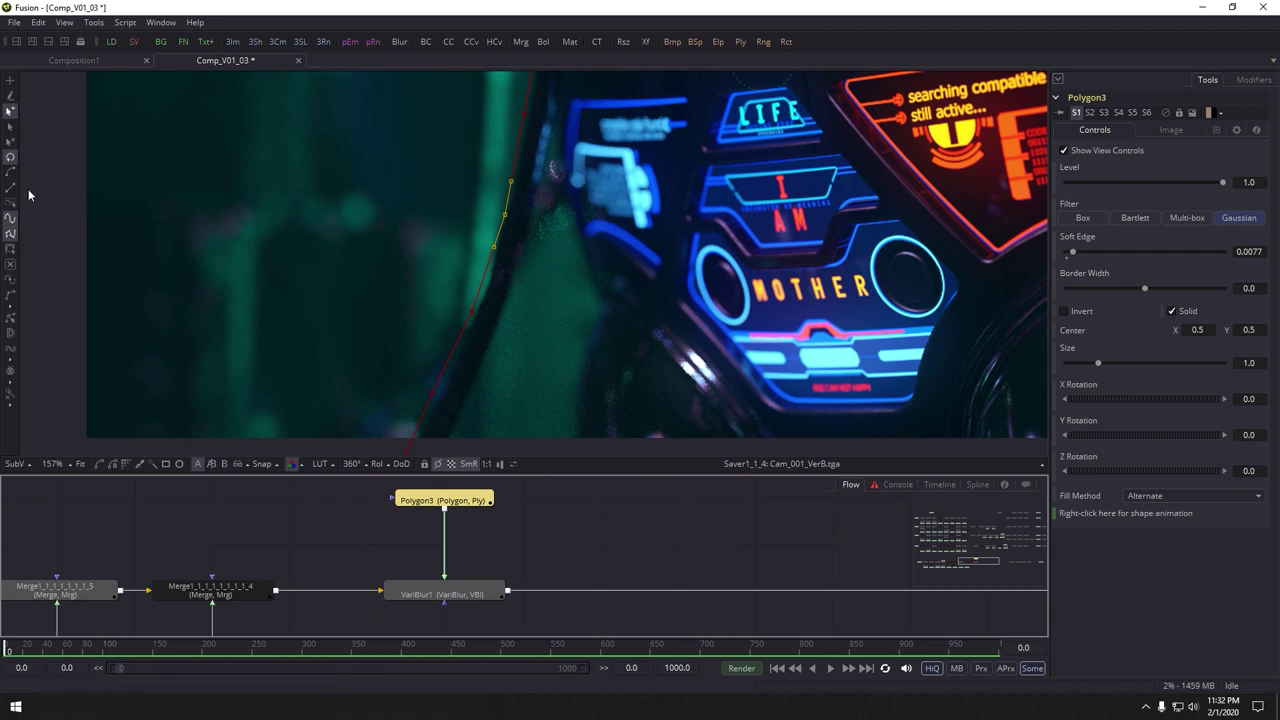
pyautogui.click(100, 464)
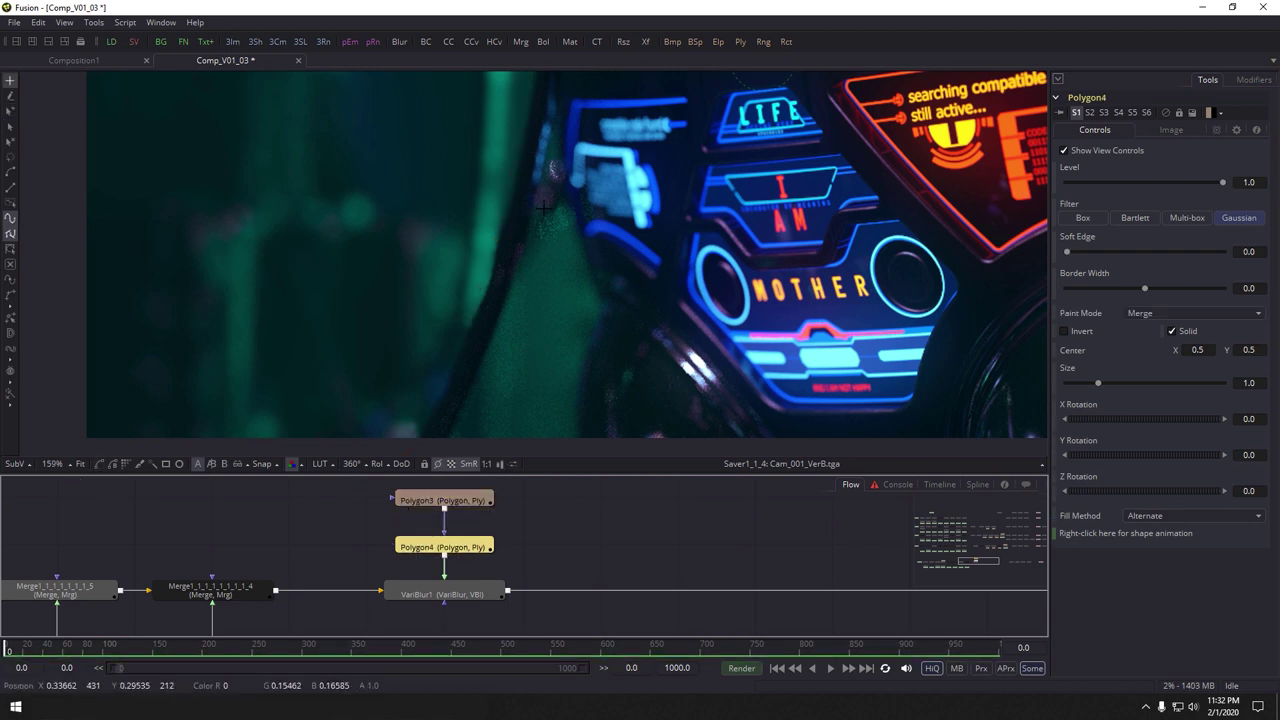
# Draw a closed polygon around the green background gap between the hanging cable and the helmet's visor
pyautogui.click(552, 147)
pyautogui.click(525, 253)
pyautogui.click(494, 327)
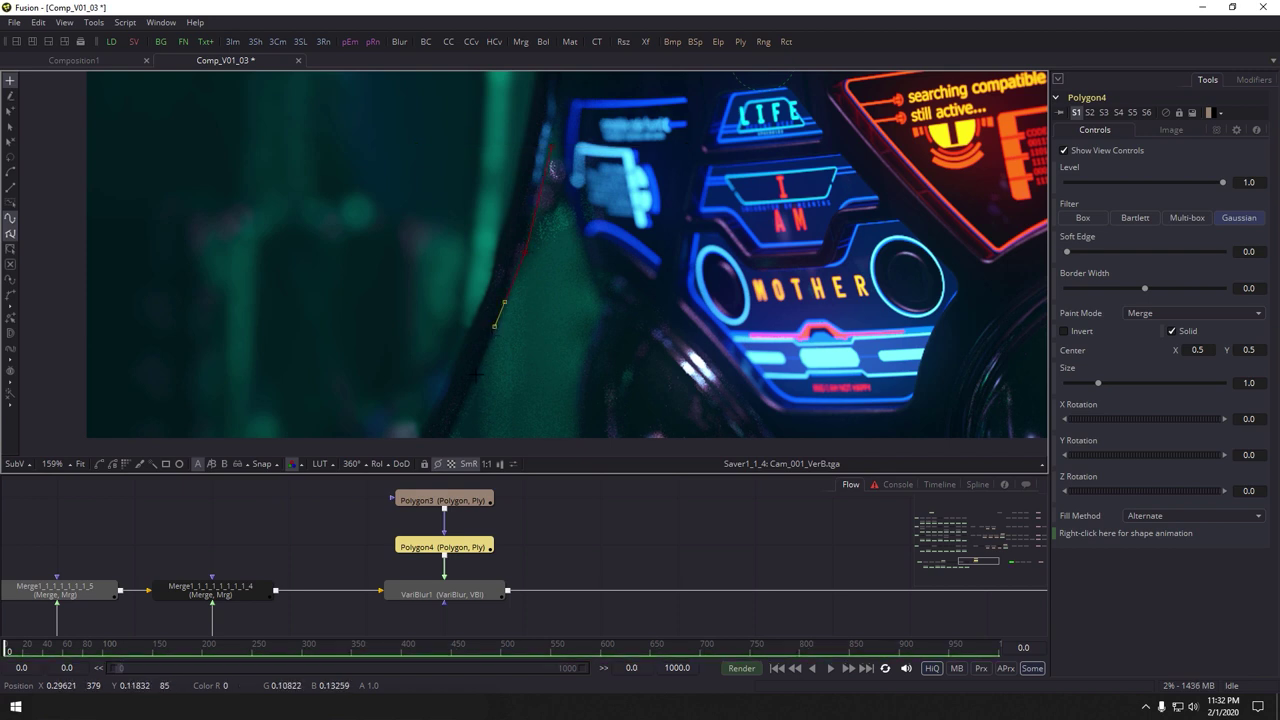
pyautogui.moveTo(543, 448); pyautogui.dragTo(594, 453)
pyautogui.click(611, 447)
pyautogui.click(621, 418)
pyautogui.click(617, 349)
pyautogui.click(612, 302)
pyautogui.click(600, 271)
pyautogui.click(595, 257)
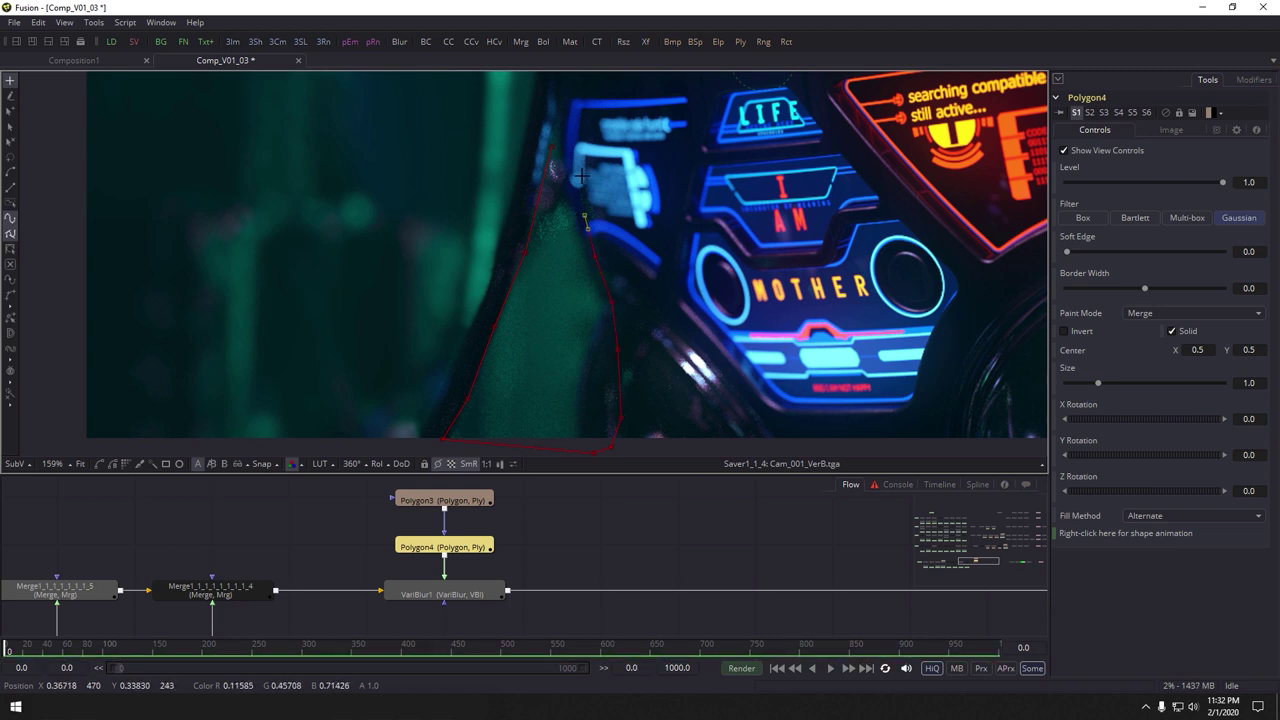
pyautogui.click(553, 148)
# View the combined mask on its own and set the new polygon's soft edge to about 0.0162
pyautogui.moveTo(470, 547); pyautogui.dragTo(507, 259)
pyautogui.moveTo(1063, 246); pyautogui.dragTo(1079, 252)
pyautogui.click(566, 580)
pyautogui.click(475, 543)
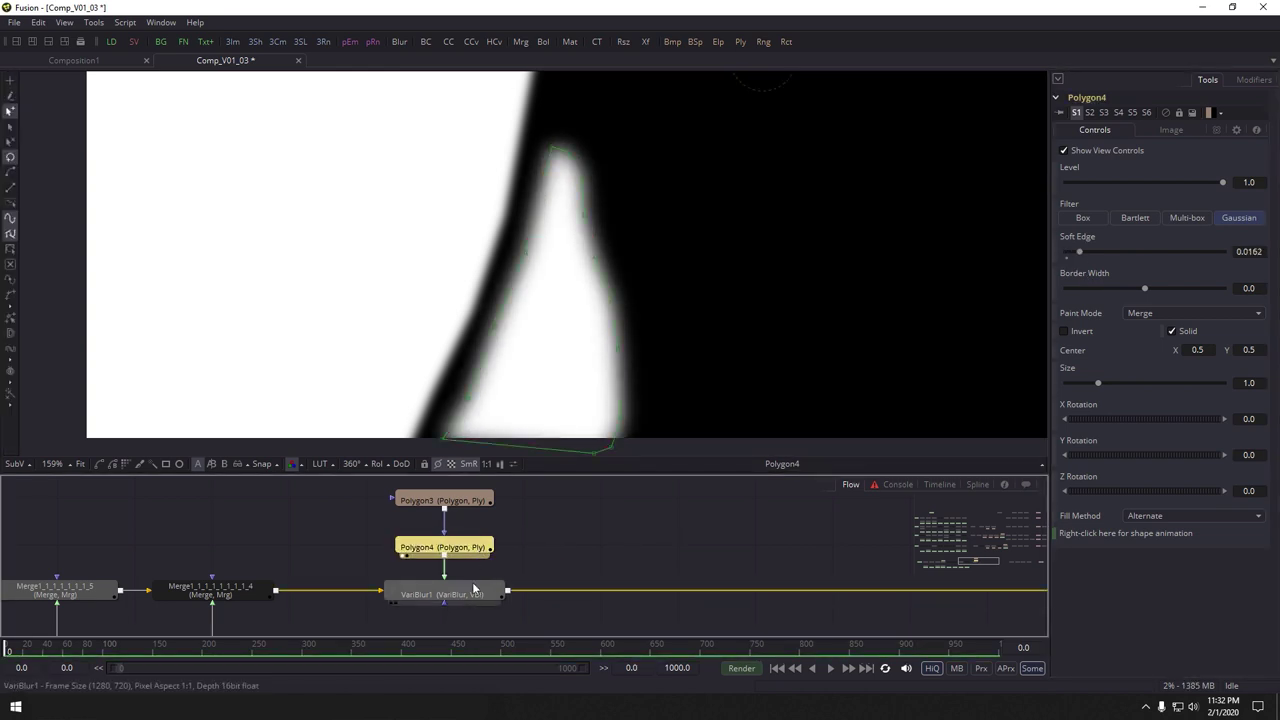
# View the final saver output and examine the blur in the masked gap, the whole frame and at 100%
pyautogui.moveTo(467, 242); pyautogui.dragTo(468, 241)
pyautogui.moveTo(744, 574); pyautogui.dragTo(171, 518)
pyautogui.moveTo(572, 543); pyautogui.dragTo(316, 535)
pyautogui.moveTo(678, 577); pyautogui.dragTo(588, 205)
pyautogui.press('1')
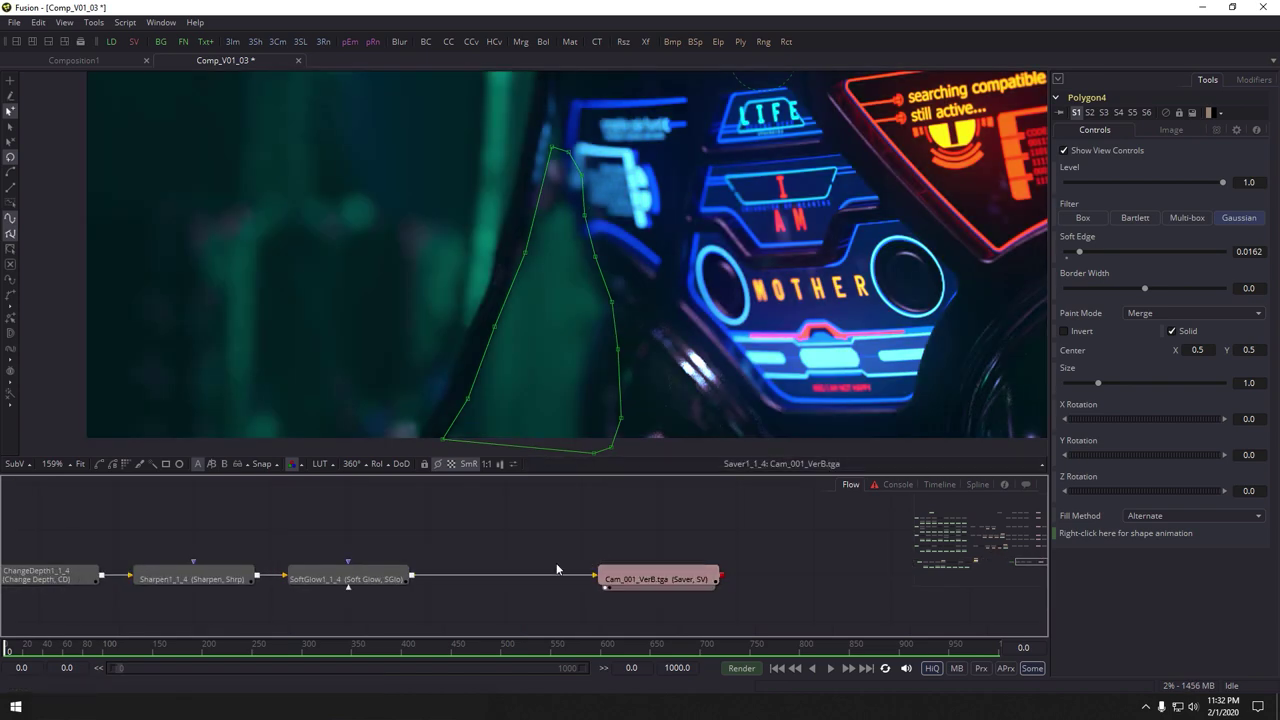
pyautogui.scroll(-4, 550, 358)
pyautogui.scroll(1, 555, 368)
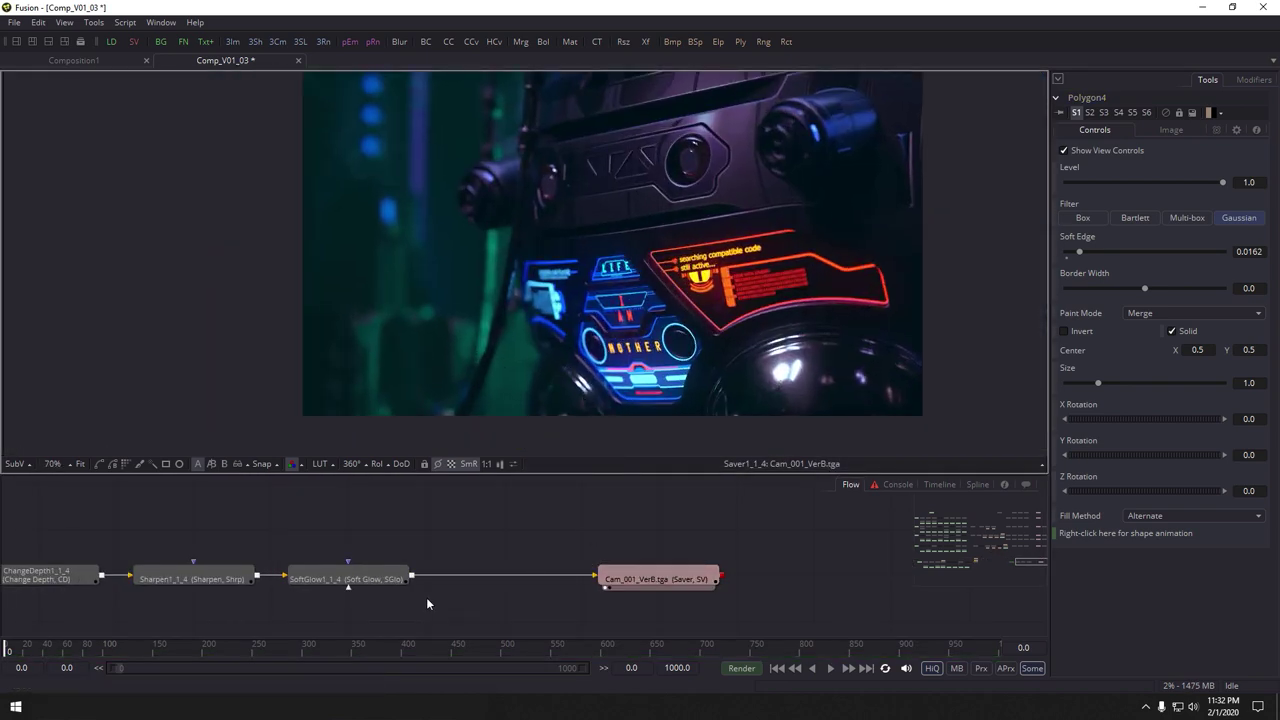
pyautogui.scroll(-5, 426, 597)
pyautogui.moveTo(591, 357); pyautogui.dragTo(555, 349)
pyautogui.hotkey('ctrl', '1')
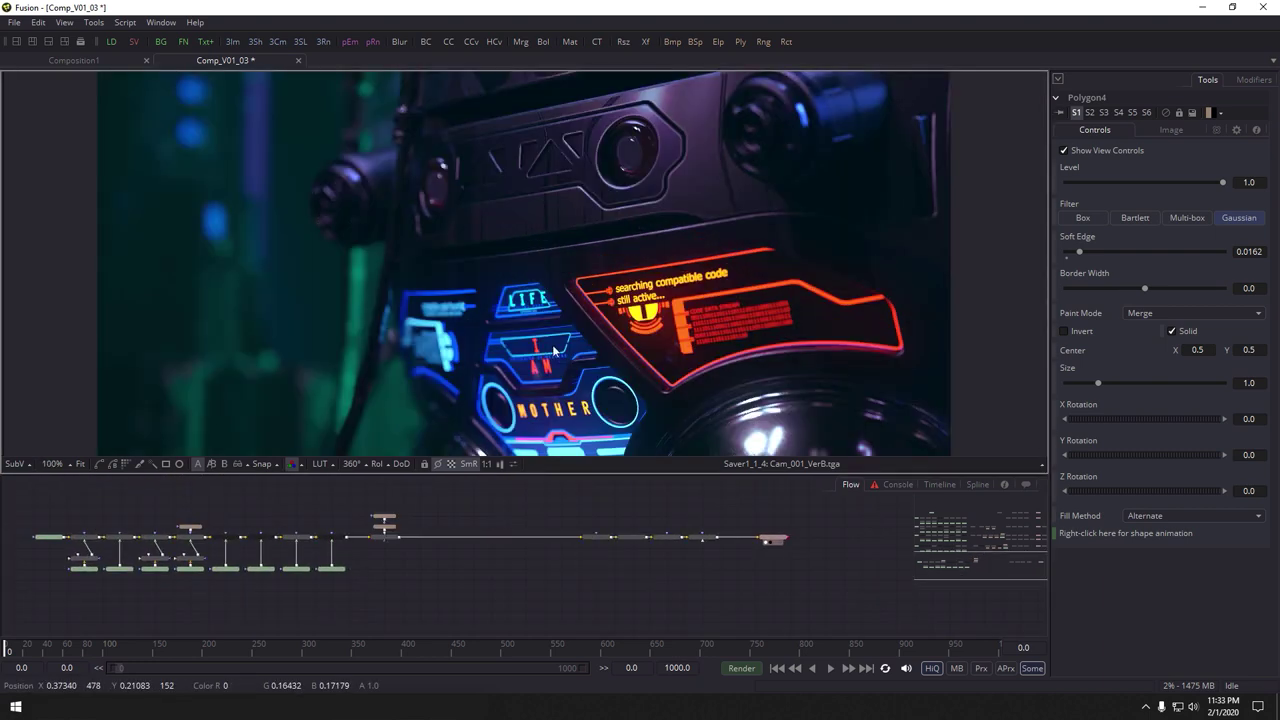
pyautogui.scroll(-1, 553, 588)
pyautogui.moveTo(537, 594); pyautogui.dragTo(556, 604)
pyautogui.scroll(3, 555, 604)
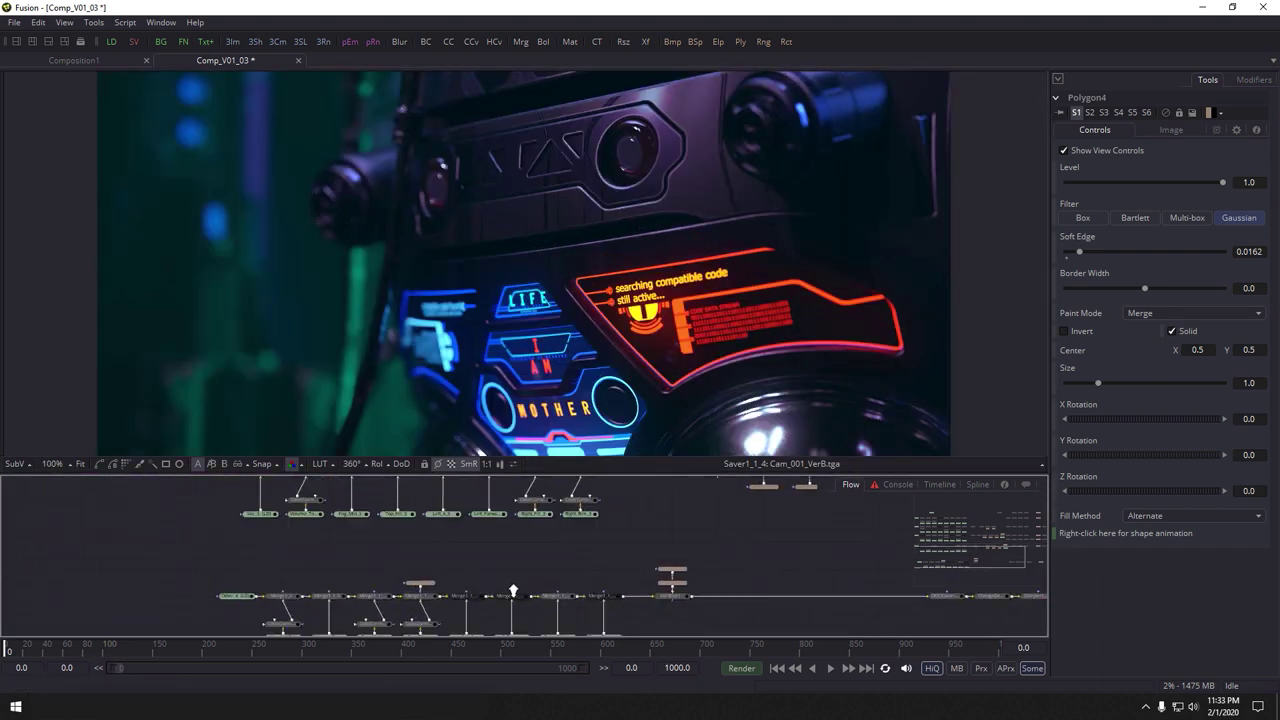
pyautogui.click(228, 598)
pyautogui.click(239, 568)
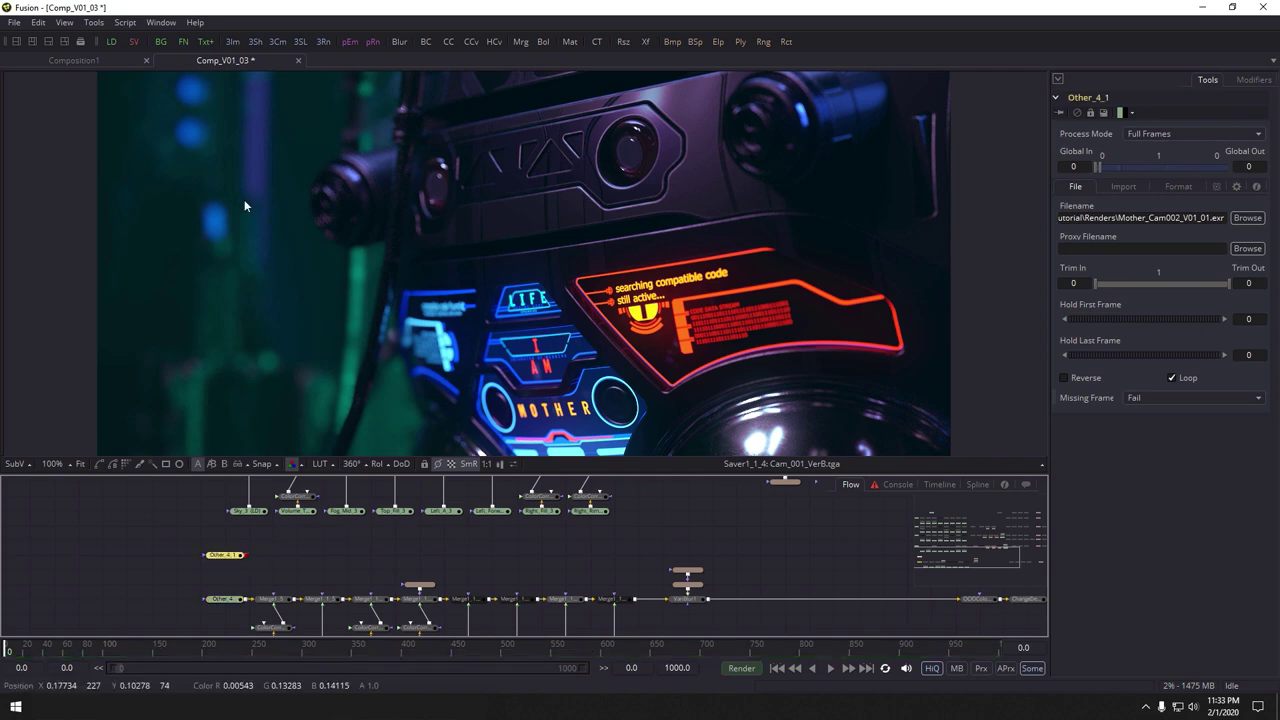
pyautogui.press('Delete')
# Load Mother_Cam002_V01_01.exr into a new loader above the output nodes and feed it through a copy of that output chain
pyautogui.click(229, 574)
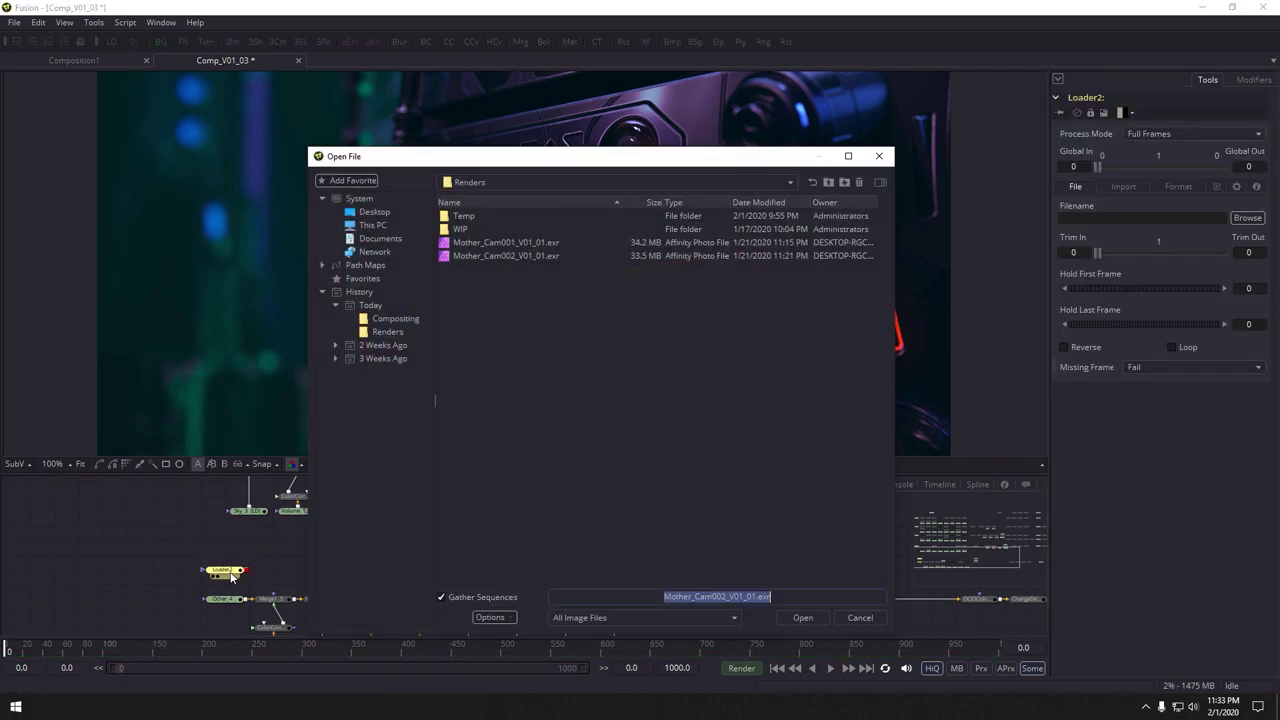
pyautogui.doubleClick(533, 255)
pyautogui.moveTo(222, 571); pyautogui.dragTo(691, 563)
pyautogui.hotkey('ctrl', 'c')
pyautogui.hotkey('ctrl', 'v')
# Compare the raw render, its processed copy and the graded composite in the viewer
pyautogui.moveTo(589, 509); pyautogui.dragTo(441, 225)
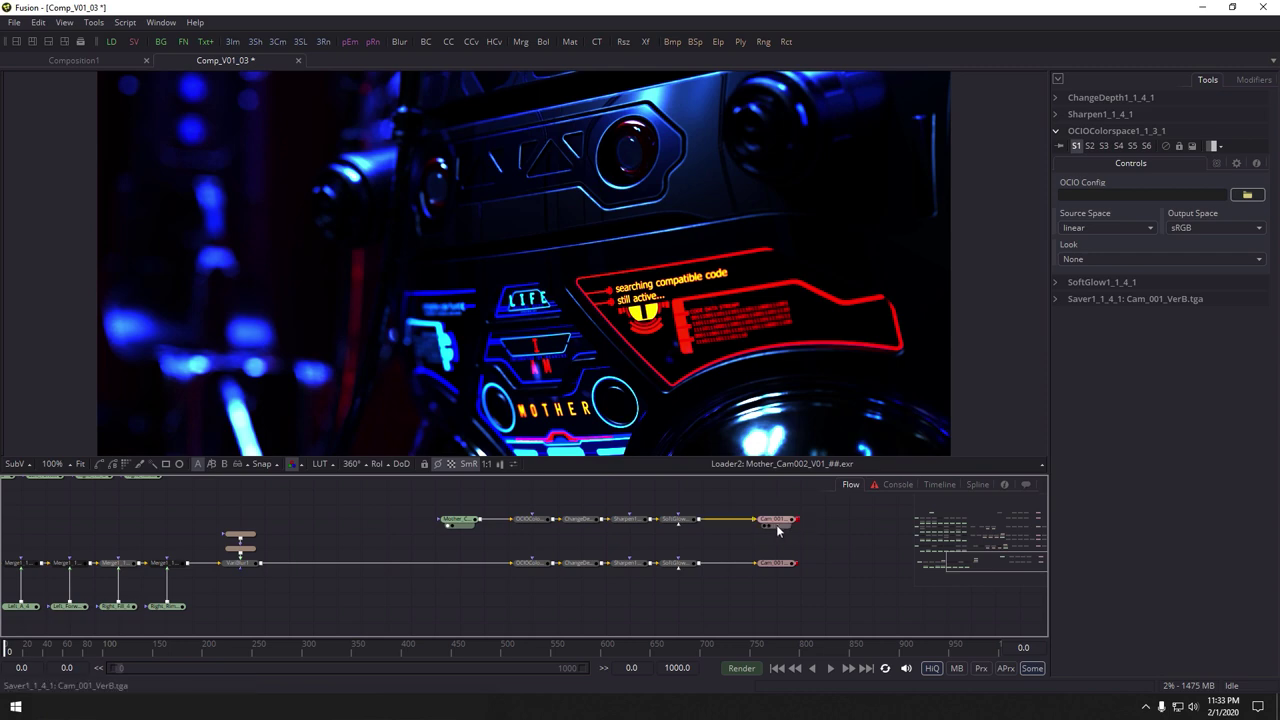
pyautogui.moveTo(776, 522); pyautogui.dragTo(701, 265)
pyautogui.moveTo(775, 563); pyautogui.dragTo(688, 300)
pyautogui.scroll(-1, 710, 275)
pyautogui.scroll(-1, 688, 345)
pyautogui.moveTo(688, 345); pyautogui.dragTo(634, 349)
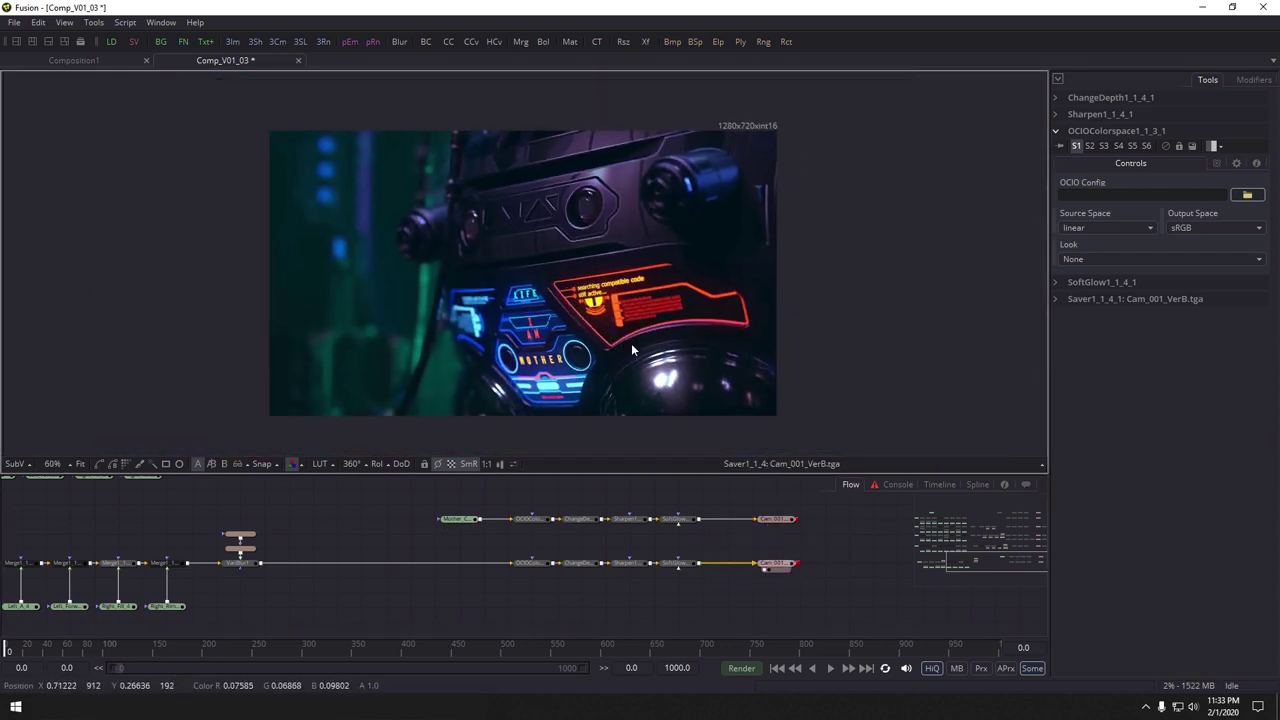
# Add a Transform node after the graded saver and flip the image horizontally to view the composite mirrored
pyautogui.moveTo(806, 545); pyautogui.dragTo(767, 548)
pyautogui.scroll(1, 767, 549)
pyautogui.click(740, 575)
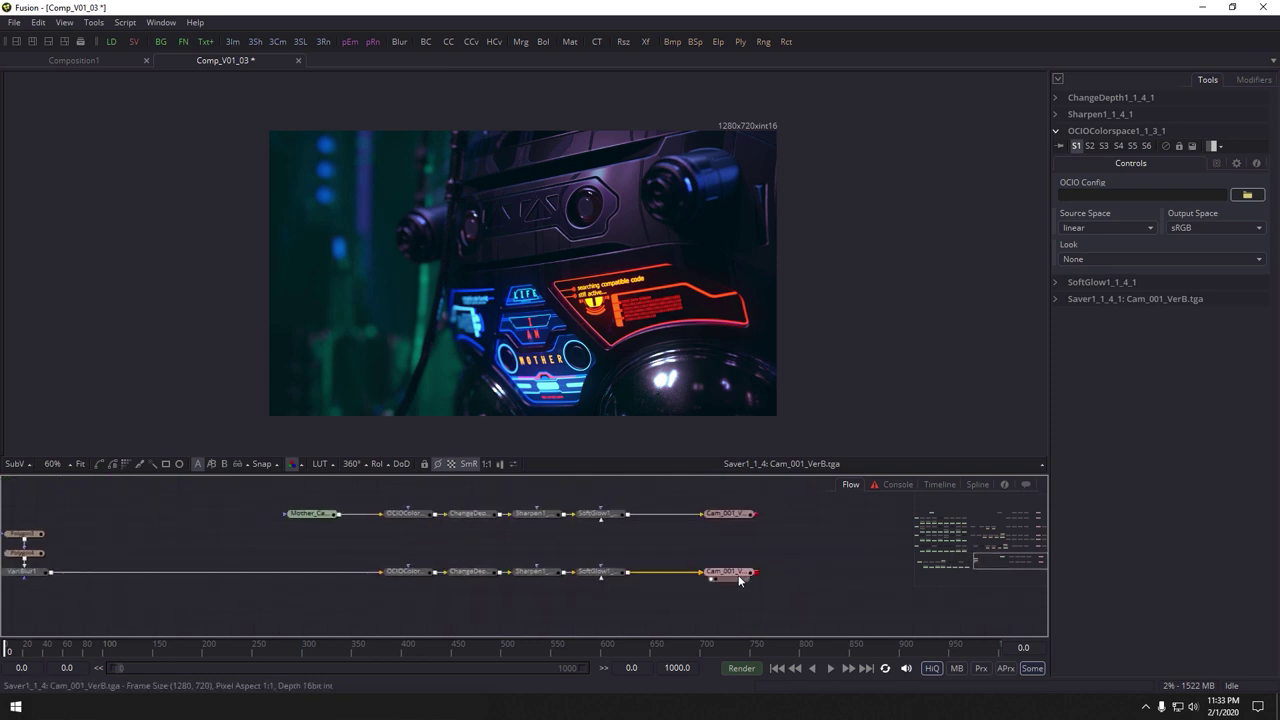
pyautogui.click(95, 22)
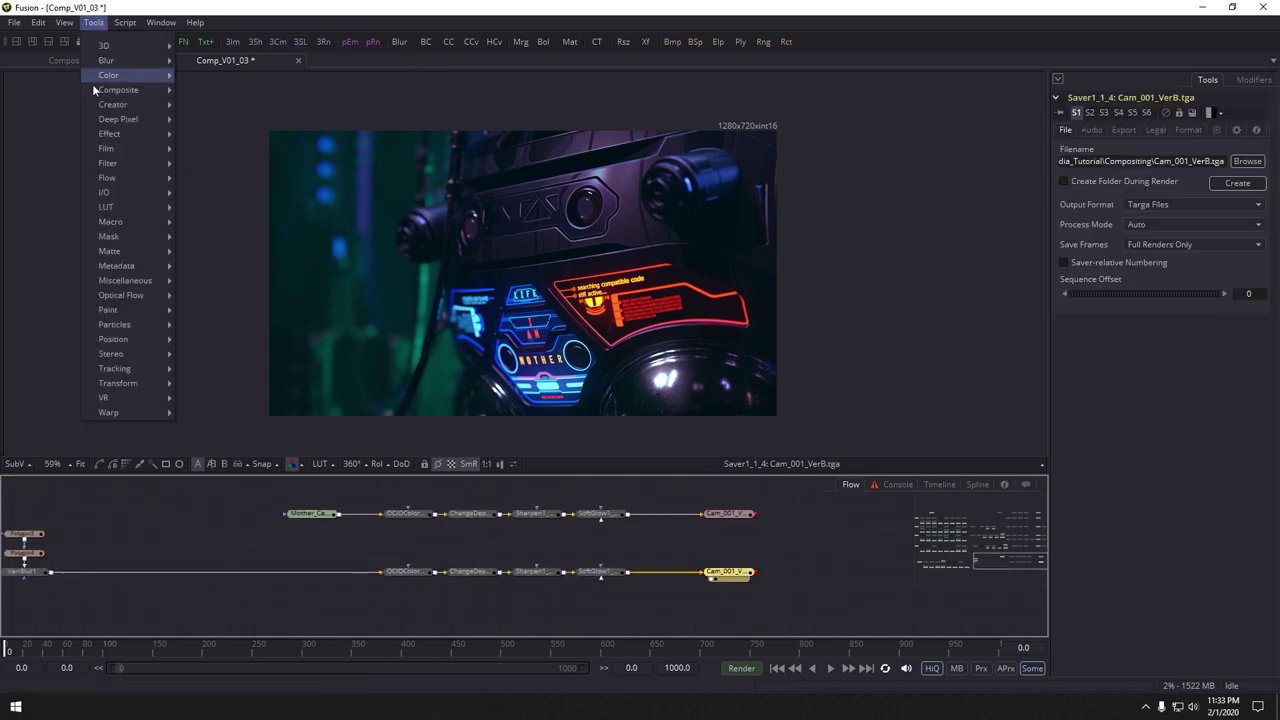
pyautogui.moveTo(136, 381)
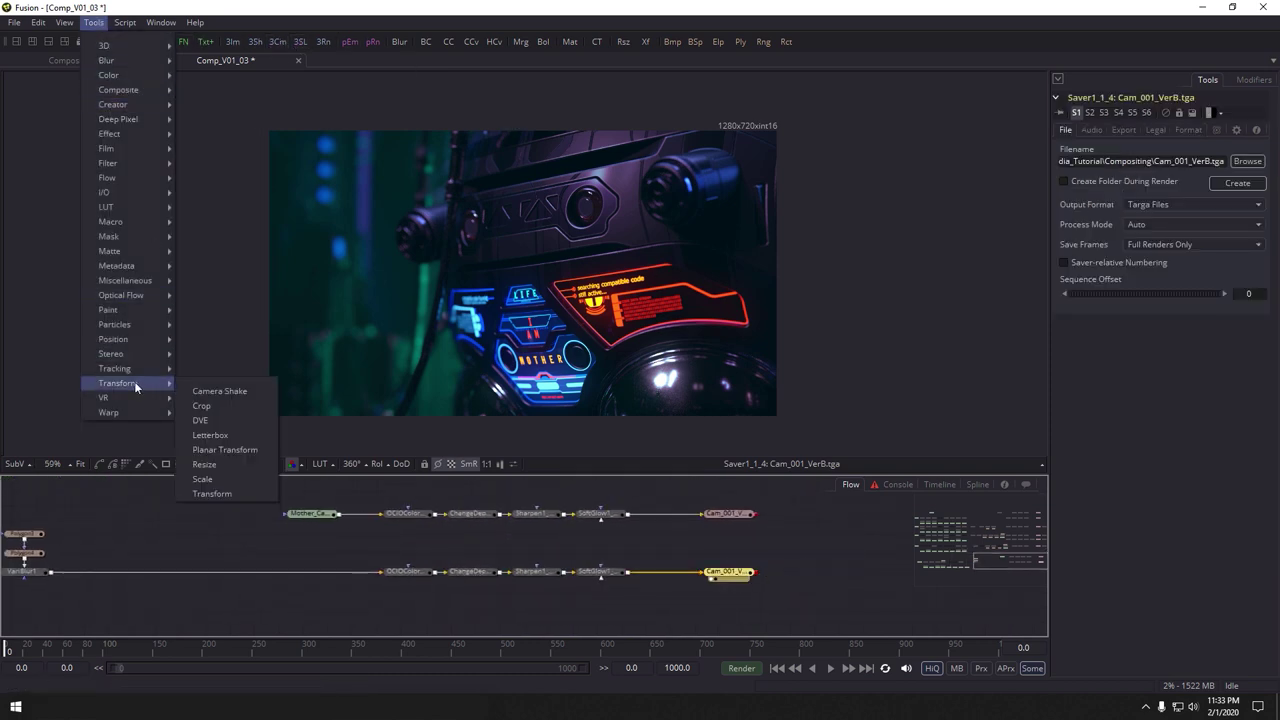
pyautogui.click(208, 492)
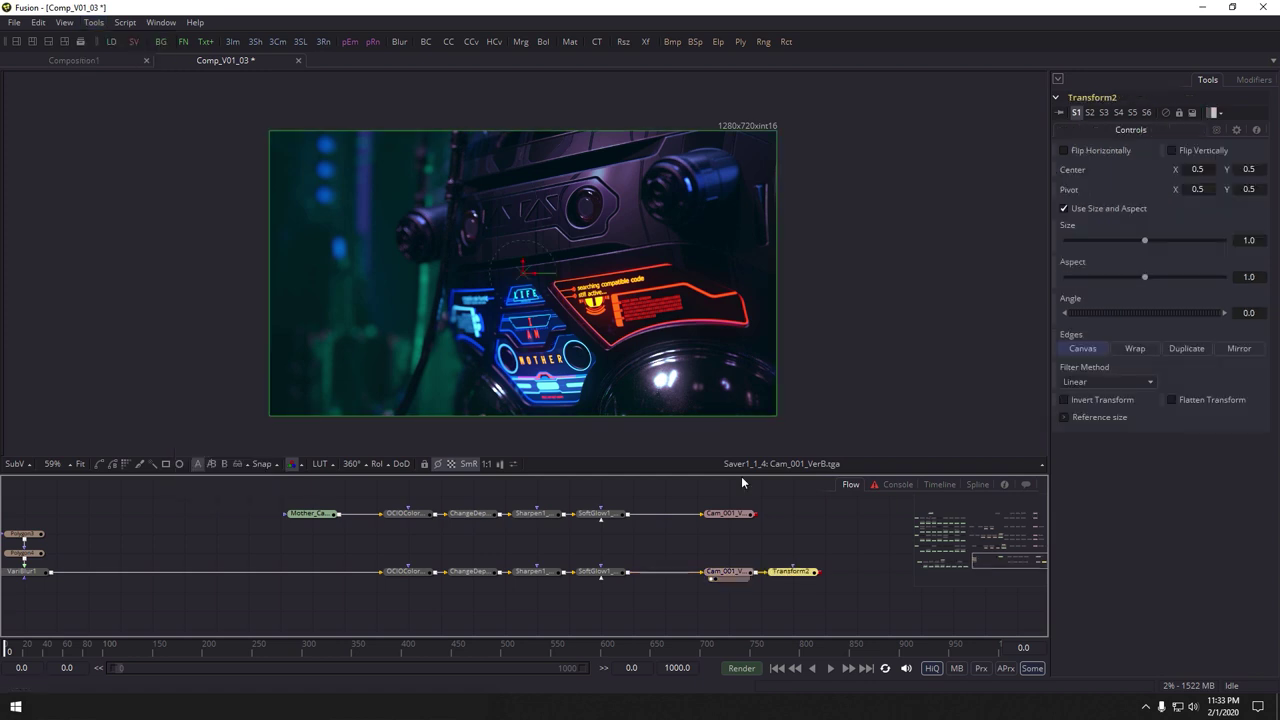
pyautogui.click(1065, 150)
pyautogui.moveTo(787, 576); pyautogui.dragTo(608, 314)
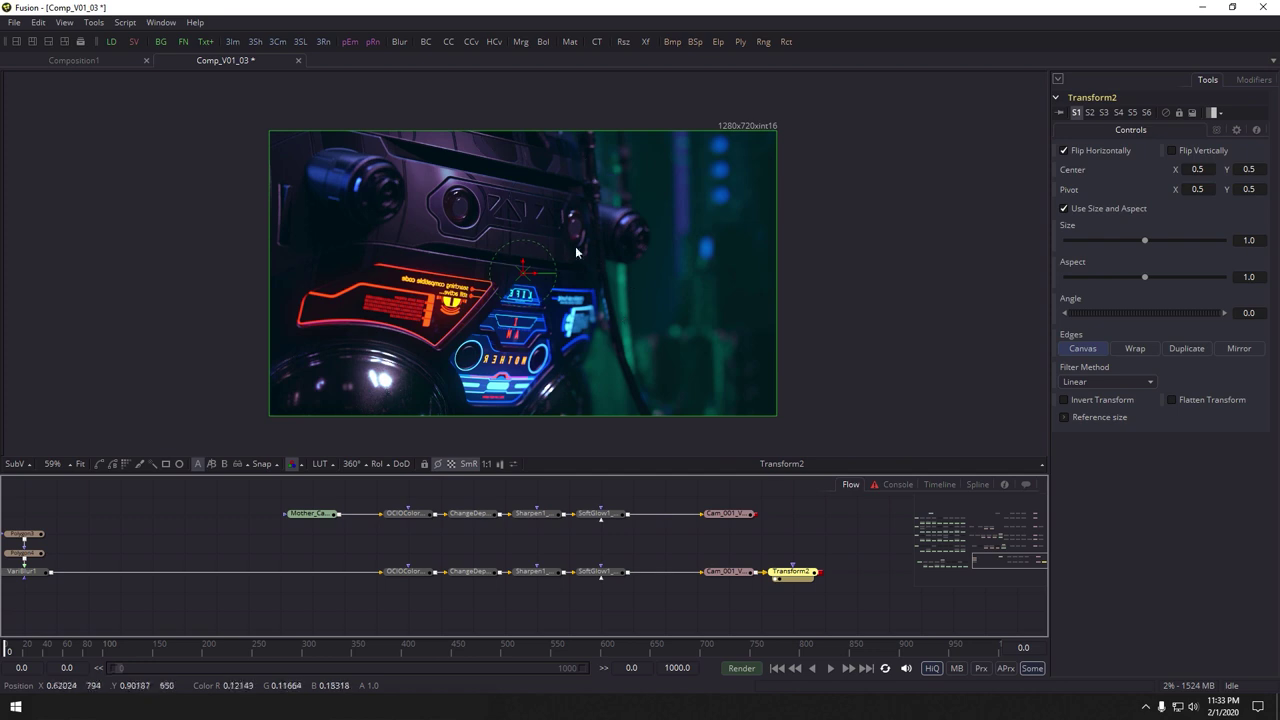
pyautogui.click(842, 575)
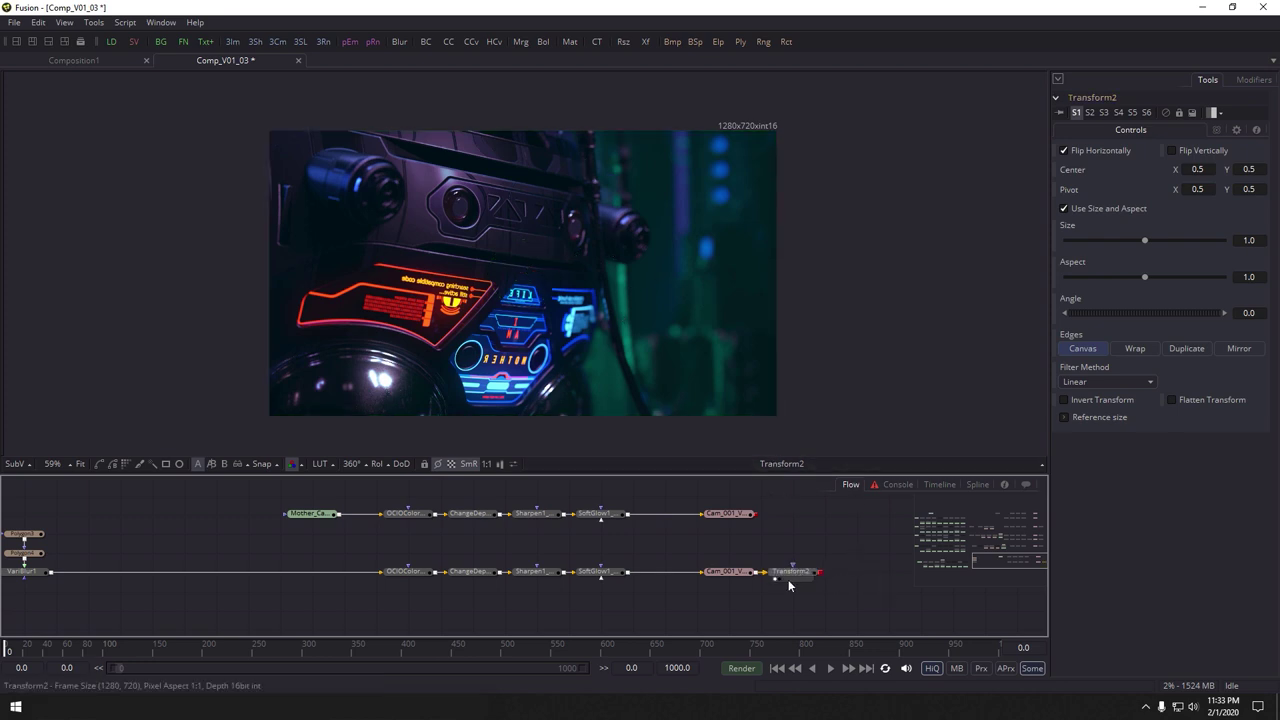
# Turn off the horizontal flip and delete the Transform node
pyautogui.click(789, 576)
pyautogui.click(1124, 152)
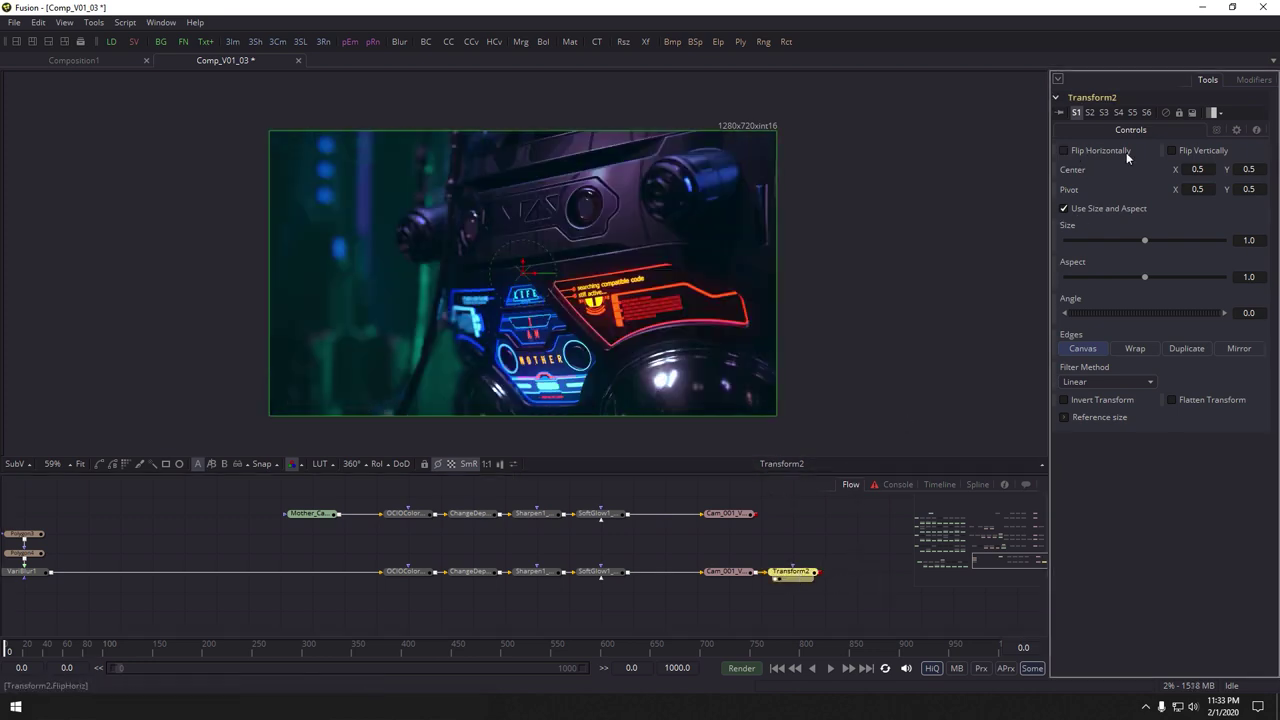
pyautogui.moveTo(790, 546); pyautogui.dragTo(815, 606)
pyautogui.press('Delete')
# Move the graded chain's OCIO Colorspace node closer to the VariBlur, leaving space before the Change Depth node
pyautogui.moveTo(660, 587); pyautogui.dragTo(851, 587)
pyautogui.scroll(1, 720, 592)
pyautogui.moveTo(561, 569); pyautogui.dragTo(331, 567)
pyautogui.click(390, 531)
pyautogui.scroll(-1, 390, 531)
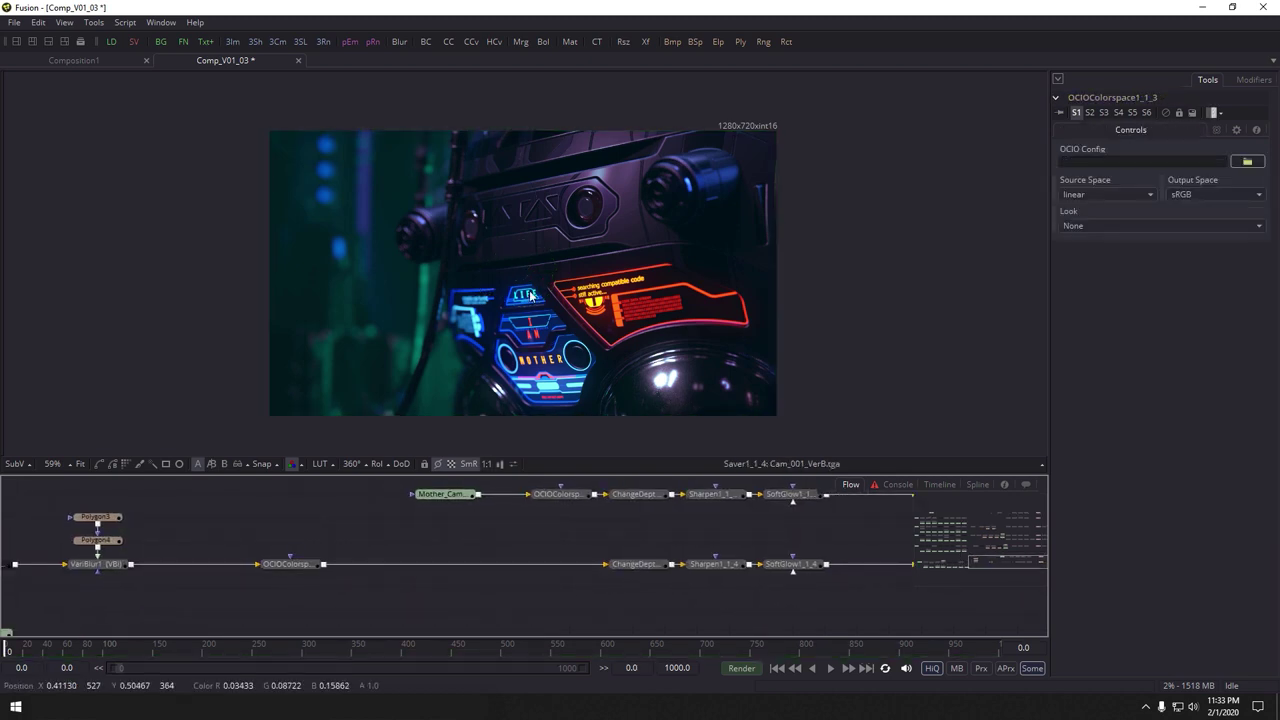
pyautogui.moveTo(445, 535); pyautogui.dragTo(1190, 548)
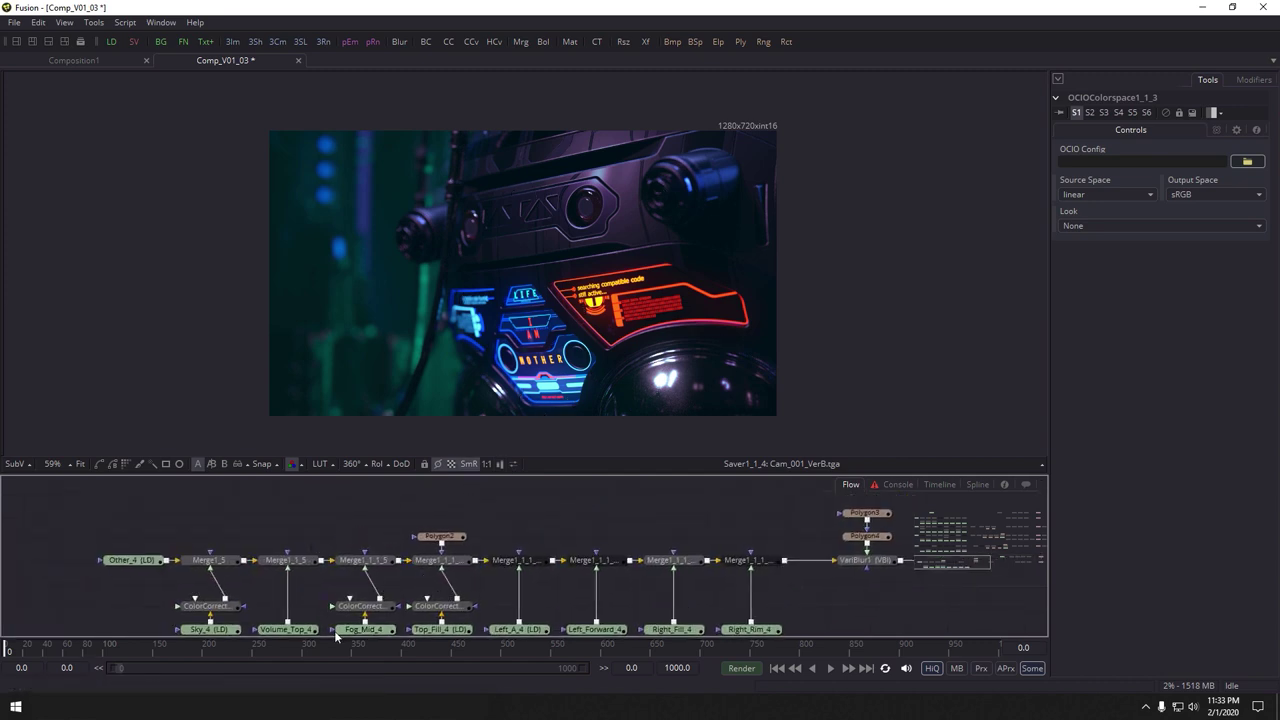
# Move the graded chain's OCIO Colorspace node closer to the VariBlur and add a Color Corrector directly after it
pyautogui.hscroll(5, 479, 577)
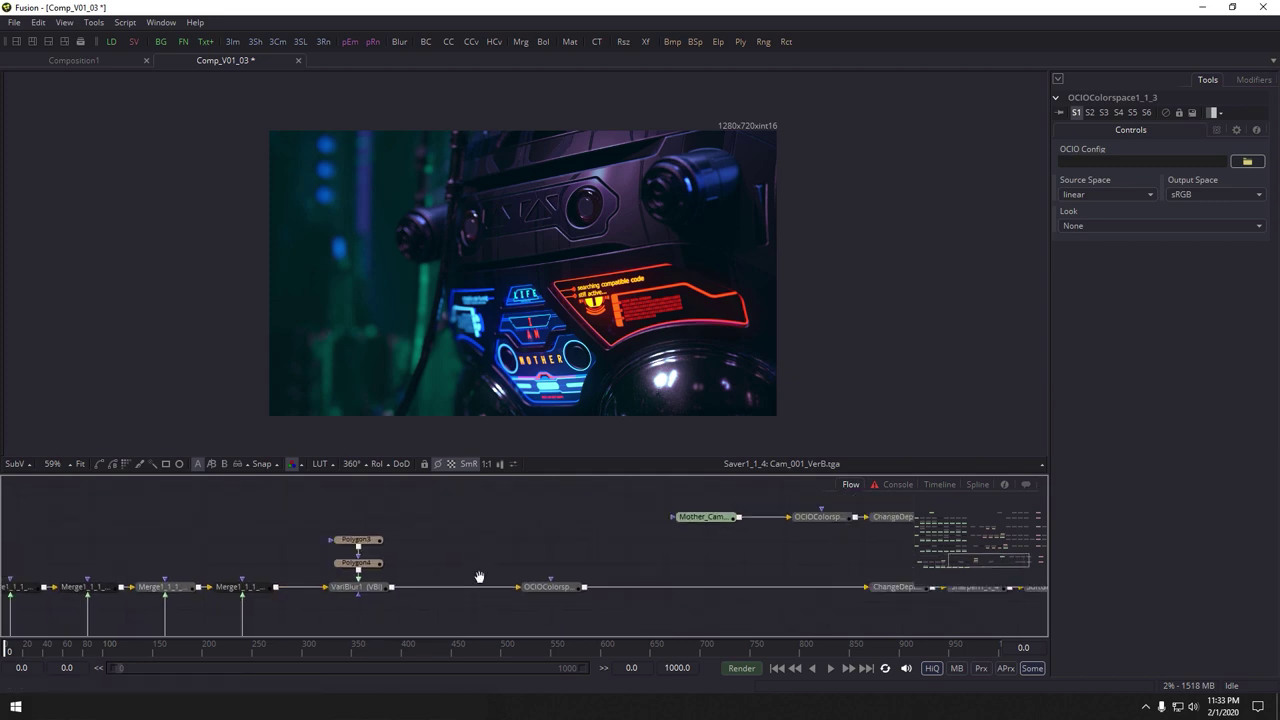
pyautogui.scroll(1, 490, 565)
pyautogui.click(478, 599)
pyautogui.moveTo(470, 592); pyautogui.dragTo(366, 566)
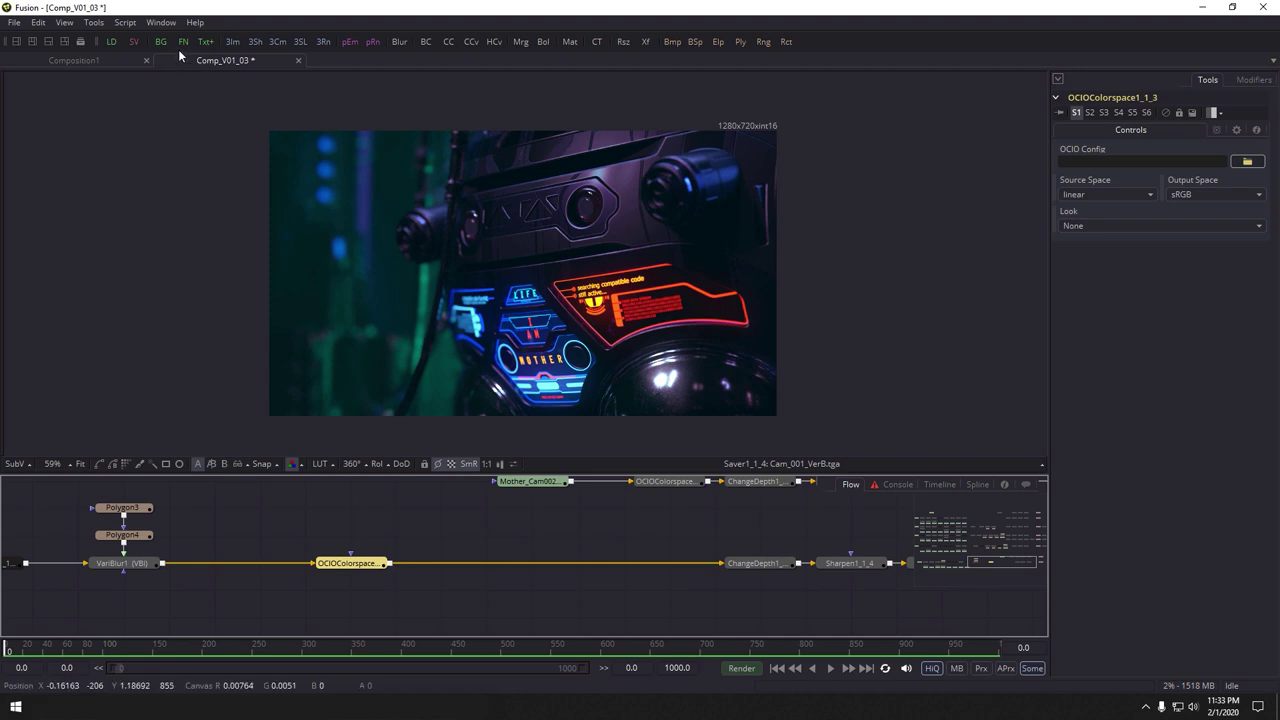
pyautogui.click(454, 42)
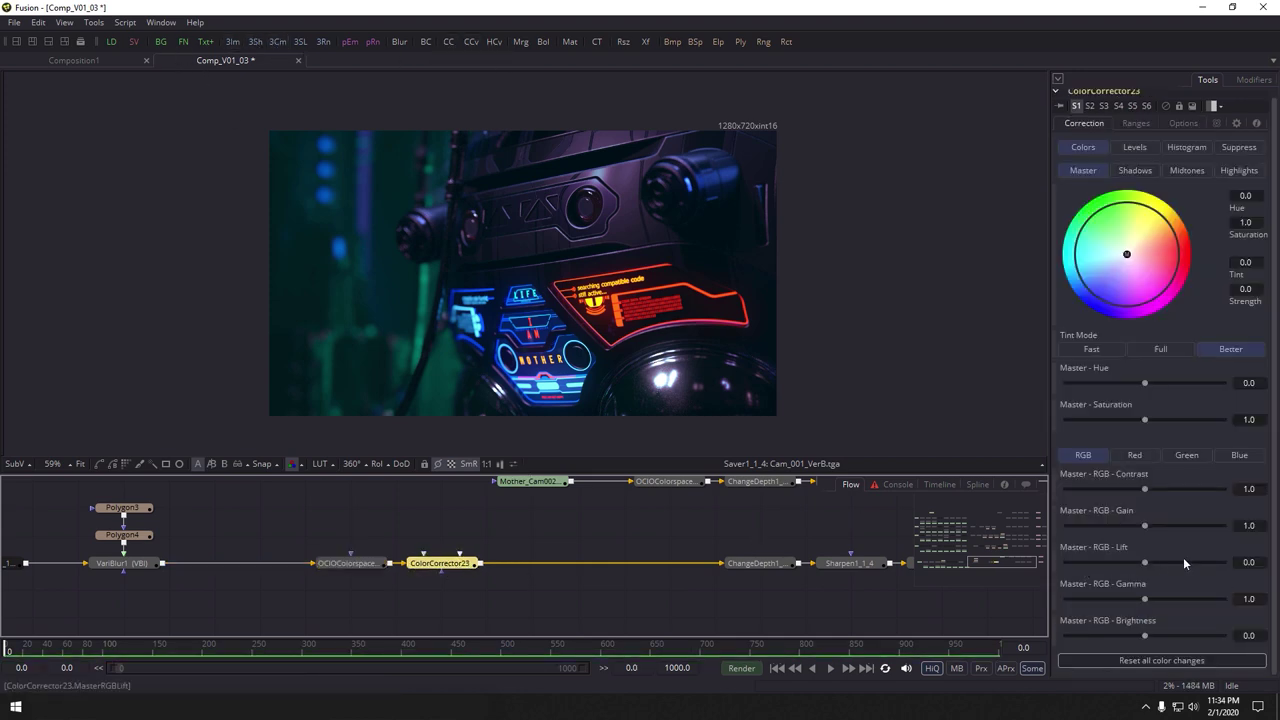
# Set the new Color Corrector's master RGB gamma and gain to 0.8
pyautogui.click(1248, 598)
pyautogui.write('0.7')
pyautogui.press('Tab')
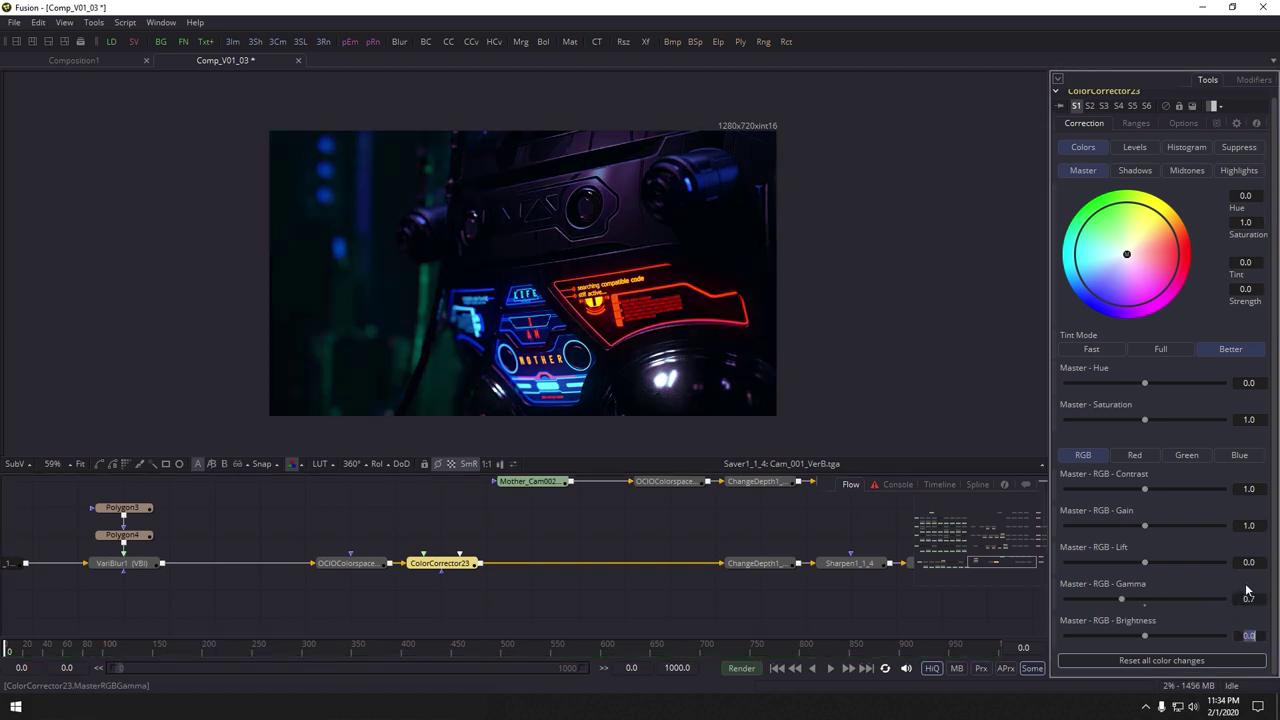
pyautogui.write('.8')
pyautogui.press('Tab')
pyautogui.doubleClick(1245, 527)
pyautogui.write('.8')
pyautogui.press('Tab')
# Mask the darkening Color Corrector with an inverted ellipse about 1.45 wide and 0.55 high, with soft edge 0.2
pyautogui.click(490, 576)
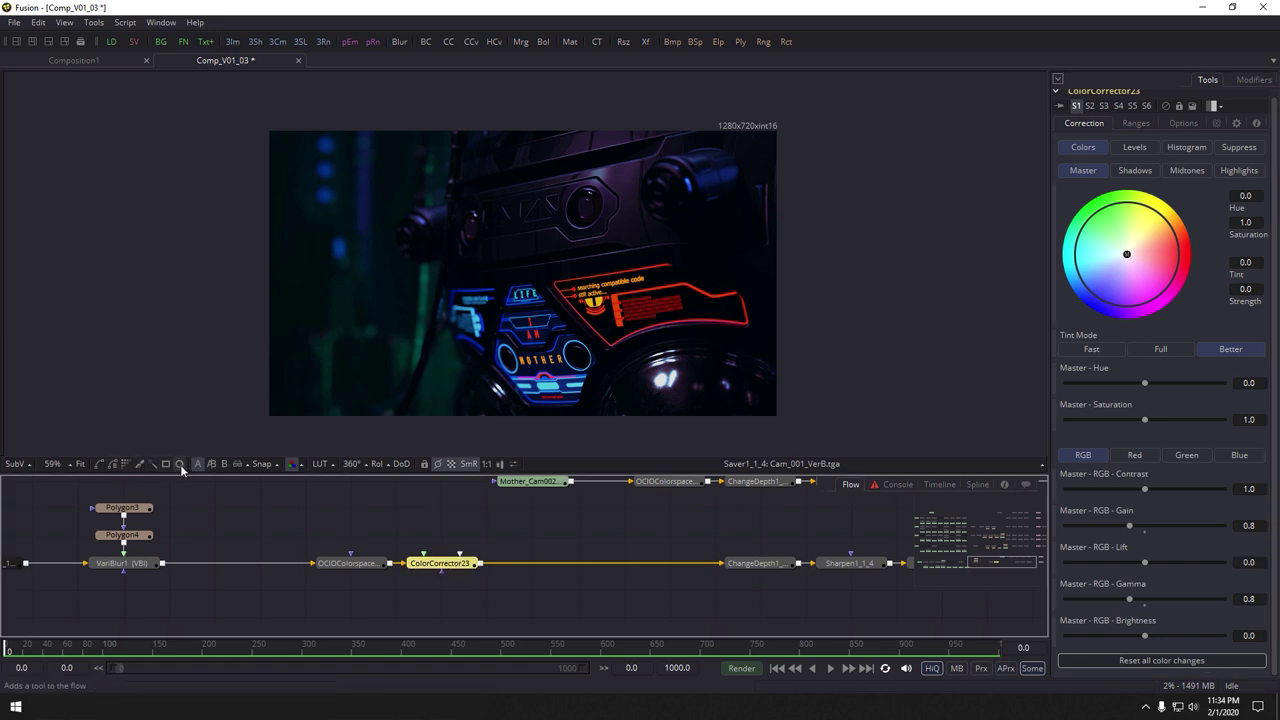
pyautogui.click(179, 464)
pyautogui.moveTo(650, 292); pyautogui.dragTo(890, 290)
pyautogui.moveTo(532, 145); pyautogui.dragTo(532, 132)
pyautogui.click(456, 538)
pyautogui.moveTo(1069, 251); pyautogui.dragTo(1213, 251)
pyautogui.click(1077, 316)
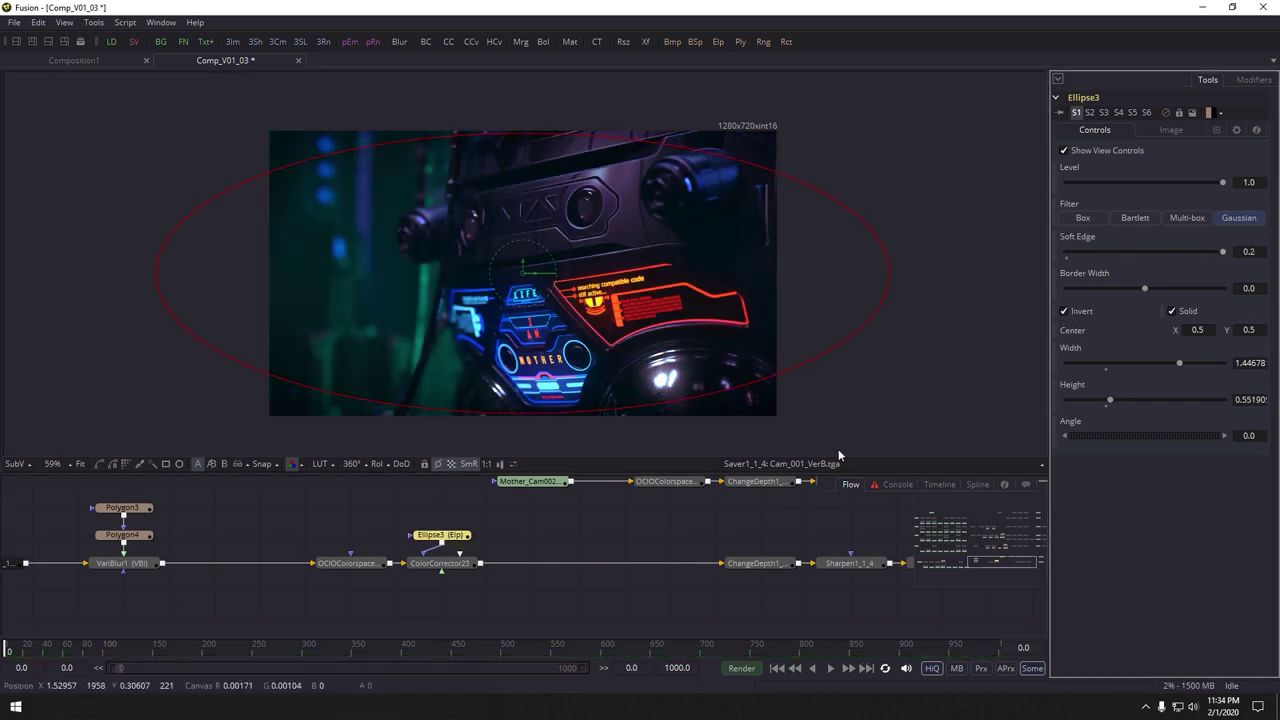
# Compare the image with and without the ellipse-masked Color Corrector's vignette
pyautogui.click(457, 565)
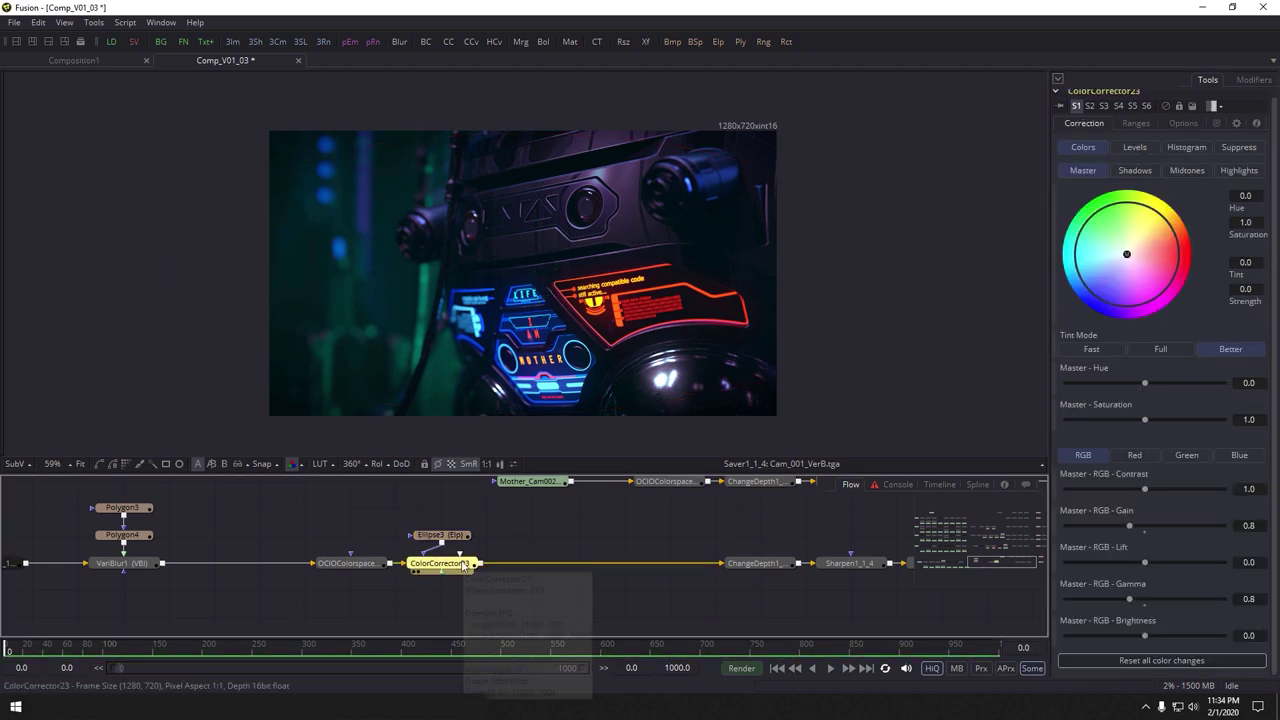
pyautogui.moveTo(463, 566)
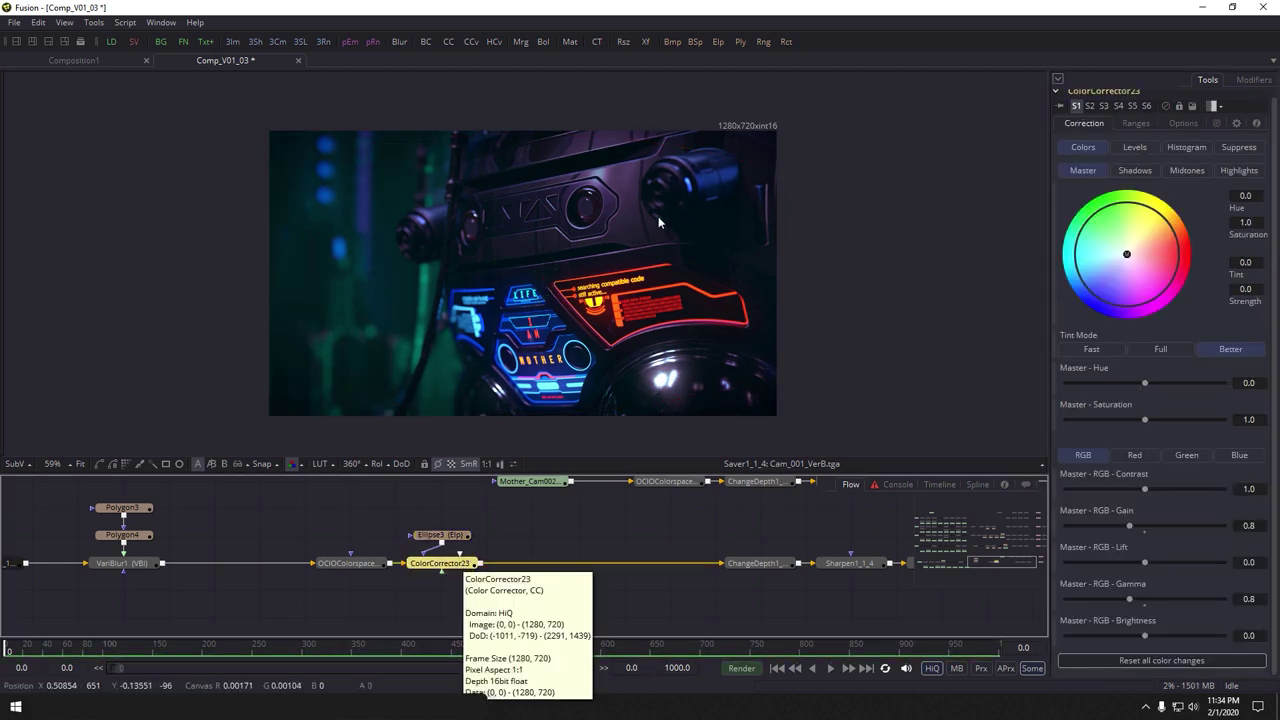
pyautogui.click(463, 564)
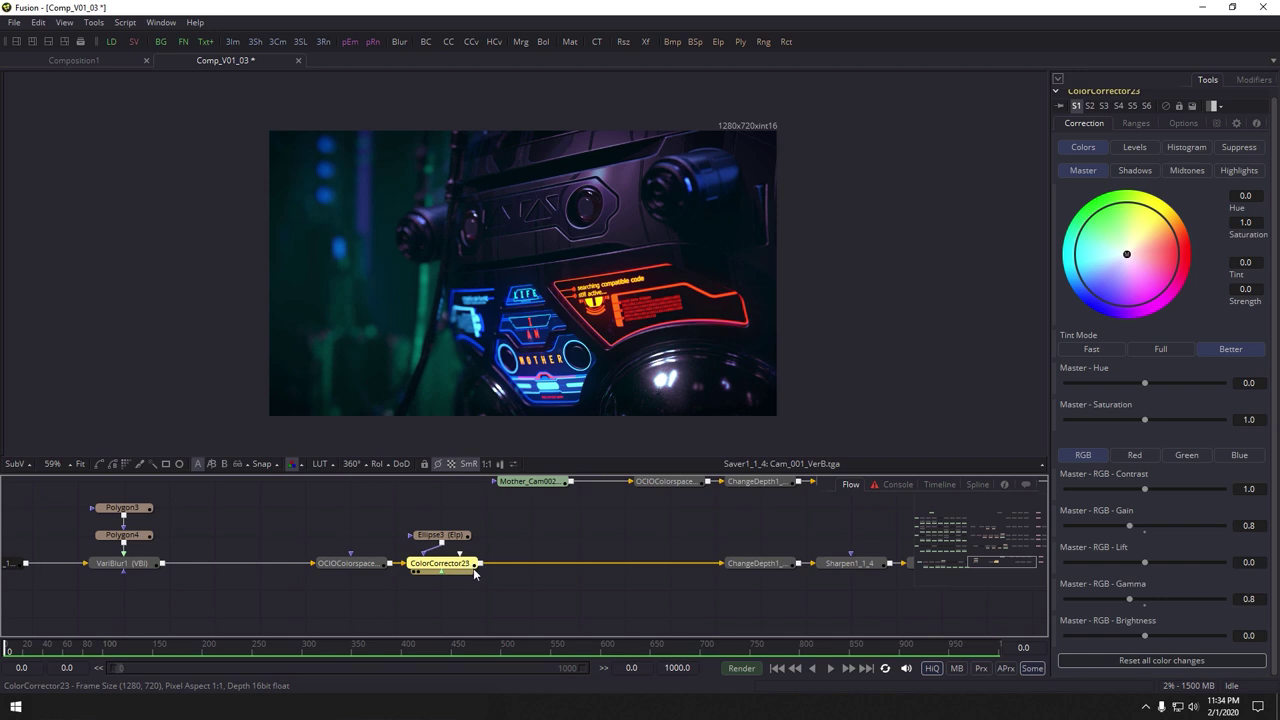
# Add a second Color Corrector after the vignette one and attach a polygon mask to it
pyautogui.moveTo(524, 545); pyautogui.dragTo(484, 540)
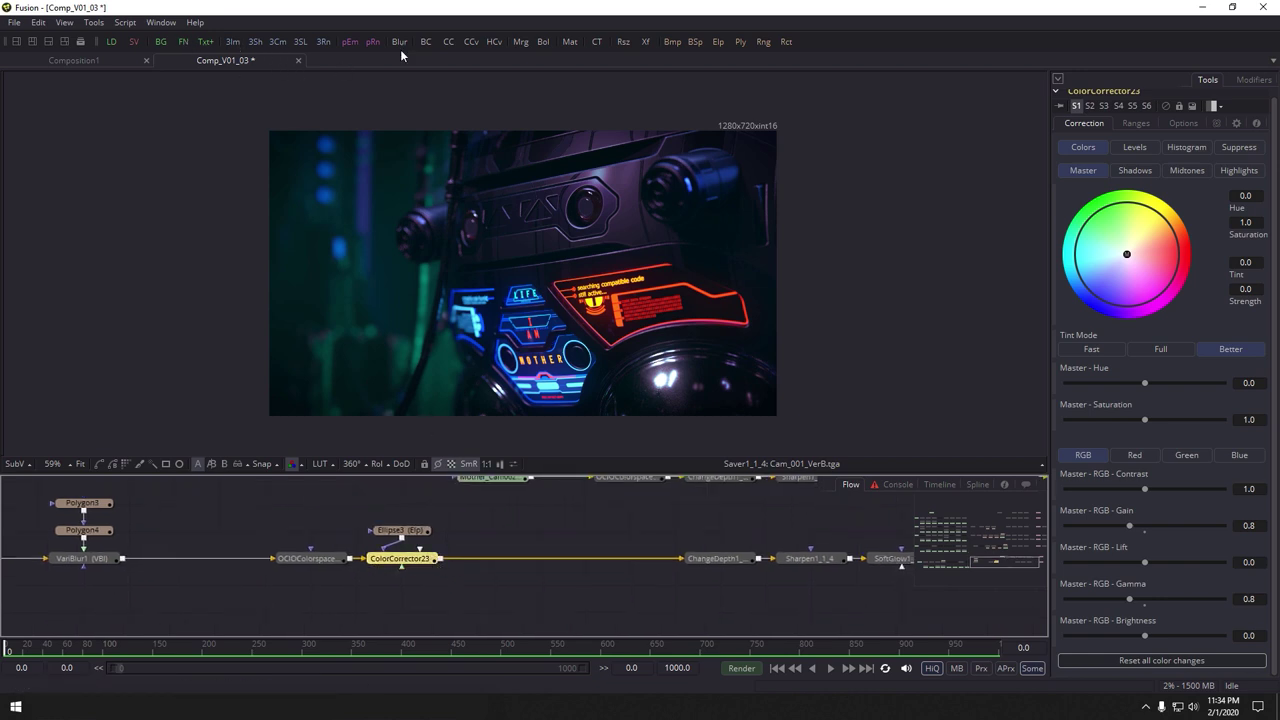
pyautogui.click(447, 42)
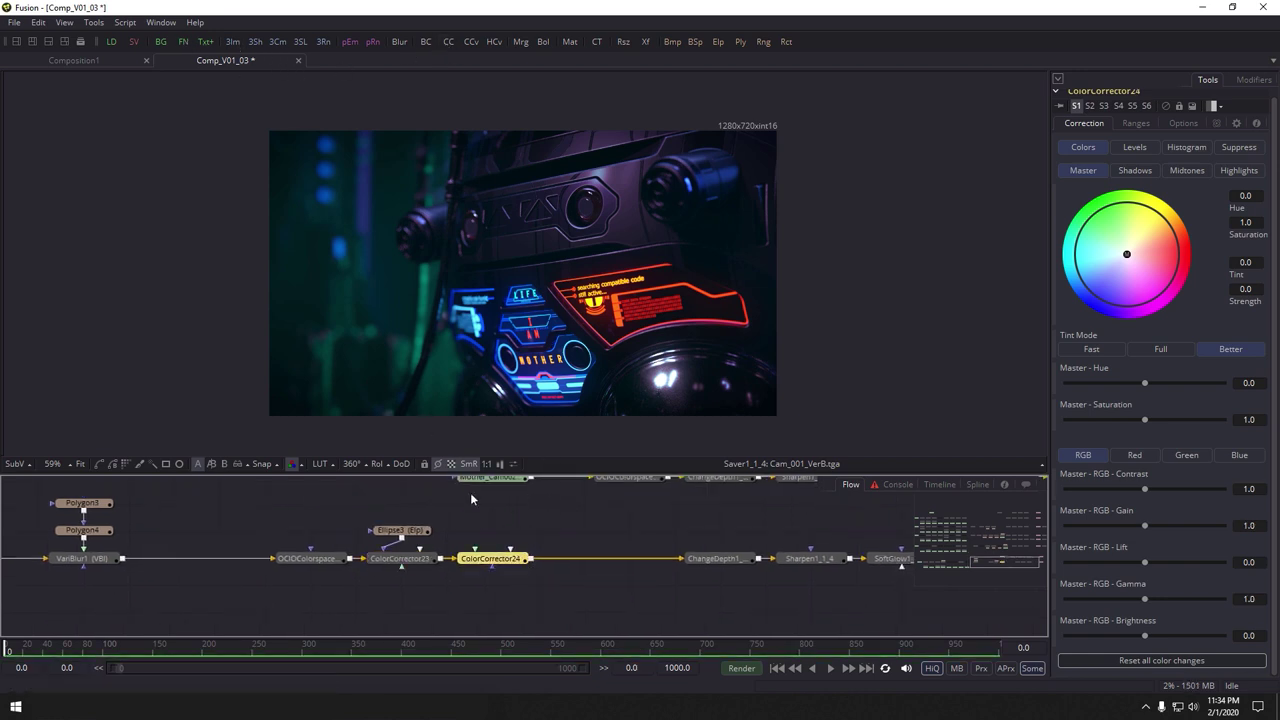
pyautogui.click(100, 465)
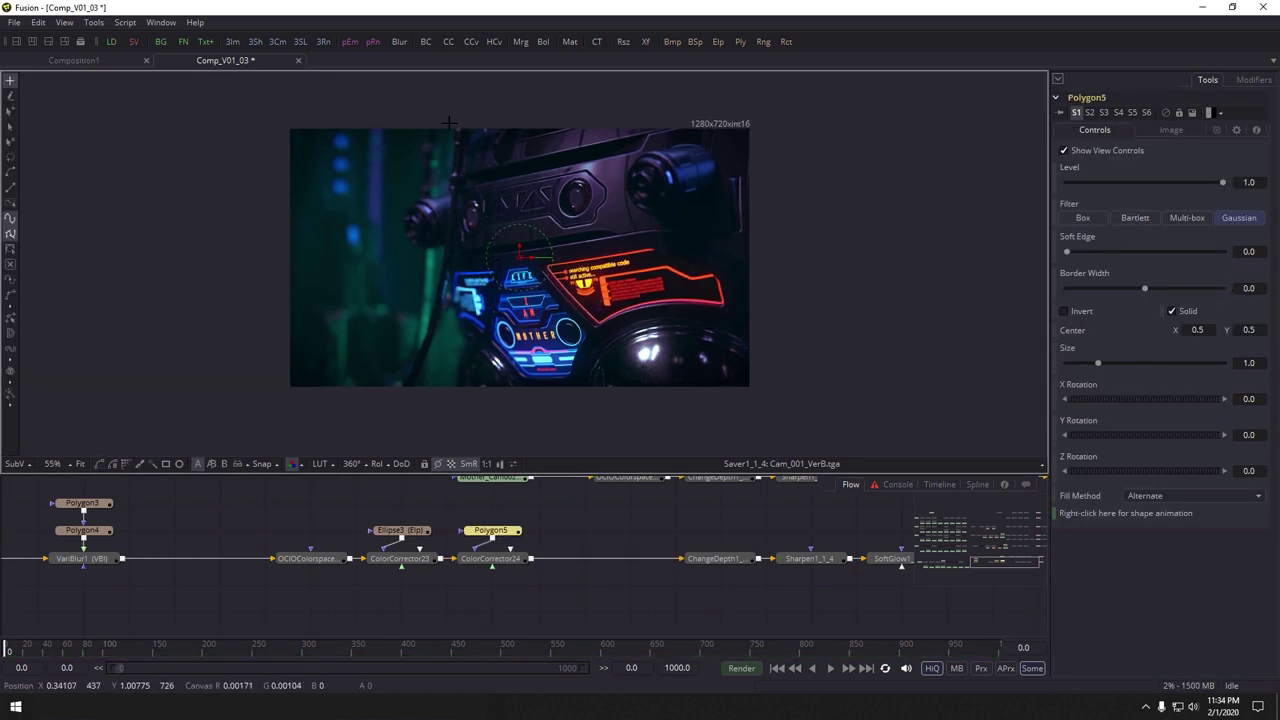
# Draw a closed polygon mask around the helmet's front, from above the frame down past its lower right corner
pyautogui.click(458, 346)
pyautogui.click(452, 316)
pyautogui.click(612, 437)
pyautogui.click(752, 452)
pyautogui.click(786, 410)
pyautogui.click(706, 338)
pyautogui.click(667, 276)
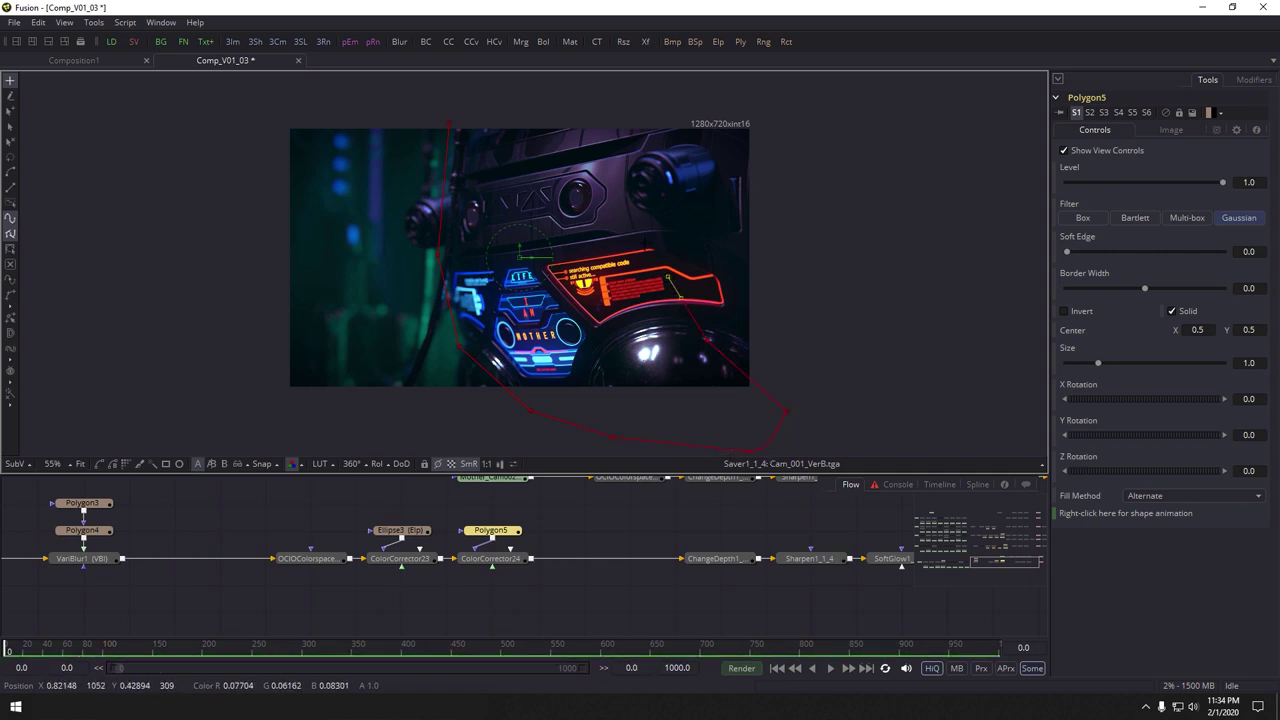
pyautogui.click(557, 101)
pyautogui.click(503, 101)
pyautogui.click(451, 126)
# Preview the helmet polygon mask, set its soft edge to about 0.094, and return the viewer to the graded saver
pyautogui.scroll(2, 540, 542)
pyautogui.press('1')
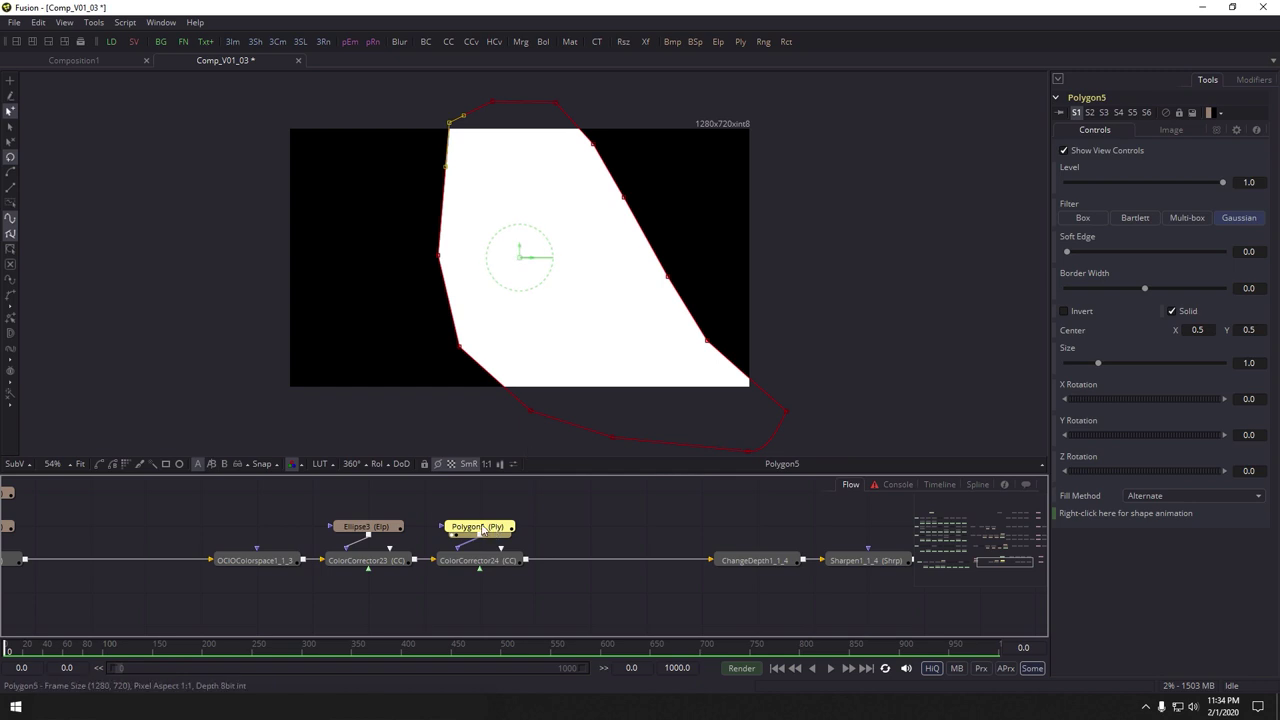
pyautogui.moveTo(1068, 254); pyautogui.dragTo(1140, 252)
pyautogui.moveTo(795, 545); pyautogui.dragTo(322, 549)
pyautogui.moveTo(742, 566); pyautogui.dragTo(650, 285)
pyautogui.moveTo(426, 573); pyautogui.dragTo(871, 553)
pyautogui.scroll(2, 525, 569)
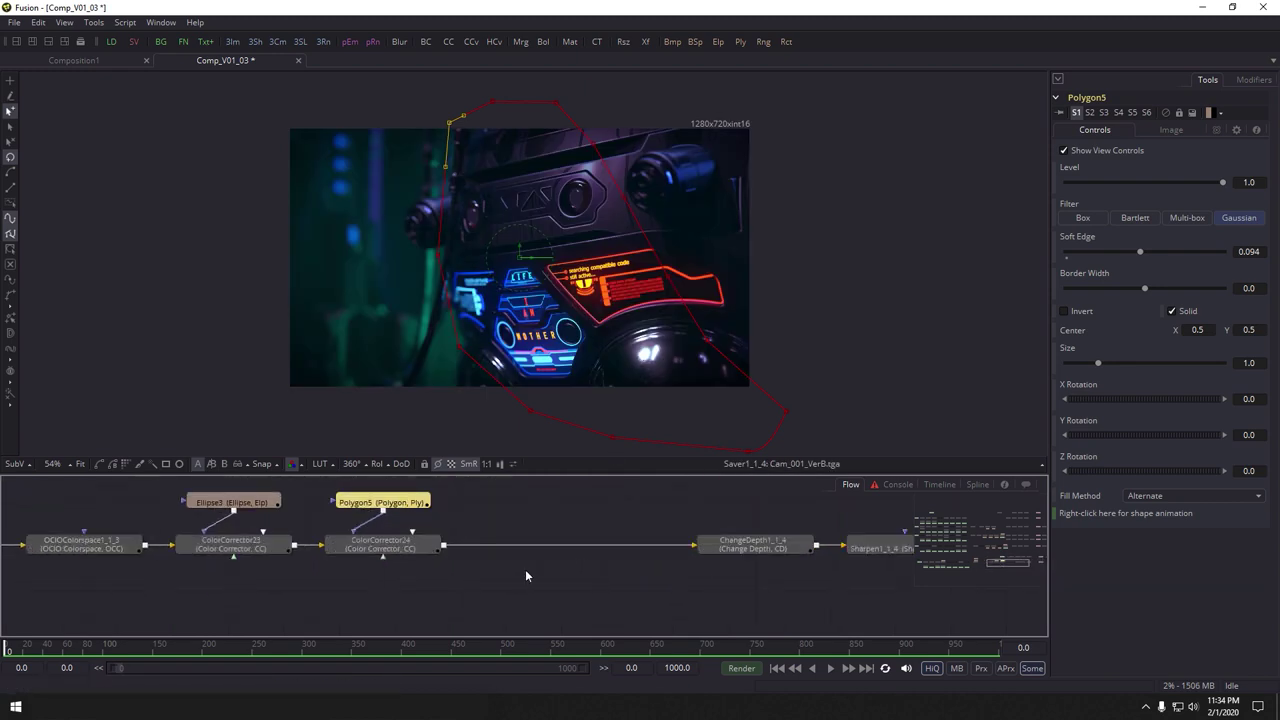
# Set the helmet-masked Color Corrector's master RGB gamma and gain to 1.1
pyautogui.click(405, 548)
pyautogui.scroll(2, 561, 585)
pyautogui.scroll(1, 561, 585)
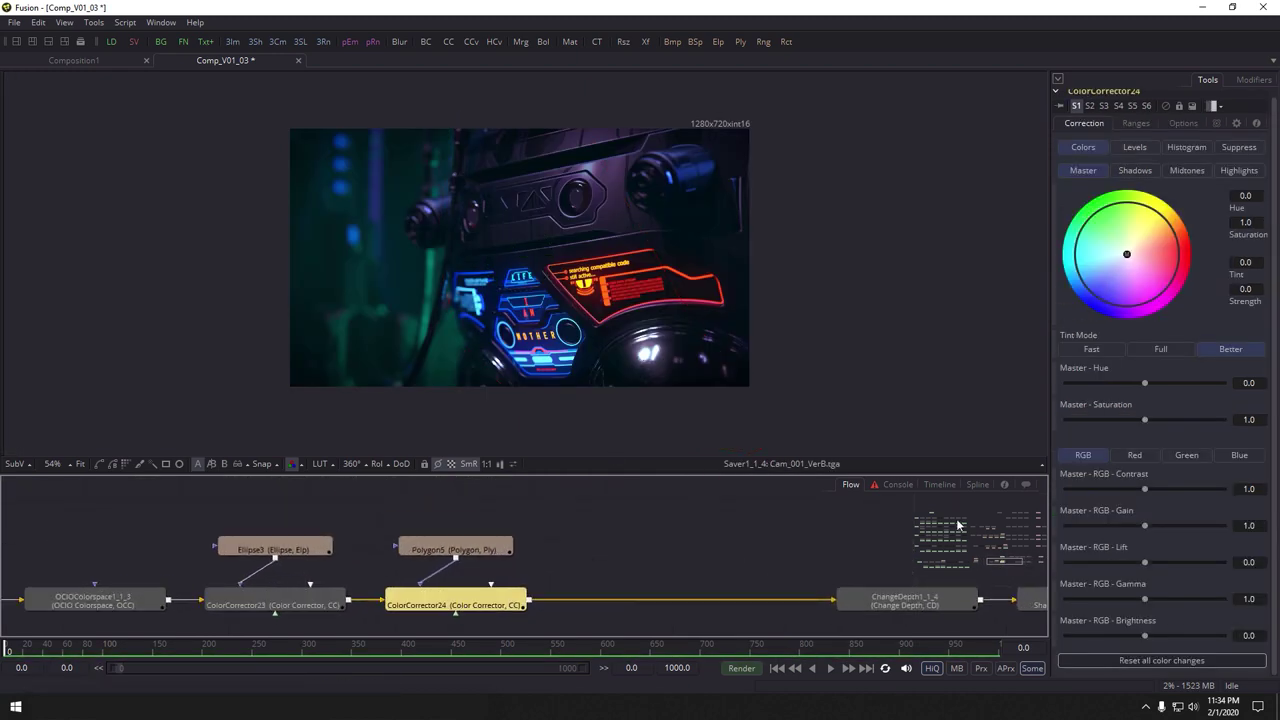
pyautogui.click(1247, 599)
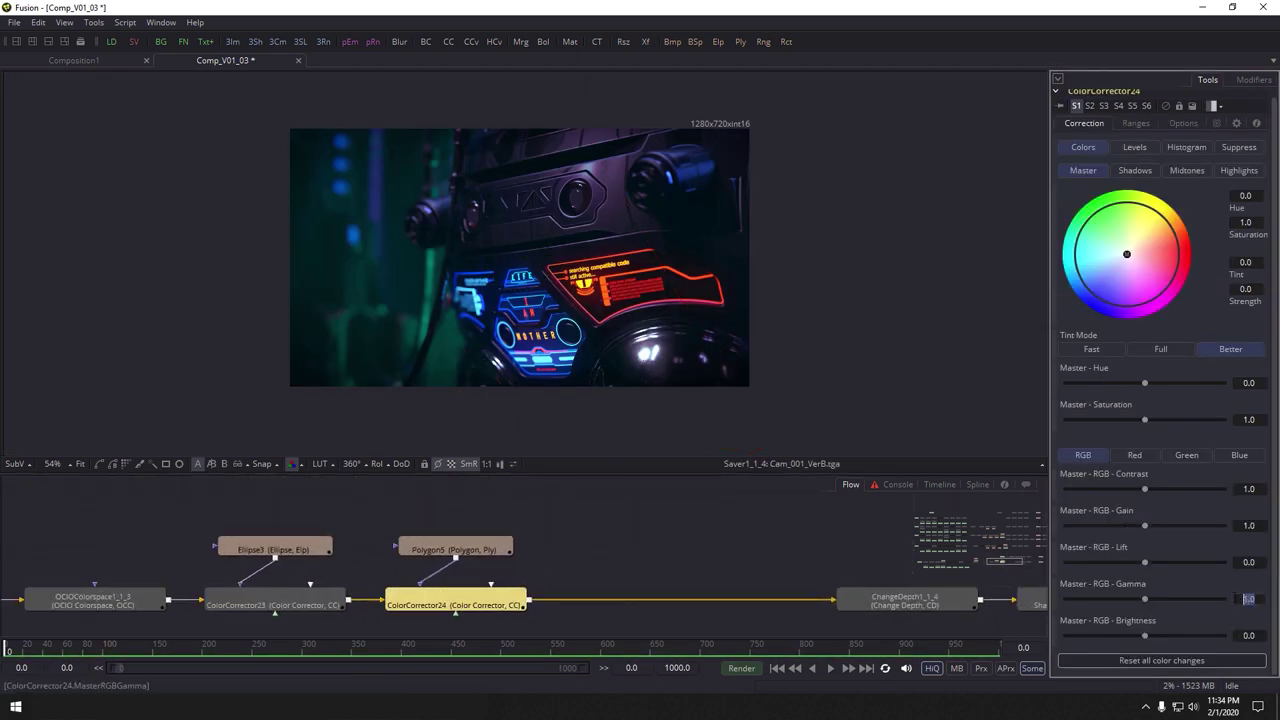
pyautogui.write('1.1')
pyautogui.press('Tab')
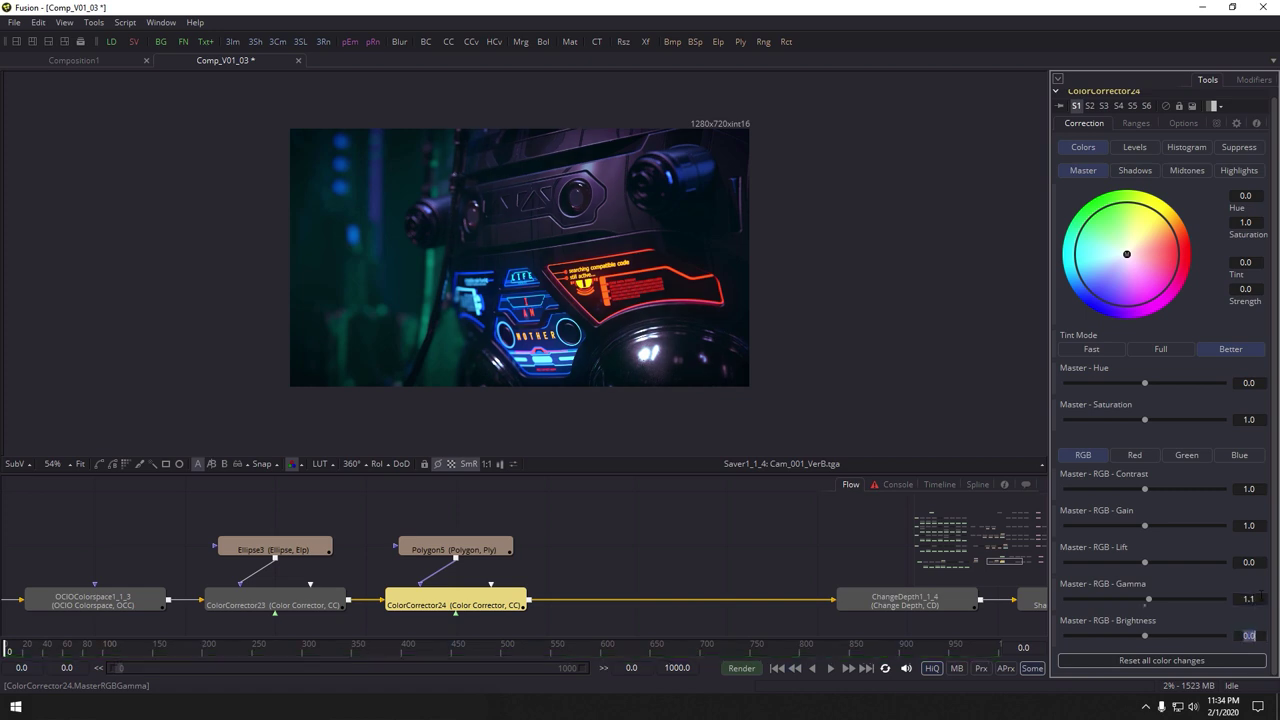
pyautogui.write('1.1')
pyautogui.press('Tab')
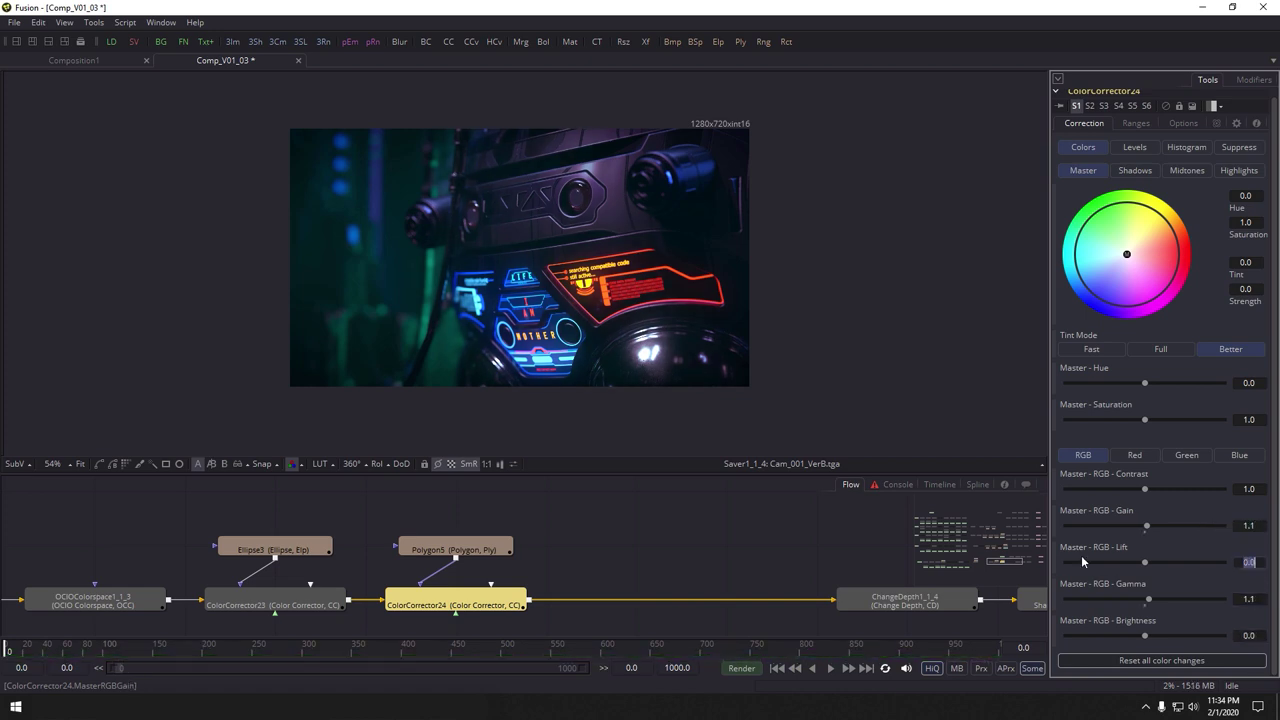
# Compare the image with and without the helmet-masked Color Corrector's brightening
pyautogui.click(490, 602)
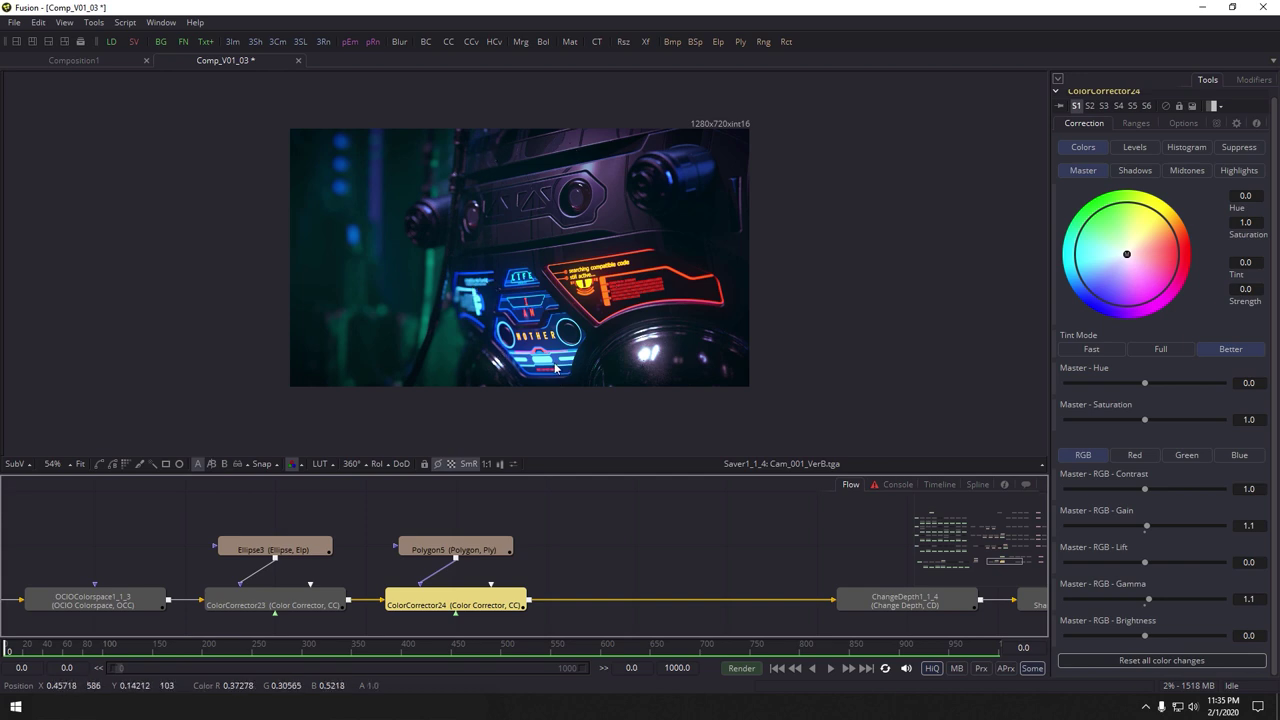
pyautogui.click(549, 586)
pyautogui.click(515, 606)
pyautogui.hotkey('ctrl', 'p')
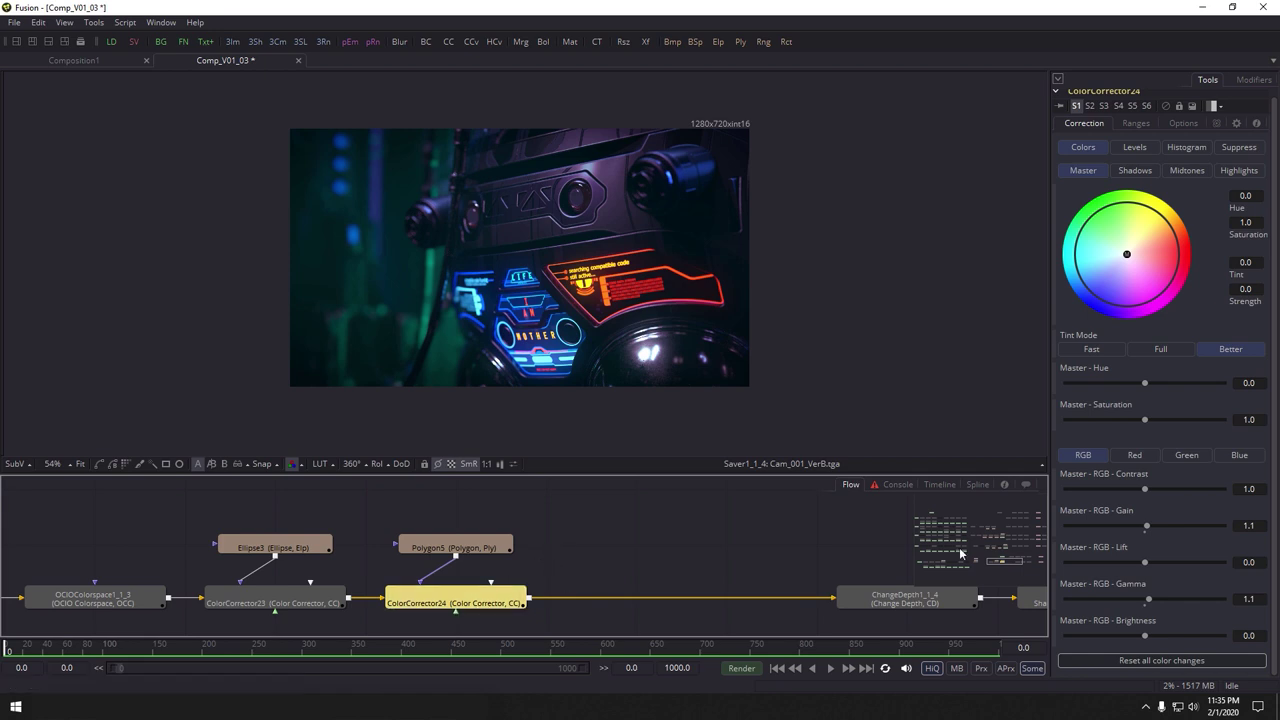
# Raise the helmet-masked Color Corrector's master RGB gain to 1.4
pyautogui.doubleClick(1262, 530)
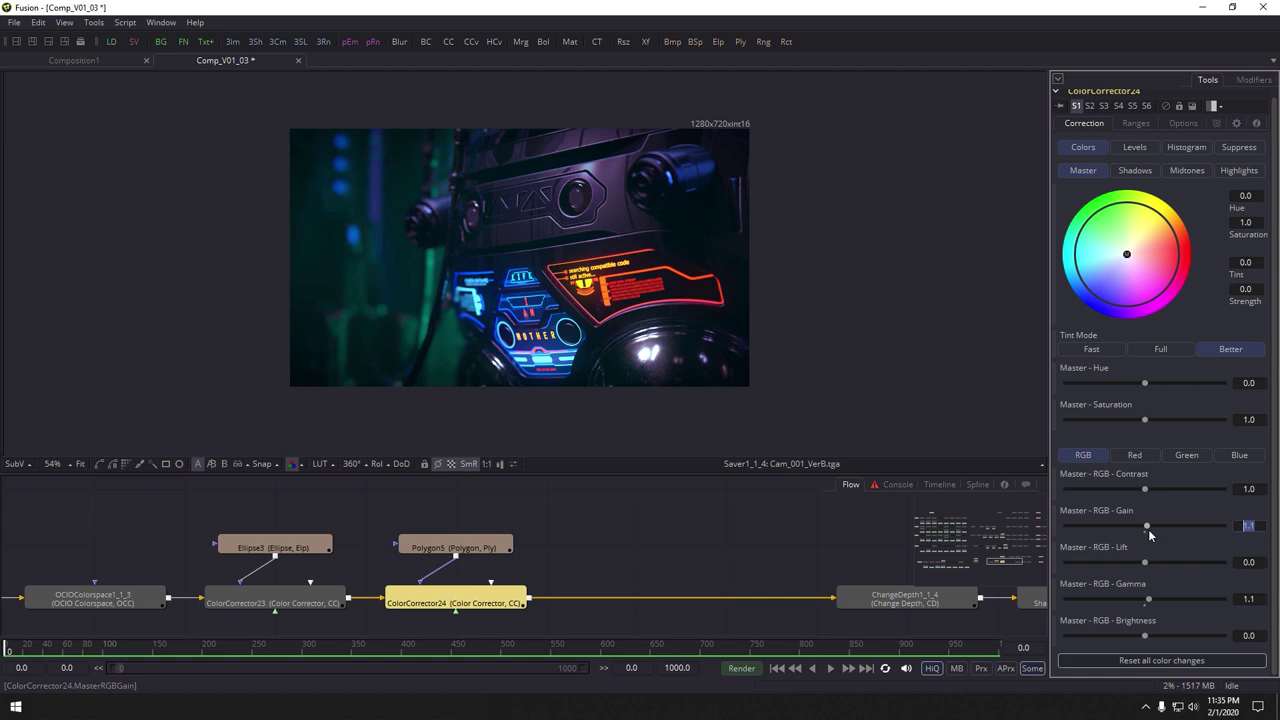
pyautogui.write('1.4')
pyautogui.press('Tab')
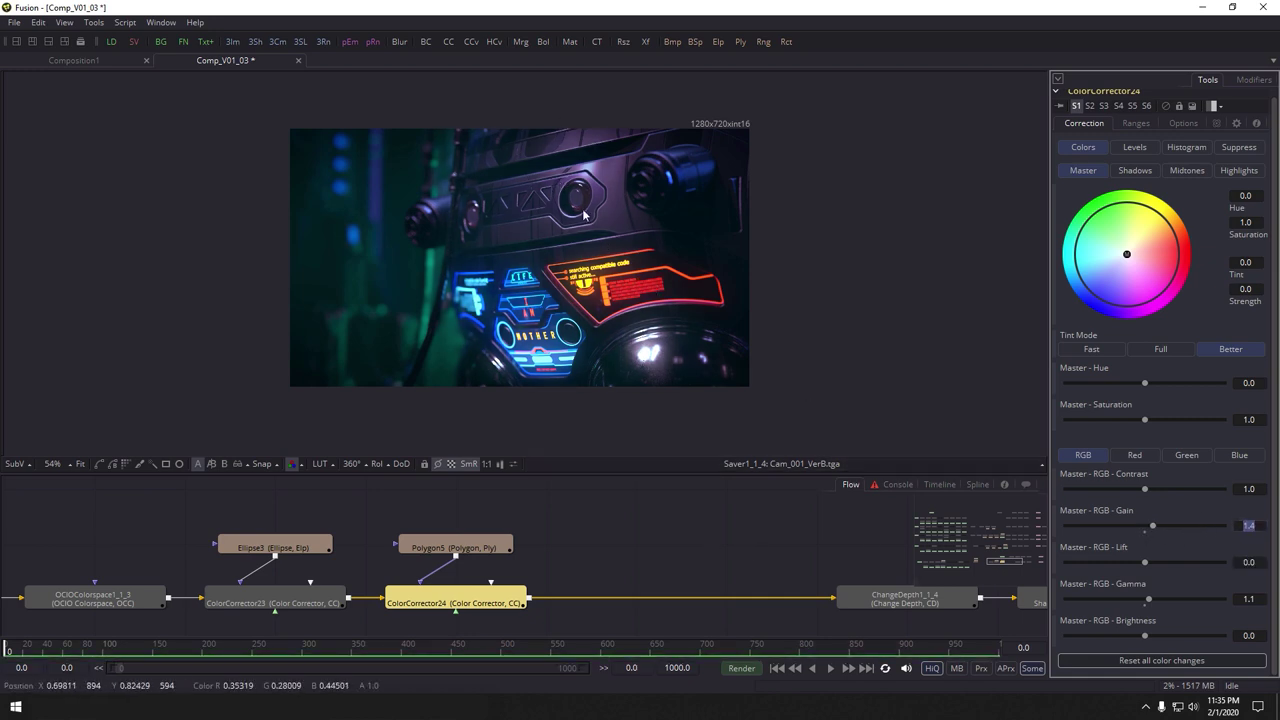
pyautogui.click(495, 578)
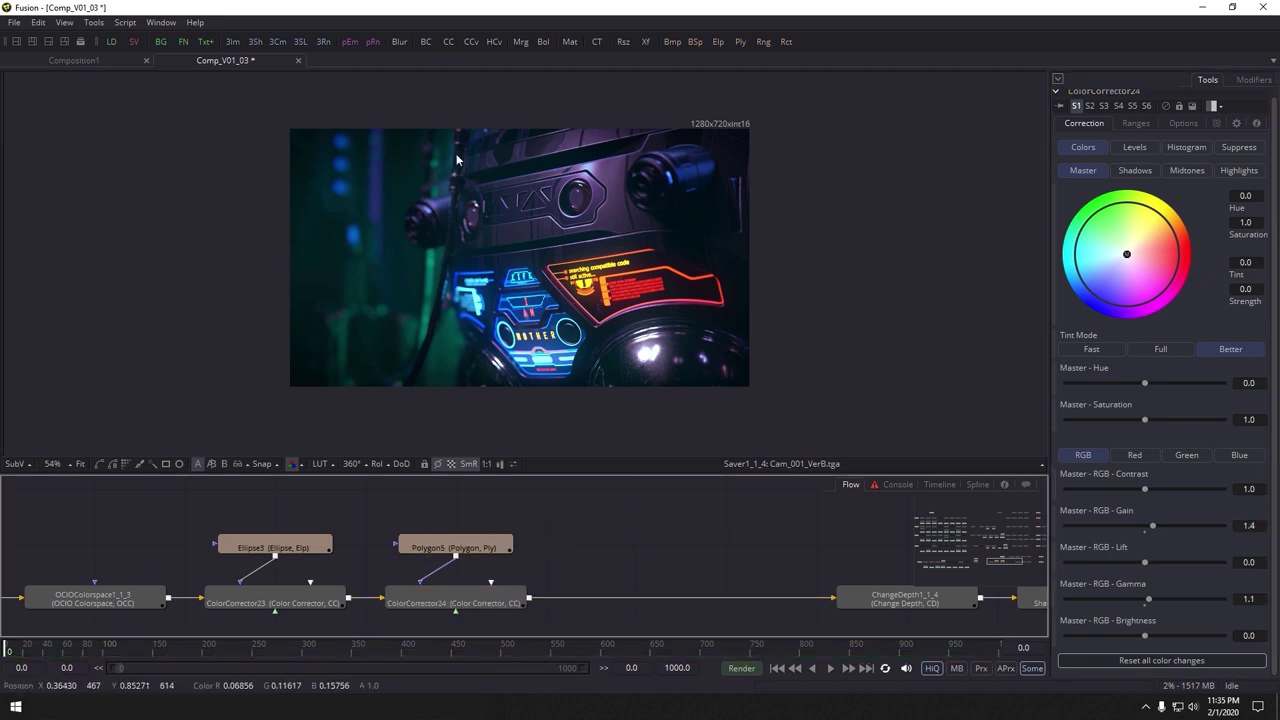
# Soften the helmet polygon mask further by setting its soft edge to about 0.17
pyautogui.click(490, 547)
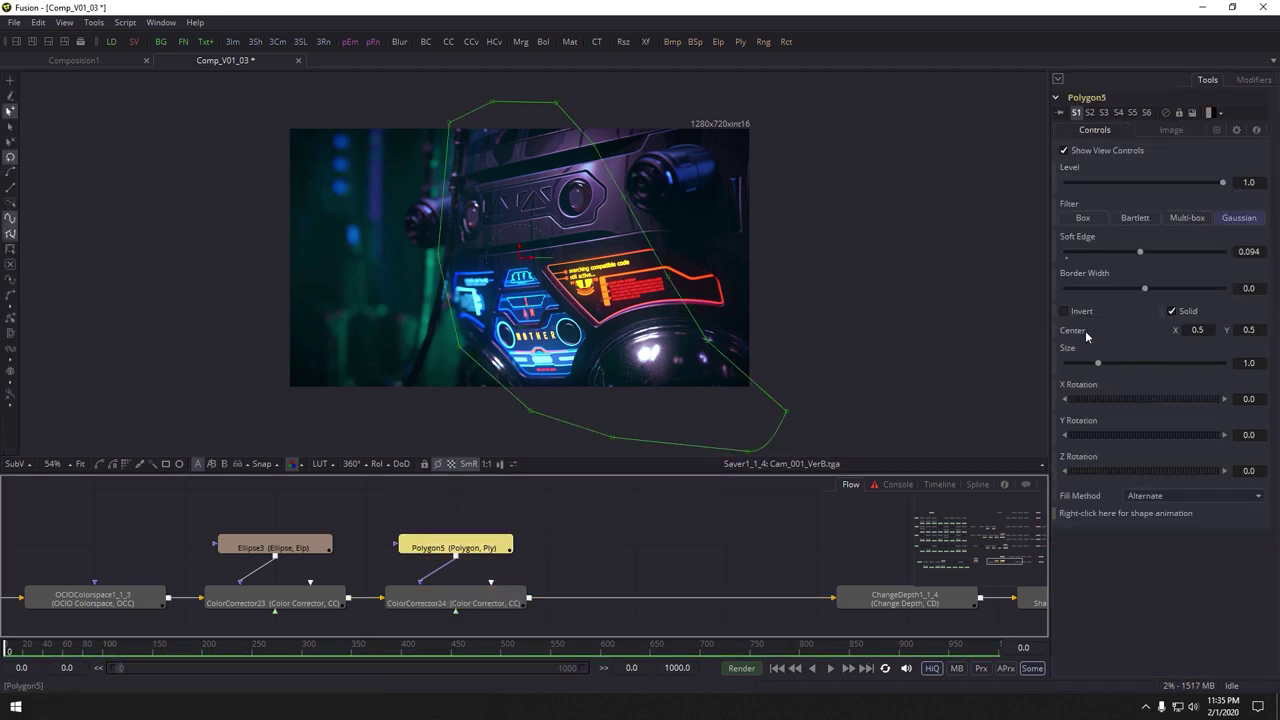
pyautogui.moveTo(1136, 247); pyautogui.dragTo(1201, 251)
pyautogui.click(614, 559)
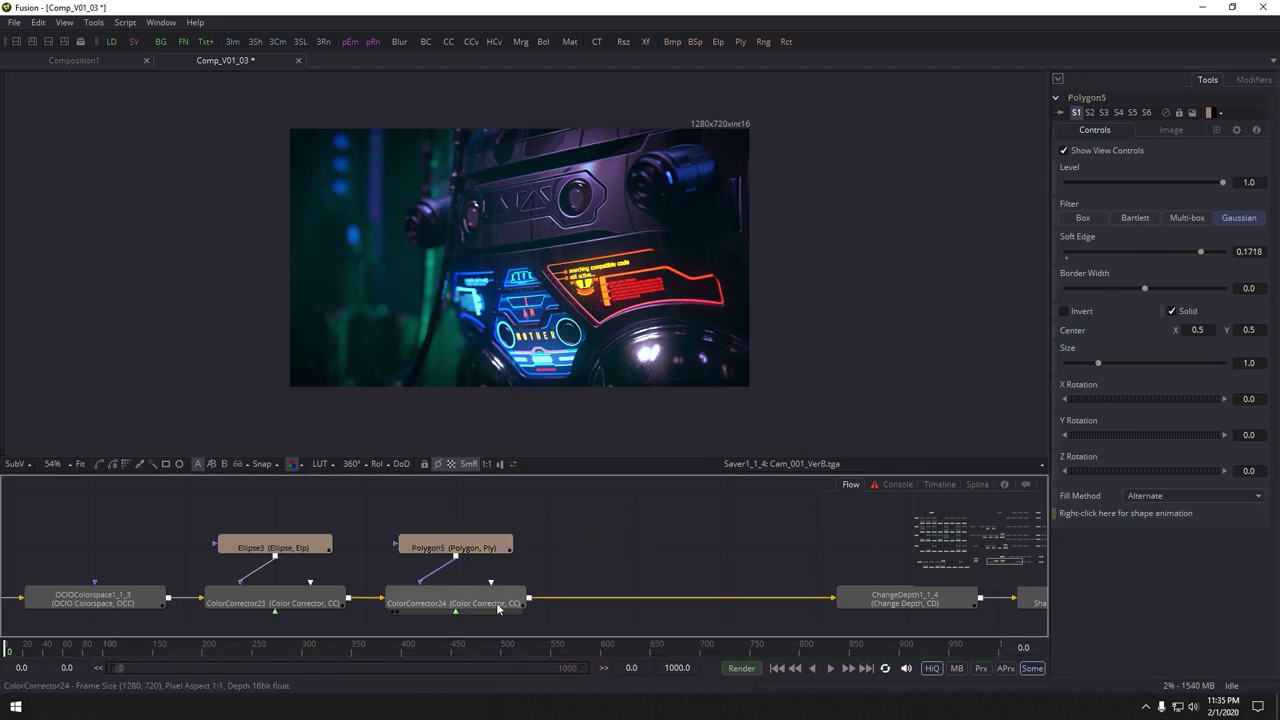
# Toggle the Color Corrector off and on to check its effect with the softer helmet mask
pyautogui.click(497, 610)
pyautogui.hotkey('ctrl', 'p')
pyautogui.hotkey('ctrl', 'p')
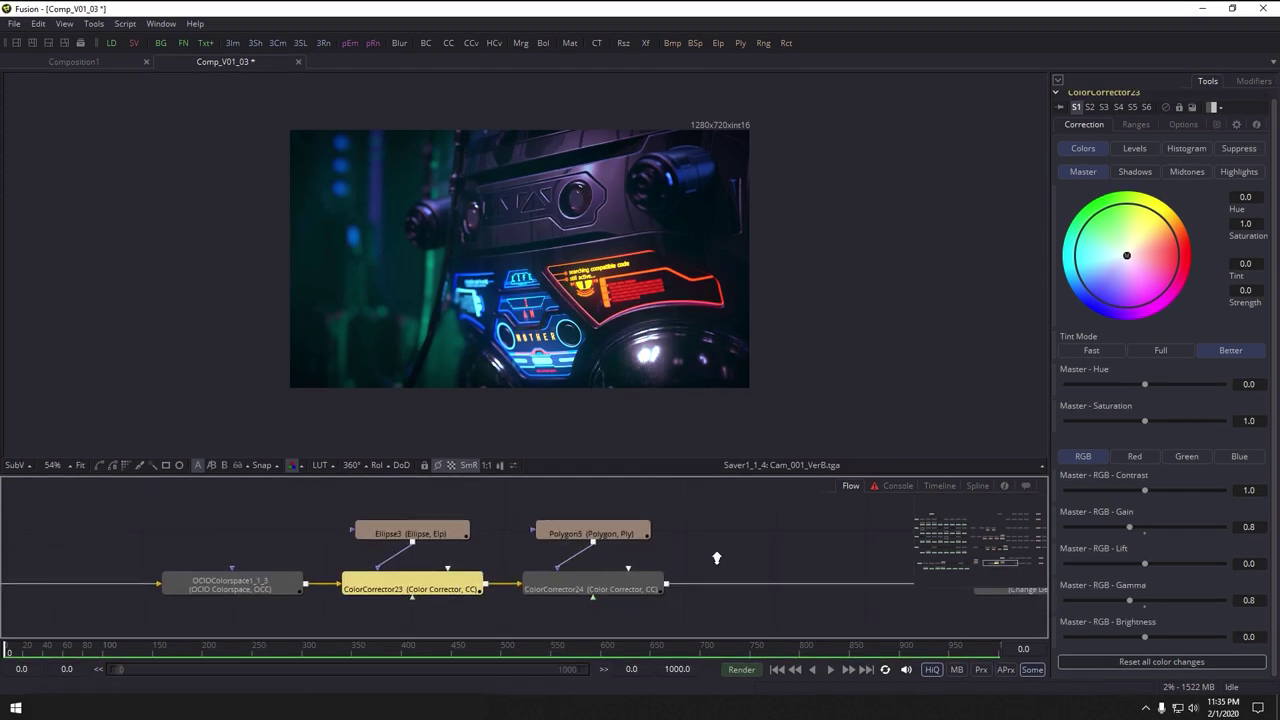
# Add a third Color Corrector after the helmet one and draw its polygon mask around the background beside the helmet
pyautogui.moveTo(716, 558); pyautogui.dragTo(586, 540)
pyautogui.click(527, 577)
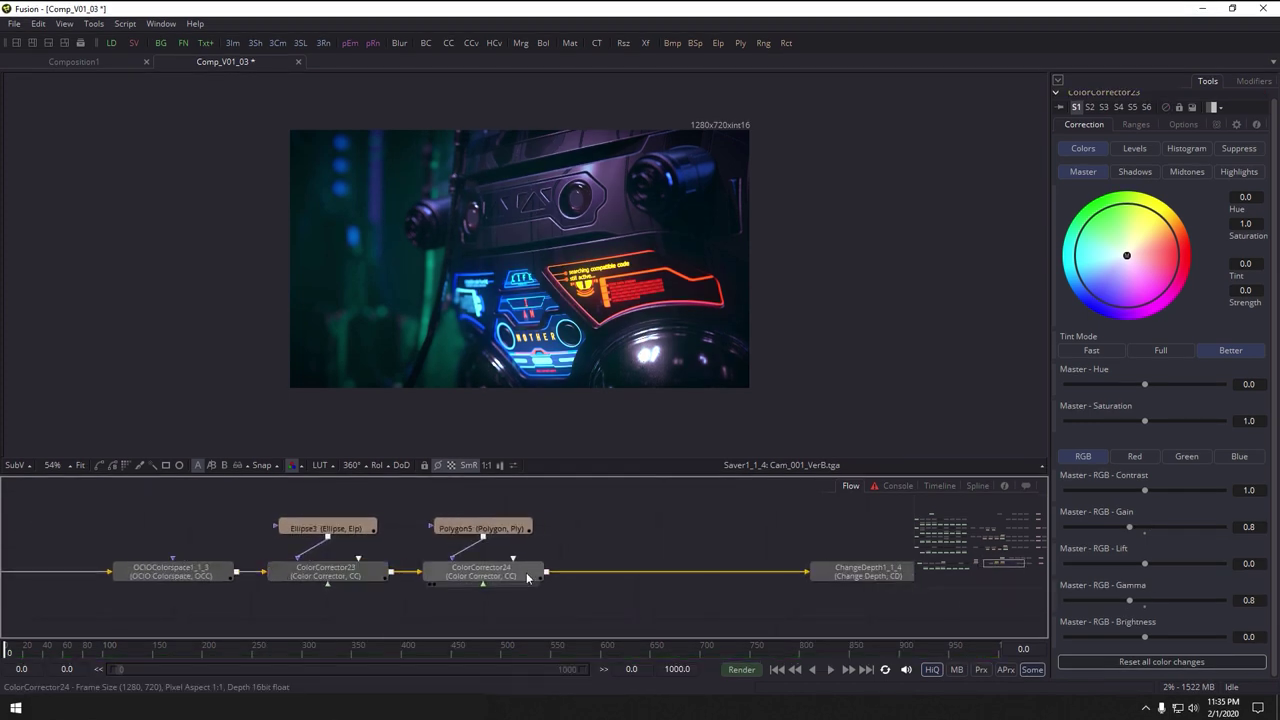
pyautogui.click(448, 43)
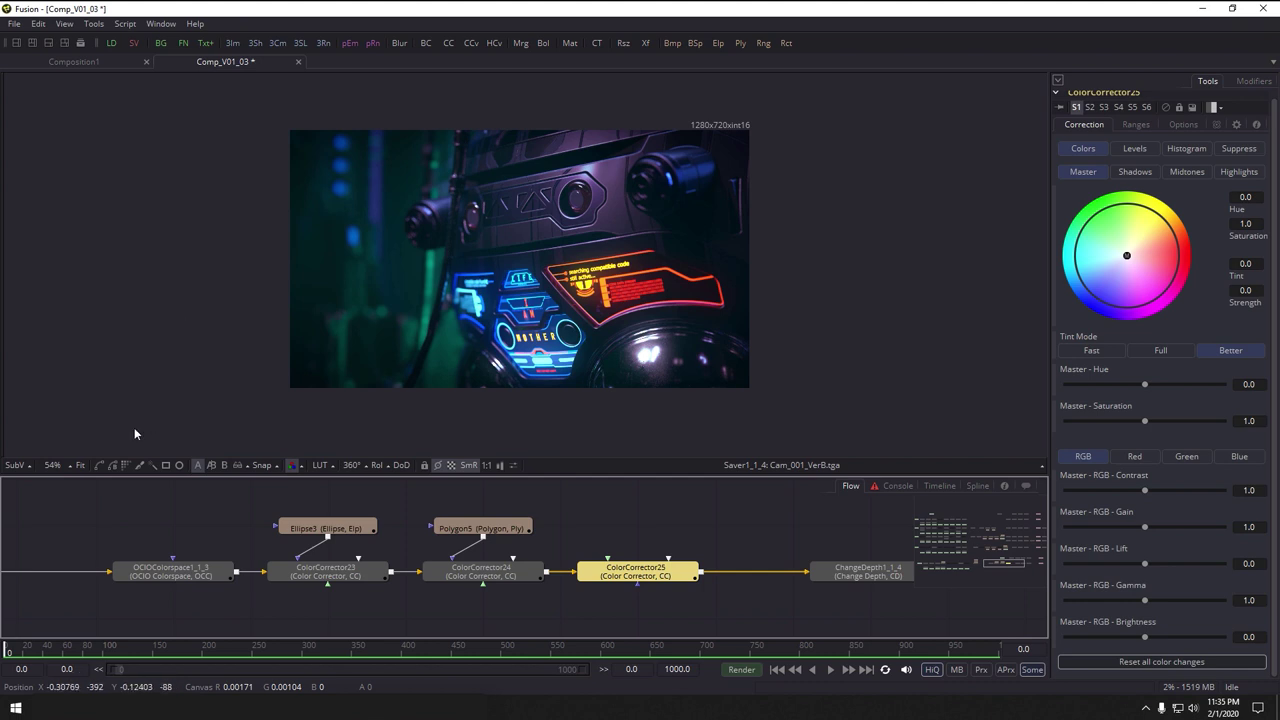
pyautogui.click(100, 464)
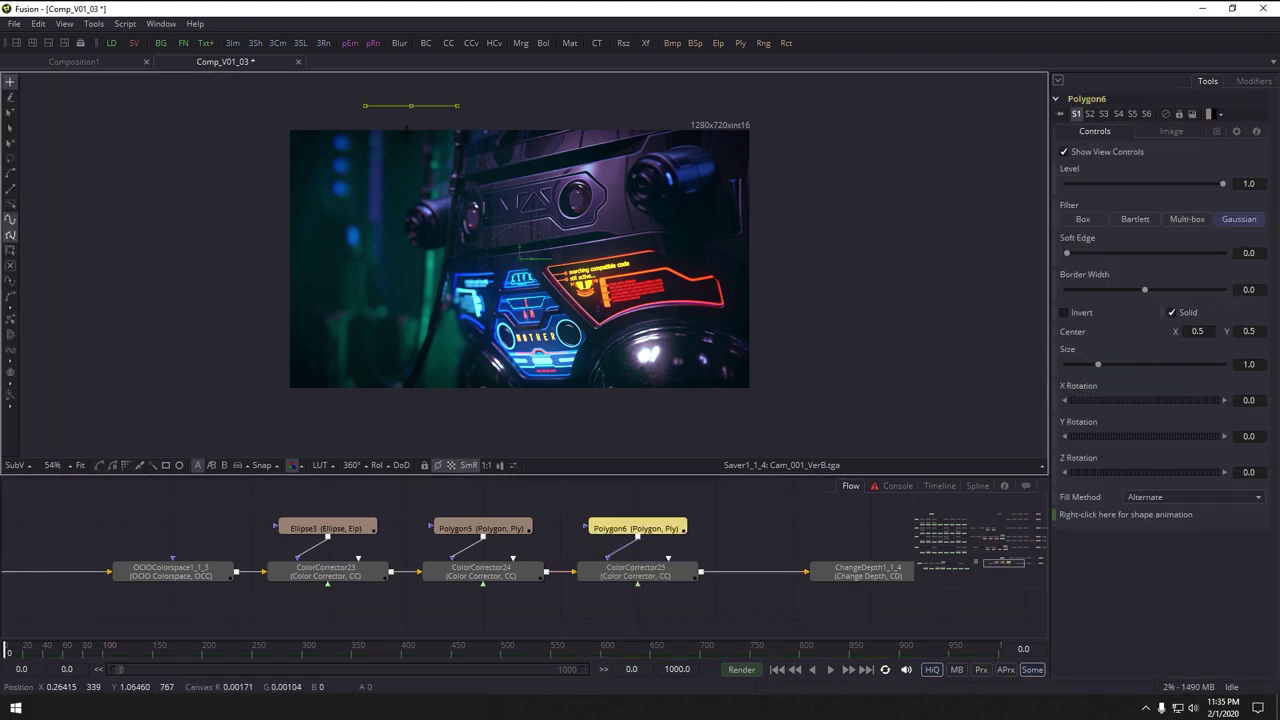
pyautogui.moveTo(410, 106)
pyautogui.mouseDown()
pyautogui.moveTo(425, 318)
pyautogui.moveTo(513, 430)
pyautogui.moveTo(591, 403)
pyautogui.moveTo(603, 417)
pyautogui.moveTo(210, 409)
pyautogui.moveTo(225, 180)
pyautogui.moveTo(277, 94)
pyautogui.moveTo(481, 107)
pyautogui.mouseUp()
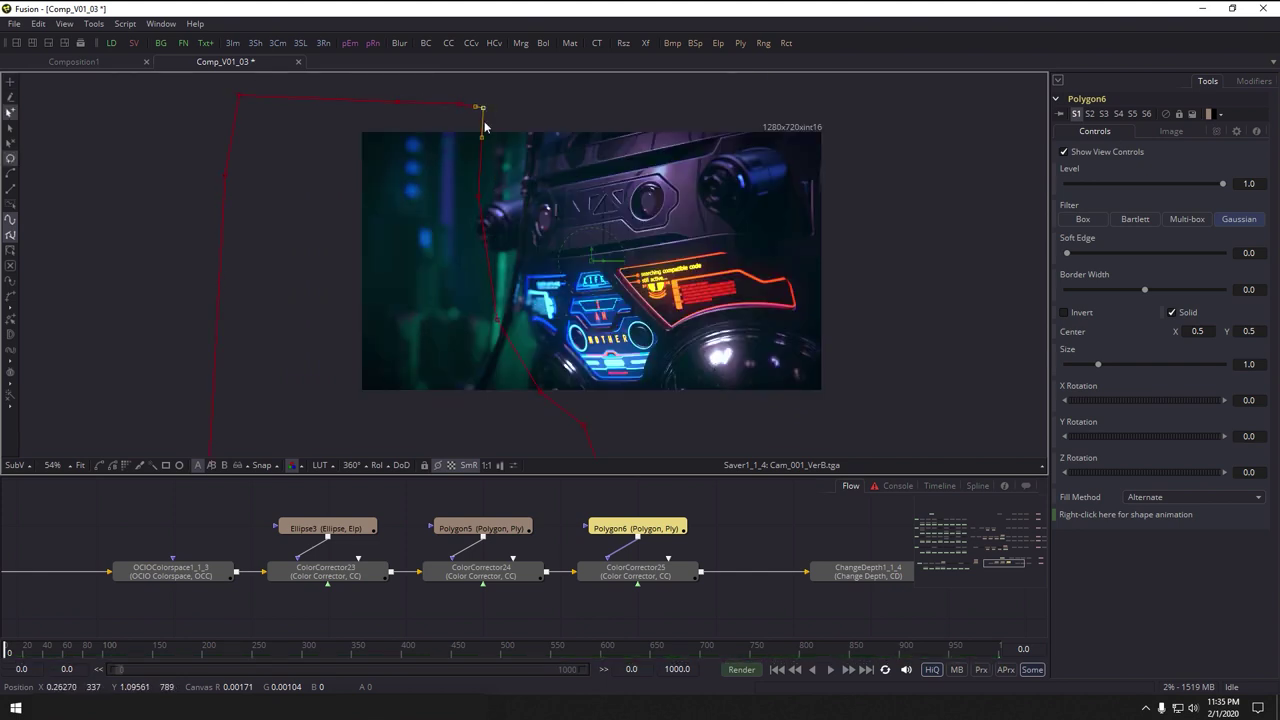
# Preview the background polygon mask, set its soft edge to about 0.044, and return the viewer to the graded saver
pyautogui.moveTo(670, 521); pyautogui.dragTo(657, 360)
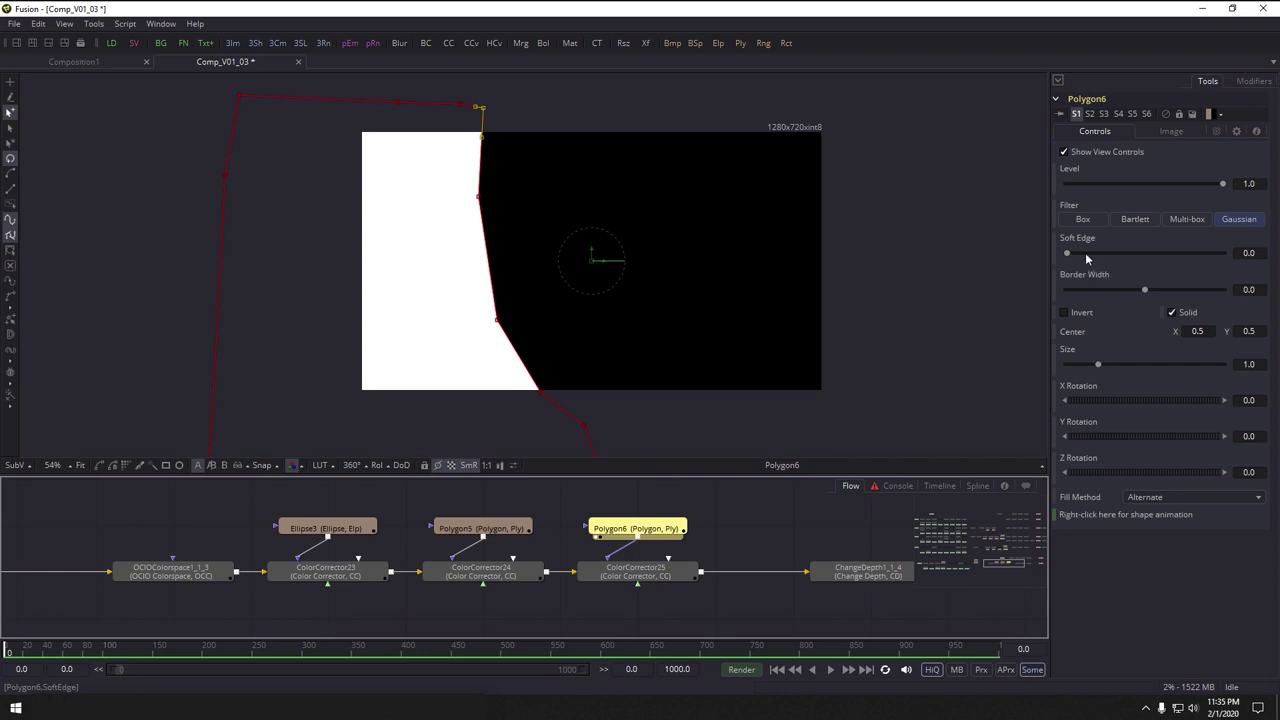
pyautogui.moveTo(1068, 251); pyautogui.dragTo(1100, 253)
pyautogui.moveTo(901, 541); pyautogui.dragTo(526, 551)
pyautogui.scroll(-5, 526, 551)
pyautogui.scroll(1, 527, 551)
pyautogui.moveTo(852, 577); pyautogui.dragTo(640, 400)
pyautogui.scroll(6, 400, 535)
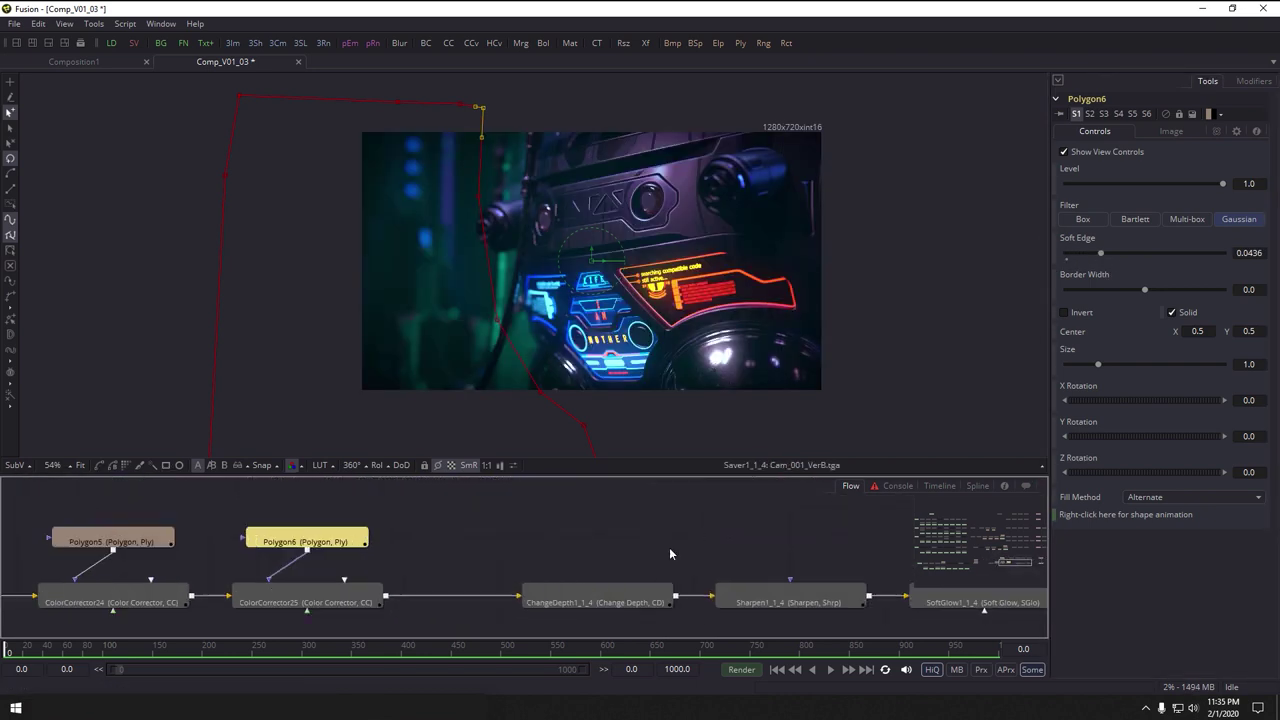
# Tint the background-masked Color Corrector toward cyan-blue, with a master tint of about -0.42 and strength of about 0.61
pyautogui.click(474, 573)
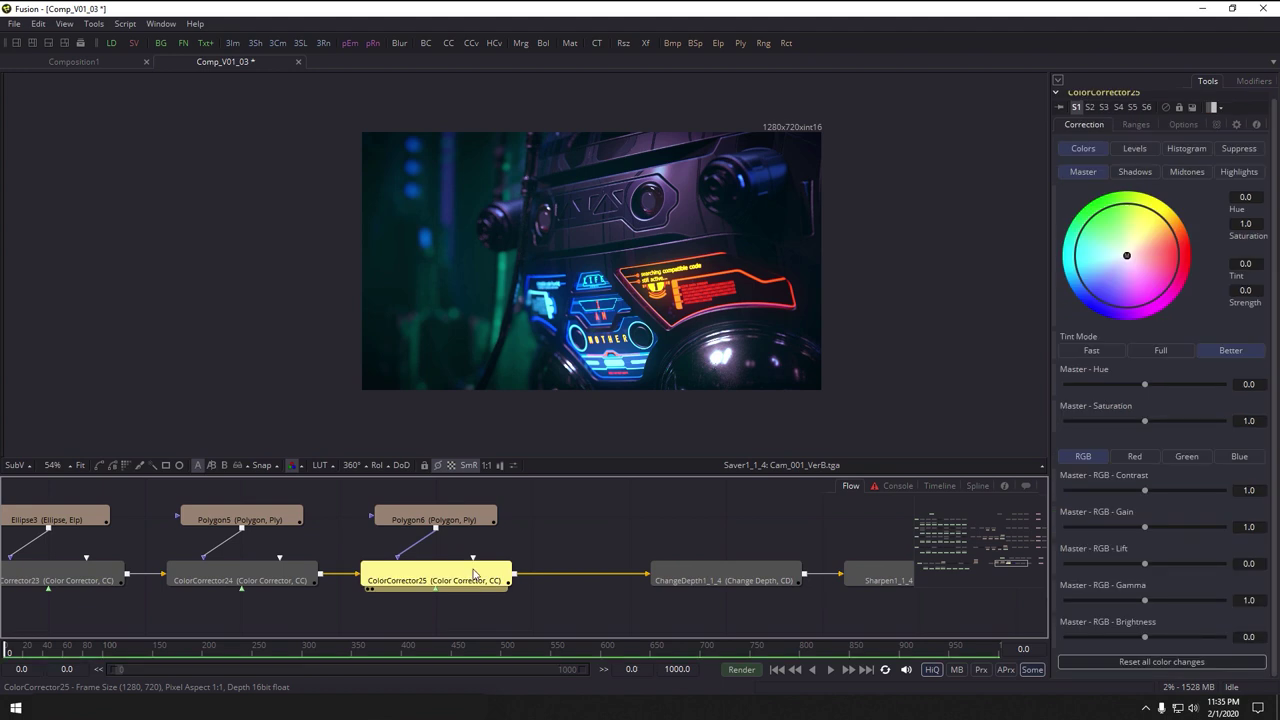
pyautogui.moveTo(1126, 257); pyautogui.dragTo(1099, 261)
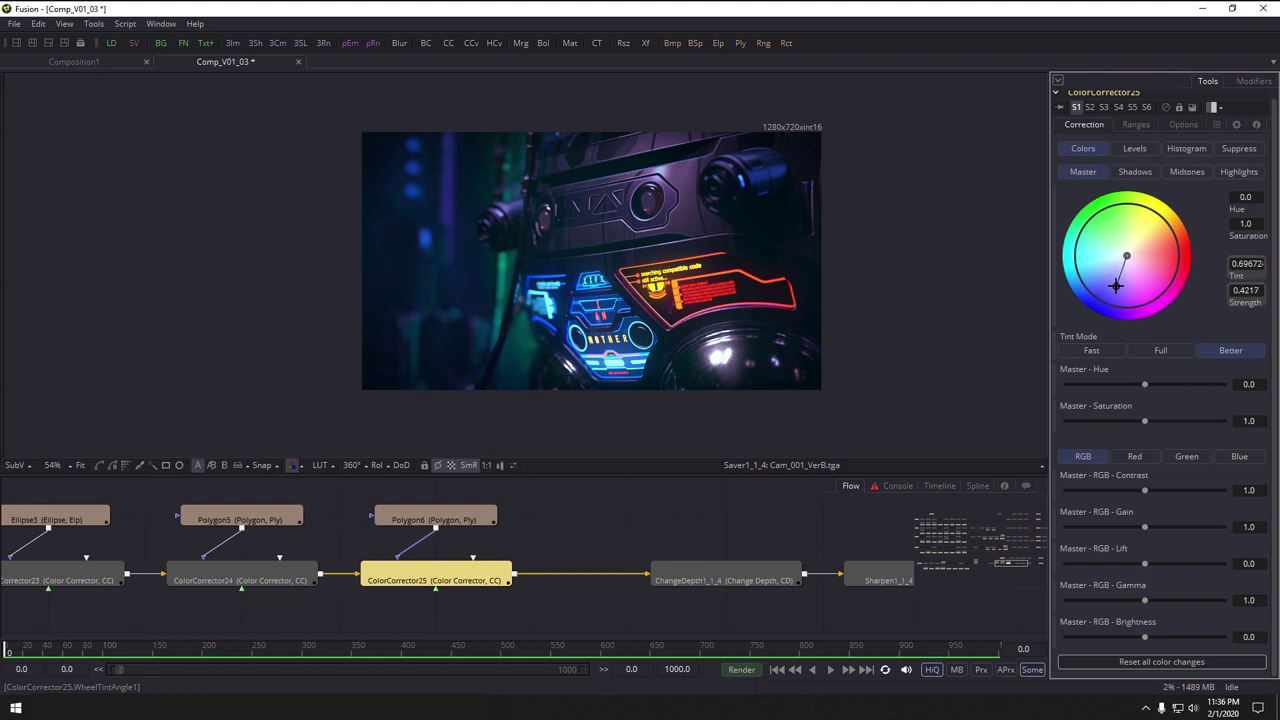
pyautogui.moveTo(1109, 280)
pyautogui.mouseDown()
pyautogui.moveTo(1136, 252)
pyautogui.moveTo(1152, 283)
pyautogui.moveTo(1102, 265)
pyautogui.mouseUp()
pyautogui.moveTo(1093, 266); pyautogui.dragTo(1092, 273)
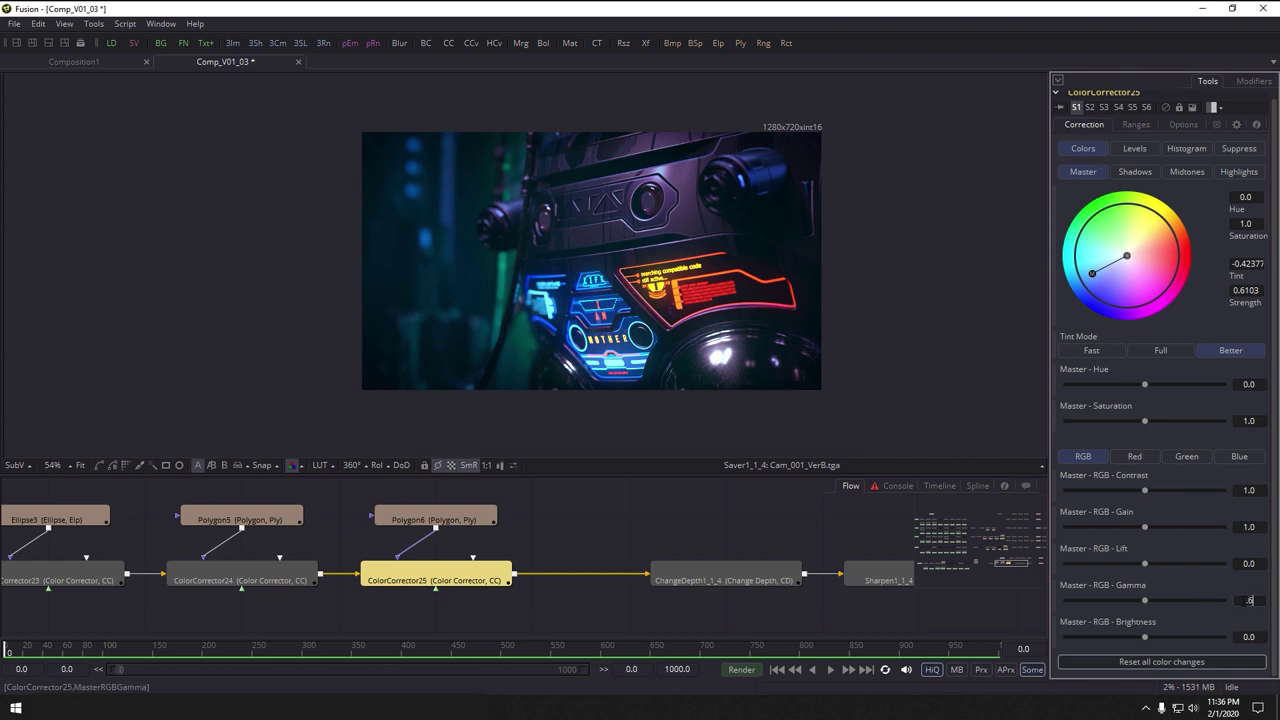
# Try a master RGB gamma of 0.6, restore it to 1, and try a gain of 0.8
pyautogui.write('.6')
pyautogui.press('Tab')
pyautogui.click(1245, 599)
pyautogui.write('1')
pyautogui.press('Tab')
pyautogui.click(1246, 527)
pyautogui.click(1249, 527)
pyautogui.write('.8')
pyautogui.press('Tab')
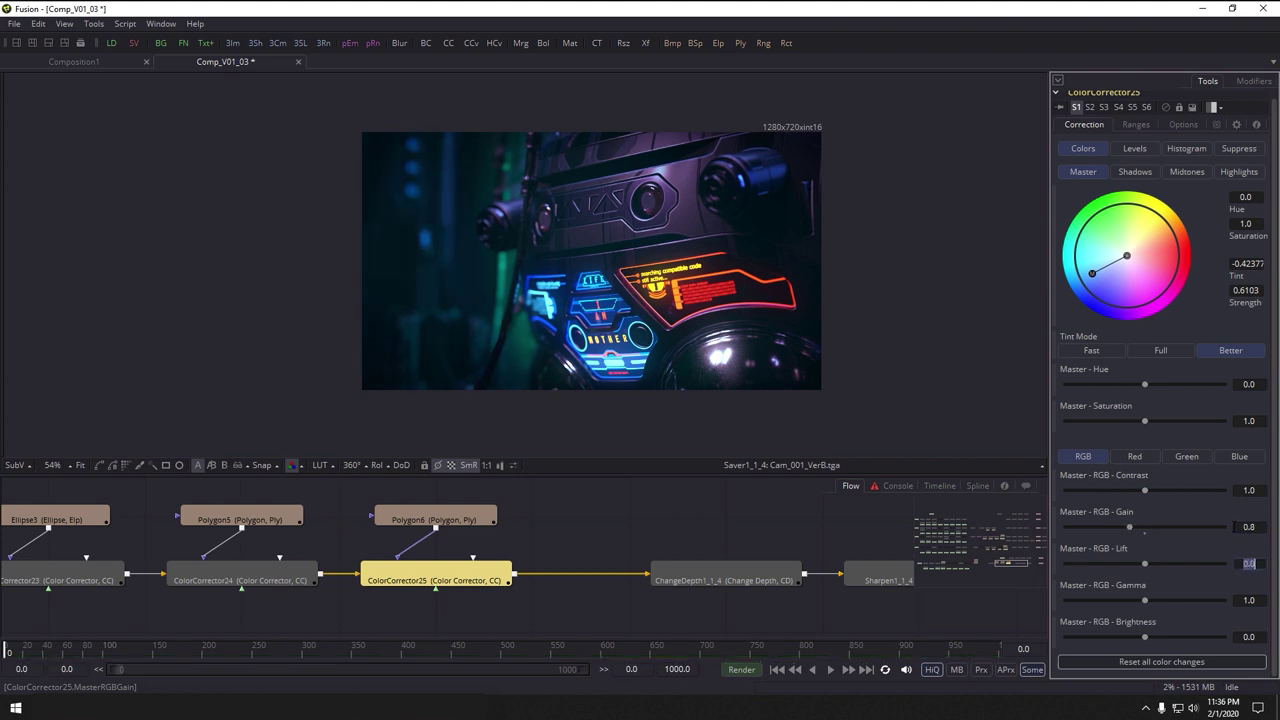
# Set both the master RGB gain and gamma of the background Color Corrector to 1.2
pyautogui.moveTo(1256, 527); pyautogui.dragTo(1226, 529)
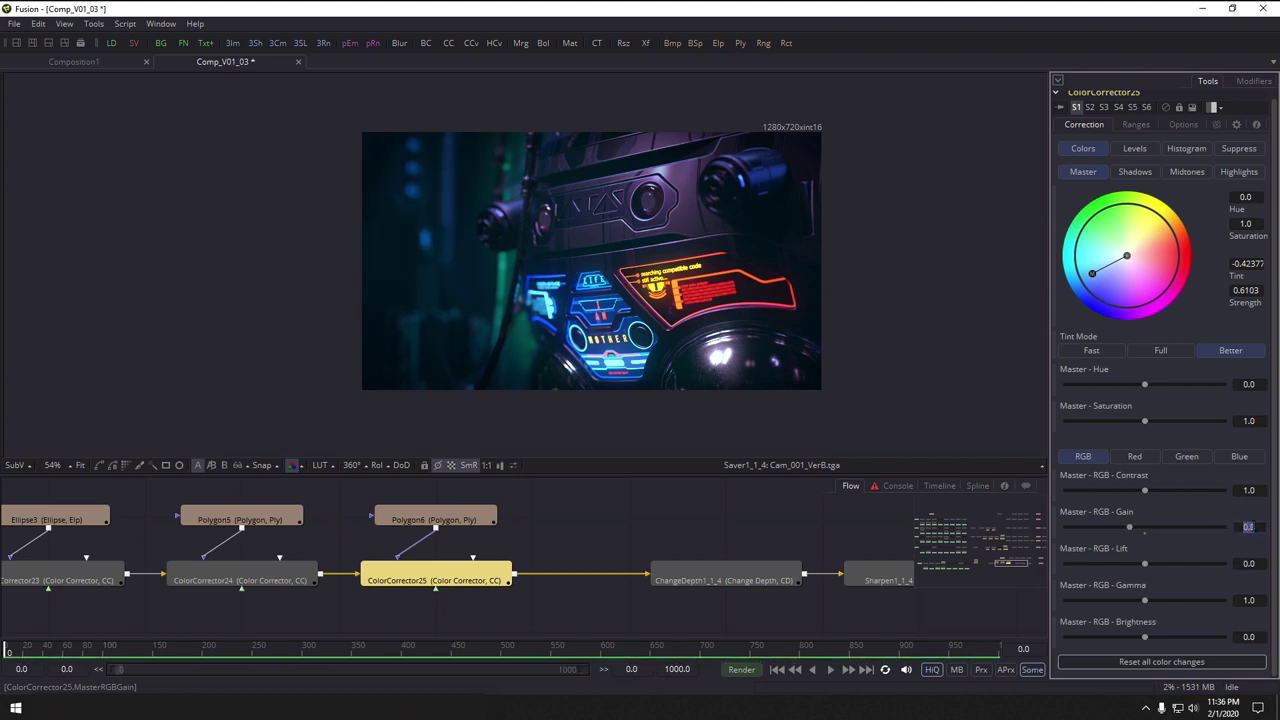
pyautogui.write('1.2')
pyautogui.press('Tab')
pyautogui.click(1248, 600)
pyautogui.write('1.2')
pyautogui.press('Tab')
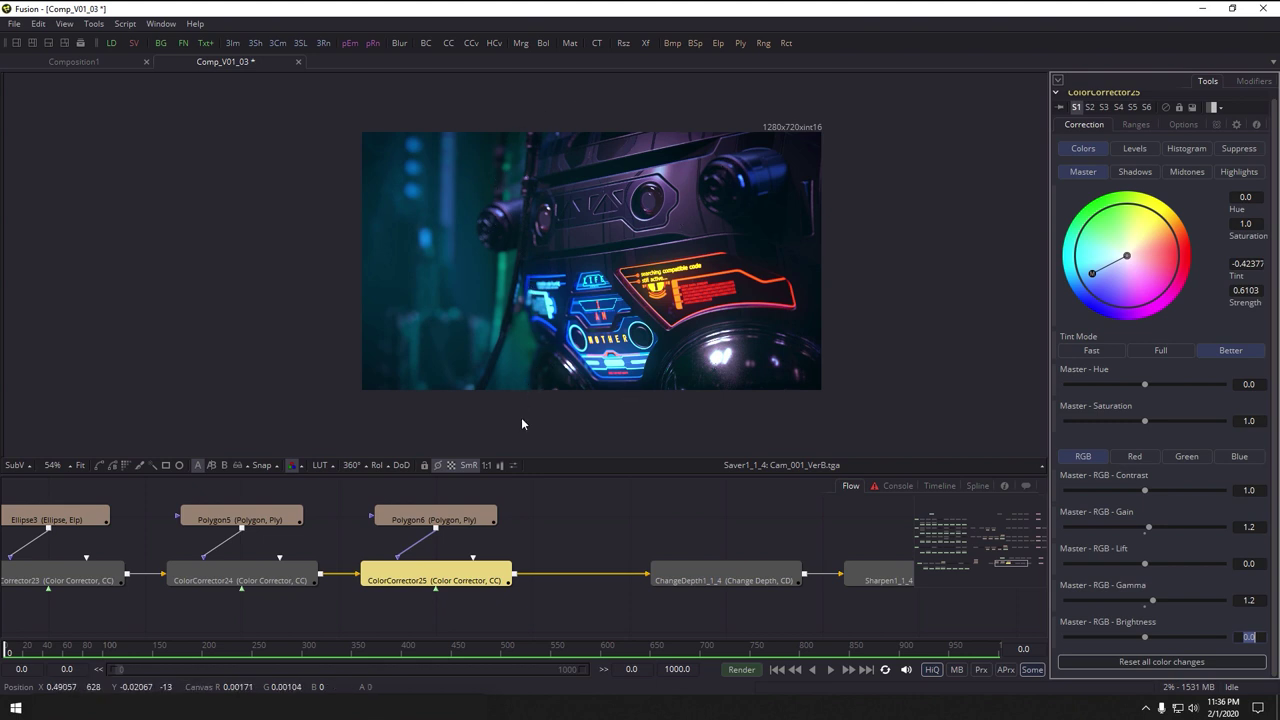
# Soften the background polygon mask by raising its soft edge to about 0.078
pyautogui.click(430, 519)
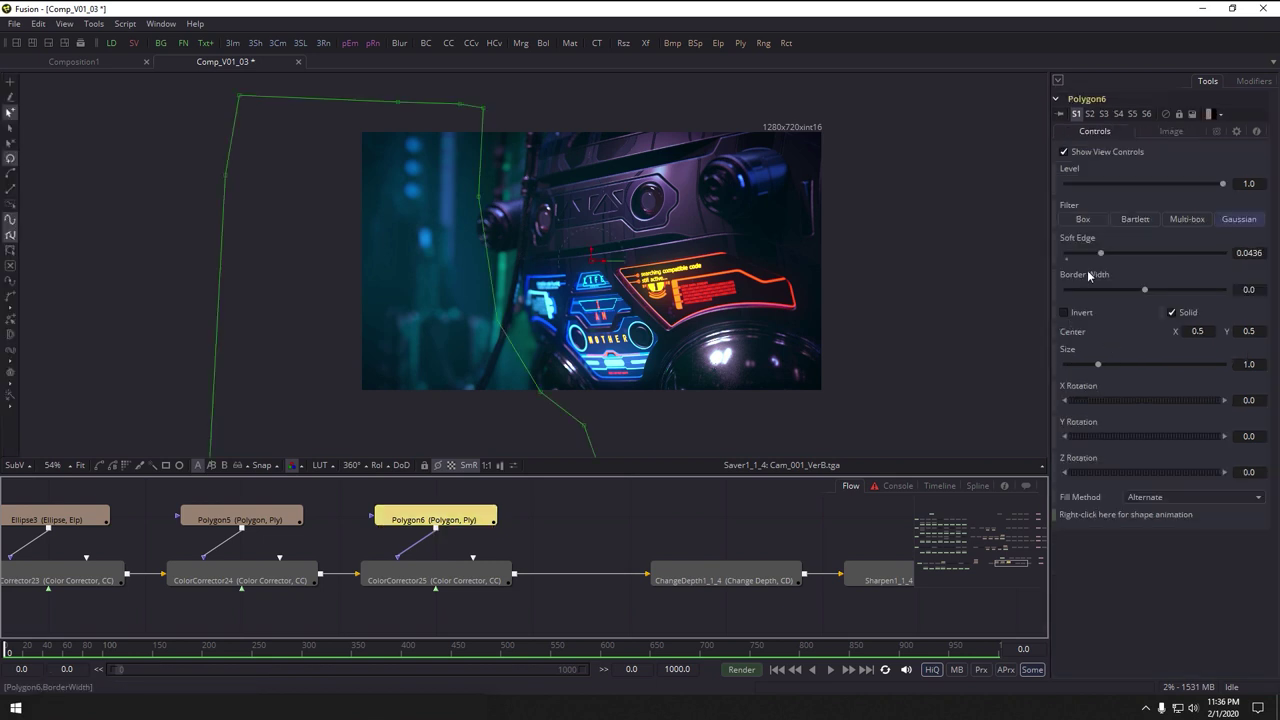
pyautogui.moveTo(1101, 257); pyautogui.dragTo(1127, 255)
# Try a master RGB gain of 1.6 on the background Color Corrector and restore it to 1.2
pyautogui.click(498, 578)
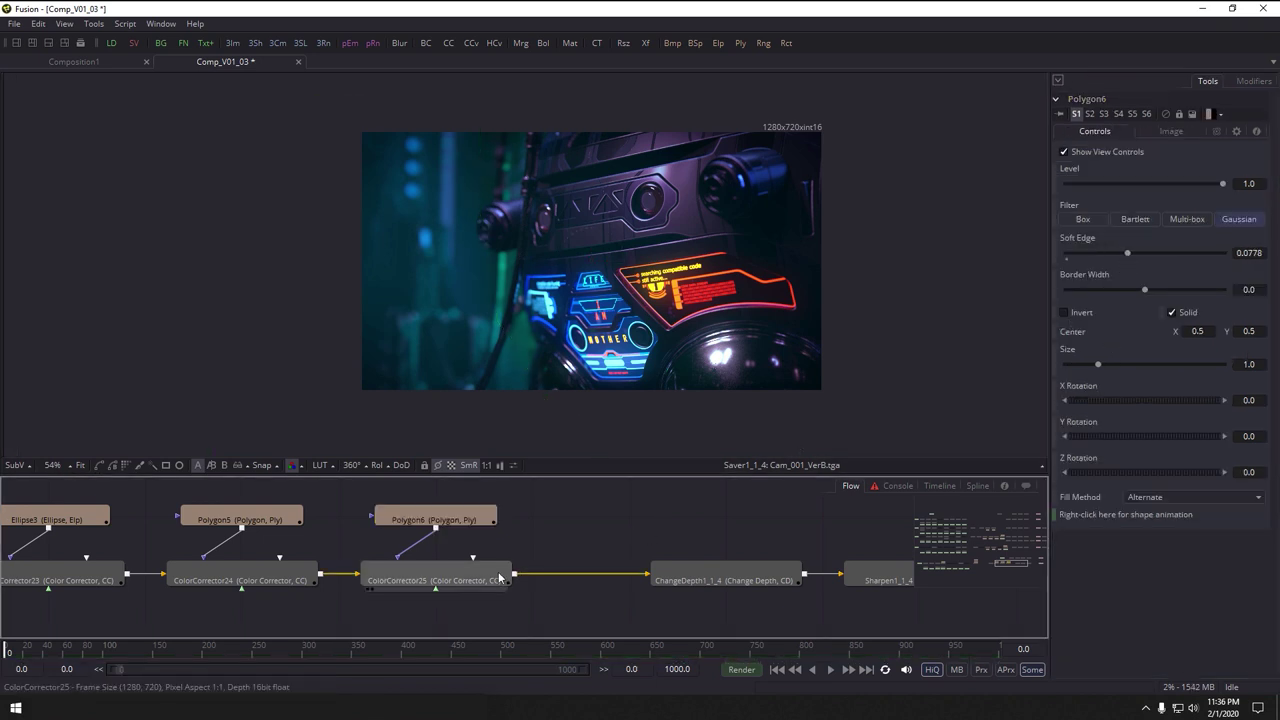
pyautogui.click(1242, 527)
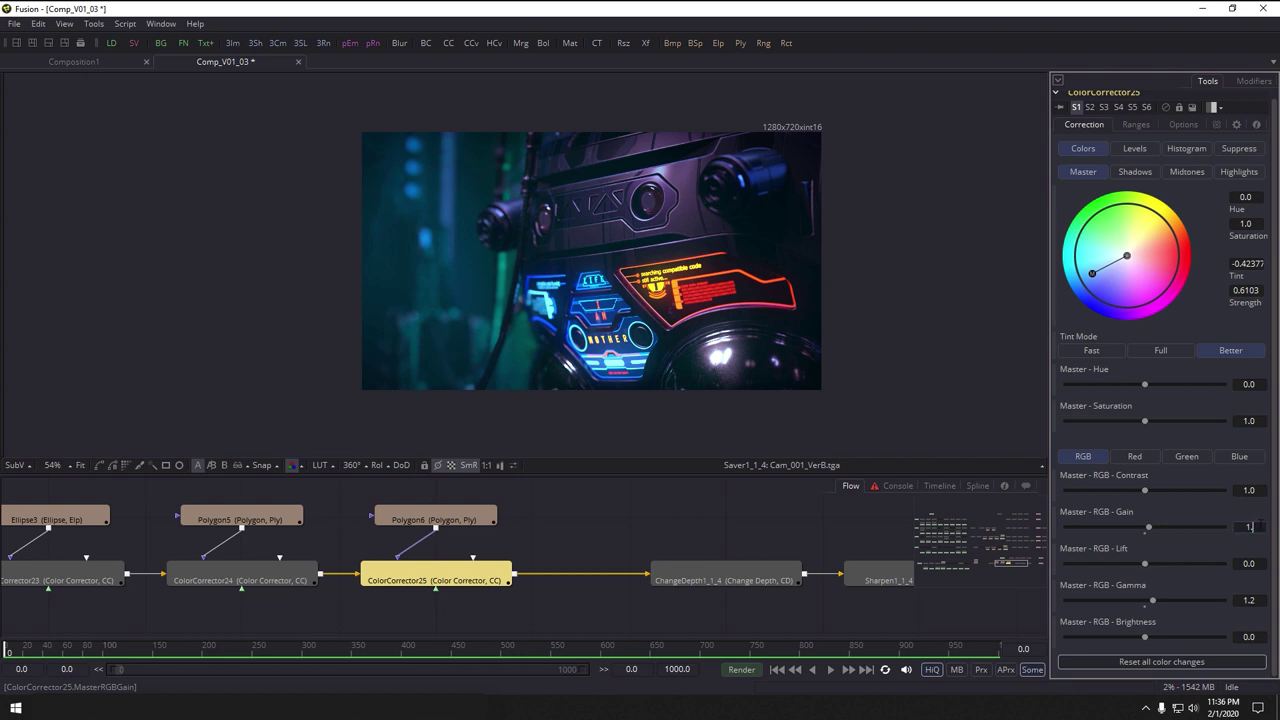
pyautogui.press('Tab')
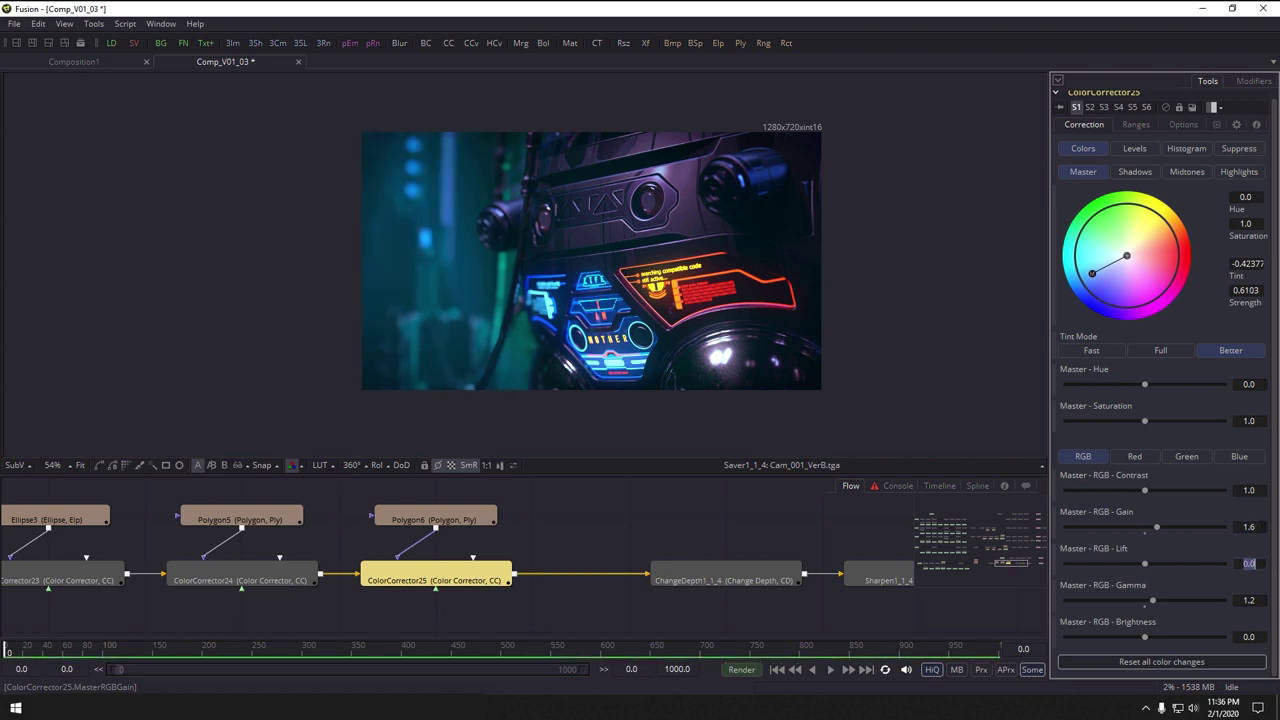
pyautogui.click(1253, 530)
pyautogui.write('1.2')
pyautogui.press('Tab')
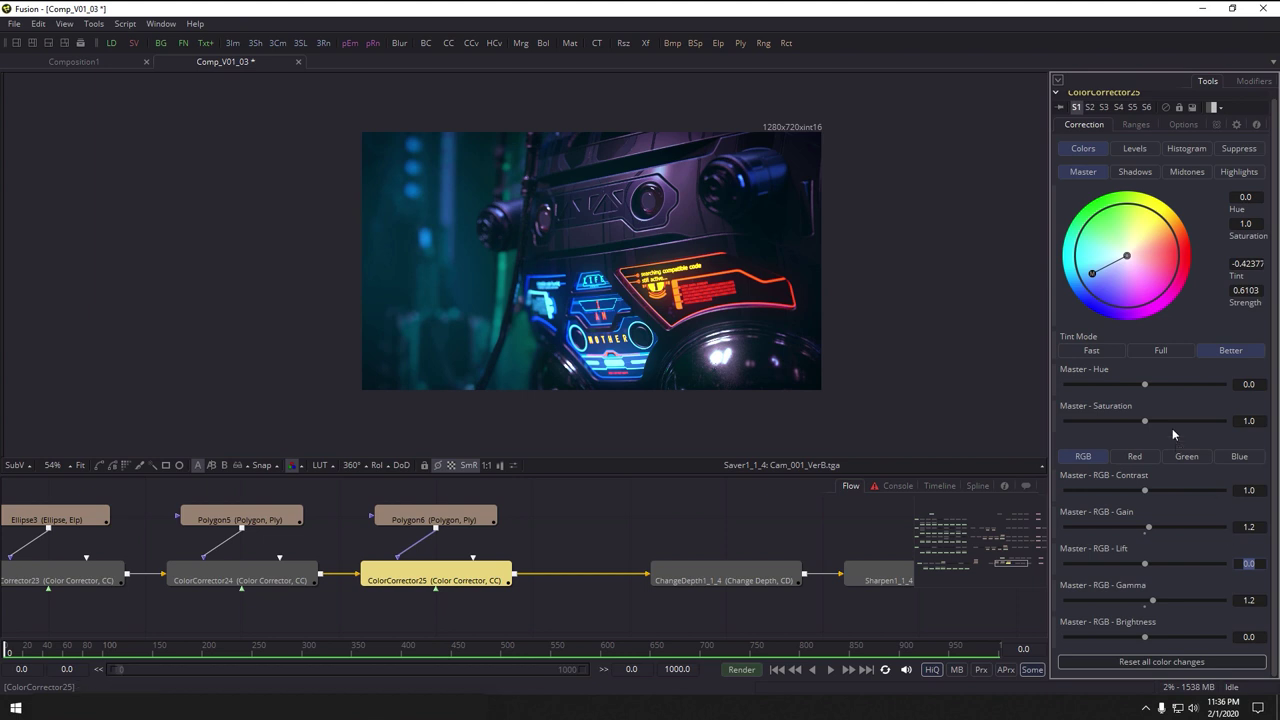
# Lower the green contrast of the background Color Corrector's shadows to about 0.966
pyautogui.click(1136, 172)
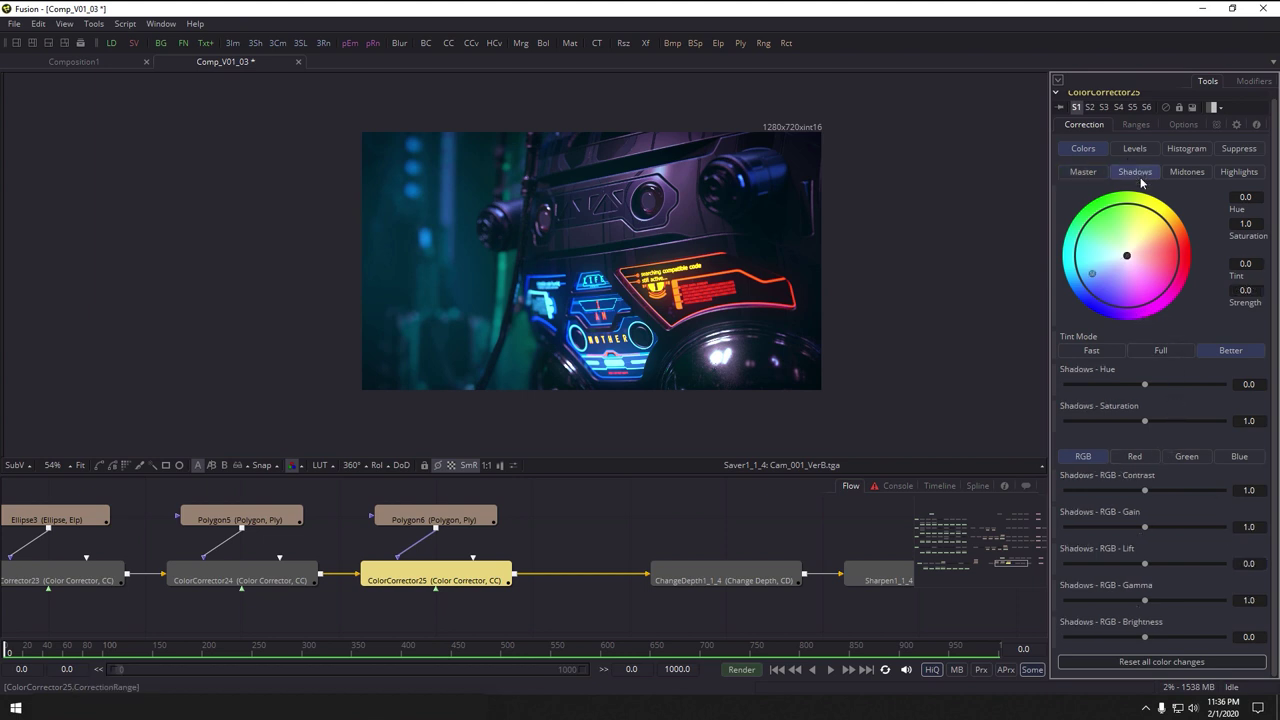
pyautogui.click(1187, 457)
pyautogui.moveTo(1147, 492); pyautogui.dragTo(1144, 490)
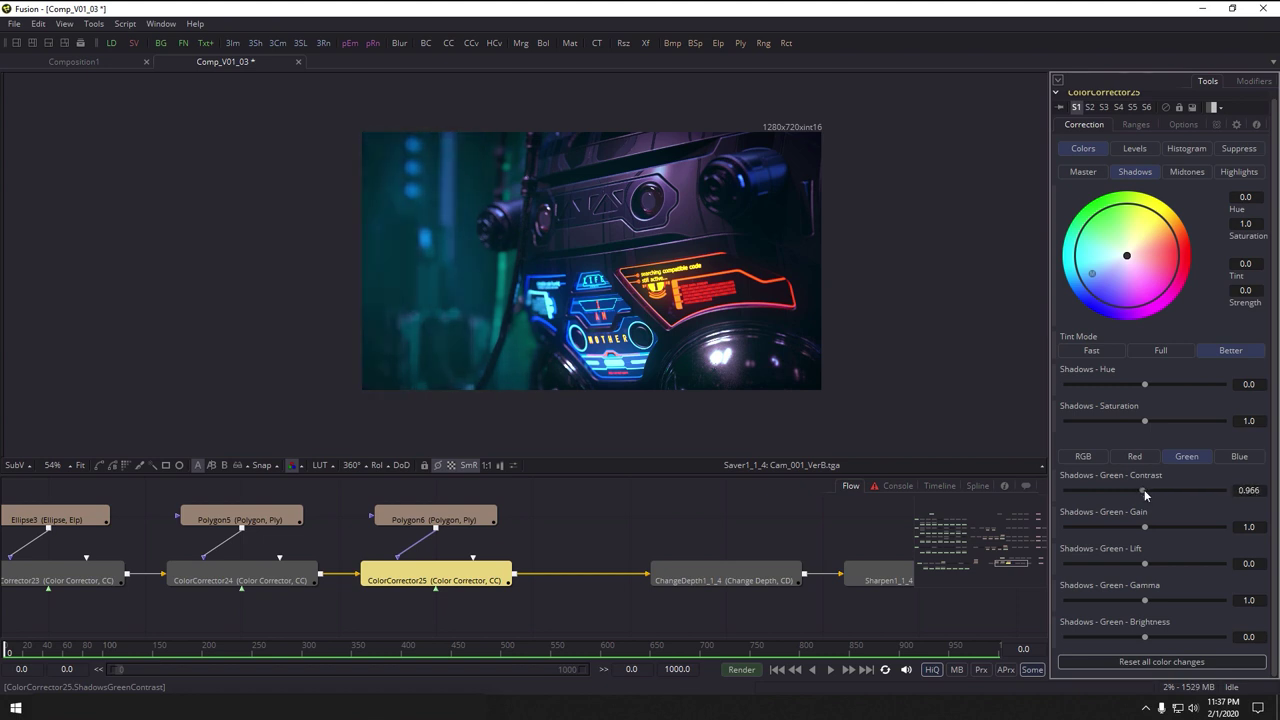
# Re-enable the bypassed Soft Glow node before the graded saver and inspect its glow on the helmet highlights
pyautogui.click(667, 527)
pyautogui.moveTo(668, 528); pyautogui.dragTo(624, 525)
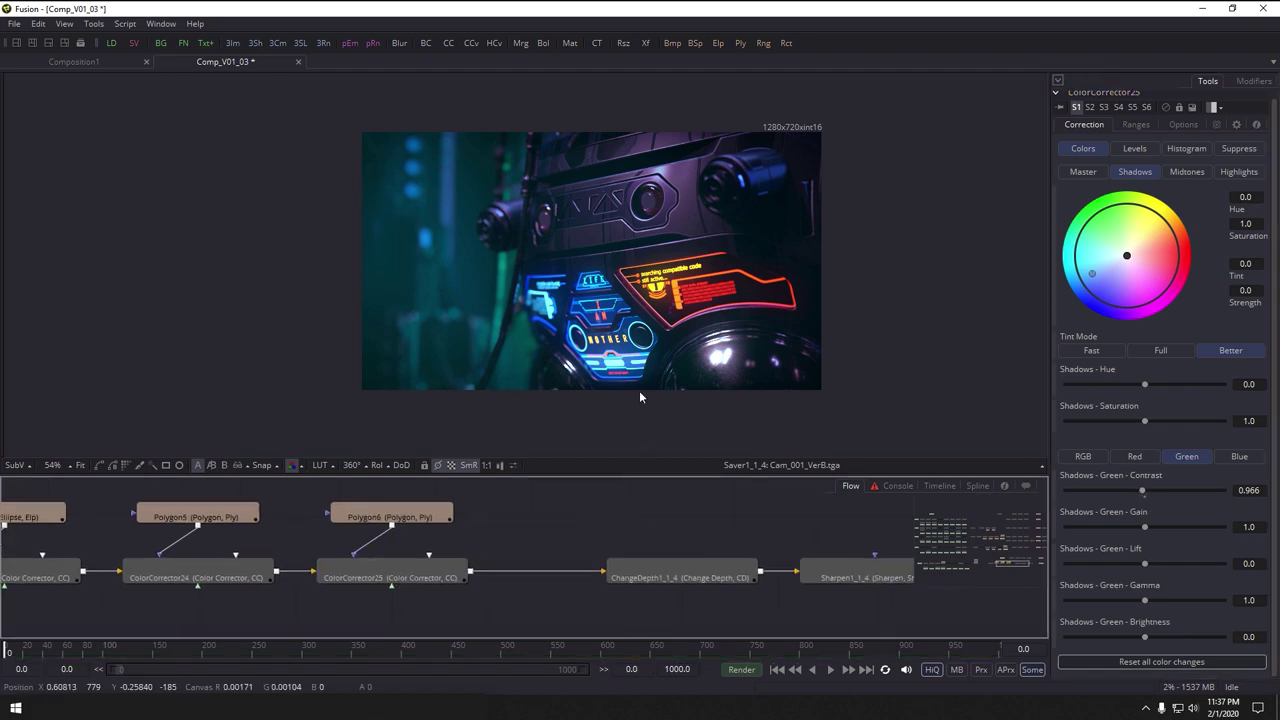
pyautogui.scroll(-3, 519, 378)
pyautogui.scroll(9, 570, 292)
pyautogui.scroll(-3, 548, 290)
pyautogui.moveTo(856, 582); pyautogui.dragTo(321, 582)
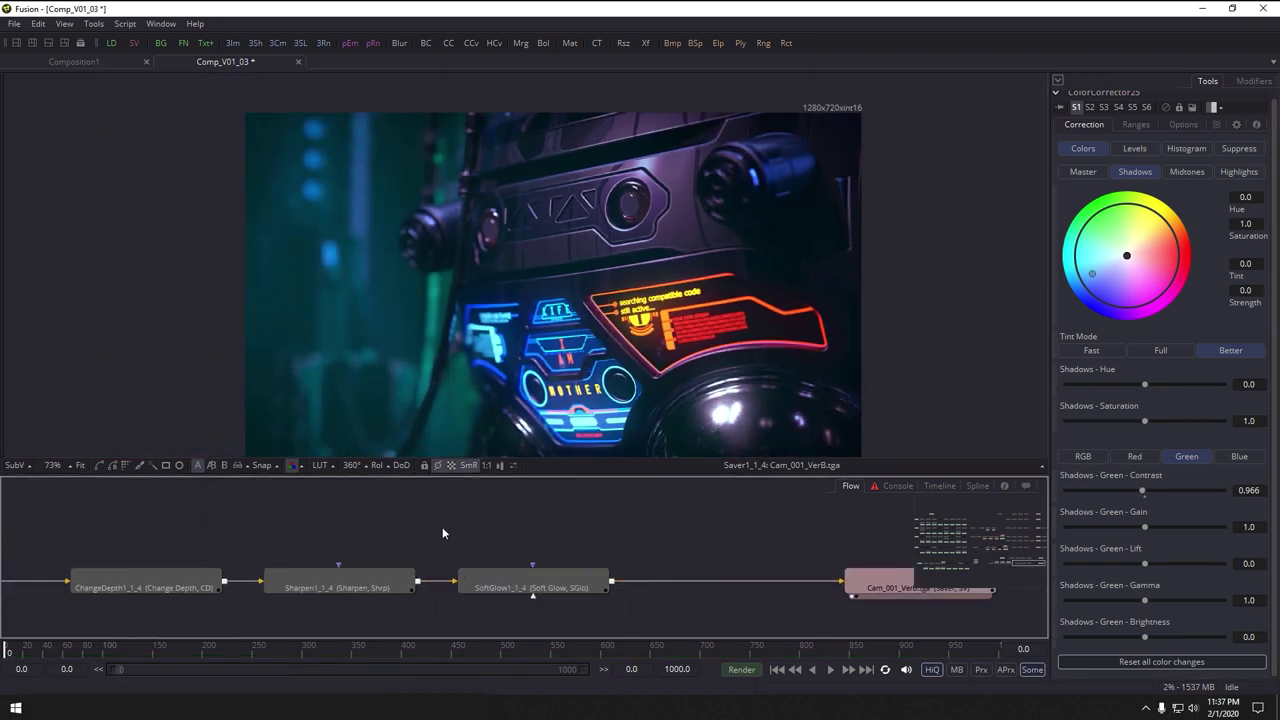
pyautogui.click(505, 578)
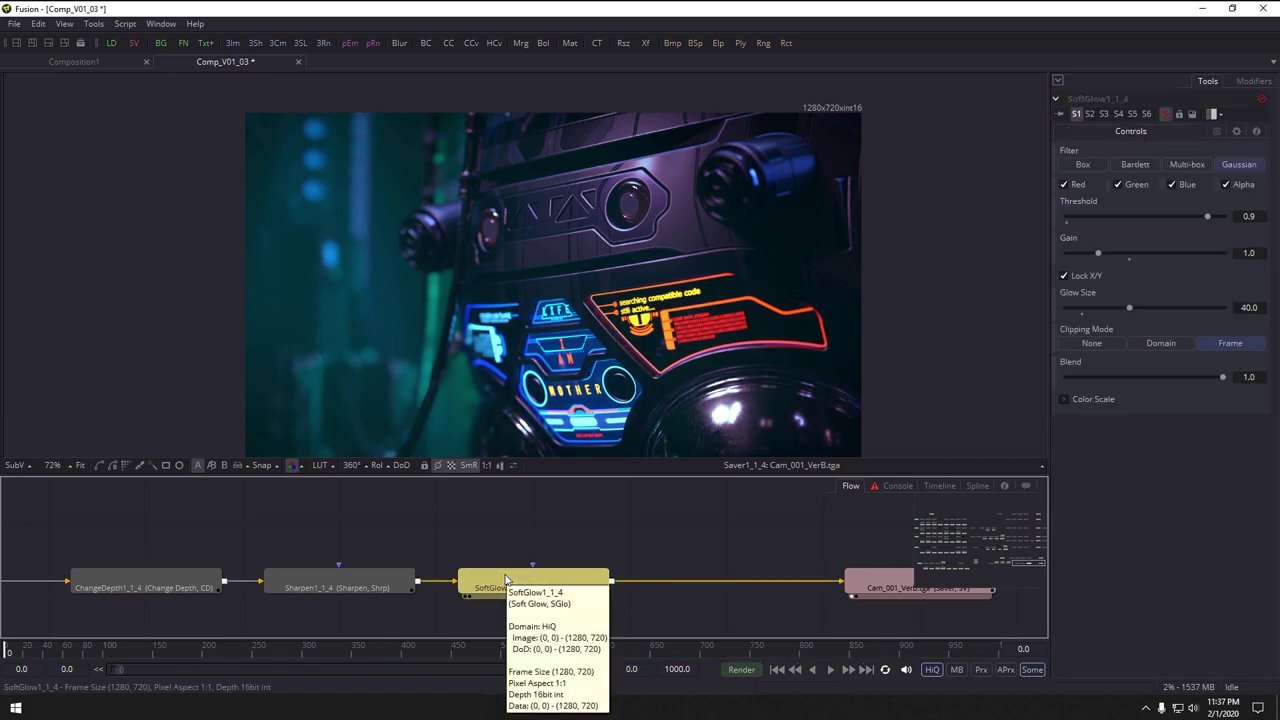
pyautogui.scroll(3, 676, 313)
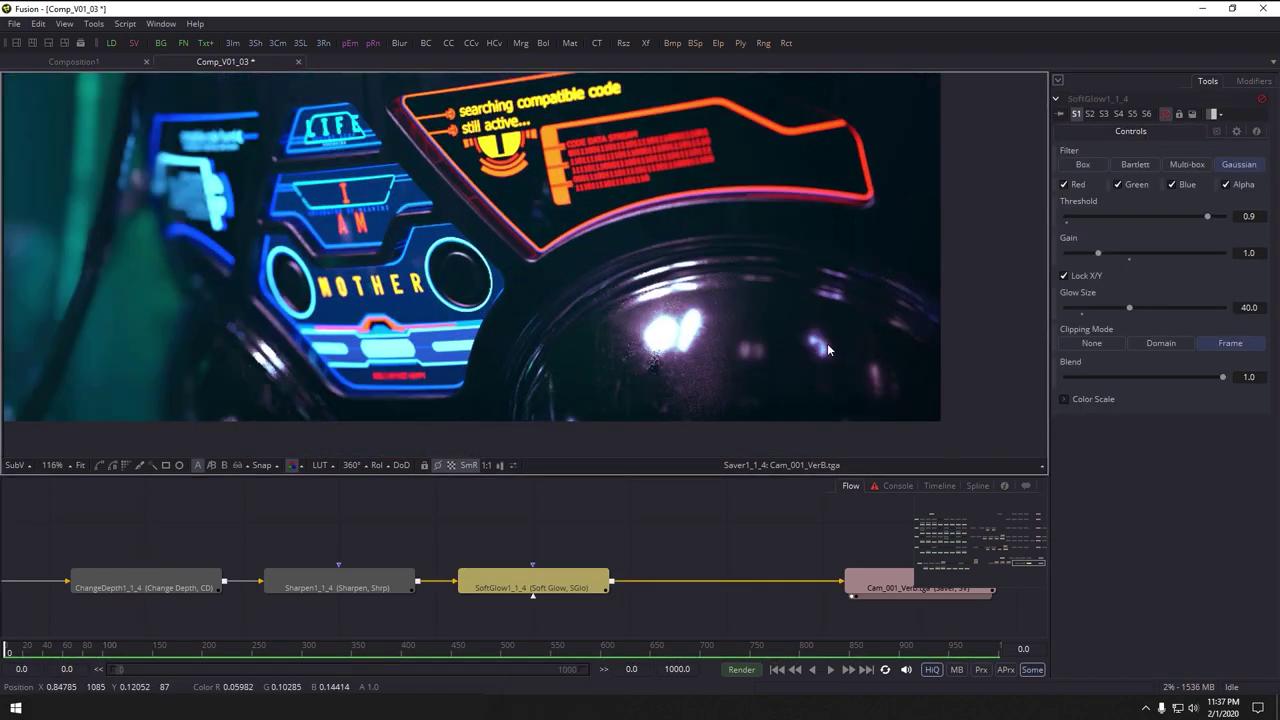
pyautogui.hotkey('ctrl', 'p')
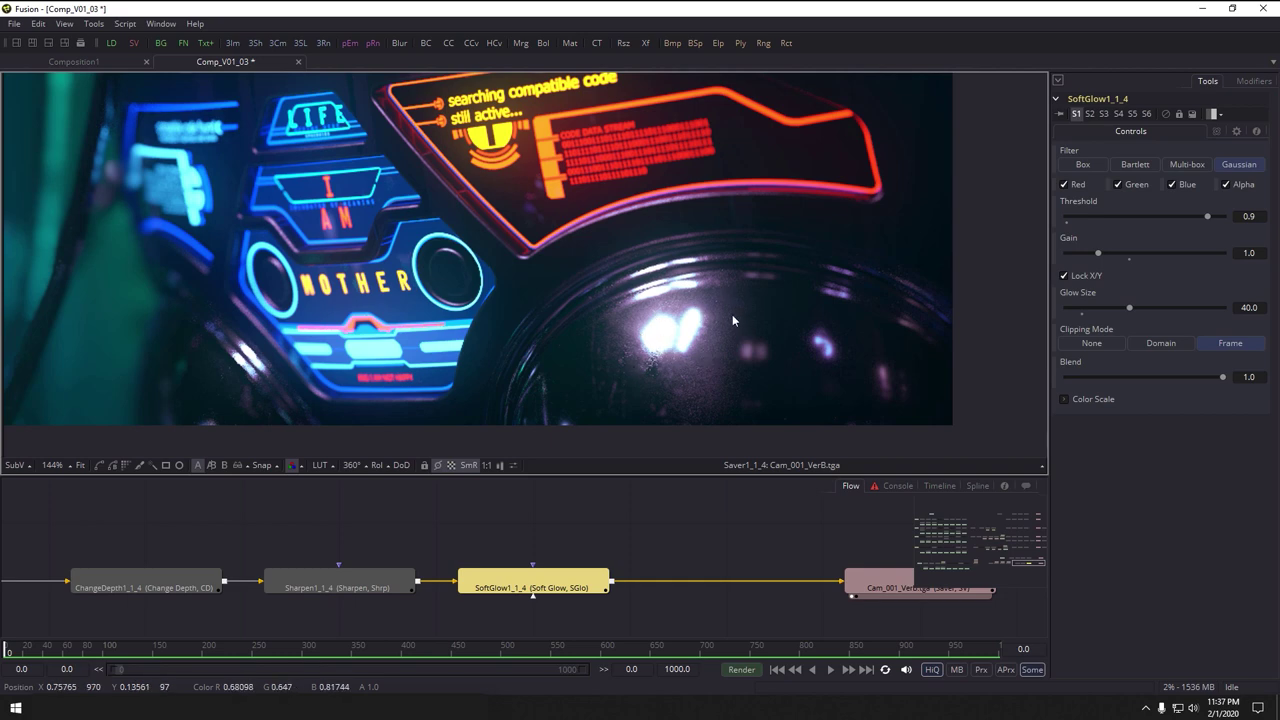
pyautogui.moveTo(718, 349); pyautogui.dragTo(627, 326)
pyautogui.scroll(-3, 627, 325)
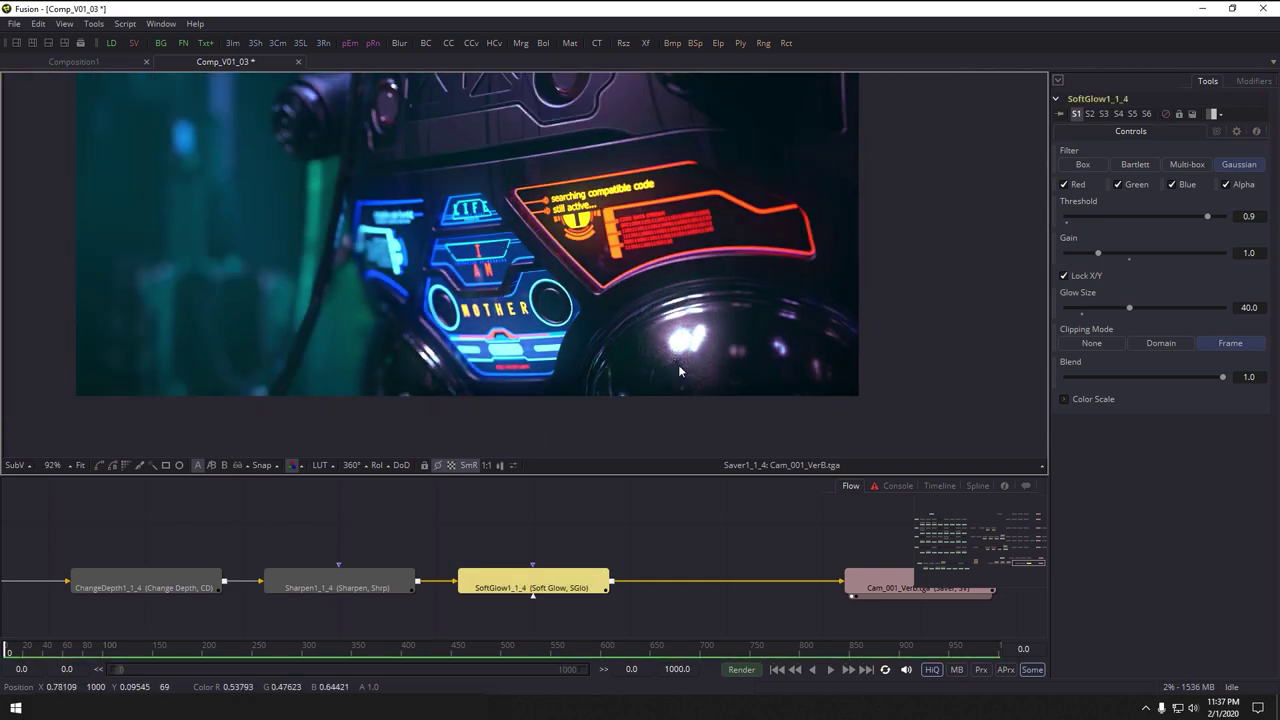
# Set the amount of the Sharpen node in the graded chain to 0.2
pyautogui.hscroll(-3, 577, 545)
pyautogui.click(455, 575)
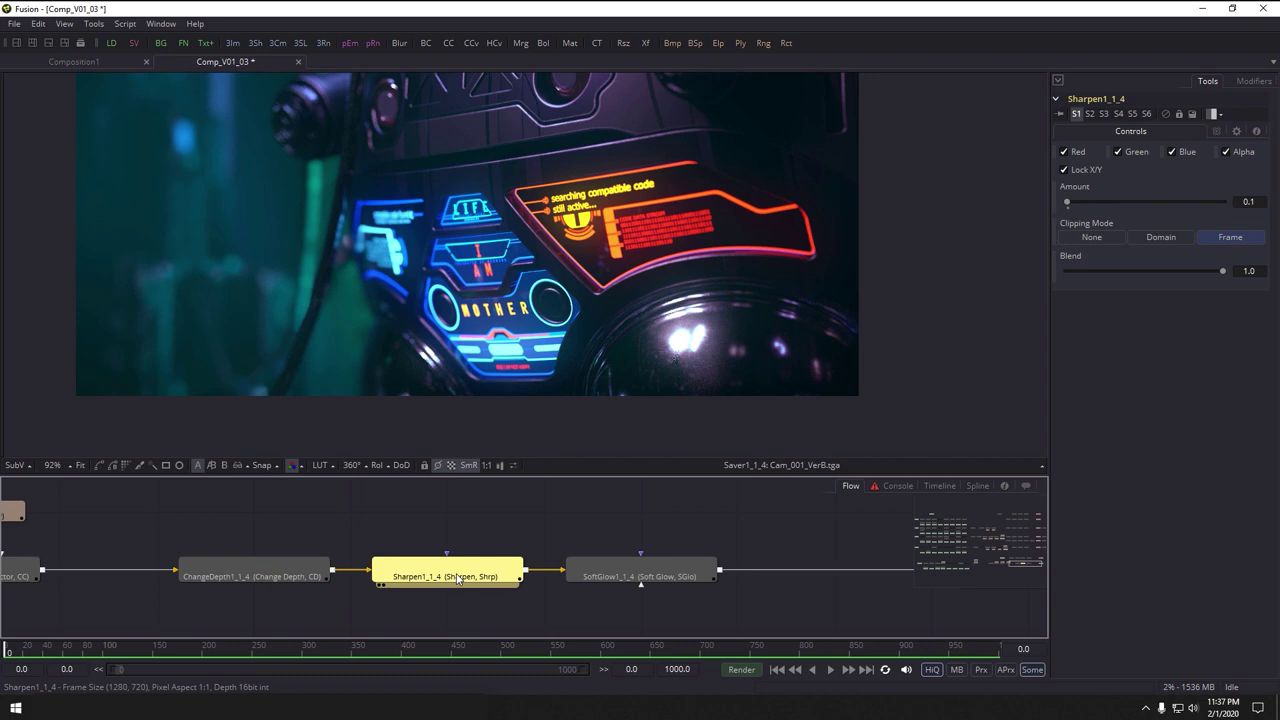
pyautogui.scroll(2, 488, 247)
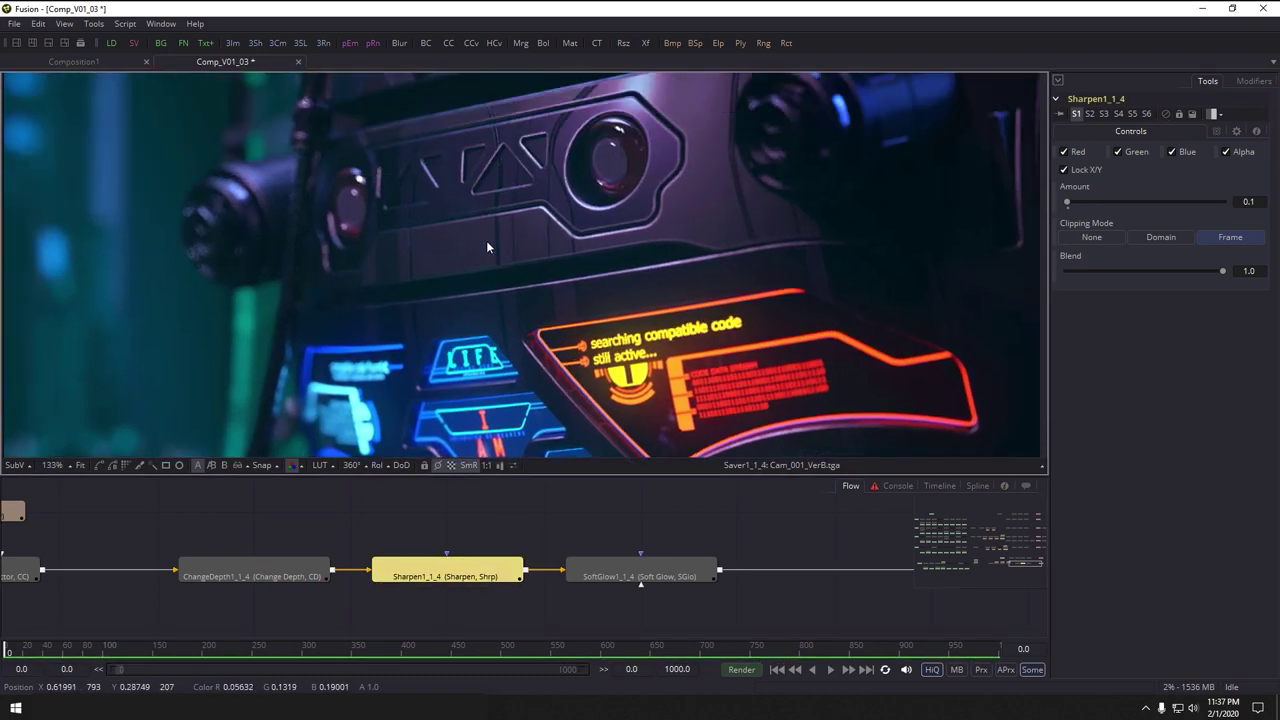
pyautogui.scroll(1, 487, 247)
pyautogui.doubleClick(1247, 203)
pyautogui.write('0.2')
pyautogui.press('Tab')
pyautogui.scroll(-3, 668, 280)
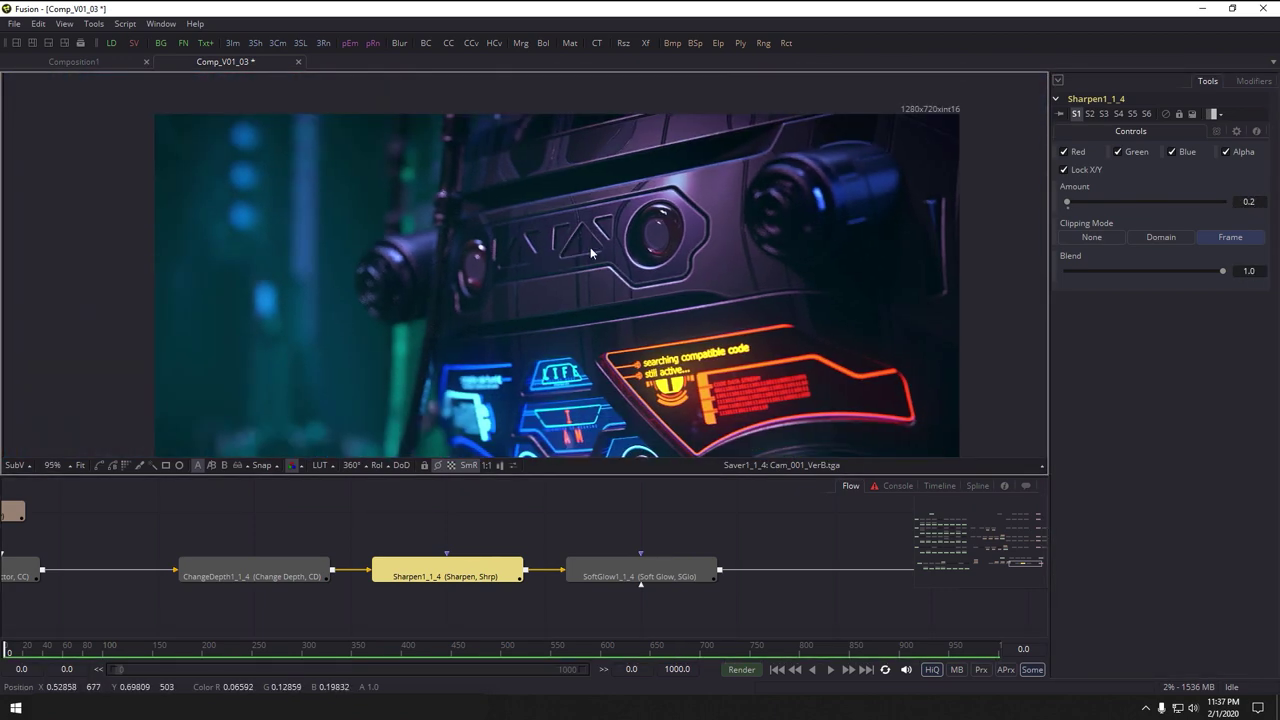
# Compare the original render's saver with the graded saver in the viewer
pyautogui.hotkey('ctrl', '1')
pyautogui.scroll(-1, 706, 540)
pyautogui.scroll(-3, 706, 577)
pyautogui.moveTo(860, 622); pyautogui.dragTo(750, 575)
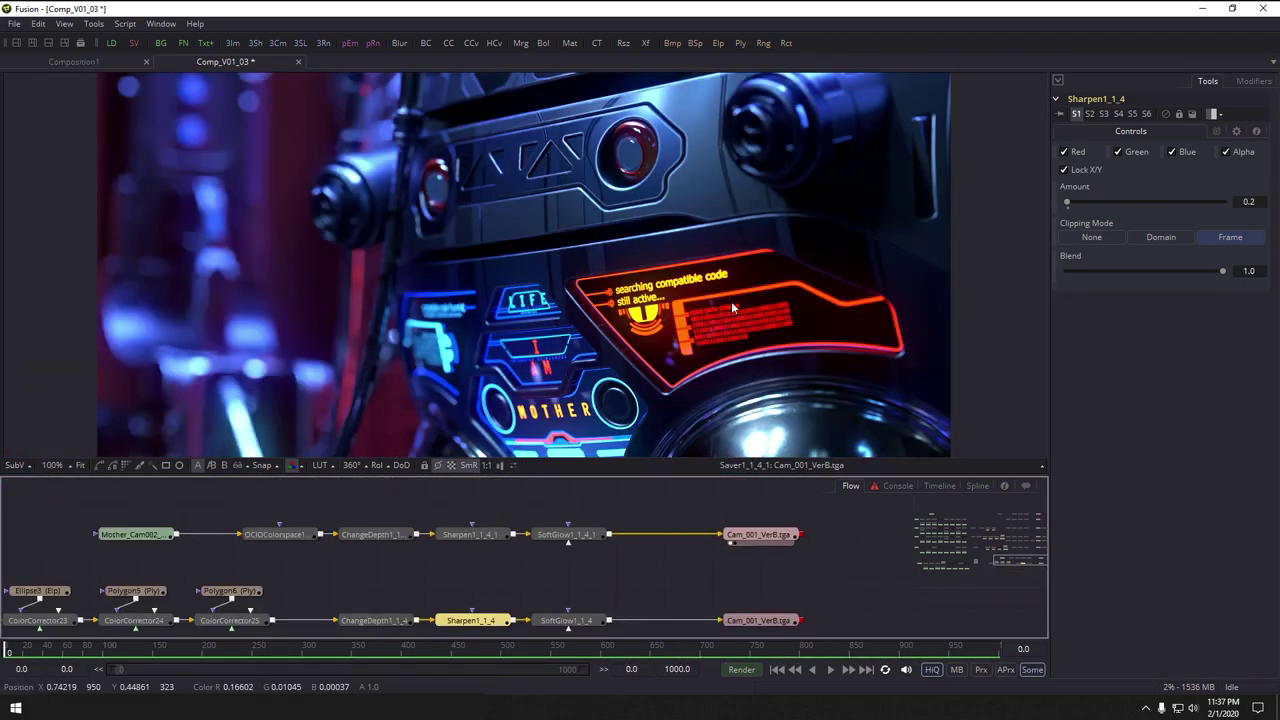
pyautogui.scroll(-3, 636, 377)
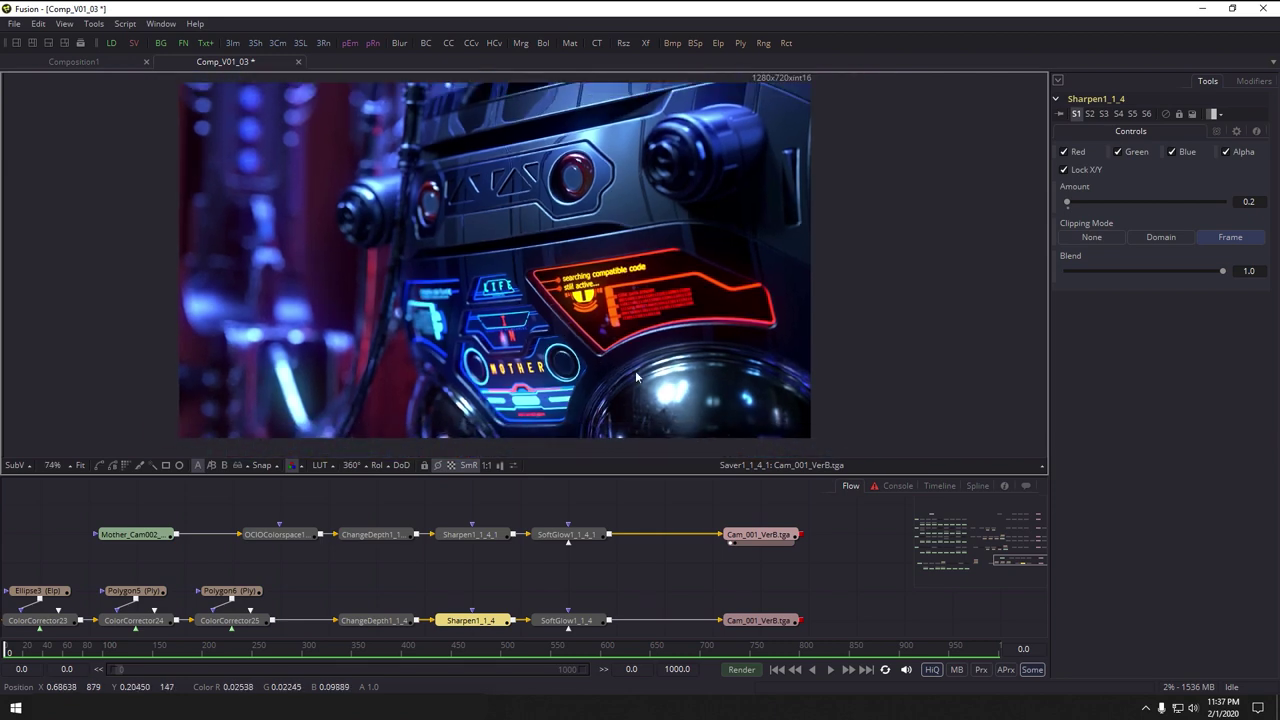
pyautogui.moveTo(628, 393); pyautogui.dragTo(654, 391)
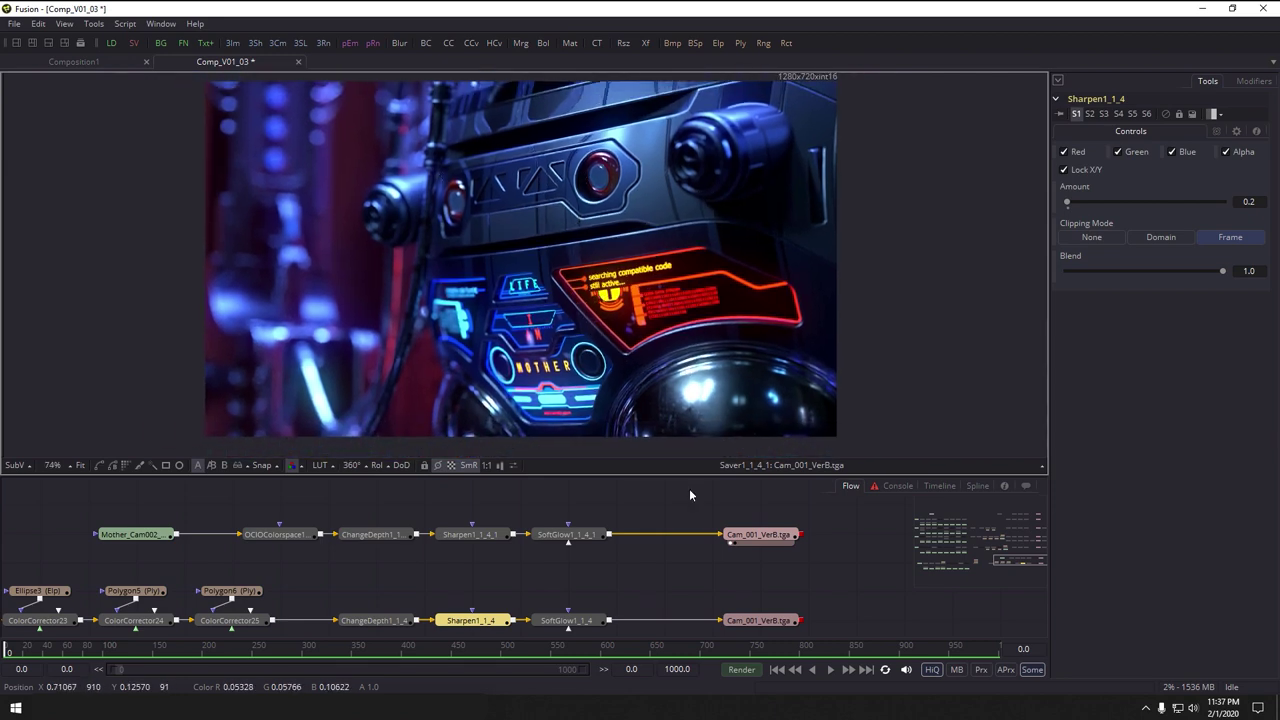
pyautogui.moveTo(752, 632); pyautogui.dragTo(728, 280)
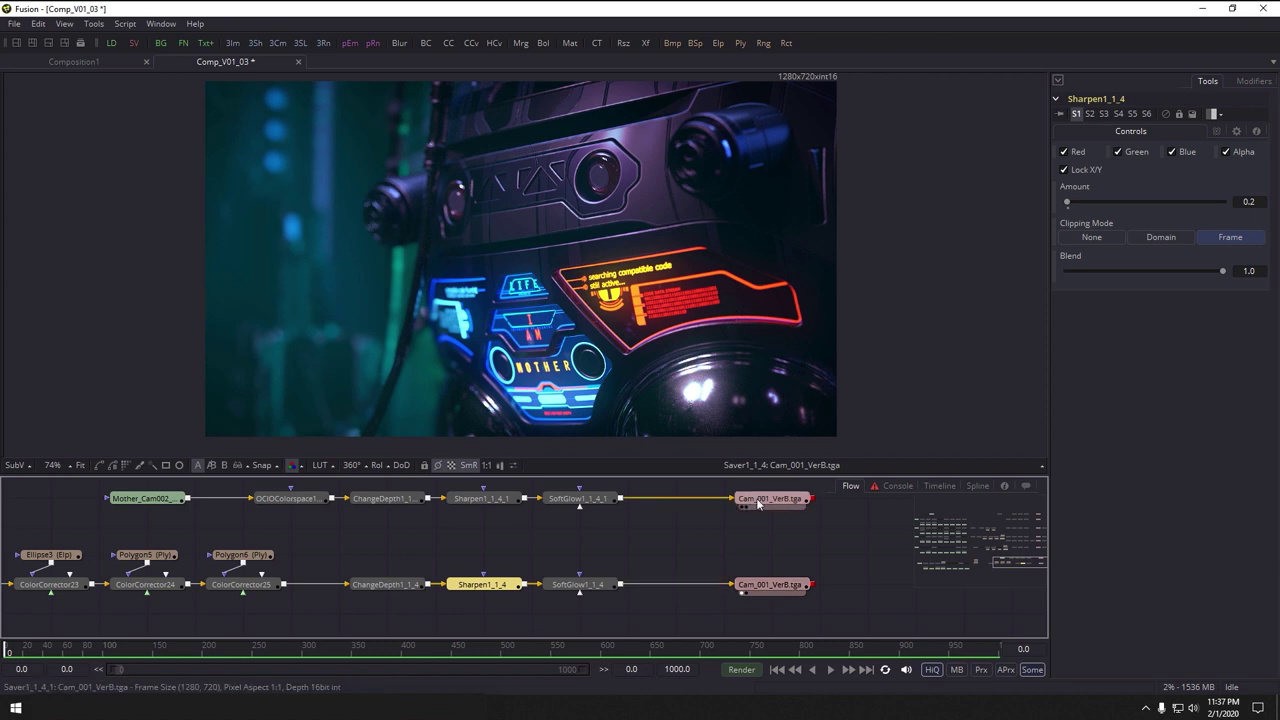
# Copy the entire graded node chain, from its source loader to the saver, and paste a duplicate
pyautogui.scroll(-4, 768, 543)
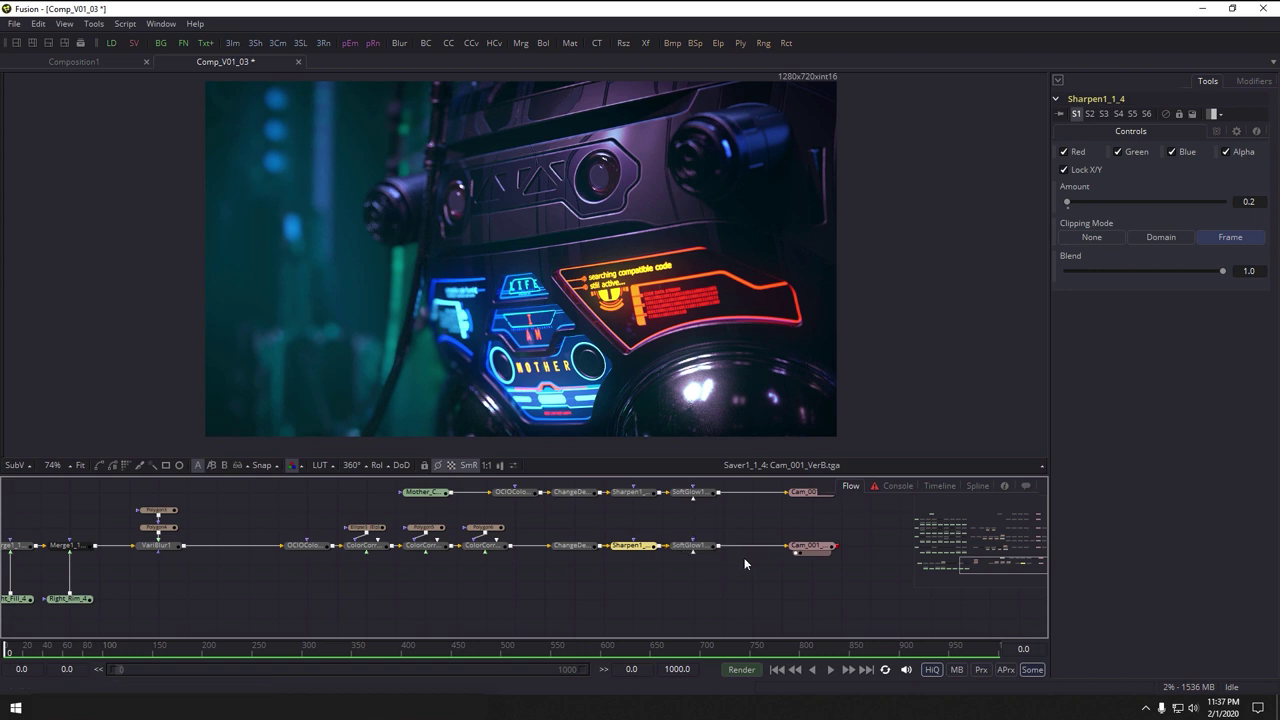
pyautogui.scroll(-5, 739, 579)
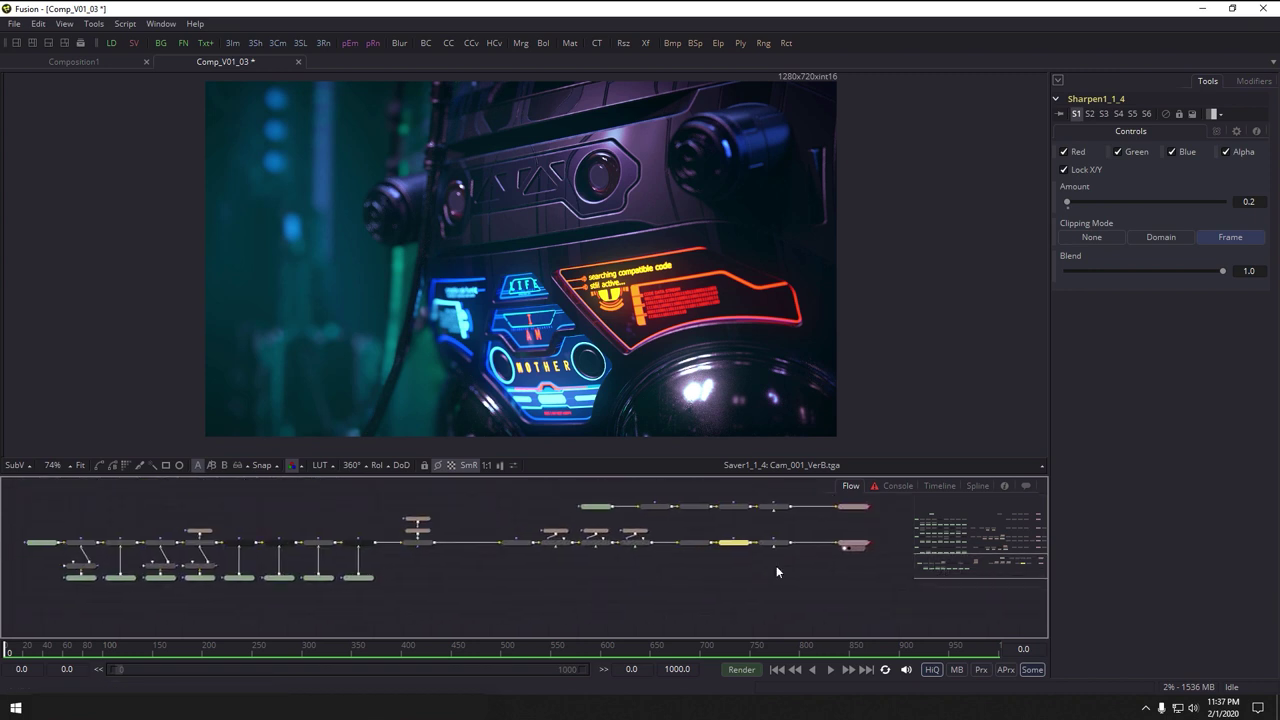
pyautogui.moveTo(878, 603); pyautogui.dragTo(138, 541)
pyautogui.moveTo(30, 530); pyautogui.dragTo(30, 530)
pyautogui.moveTo(422, 573); pyautogui.dragTo(520, 576)
pyautogui.click(533, 586)
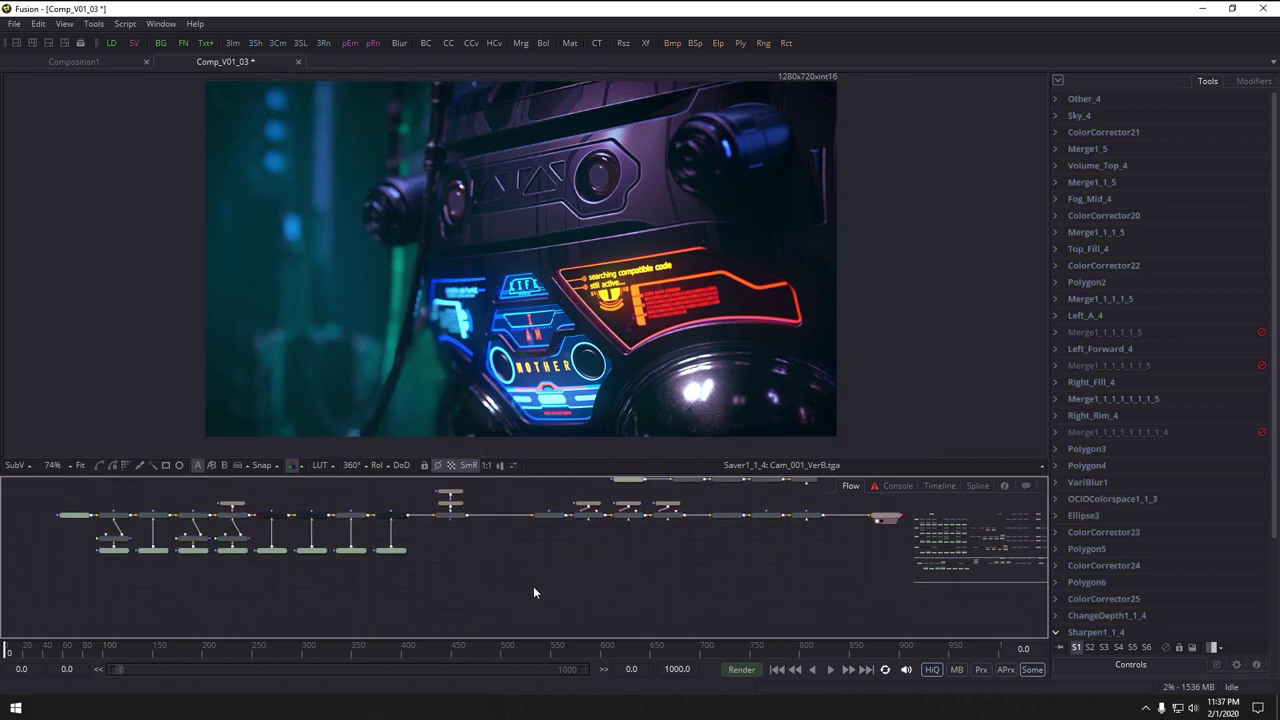
pyautogui.hotkey('ctrl', 'v')
# Move the pasted node chain into free space in the flow, lined up below the original graded chain
pyautogui.moveTo(669, 616); pyautogui.dragTo(603, 566)
pyautogui.scroll(-2, 630, 575)
pyautogui.moveTo(670, 591); pyautogui.dragTo(716, 633)
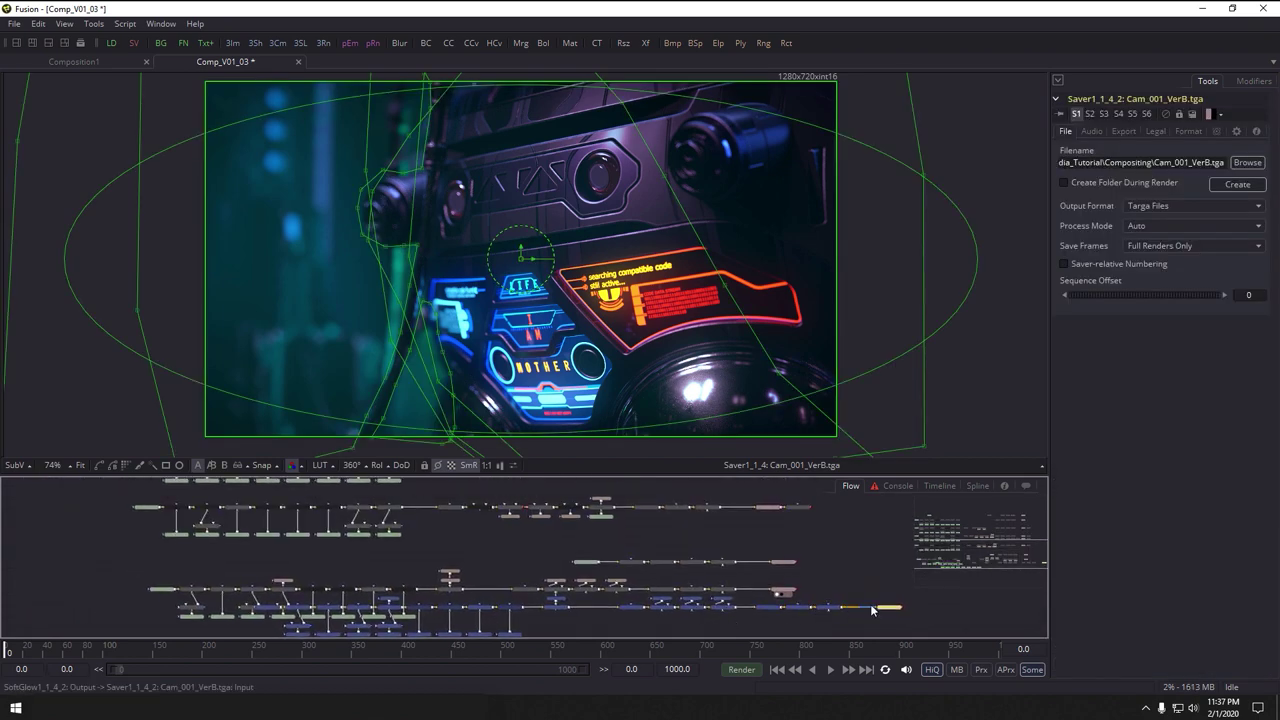
pyautogui.moveTo(884, 613); pyautogui.dragTo(778, 633)
pyautogui.moveTo(781, 614); pyautogui.dragTo(824, 528)
pyautogui.scroll(2, 800, 531)
pyautogui.moveTo(706, 556); pyautogui.dragTo(788, 552)
# View the duplicated chain's saver and its last Color Corrector to check the copied grade
pyautogui.click(850, 584)
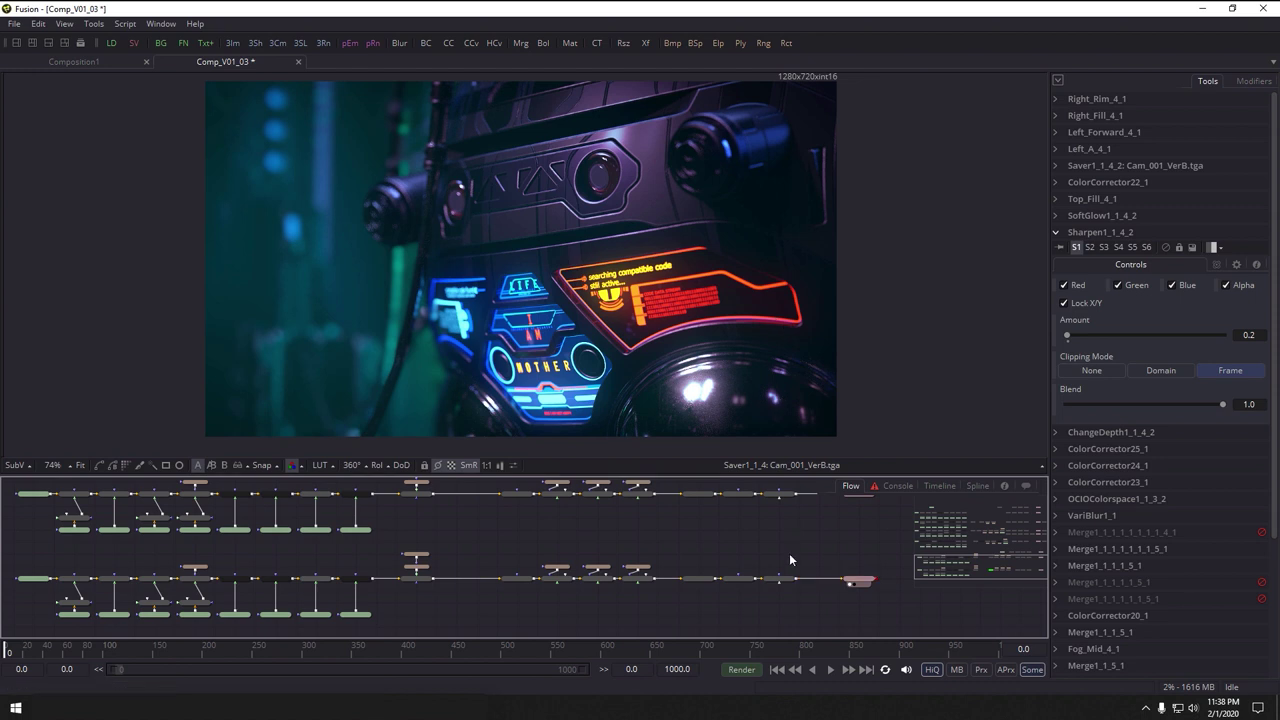
pyautogui.scroll(2, 857, 580)
pyautogui.moveTo(655, 567); pyautogui.dragTo(631, 553)
pyautogui.scroll(1, 747, 543)
pyautogui.scroll(2, 631, 553)
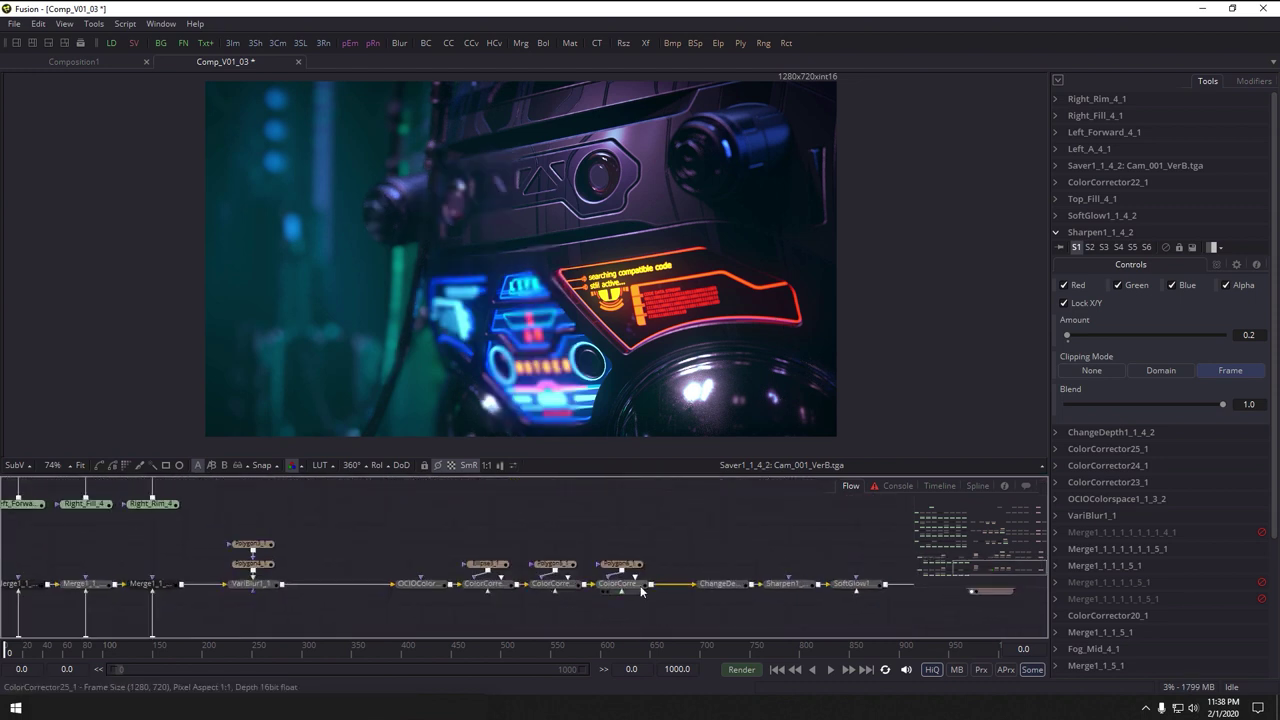
pyautogui.click(604, 591)
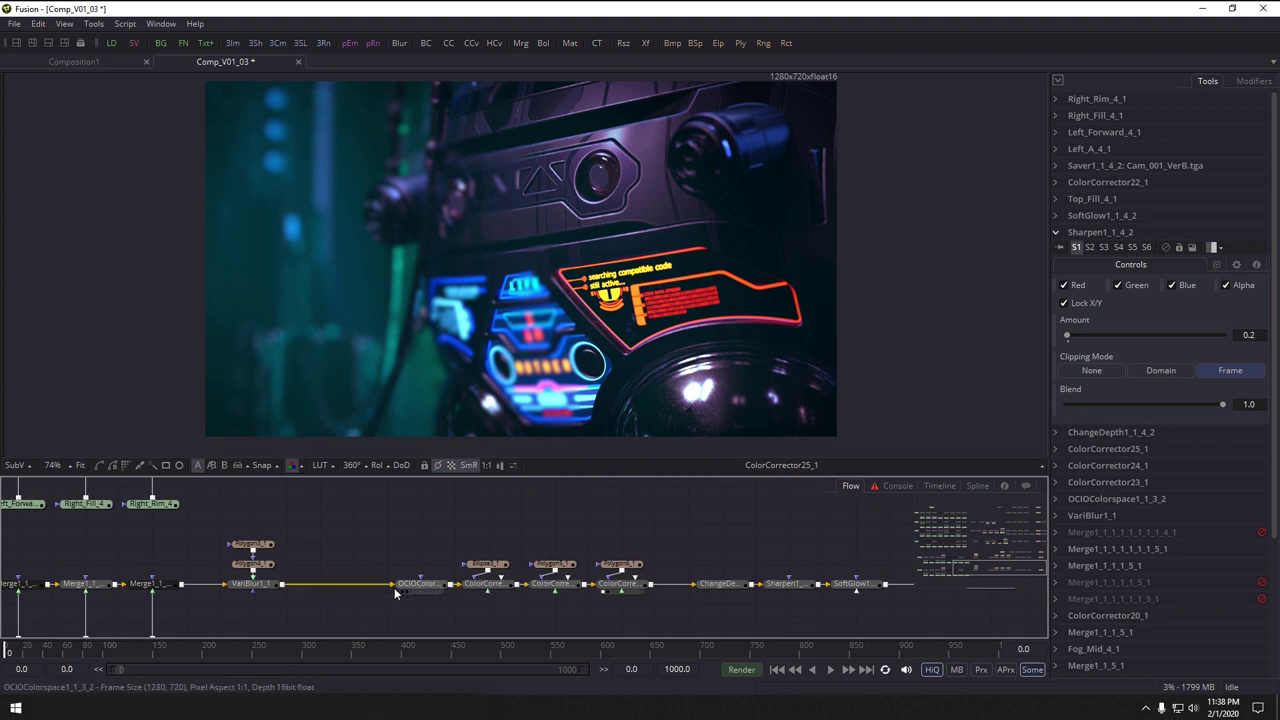
# Bypass the VariBlur node in the duplicated chain
pyautogui.moveTo(371, 560); pyautogui.dragTo(554, 522)
pyautogui.scroll(-1, 566, 606)
pyautogui.moveTo(469, 520); pyautogui.dragTo(508, 551)
pyautogui.scroll(2, 509, 557)
pyautogui.click(493, 610)
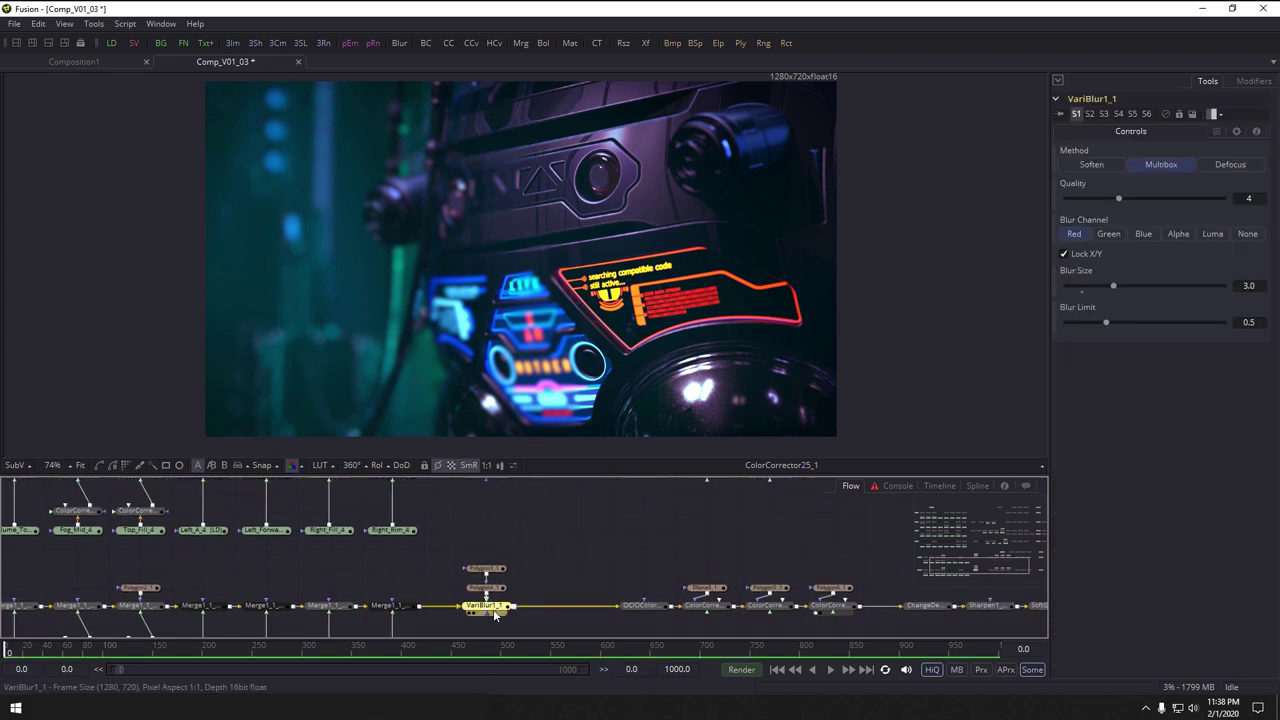
pyautogui.hotkey('ctrl', 'p')
pyautogui.moveTo(682, 567); pyautogui.dragTo(475, 537)
pyautogui.scroll(-1, 475, 537)
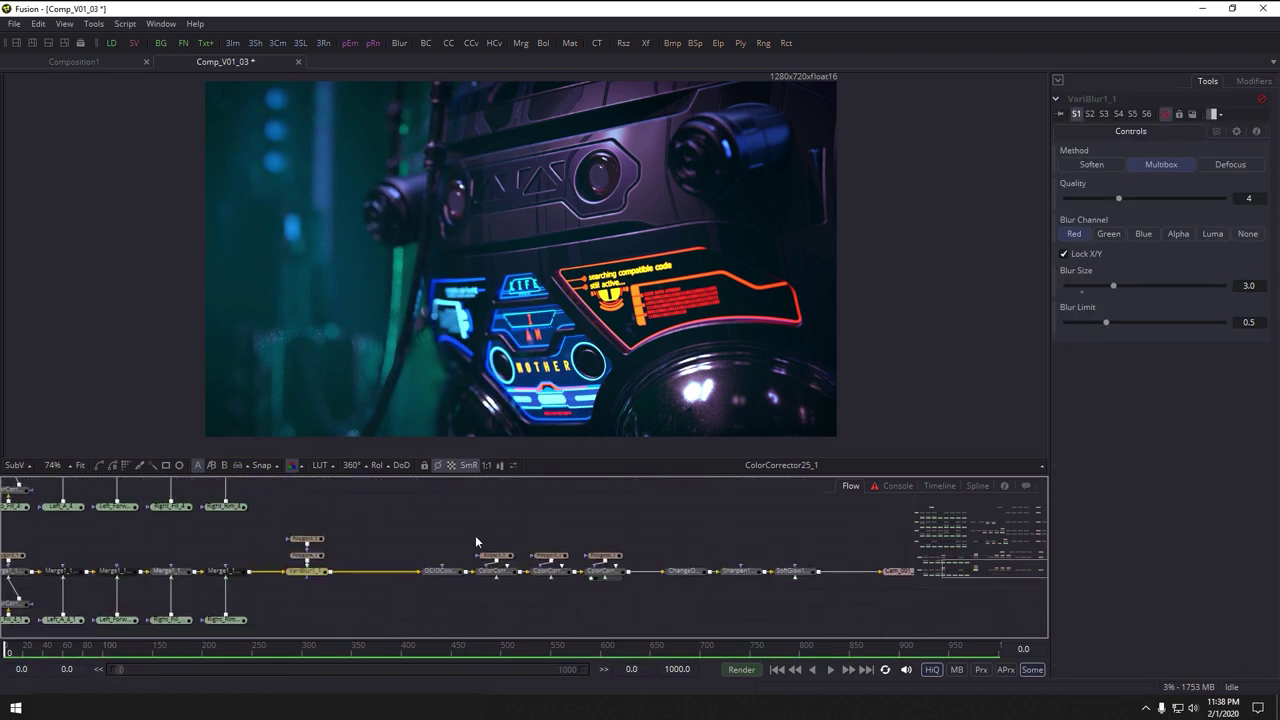
# View the duplicated chain's saver output and check the Left_A, Left_Forward and Right_Rim light merges
pyautogui.moveTo(922, 568); pyautogui.dragTo(683, 597)
pyautogui.click(645, 606)
pyautogui.moveTo(456, 586); pyautogui.dragTo(704, 578)
pyautogui.moveTo(413, 581); pyautogui.dragTo(955, 527)
pyautogui.scroll(1, 617, 578)
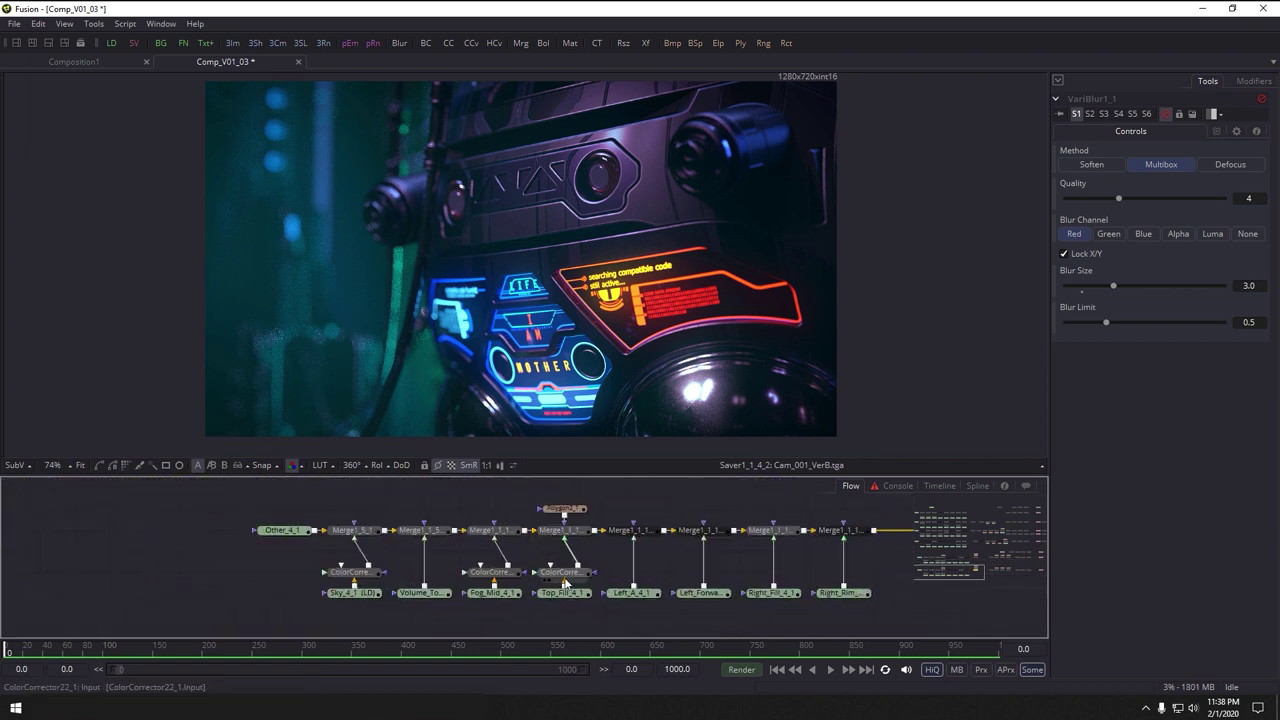
pyautogui.click(638, 531)
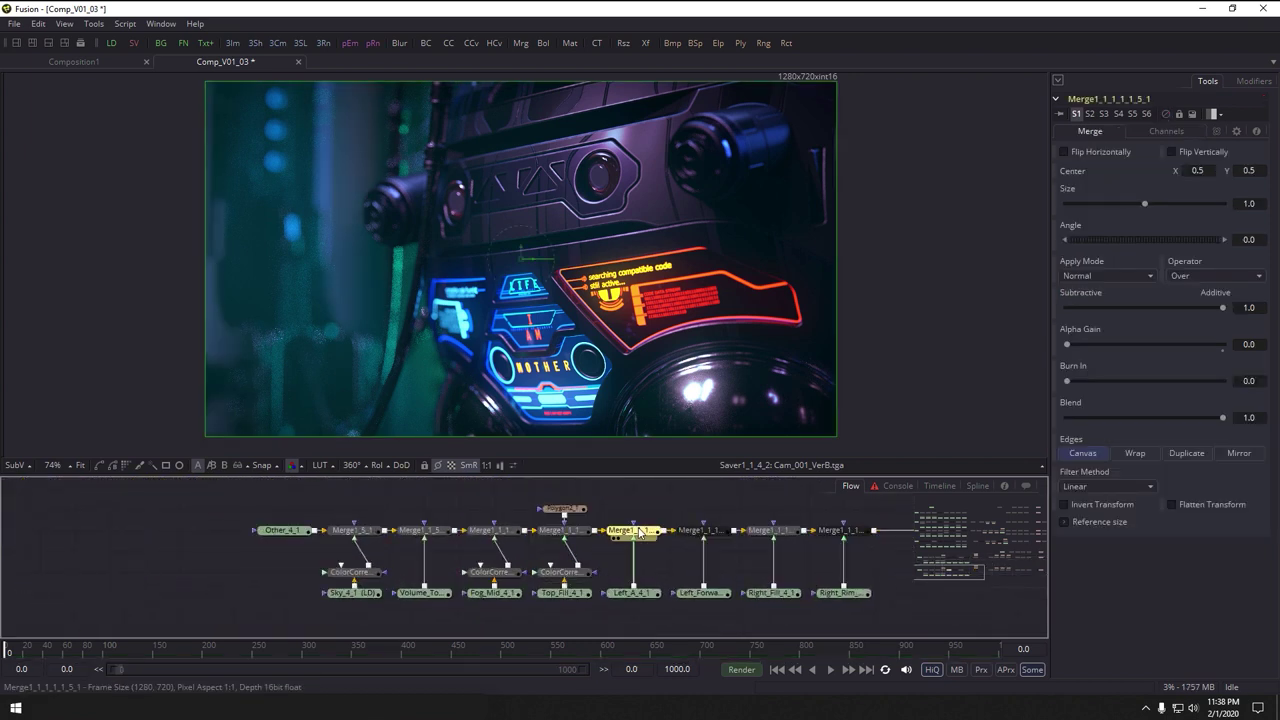
pyautogui.click(698, 531)
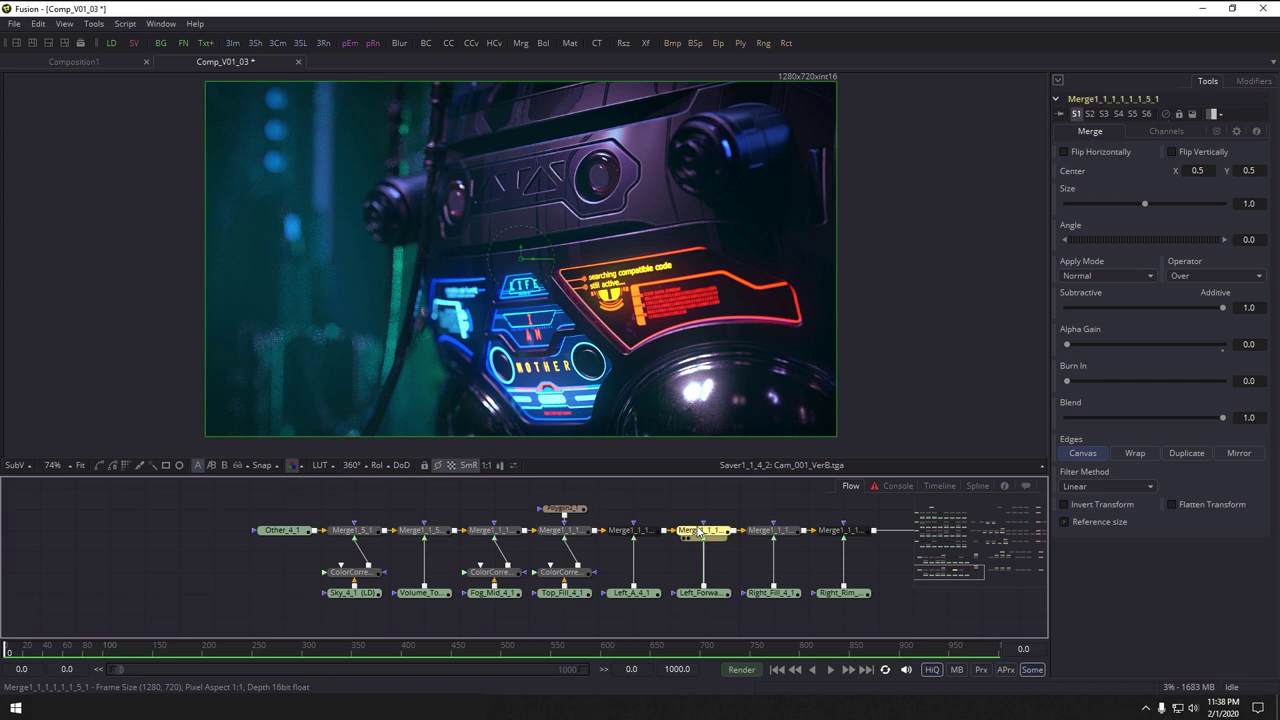
pyautogui.click(839, 531)
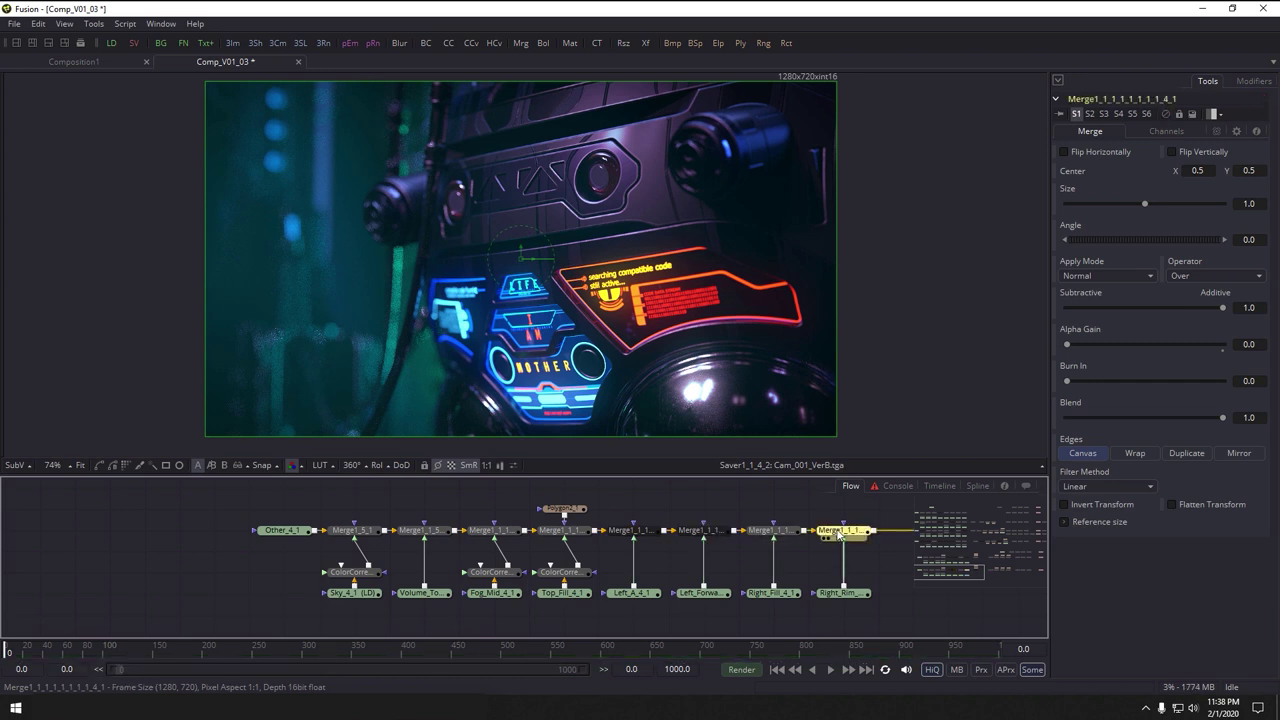
# Toggle the bypass of the Fog_Mid, Top_Fill and Sky merges to compare each pass's contribution
pyautogui.click(500, 533)
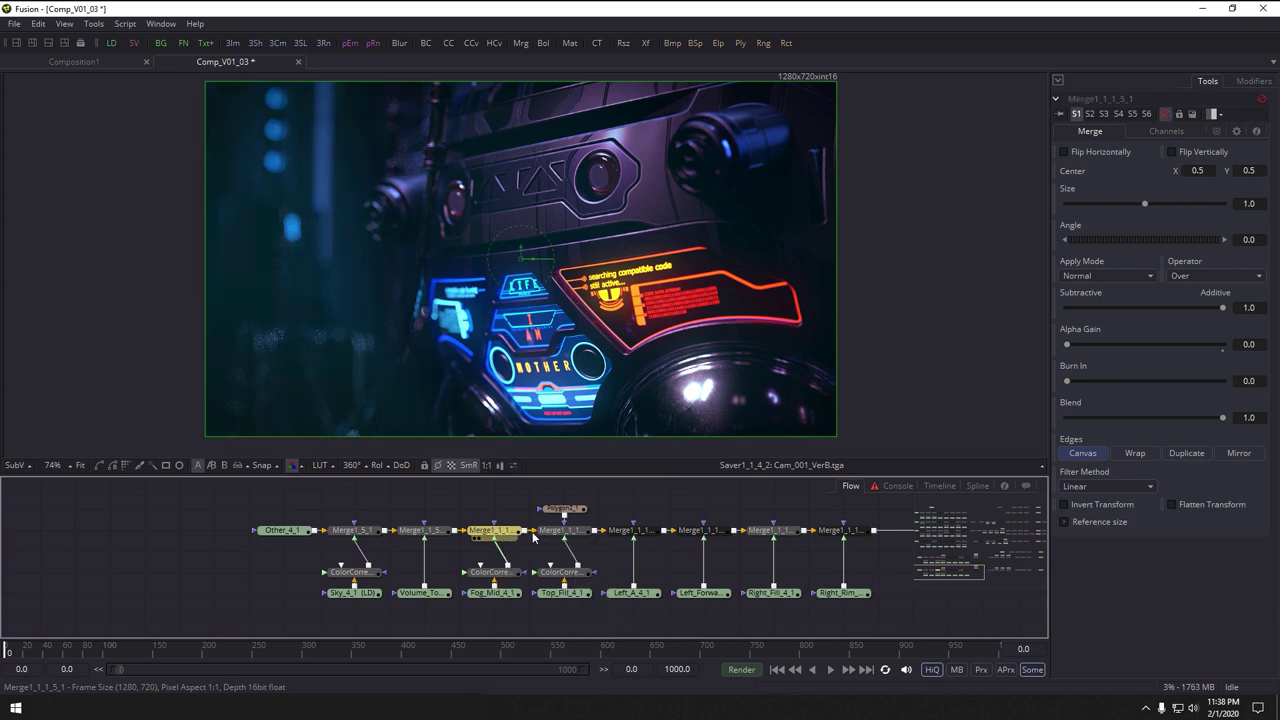
pyautogui.click(547, 535)
pyautogui.hotkey('ctrl', 'p')
pyautogui.click(372, 534)
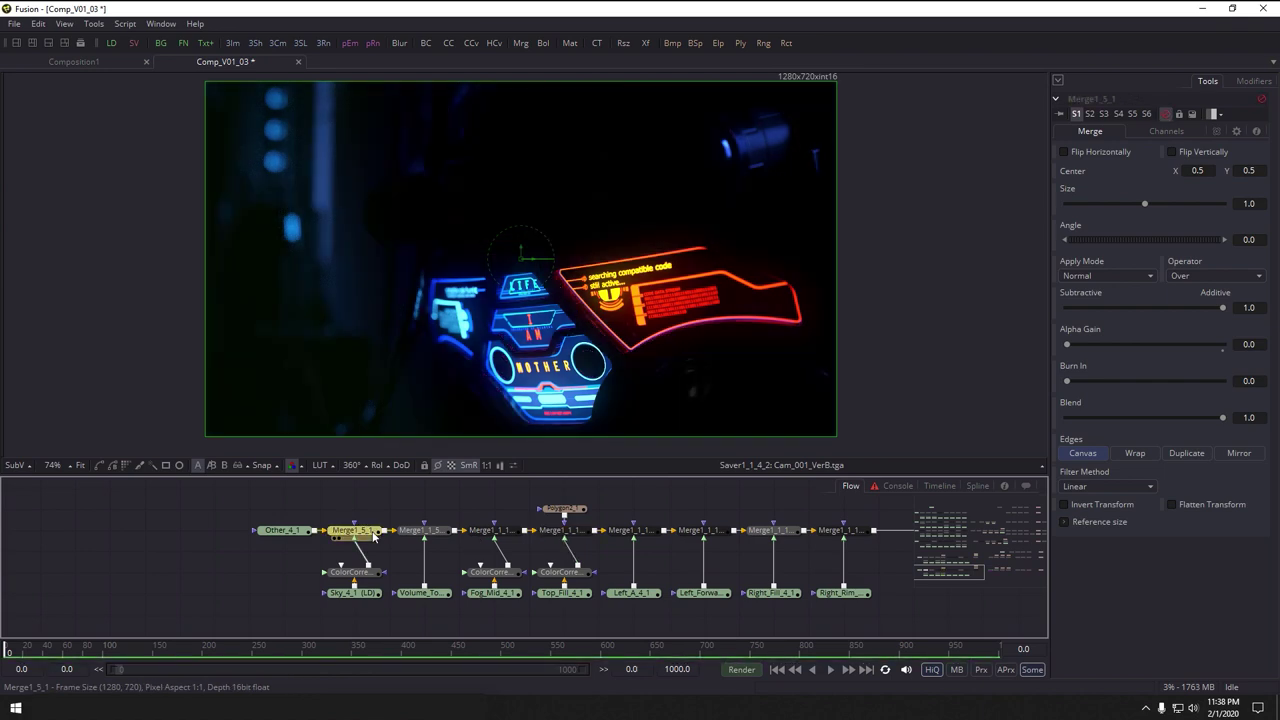
pyautogui.hotkey('ctrl', 'p')
pyautogui.hotkey('ctrl', 'p')
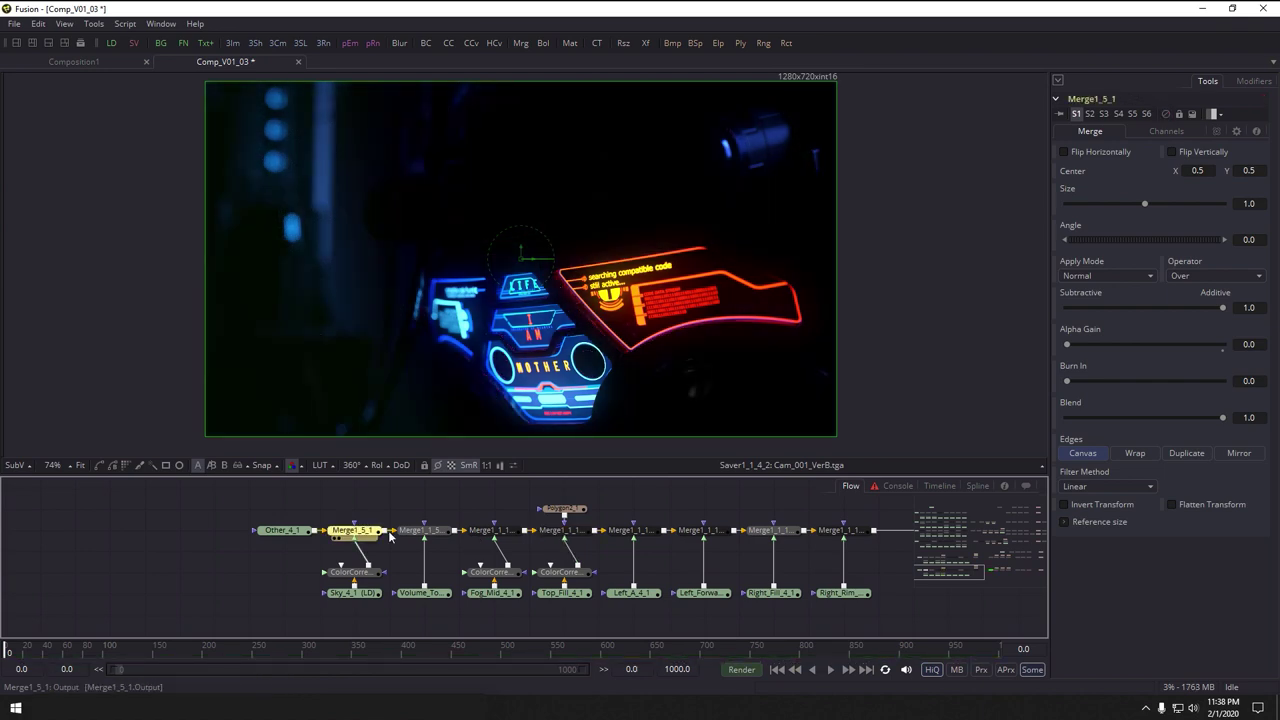
pyautogui.hotkey('ctrl', 'p')
# Toggle the bypass of the Volume and Right_Fill merges to compare what these passes add to the image
pyautogui.click(420, 531)
pyautogui.hotkey('ctrl', 'p')
pyautogui.hotkey('ctrl', 'p')
pyautogui.hotkey('ctrl', 'p')
pyautogui.moveTo(494, 522); pyautogui.dragTo(358, 548)
pyautogui.hotkey('ctrl', 'p')
pyautogui.click(640, 557)
pyautogui.hotkey('ctrl', 'p')
pyautogui.hotkey('ctrl', 'p')
# Insert a Color Corrector between the Left_A pass and its merge, tinted orange-red with tint about 0.069 and strength about 0.78
pyautogui.click(503, 560)
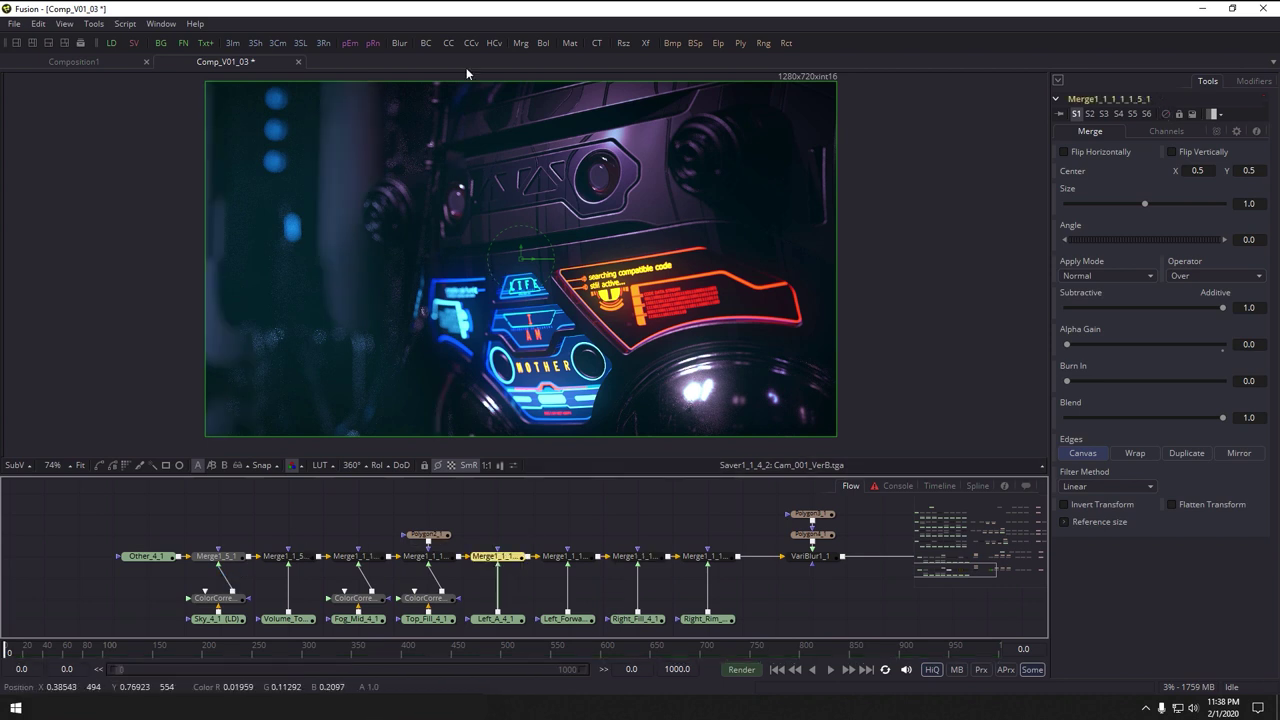
pyautogui.moveTo(452, 43); pyautogui.dragTo(497, 585)
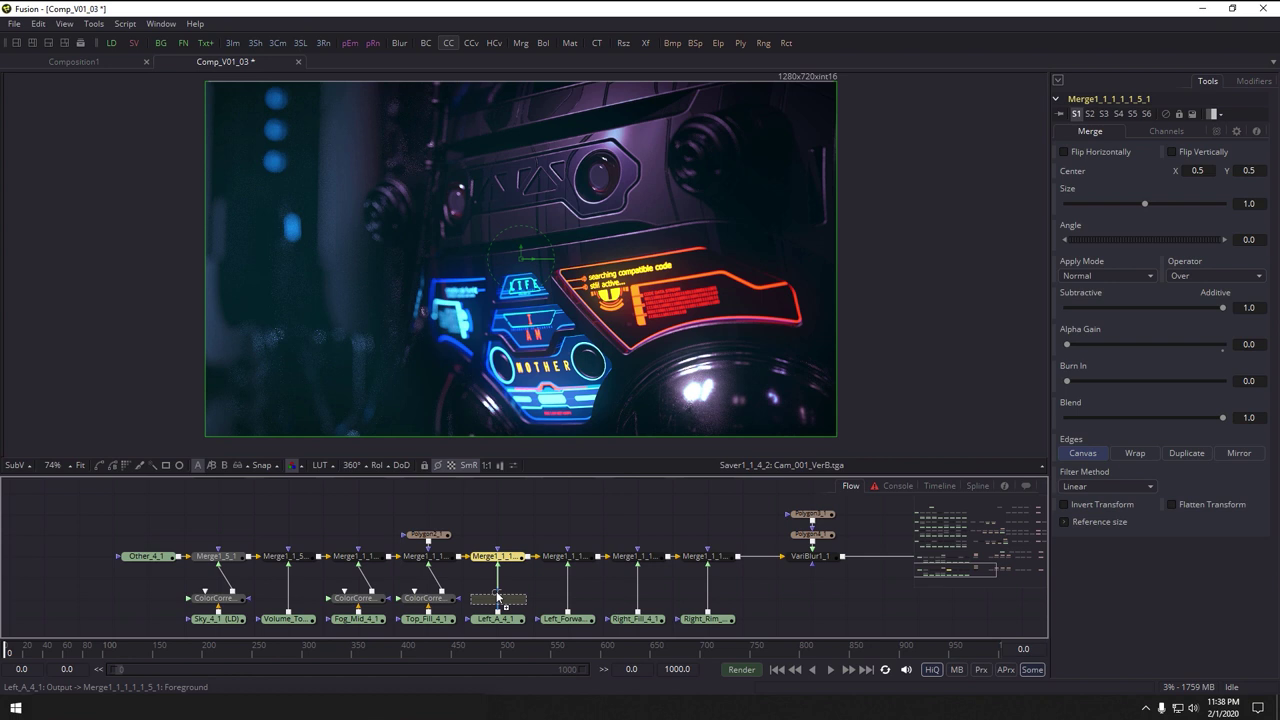
pyautogui.moveTo(1127, 258); pyautogui.dragTo(1176, 262)
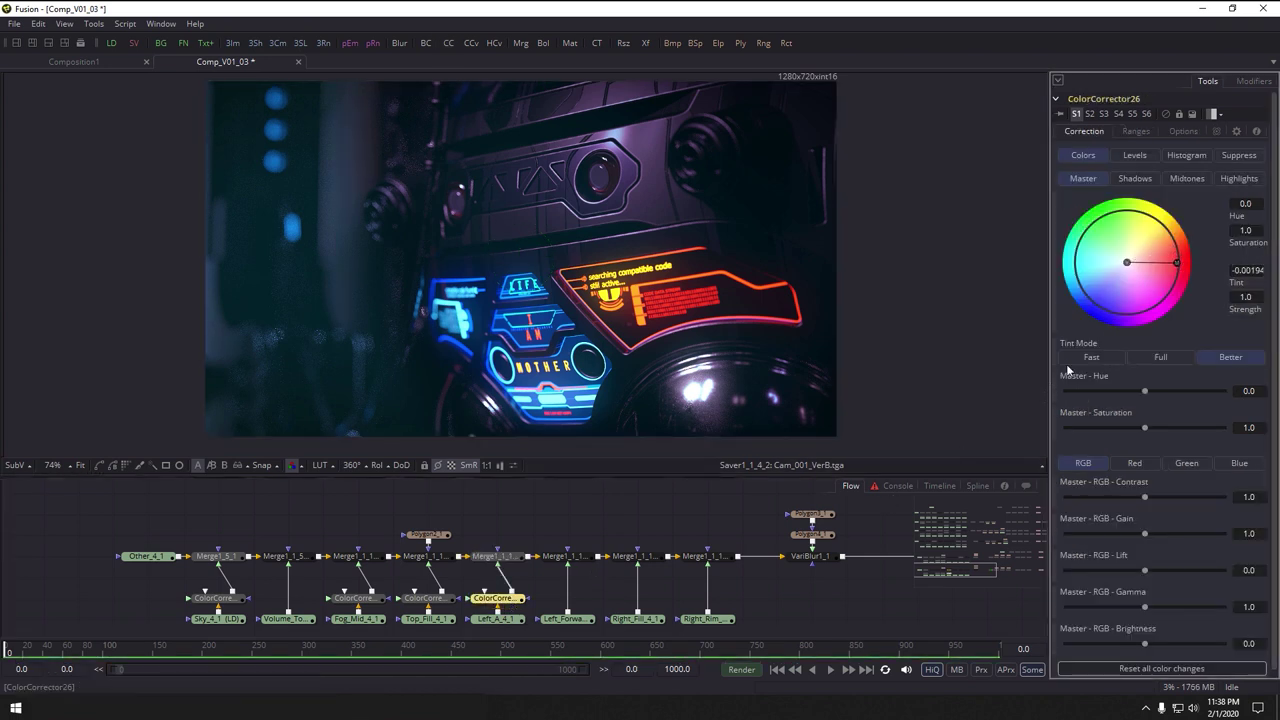
pyautogui.moveTo(1161, 252); pyautogui.dragTo(1166, 244)
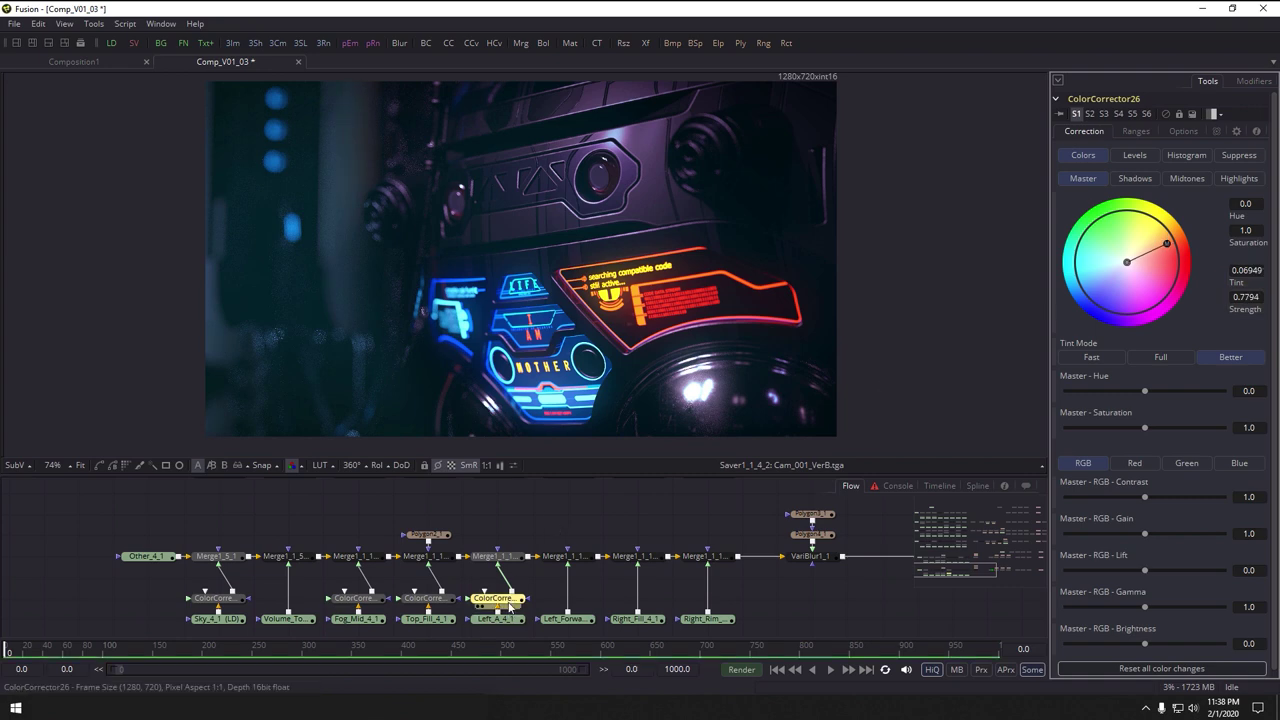
# Bypass the last Color Corrector in the duplicated chain's final grading section
pyautogui.moveTo(507, 601); pyautogui.dragTo(494, 282)
pyautogui.moveTo(513, 556); pyautogui.dragTo(530, 400)
pyautogui.moveTo(765, 535); pyautogui.dragTo(335, 530)
pyautogui.moveTo(795, 530); pyautogui.dragTo(277, 541)
pyautogui.moveTo(622, 565); pyautogui.dragTo(570, 400)
pyautogui.moveTo(185, 577); pyautogui.dragTo(781, 576)
pyautogui.click(845, 565)
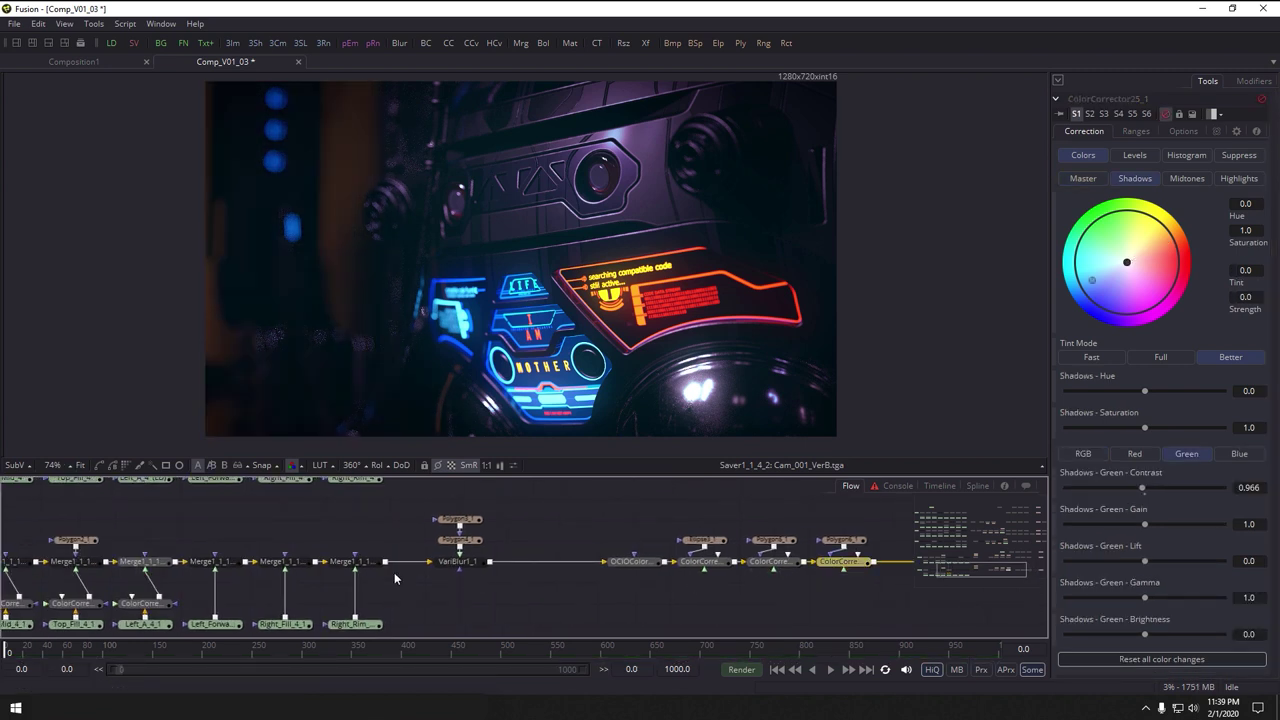
# Set the Left_A Color Corrector's master RGB gamma to 1.1 and tint it cyan-blue, about 0.56 at strength 1.0
pyautogui.hscroll(-5, 394, 572)
pyautogui.click(505, 592)
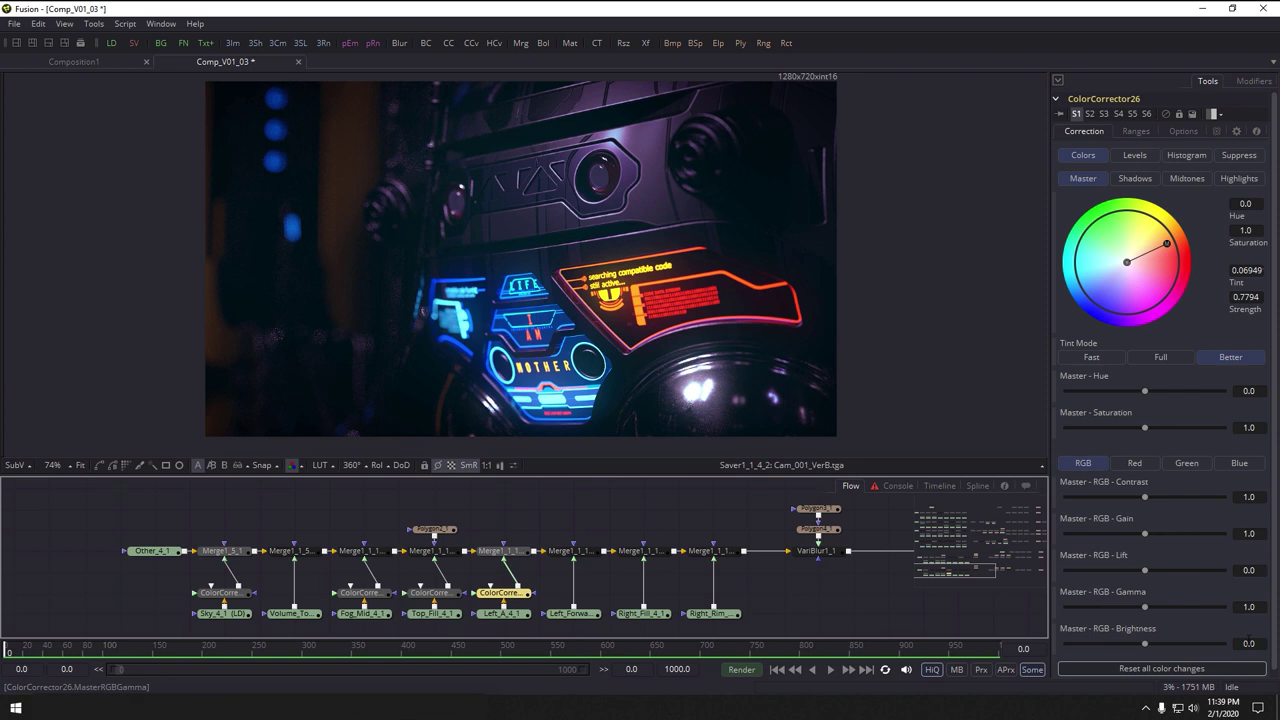
pyautogui.click(1249, 606)
pyautogui.write('1.3')
pyautogui.press('Tab')
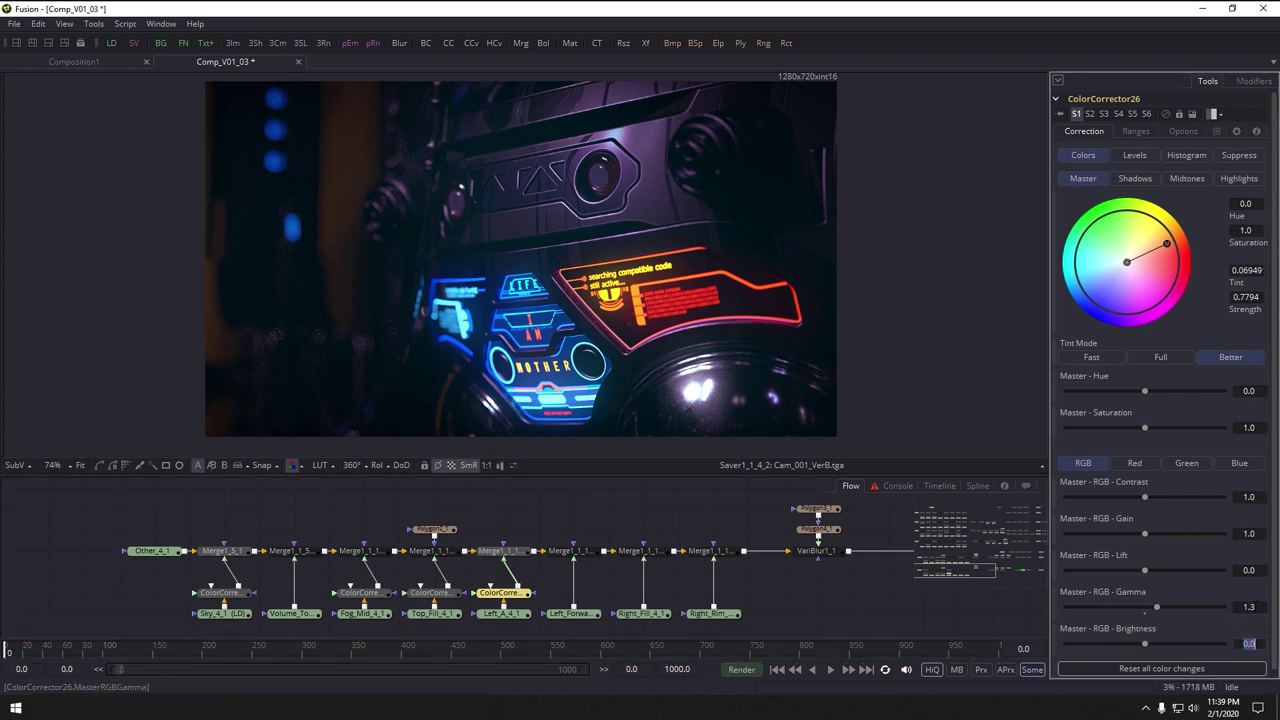
pyautogui.write('1.1')
pyautogui.press('Tab')
pyautogui.moveTo(1117, 283); pyautogui.dragTo(1080, 280)
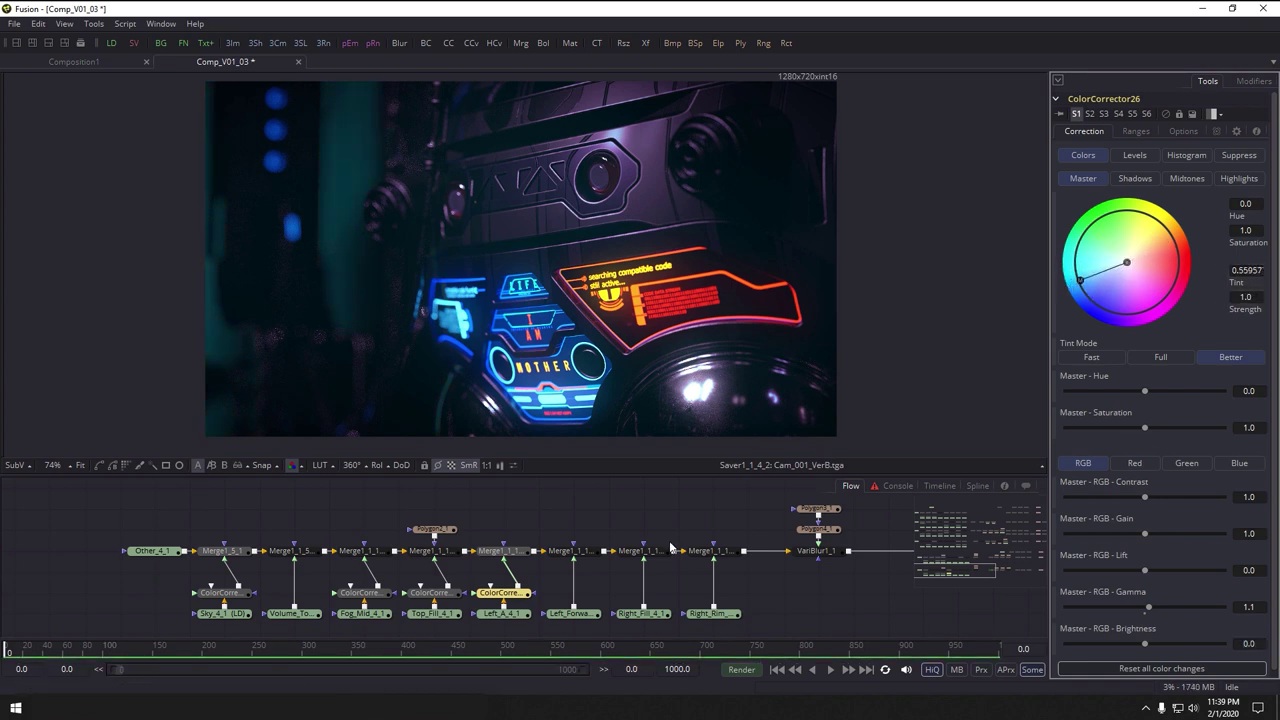
# Lower the Left_A merge's blend to 0.3
pyautogui.click(508, 556)
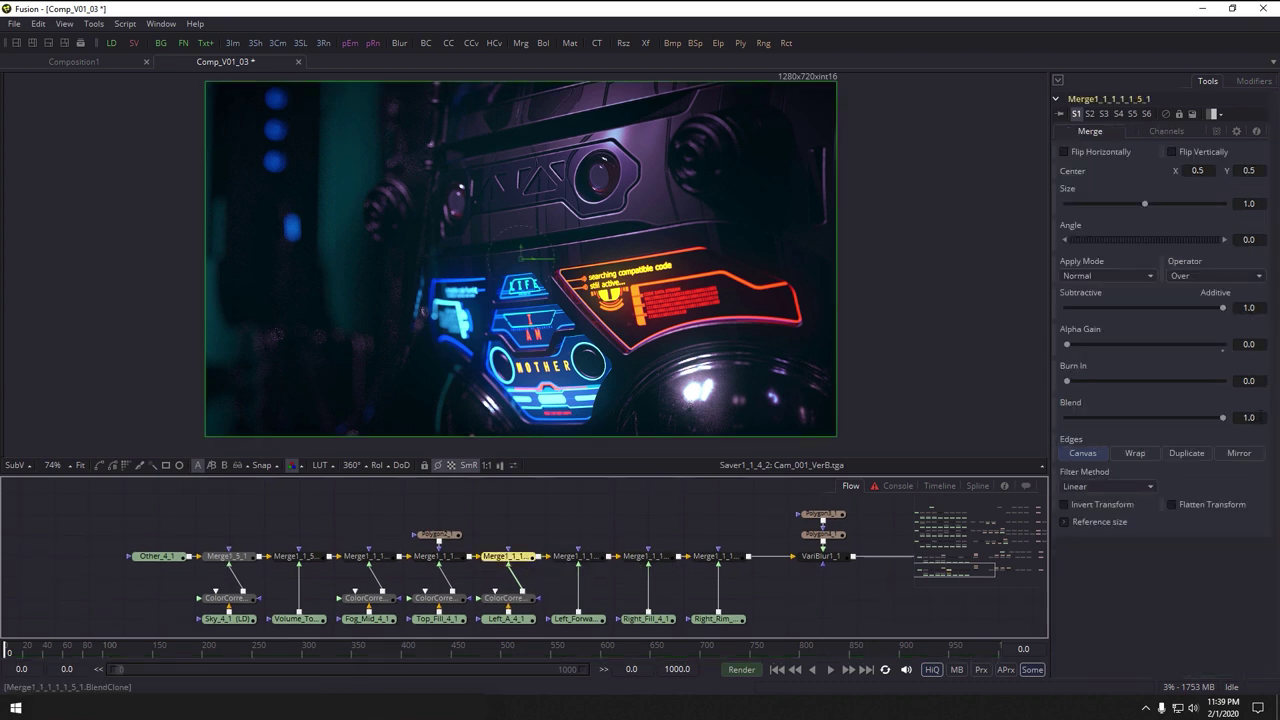
pyautogui.moveTo(1221, 416); pyautogui.dragTo(1098, 417)
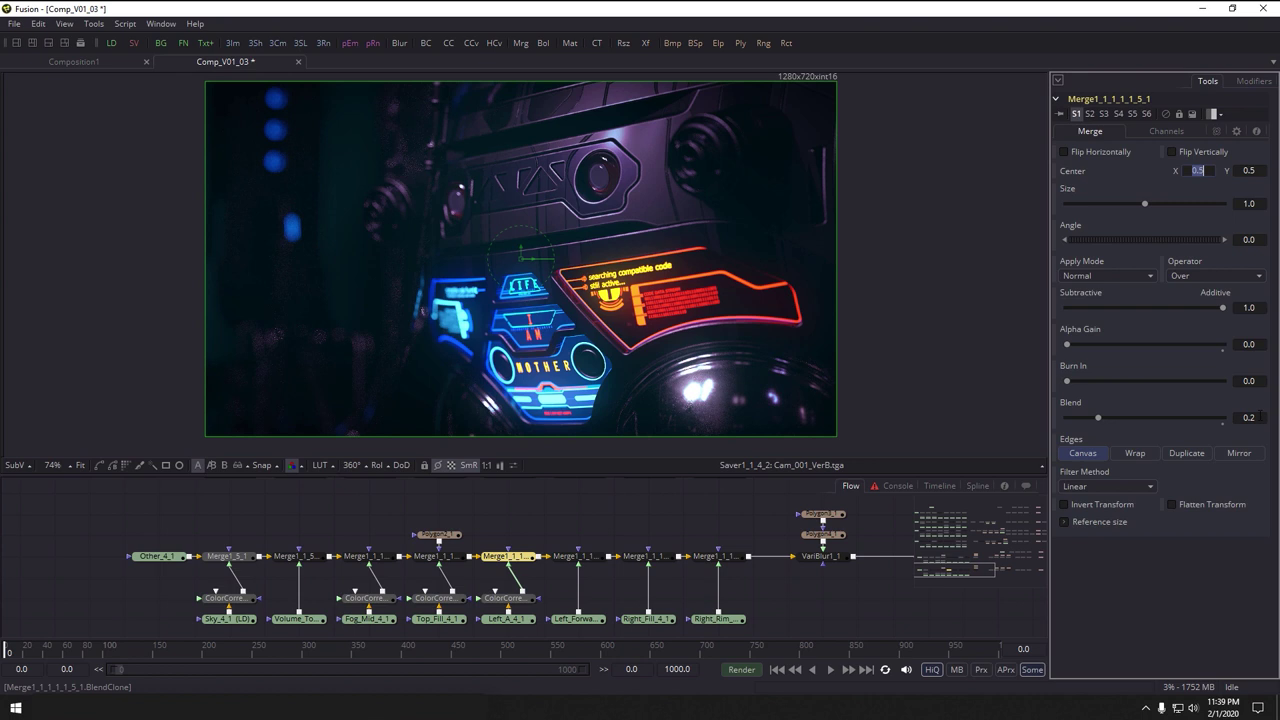
pyautogui.press('Tab')
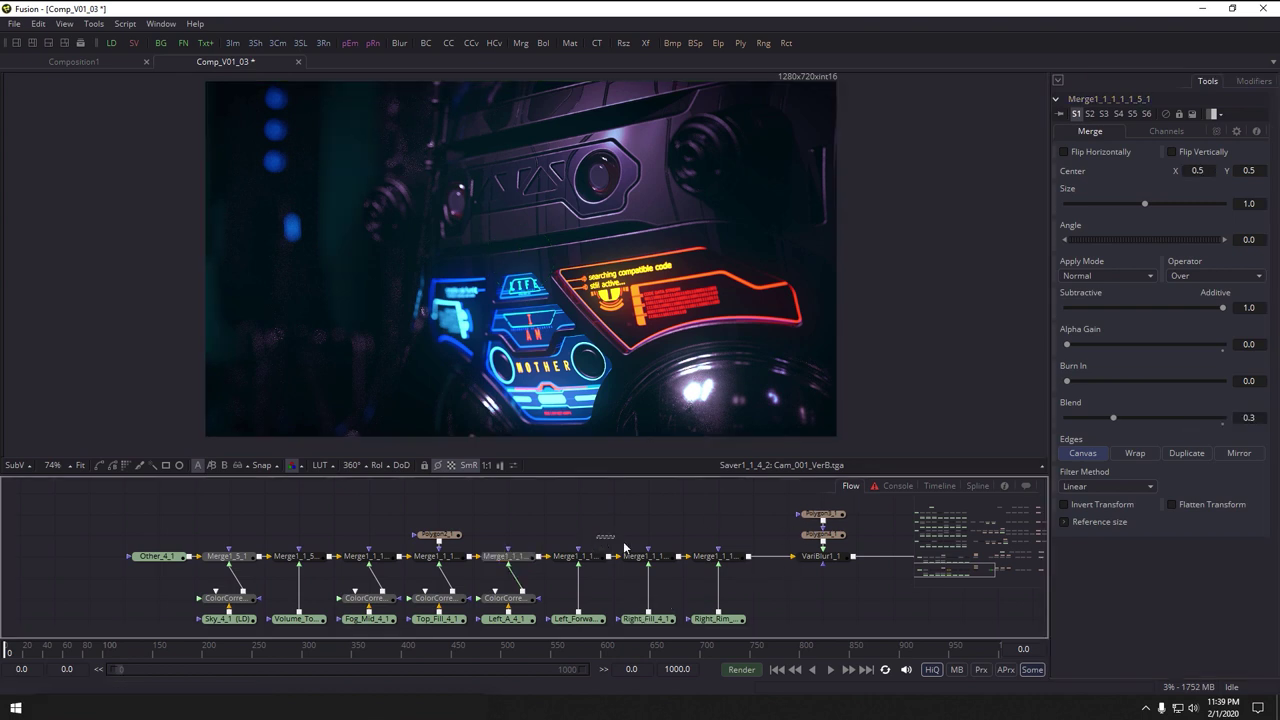
# Check the contributions of the Left_Forward, Right_Fill, Right_Rim and Fog_Mid merges
pyautogui.click(589, 559)
pyautogui.click(650, 558)
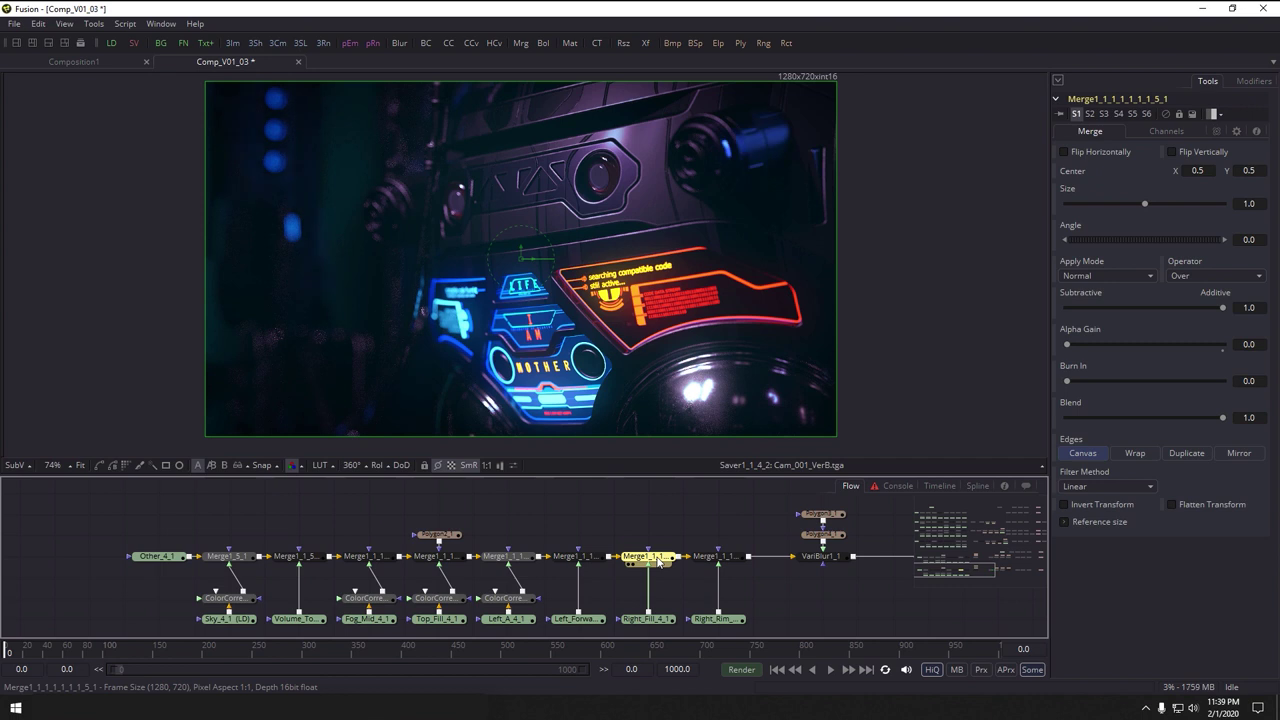
pyautogui.click(716, 558)
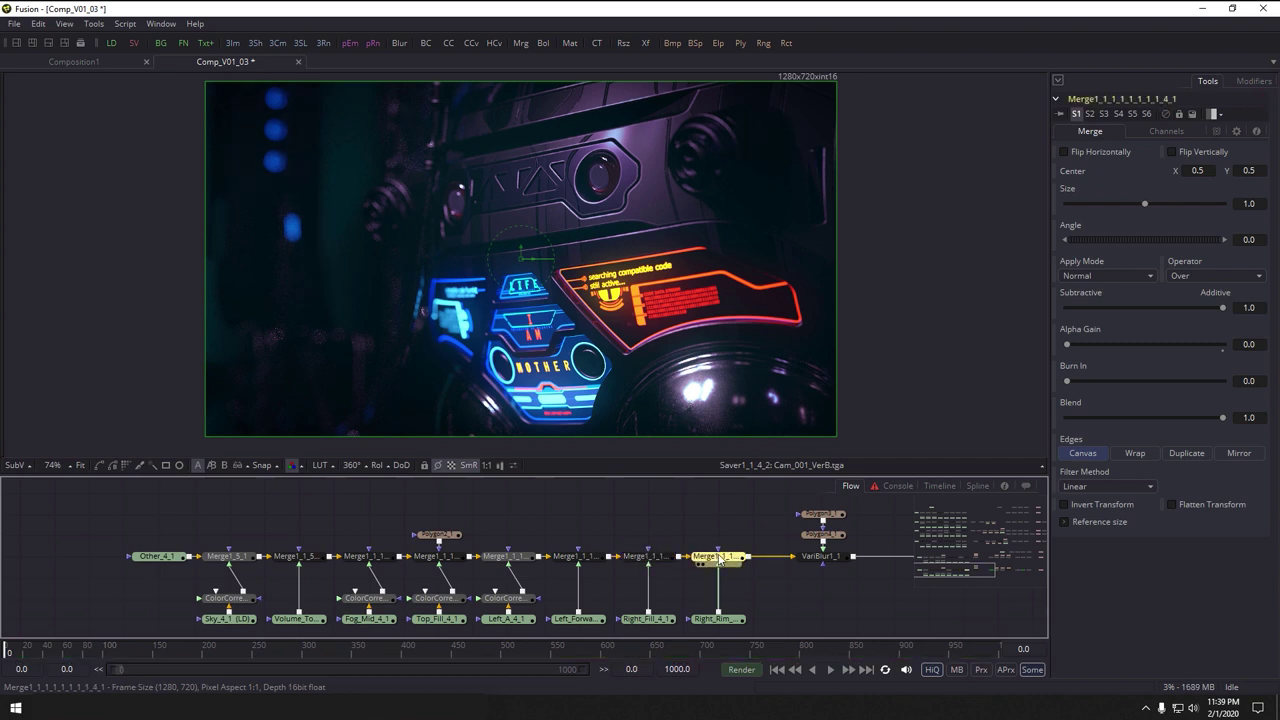
pyautogui.click(420, 558)
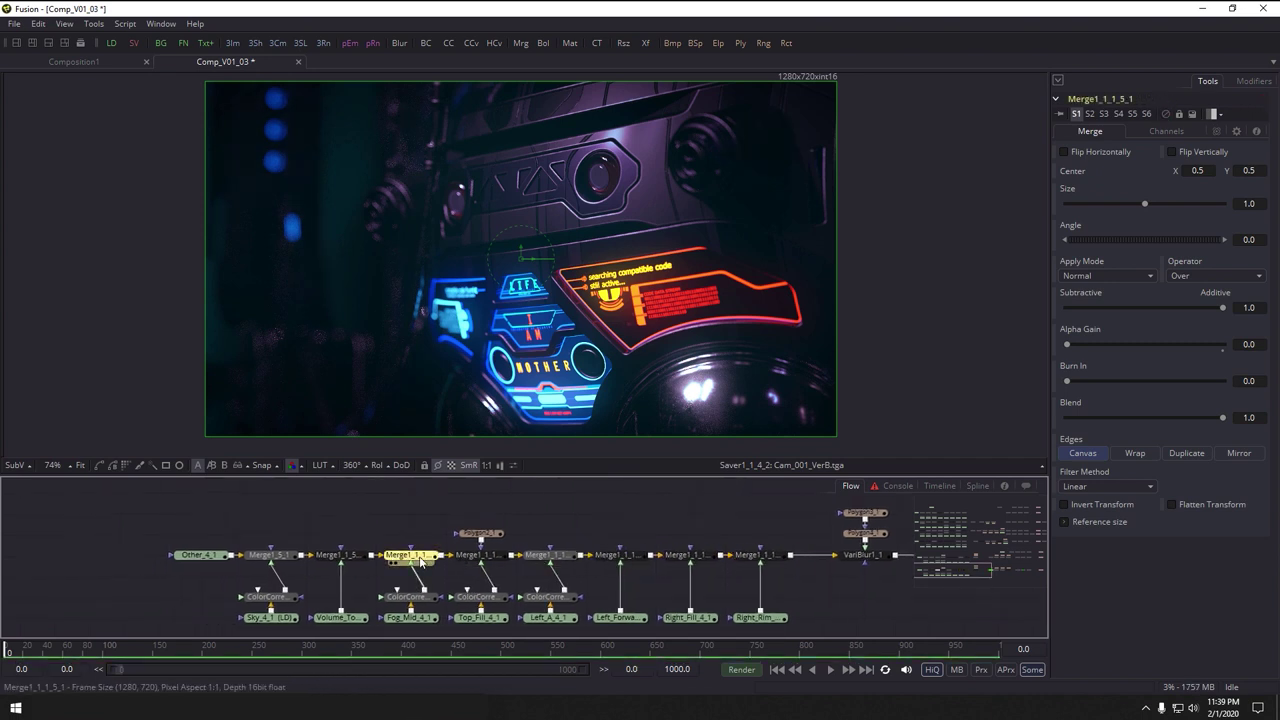
# Insert a Color Corrector between the Volume pass and its merge, tinted green with tint about 0.297 and strength about 0.68
pyautogui.click(357, 558)
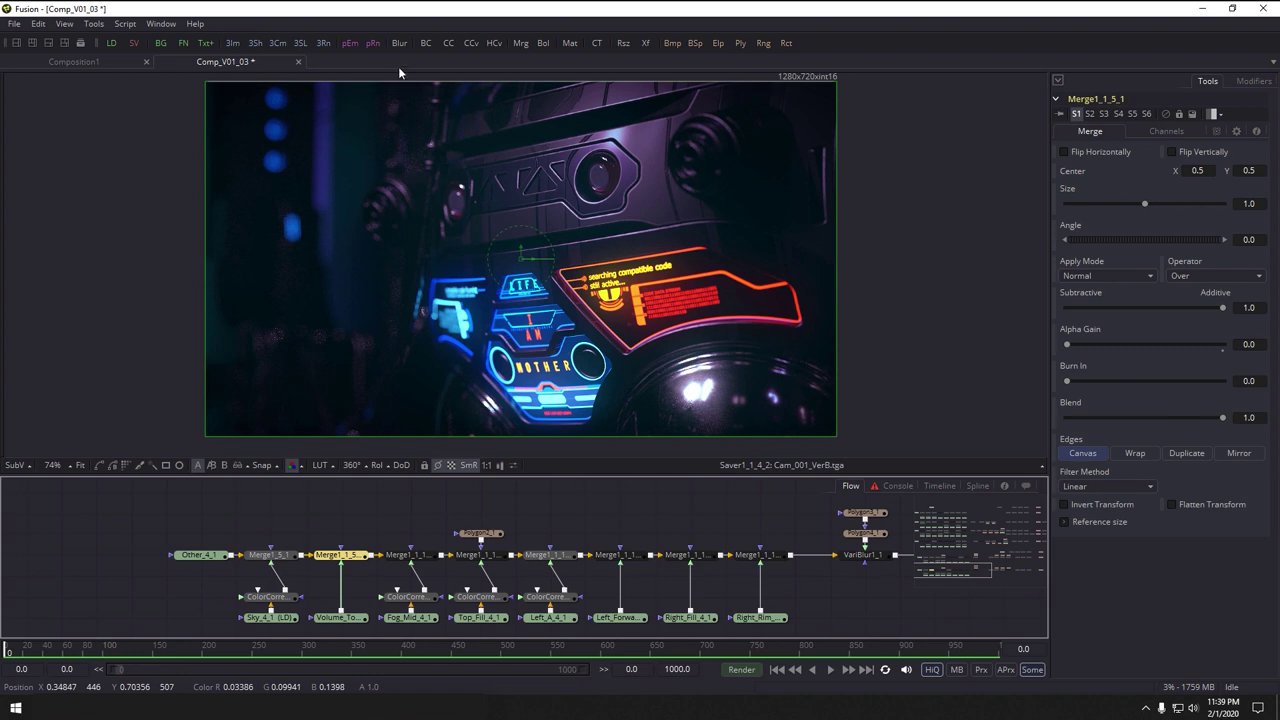
pyautogui.moveTo(448, 43); pyautogui.dragTo(339, 590)
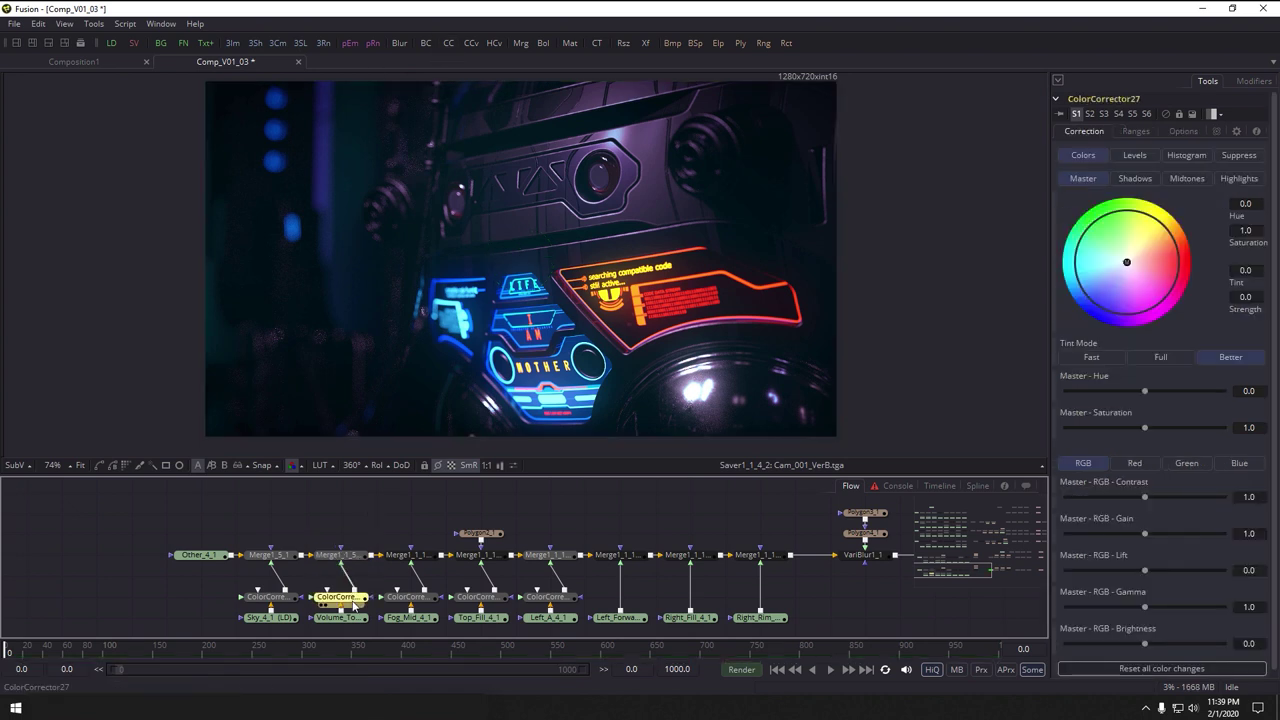
pyautogui.moveTo(1128, 265); pyautogui.dragTo(1125, 230)
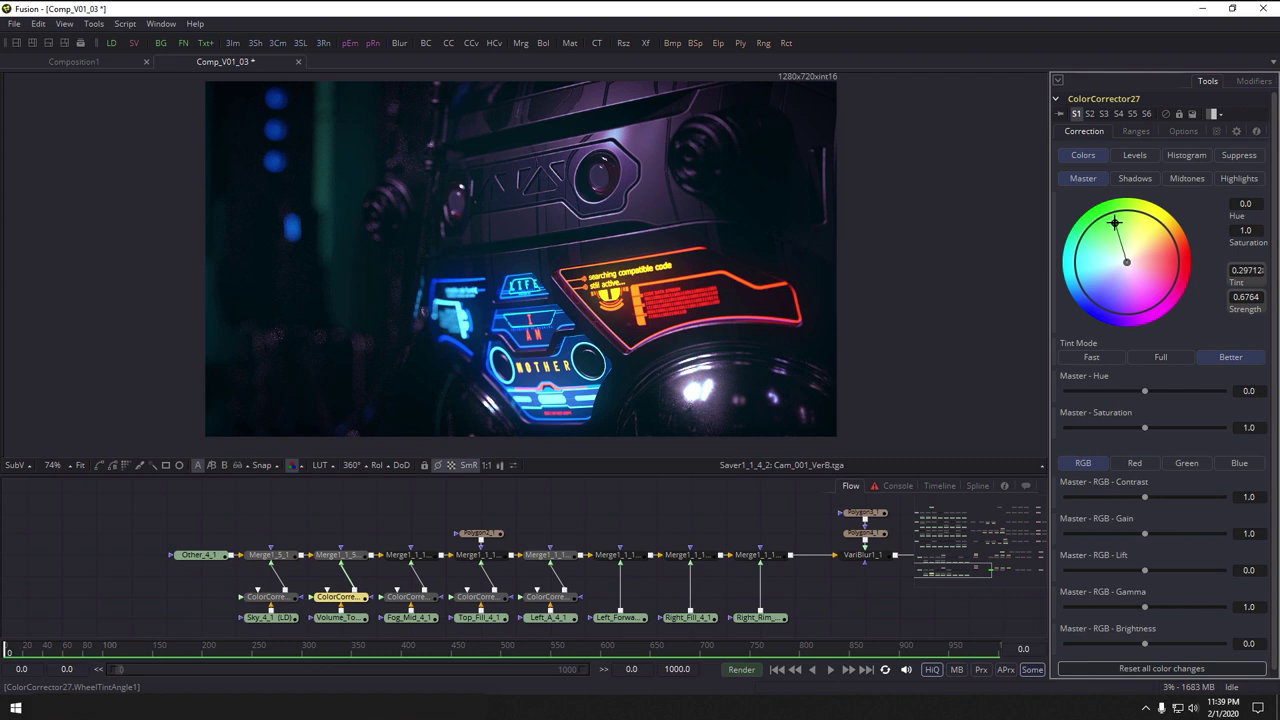
pyautogui.click(359, 511)
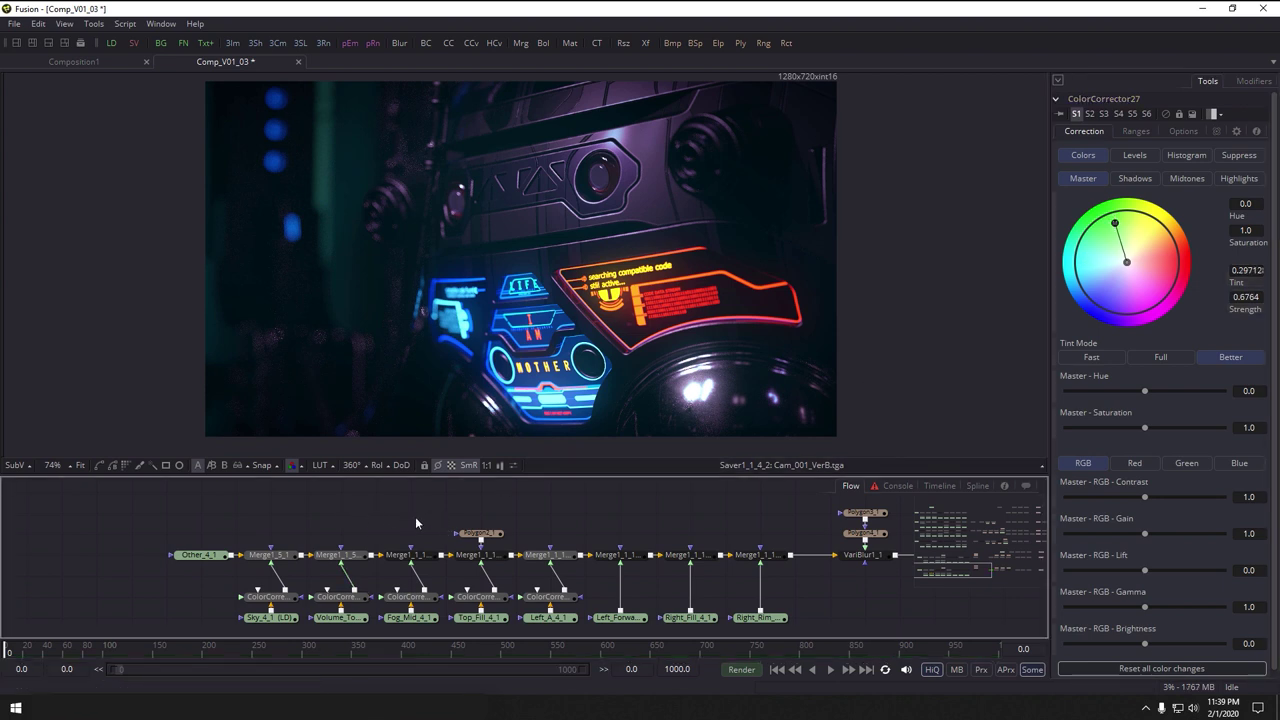
# Toggle the Sky merge's bypass repeatedly to compare the image with and without the sky light
pyautogui.scroll(-1, 419, 524)
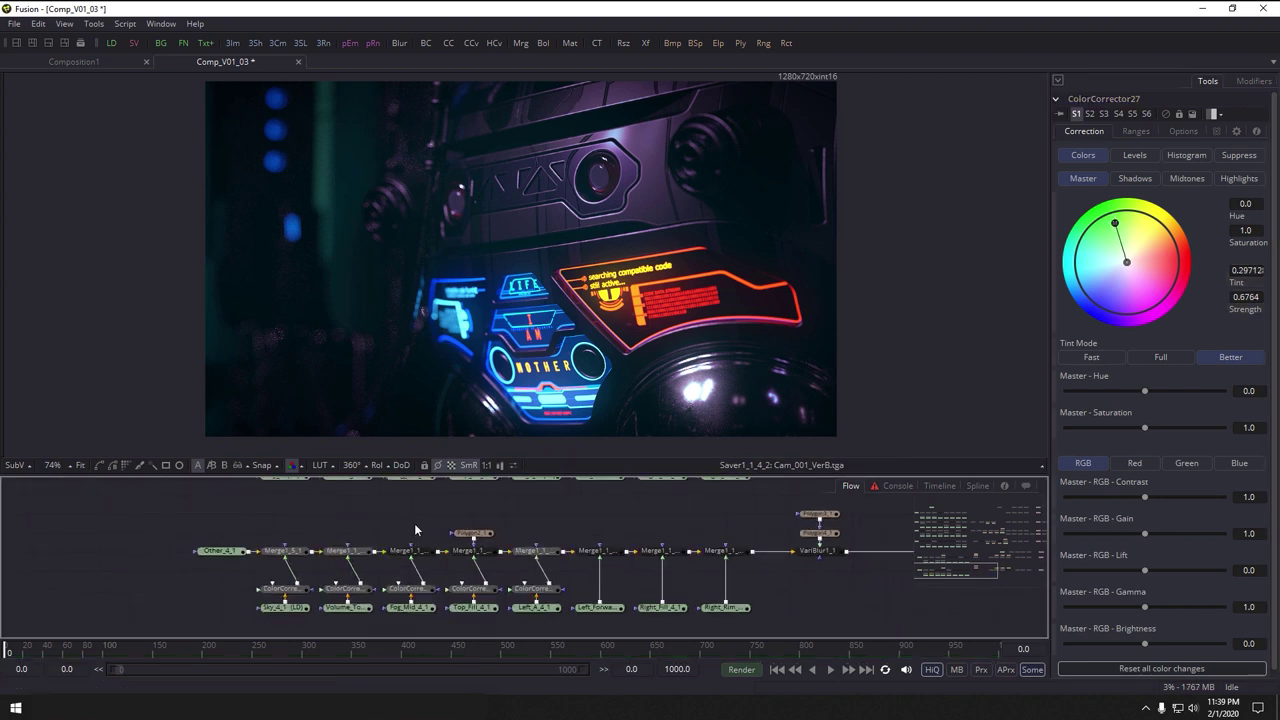
pyautogui.click(298, 553)
pyautogui.hotkey('ctrl', 'p')
pyautogui.hotkey('ctrl', 'p')
pyautogui.hotkey('ctrl', 'p')
pyautogui.hotkey('ctrl', 'p')
# Compare the image with the Sky pass's Color Corrector bypassed, and delete that corrector
pyautogui.click(298, 590)
pyautogui.hotkey('ctrl', 'p')
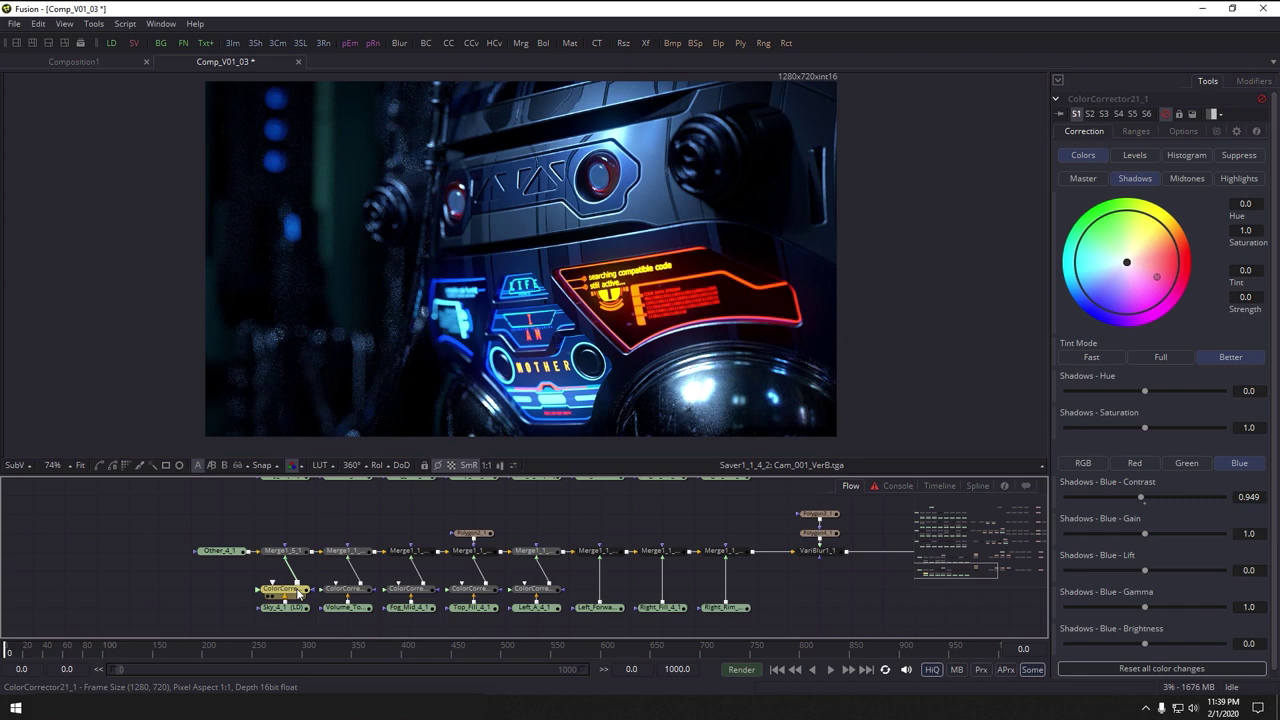
pyautogui.hotkey('ctrl', 'p')
pyautogui.hotkey('ctrl', 'p')
pyautogui.hotkey('ctrl', 'p')
pyautogui.press('Delete')
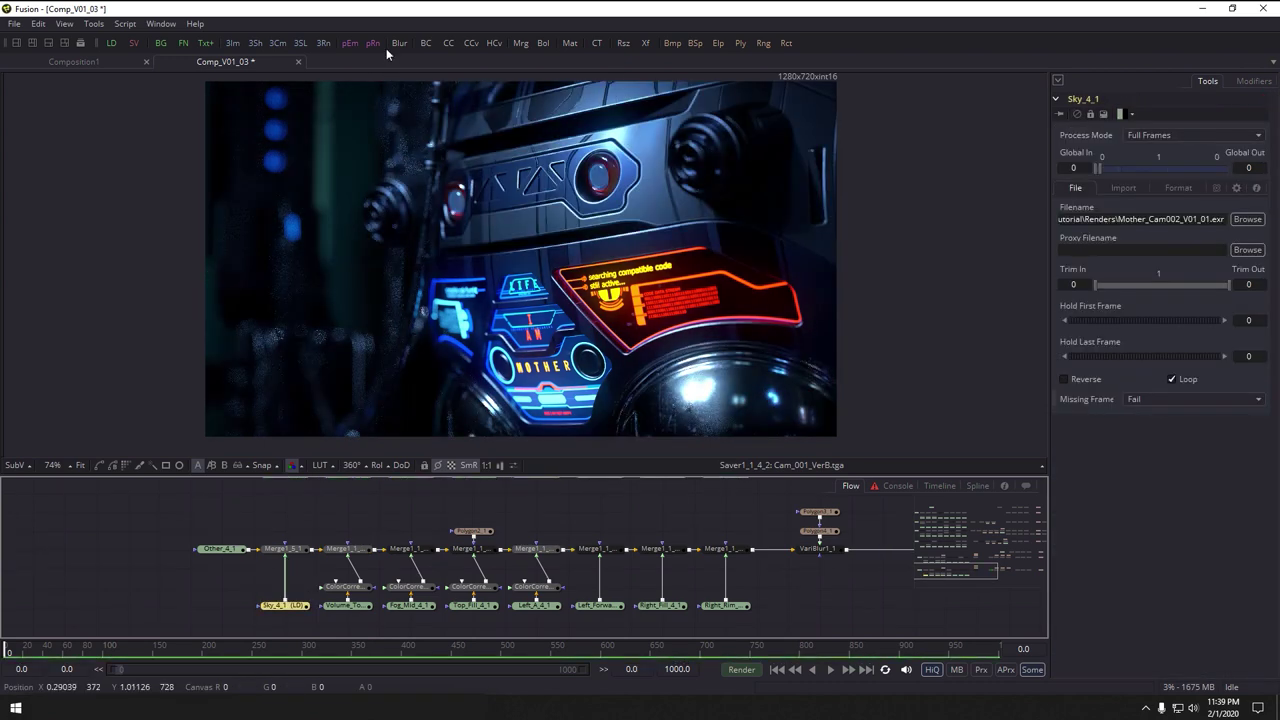
# Insert a fresh Color Corrector between the Sky pass and its merge, with master RGB gain 0.6 and gamma 0.6
pyautogui.moveTo(448, 44); pyautogui.dragTo(285, 592)
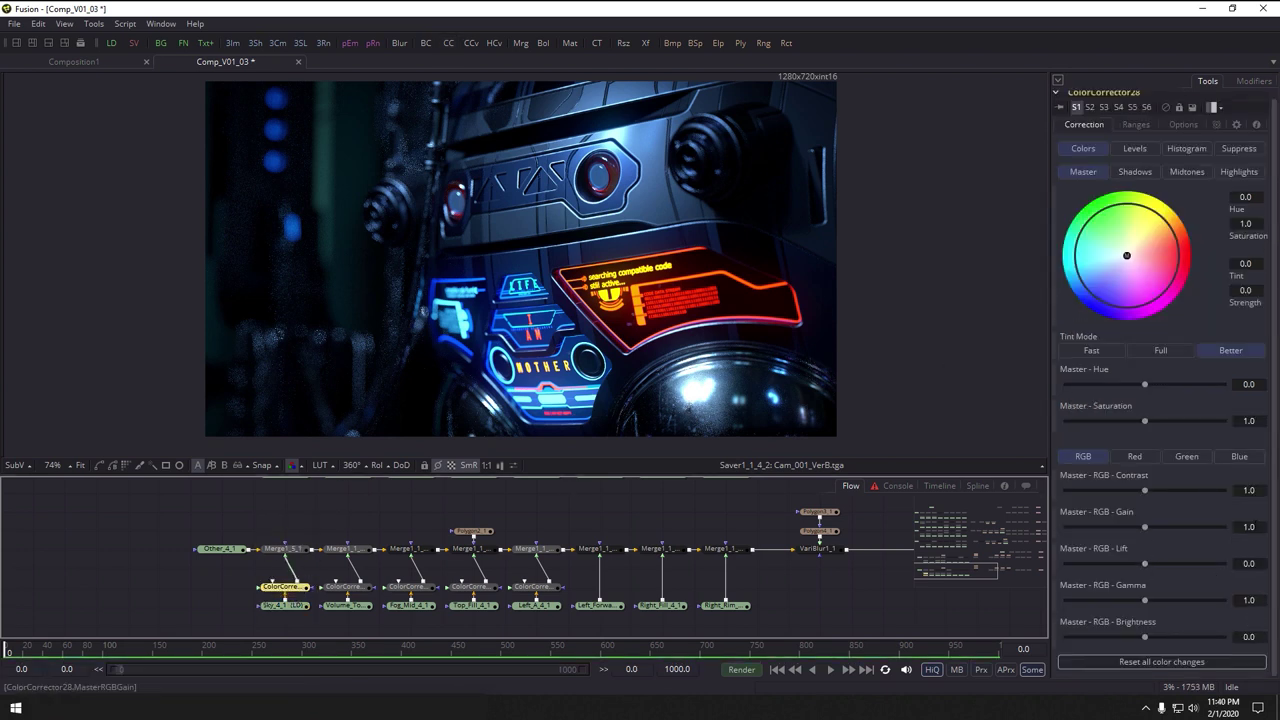
pyautogui.click(1248, 526)
pyautogui.write('0.6')
pyautogui.press('Tab')
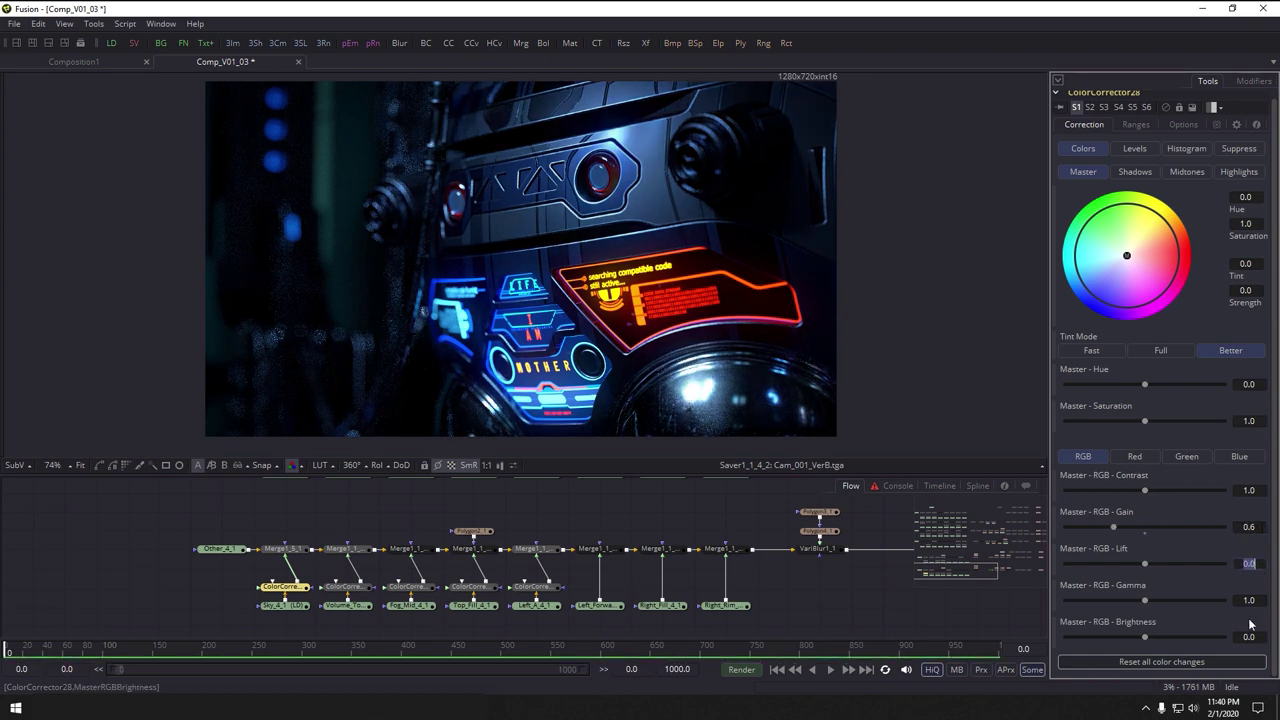
pyautogui.write('0.6')
pyautogui.press('Tab')
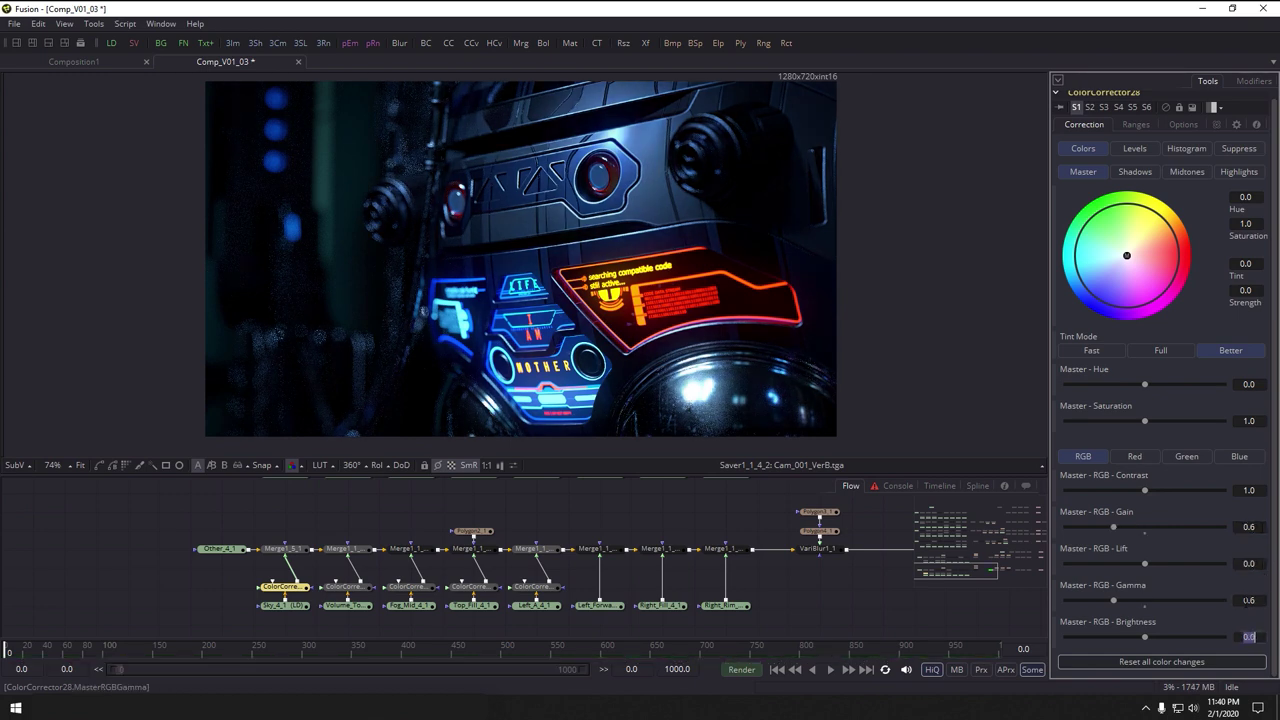
# Set the Sky Color Corrector's master gamma to 1.1 and gain to 0.4, and tint it blue, about 0.67 at strength about 0.59
pyautogui.write('0.9')
pyautogui.press('Tab')
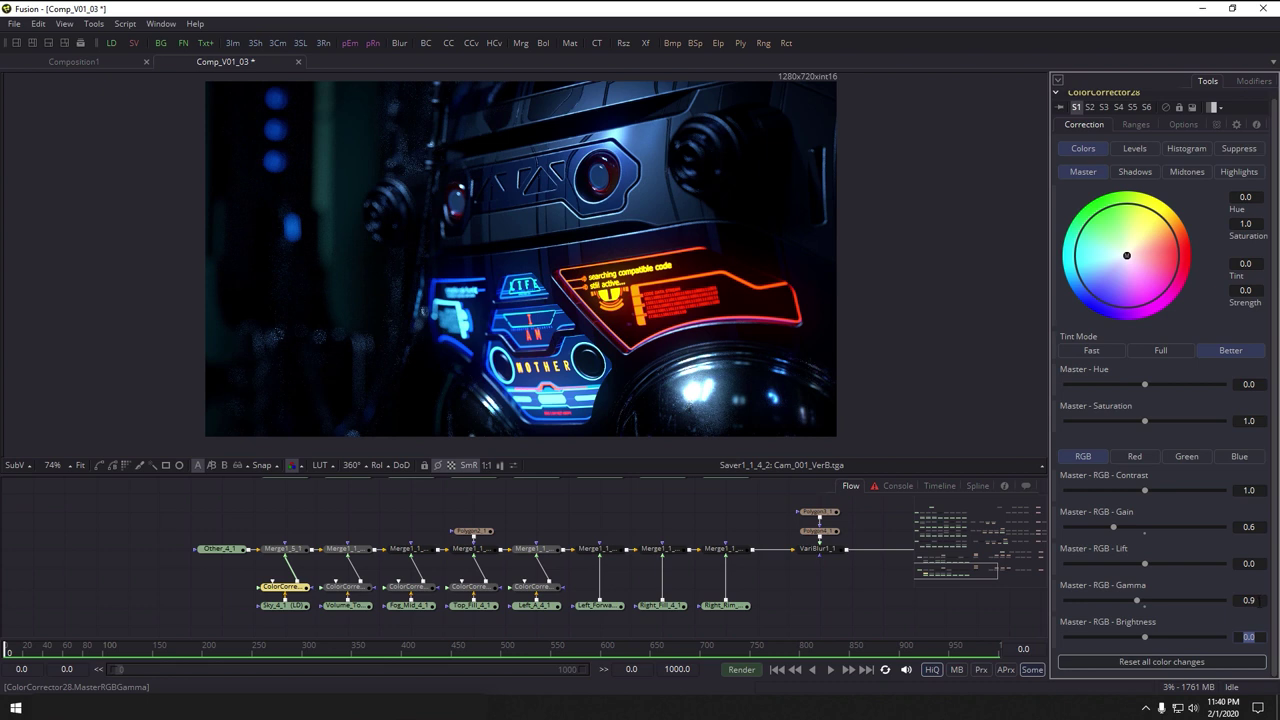
pyautogui.write('1.1')
pyautogui.press('Tab')
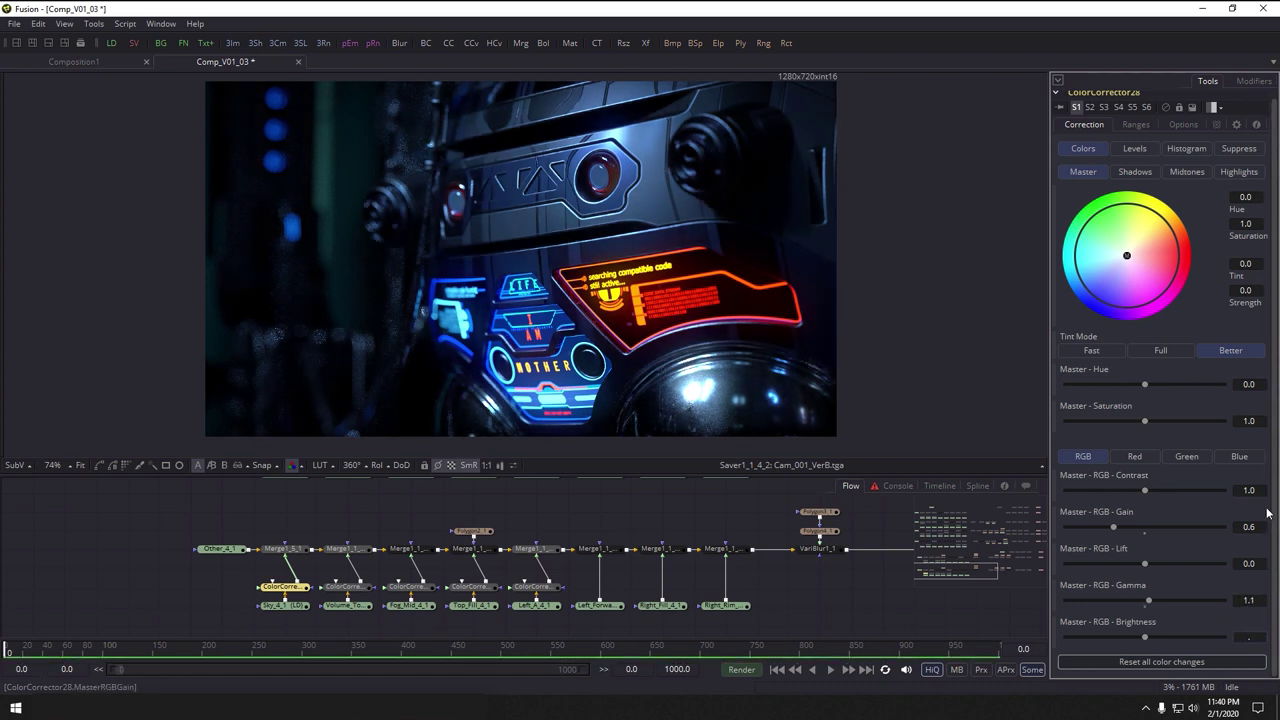
pyautogui.write('.4')
pyautogui.press('Tab')
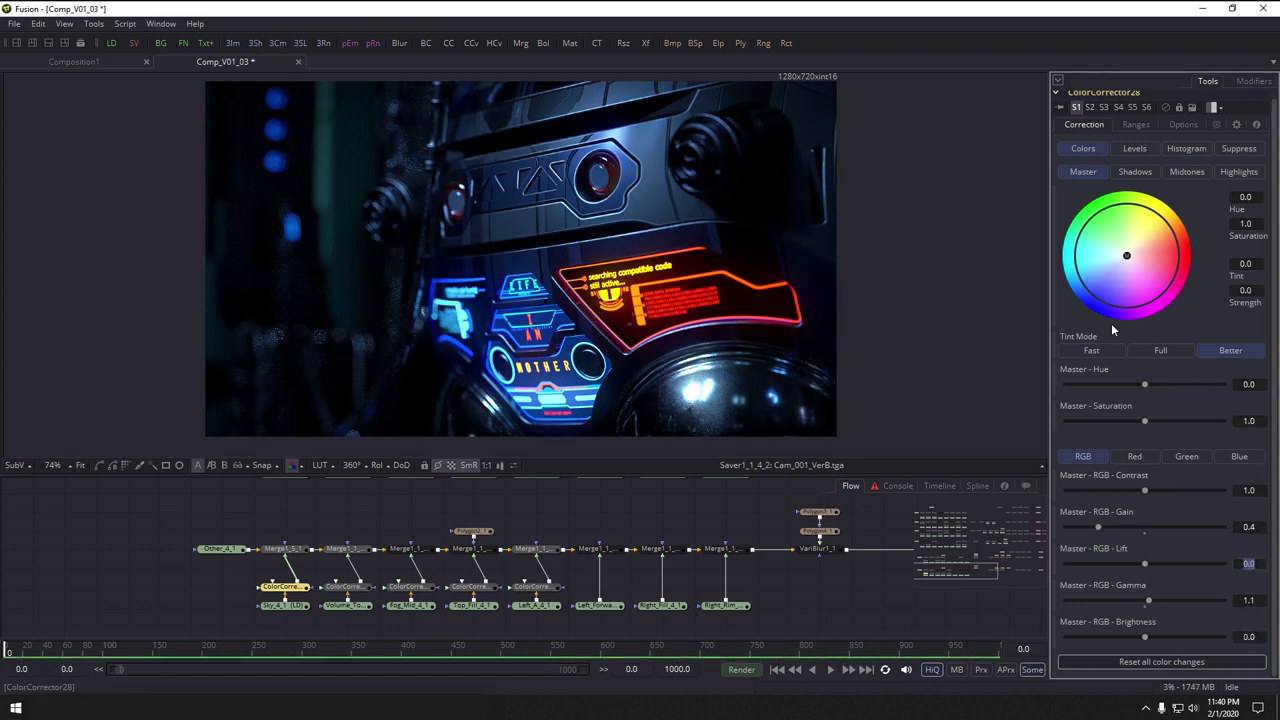
pyautogui.moveTo(1127, 258); pyautogui.dragTo(1093, 263)
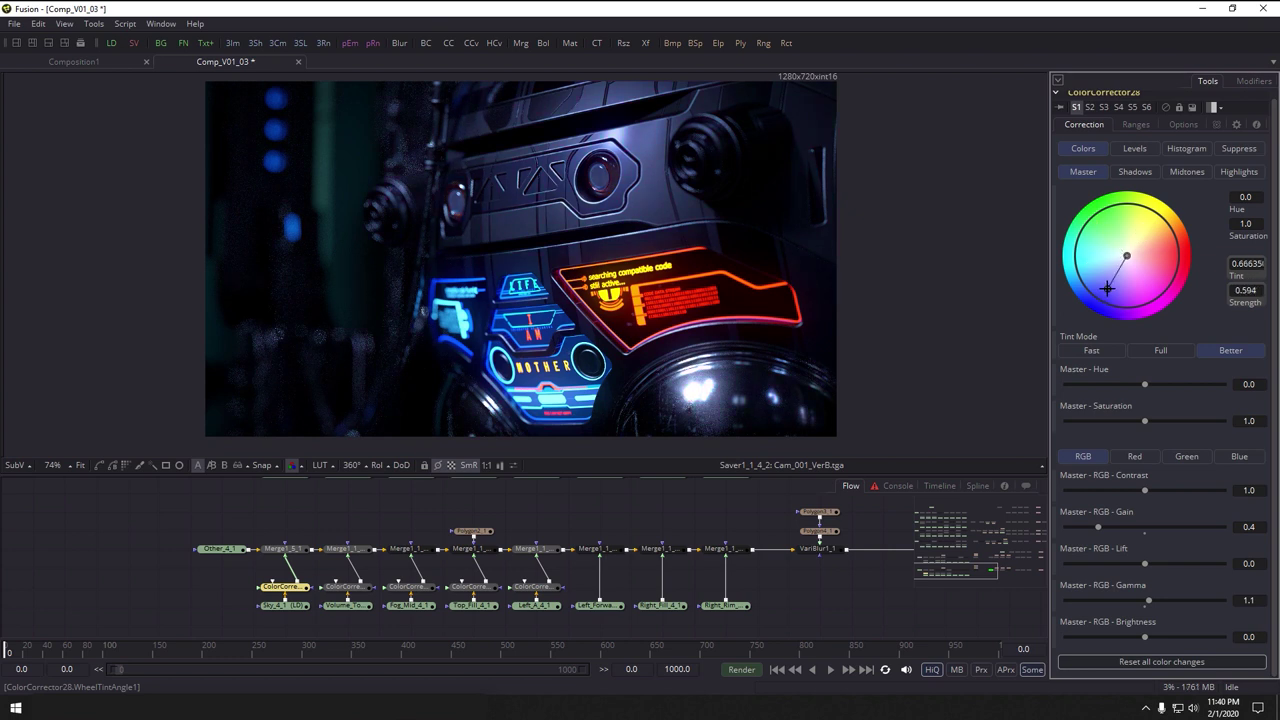
# Undo the blue tint on the Sky pass's Color Corrector and set its shadows' blue contrast to about 0.966
pyautogui.hotkey('ctrl', 'z')
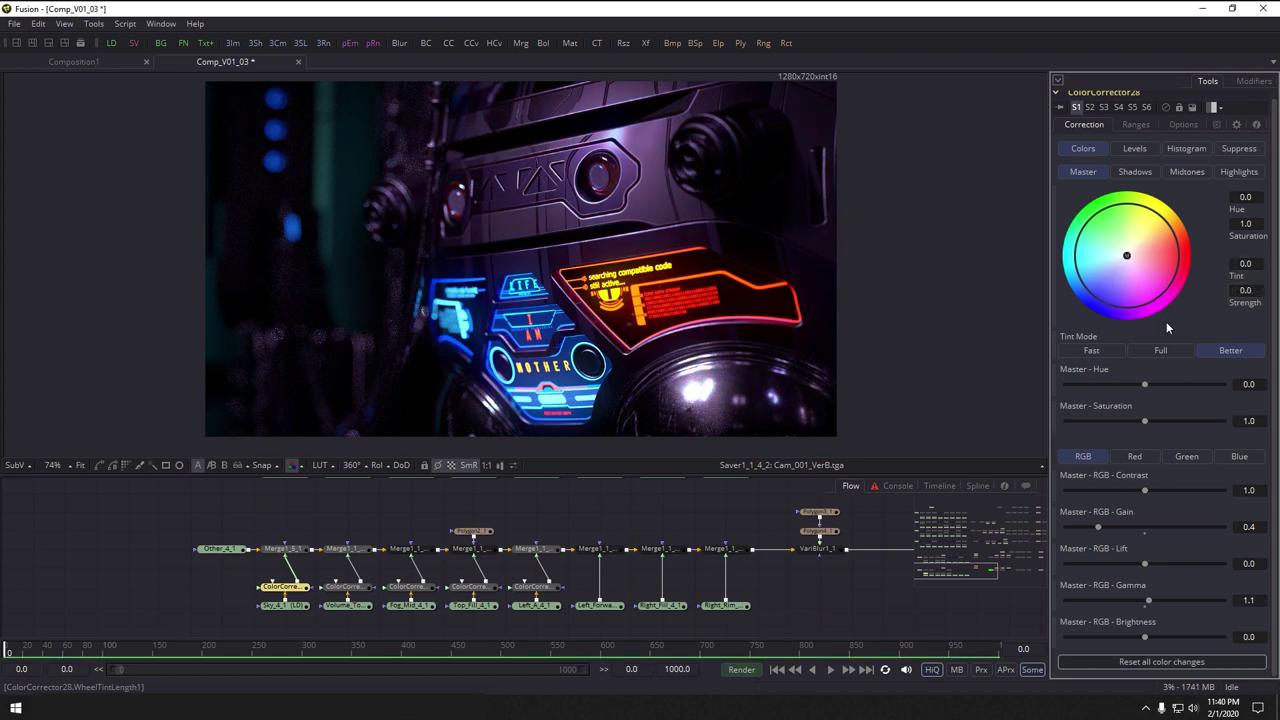
pyautogui.click(1140, 172)
pyautogui.click(1238, 458)
pyautogui.moveTo(1160, 493); pyautogui.dragTo(1142, 489)
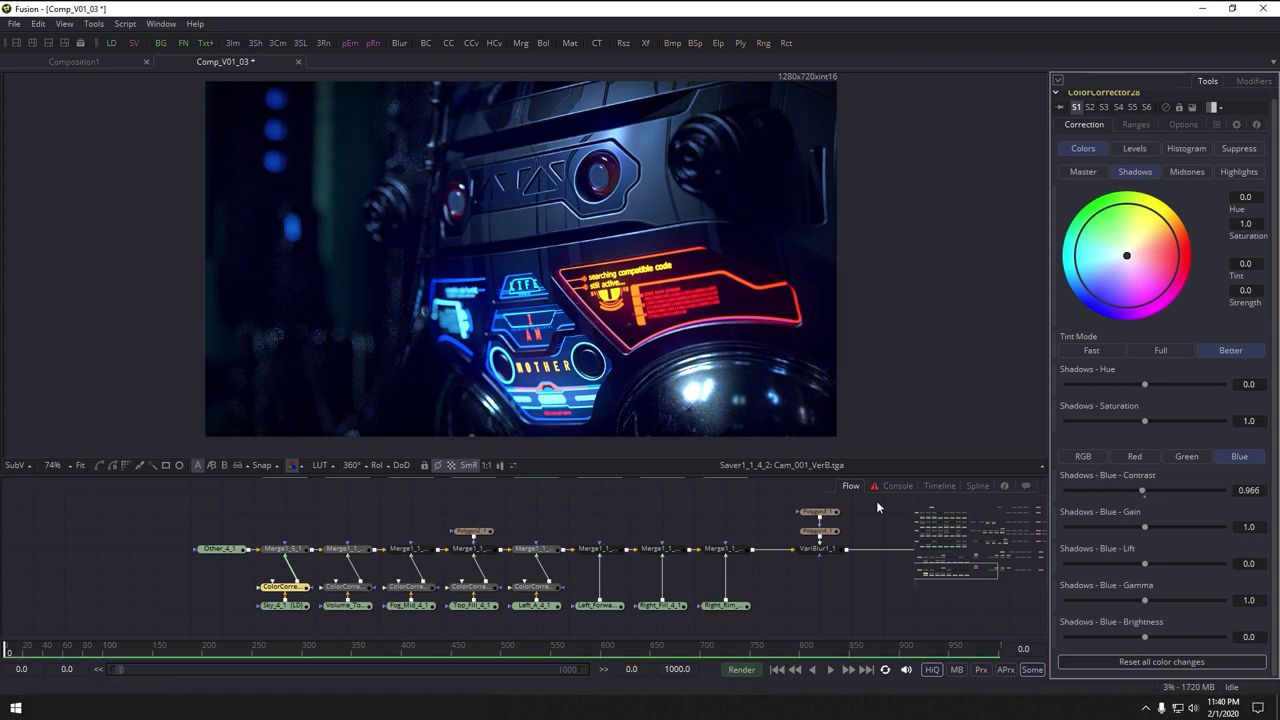
# Enable the masked Color Corrector just before the depth change and tint its master red, about -0.99 at strength about 0.56
pyautogui.moveTo(789, 581); pyautogui.dragTo(277, 593)
pyautogui.moveTo(542, 572); pyautogui.dragTo(585, 569)
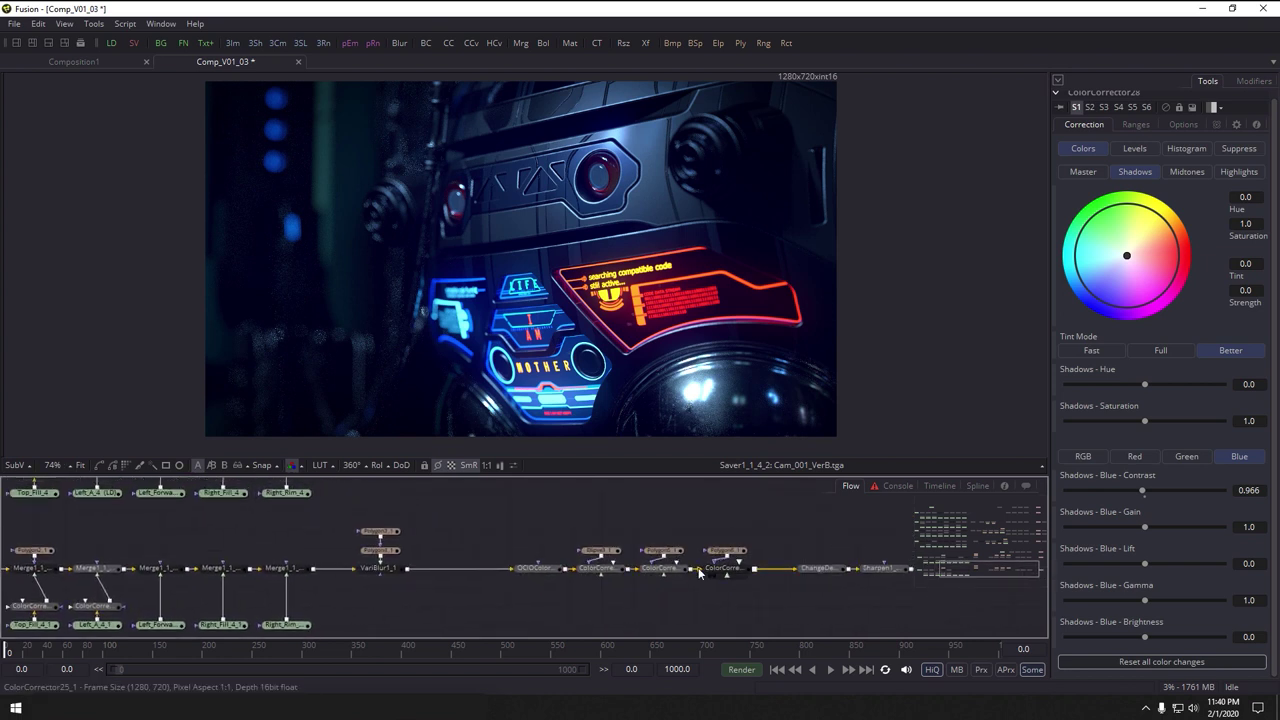
pyautogui.click(732, 573)
pyautogui.hotkey('ctrl', 'p')
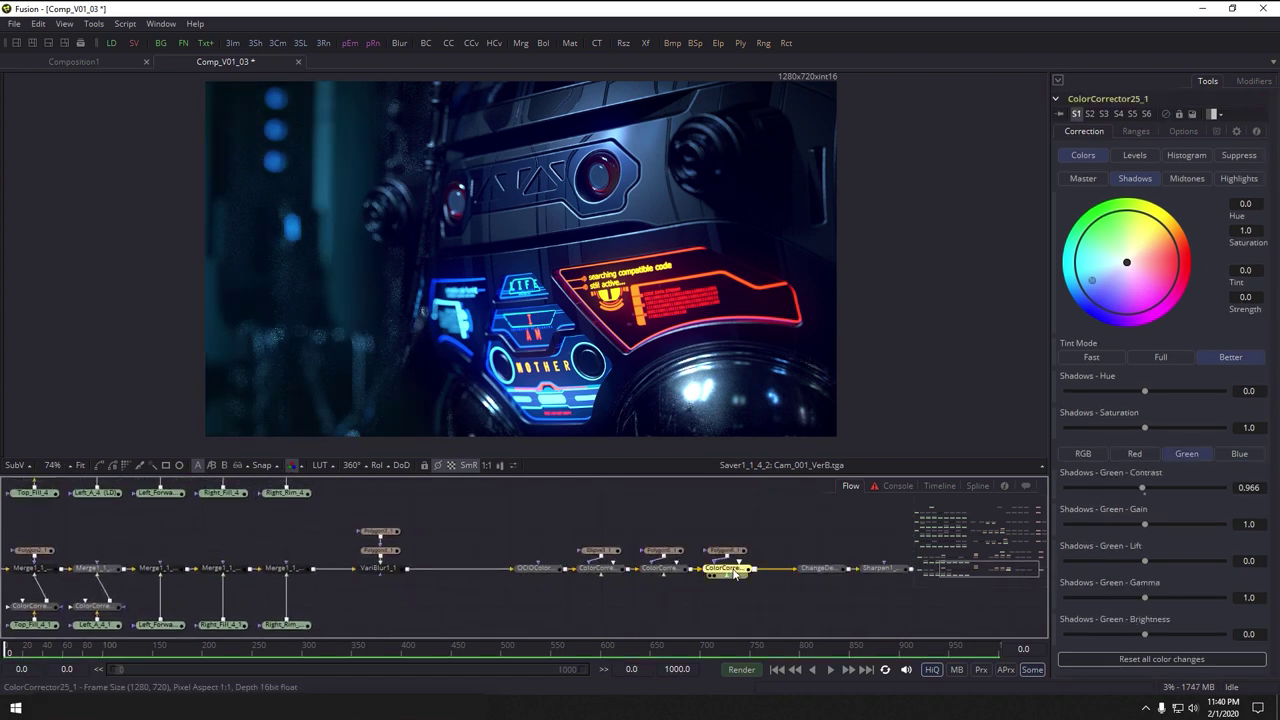
pyautogui.click(798, 547)
pyautogui.moveTo(798, 547); pyautogui.dragTo(718, 552)
pyautogui.click(645, 572)
pyautogui.click(1088, 180)
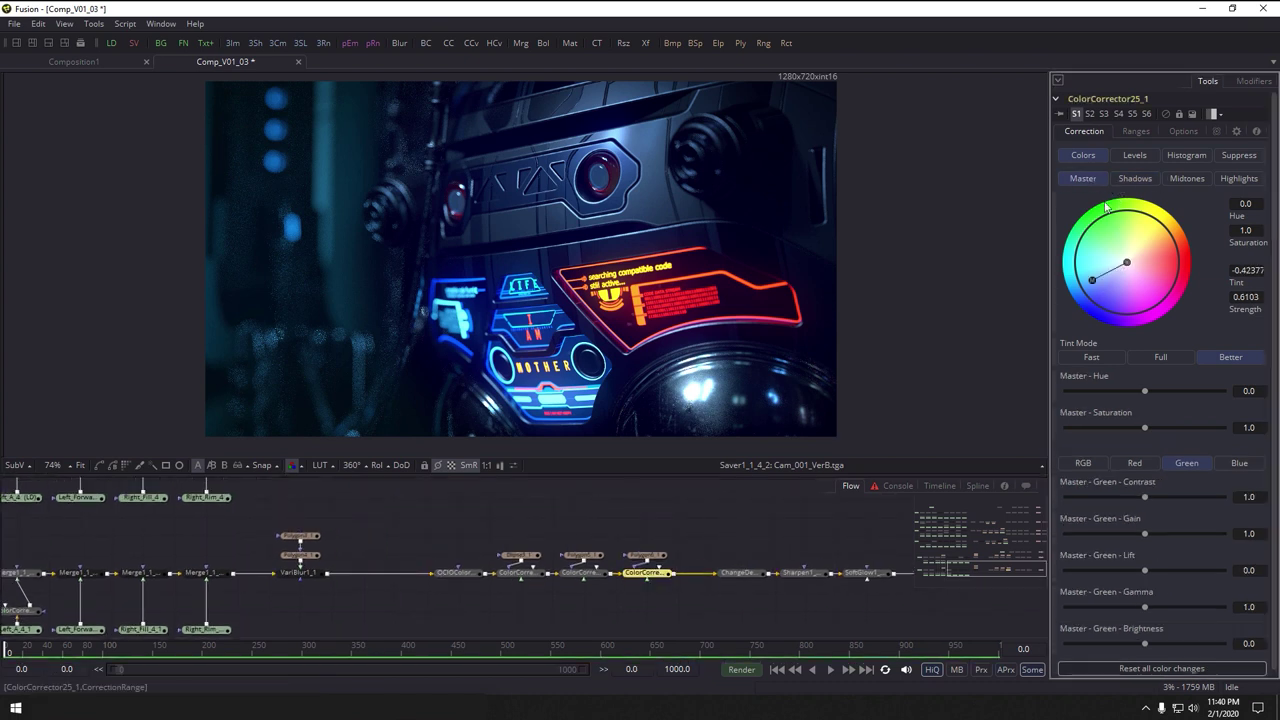
pyautogui.moveTo(1117, 268); pyautogui.dragTo(1154, 263)
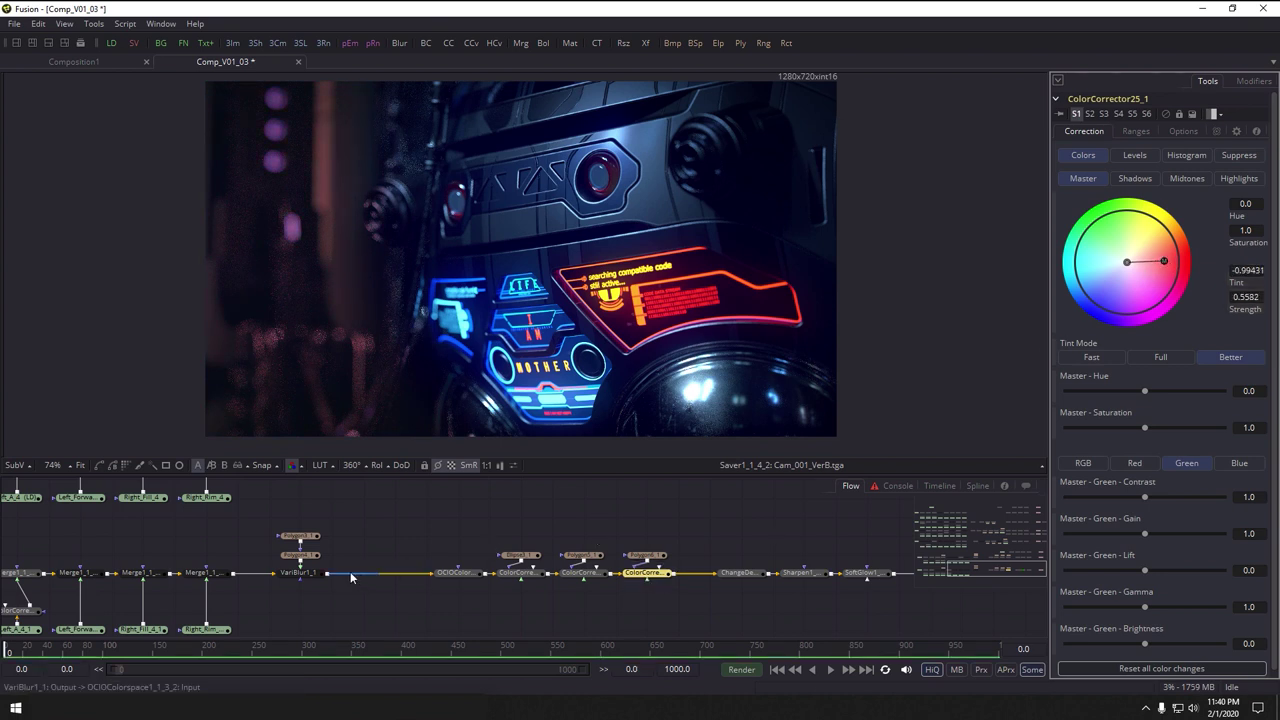
# Inspect the two polygon masks feeding the VariBlur node, comparing the image with the lower mask bypassed and enabled
pyautogui.click(298, 572)
pyautogui.hscroll(-5, 440, 555)
pyautogui.click(462, 552)
pyautogui.moveTo(520, 400); pyautogui.dragTo(585, 318)
pyautogui.click(514, 507)
pyautogui.click(465, 534)
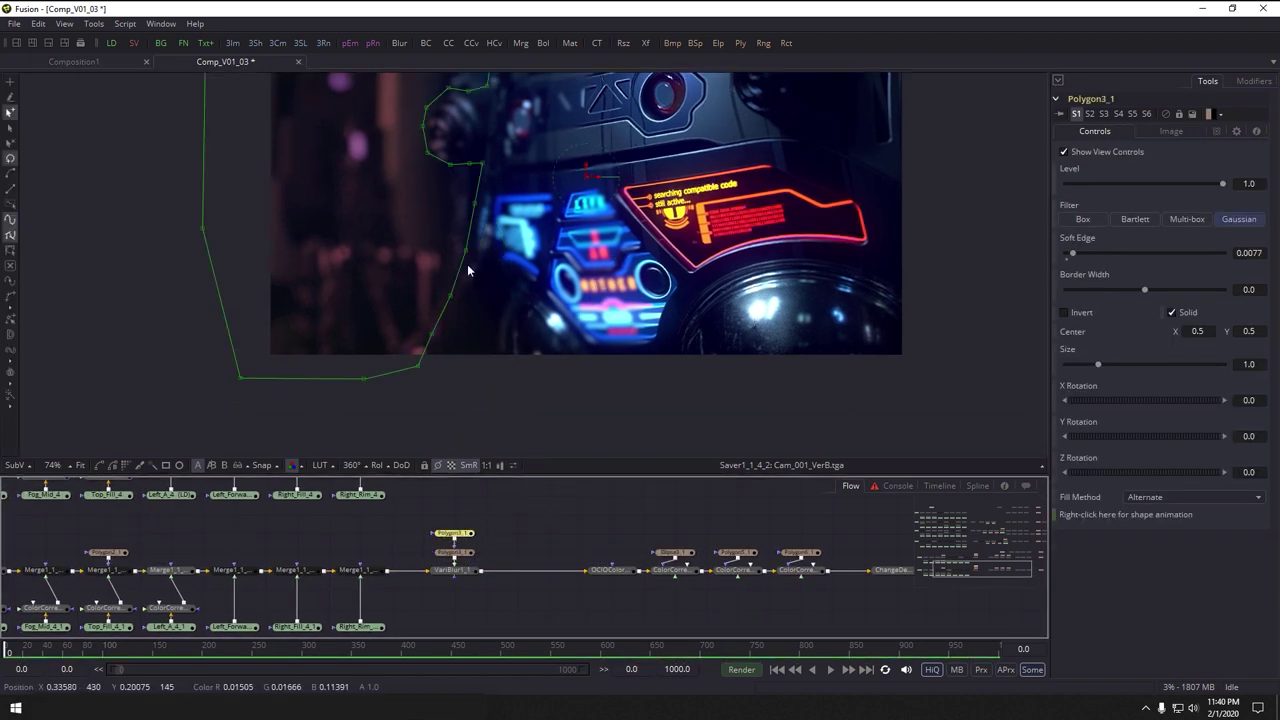
pyautogui.click(463, 555)
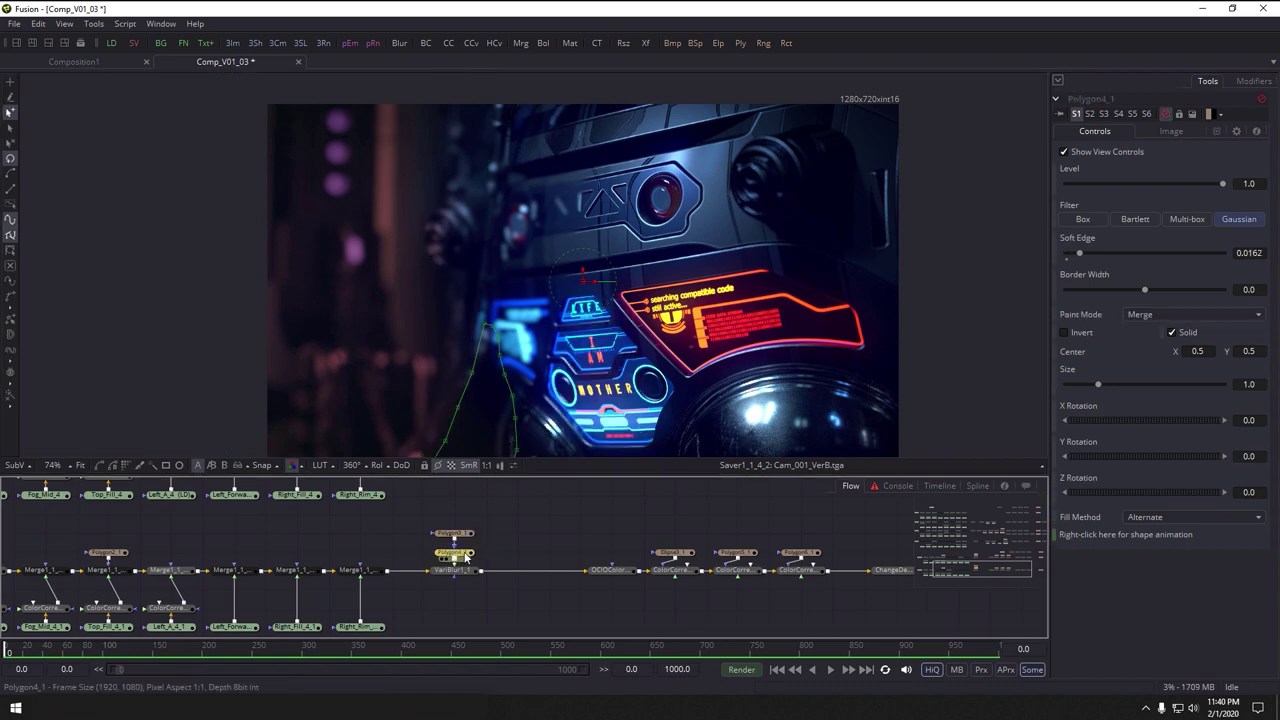
pyautogui.scroll(3, 476, 556)
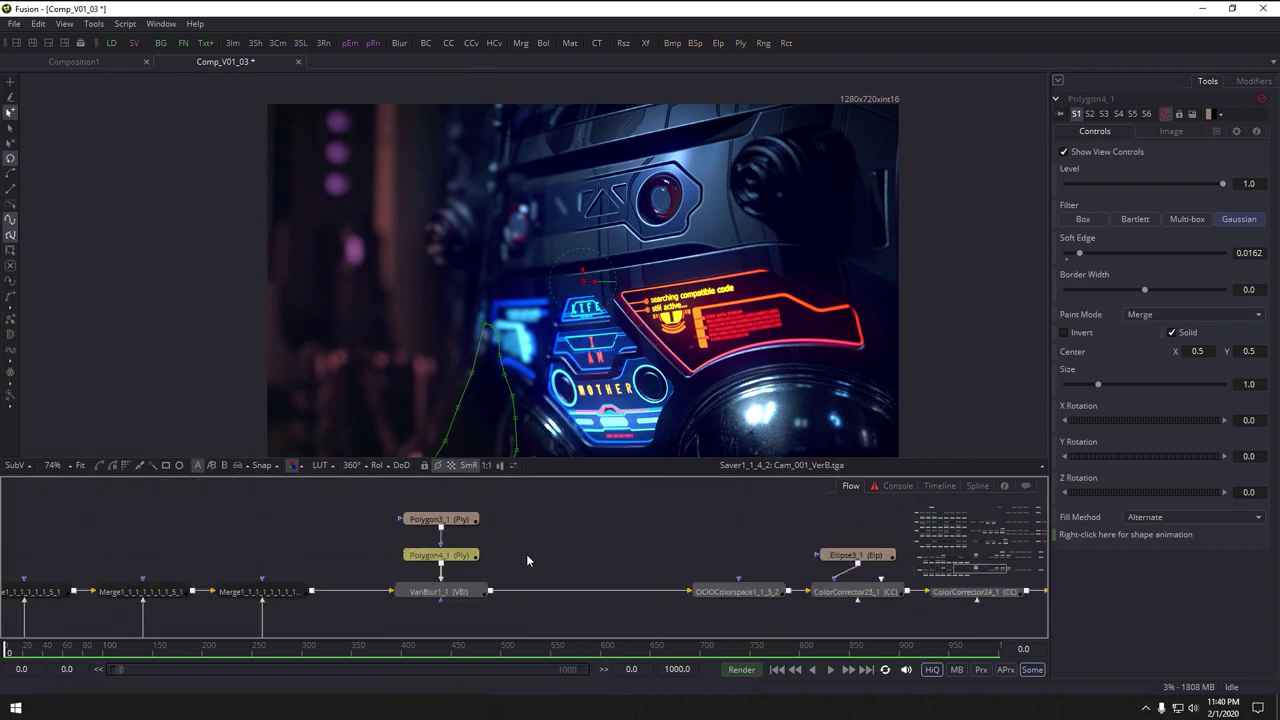
pyautogui.click(456, 599)
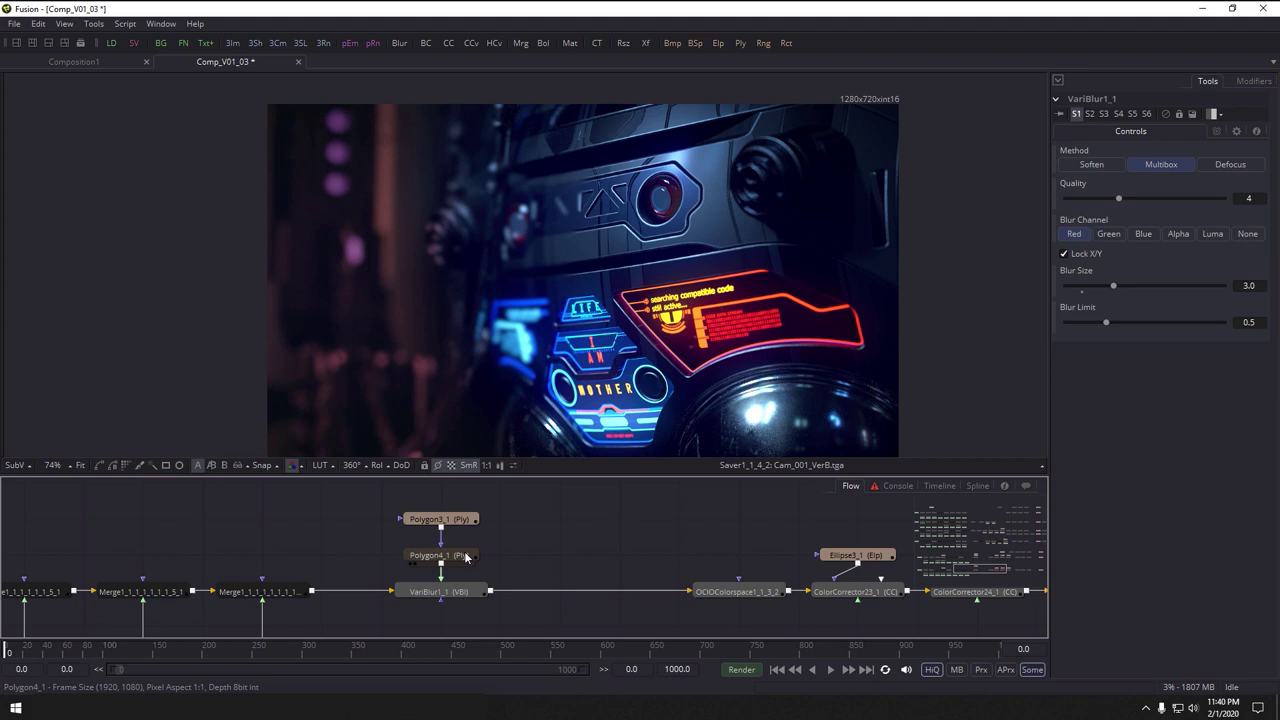
pyautogui.click(465, 556)
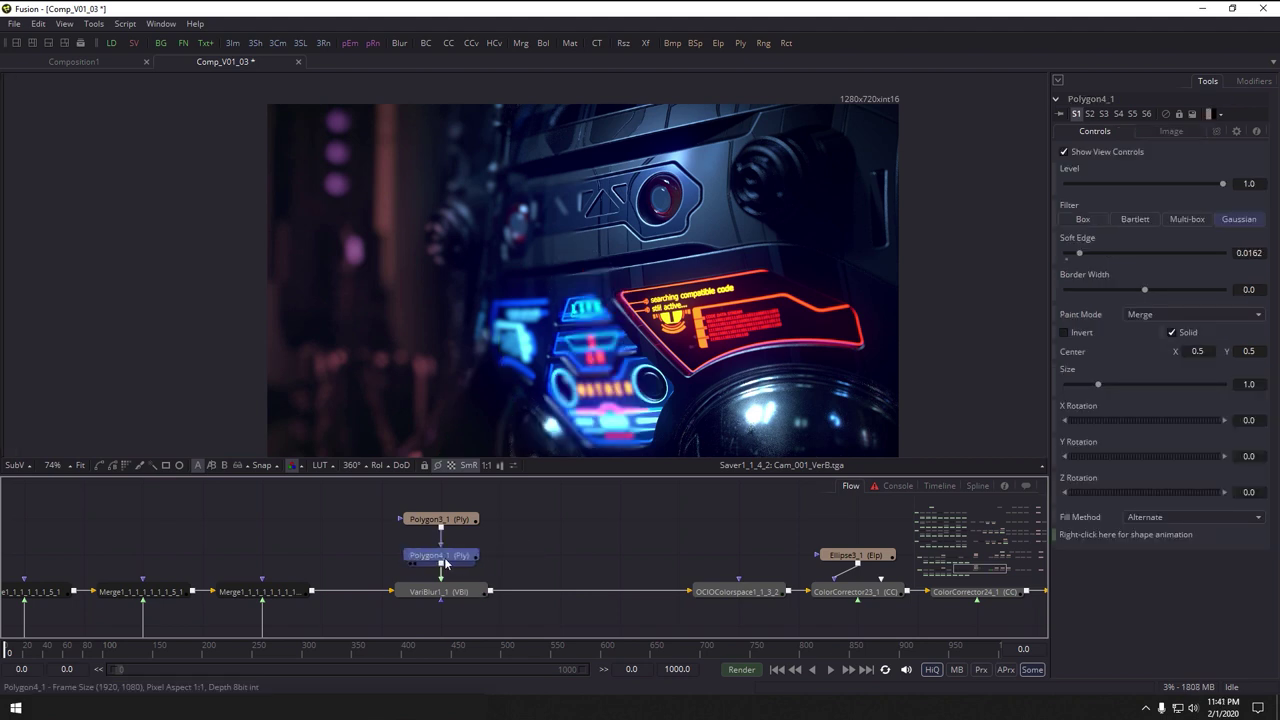
pyautogui.click(444, 563)
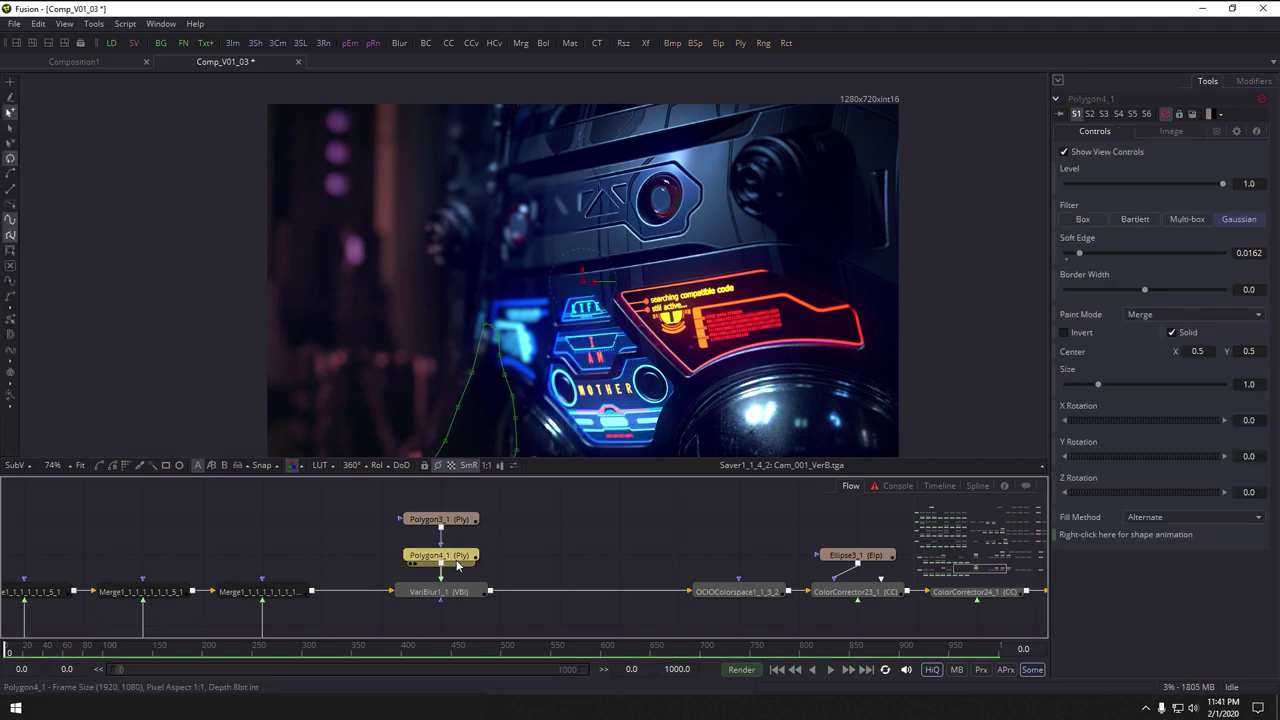
pyautogui.click(510, 549)
pyautogui.click(459, 592)
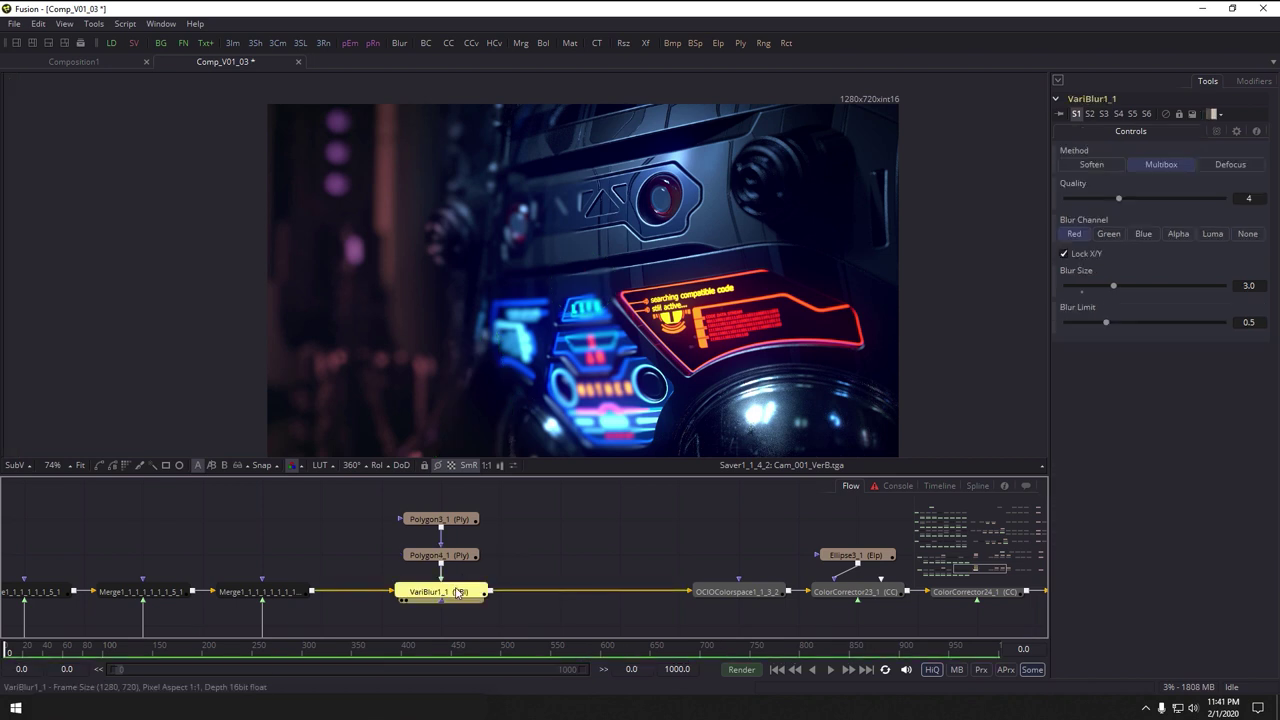
# Replace the two polygon masks on the VariBlur node with a rectangle mask
pyautogui.moveTo(519, 564); pyautogui.dragTo(407, 495)
pyautogui.press('Delete')
pyautogui.scroll(-1, 498, 524)
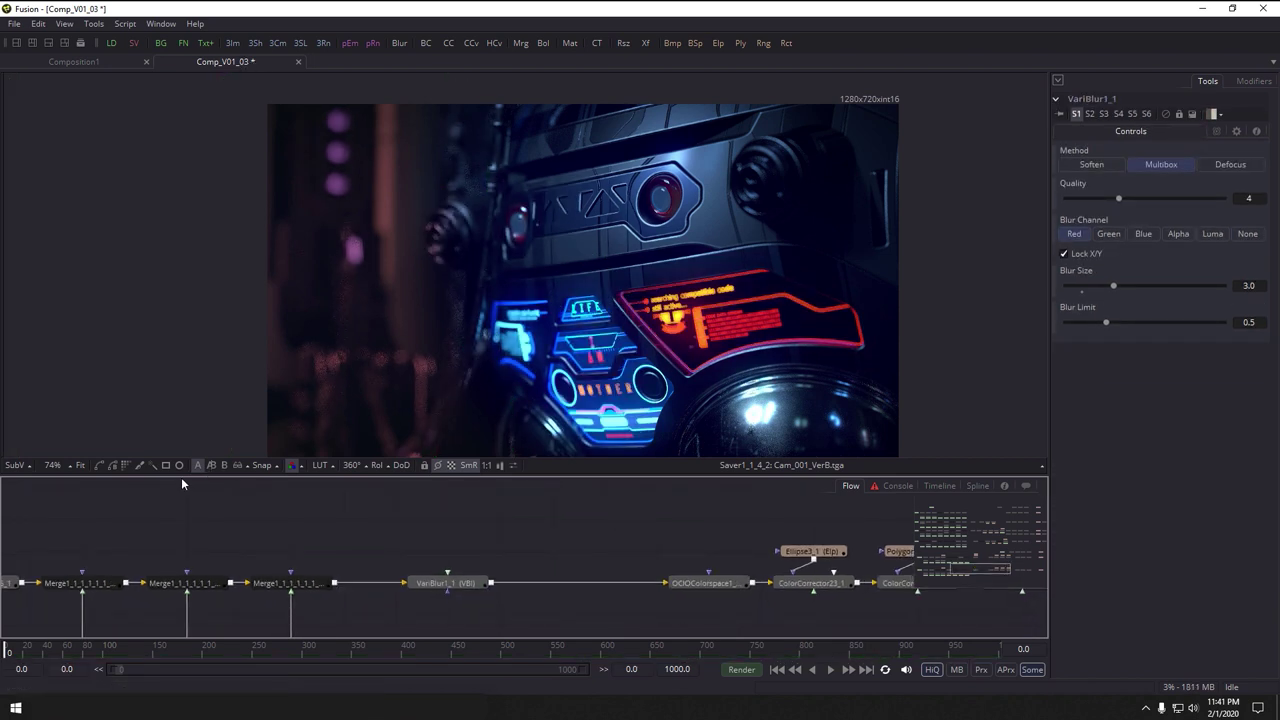
pyautogui.click(455, 582)
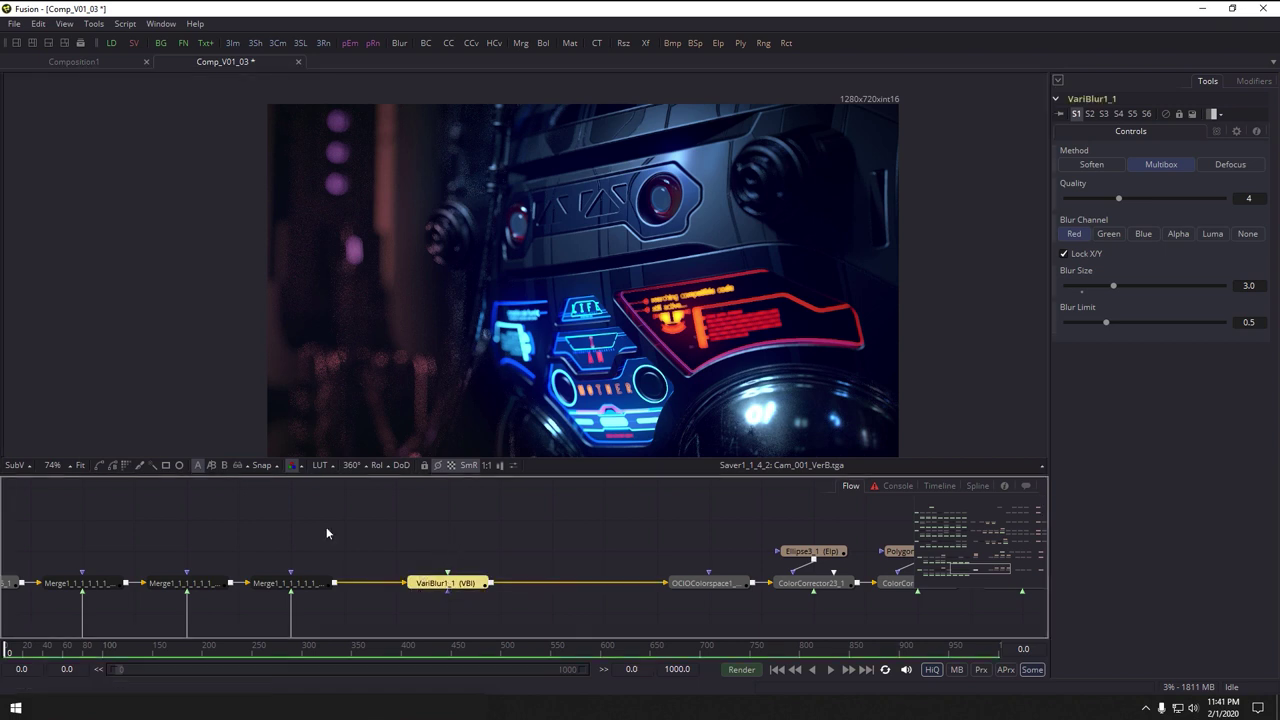
pyautogui.click(166, 465)
pyautogui.moveTo(466, 551); pyautogui.dragTo(466, 520)
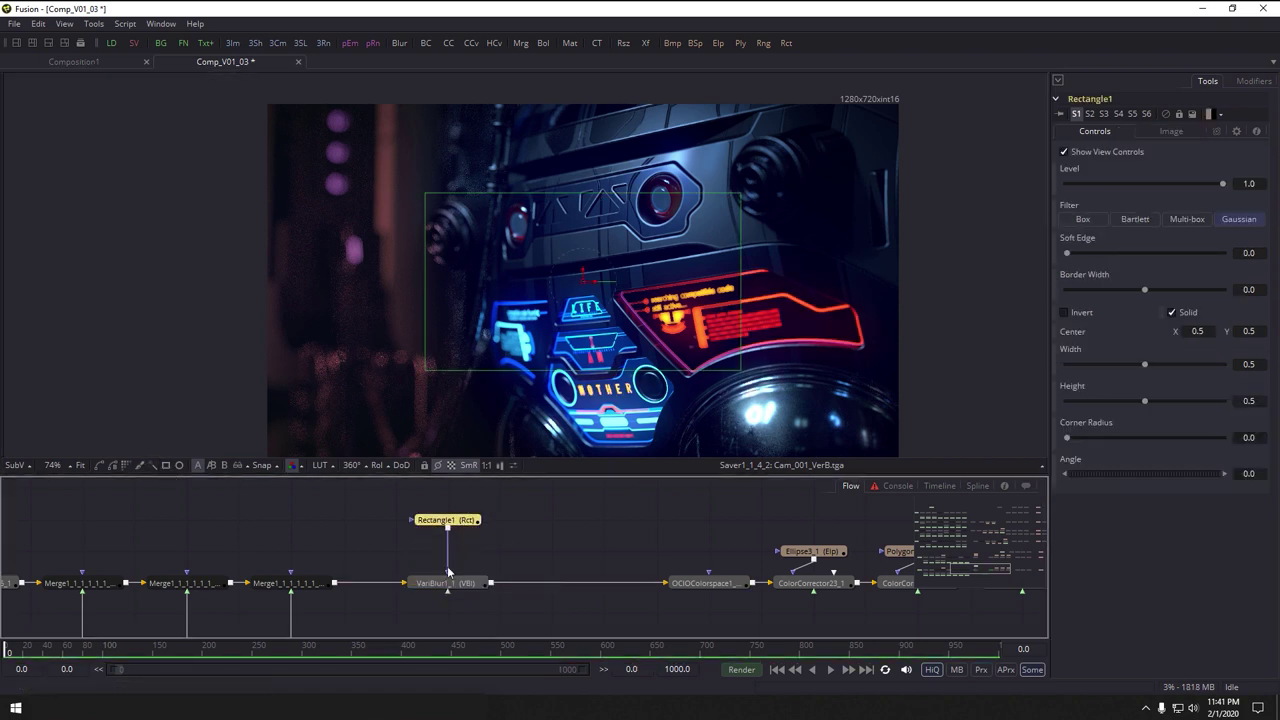
pyautogui.moveTo(551, 293); pyautogui.dragTo(598, 236)
pyautogui.scroll(-2, 596, 302)
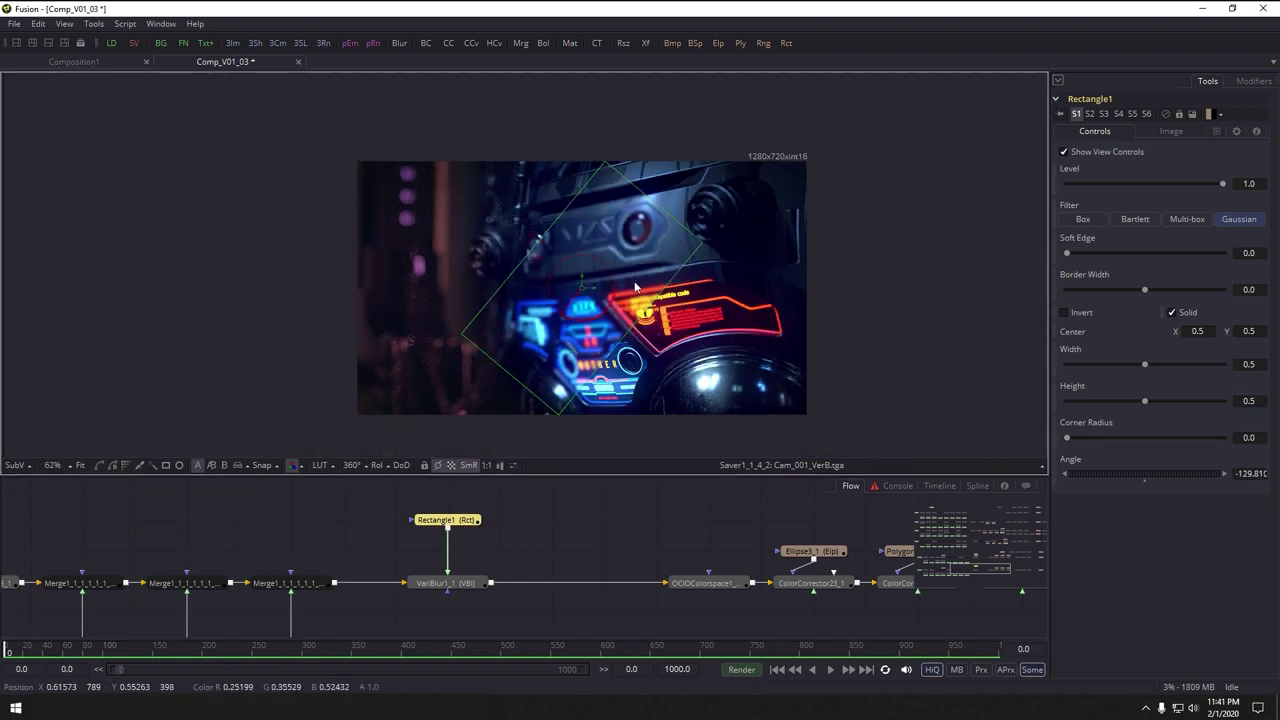
pyautogui.hotkey('ctrl', 'z')
# Move the rectangle mask over the background beside the helmet, center X about 0.049, height about 1.47, soft edge about 0.15
pyautogui.moveTo(596, 290); pyautogui.dragTo(391, 287)
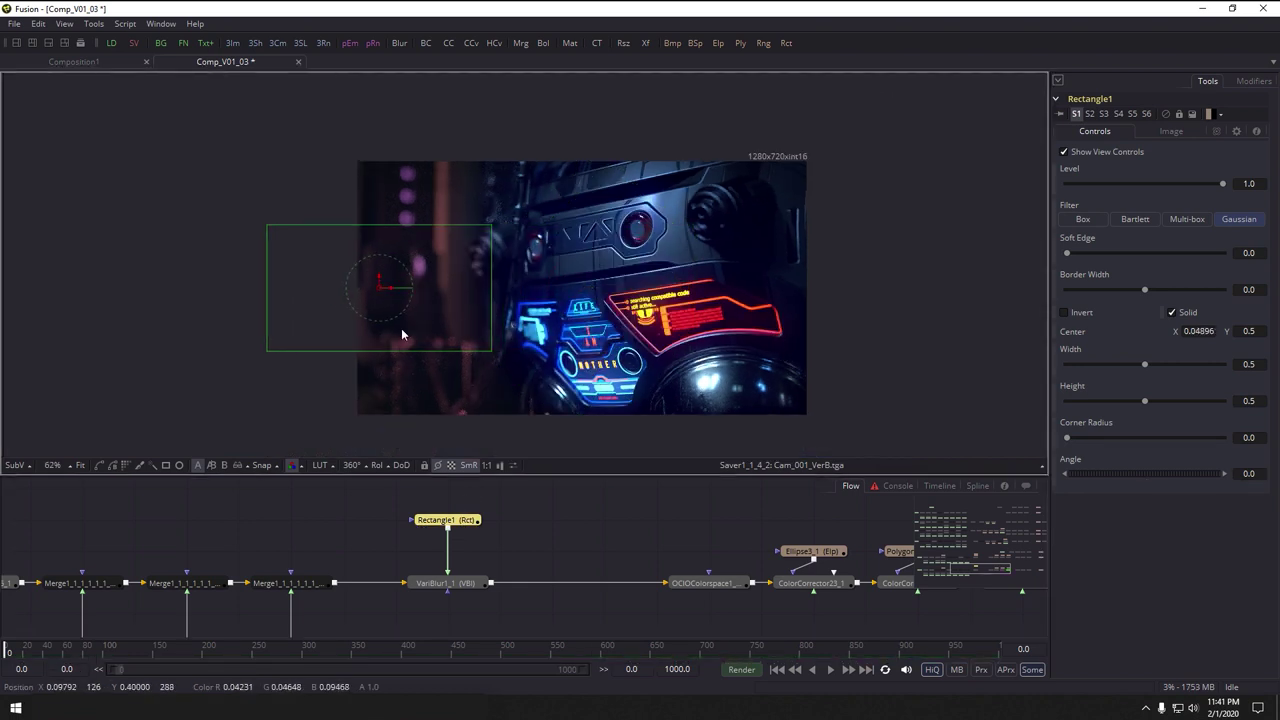
pyautogui.moveTo(400, 351); pyautogui.dragTo(389, 470)
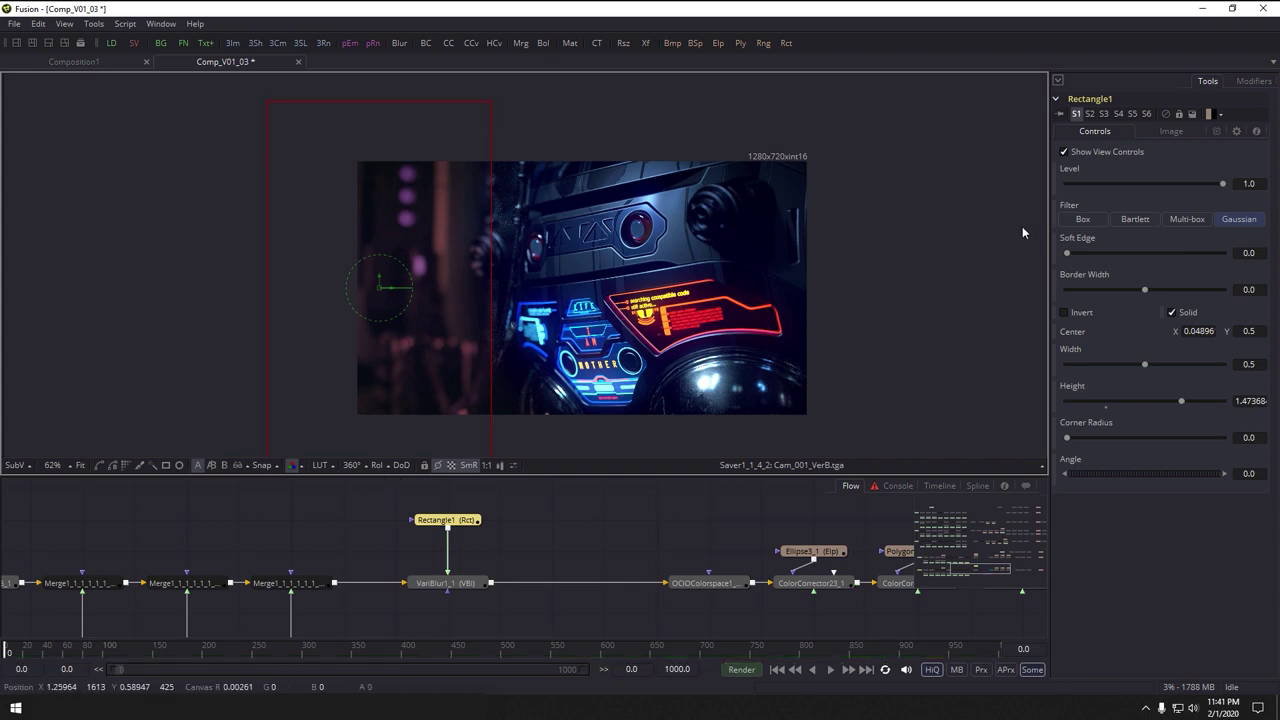
pyautogui.moveTo(1067, 253); pyautogui.dragTo(1184, 253)
pyautogui.click(595, 540)
# Compare the recolored output with the original graded chain's output in the viewer
pyautogui.scroll(2, 437, 392)
pyautogui.moveTo(437, 392); pyautogui.dragTo(322, 376)
pyautogui.moveTo(821, 533); pyautogui.dragTo(110, 539)
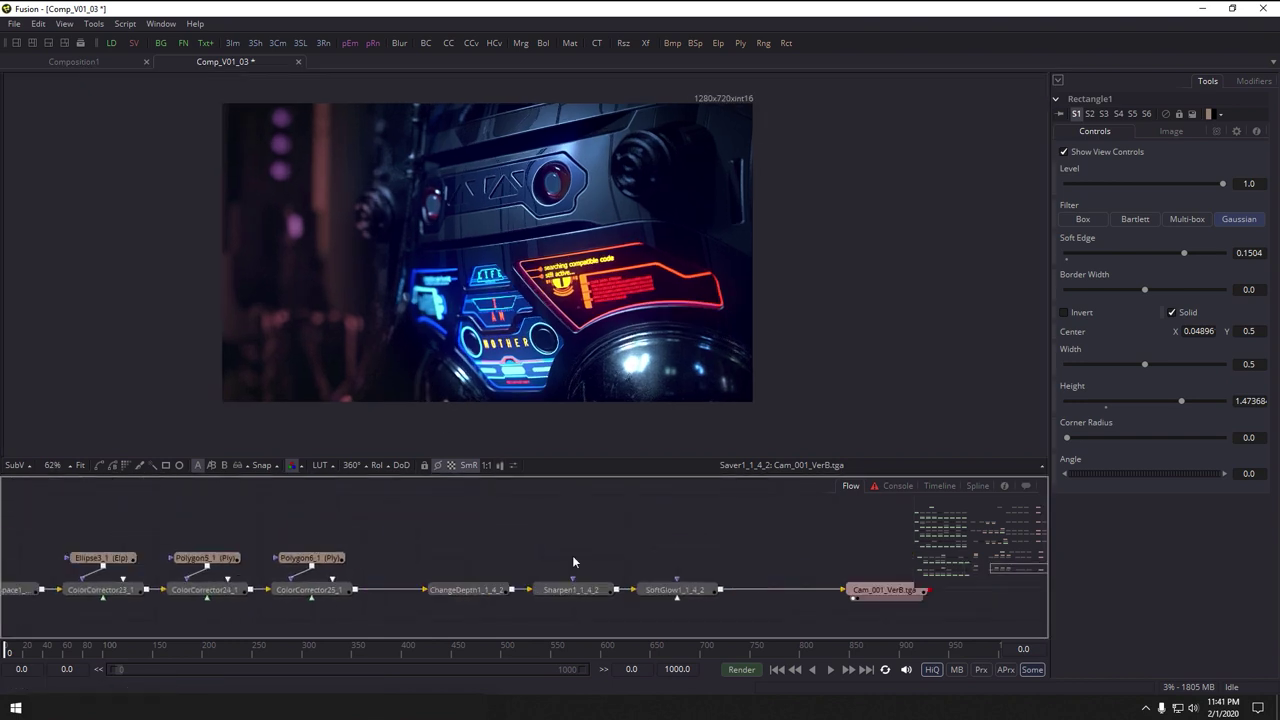
pyautogui.scroll(-3, 729, 549)
pyautogui.click(776, 511)
pyautogui.moveTo(727, 294); pyautogui.dragTo(727, 295)
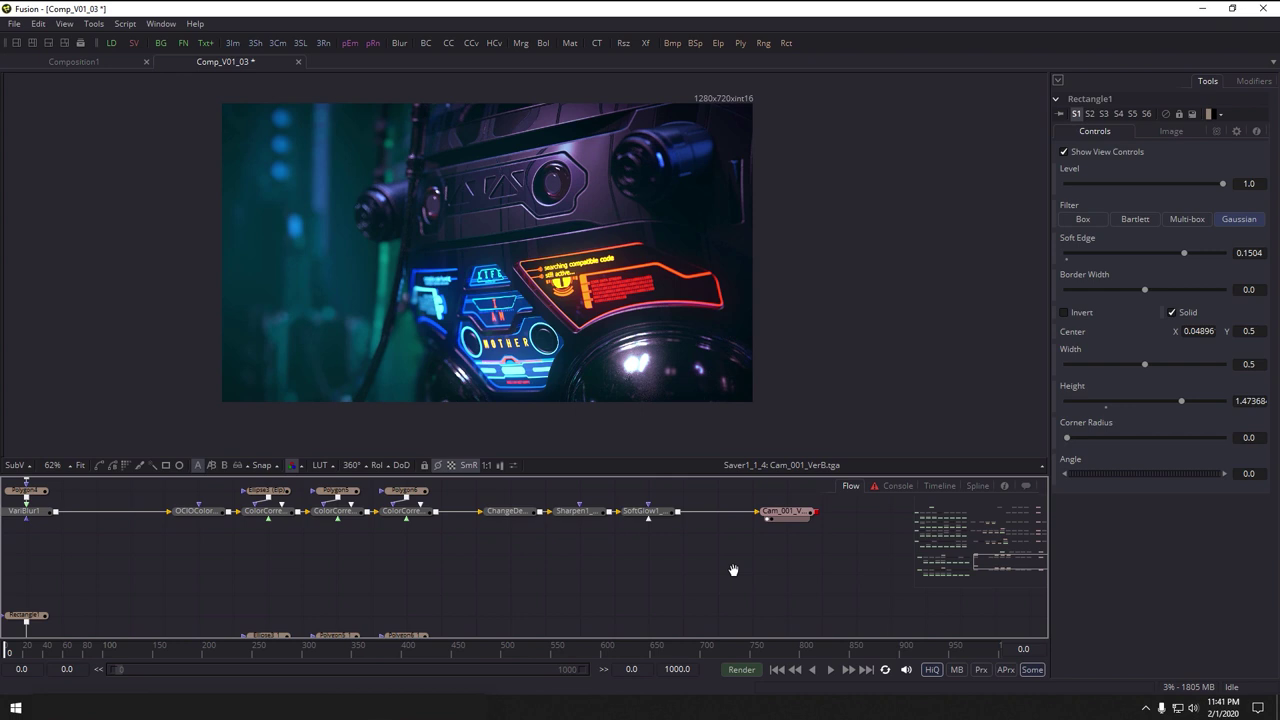
pyautogui.moveTo(734, 571); pyautogui.dragTo(724, 468)
pyautogui.moveTo(774, 554); pyautogui.dragTo(736, 300)
# Add a Background node near the VariBlur node and color it blue, hue about 0.63, saturation 0.49, value 0.707
pyautogui.moveTo(82, 541); pyautogui.dragTo(597, 552)
pyautogui.scroll(3, 597, 551)
pyautogui.scroll(1, 521, 527)
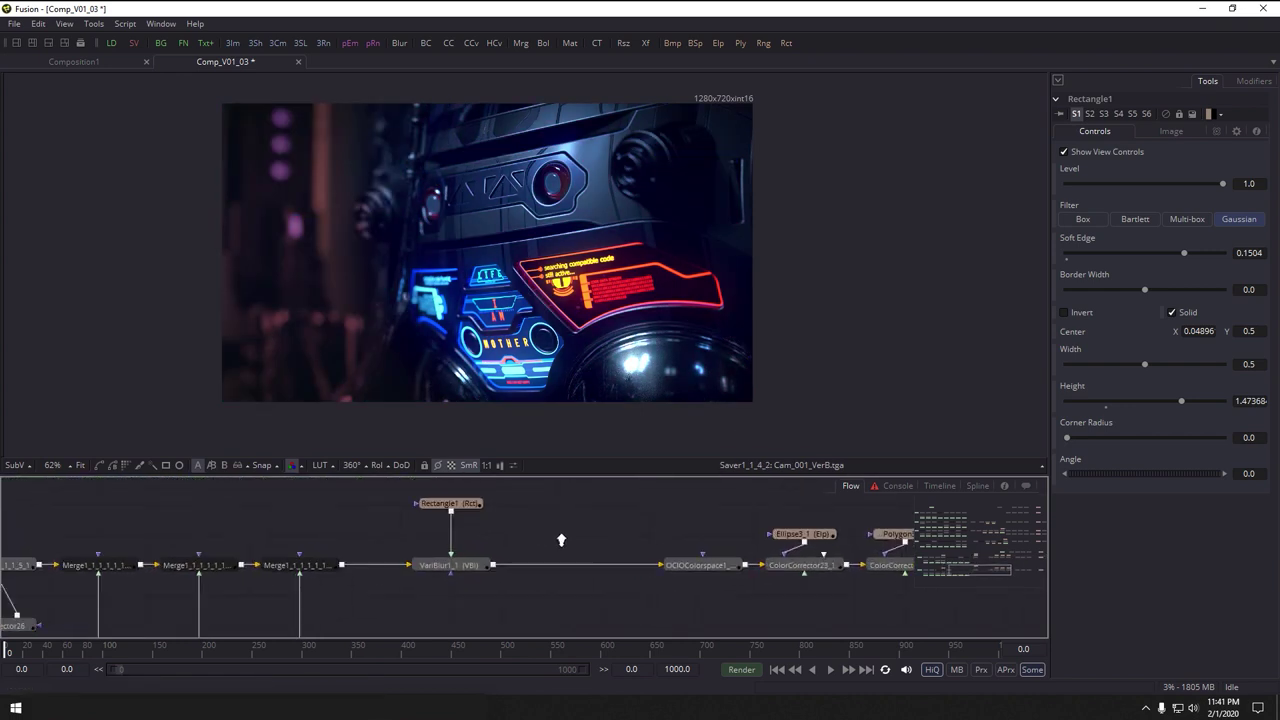
pyautogui.moveTo(163, 45); pyautogui.dragTo(595, 598)
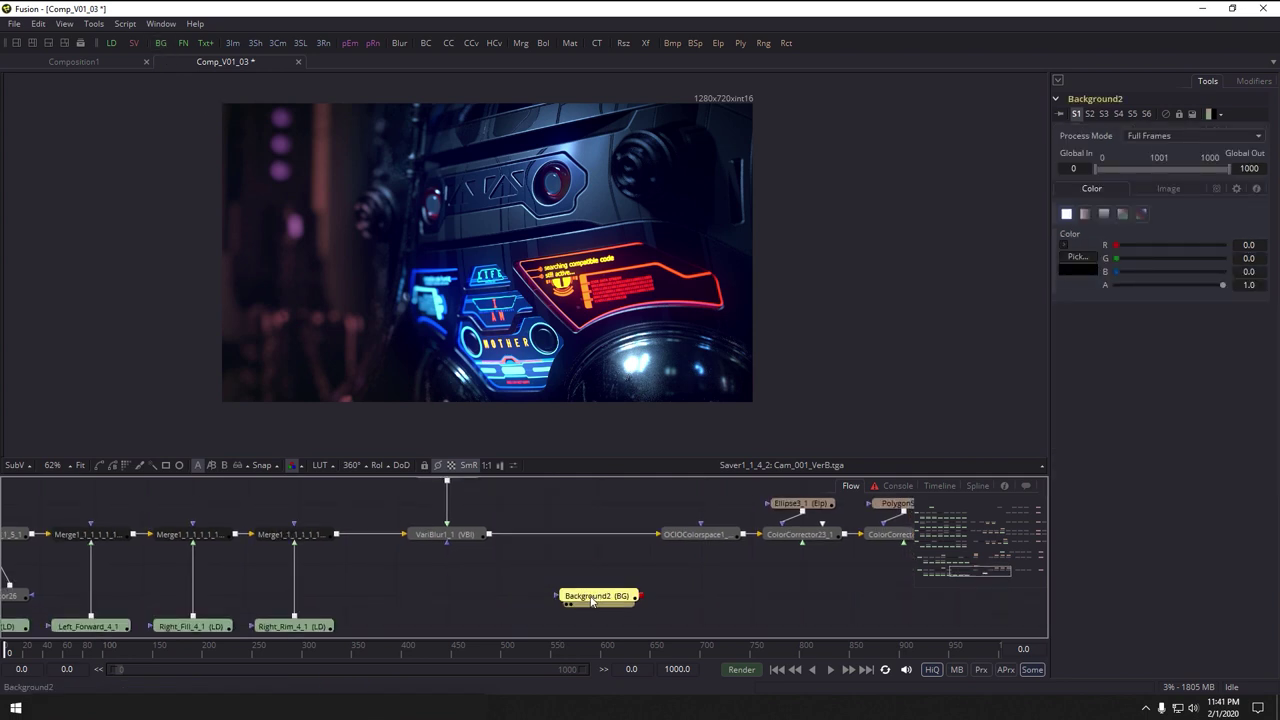
pyautogui.click(1064, 245)
pyautogui.moveTo(1131, 292)
pyautogui.mouseDown()
pyautogui.moveTo(1101, 277)
pyautogui.moveTo(1096, 312)
pyautogui.mouseUp()
pyautogui.moveTo(1181, 256); pyautogui.dragTo(1181, 273)
pyautogui.moveTo(638, 549); pyautogui.dragTo(656, 573)
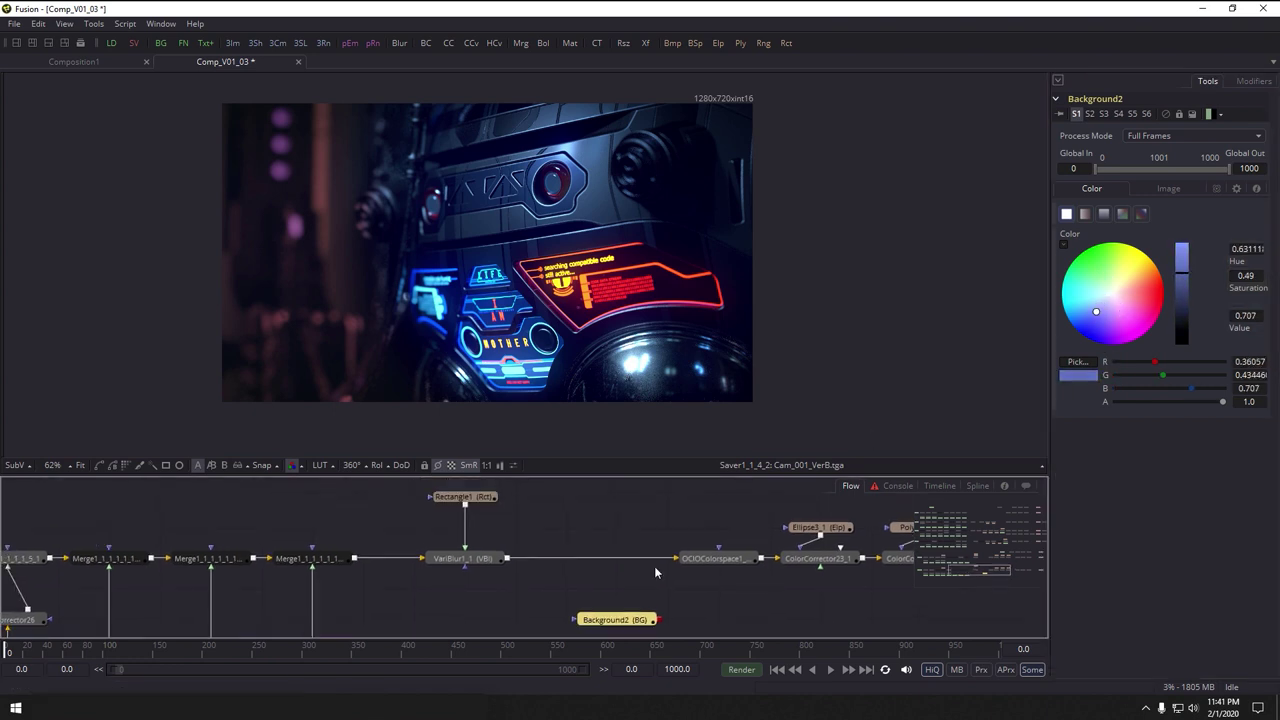
# Insert a Merge after the VariBlur node and connect the blue Background as its foreground
pyautogui.click(465, 496)
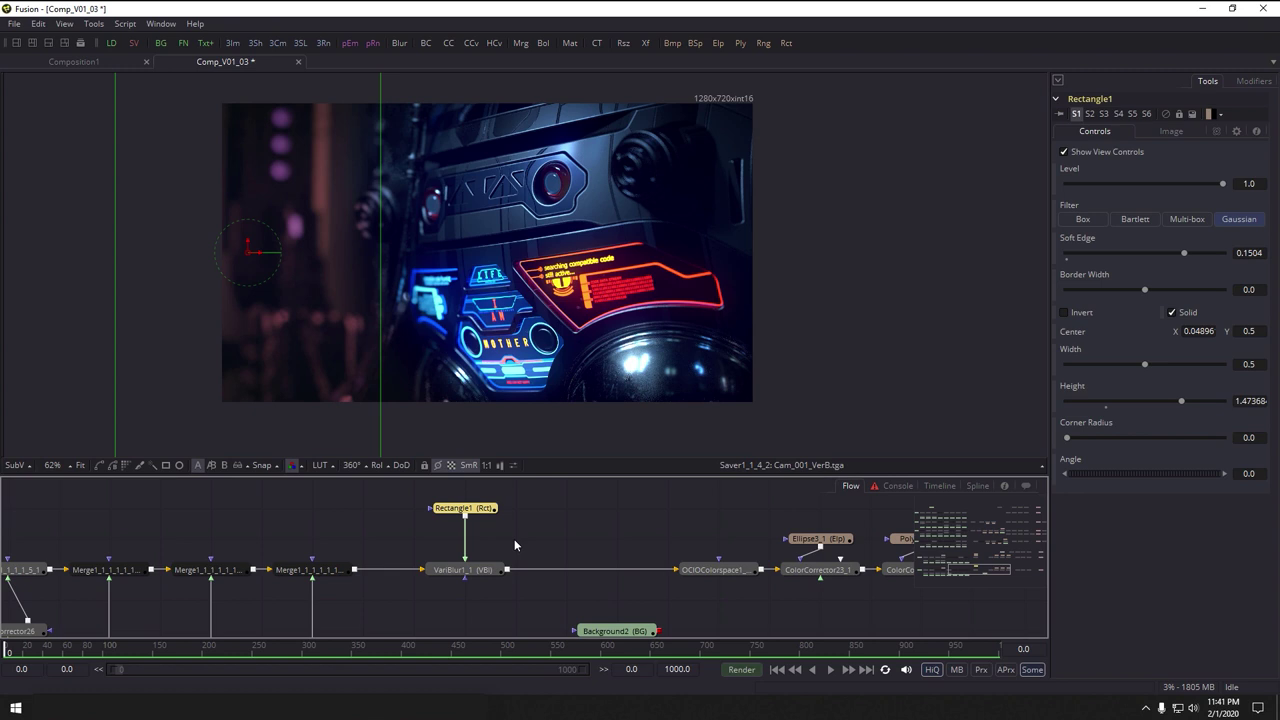
pyautogui.click(462, 569)
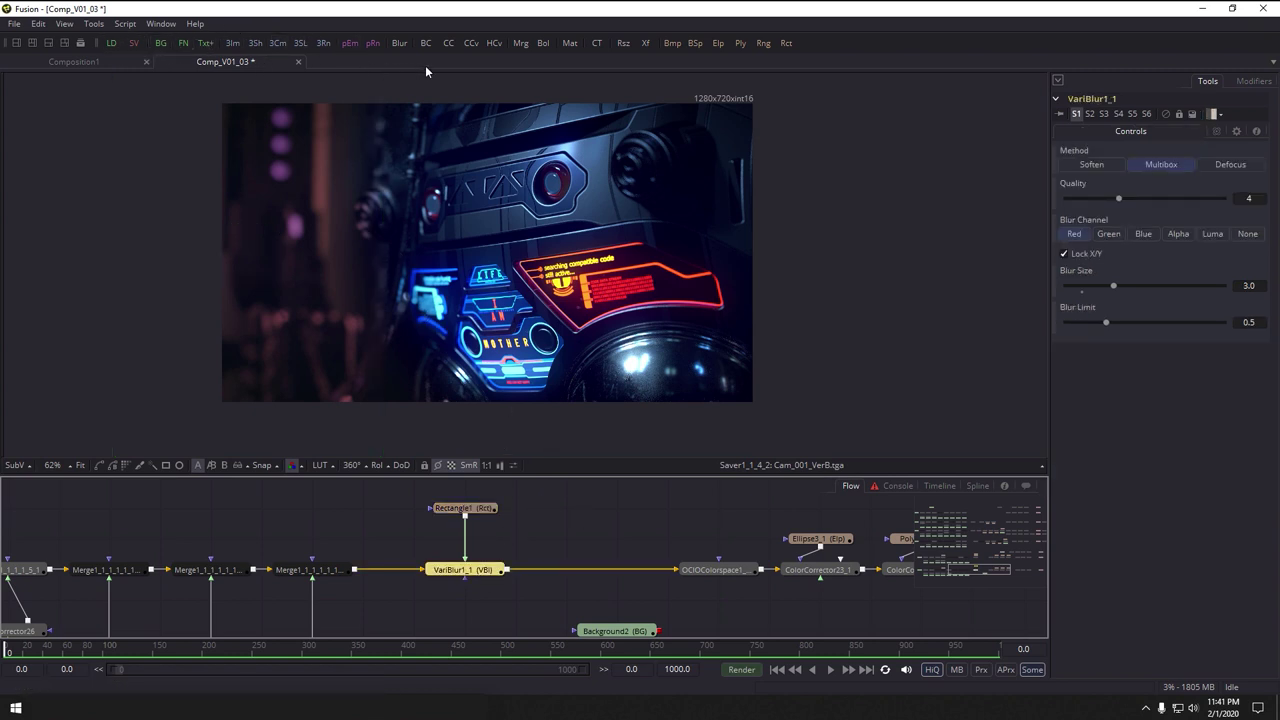
pyautogui.click(520, 43)
pyautogui.scroll(-2, 640, 560)
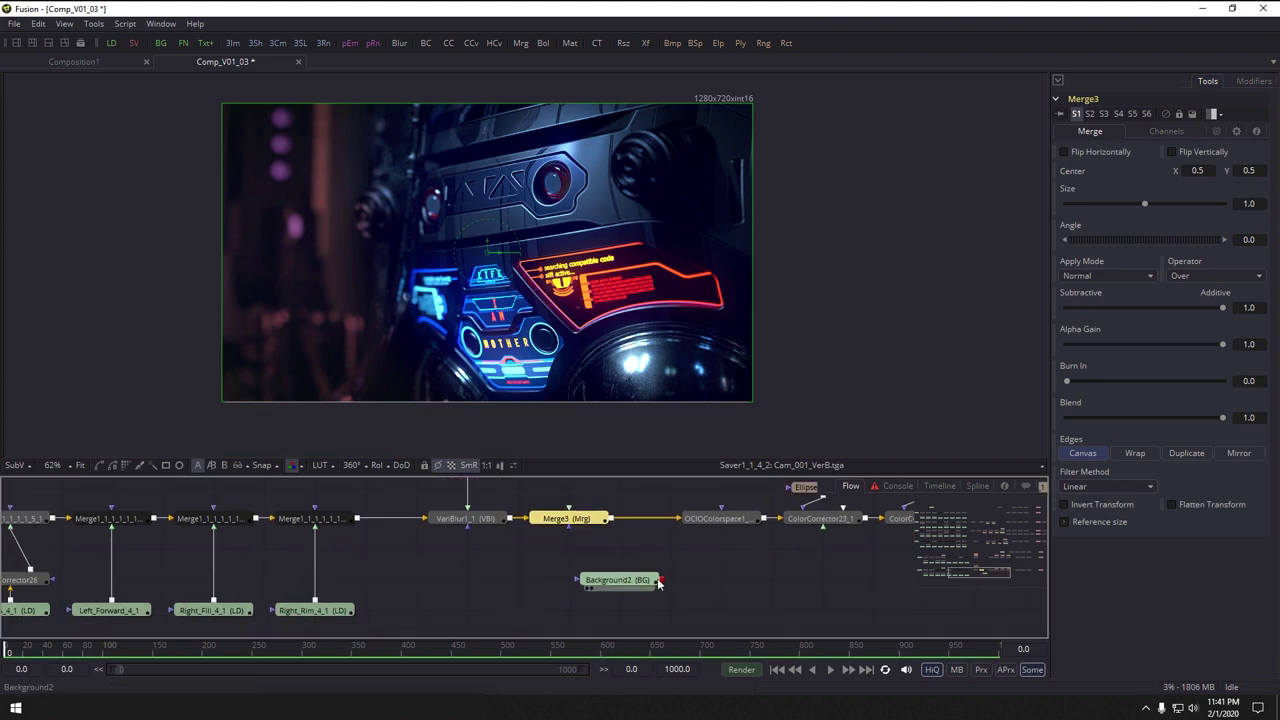
pyautogui.moveTo(658, 579); pyautogui.dragTo(584, 583)
pyautogui.moveTo(599, 535); pyautogui.dragTo(581, 573)
# Use the VariBlur's rectangle mask as the effect mask of the new Merge as well
pyautogui.click(480, 508)
pyautogui.moveTo(452, 504); pyautogui.dragTo(560, 554)
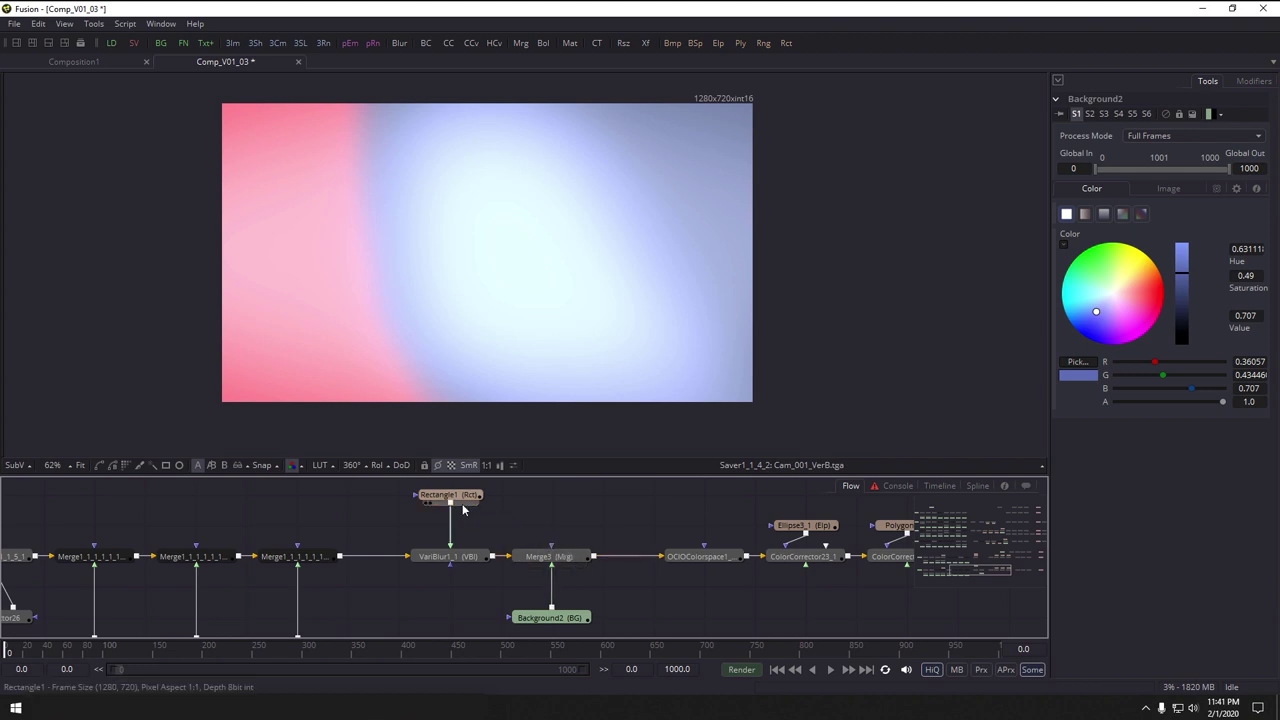
pyautogui.moveTo(451, 502); pyautogui.dragTo(549, 548)
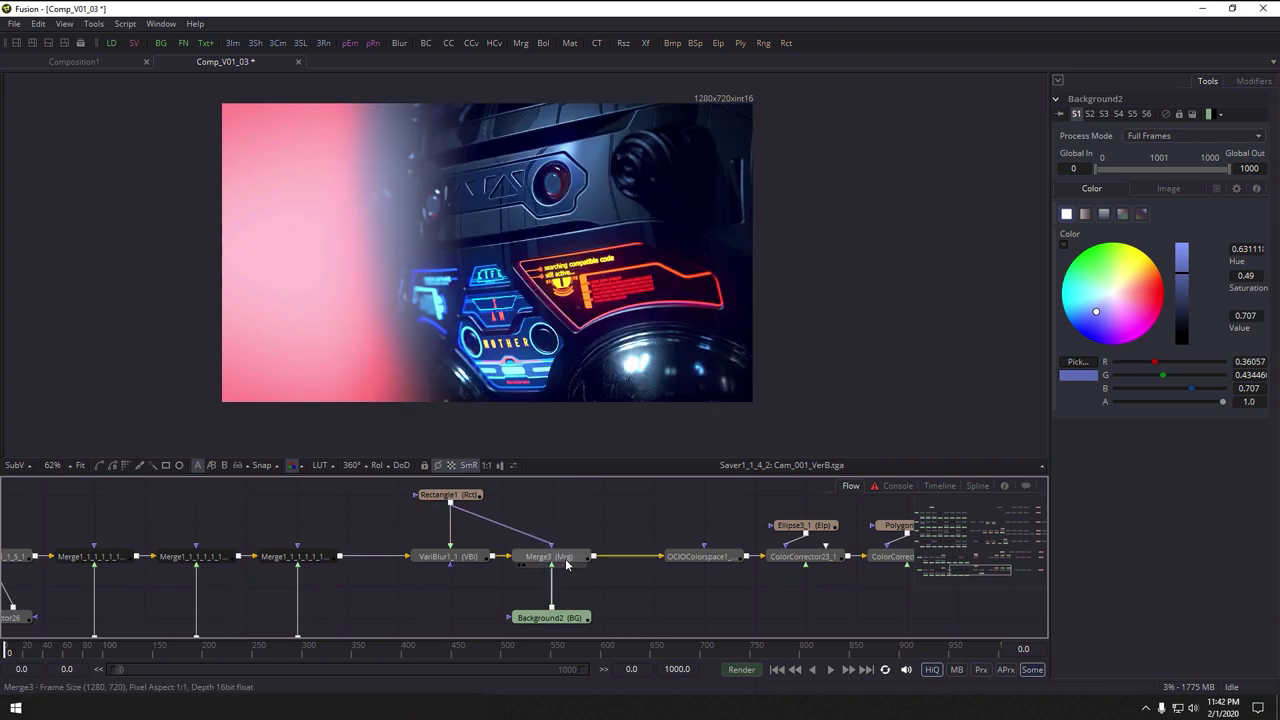
# Set the blend of the Background's Merge to 0.021
pyautogui.click(550, 552)
pyautogui.scroll(-1, 580, 592)
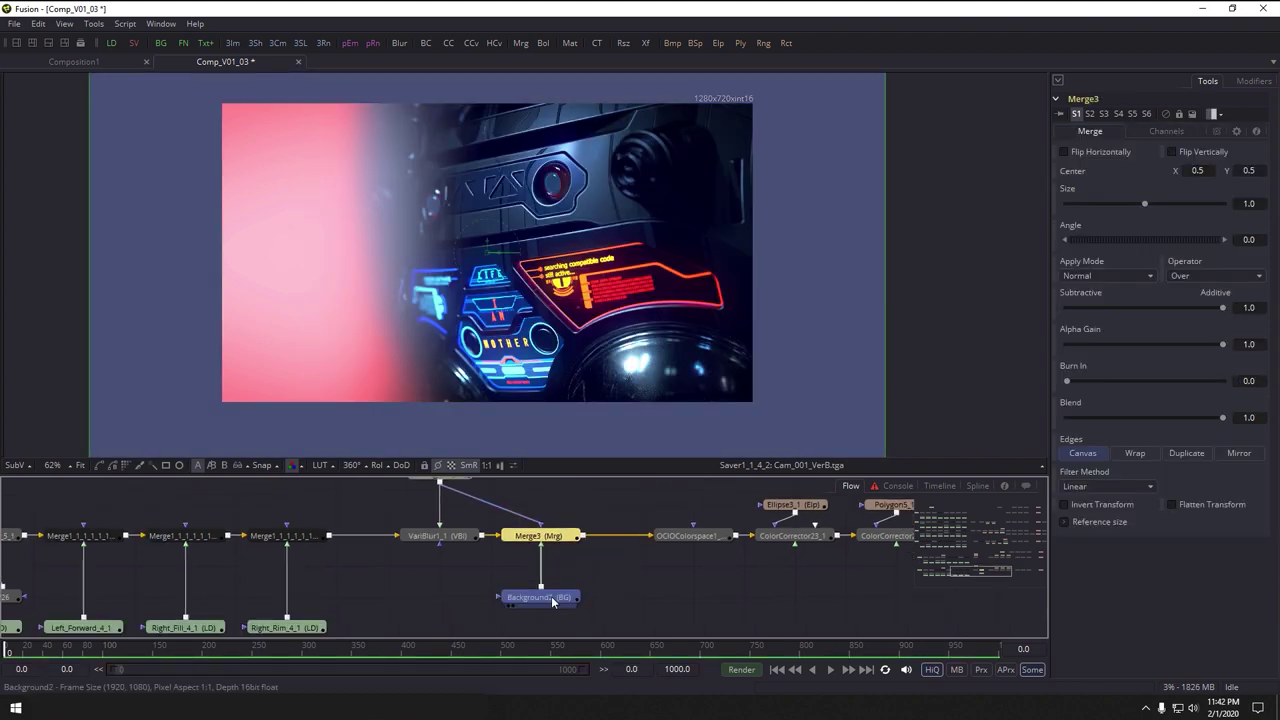
pyautogui.click(570, 597)
pyautogui.click(558, 538)
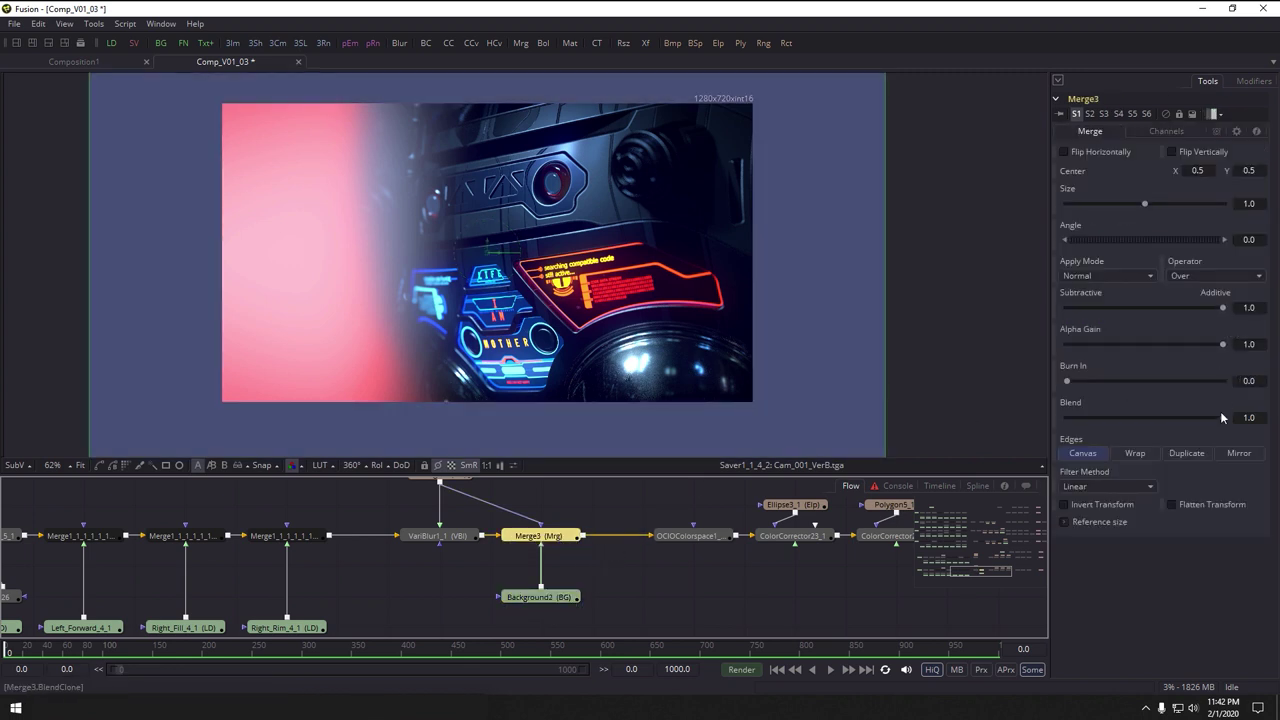
pyautogui.moveTo(1221, 418); pyautogui.dragTo(1070, 421)
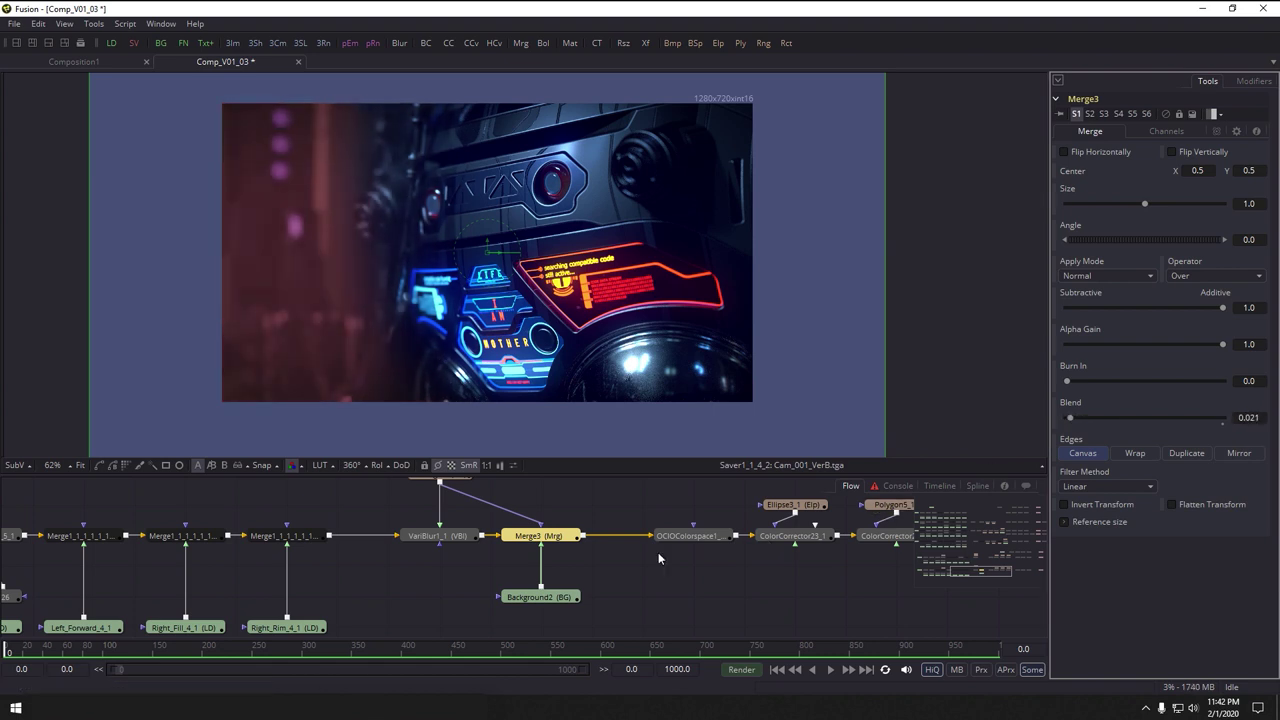
pyautogui.click(701, 581)
# Compare the hazed alternate version with the original graded chain's output, examining the helmet and background up close
pyautogui.moveTo(887, 568); pyautogui.dragTo(386, 584)
pyautogui.moveTo(793, 558); pyautogui.dragTo(917, 563)
pyautogui.moveTo(274, 594); pyautogui.dragTo(520, 552)
pyautogui.scroll(-5, 520, 552)
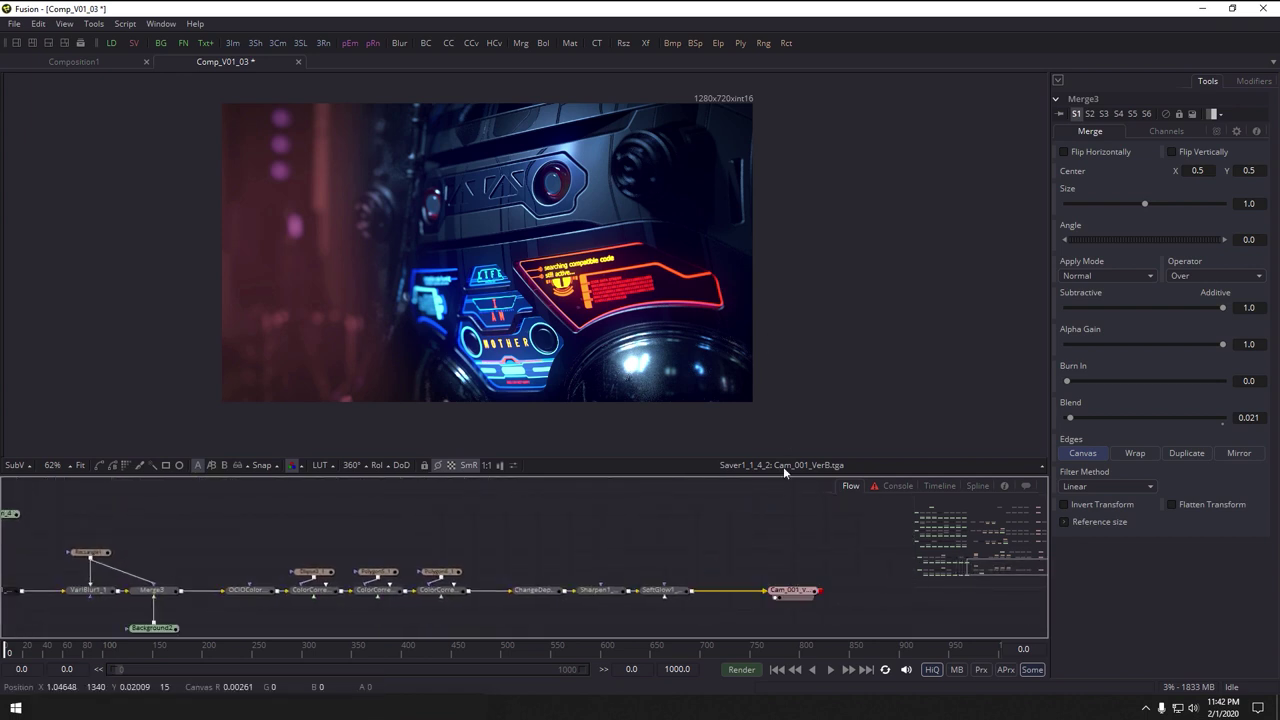
pyautogui.scroll(2, 778, 588)
pyautogui.moveTo(771, 555); pyautogui.dragTo(790, 589)
pyautogui.scroll(-2, 801, 573)
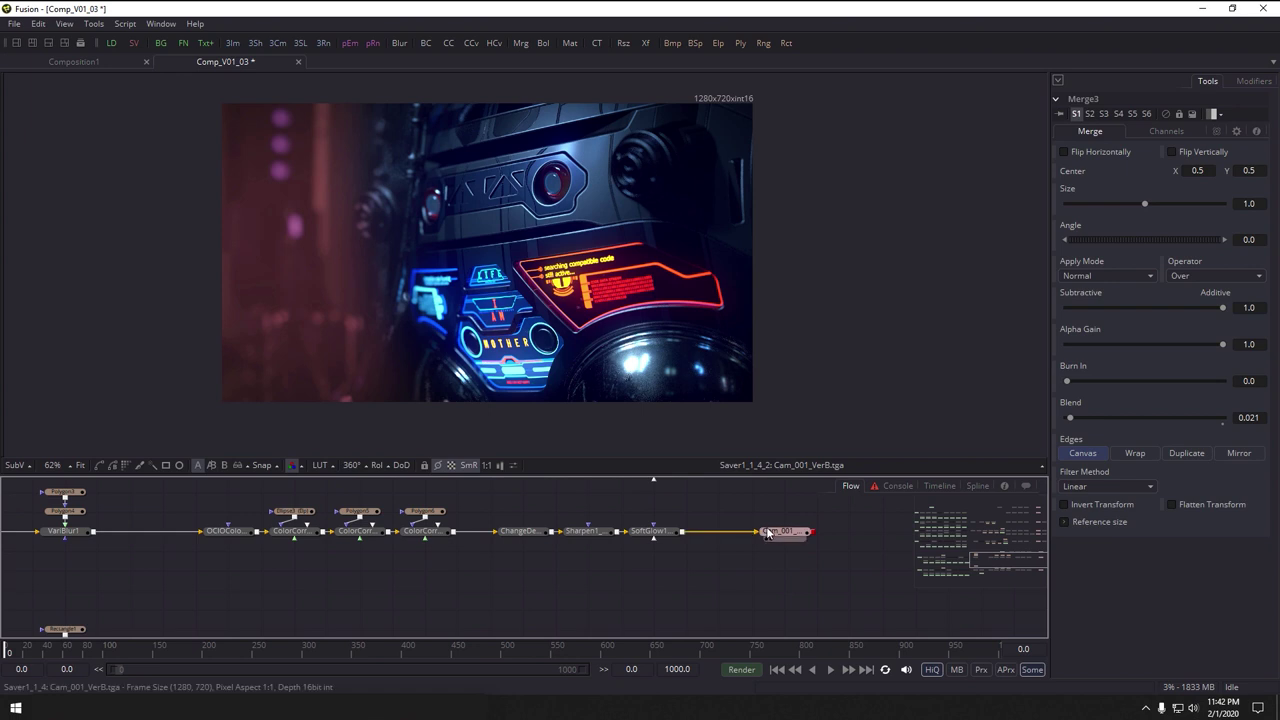
pyautogui.moveTo(789, 534); pyautogui.dragTo(777, 374)
pyautogui.scroll(2, 560, 325)
pyautogui.moveTo(562, 327); pyautogui.dragTo(587, 343)
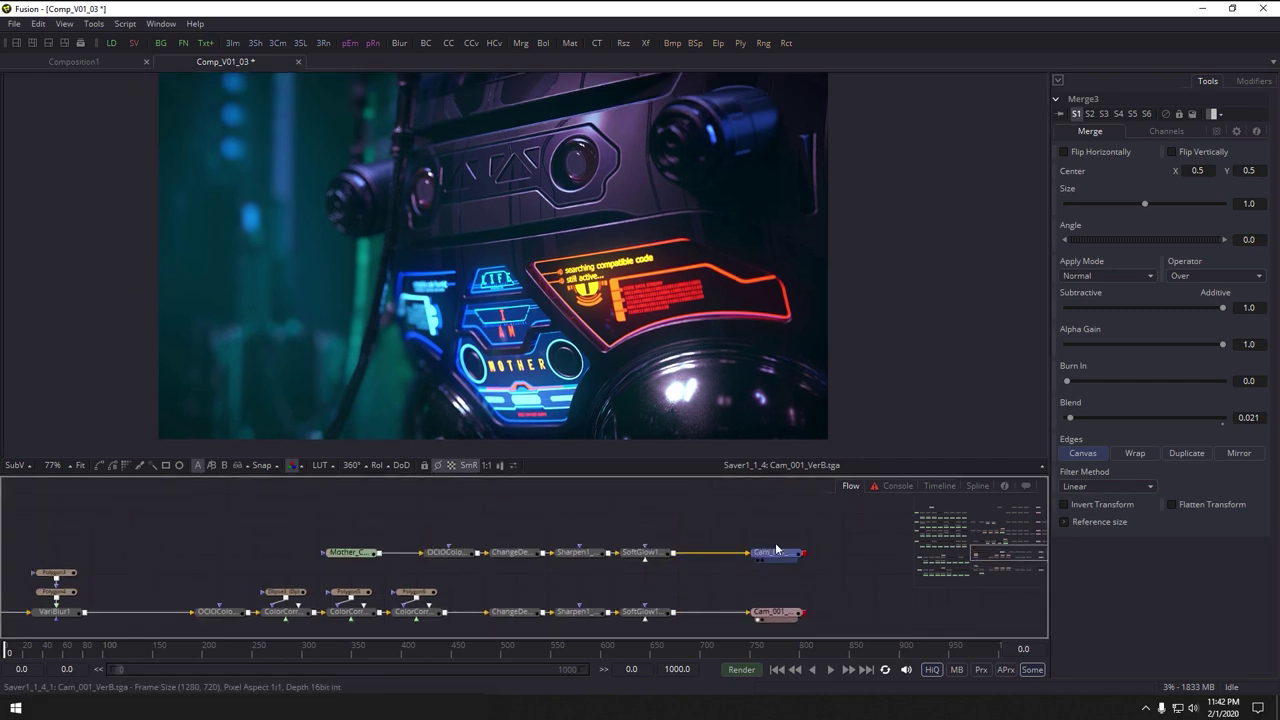
# Review the composition's finished color versions one after another, from the original helmet close-up through the graded wide shots to Cam_001_VerB and Cam_001_VerA
pyautogui.moveTo(777, 552); pyautogui.dragTo(766, 489)
pyautogui.scroll(-2, 762, 520)
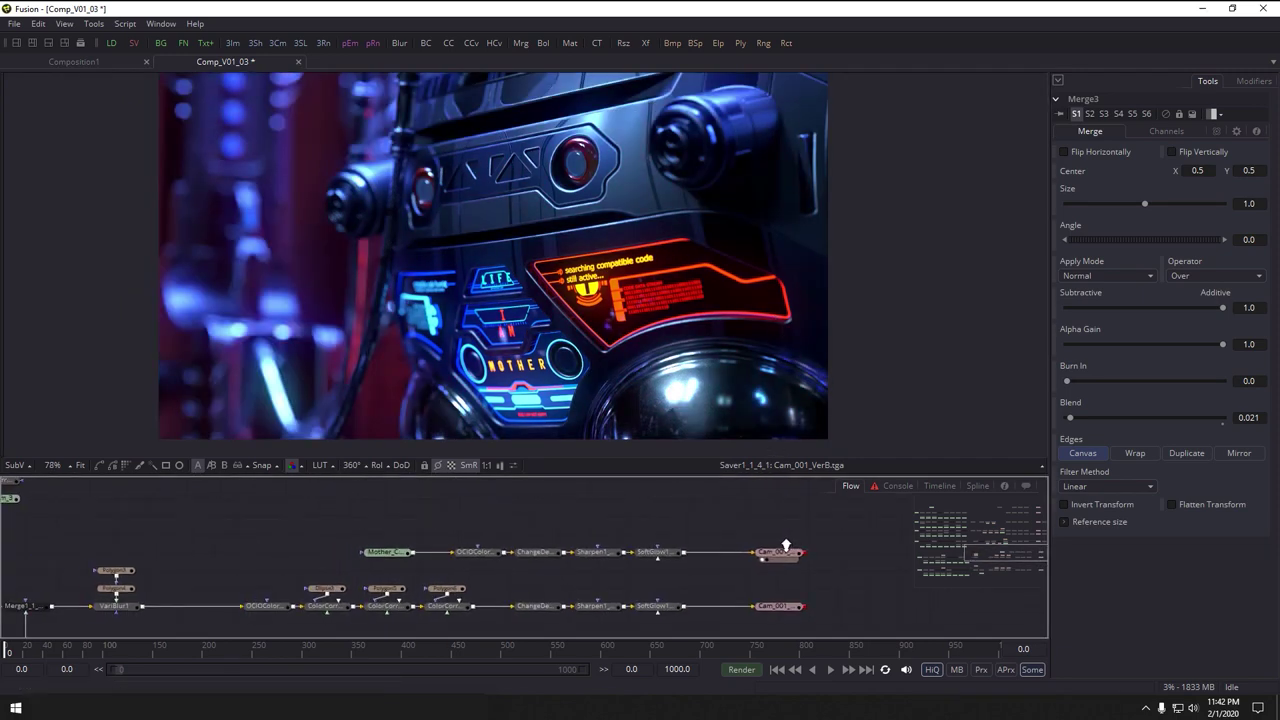
pyautogui.scroll(-5, 711, 545)
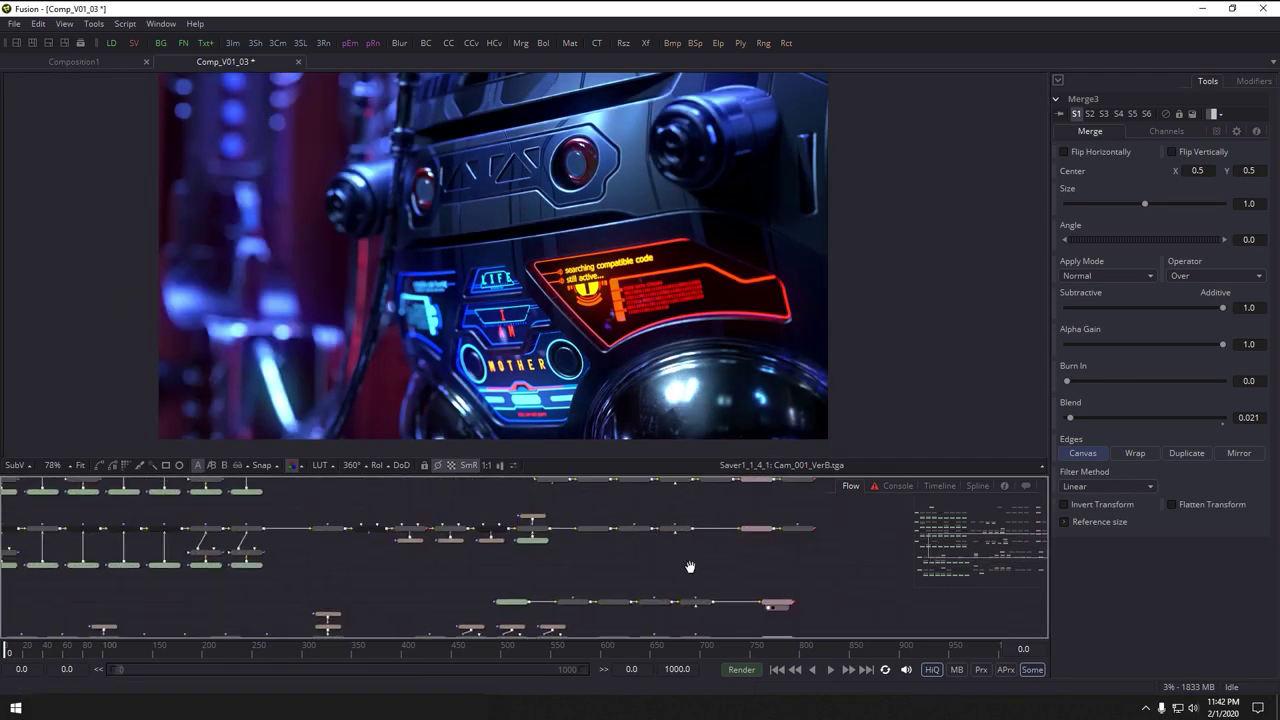
pyautogui.moveTo(803, 608); pyautogui.dragTo(773, 347)
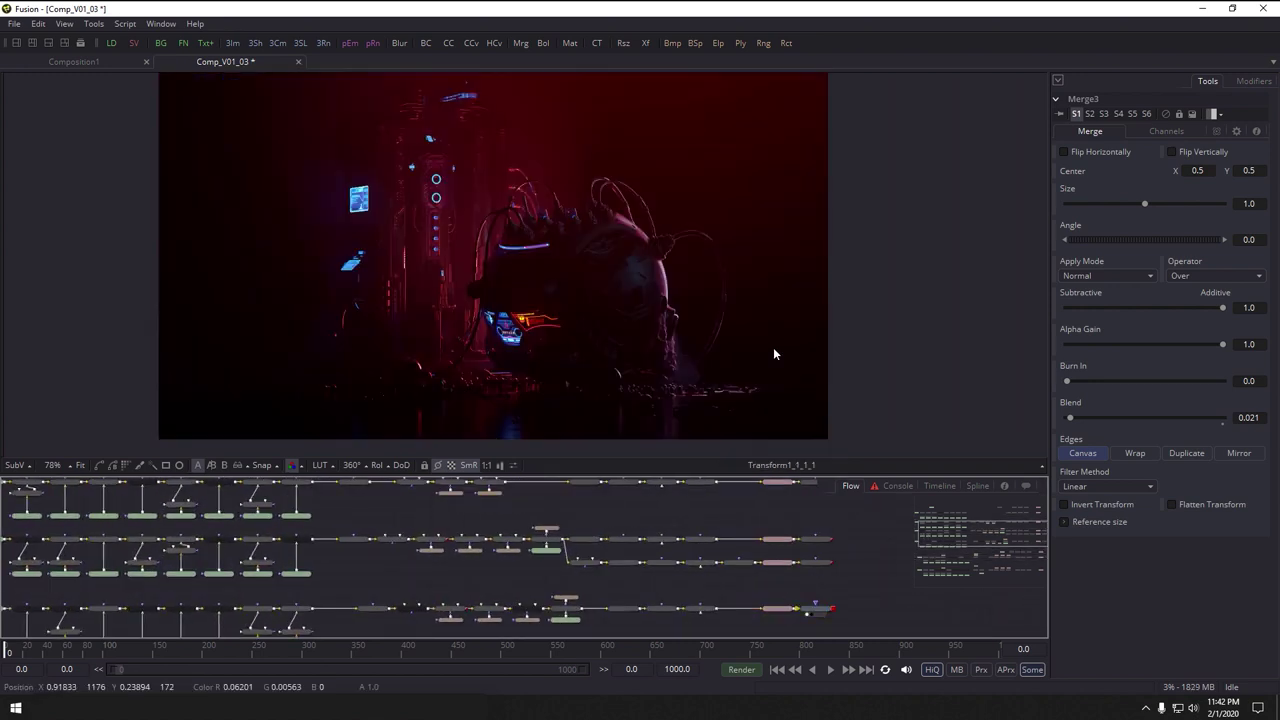
pyautogui.scroll(3, 799, 560)
pyautogui.moveTo(838, 567); pyautogui.dragTo(804, 357)
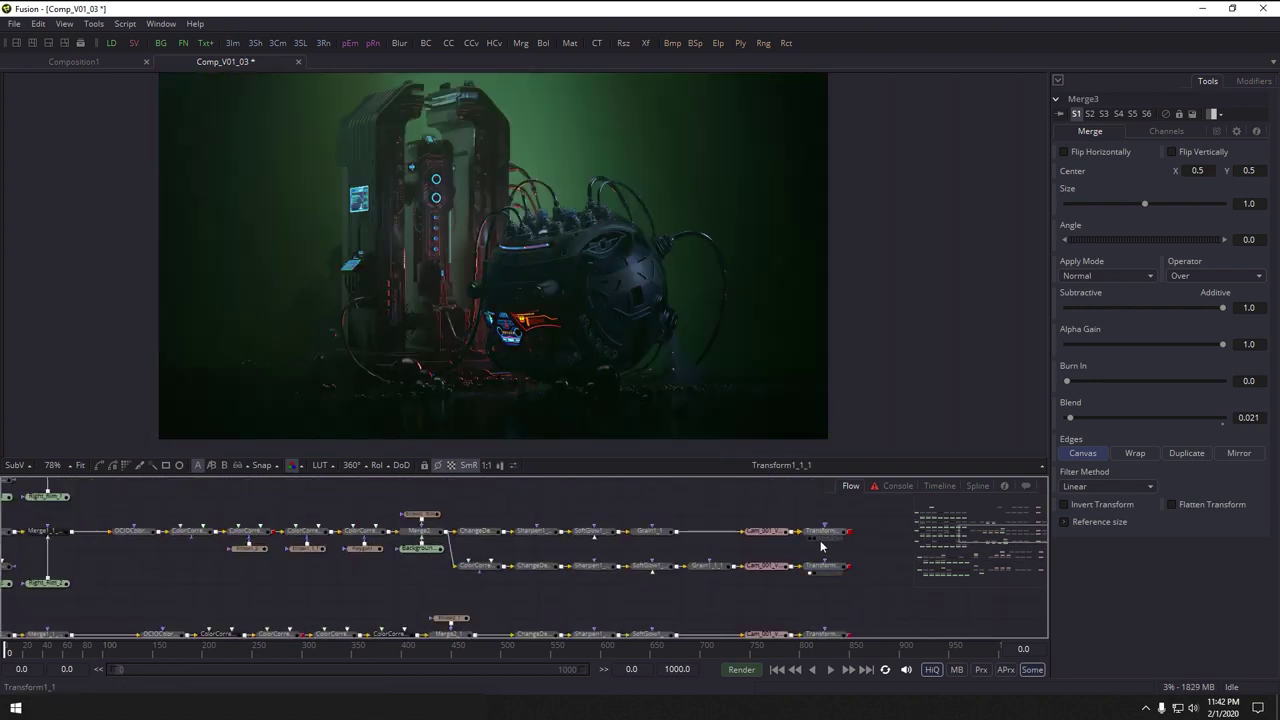
pyautogui.moveTo(836, 536); pyautogui.dragTo(804, 348)
pyautogui.moveTo(837, 531); pyautogui.dragTo(783, 330)
pyautogui.moveTo(794, 529); pyautogui.dragTo(803, 583)
pyautogui.moveTo(764, 521); pyautogui.dragTo(792, 366)
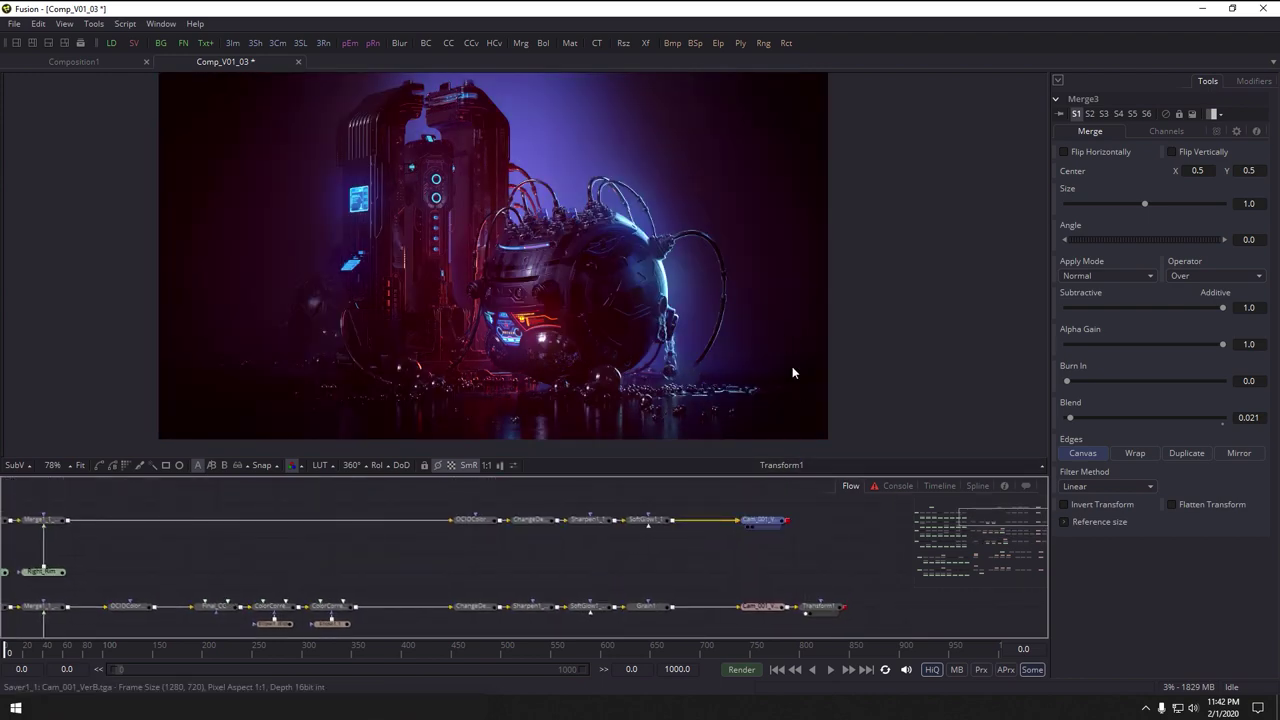
pyautogui.moveTo(689, 535); pyautogui.dragTo(754, 597)
pyautogui.scroll(-1, 689, 586)
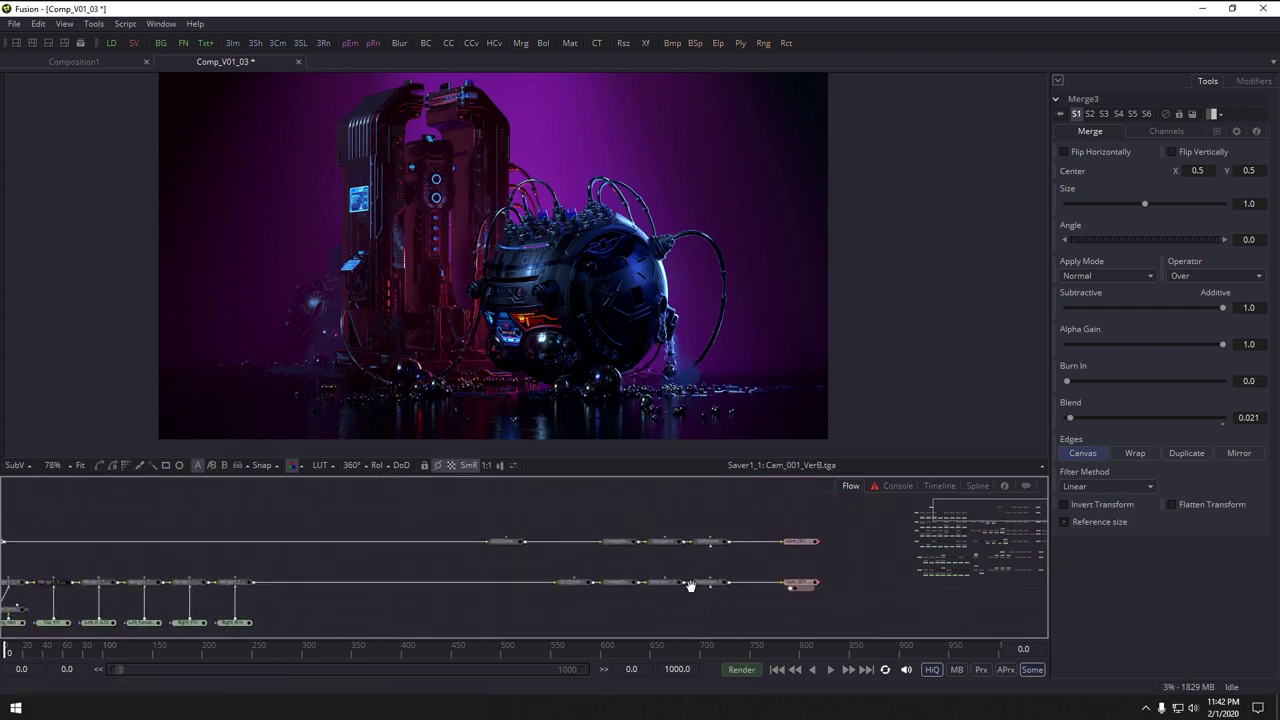
pyautogui.scroll(1, 686, 586)
pyautogui.moveTo(832, 534); pyautogui.dragTo(799, 336)
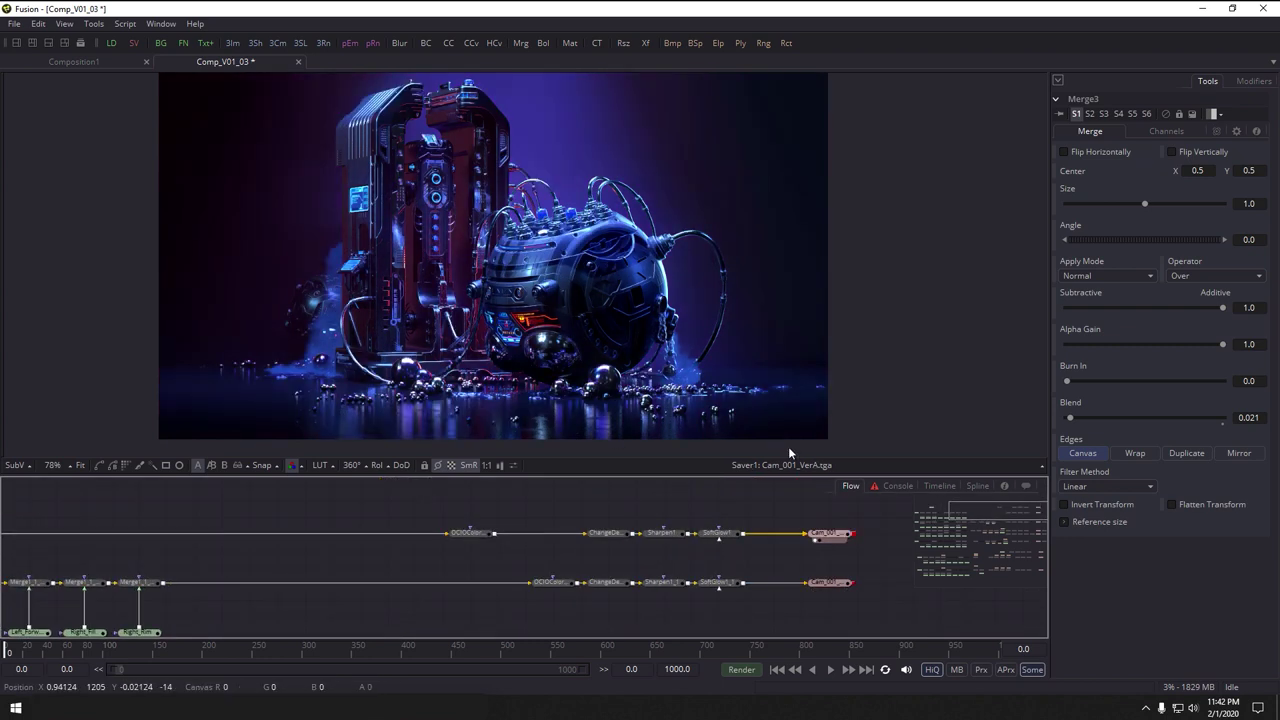